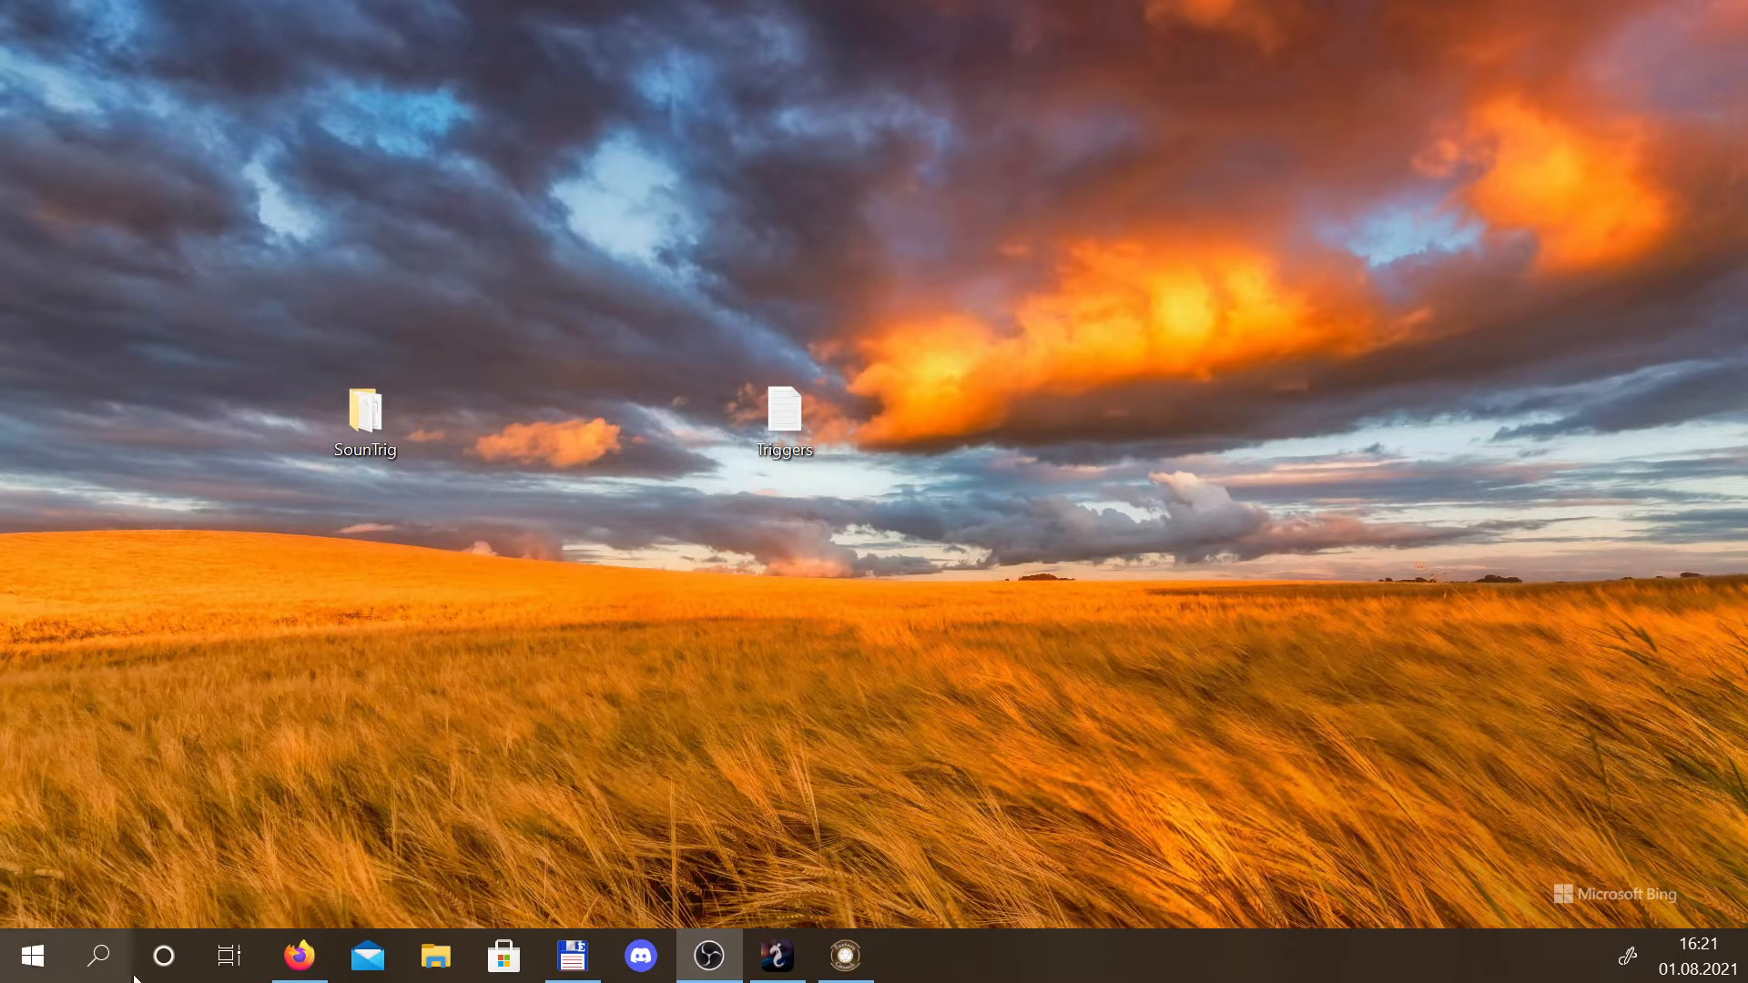
Switch to Firefox and examine the Syrinscape Sound Links and Sound Chat Triggers listings on the Fantasy Grounds Forge
mouse_move(297, 954)
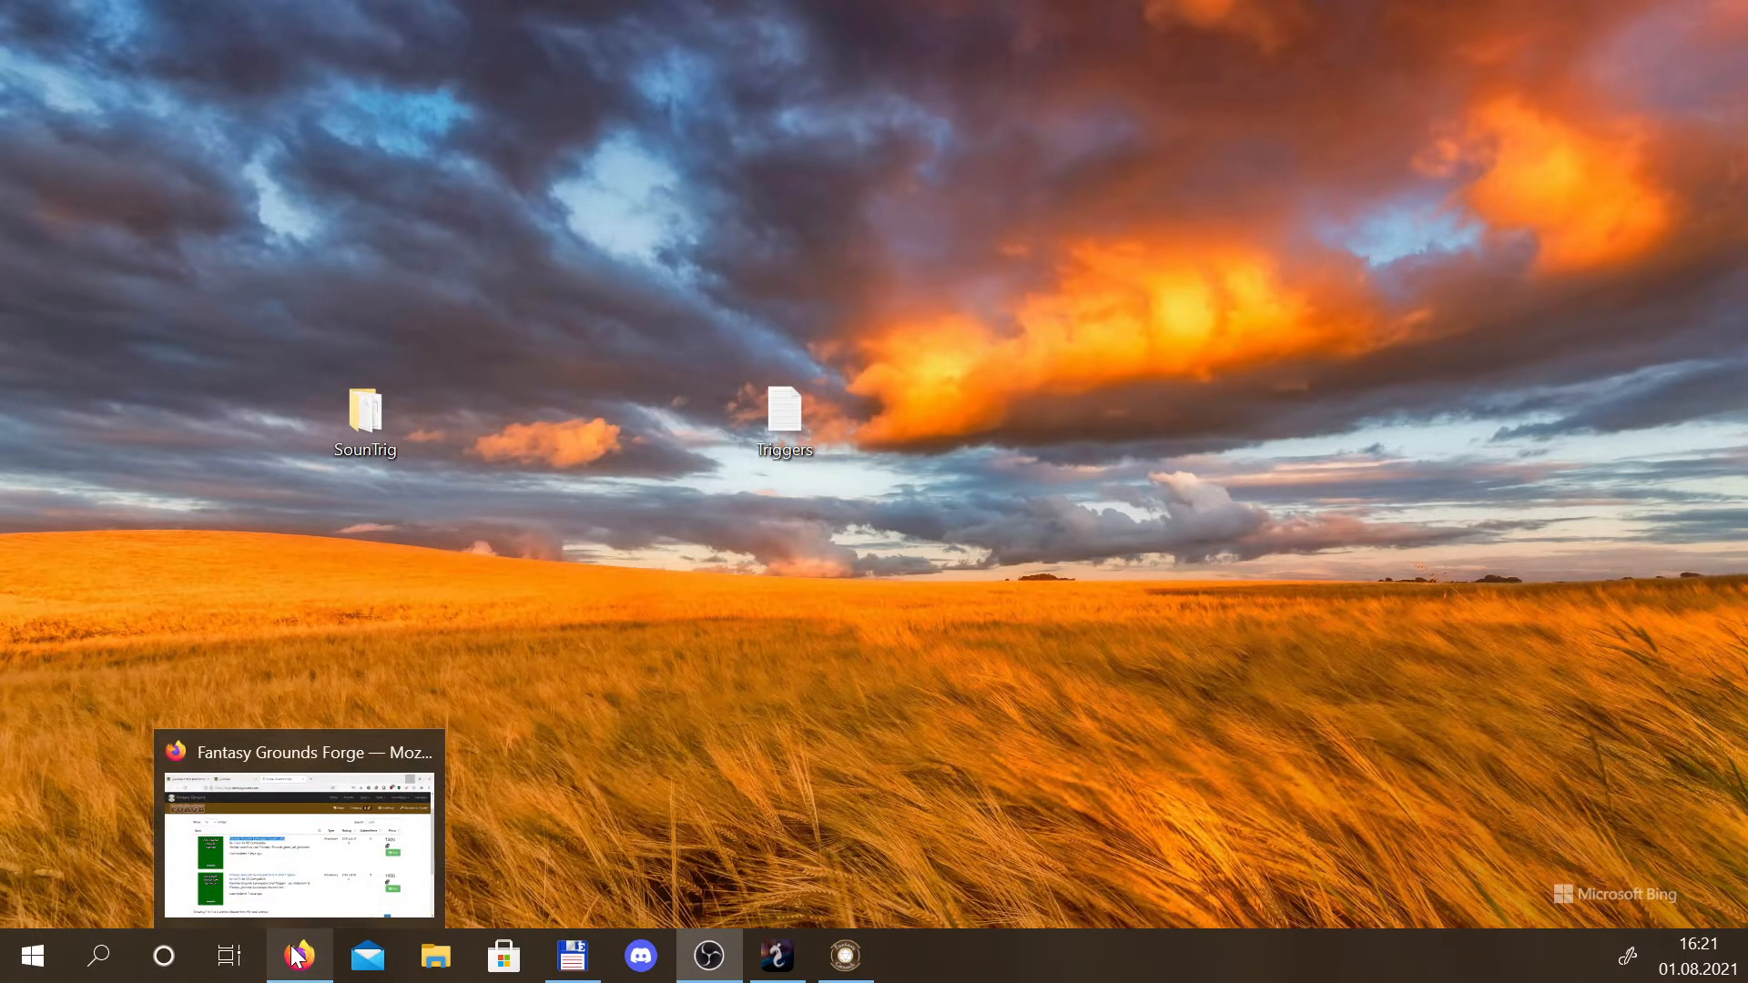
click(297, 954)
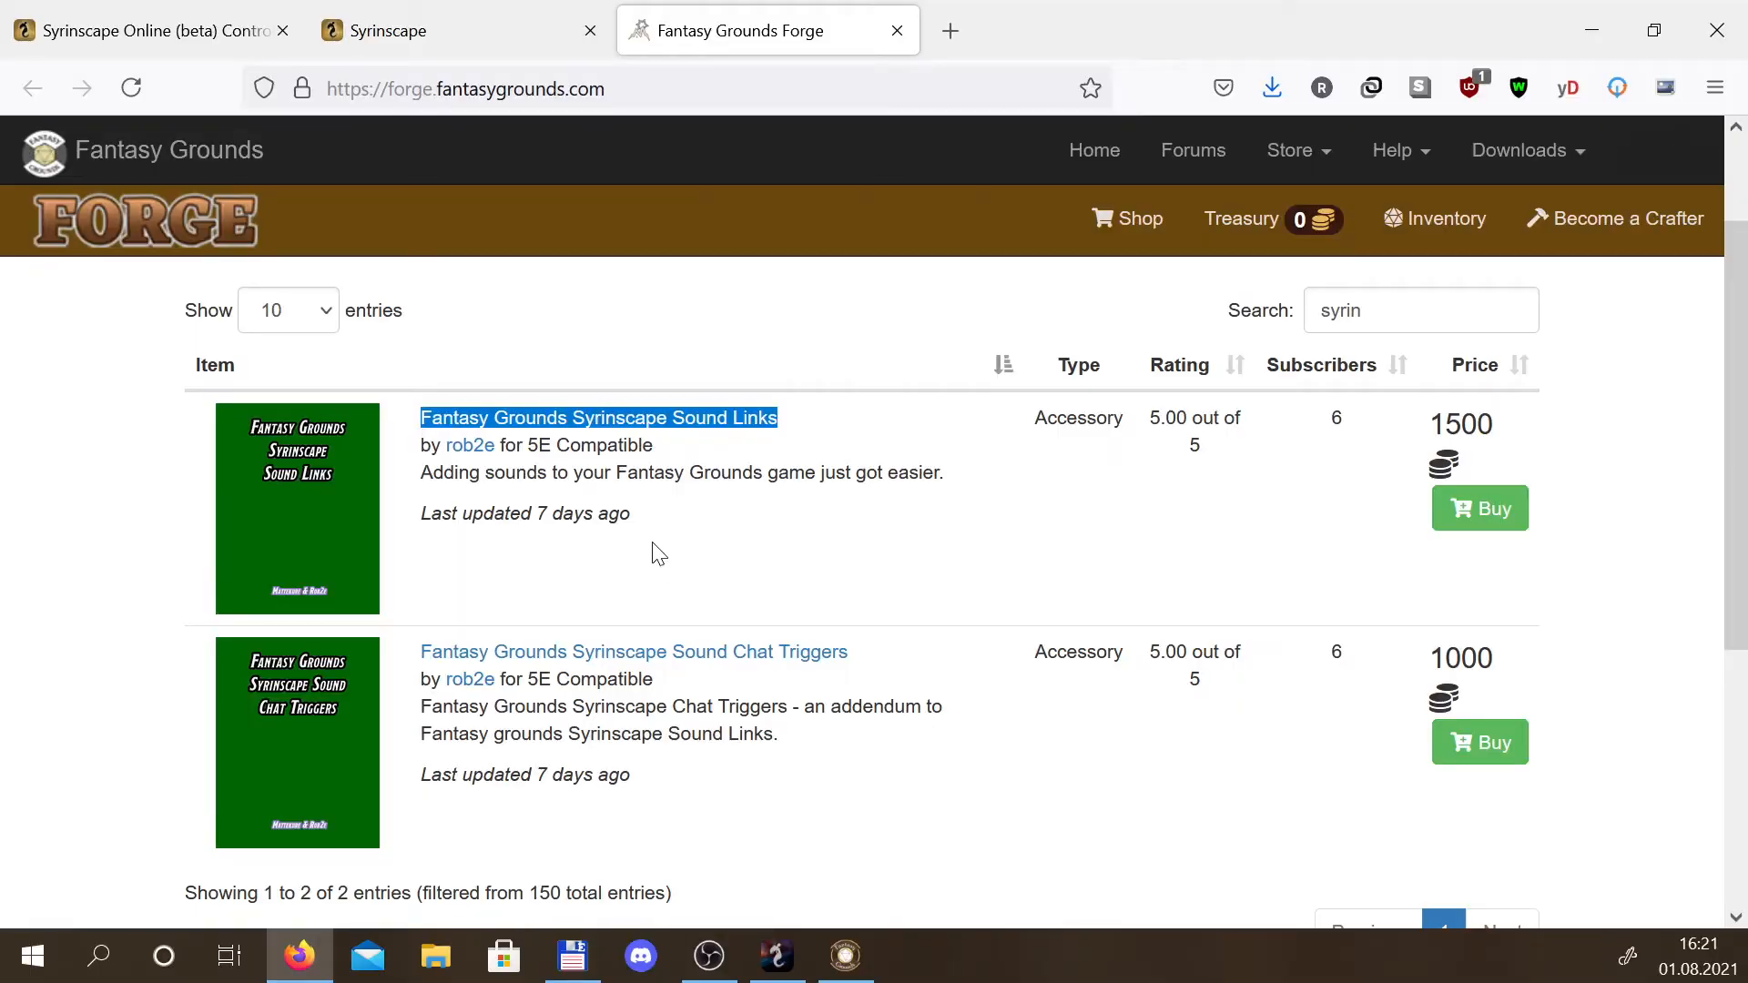
click(698, 445)
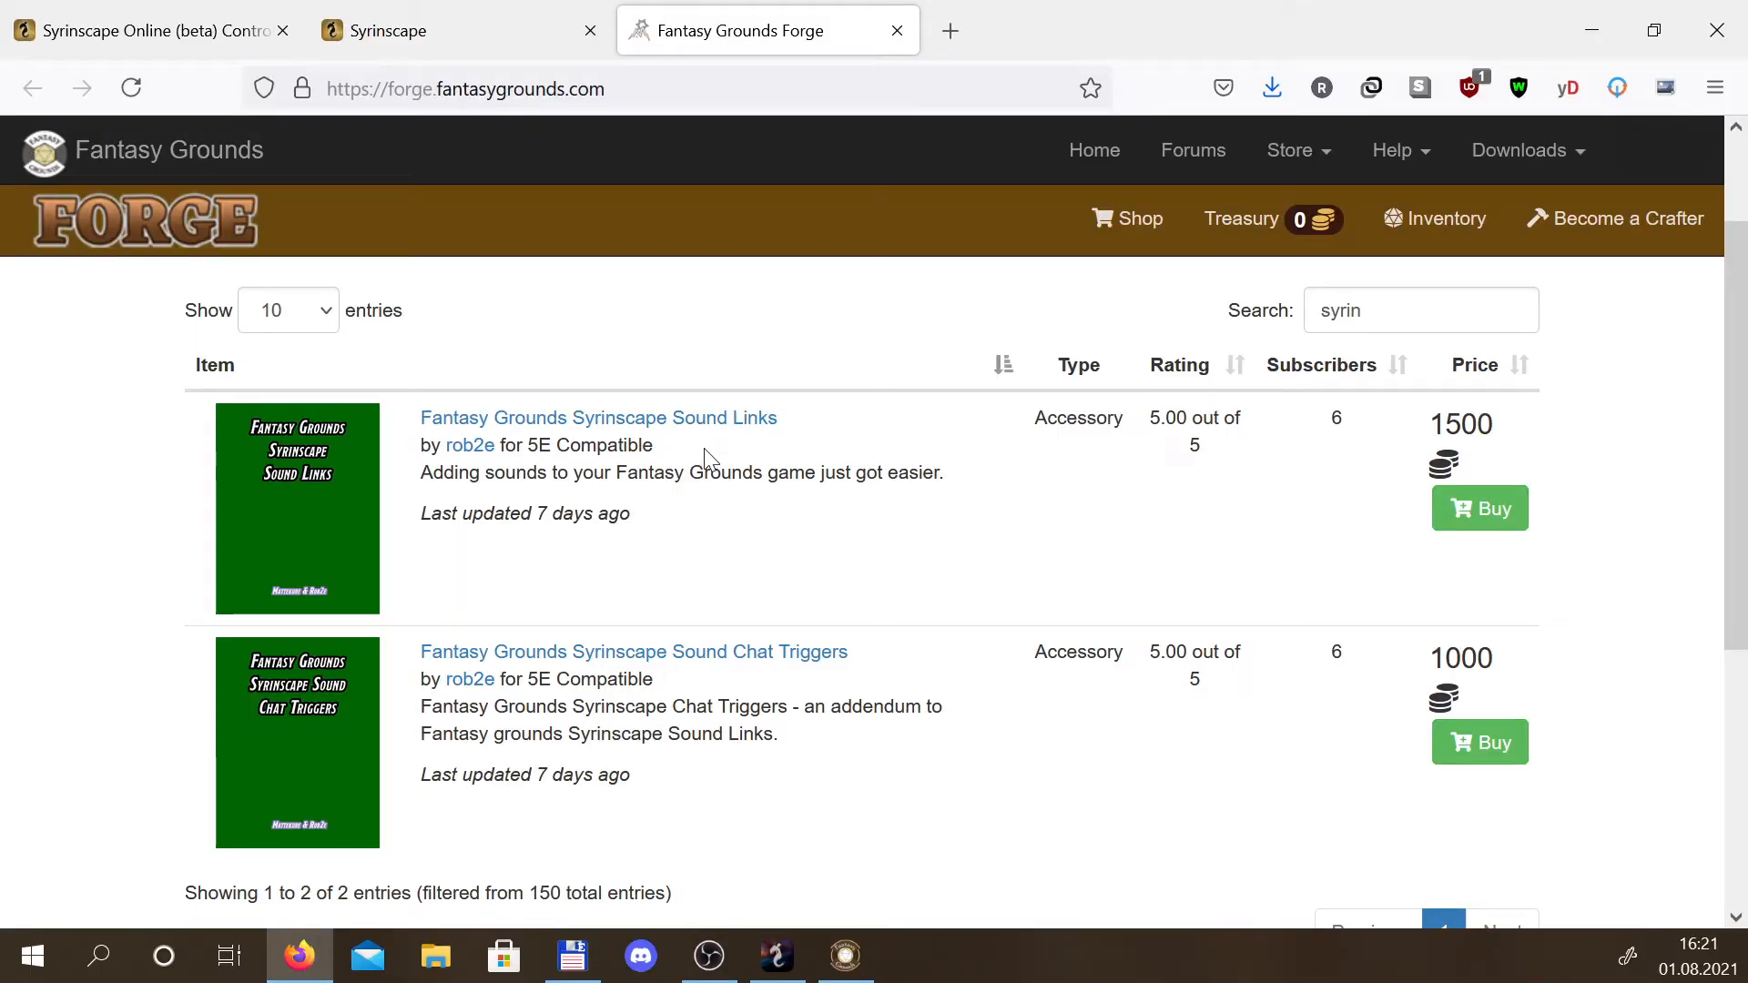
drag(805, 433, 418, 436)
drag(865, 682, 418, 646)
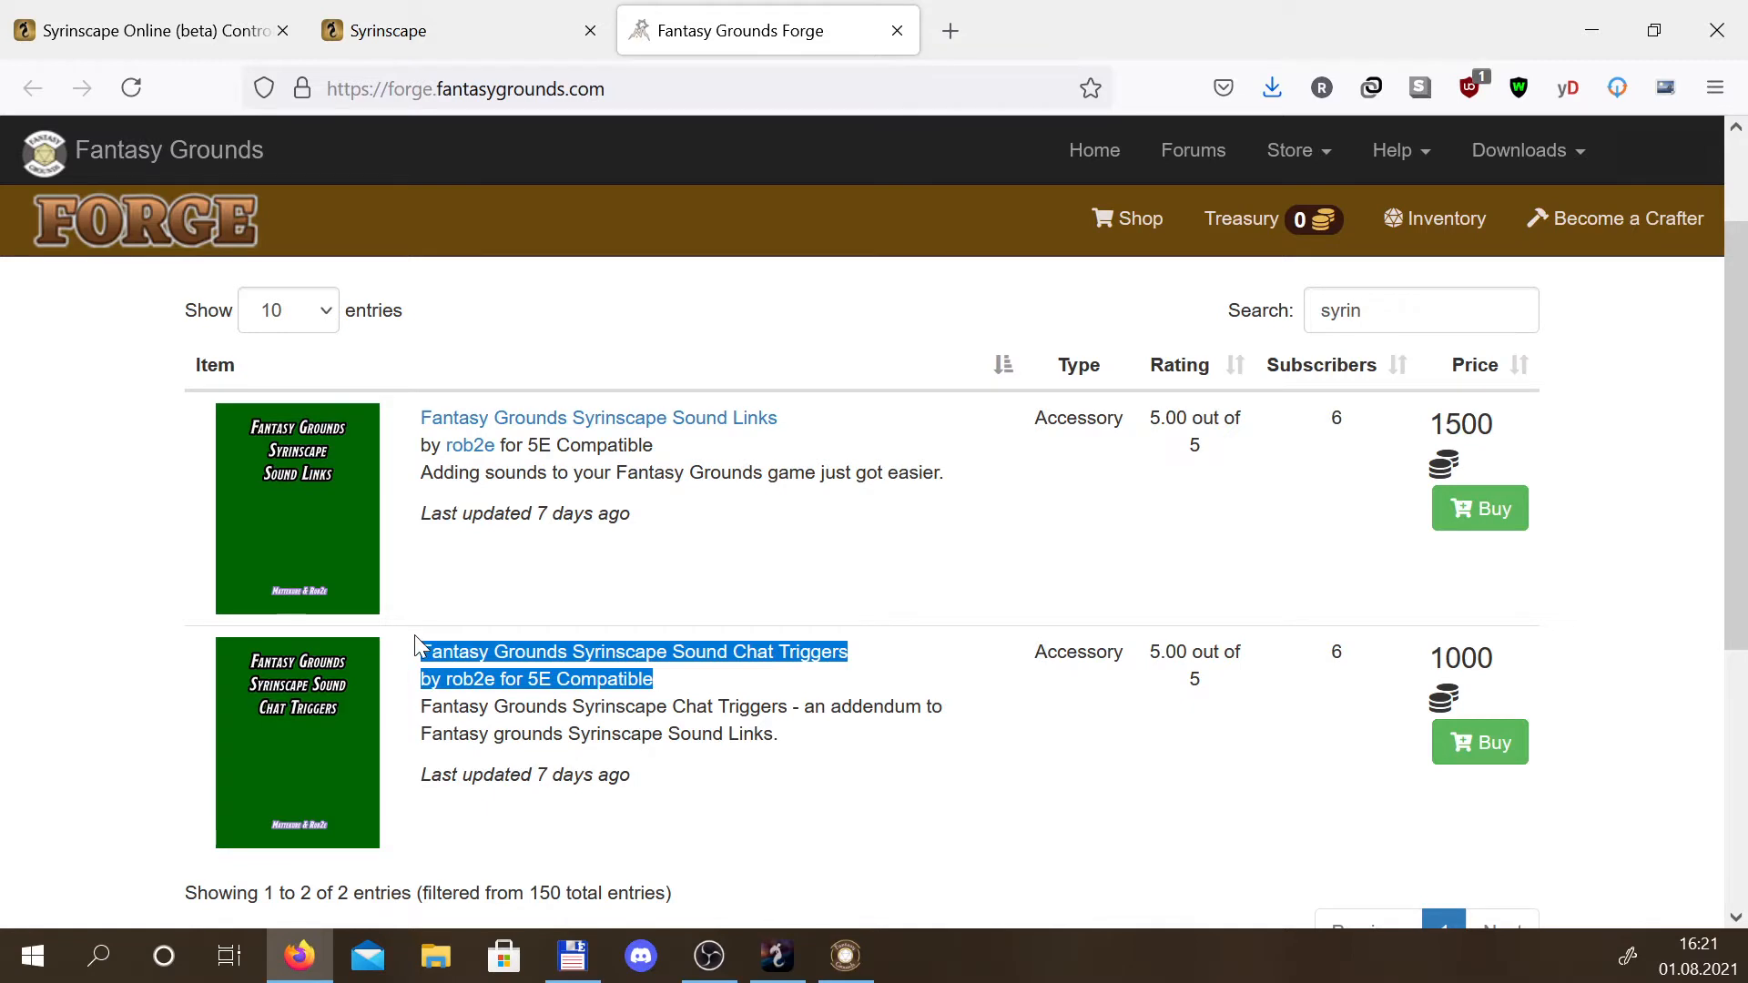
drag(801, 739, 418, 726)
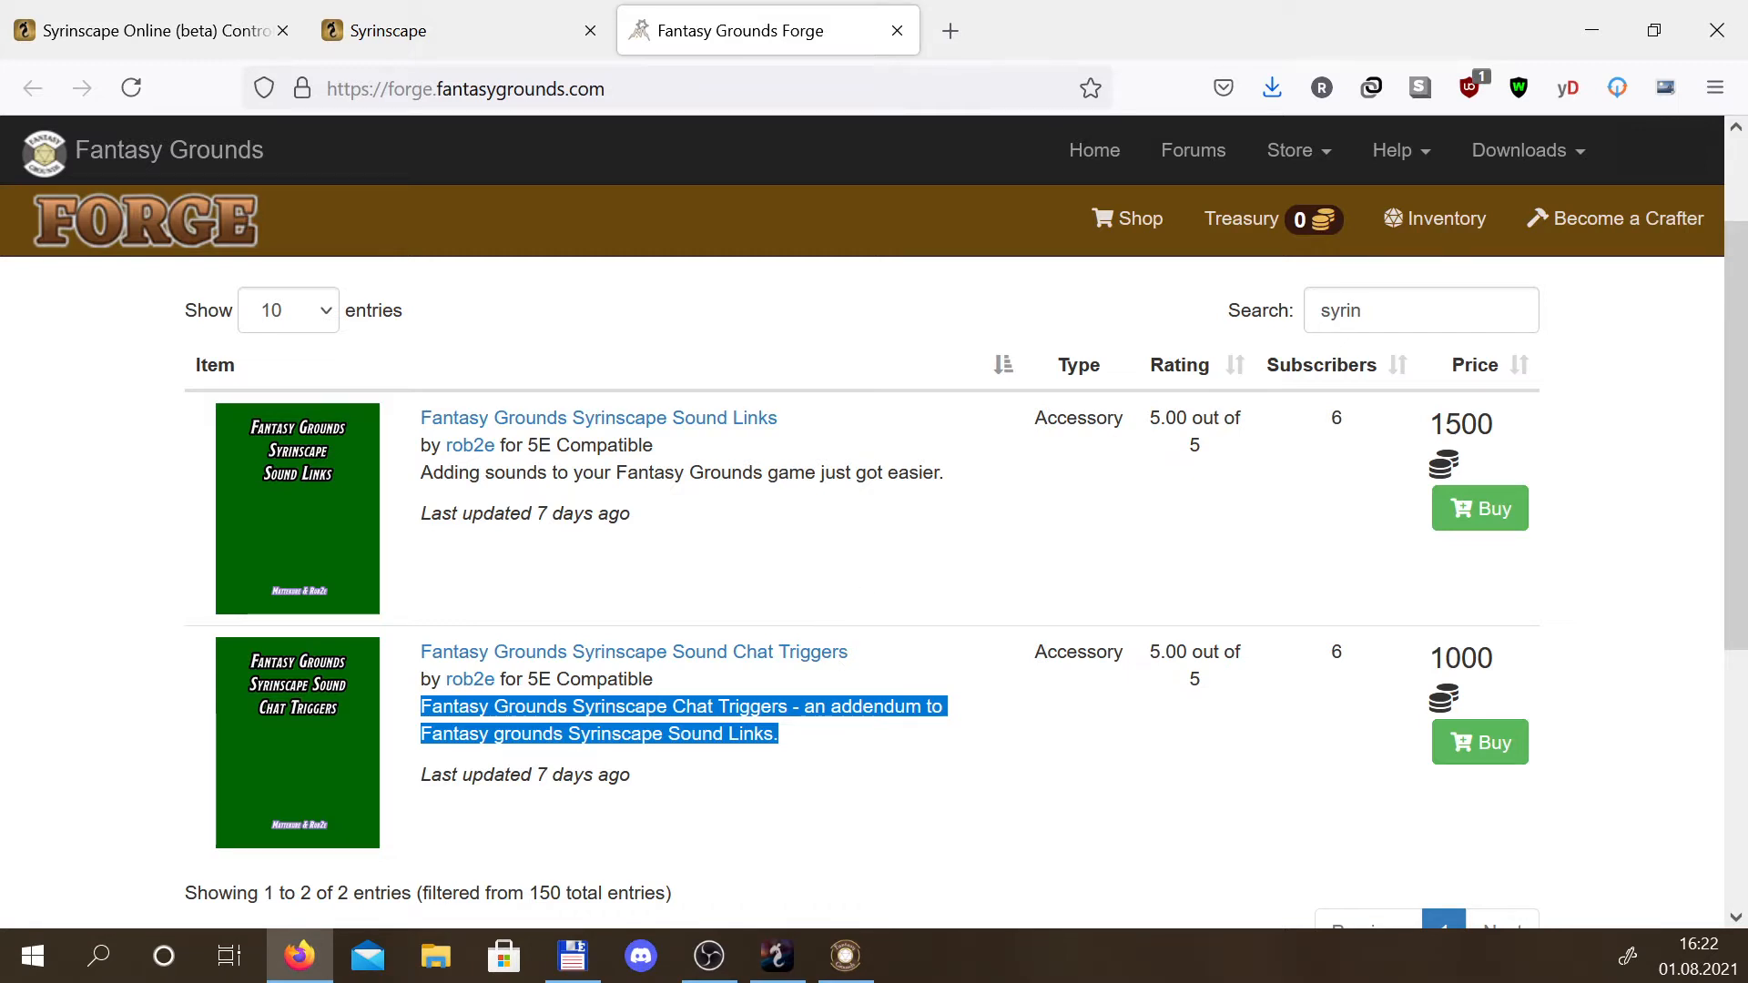
drag(823, 426, 425, 440)
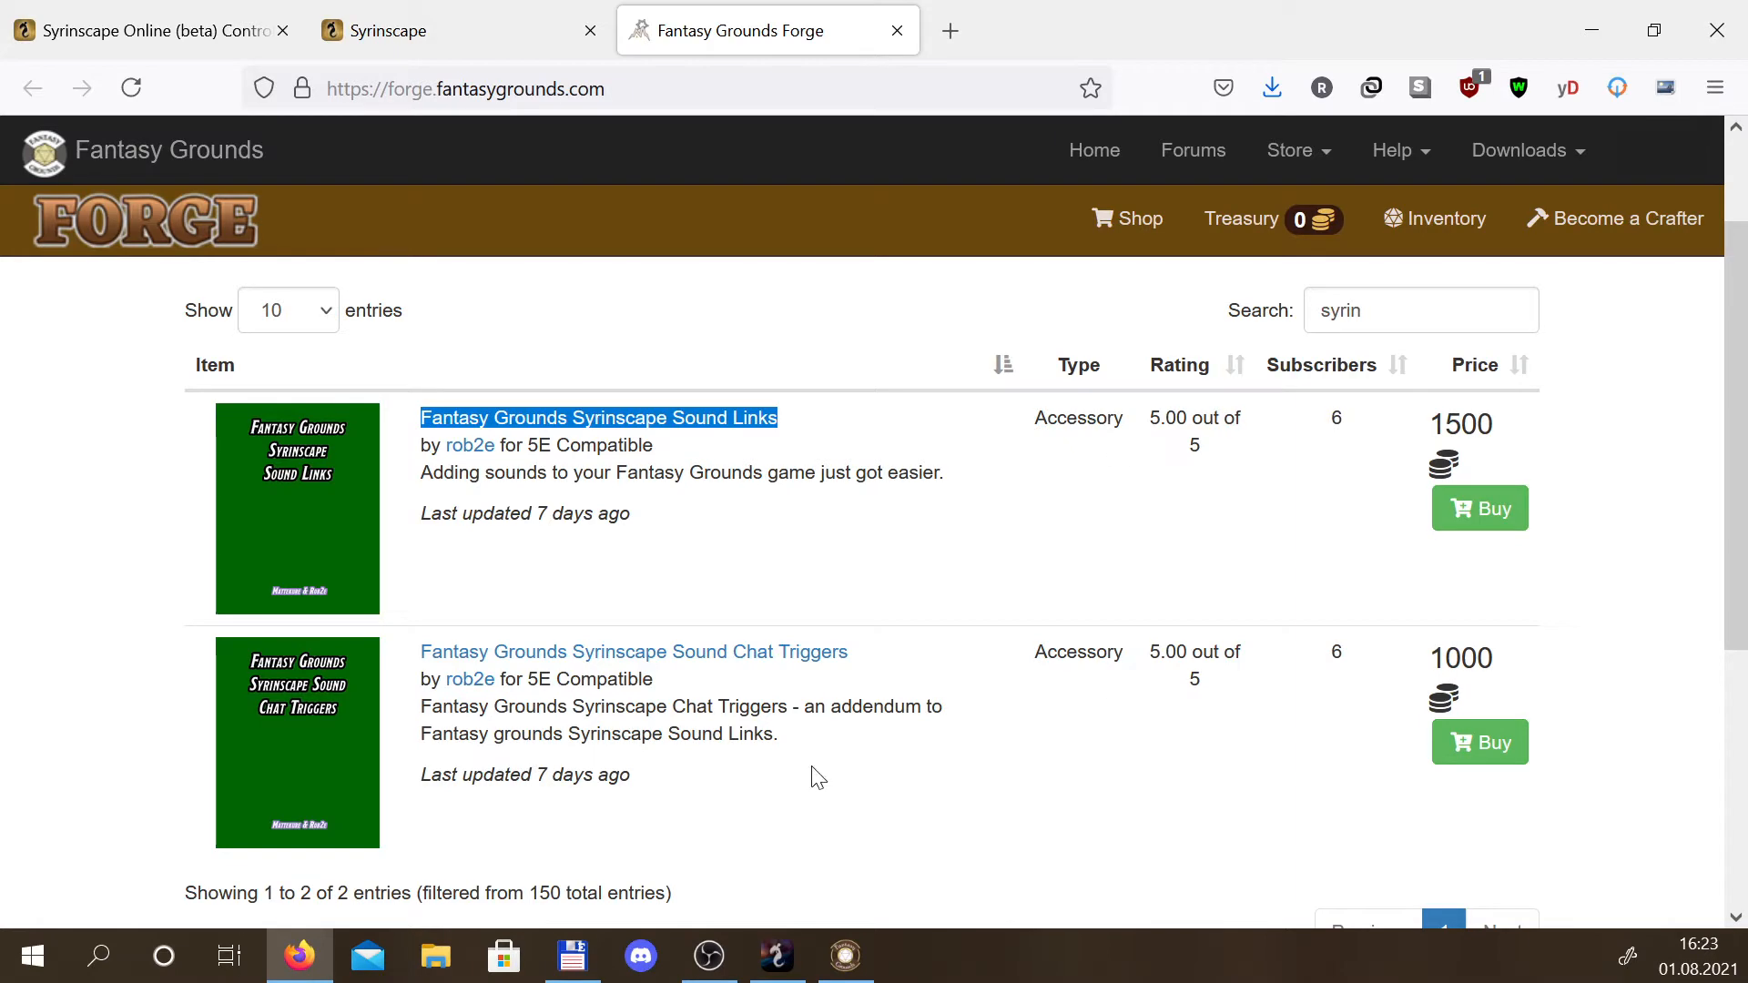
click(1584, 25)
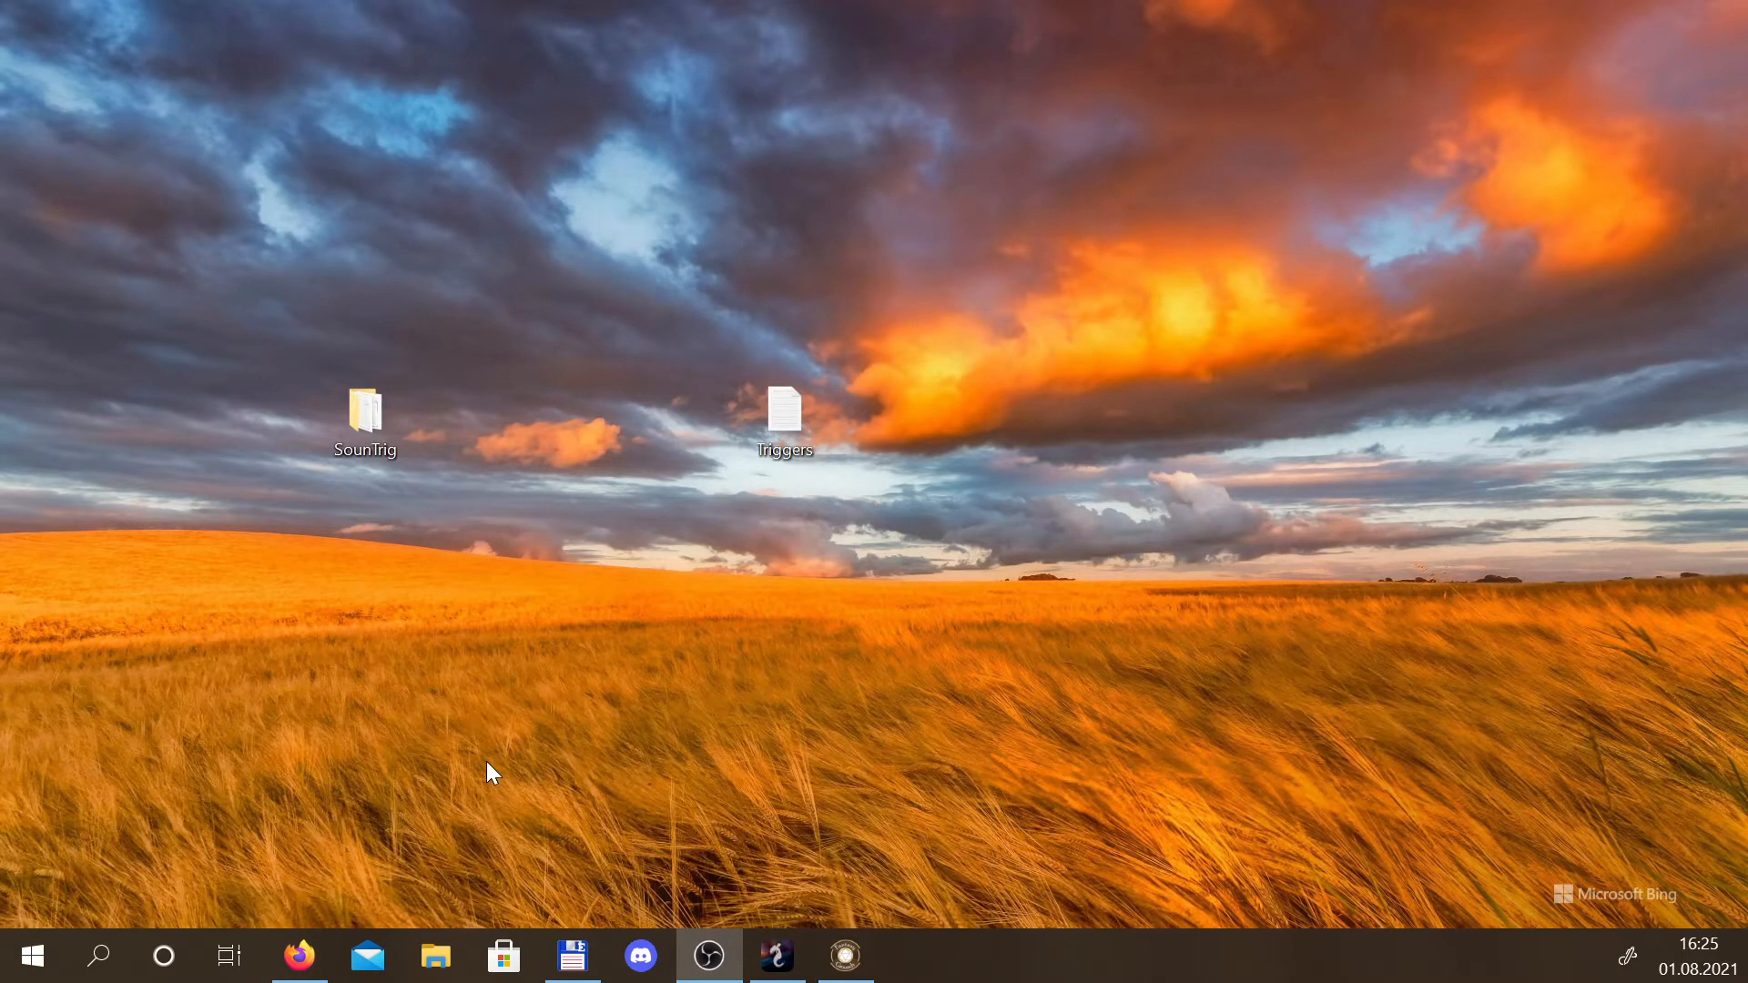
Switch to Fantasy Grounds and roll the first, second and third attacks of the character's melee Dagger
mouse_move(855, 954)
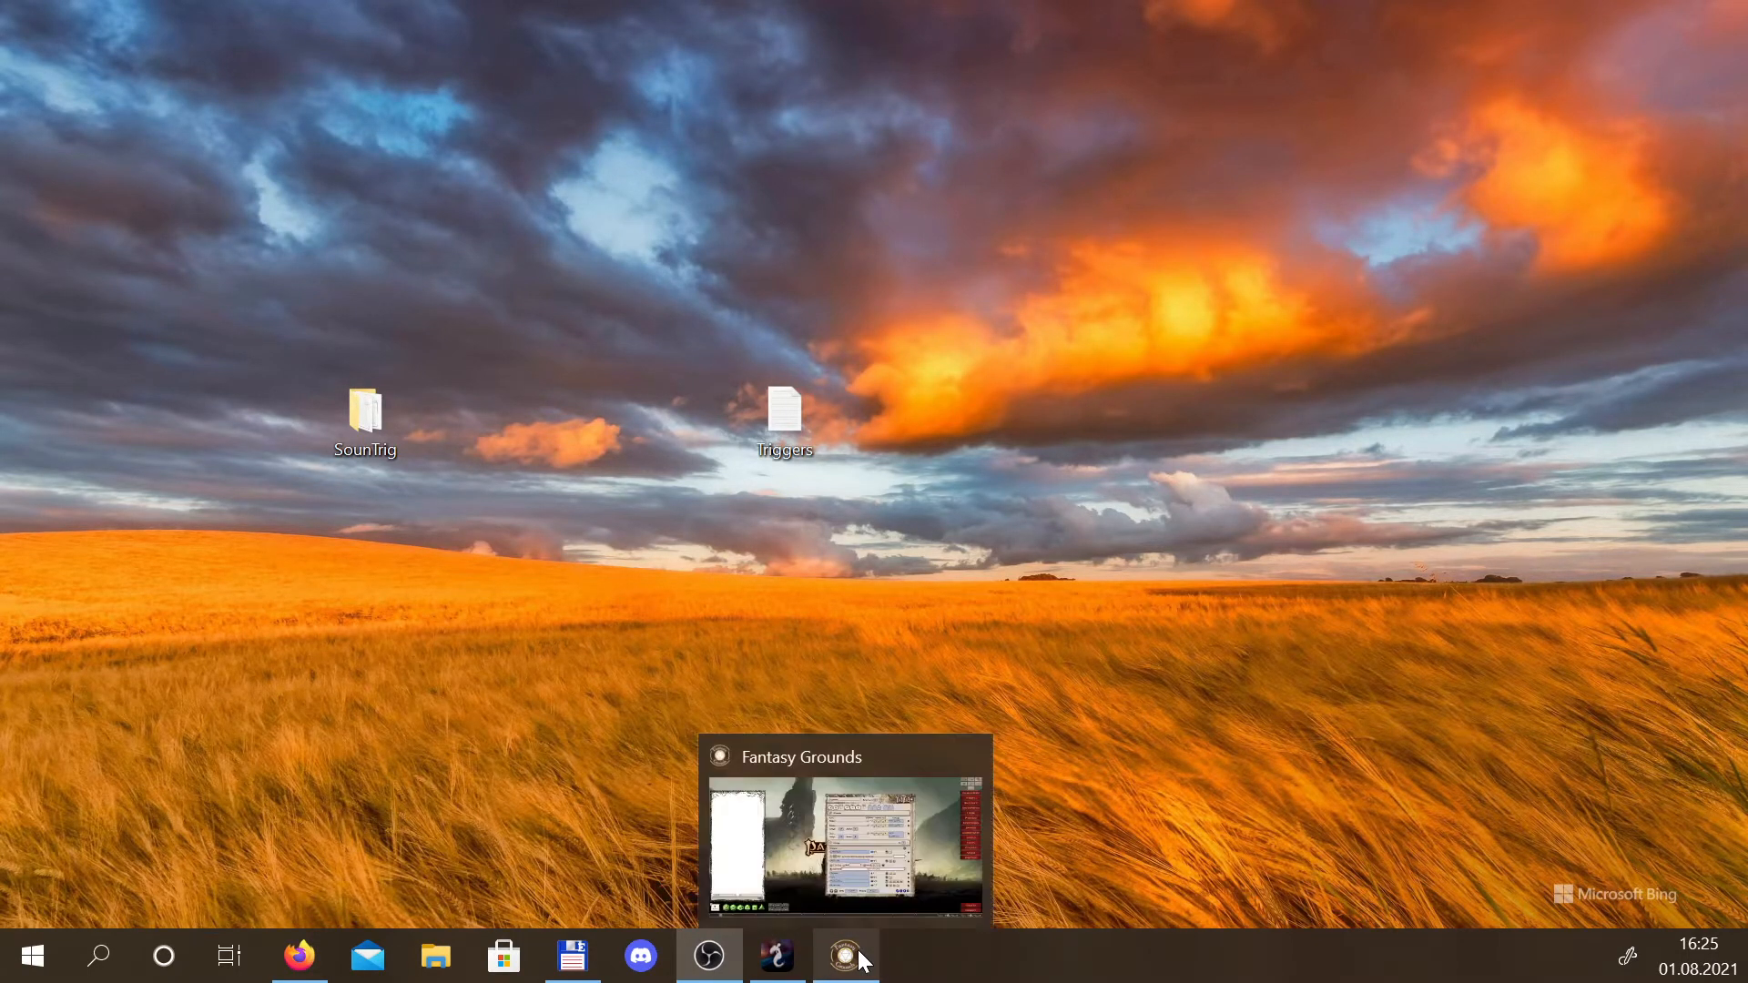
click(861, 960)
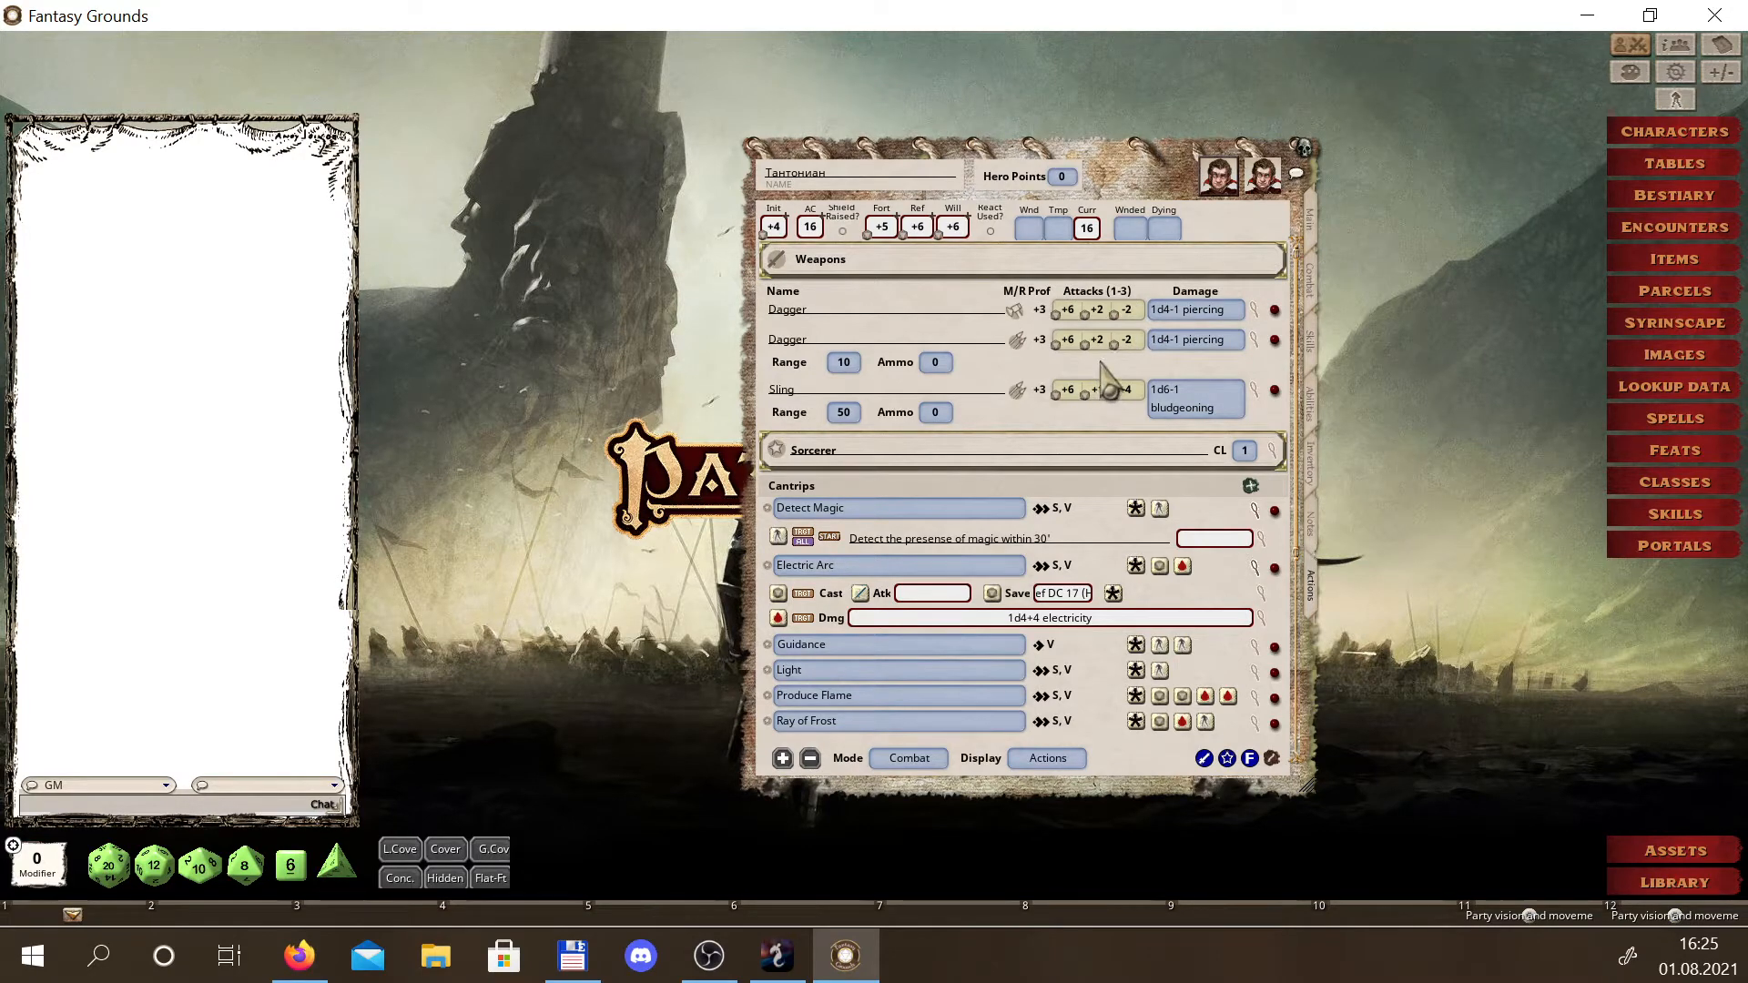
double_click(1070, 309)
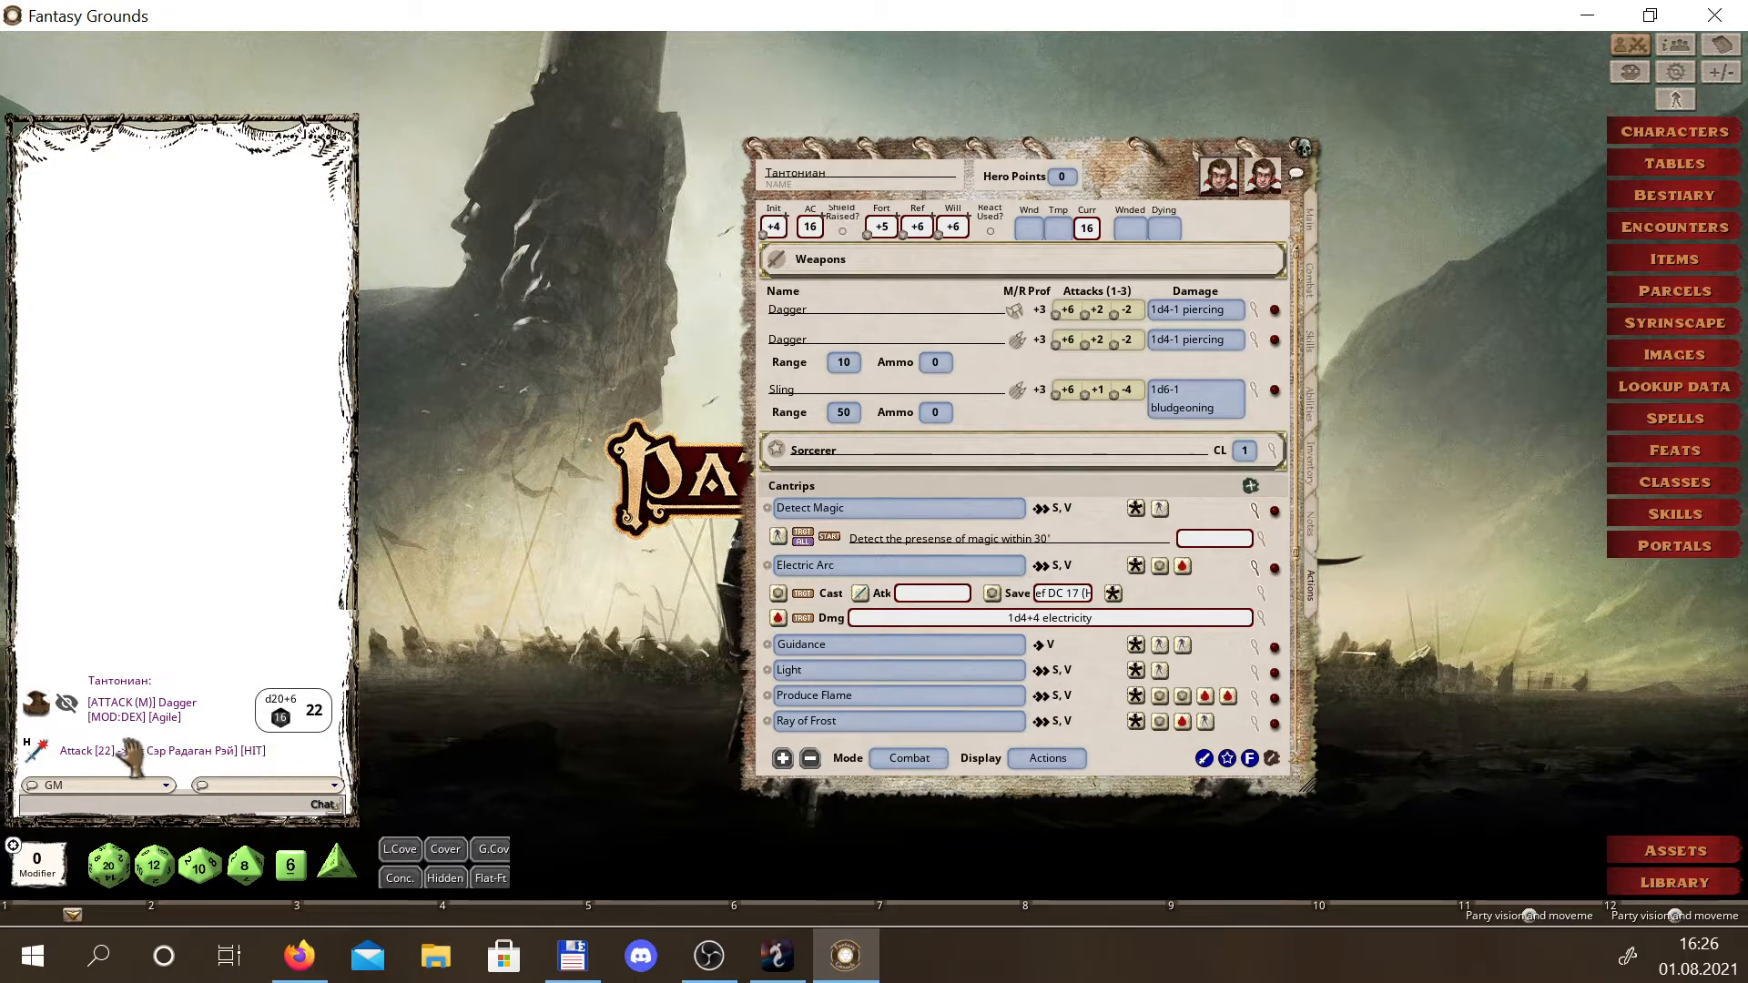
double_click(1102, 311)
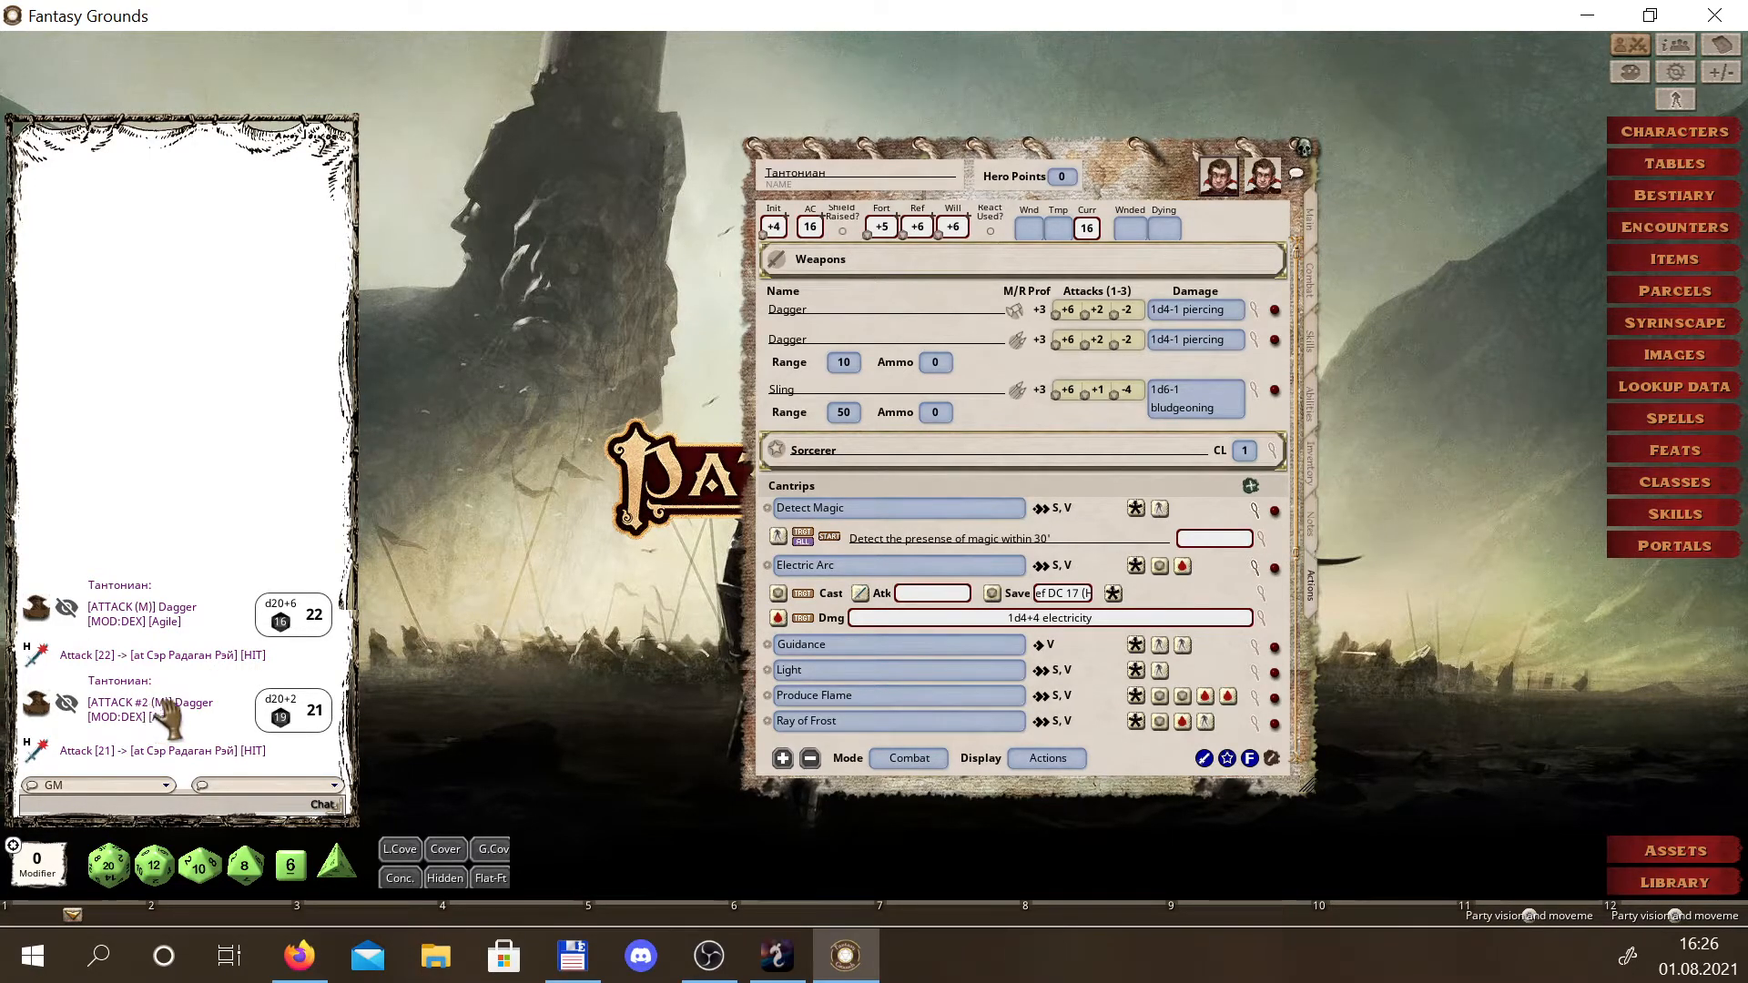
double_click(1129, 309)
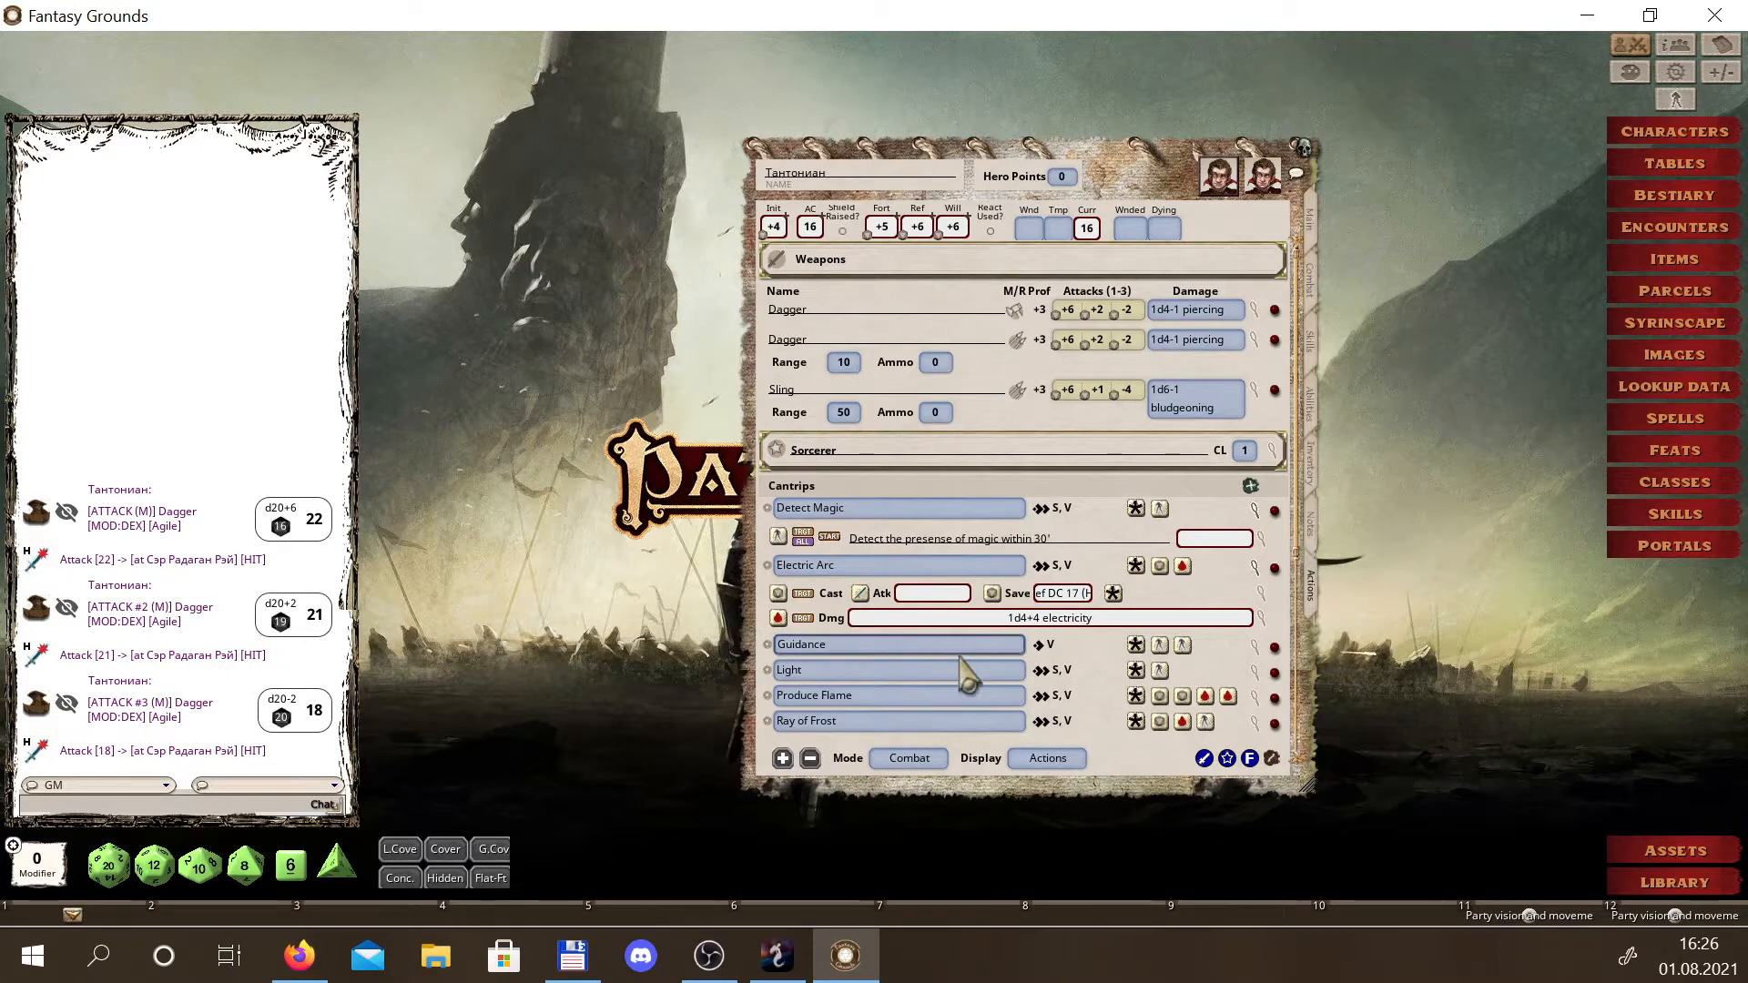
Expand the details of the Light cantrip on the character sheet and announce the spell in the chat
scroll(910, 627, down, 2)
scroll(910, 626, down, 3)
scroll(908, 617, up, 1)
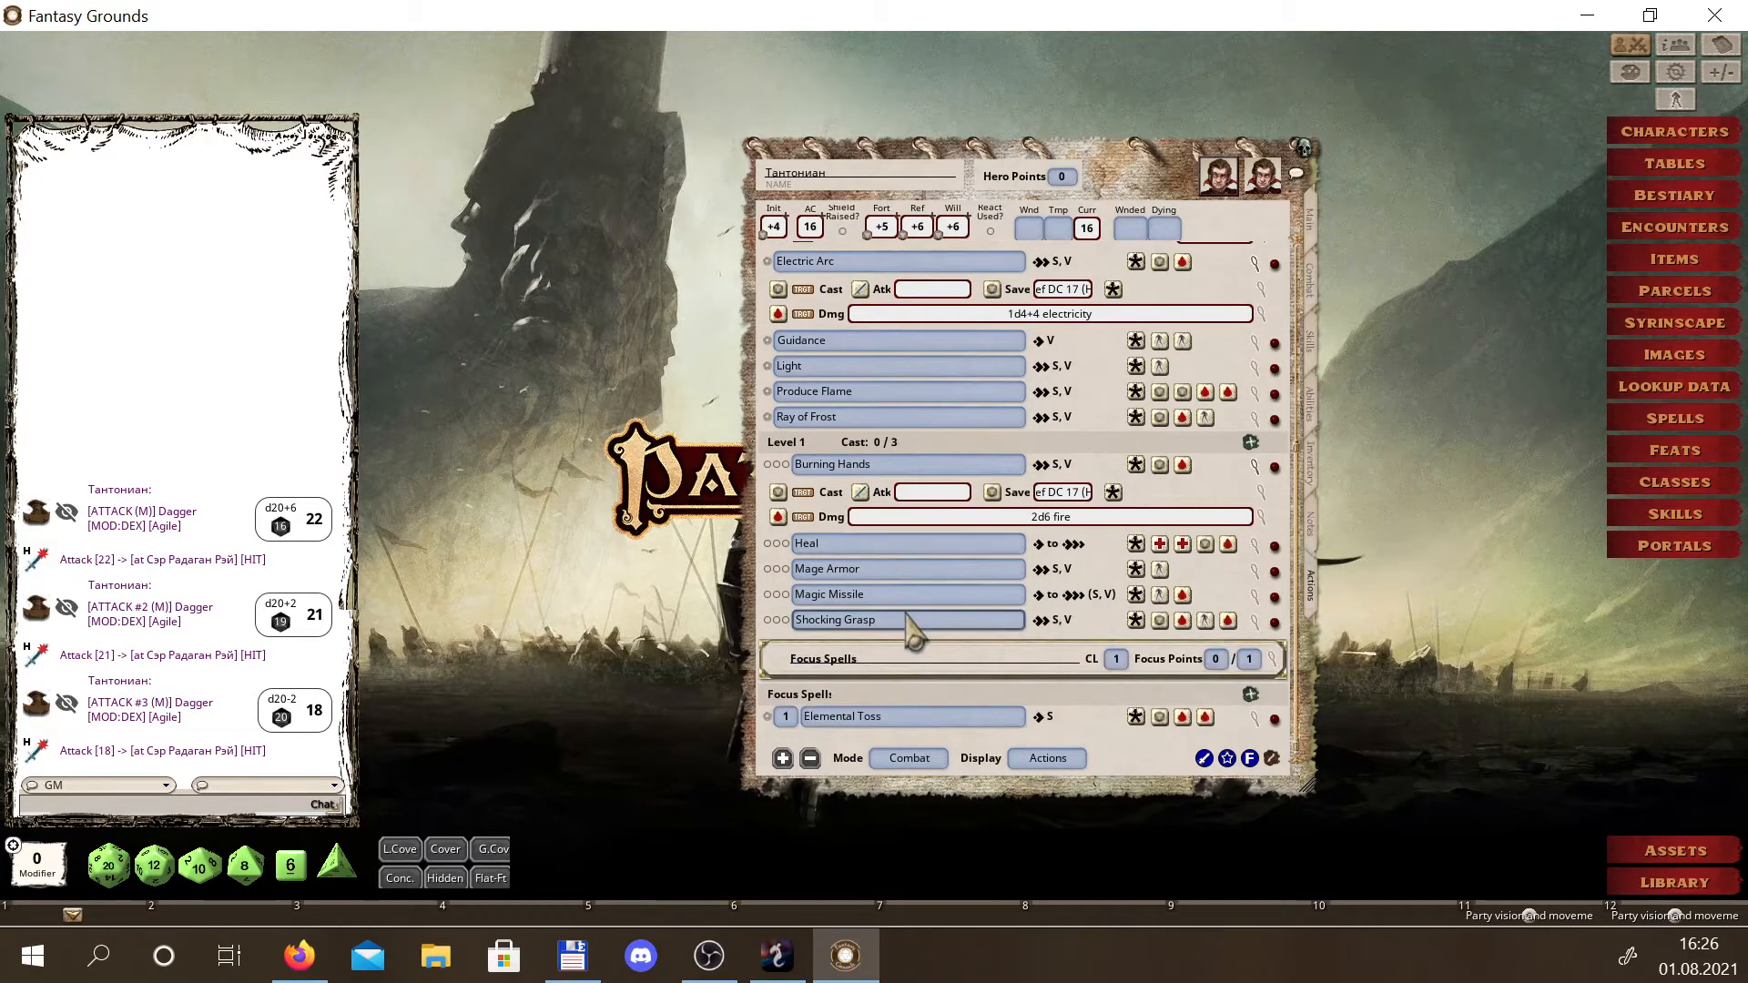
scroll(906, 619, up, 1)
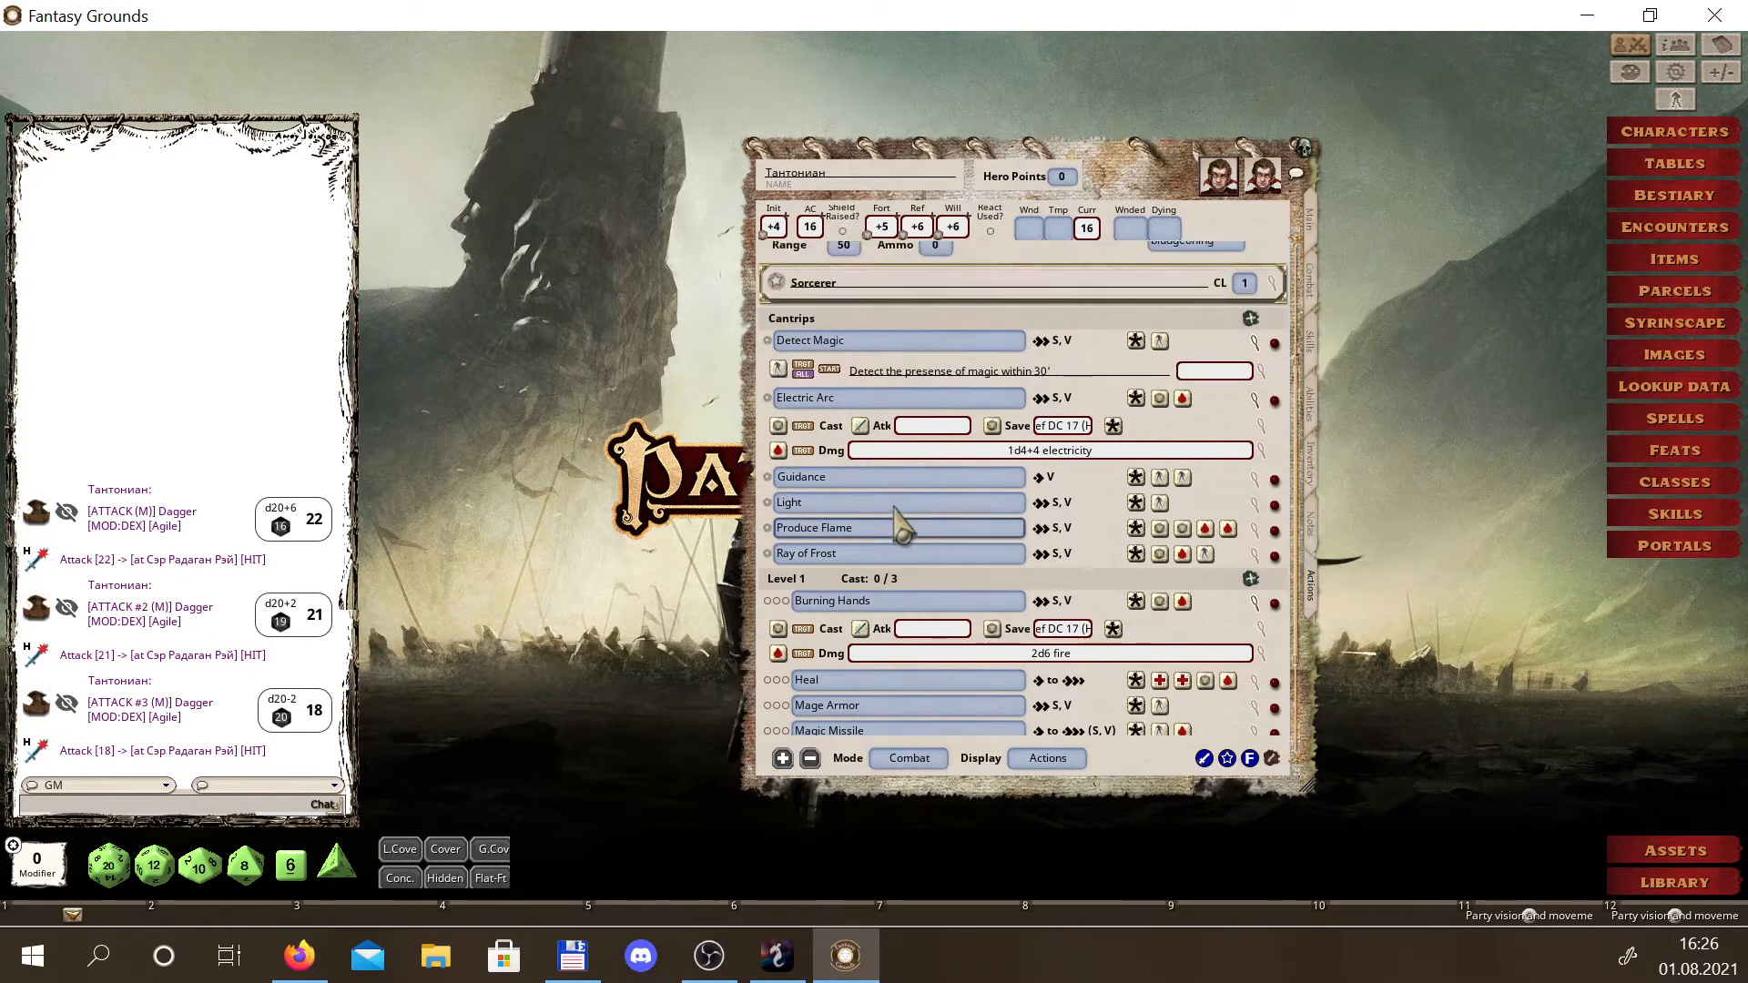
scroll(910, 510, down, 1)
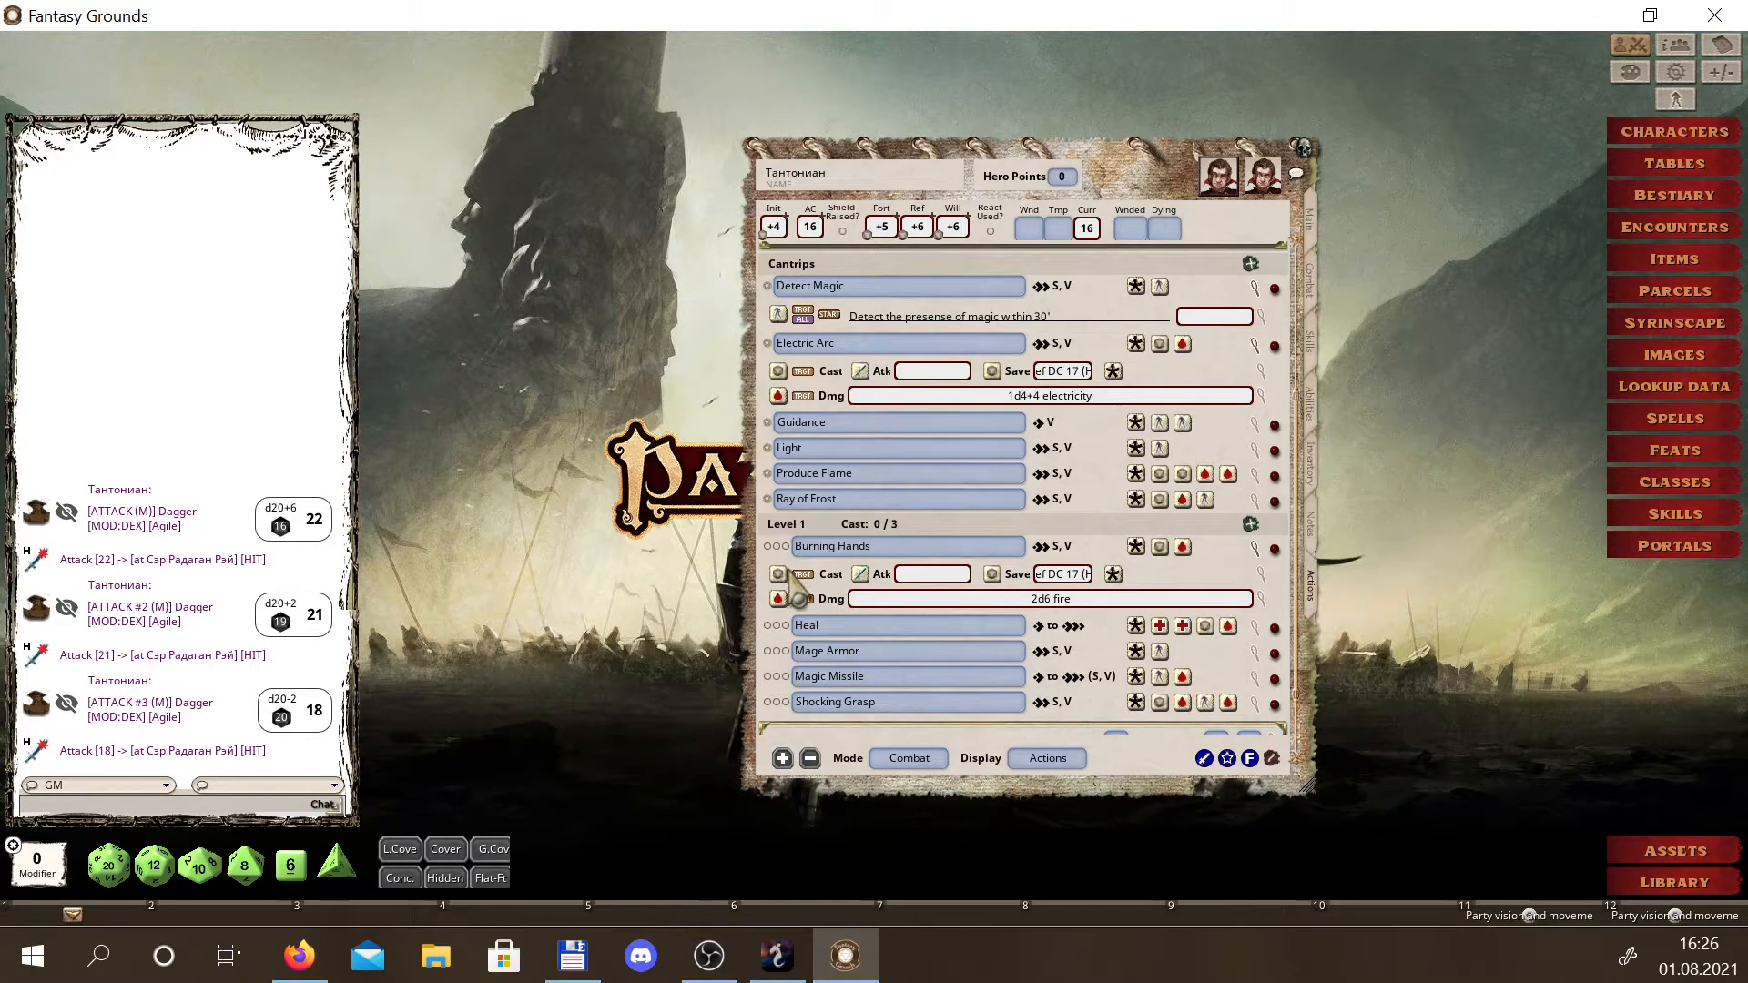
click(1255, 448)
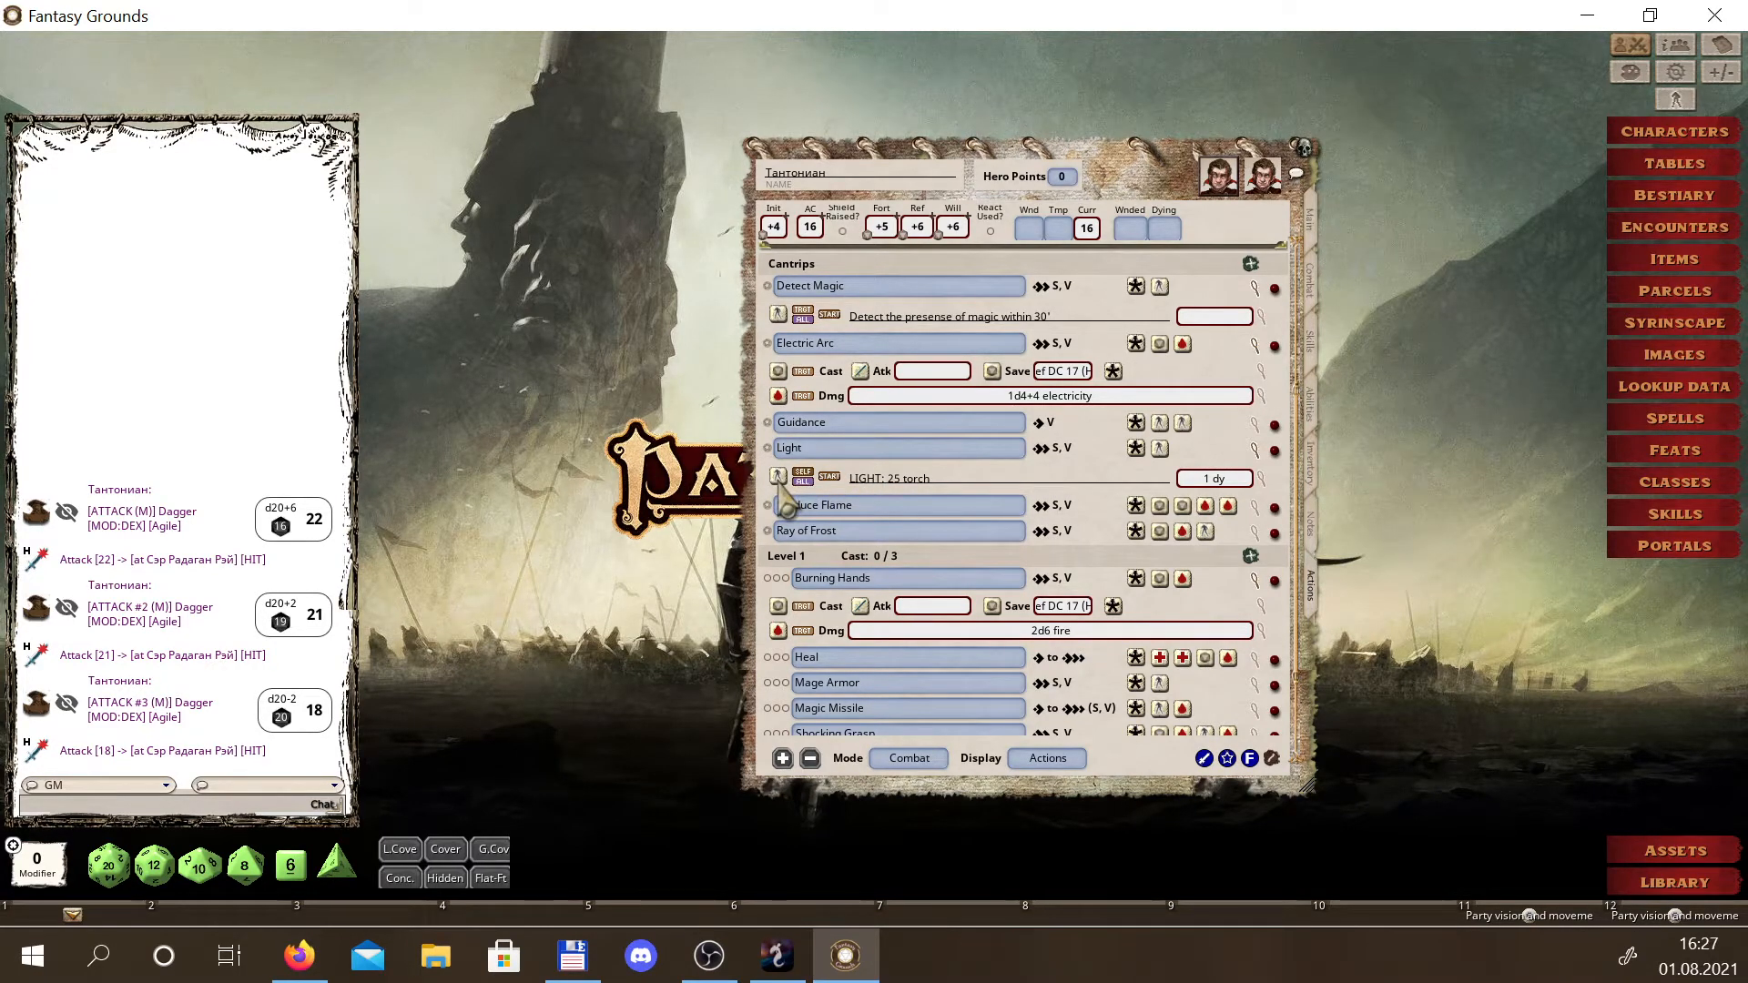
click(774, 470)
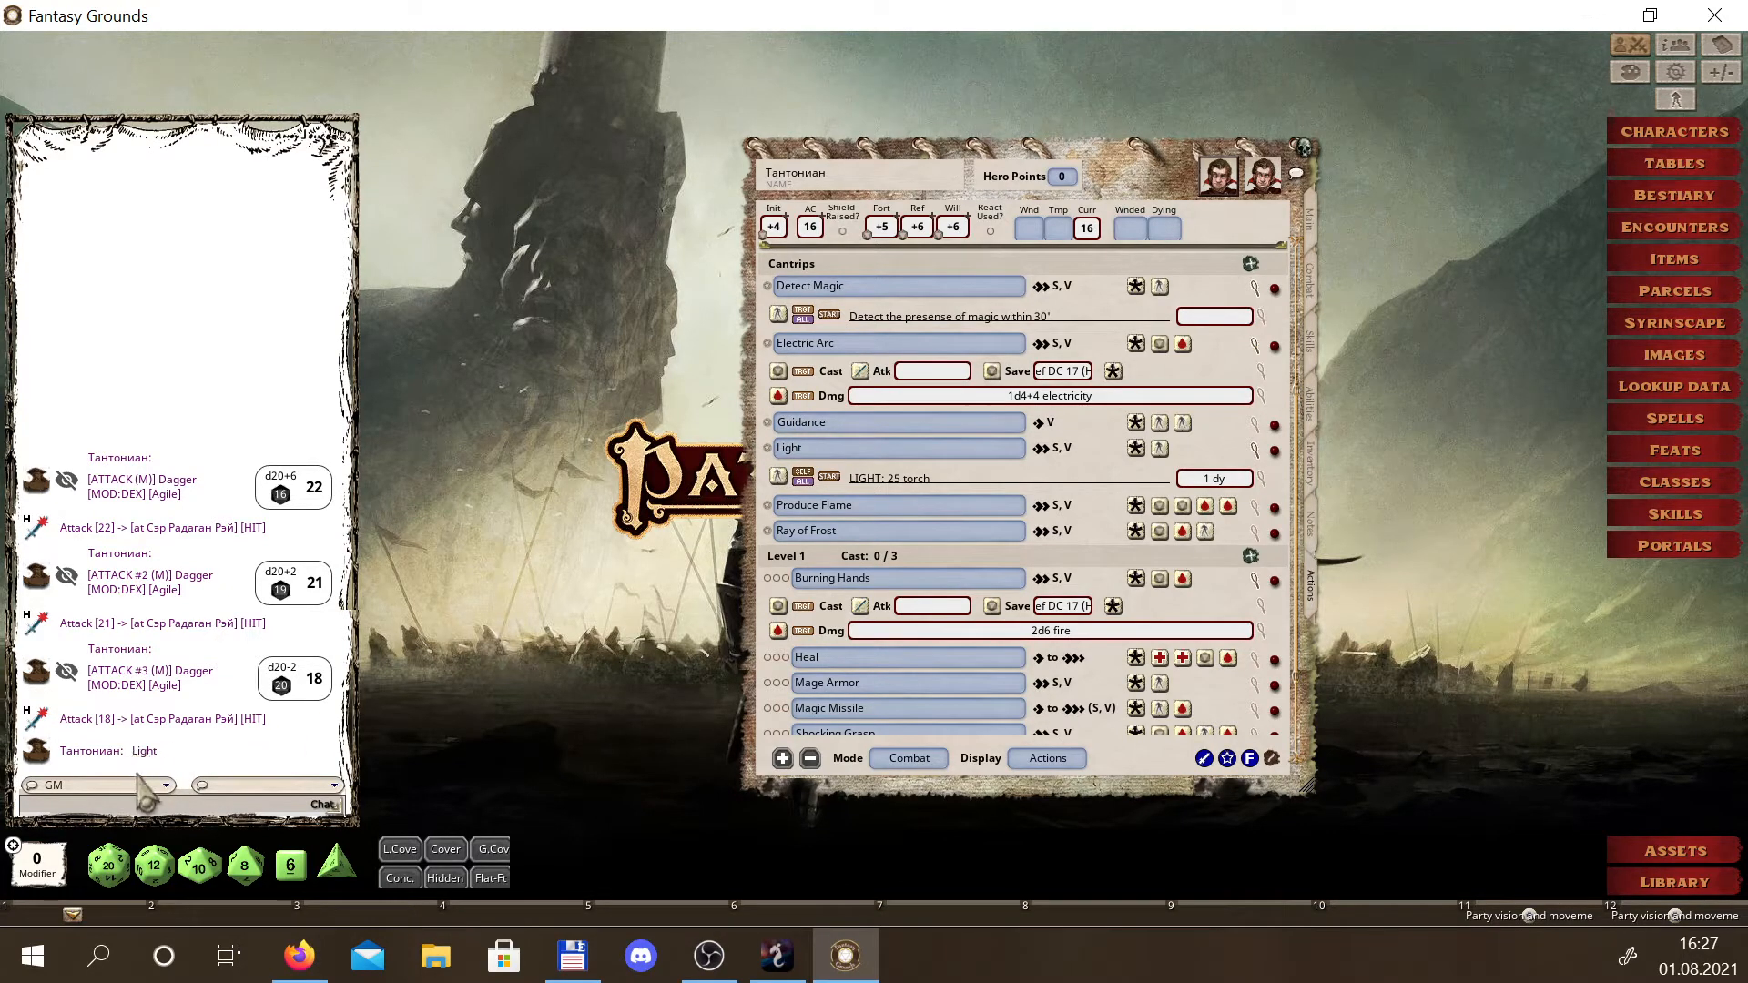
Repeat the Light entry as character speech in the chat, then send "Ligtht" as a GM message
mouse_move(135, 752)
mouse_down()
mouse_move(123, 762)
mouse_move(150, 769)
mouse_up()
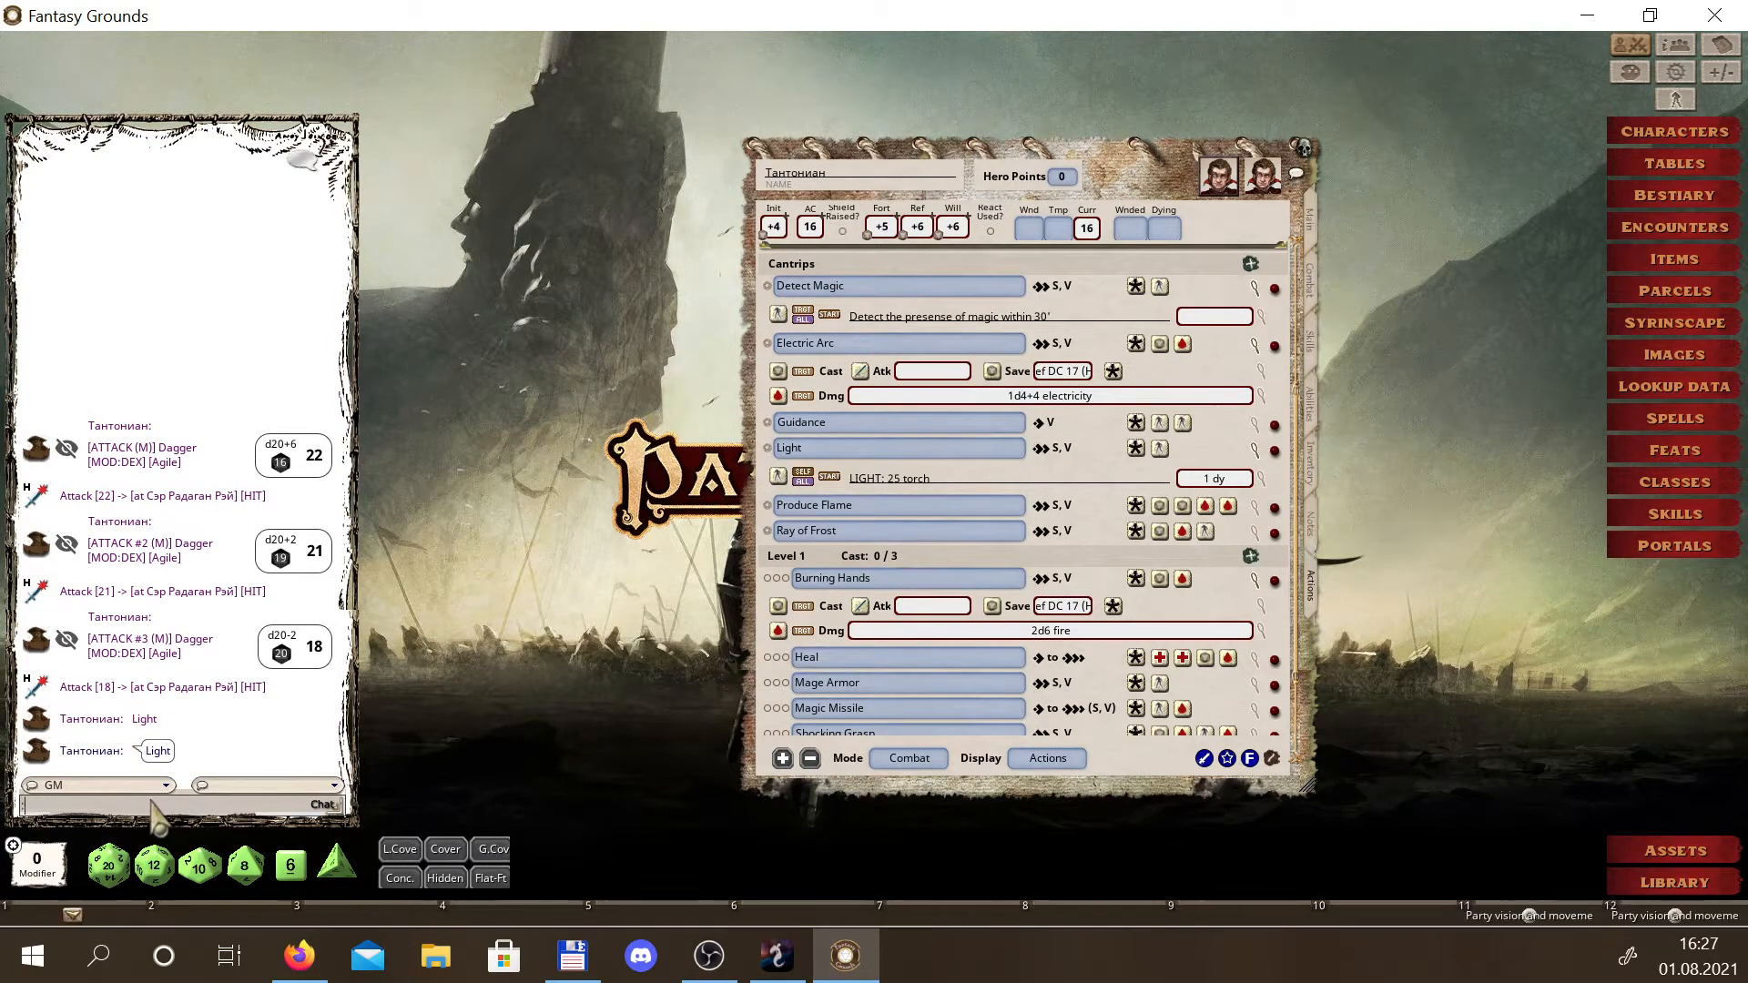
text(Ligth)
key(Return)
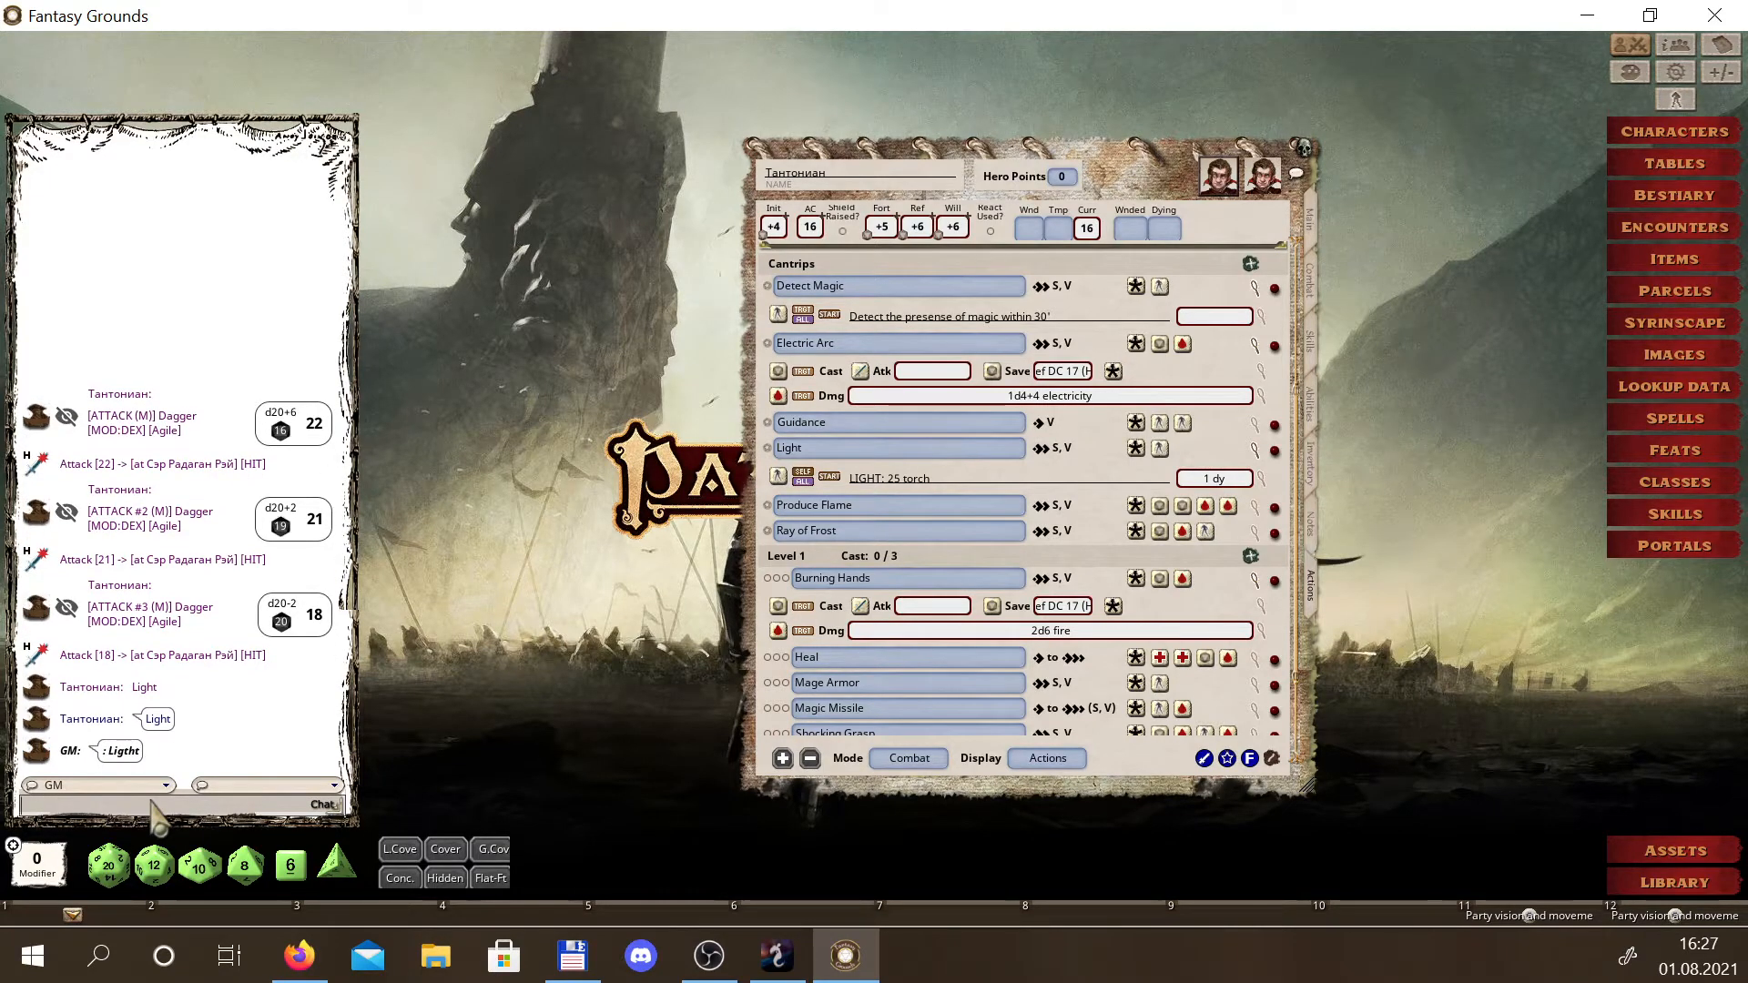
Cast the level 1 spell Burning Hands twice at the target and review the Reflex save entries in the chat
scroll(1006, 596, down, 1)
scroll(1005, 596, down, 2)
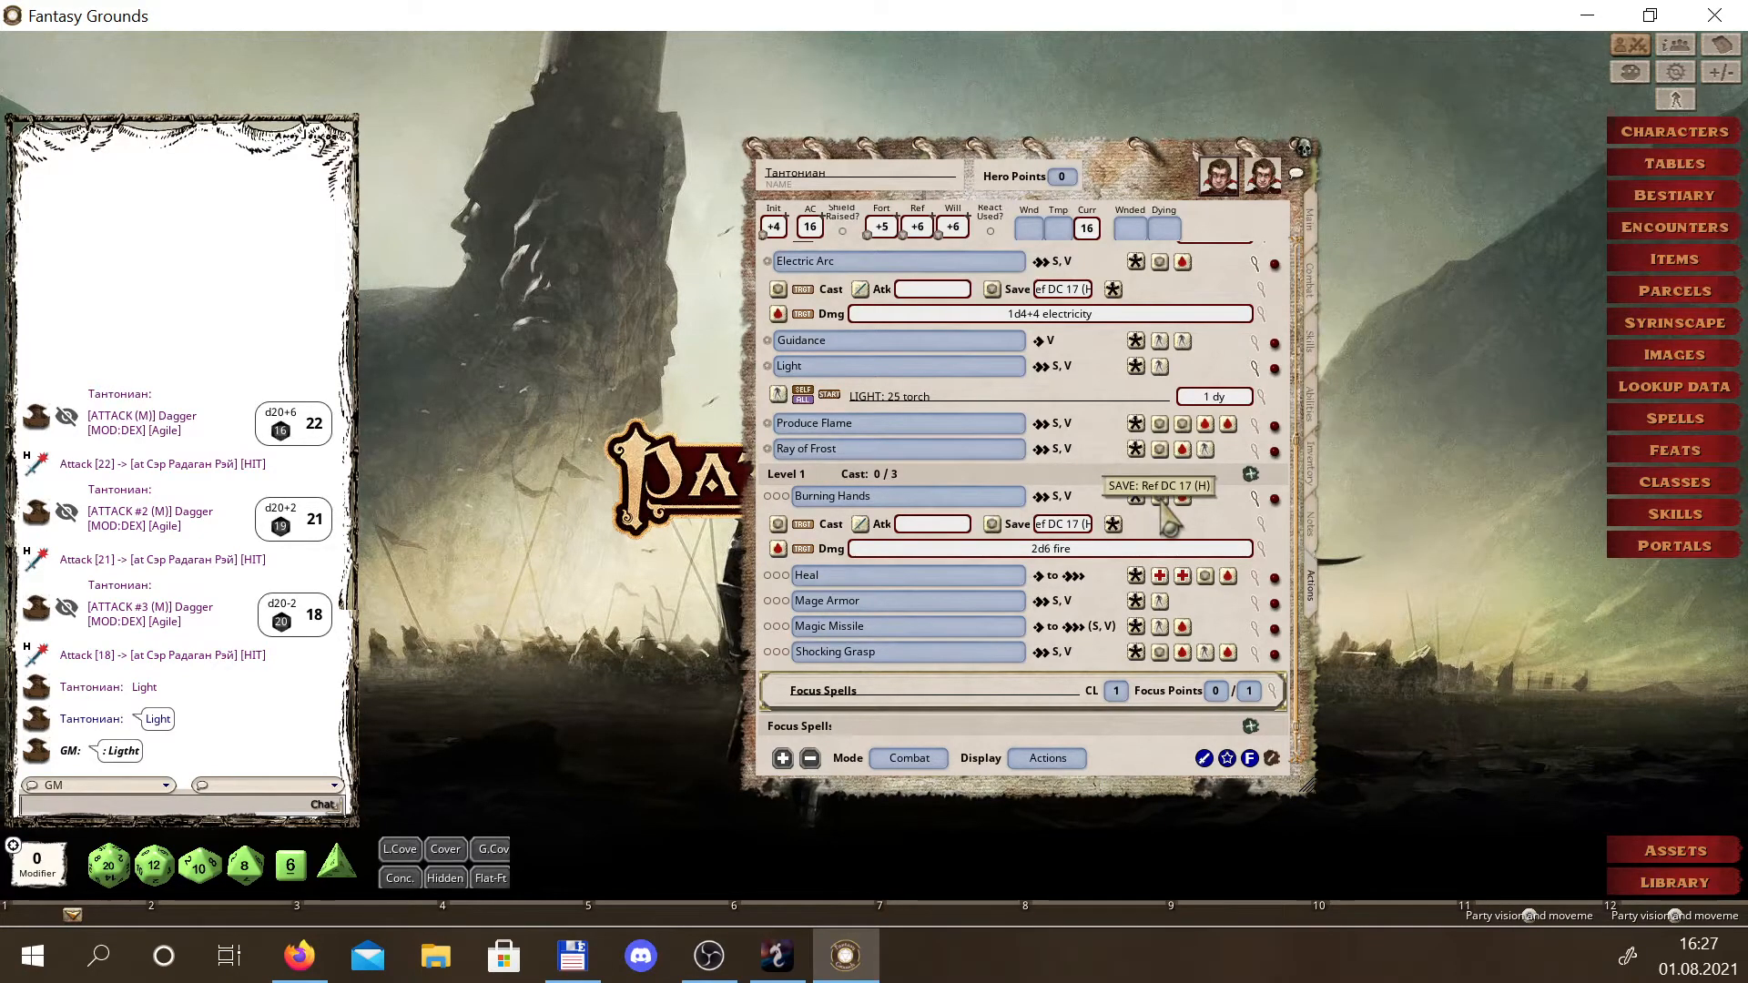
click(779, 524)
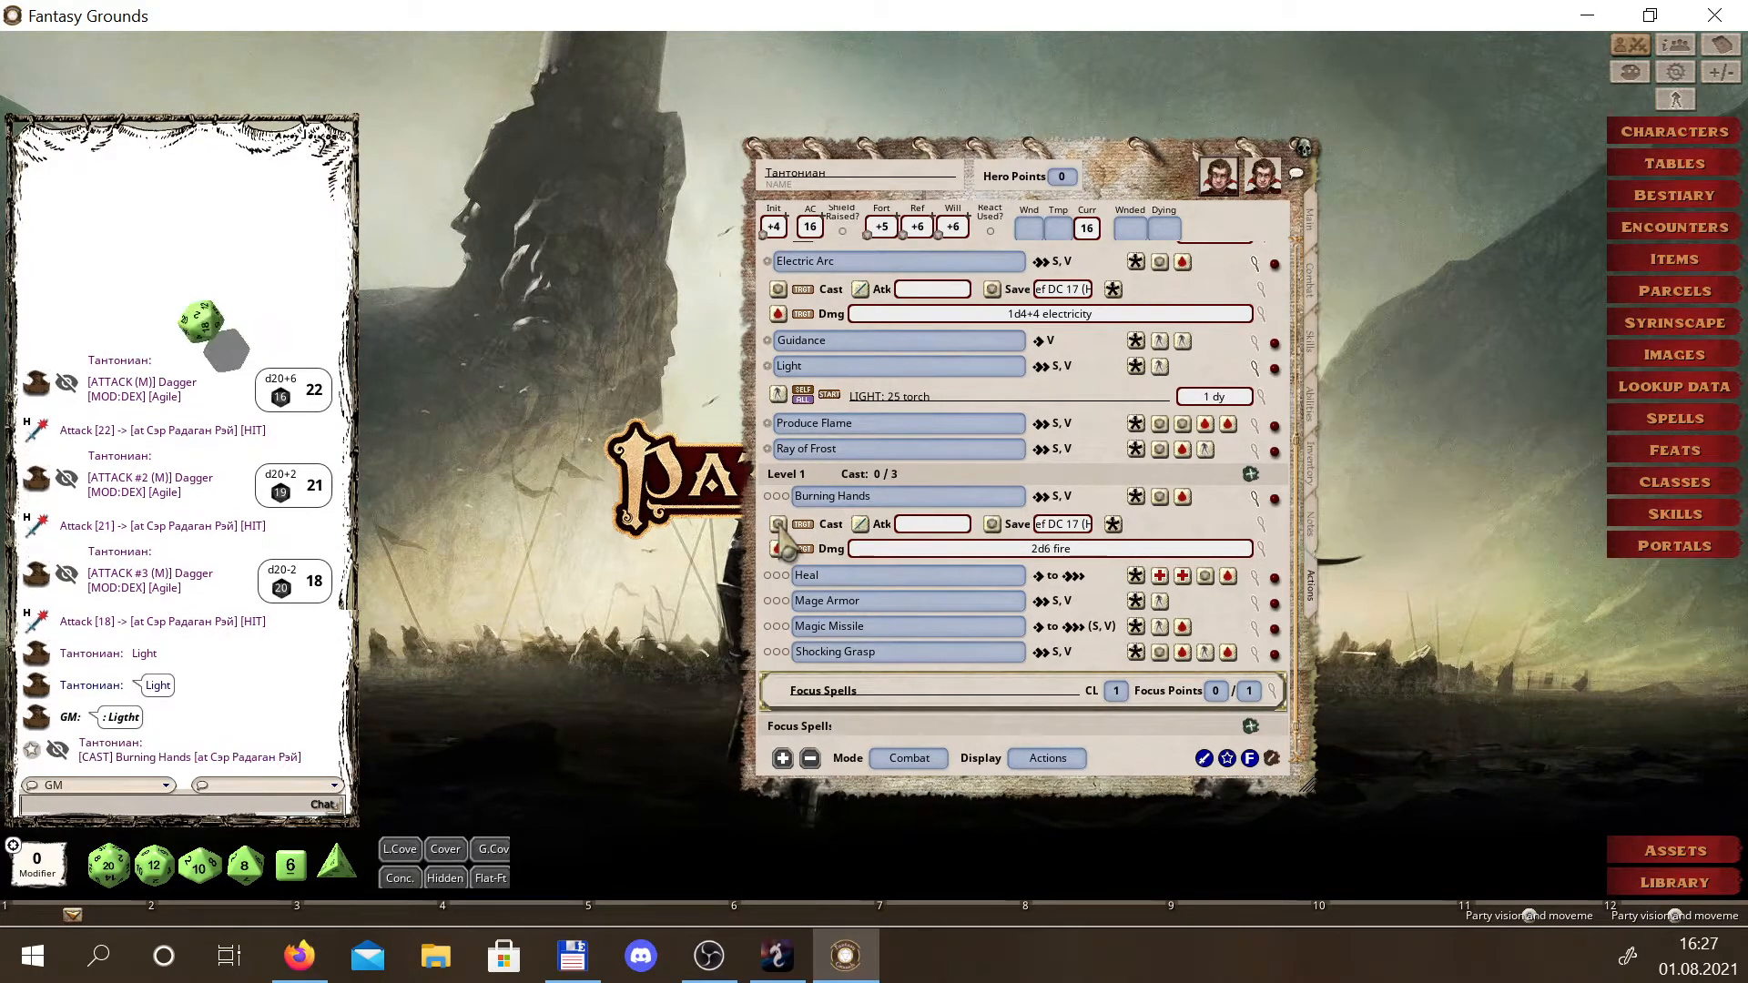
click(778, 524)
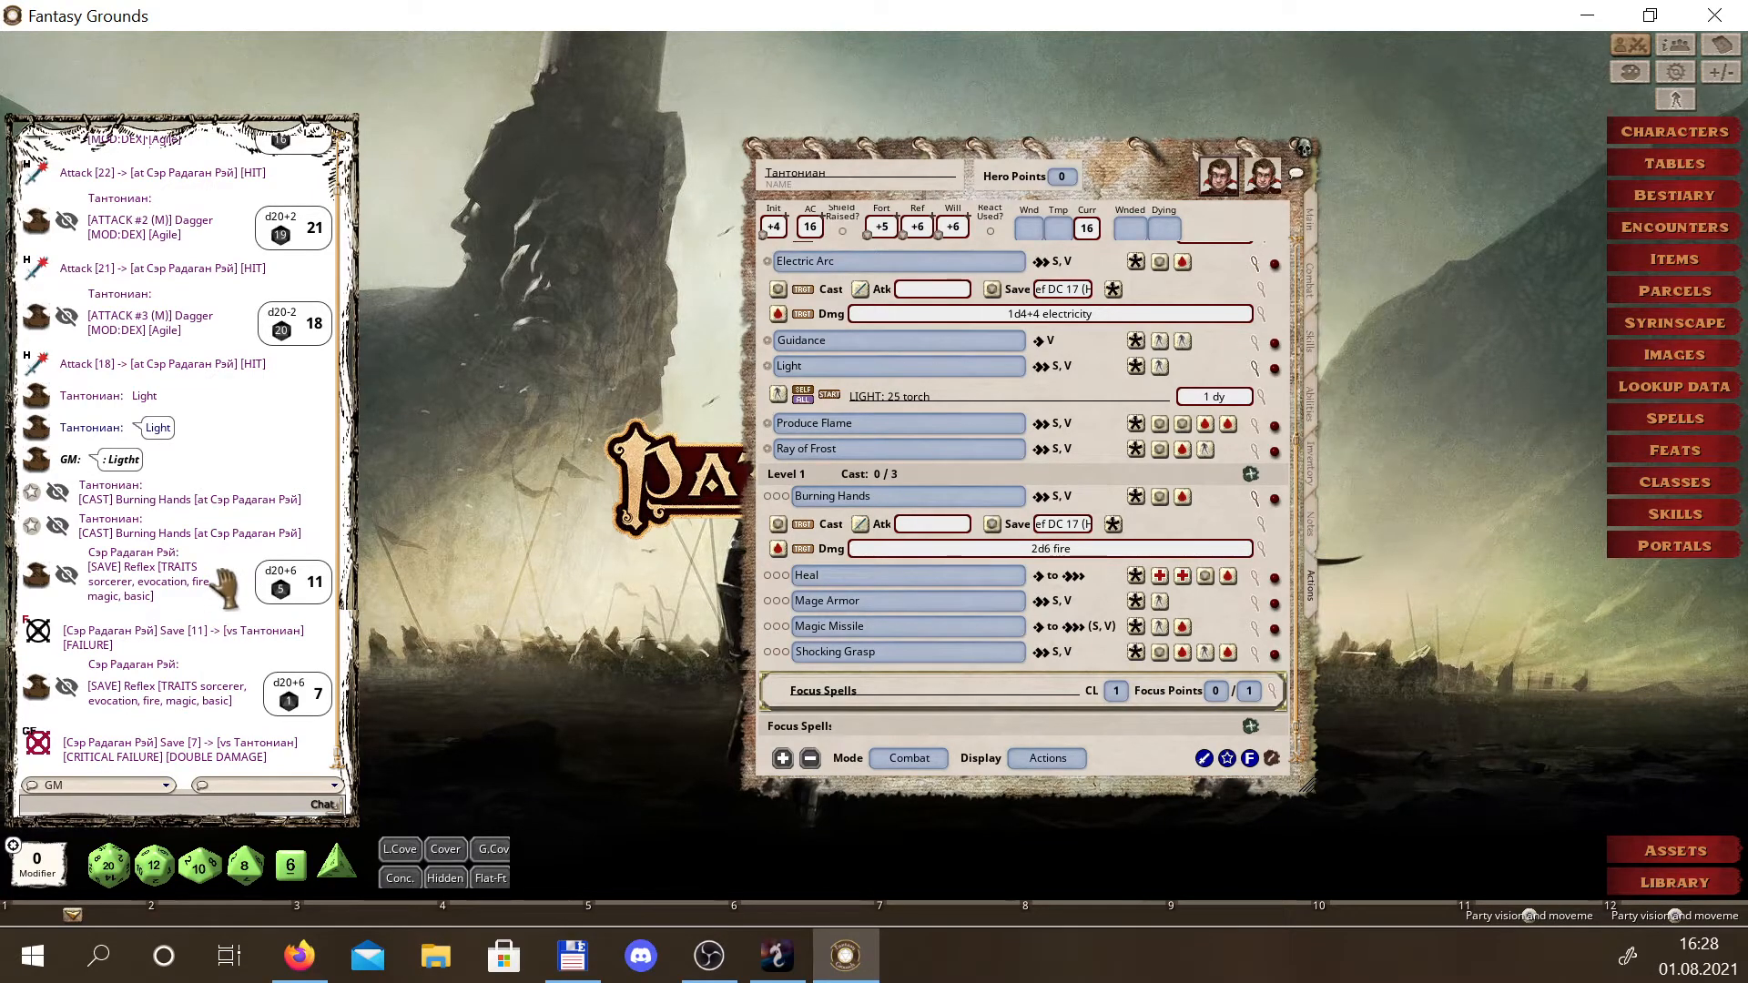
scroll(225, 587, up, 1)
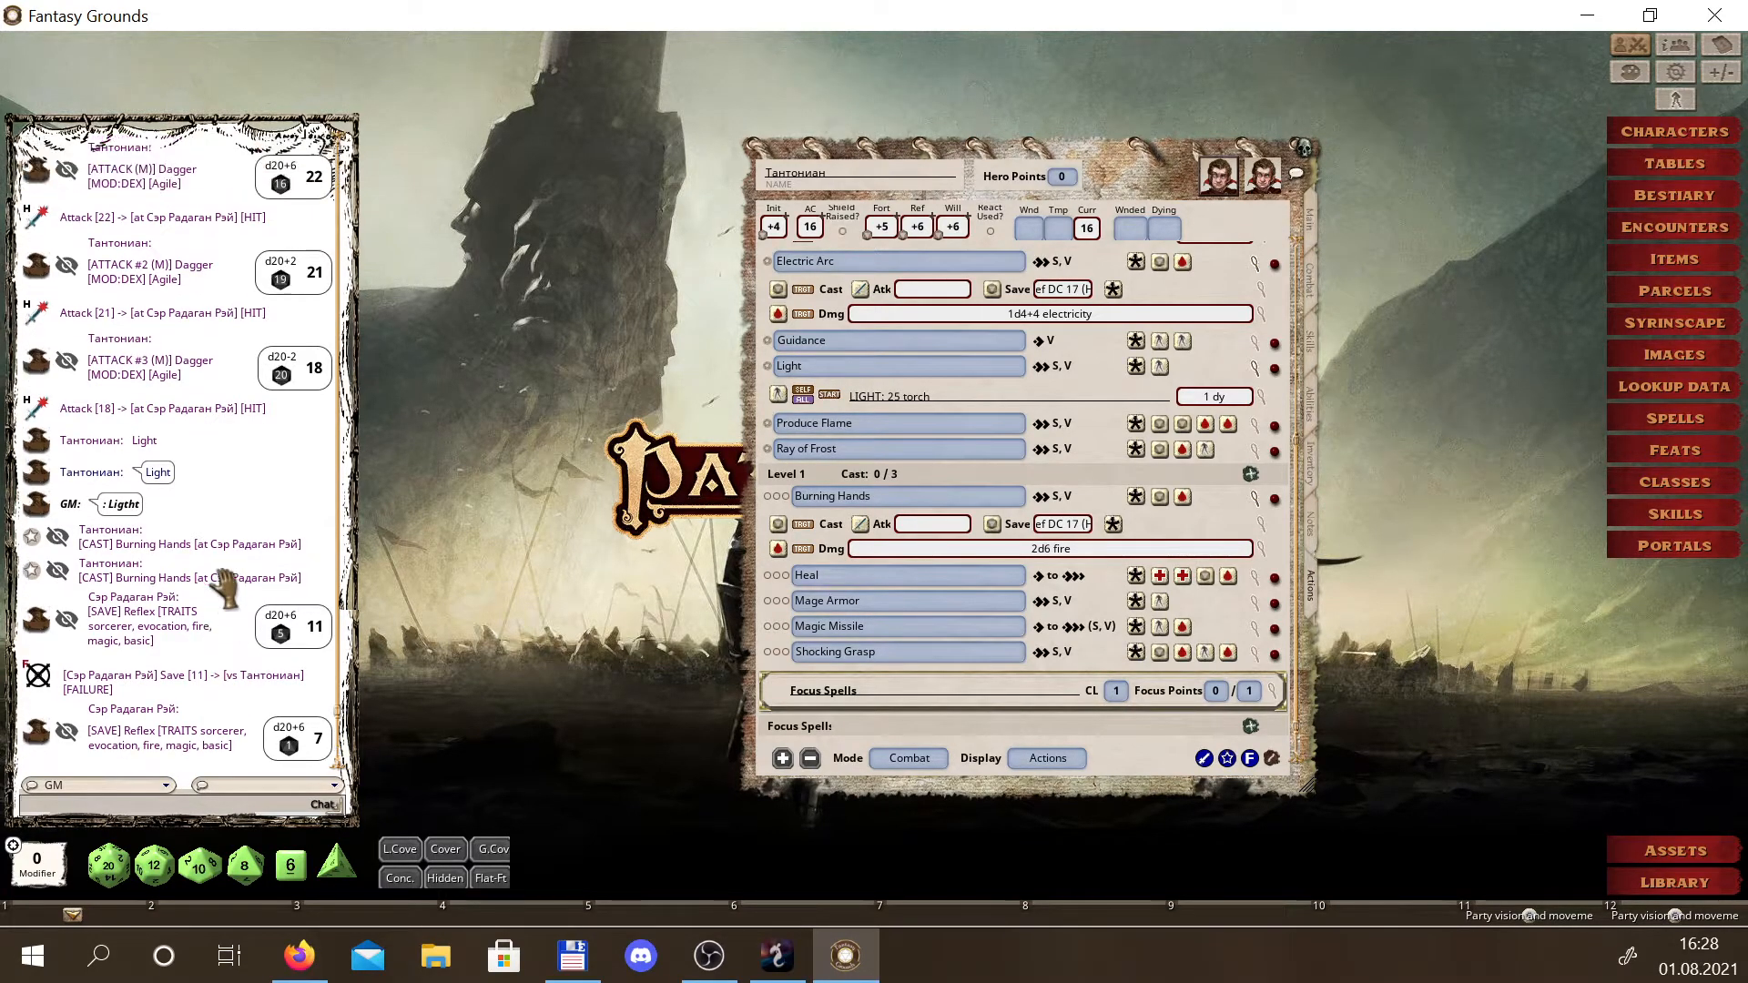
scroll(225, 587, down, 1)
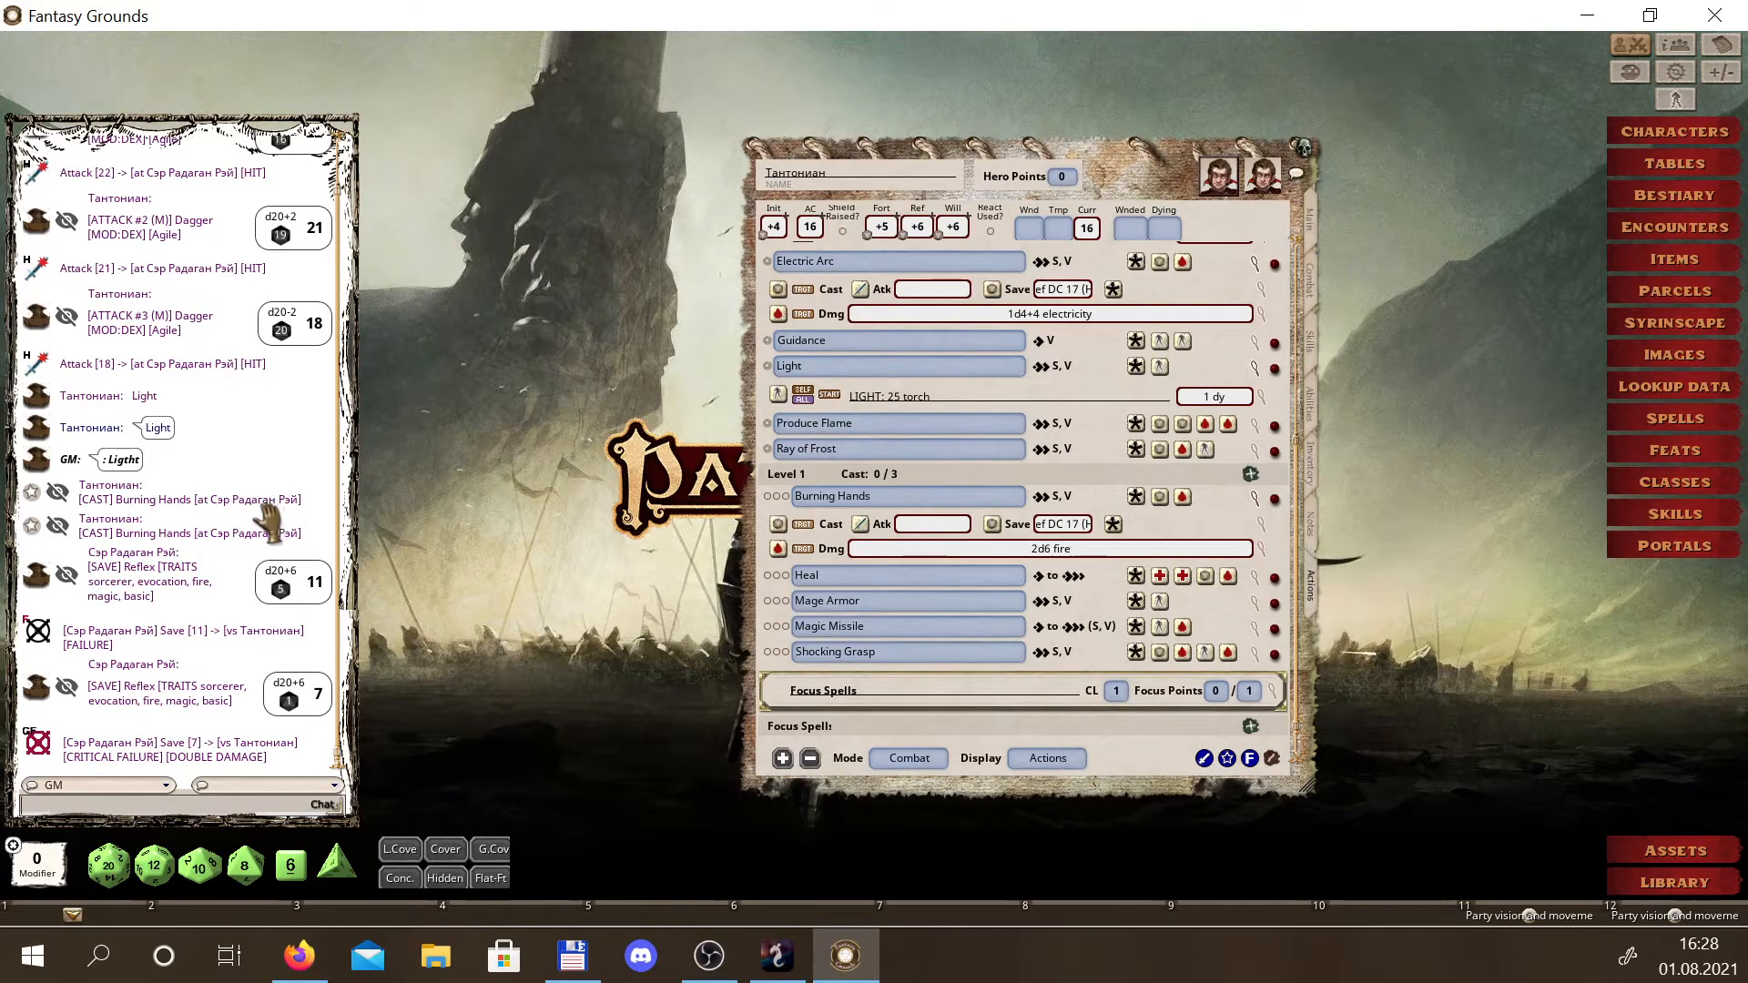
Minimize Fantasy Grounds and open the trigger configuration file from the SounTrig\SoundTrig folder in Notepad
click(1585, 22)
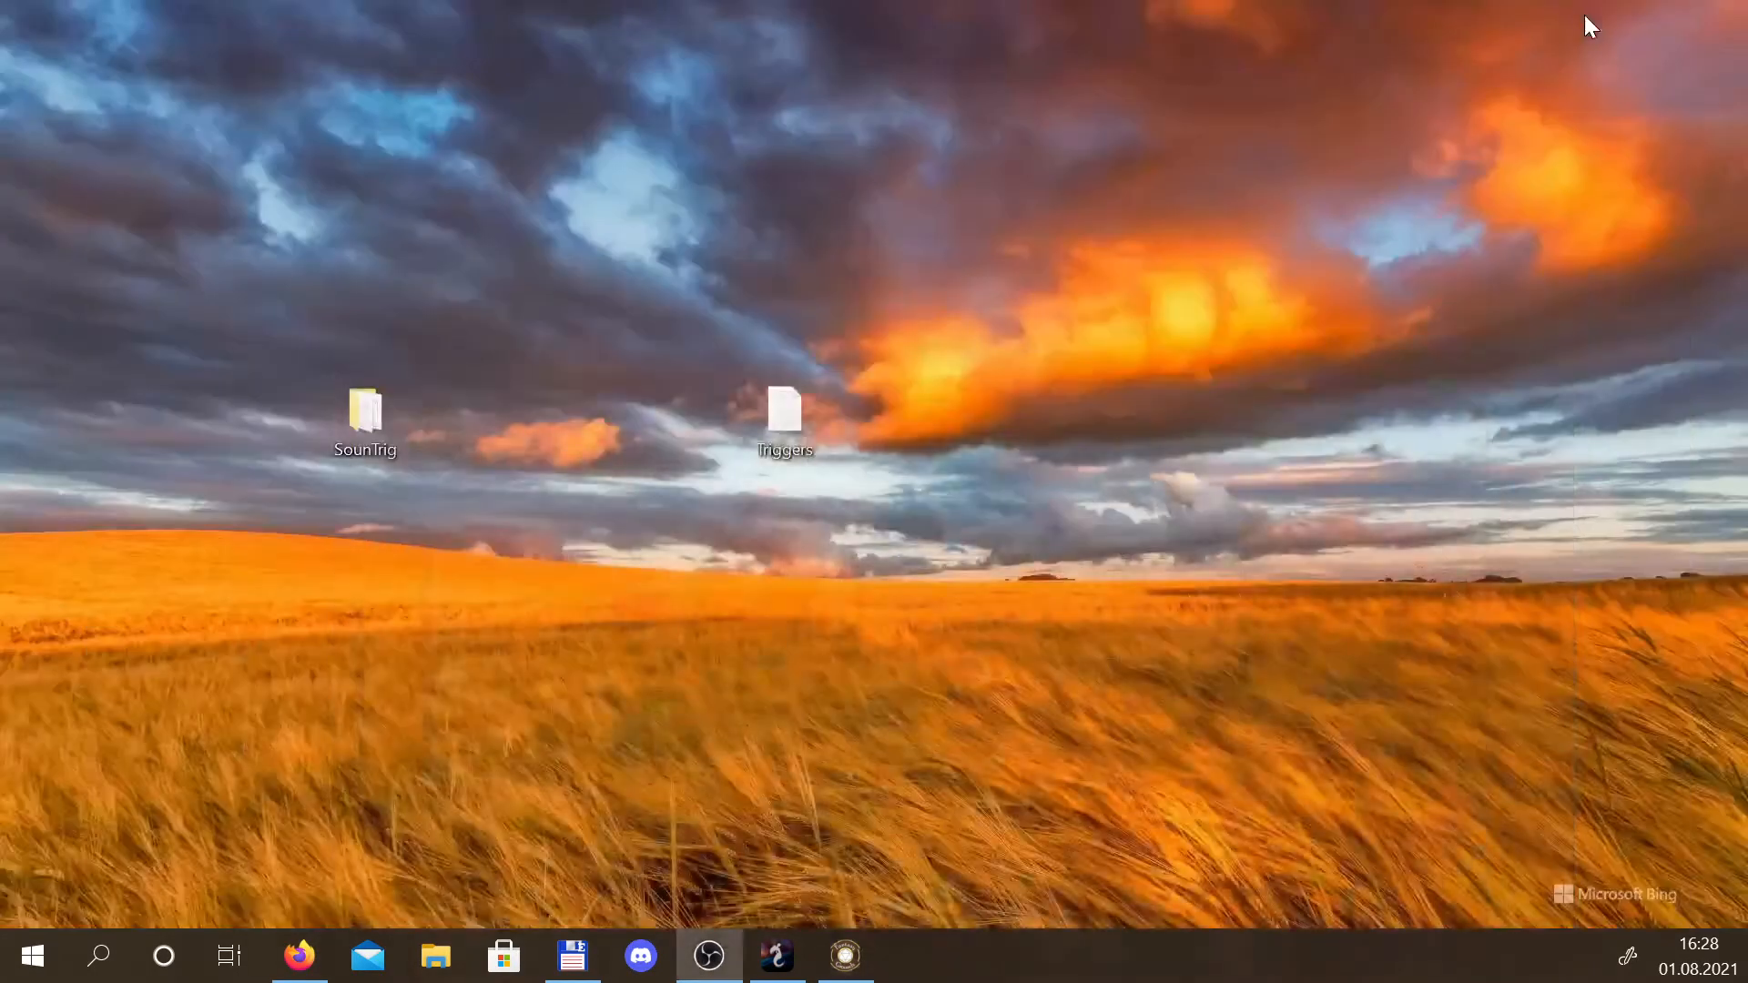
double_click(375, 406)
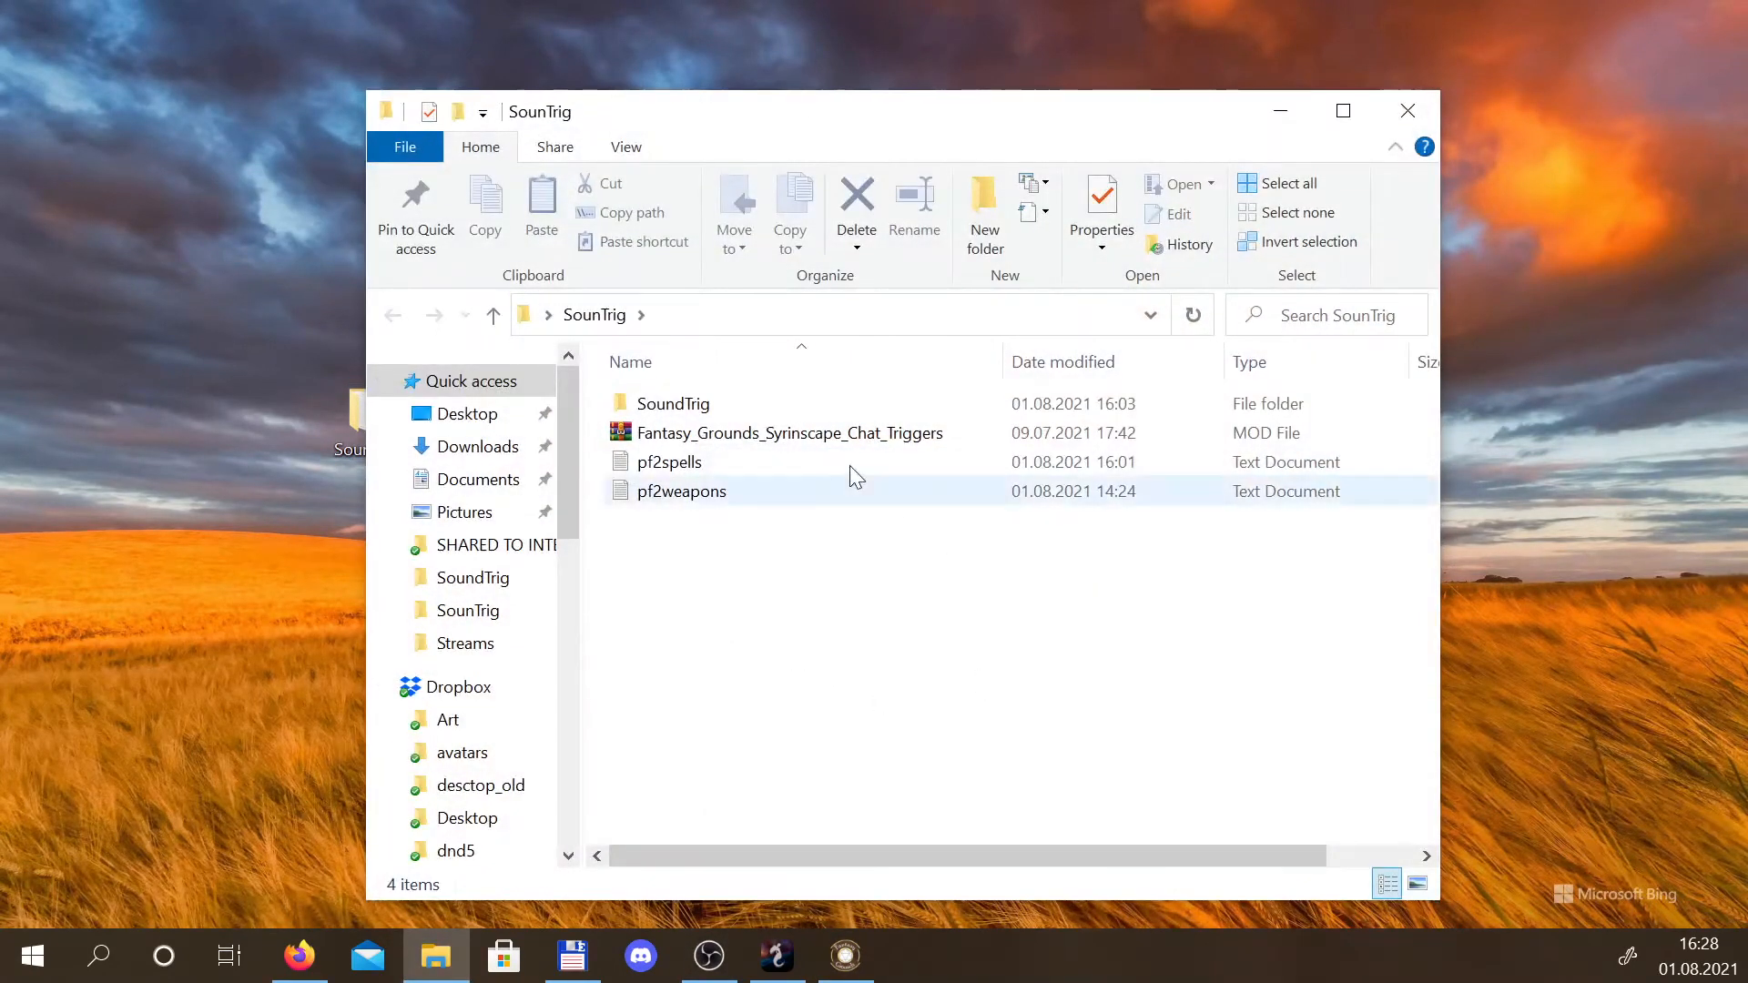
double_click(702, 404)
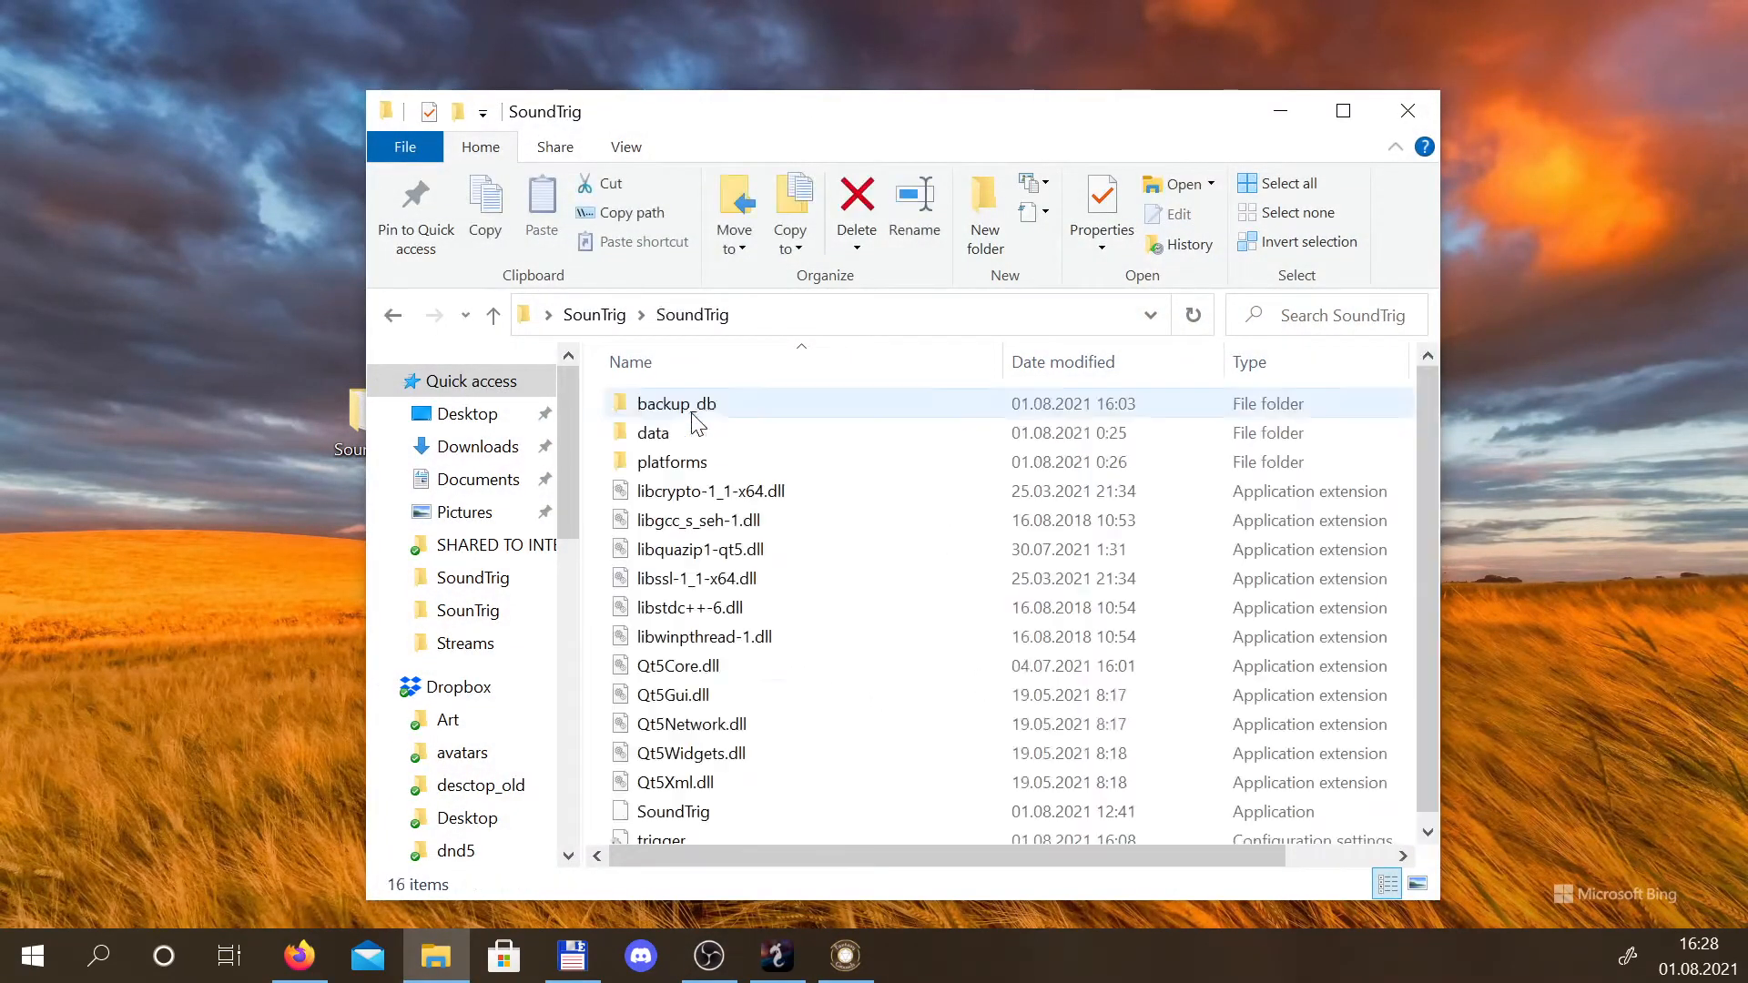
scroll(828, 685, down, 1)
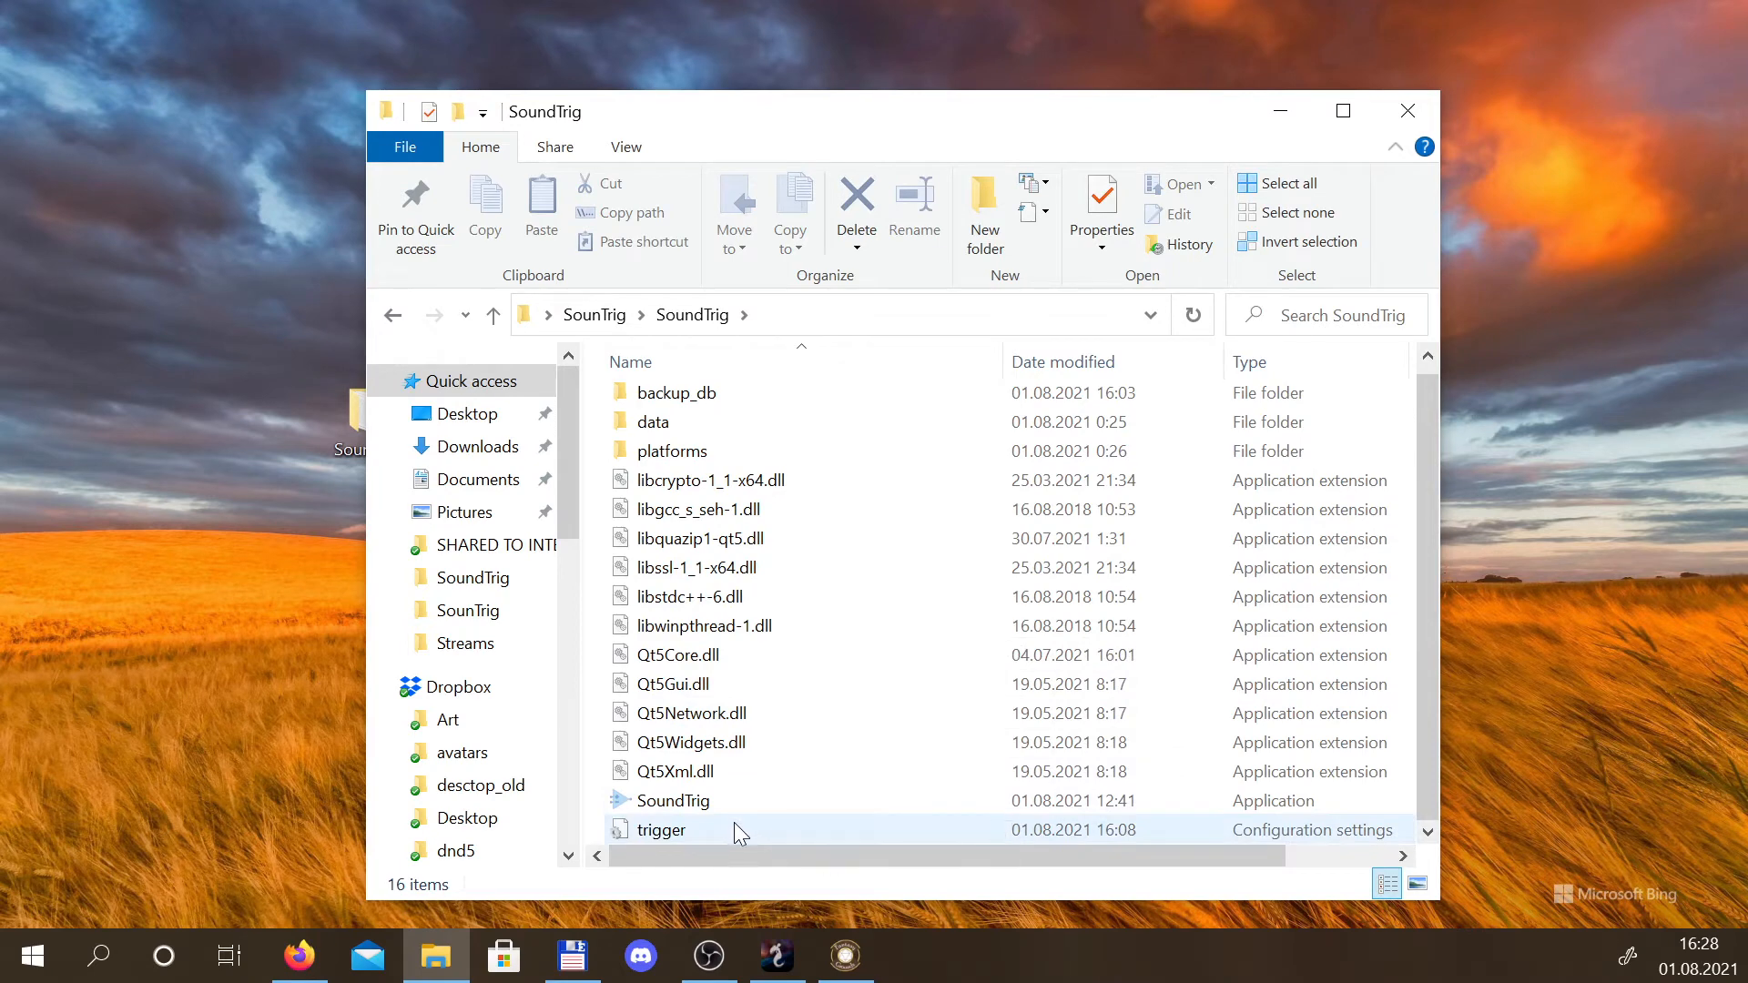
right_click(684, 833)
mouse_move(890, 329)
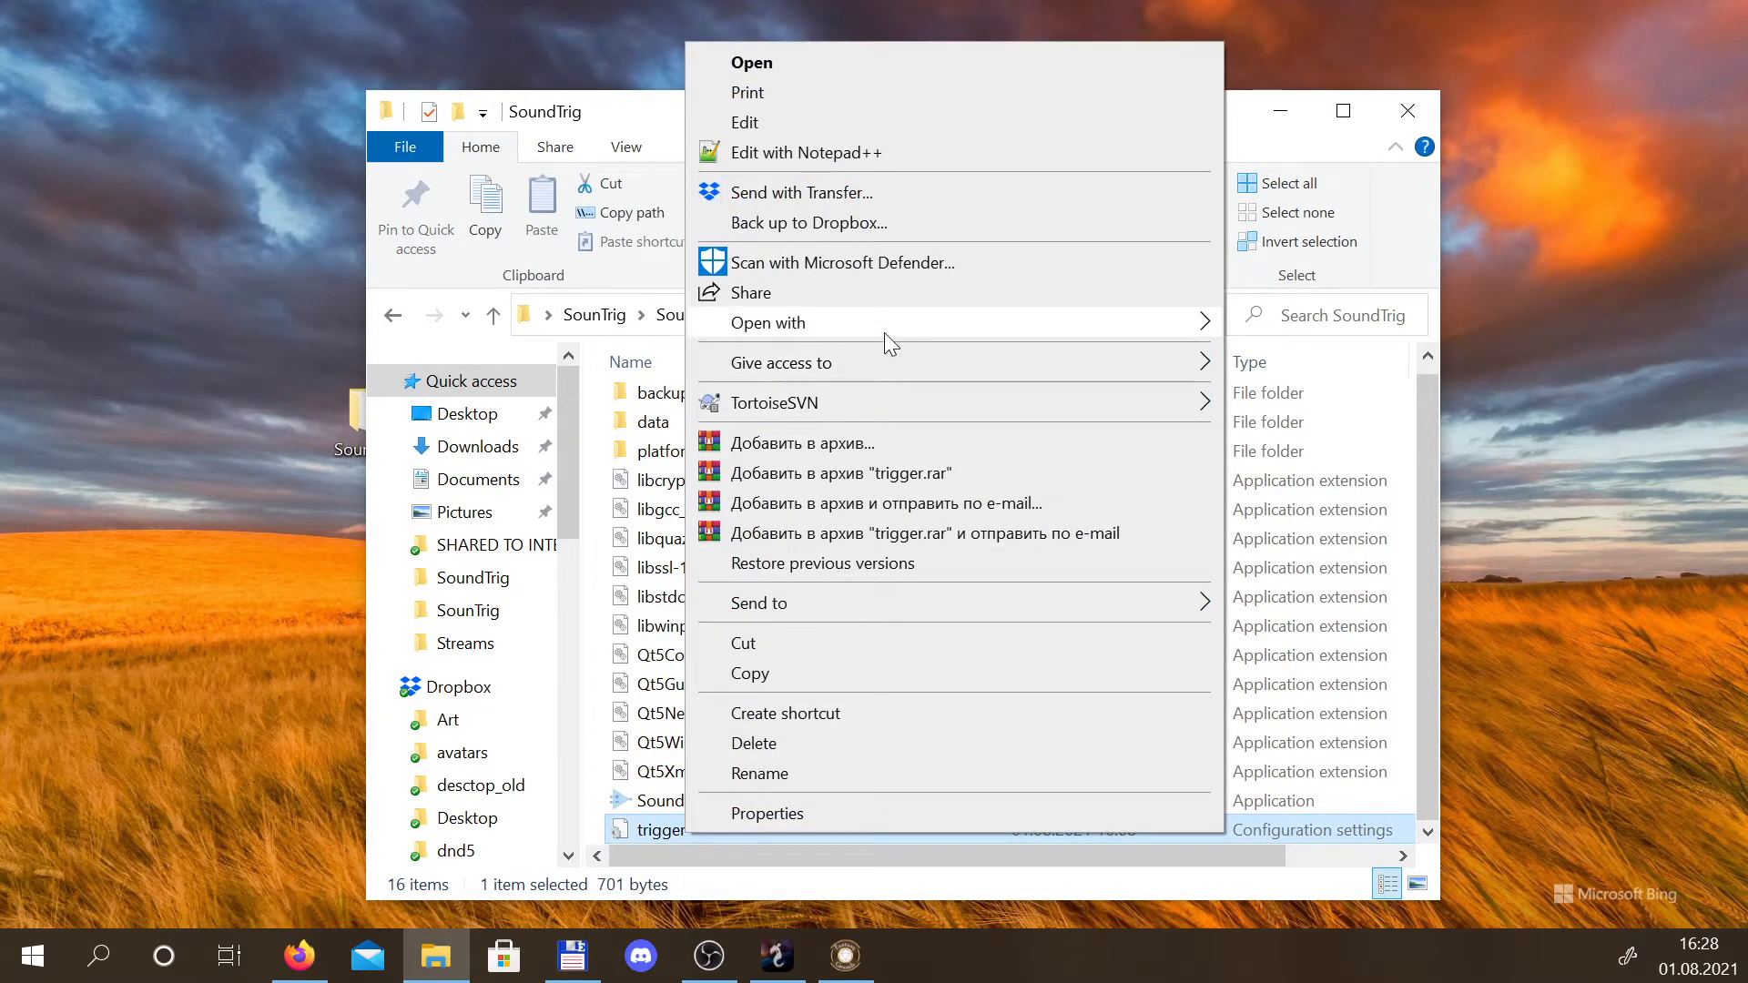
click(1293, 326)
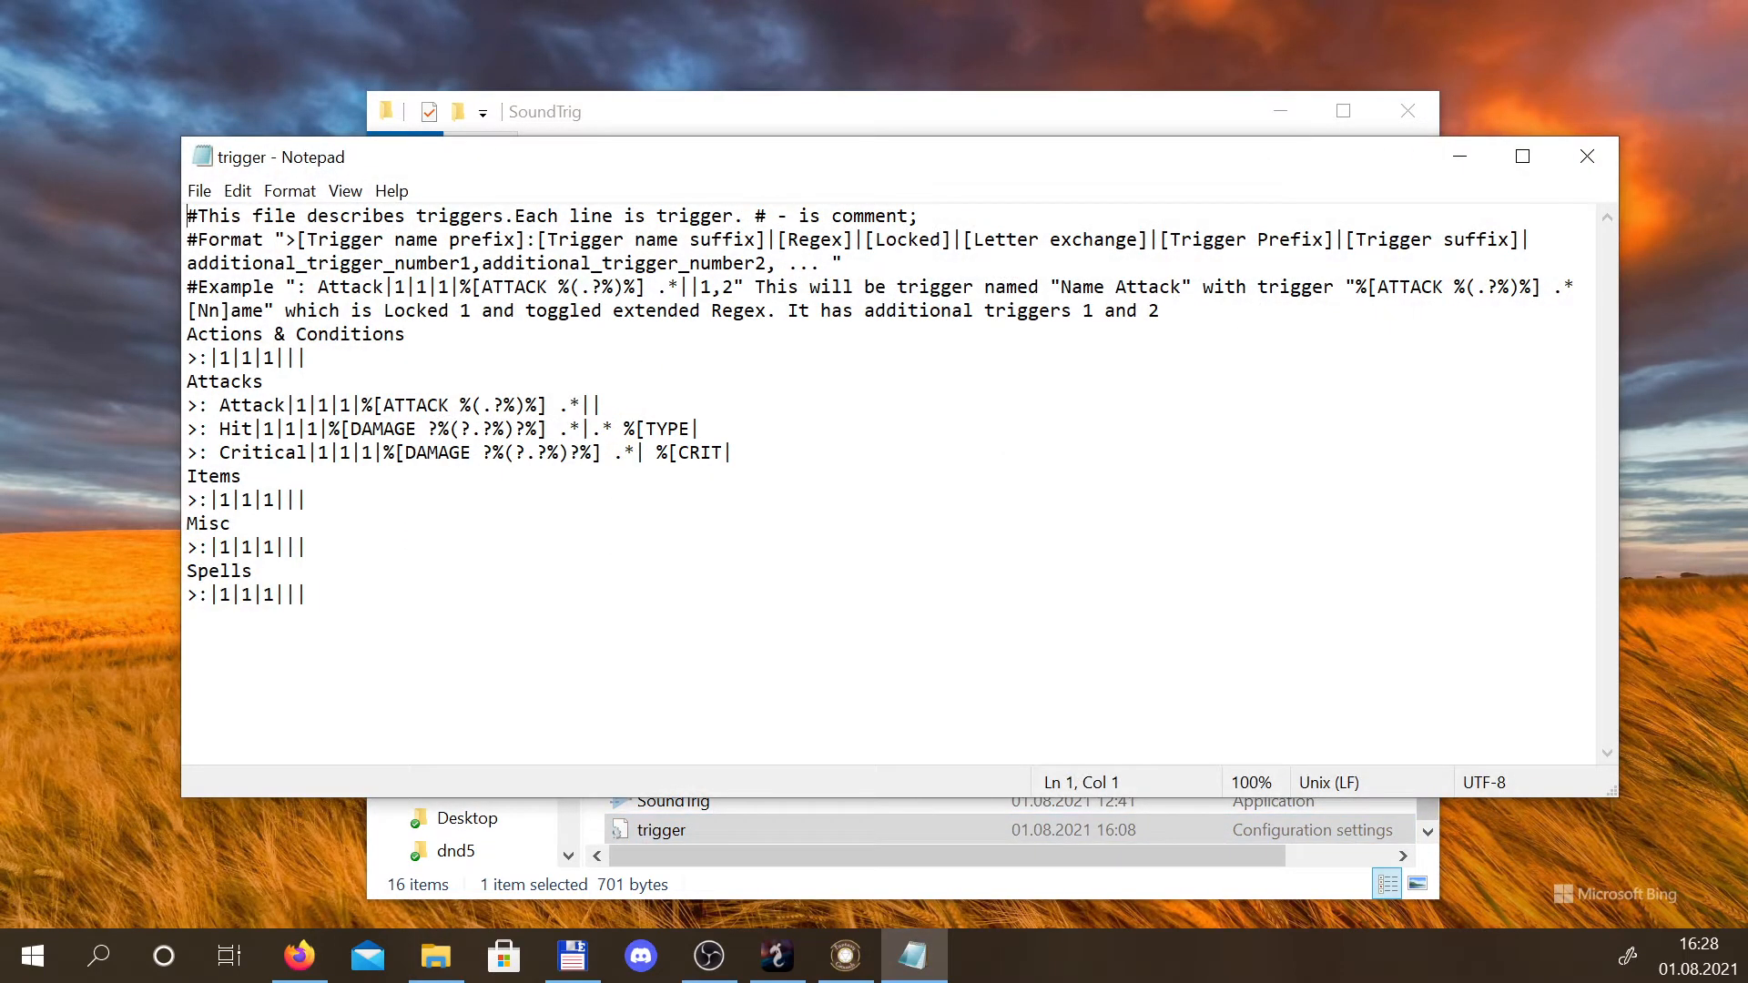
Examine the Attack, Hit and Critical trigger templates under Attacks and the entries under Actions & Conditions, Items, Misc and Spells
drag(733, 452, 188, 406)
click(308, 500)
drag(219, 405, 604, 405)
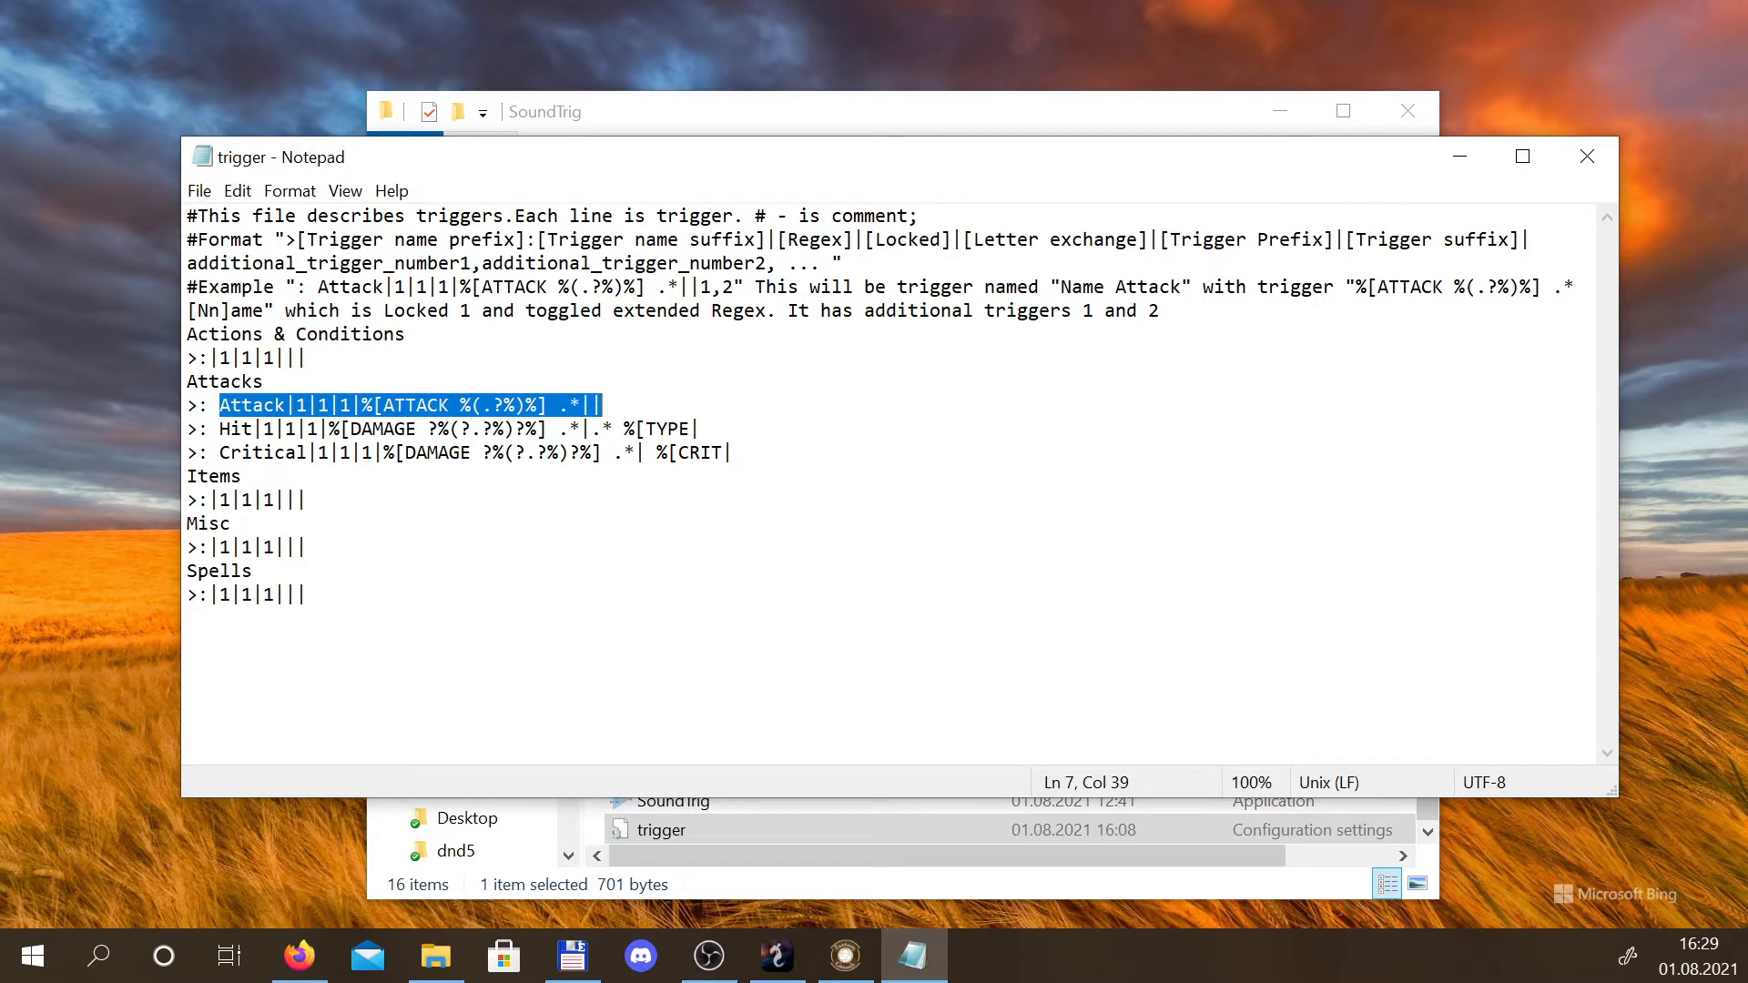
drag(219, 429, 680, 429)
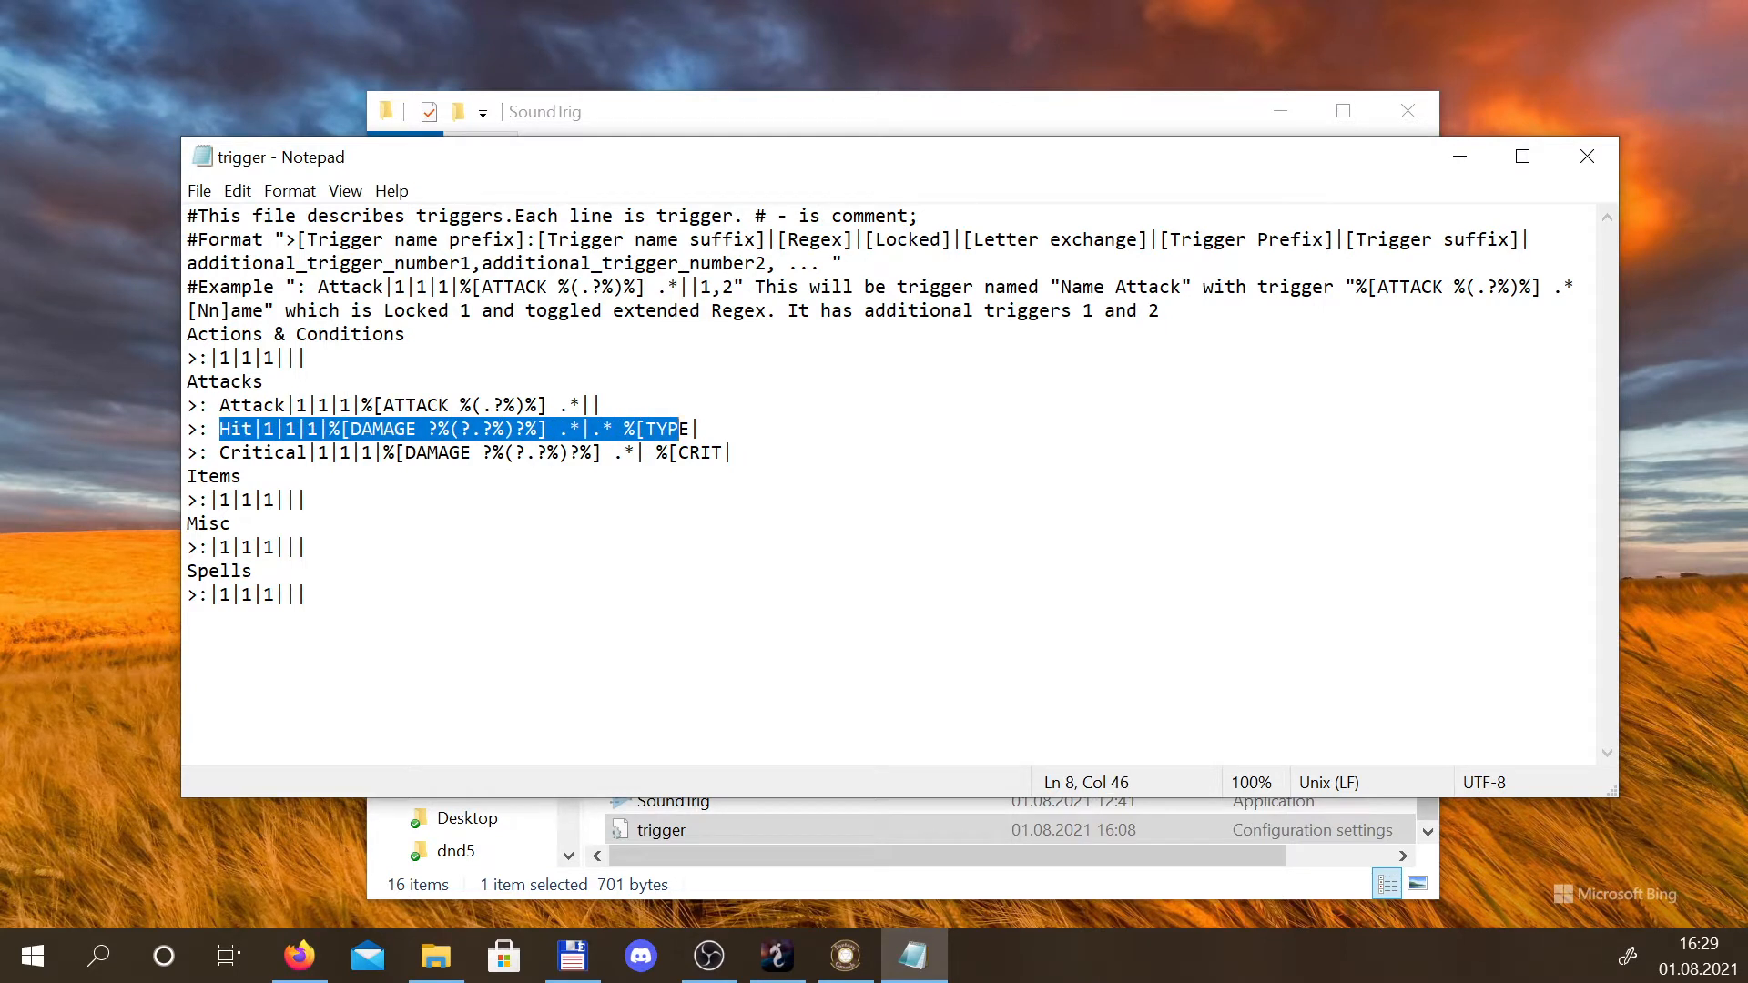
drag(219, 453, 242, 476)
click(310, 358)
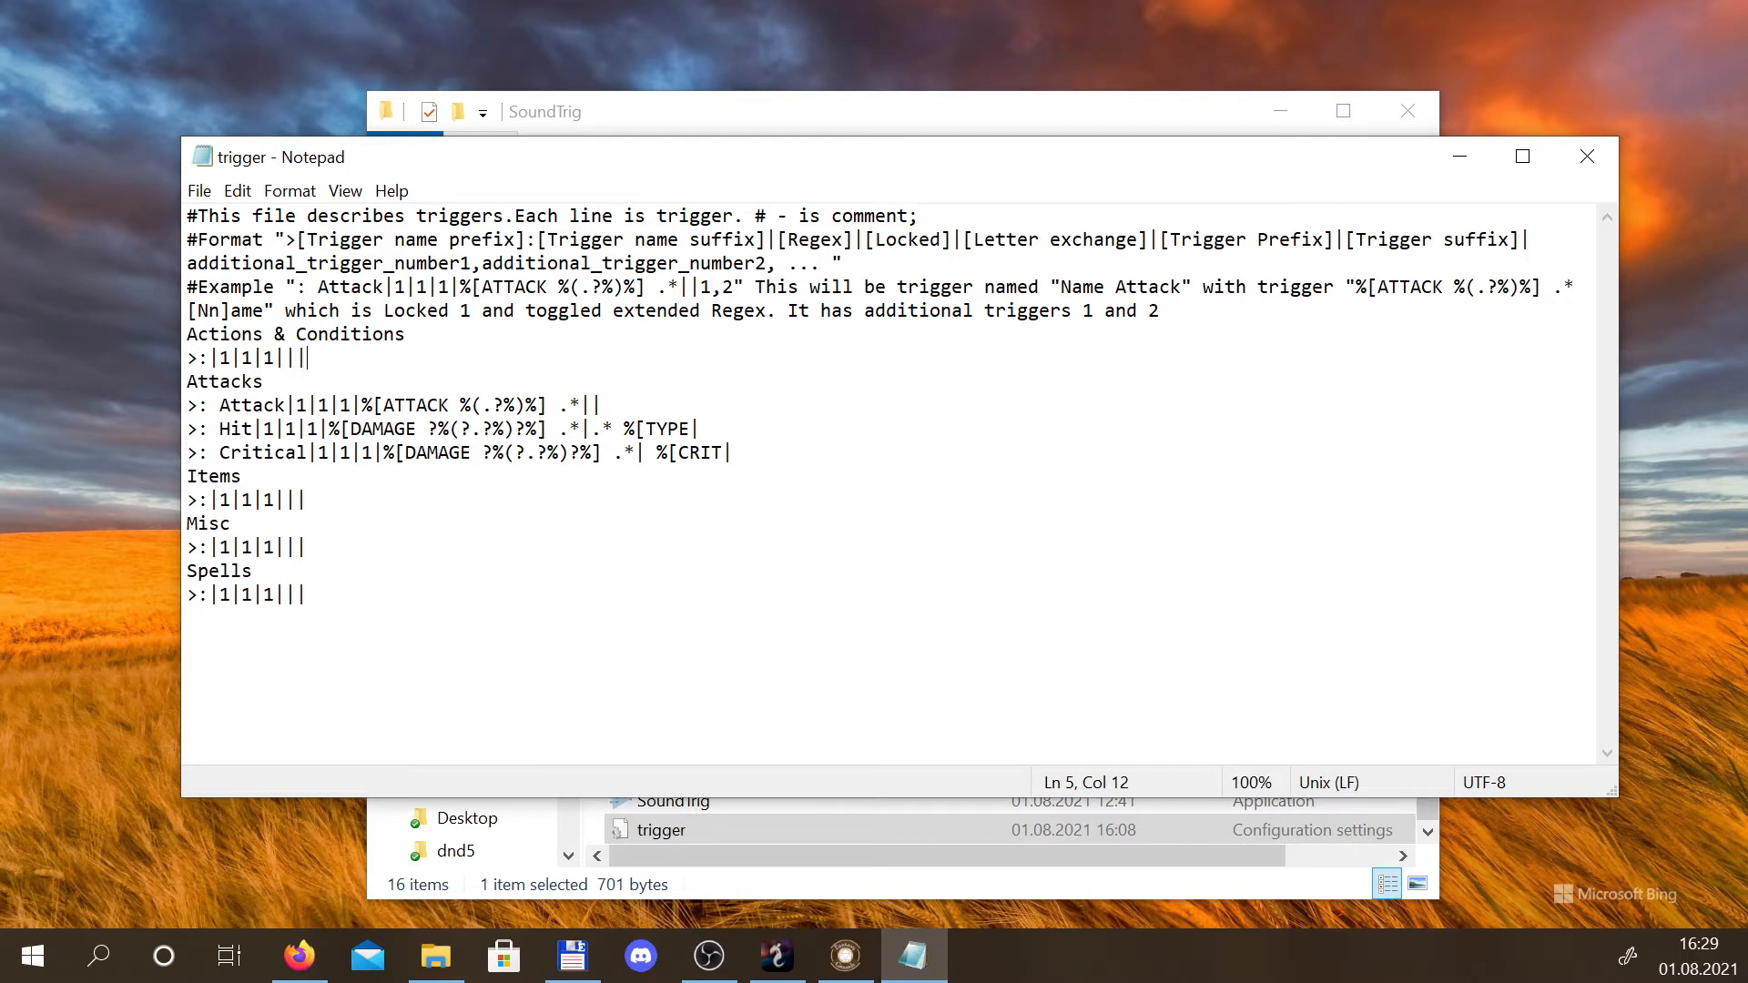
drag(310, 358, 187, 358)
drag(309, 499, 177, 498)
drag(310, 547, 185, 547)
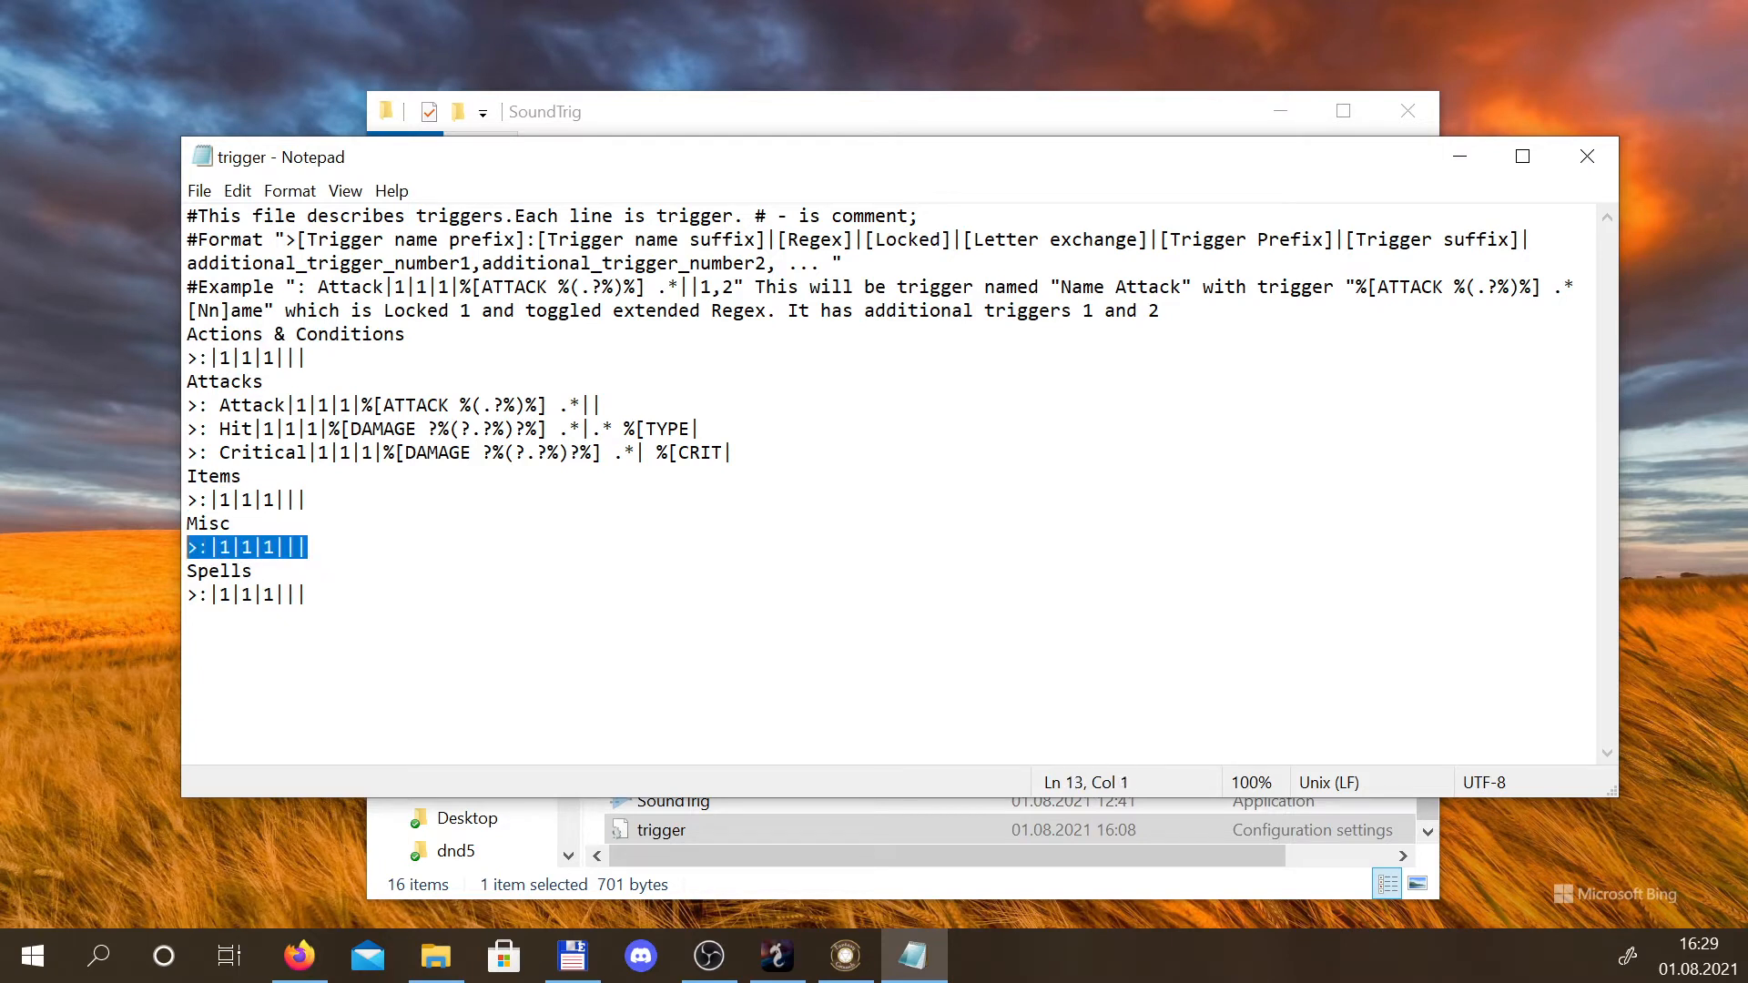
click(310, 595)
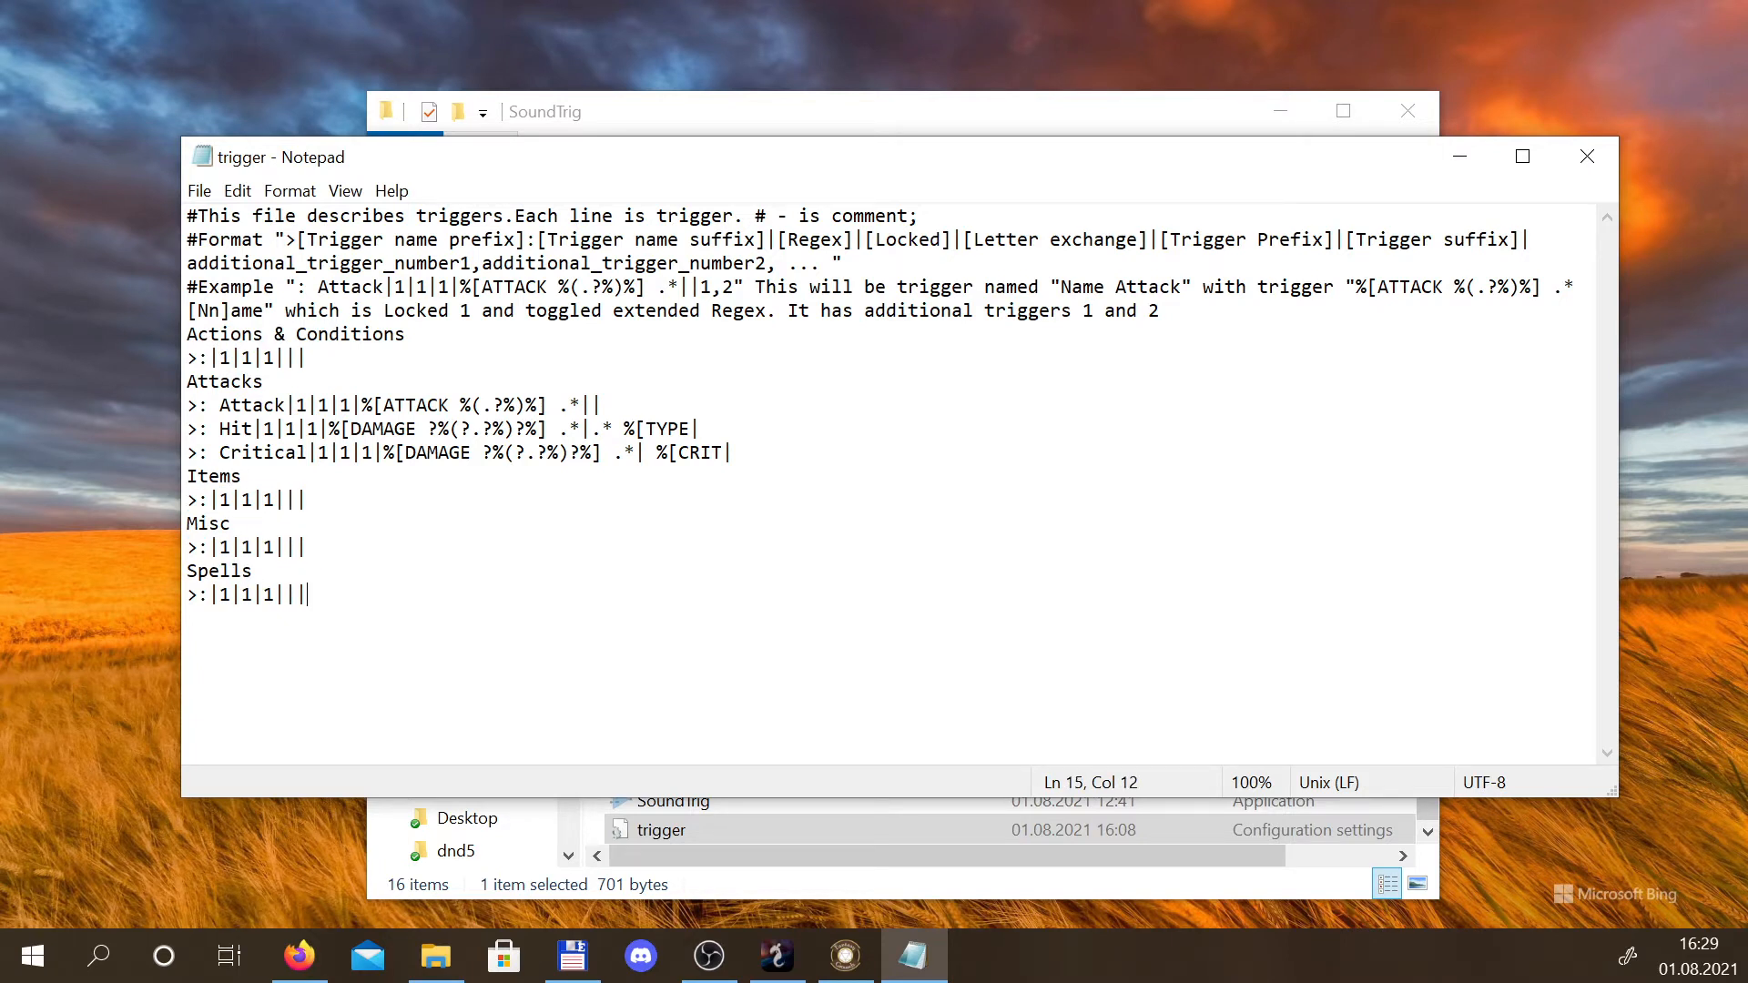
Examine the example and format comment lines, focusing on the trigger name prefix, the colon separator and the trigger name suffix
drag(285, 287, 1159, 310)
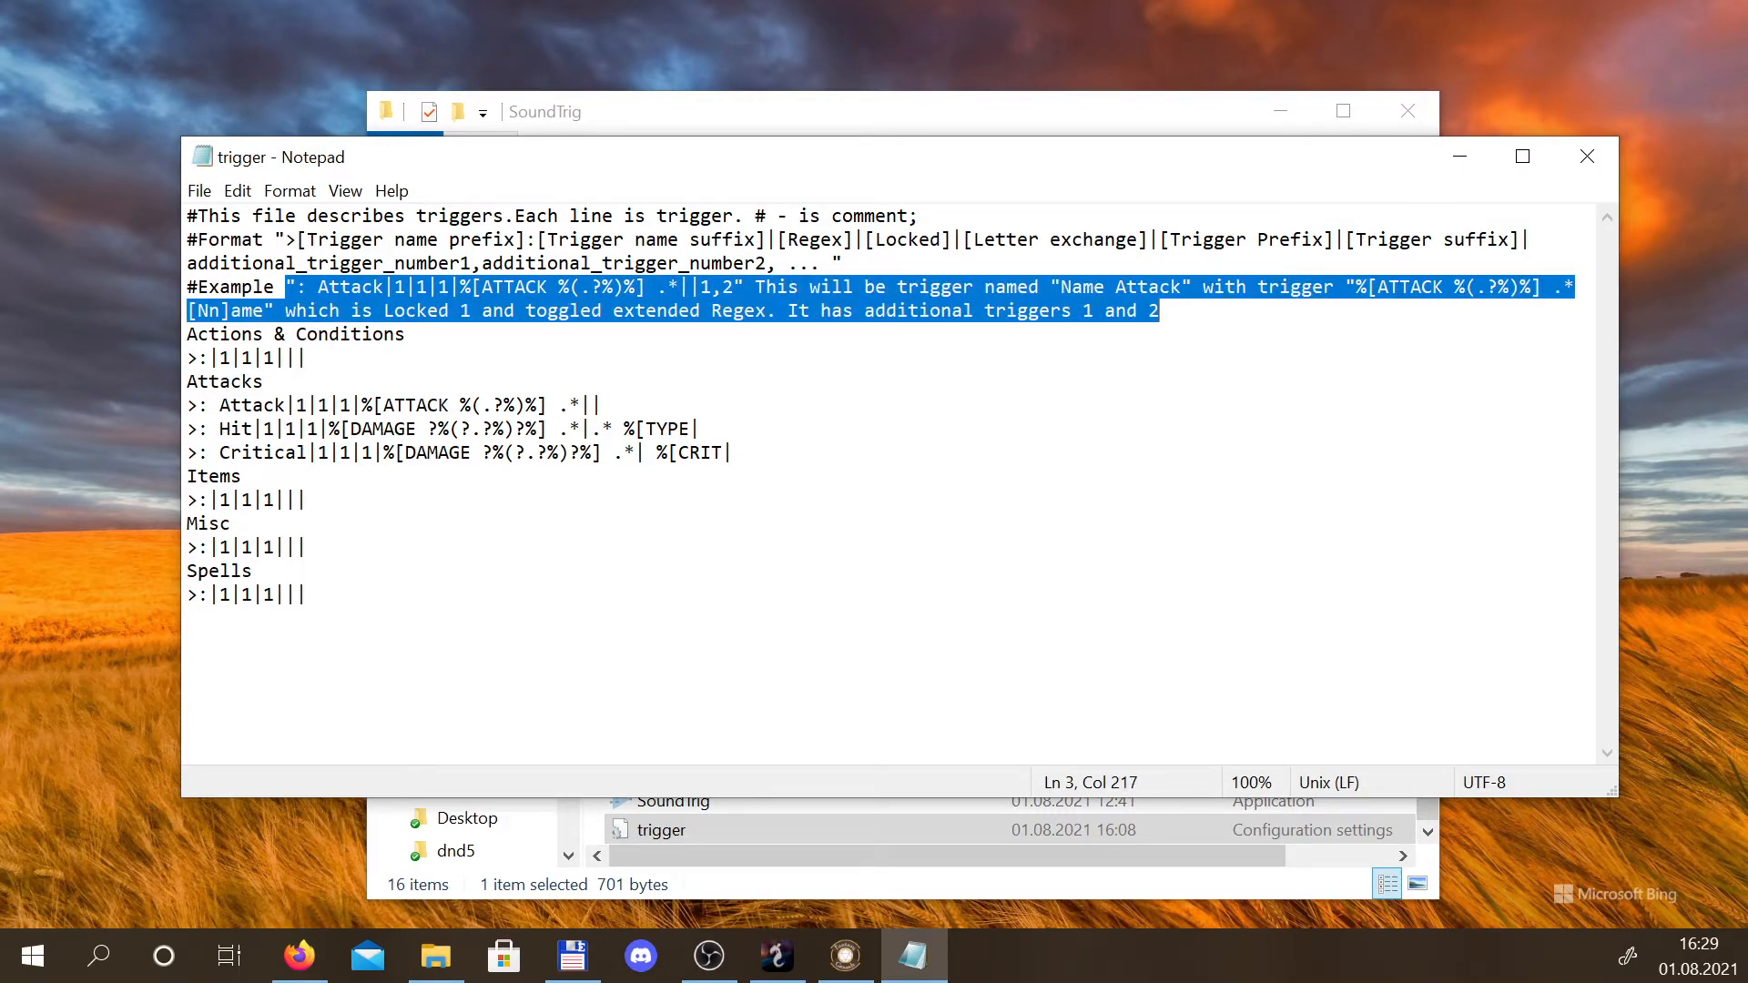
drag(275, 240, 842, 263)
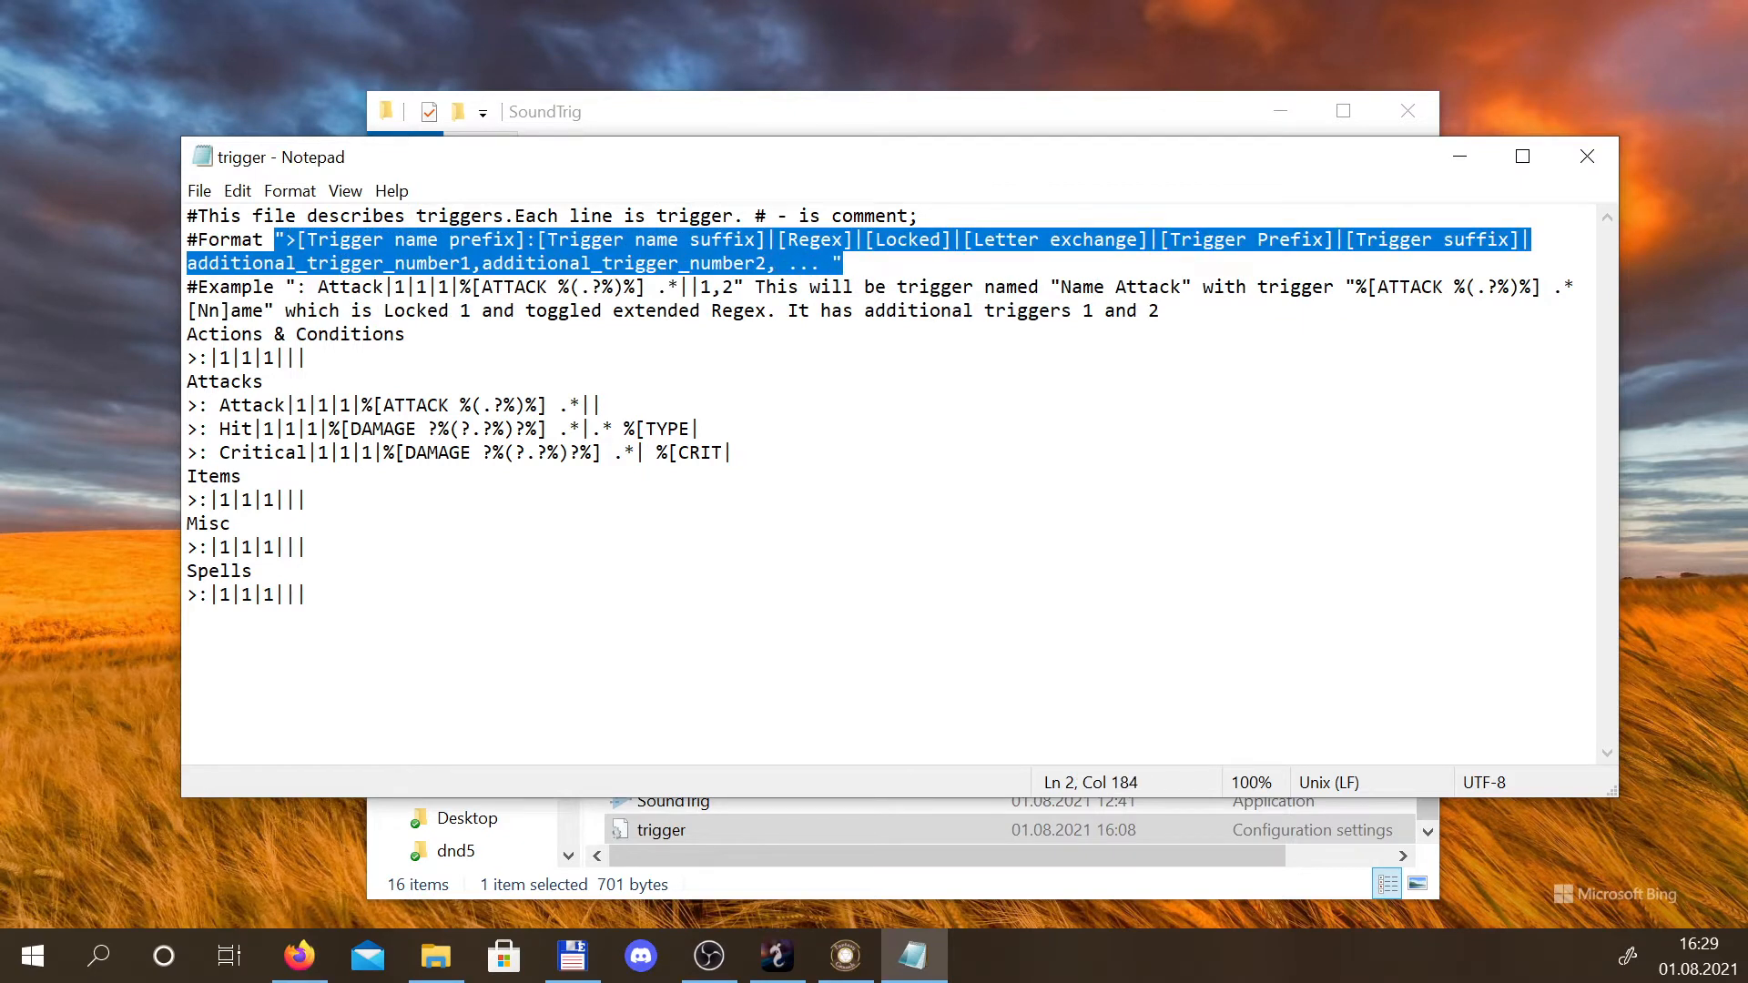
click(373, 239)
drag(296, 239, 525, 240)
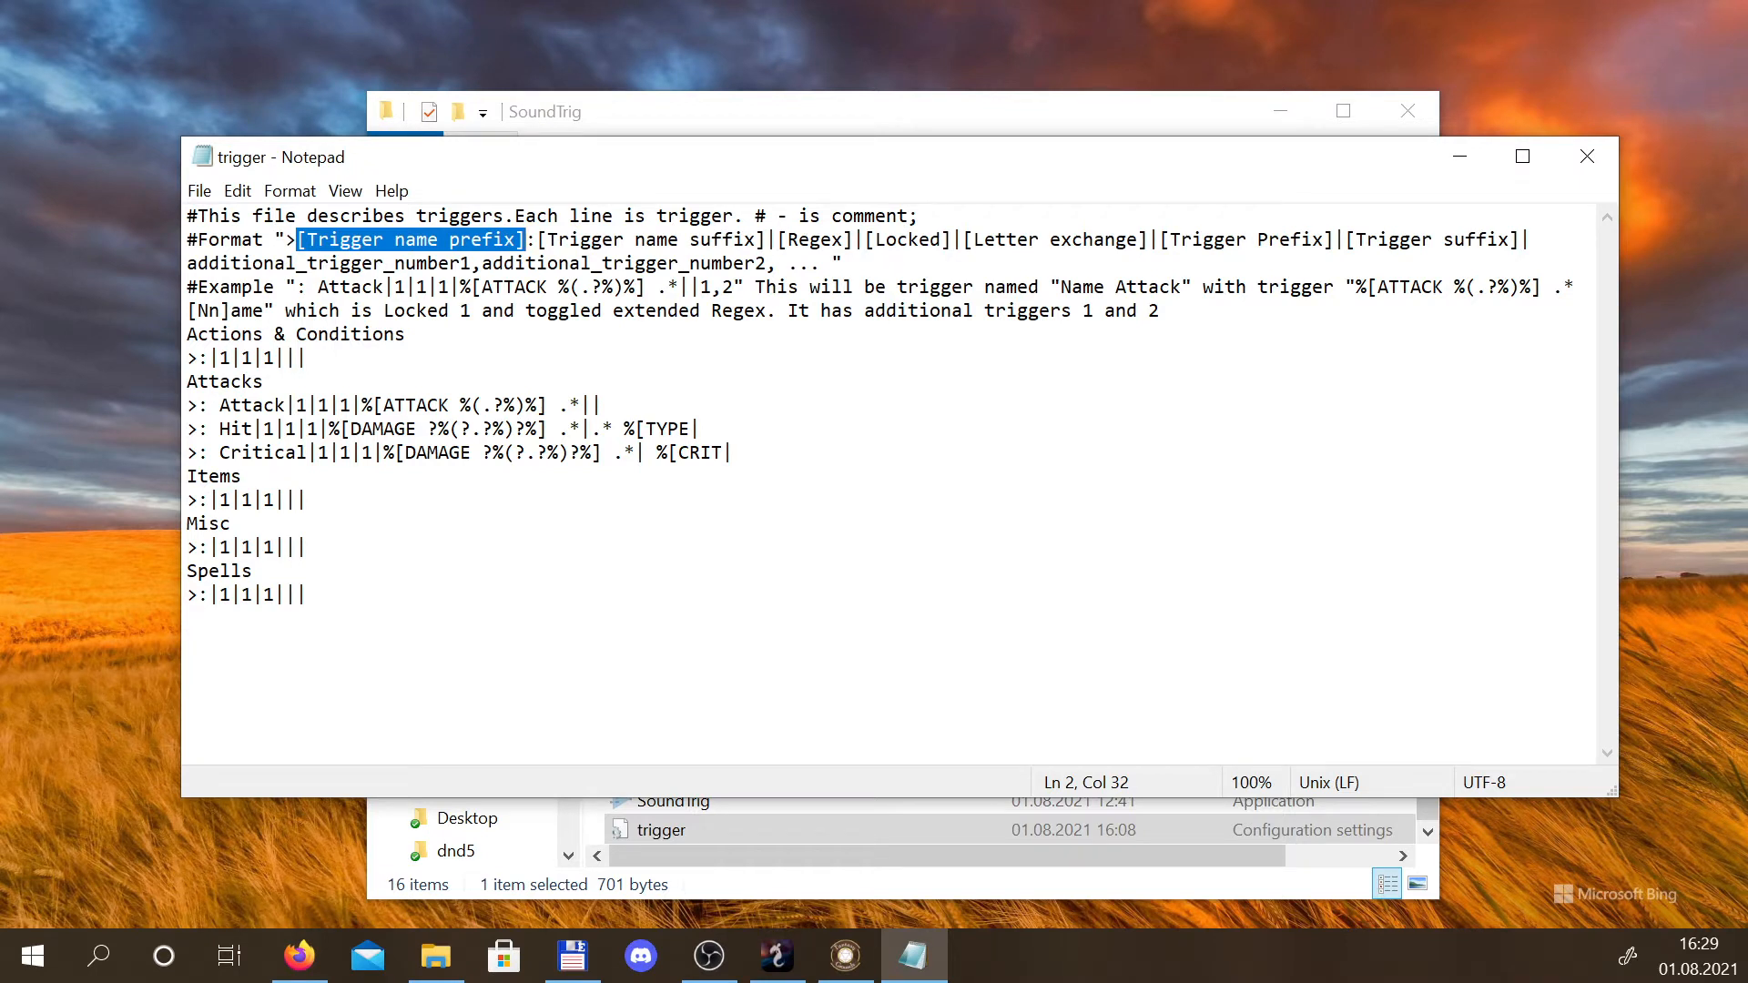
drag(536, 239, 767, 239)
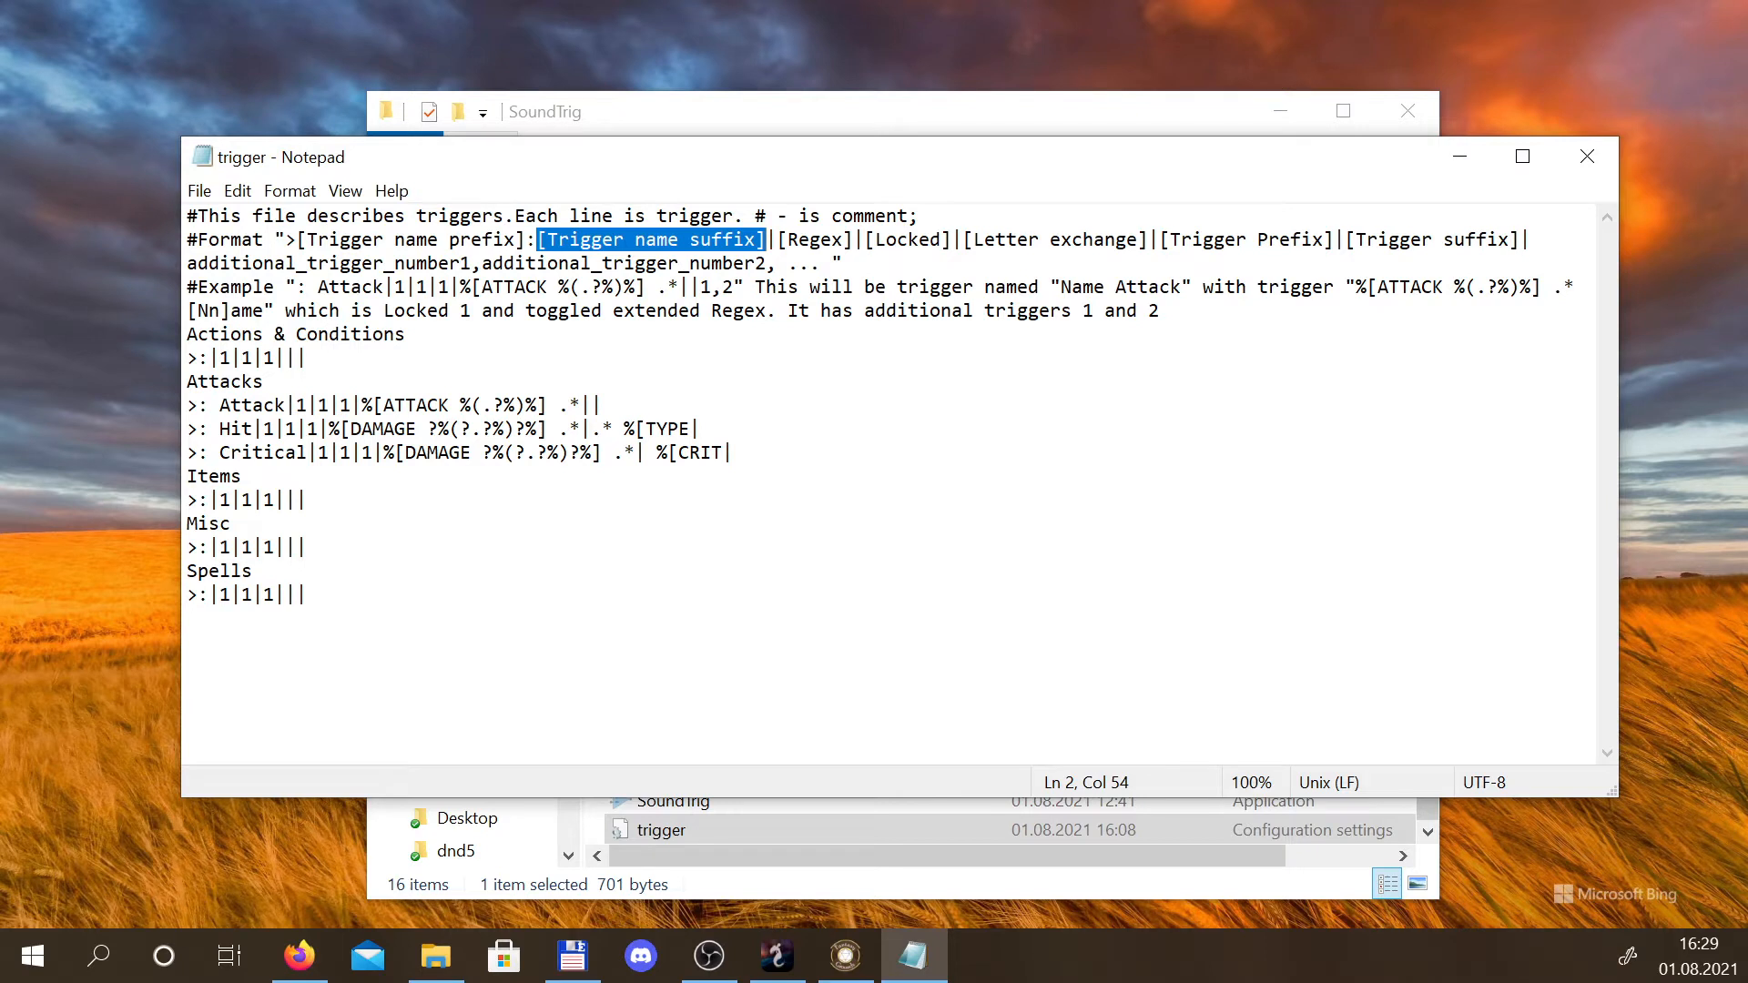
drag(525, 239, 536, 239)
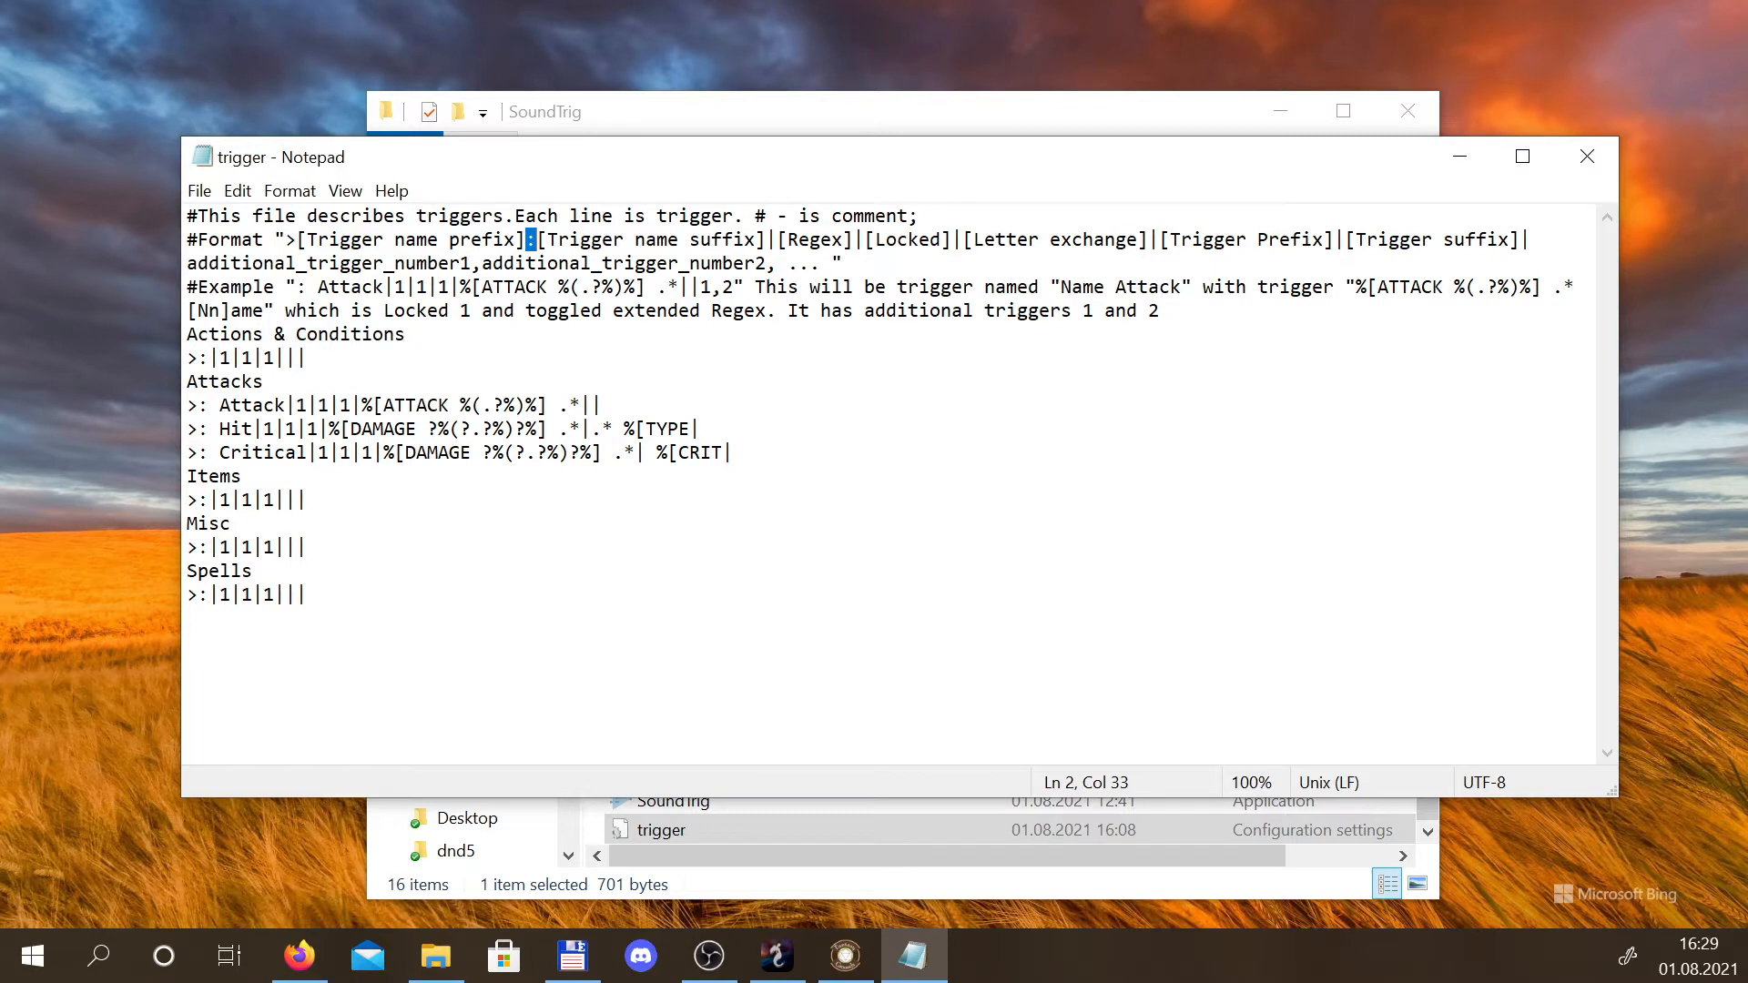
Examine the name suffix "Attack" and its leading space in the first trigger template under Attacks
click(198, 405)
key(Right)
key(Right)
key(shift+Right)
key(shift+Right)
key(shift+Right)
key(shift+Right)
key(shift+Right)
key(shift+Right)
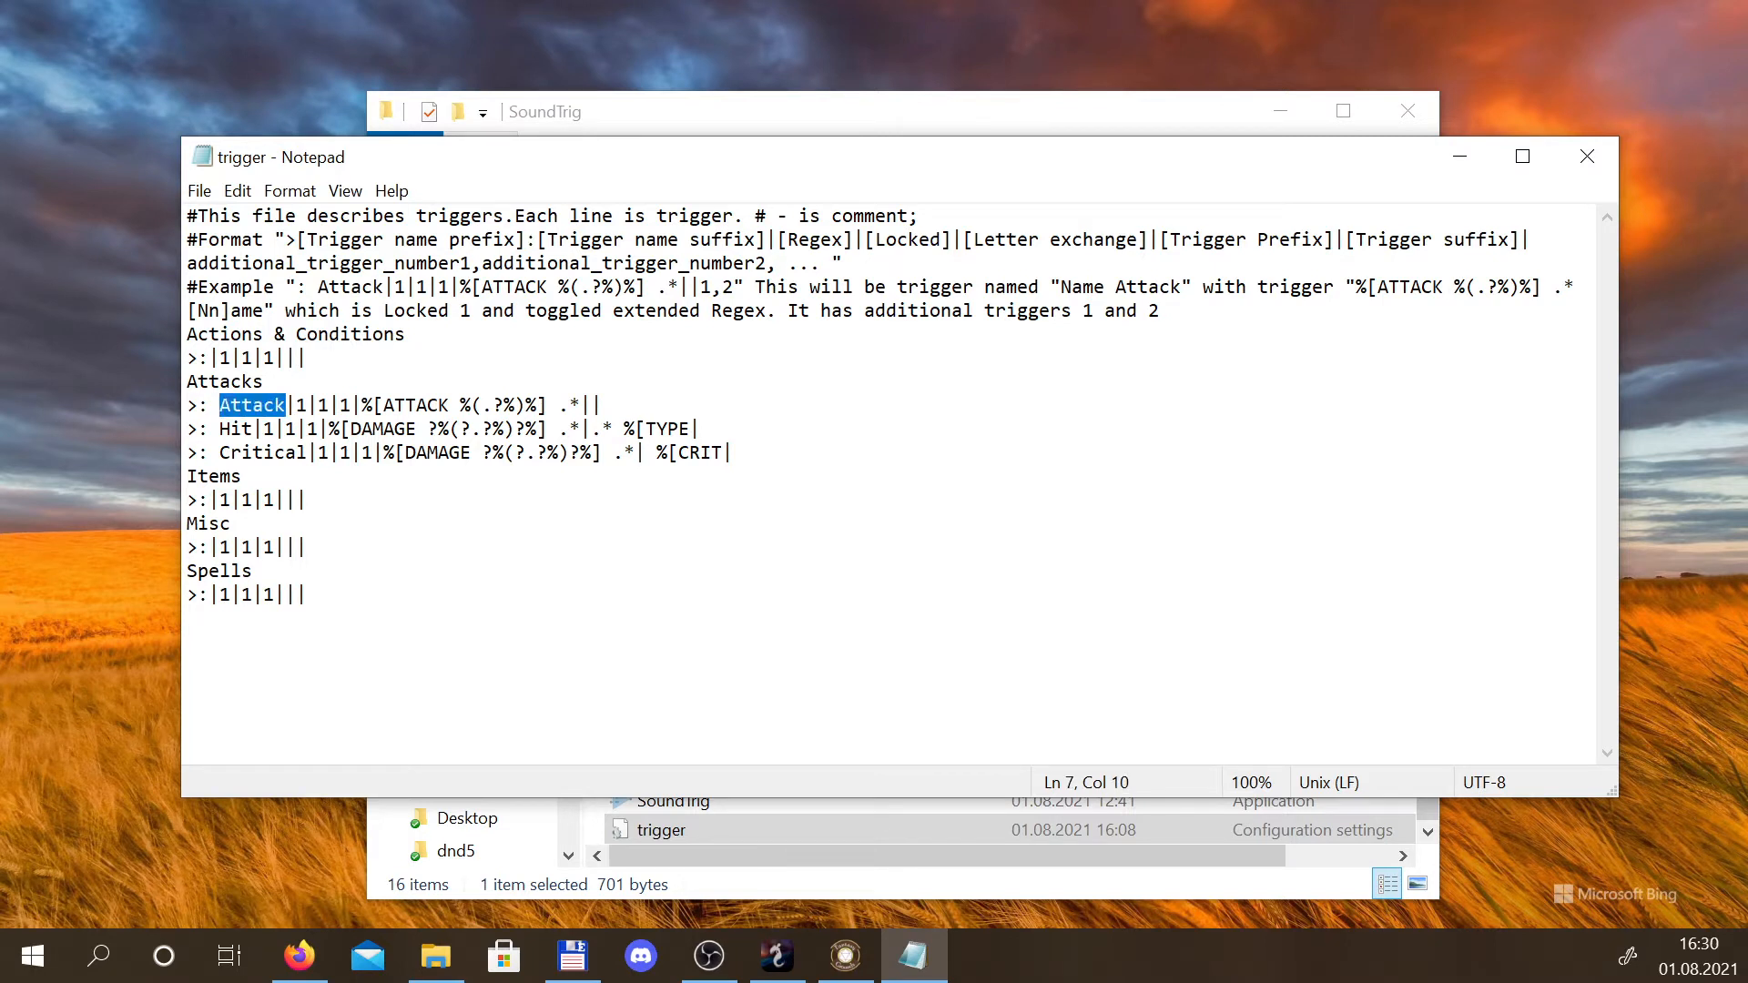
key(Left)
key(Left)
key(Left)
key(shift+Right)
key(shift+Right)
key(shift+Right)
key(shift+Right)
key(shift+Right)
key(shift+Right)
key(shift+Right)
key(shift+Right)
Add a new trigger line ">: Multiattack|" below the Attack template, with an empty name prefix
key(End)
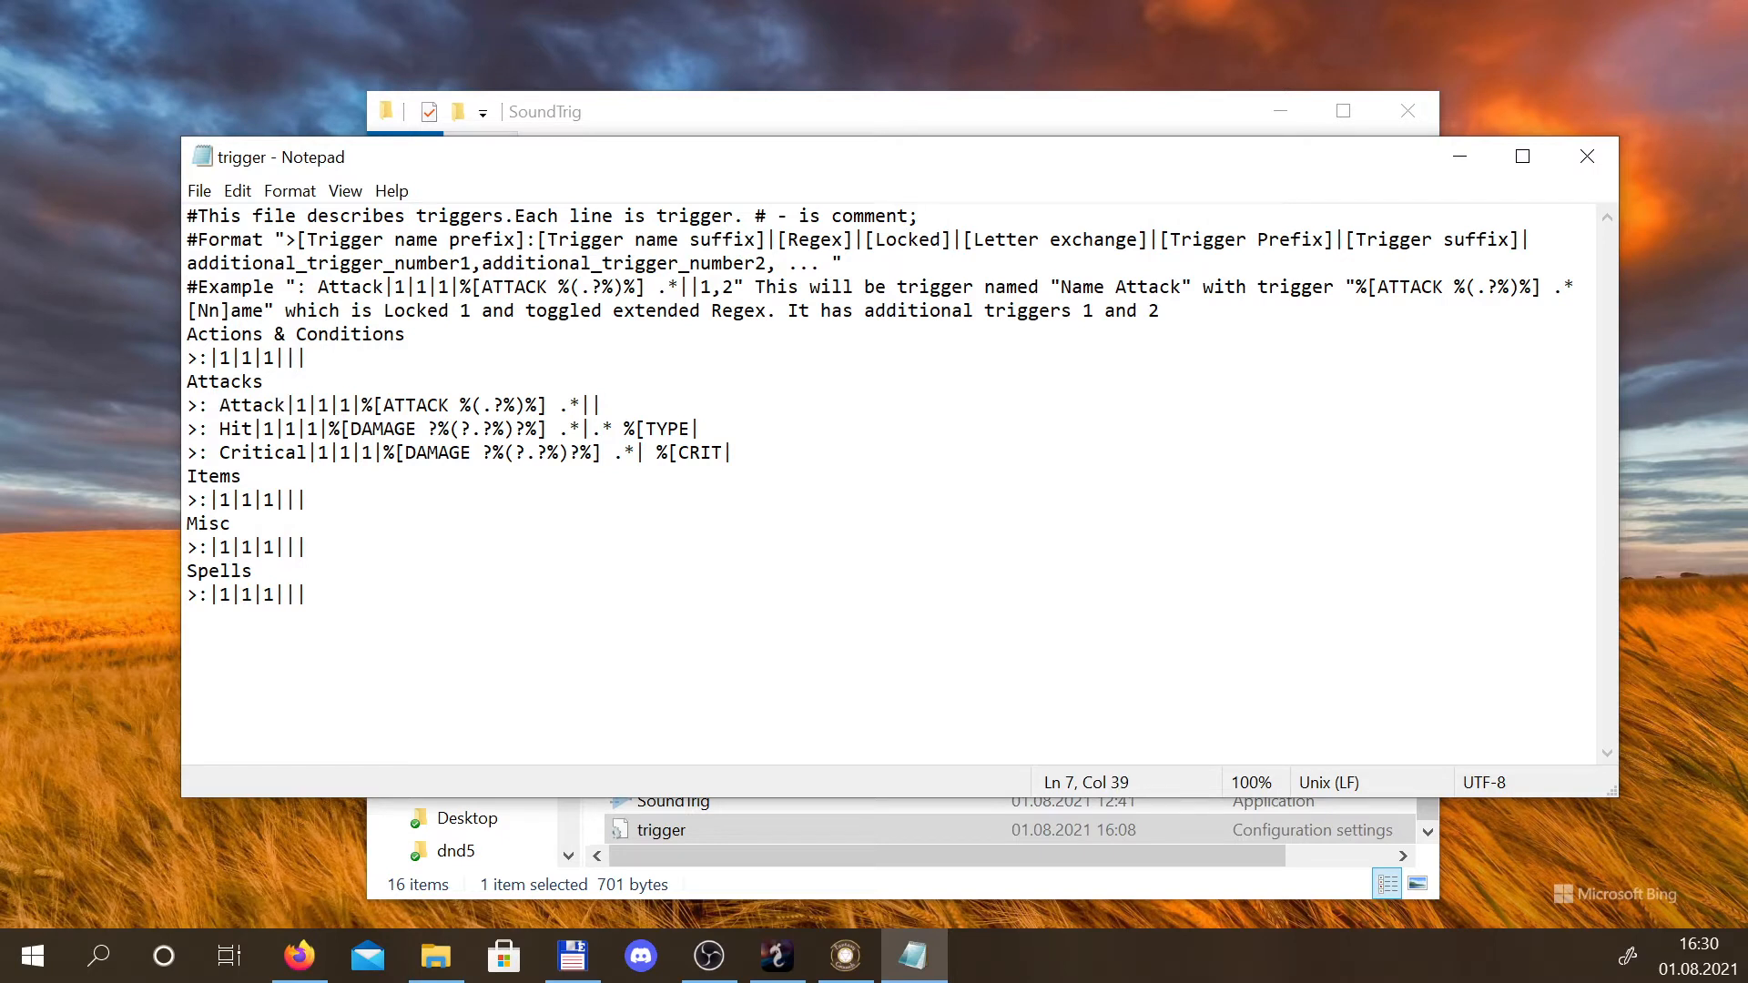
key(Return)
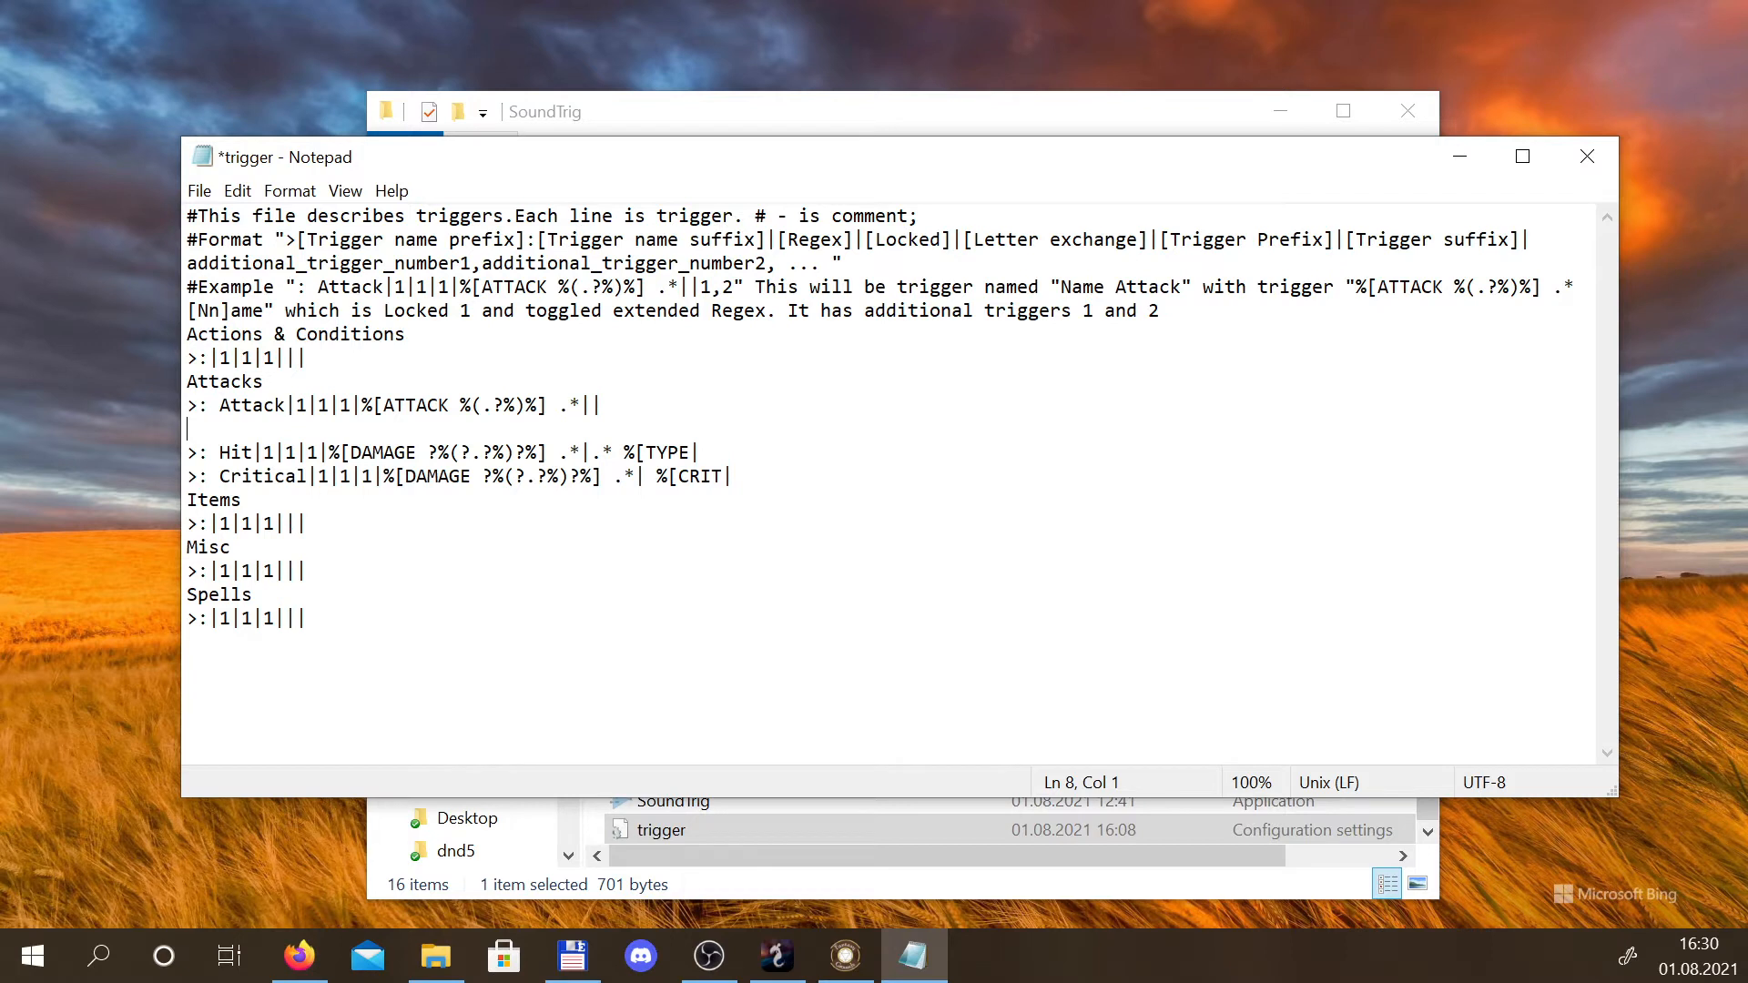
text(>:)
key(Left)
key(Left)
text(Multiaattack)
key(Left)
key(Left)
key(Left)
key(Left)
key(Left)
key(Delete)
key(Right)
key(Right)
key(Right)
key(Right)
key(Right)
Set the Regex and Locked fields of the Multiattack trigger to 1, each followed by a | separator
drag(789, 240, 843, 239)
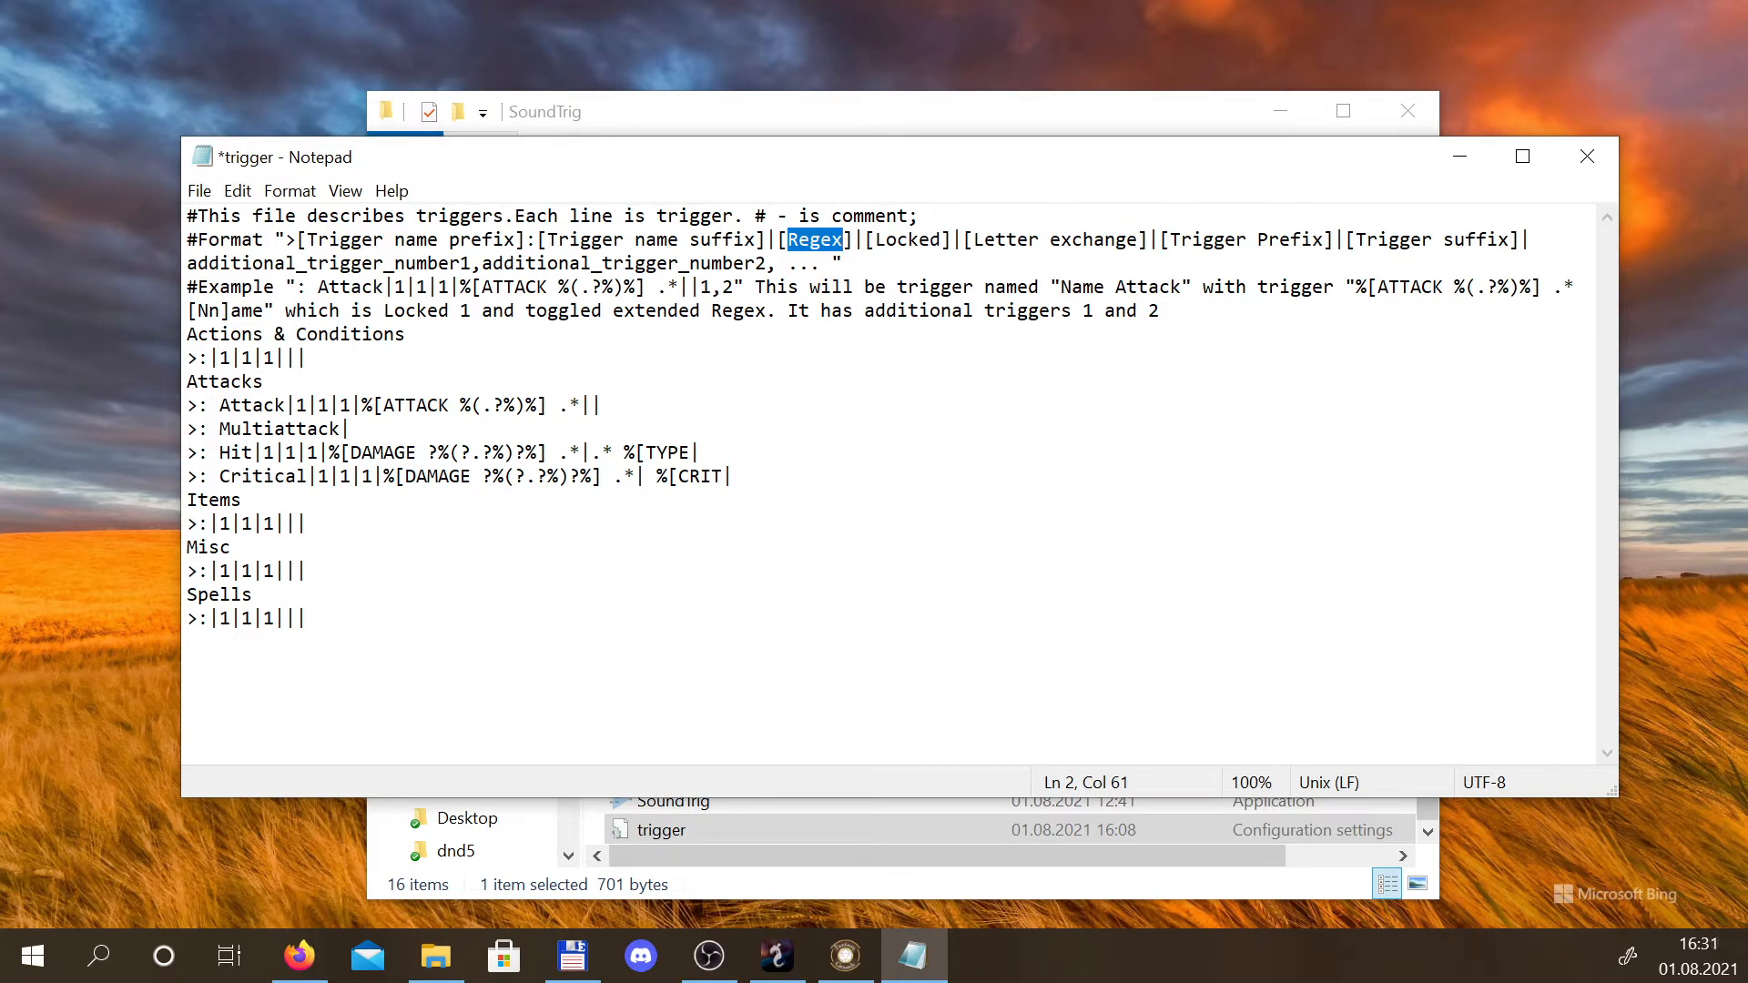
click(352, 429)
text(1)
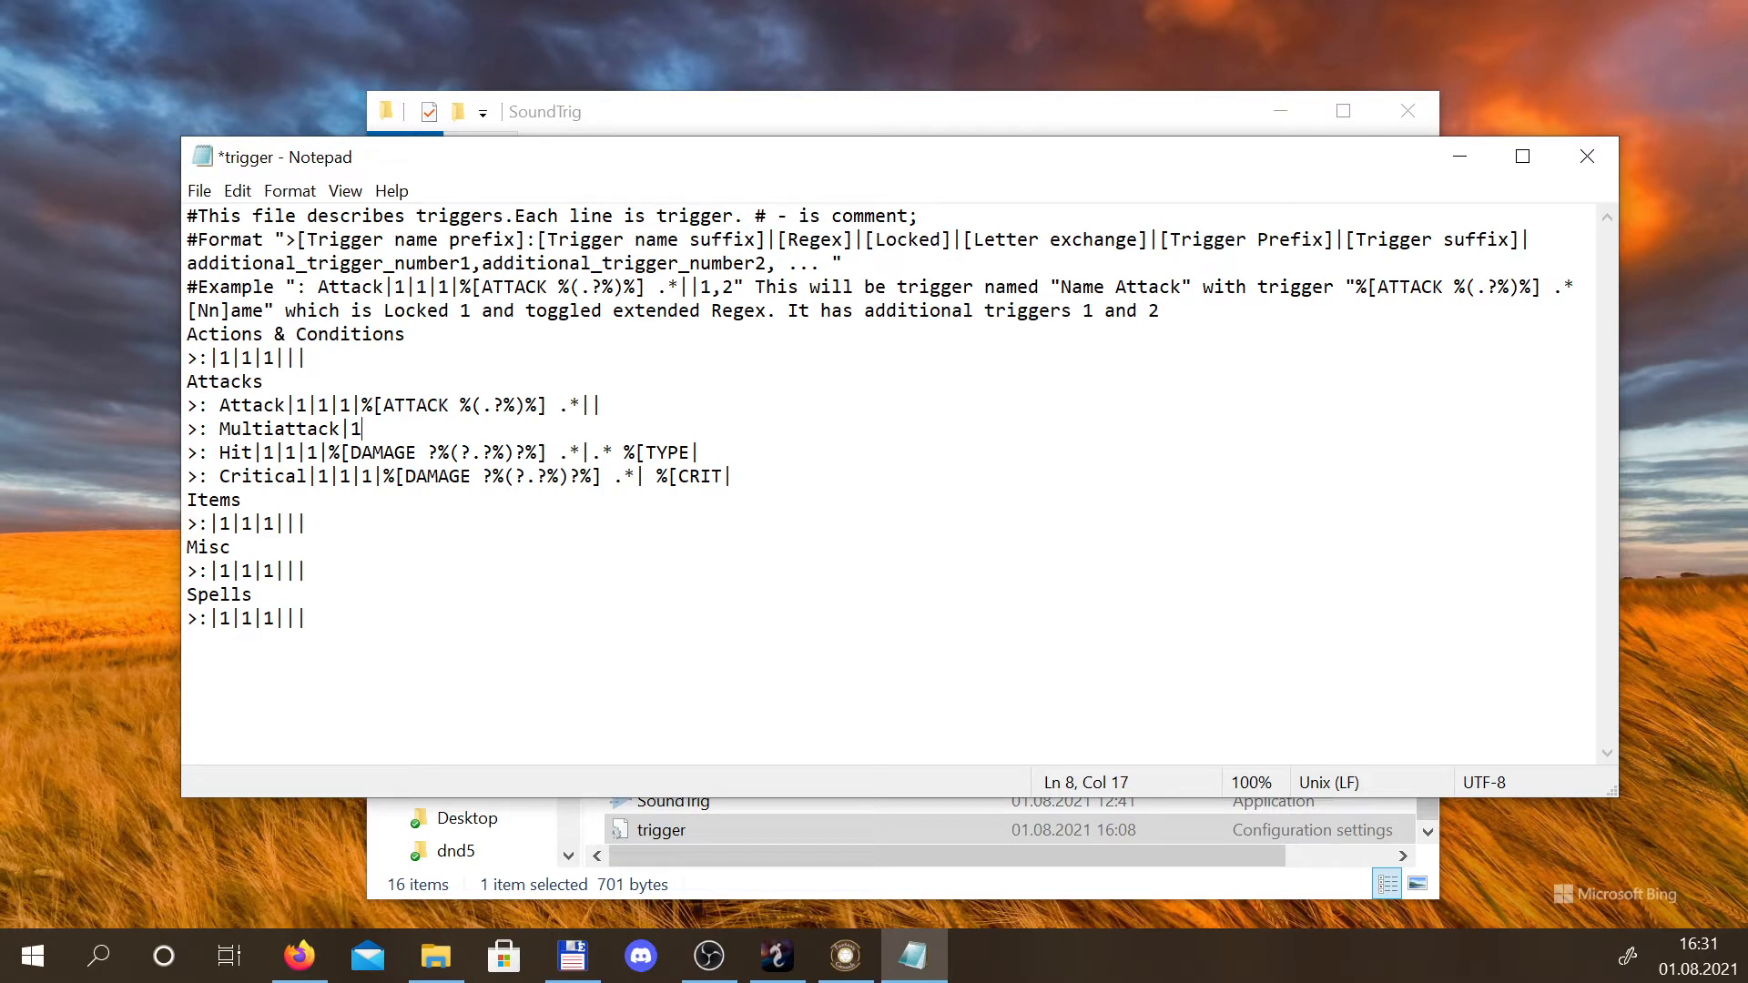
text(|1)
text(|)
Examine the "[Nn]ame" part of the example comment to understand the Letter exchange option
click(253, 311)
drag(264, 310, 186, 310)
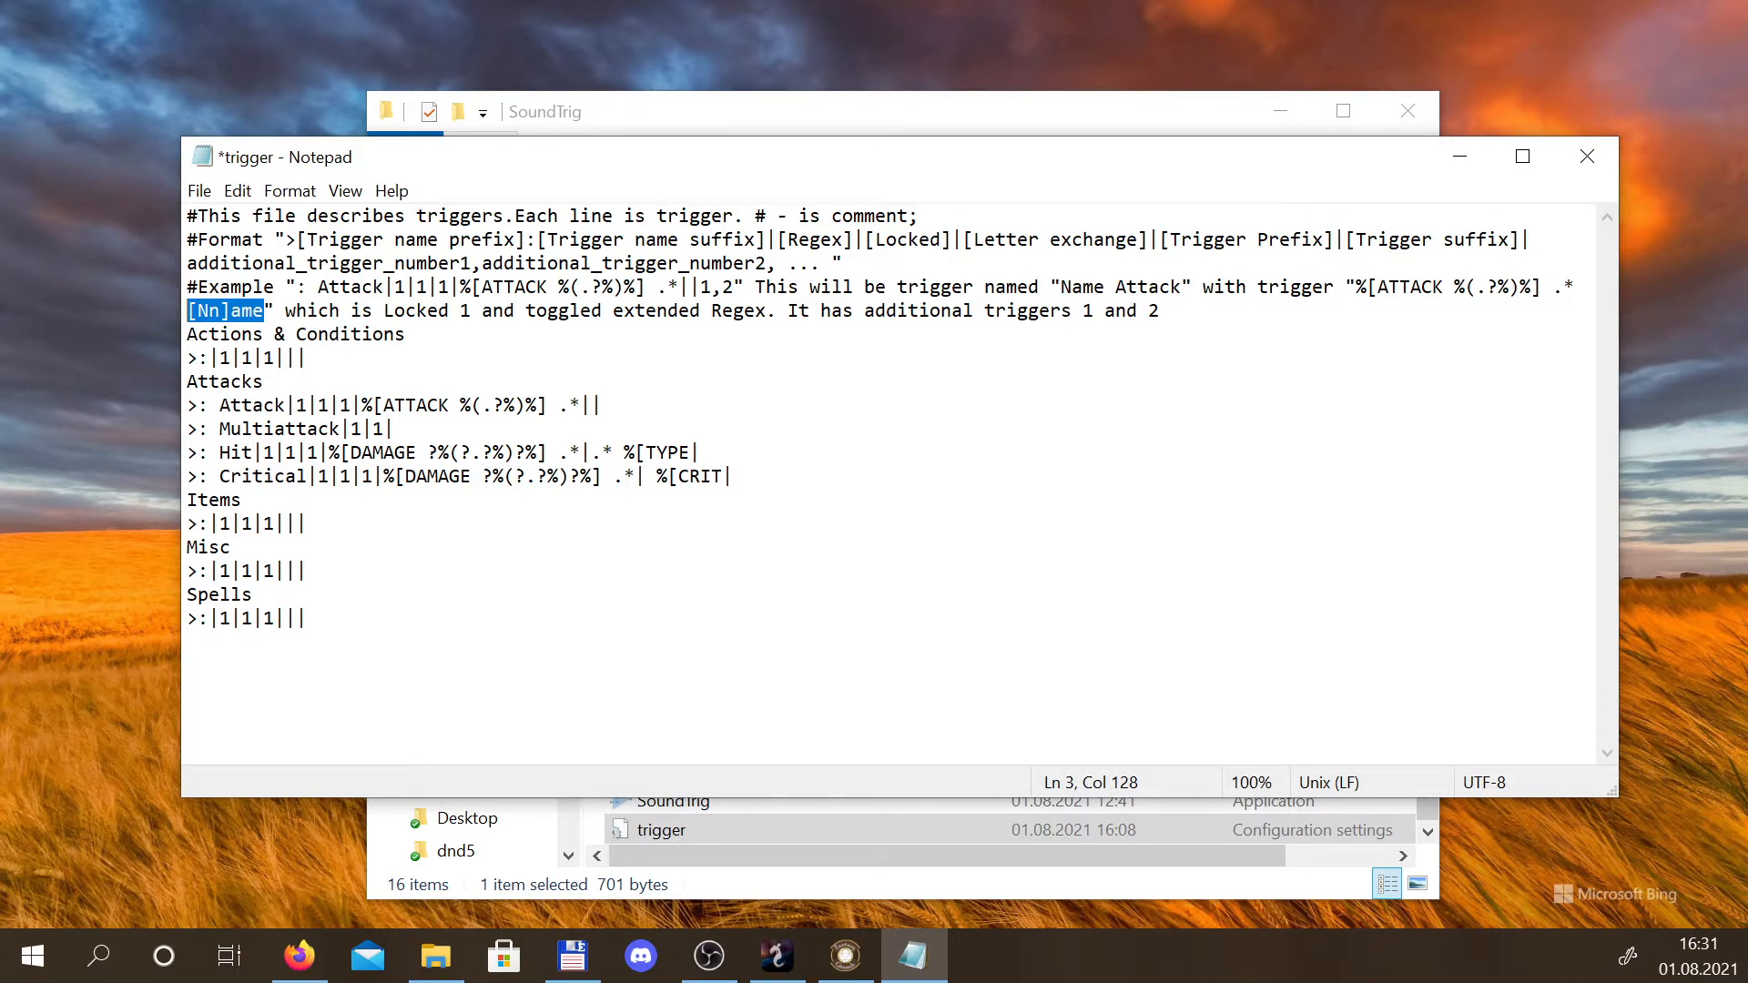
click(209, 311)
key(Left)
key(shift+Right)
key(shift+Right)
key(shift+Right)
key(shift+Right)
key(shift+Right)
key(shift+Right)
key(Right)
key(Left)
key(shift+Left)
key(shift+Left)
key(shift+Left)
key(shift+Left)
key(shift+Left)
key(Right)
key(Right)
key(shift+Left)
key(shift+Left)
key(shift+Left)
key(shift+Left)
key(shift+Left)
key(shift+Left)
key(shift+Left)
Set Multiattack's Letter exchange field to 1 and copy the trigger prefix "%[ATTACK %(.?%)%] .*" from the Attack line into it
click(395, 429)
text(1)
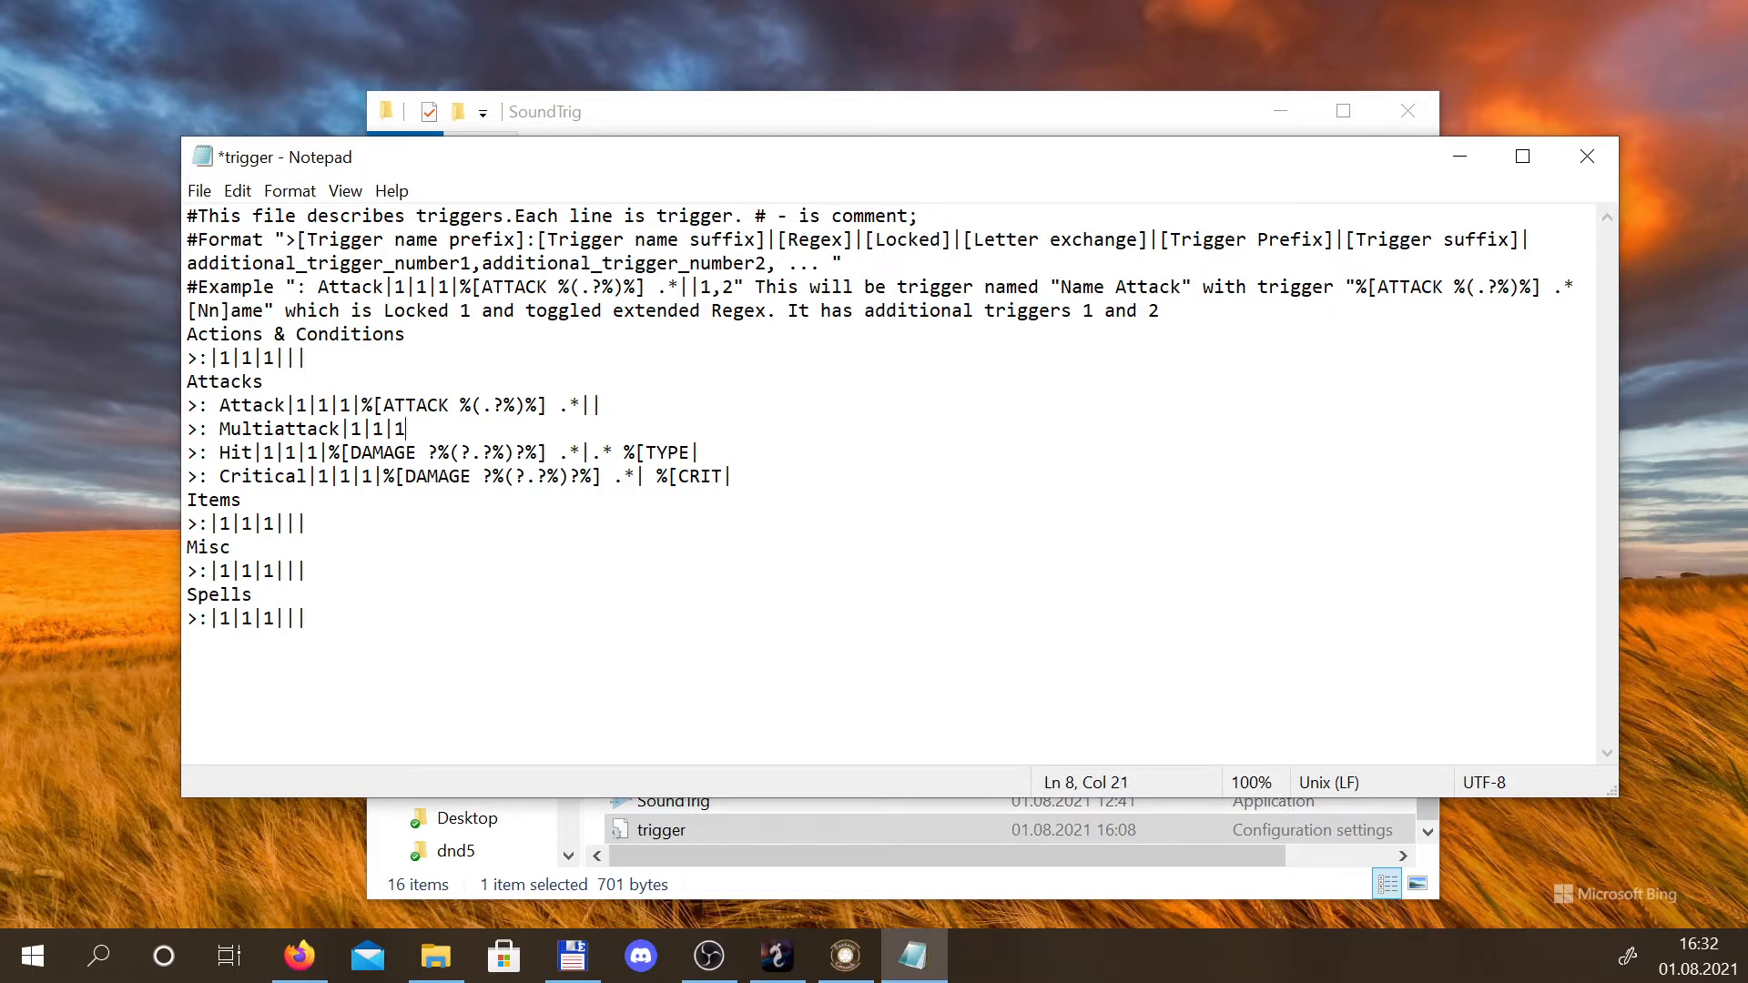
drag(361, 405, 580, 405)
key(ctrl+c)
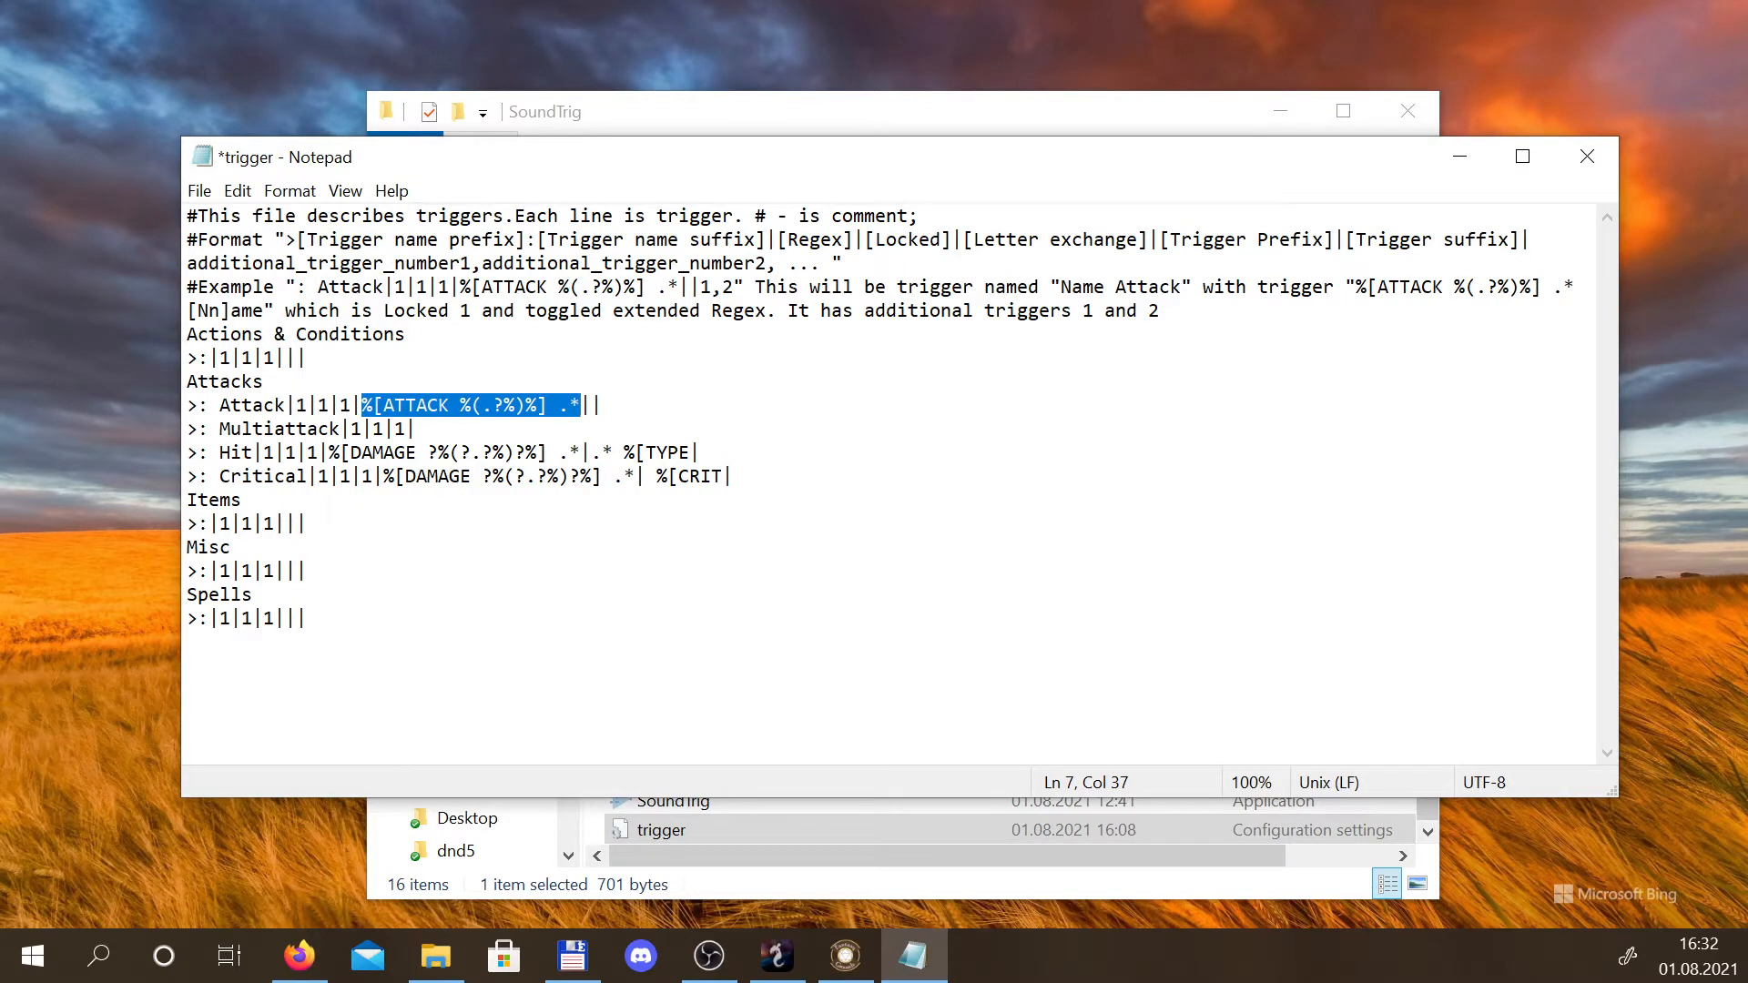
click(416, 429)
key(ctrl+v)
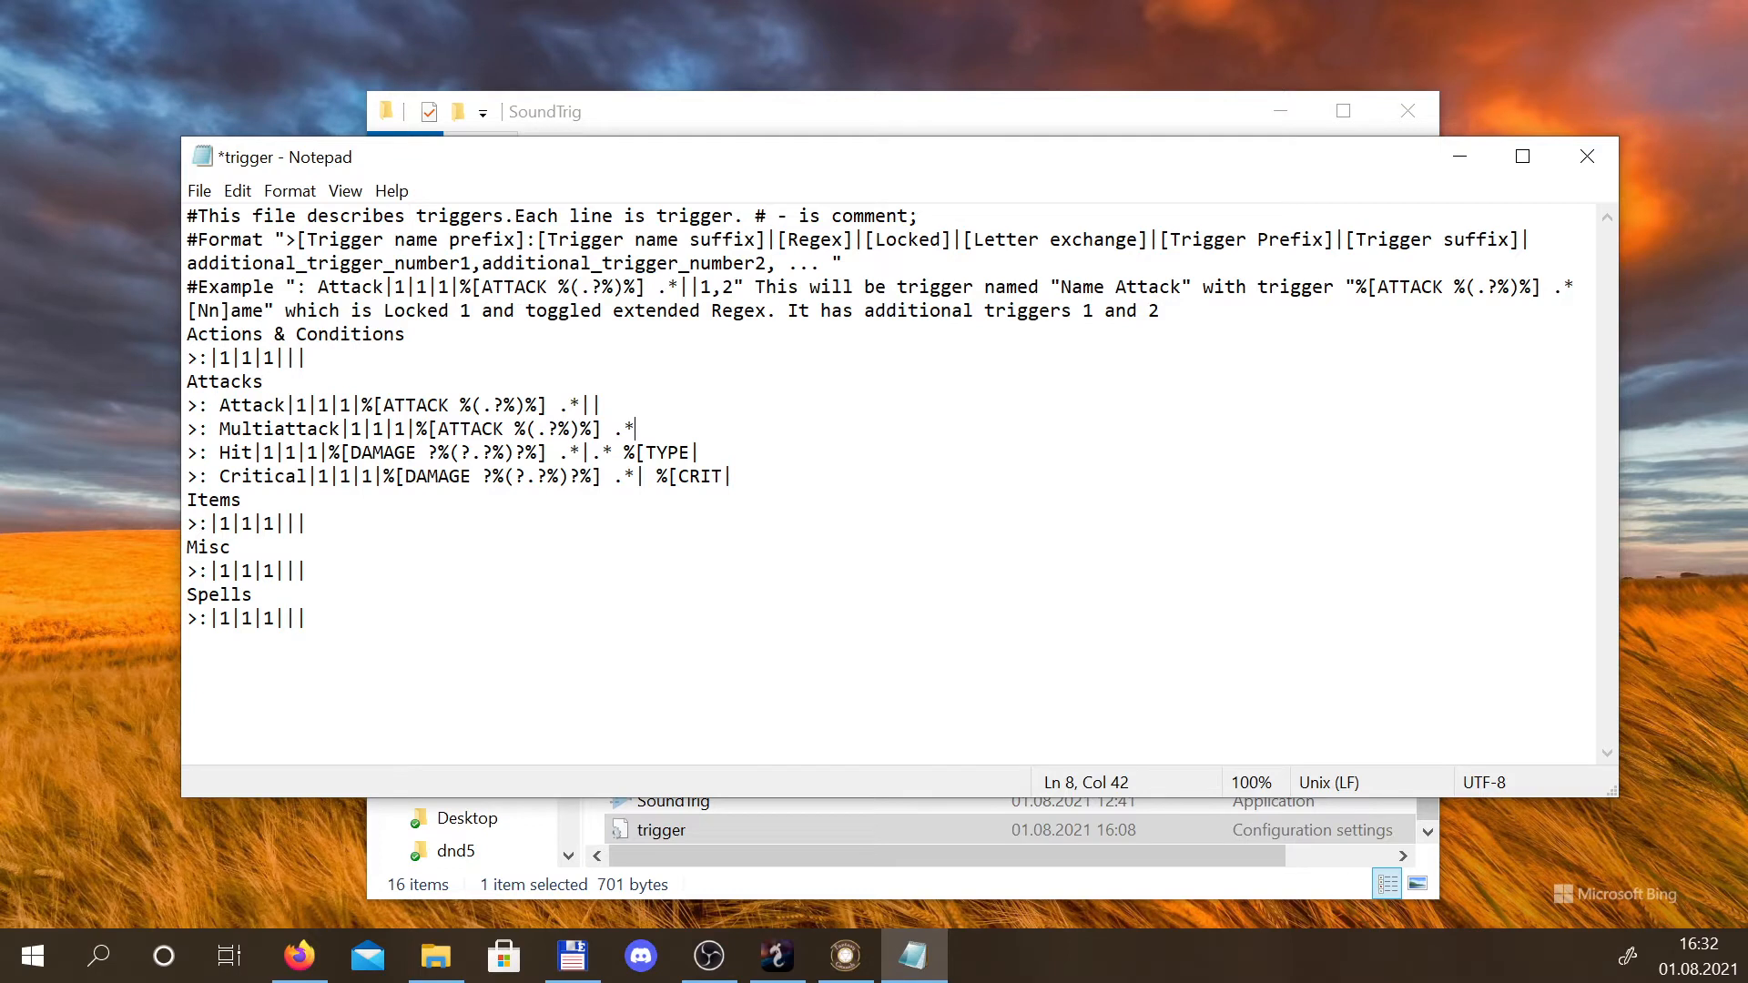
Insert "#[23]" after ATTACK in the Multiattack trigger prefix, keeping a space before "%(.?%)"
click(514, 429)
text(#2)
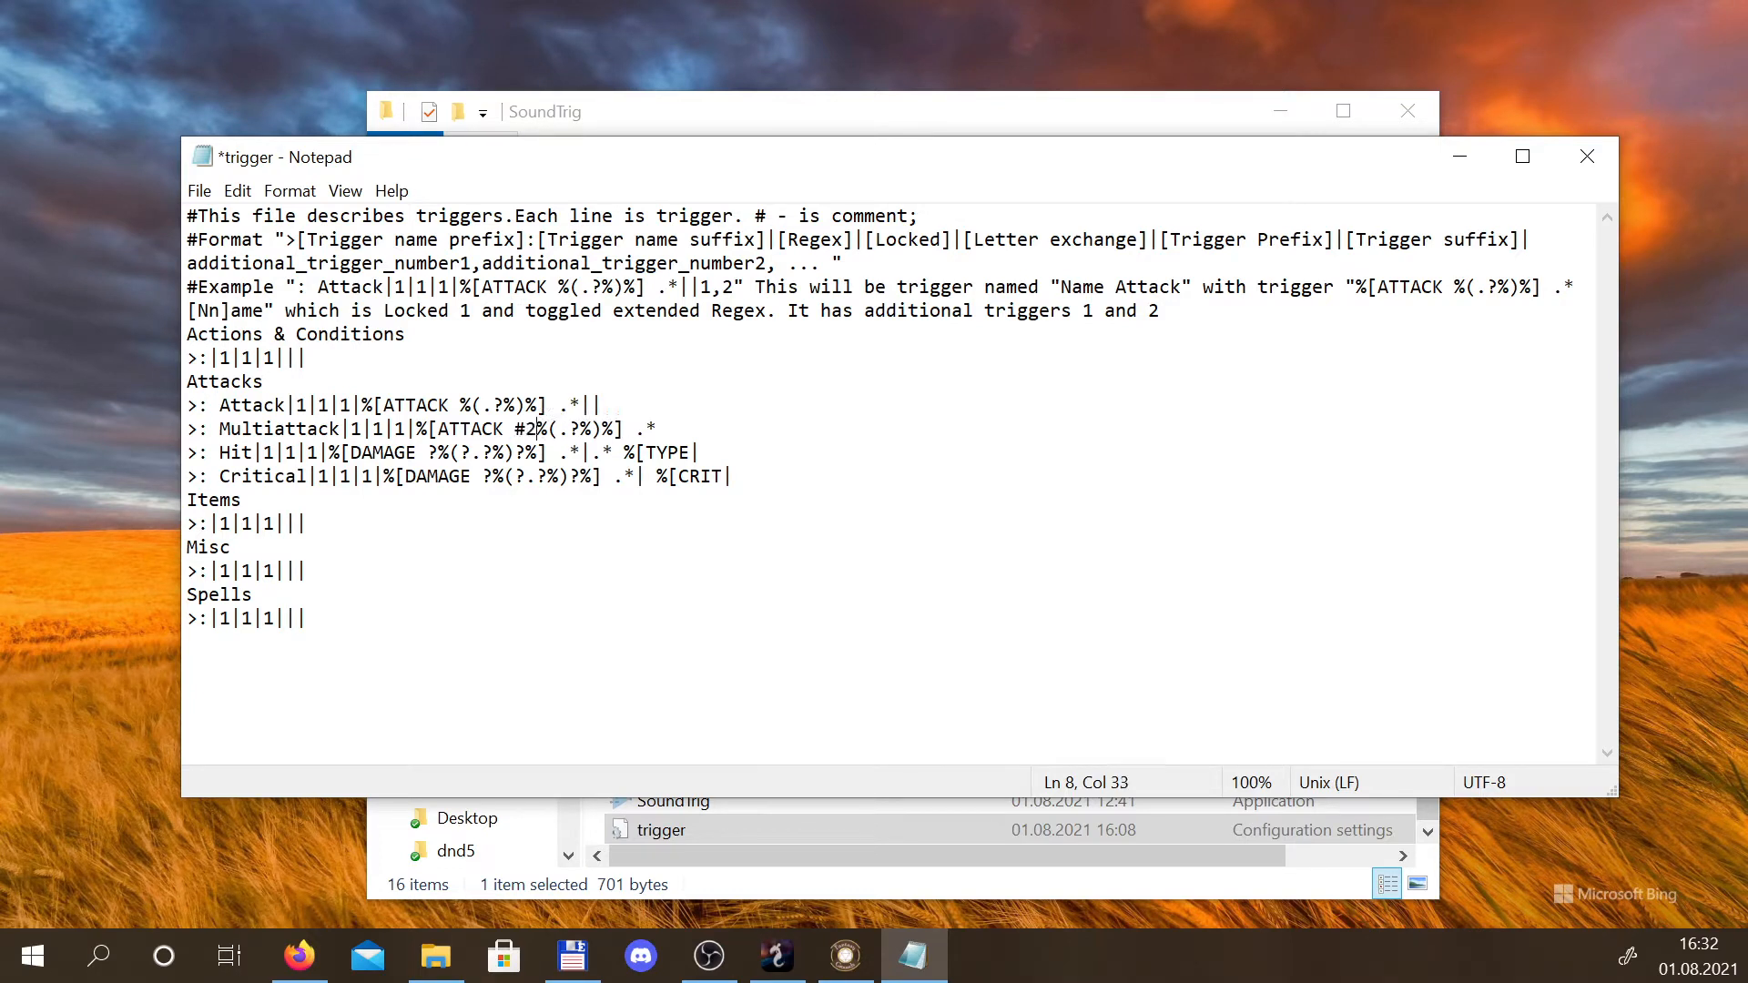
key(BackSpace)
key(BackSpace)
text([23])
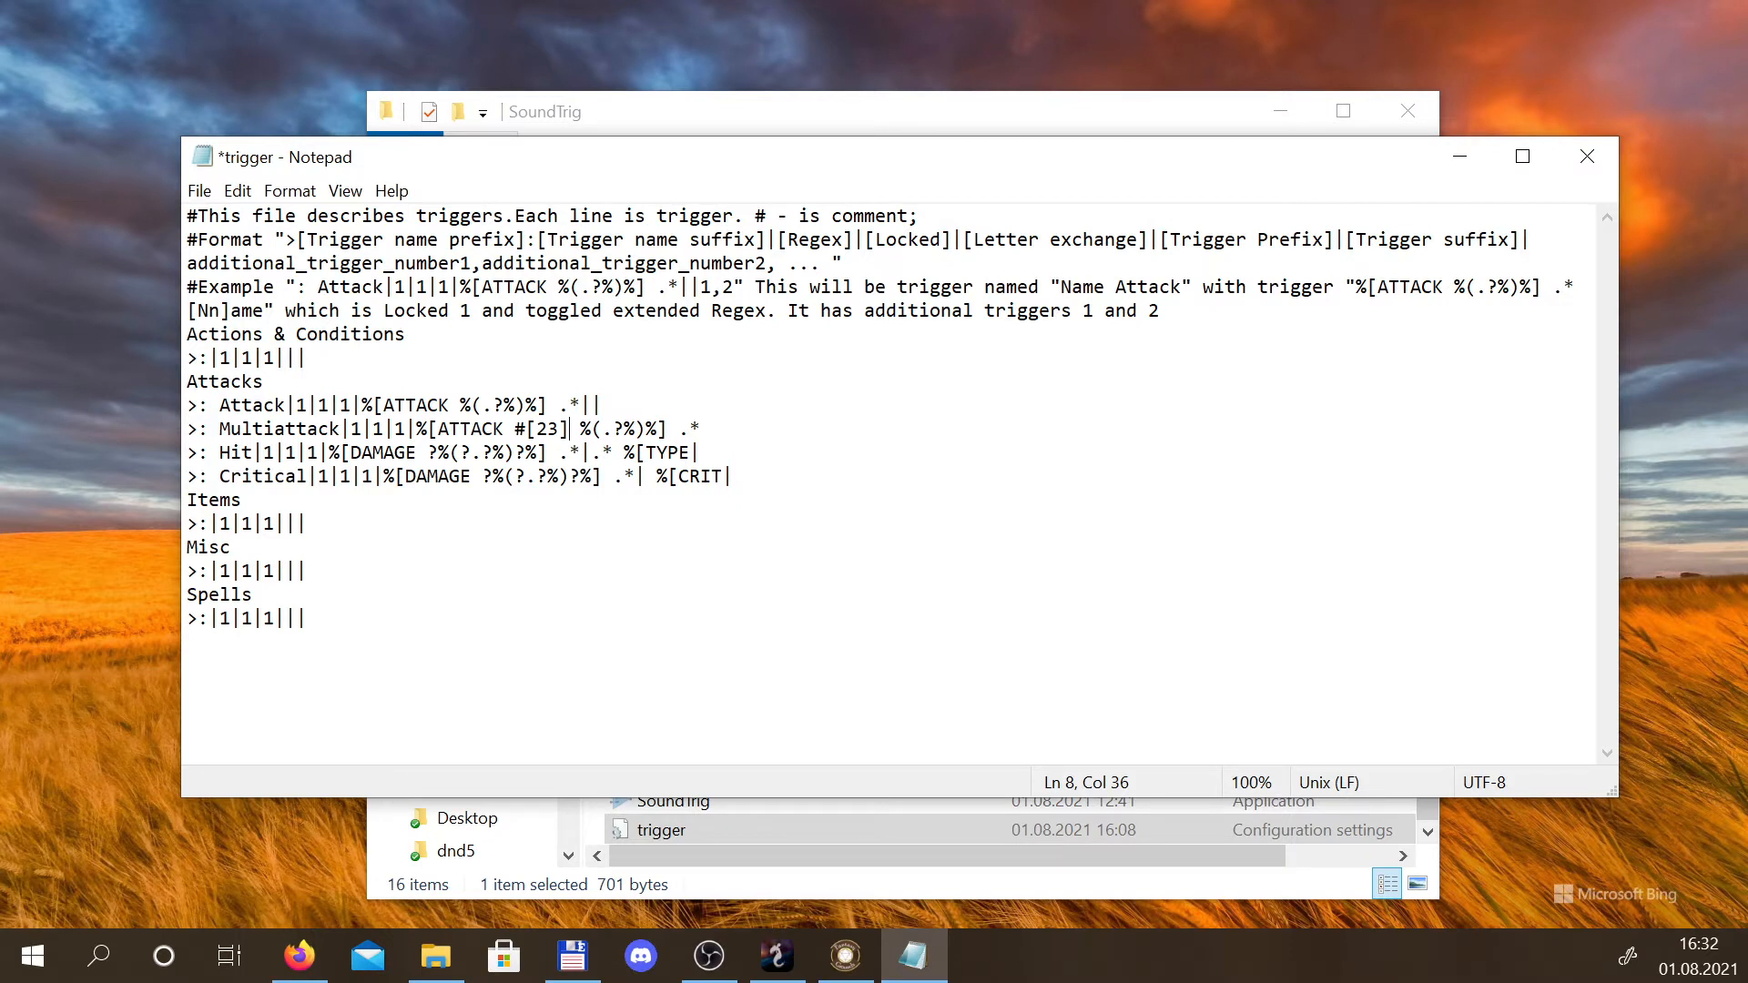
End the Multiattack line with "||" after its trigger prefix, leaving the trigger suffix empty
key(Left)
key(Left)
key(Left)
key(Left)
key(Left)
key(Left)
key(Right)
key(Right)
key(Right)
key(Right)
key(Right)
key(Right)
key(Right)
key(Right)
key(Right)
key(Right)
key(Right)
key(Right)
key(Right)
key(Right)
key(Right)
key(Right)
key(Right)
key(Right)
key(Right)
key(Right)
text(|)
Examine the additional trigger numbers "1,2" in the example comment
key(Up)
key(Down)
key(Left)
key(Right)
key(Right)
key(Left)
key(Right)
key(Left)
key(Left)
key(Right)
key(Right)
drag(700, 286, 733, 287)
Examine the order of the trigger lines under Attacks, highlighting the Multiattack line
click(193, 405)
click(197, 429)
click(197, 476)
key(Up)
key(Up)
key(shift+Right)
key(shift+Right)
key(shift+Right)
key(shift+Right)
key(shift+Right)
key(shift+Right)
key(shift+Right)
key(shift+Right)
key(shift+Right)
key(shift+Right)
key(shift+Right)
key(shift+Right)
key(shift+Right)
key(shift+Right)
key(shift+Right)
key(shift+Right)
key(shift+Right)
key(shift+Right)
key(shift+Right)
key(shift+Right)
key(shift+Right)
key(shift+Right)
key(shift+Right)
key(shift+Right)
key(shift+Right)
key(shift+Right)
key(shift+Right)
key(shift+Right)
key(shift+Right)
key(shift+Right)
key(shift+Right)
key(shift+Right)
key(shift+Right)
key(shift+Right)
key(shift+Right)
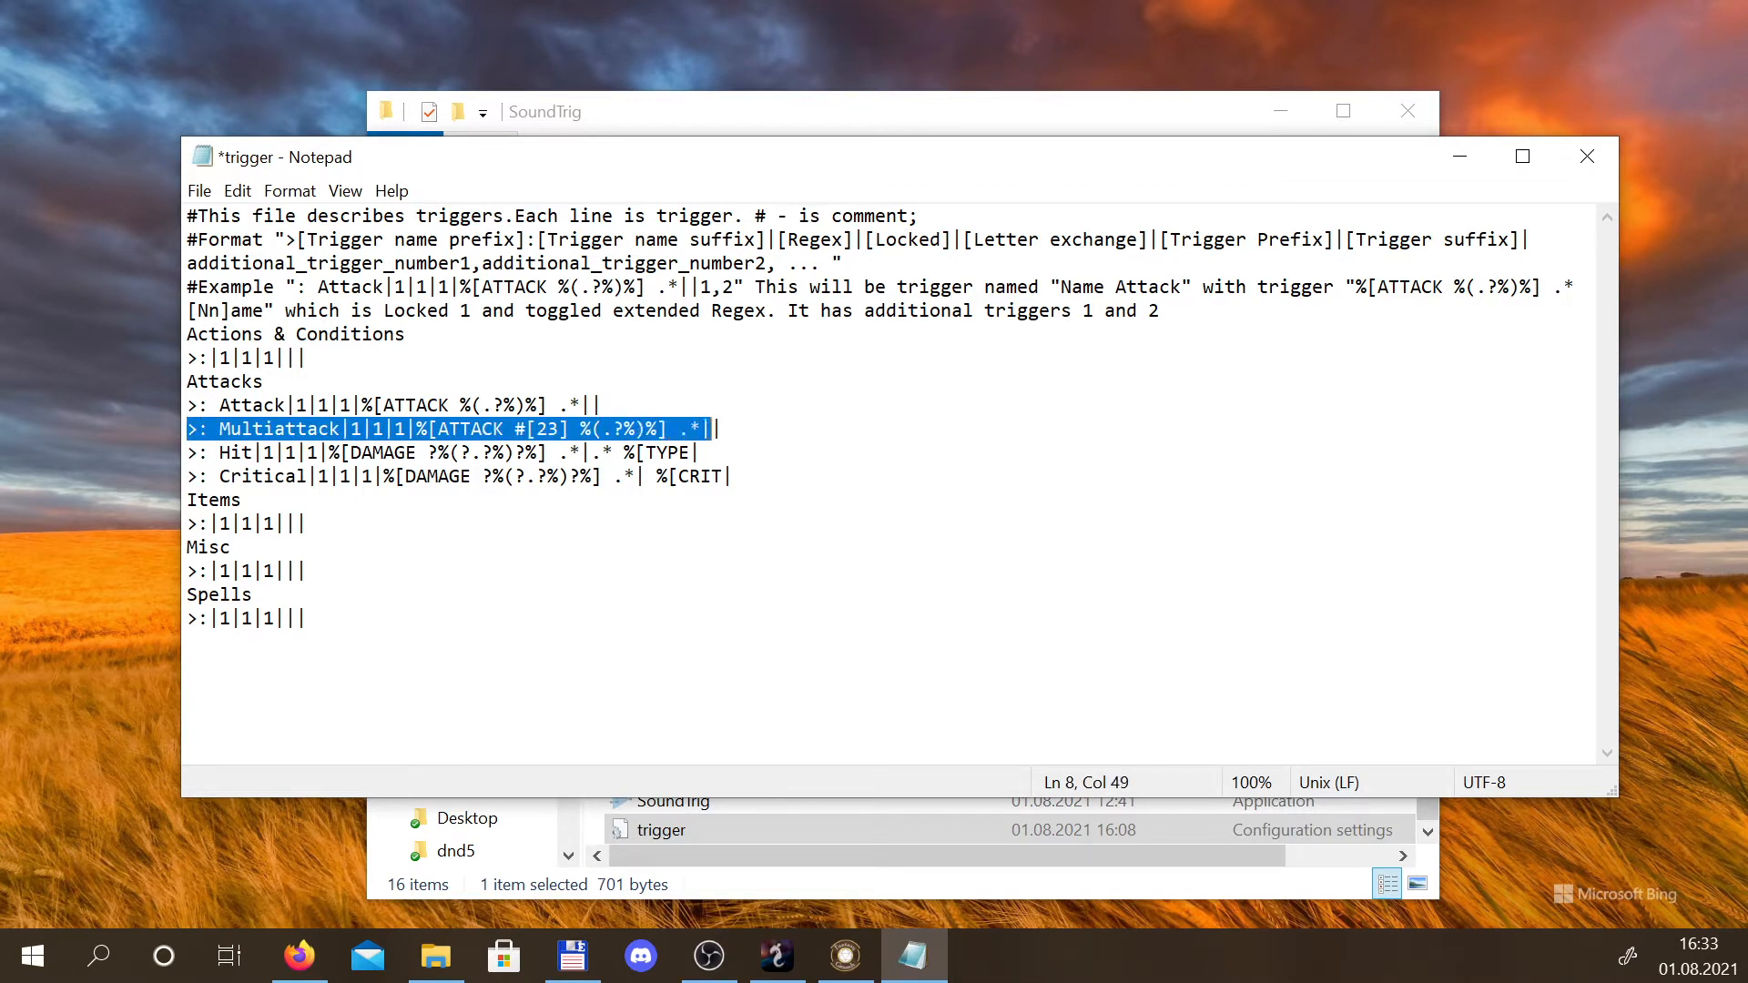
Add additional trigger number 1 at the end of the Attack line
key(Up)
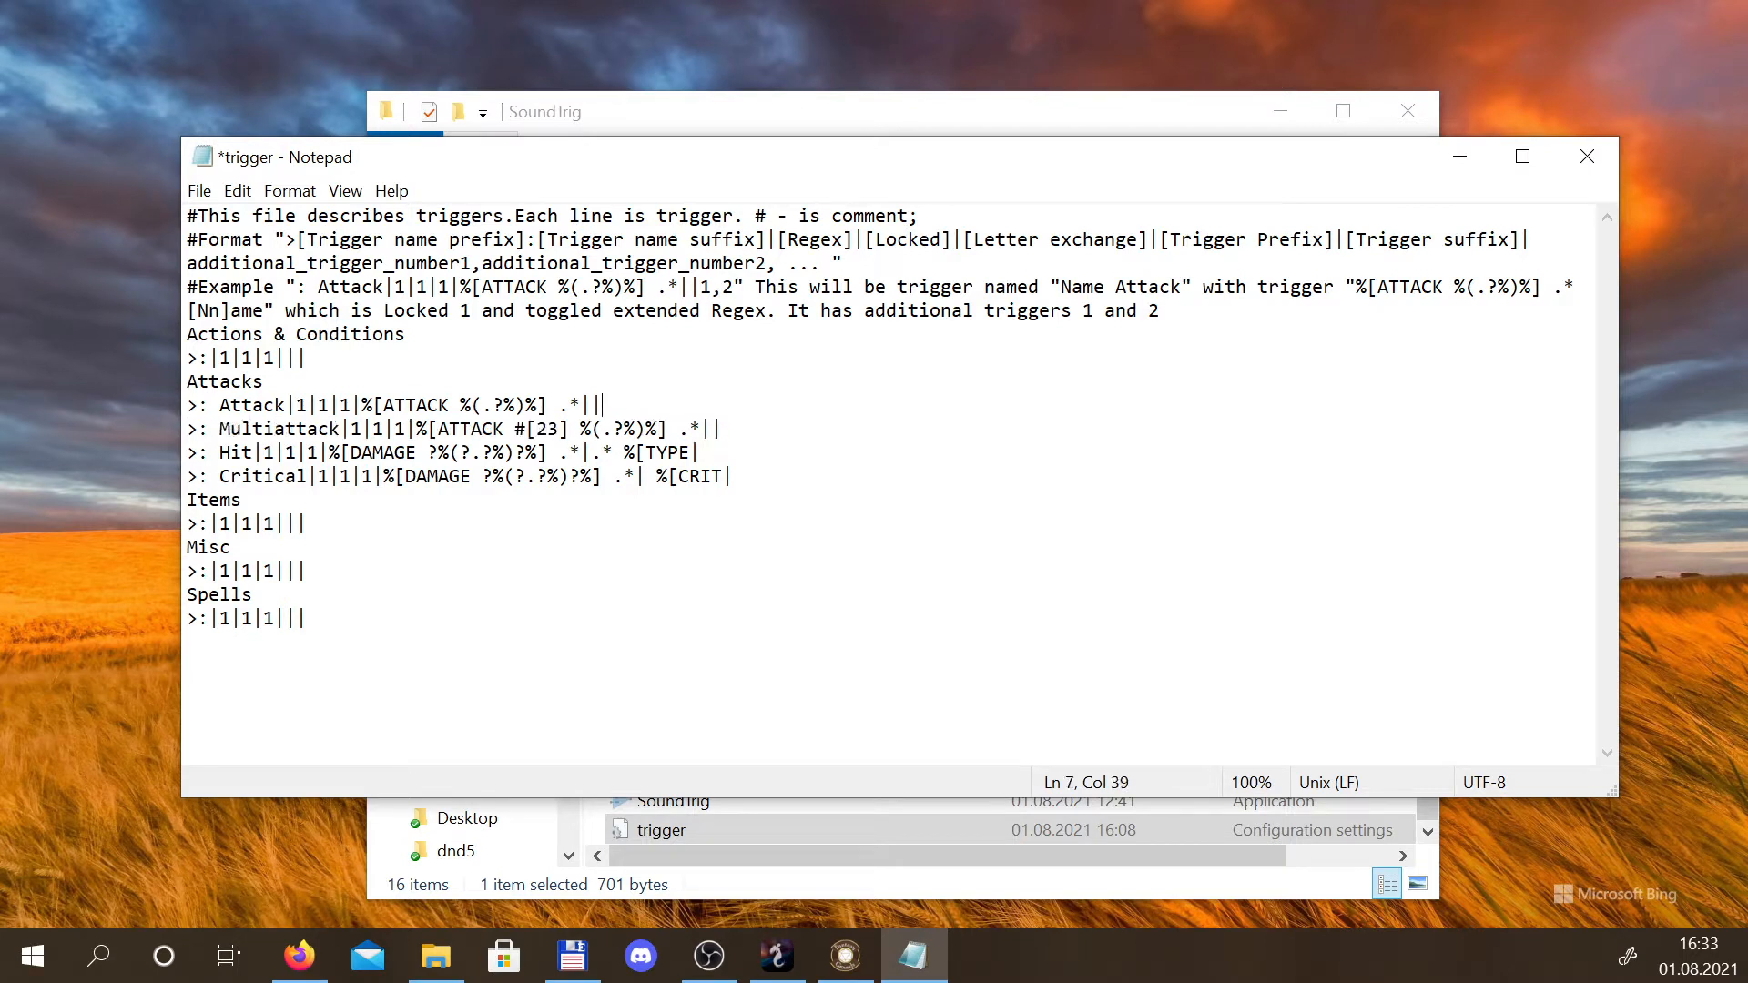
text(1)
Highlight the entire Attack line to examine the trigger together with its additional trigger number
key(Left)
key(Left)
key(Left)
key(Left)
key(Left)
key(Left)
key(Left)
key(Left)
key(Left)
key(Left)
key(Left)
key(Left)
key(Left)
key(Left)
key(Left)
key(Left)
key(Left)
key(Left)
key(Left)
key(Left)
key(Left)
key(Right)
key(Right)
key(Right)
key(Right)
key(Left)
key(Left)
key(shift+Right)
key(shift+Right)
key(shift+Right)
key(shift+Right)
key(shift+Right)
key(shift+Right)
key(shift+Right)
key(shift+Right)
key(shift+Right)
key(shift+Right)
key(shift+Right)
key(shift+Right)
key(shift+Right)
key(shift+Right)
key(shift+Right)
key(shift+Right)
key(shift+Right)
key(shift+Right)
key(shift+Right)
key(shift+Right)
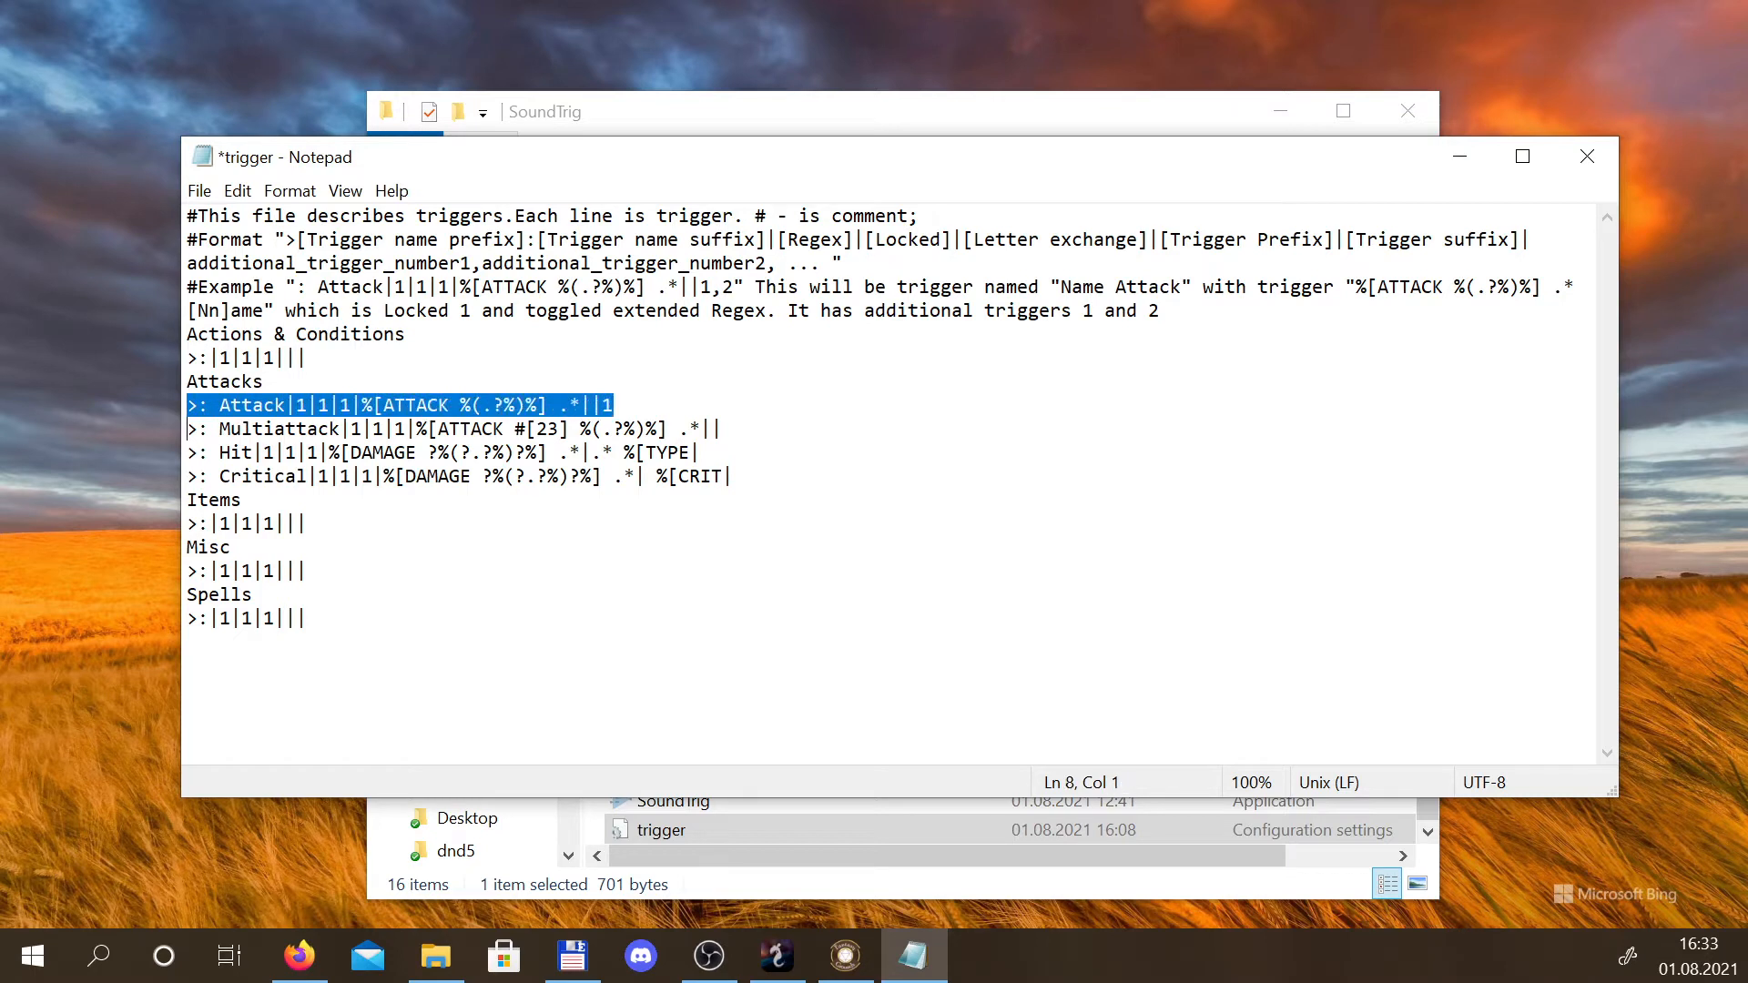
Examine how the Attack and Multiattack triggers relate, highlighting the Multiattack line and both lines together
key(Down)
key(Left)
key(Up)
key(Down)
key(shift+Left)
key(shift+Left)
key(shift+Left)
key(shift+Left)
key(shift+Left)
key(shift+Left)
key(shift+Left)
key(shift+Left)
key(shift+Left)
key(shift+Left)
key(shift+Left)
key(shift+Left)
key(shift+Left)
key(shift+Left)
key(shift+Left)
key(shift+Left)
key(shift+Left)
key(shift+Left)
key(shift+Left)
key(shift+Left)
key(shift+Left)
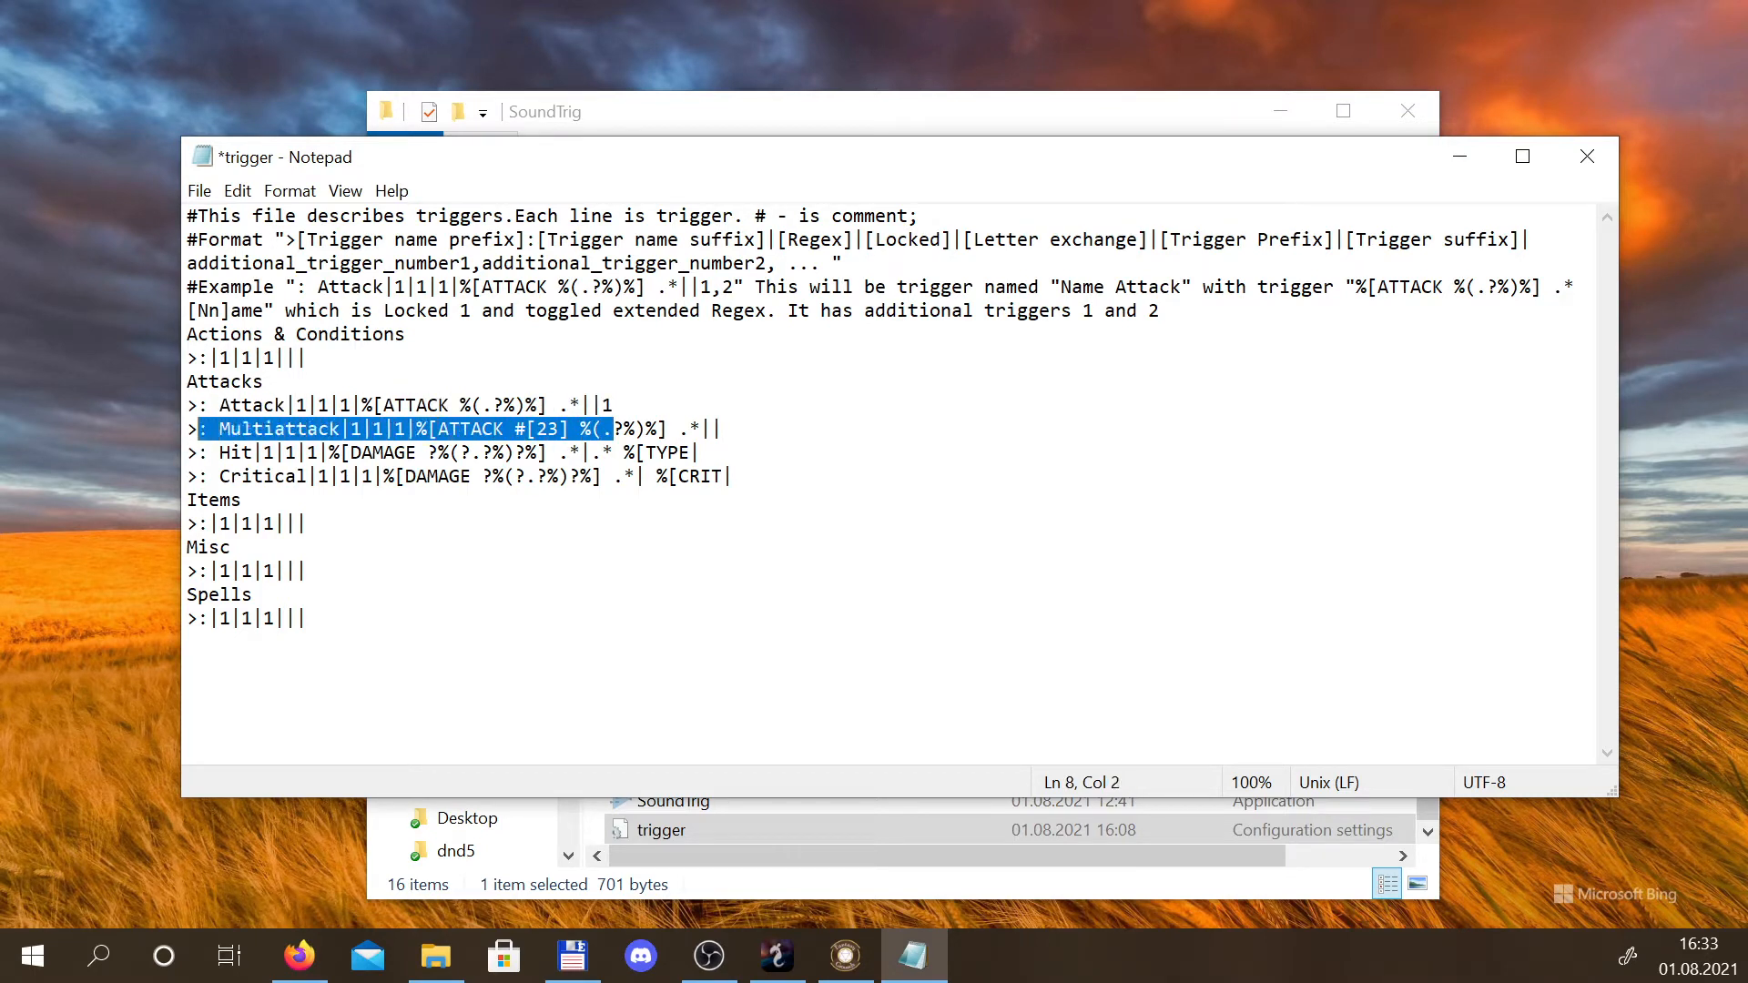
key(shift+Left)
key(Up)
key(shift+Down)
key(shift+Down)
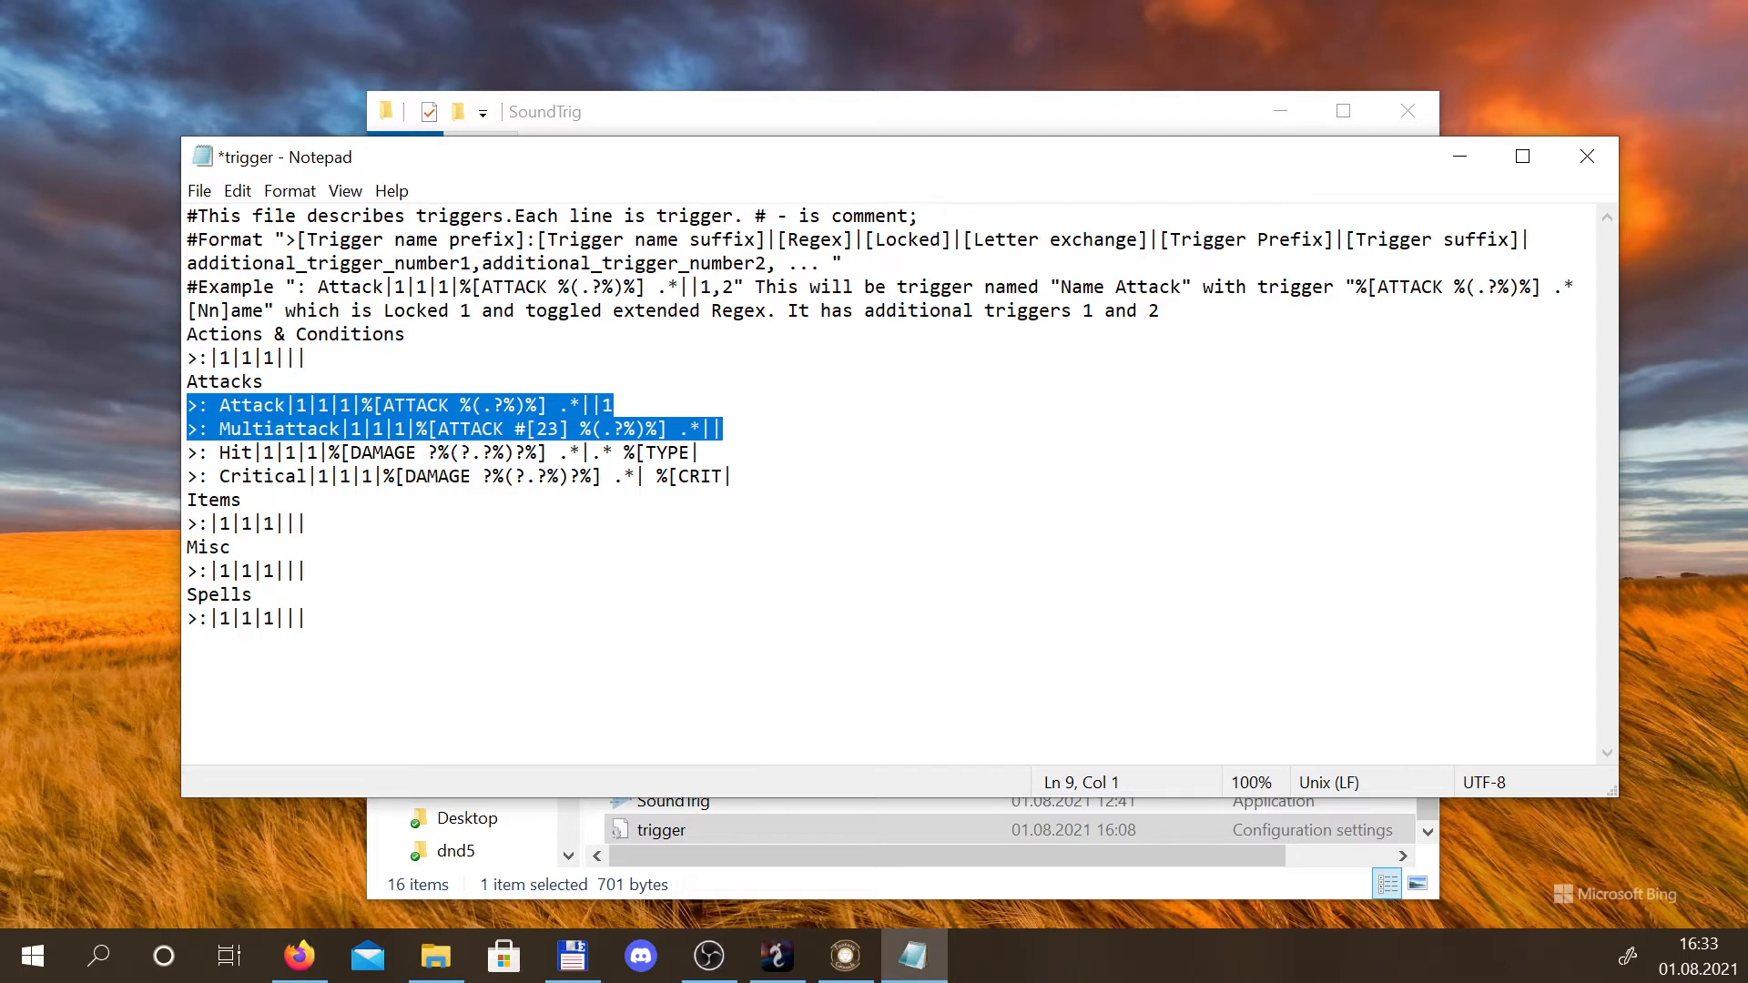
Examine the trigger lines under Attacks, highlighting individual lines from Multiattack to Critical
key(Up)
key(Down)
key(shift+Down)
key(Up)
key(Down)
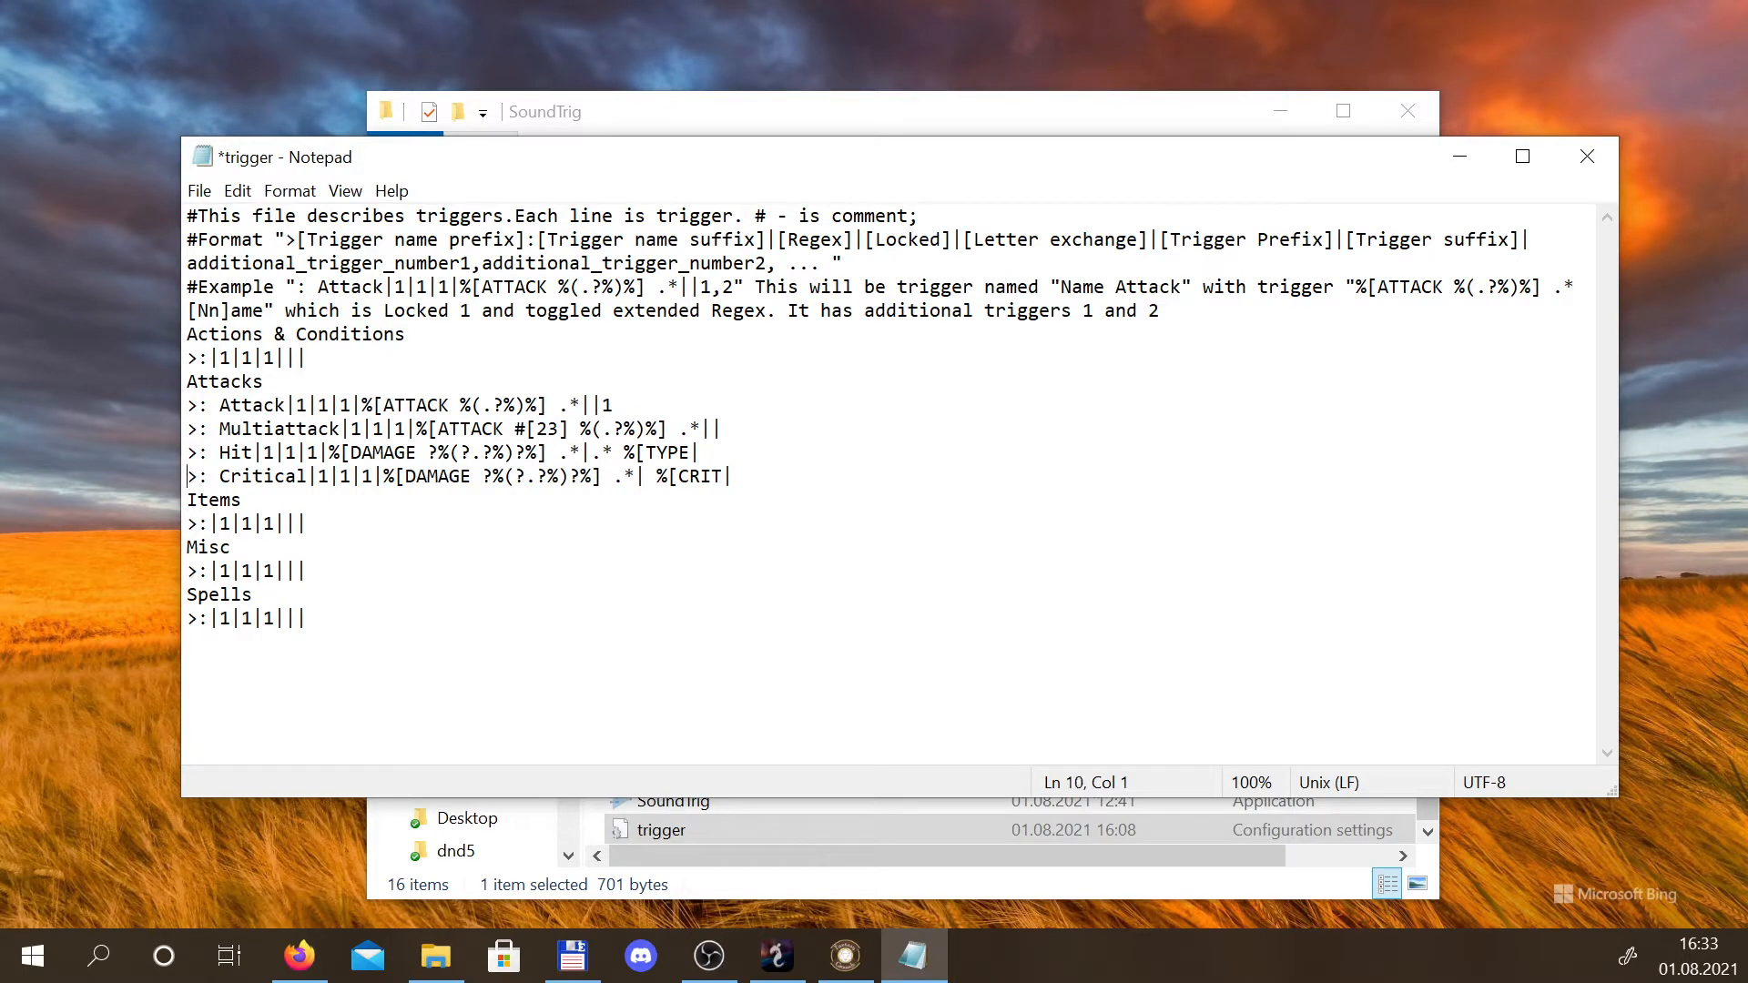
key(shift+Down)
key(Up)
key(Up)
key(Up)
key(Up)
Duplicate the blank trigger line under Spells
key(Down)
key(Down)
key(Down)
key(Down)
key(Down)
key(Down)
key(Down)
key(Down)
key(Down)
key(shift+Right)
key(shift+Right)
key(shift+Right)
key(shift+Right)
key(shift+Right)
key(shift+Right)
key(shift+Right)
key(shift+Right)
key(shift+Right)
key(shift+Right)
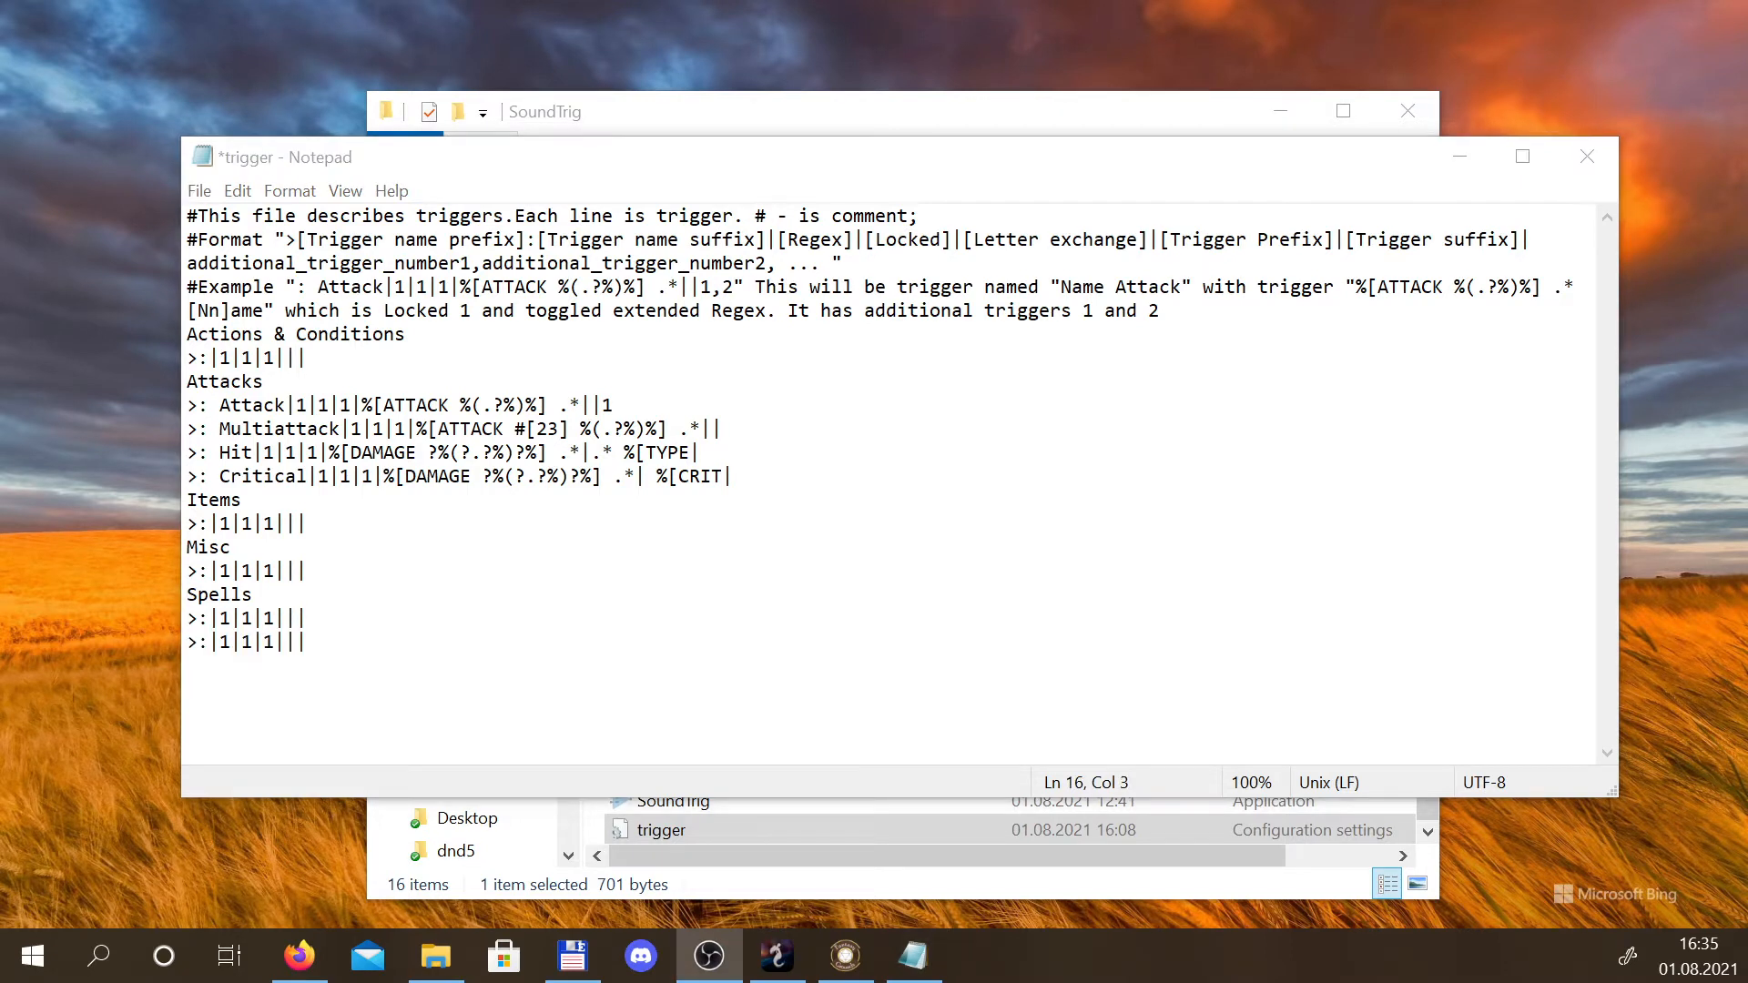
Name the two blank triggers under Spells Cast and Action by filling in their name suffixes
click(232, 618)
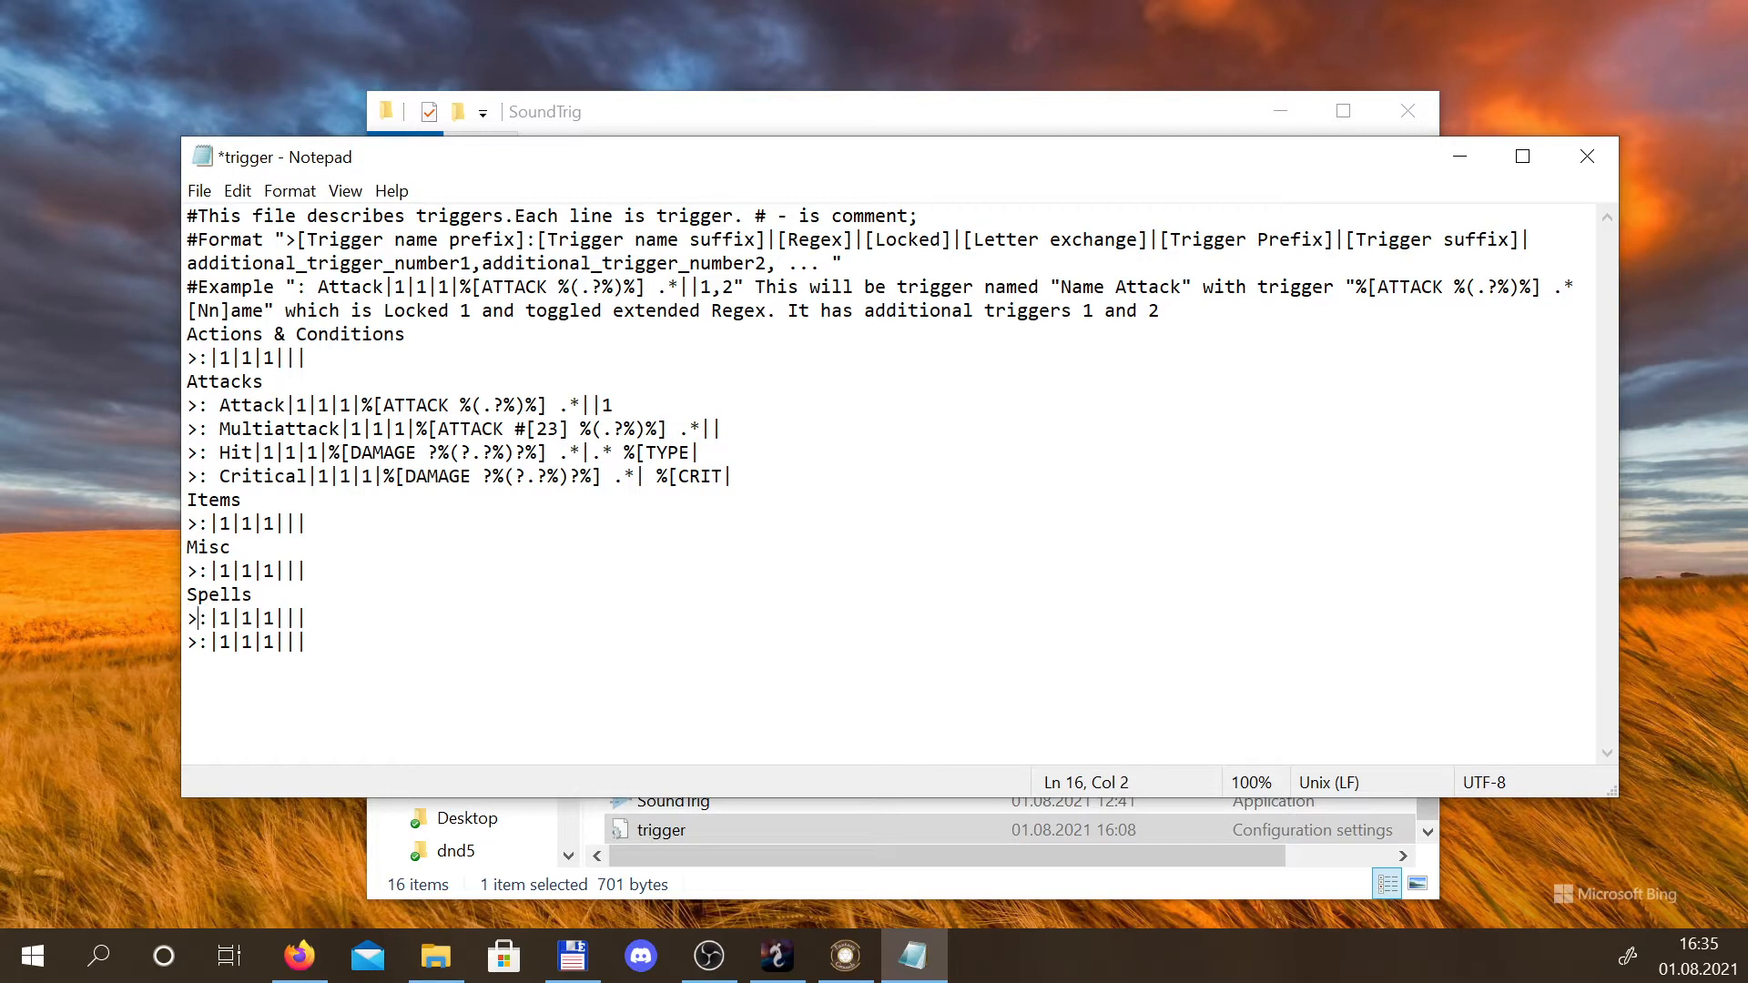
text(Cast)
key(Down)
key(Left)
key(Left)
key(Left)
key(Left)
key(Left)
text(Action)
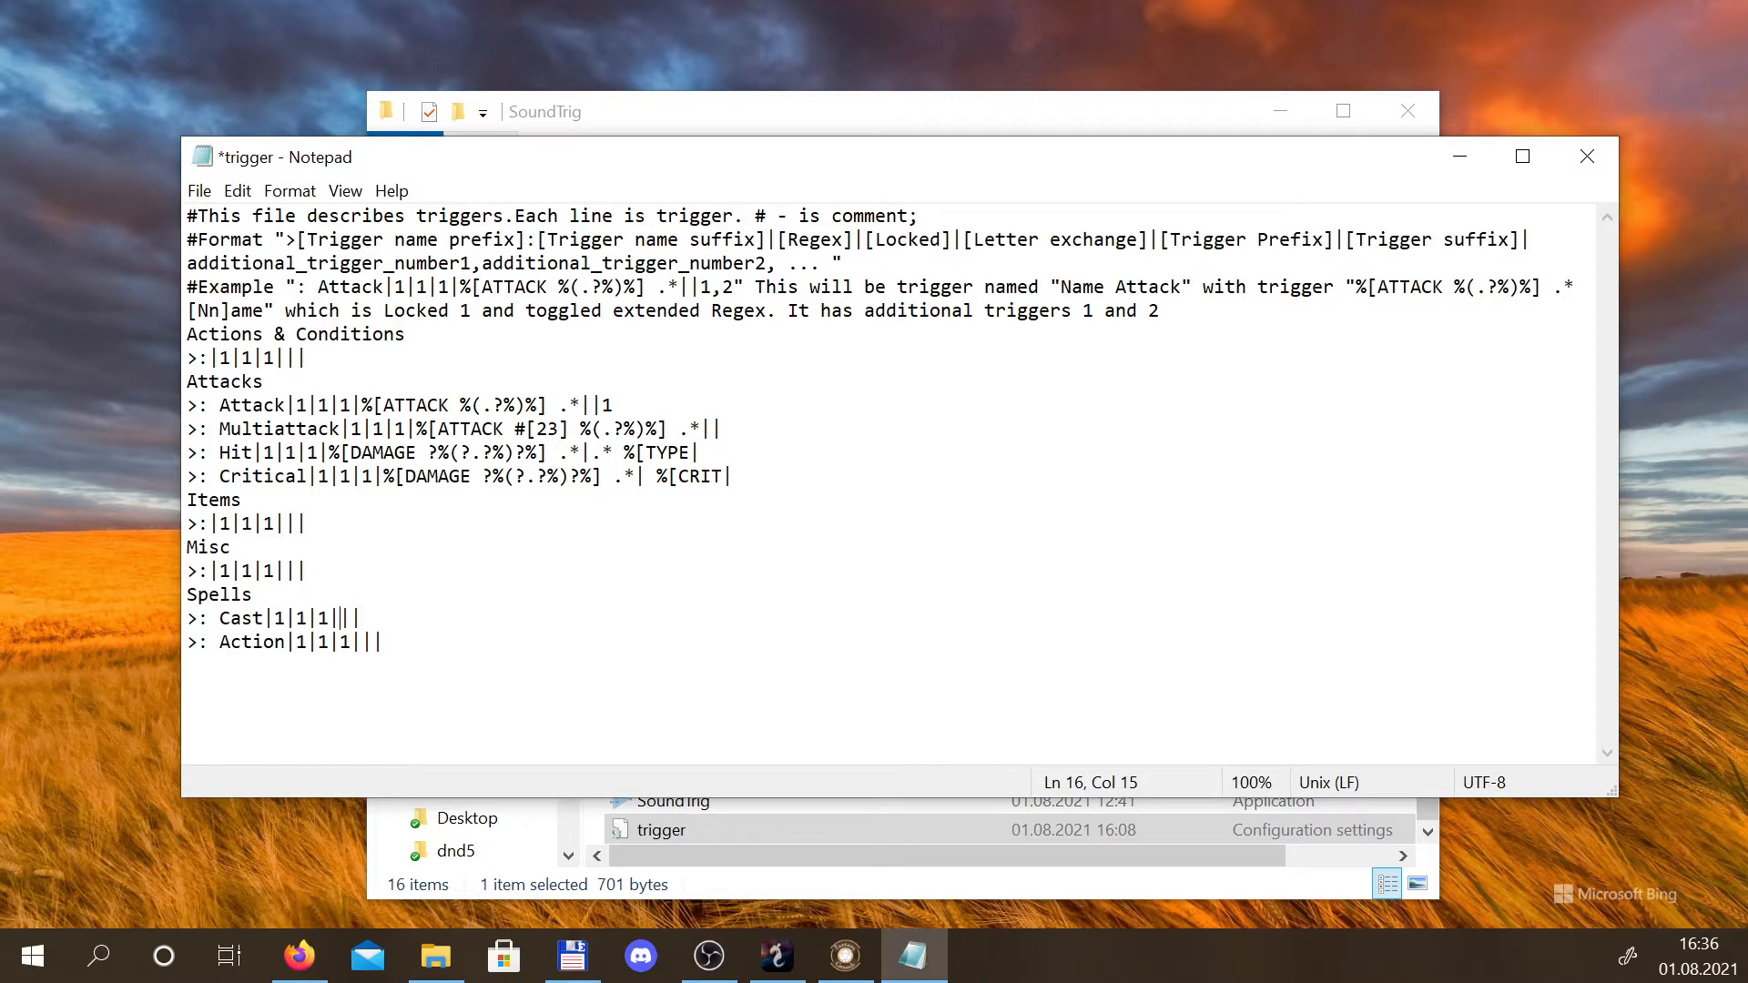
Set the trigger prefix of the Cast line under Spells to "[CAST] "
text(car)
key(BackSpace)
key(BackSpace)
key(BackSpace)
text(CAST])
key(Down)
Switch to Fantasy Grounds, trigger the Light spell's effect to check its chat message format, and return to the trigger file
click(845, 955)
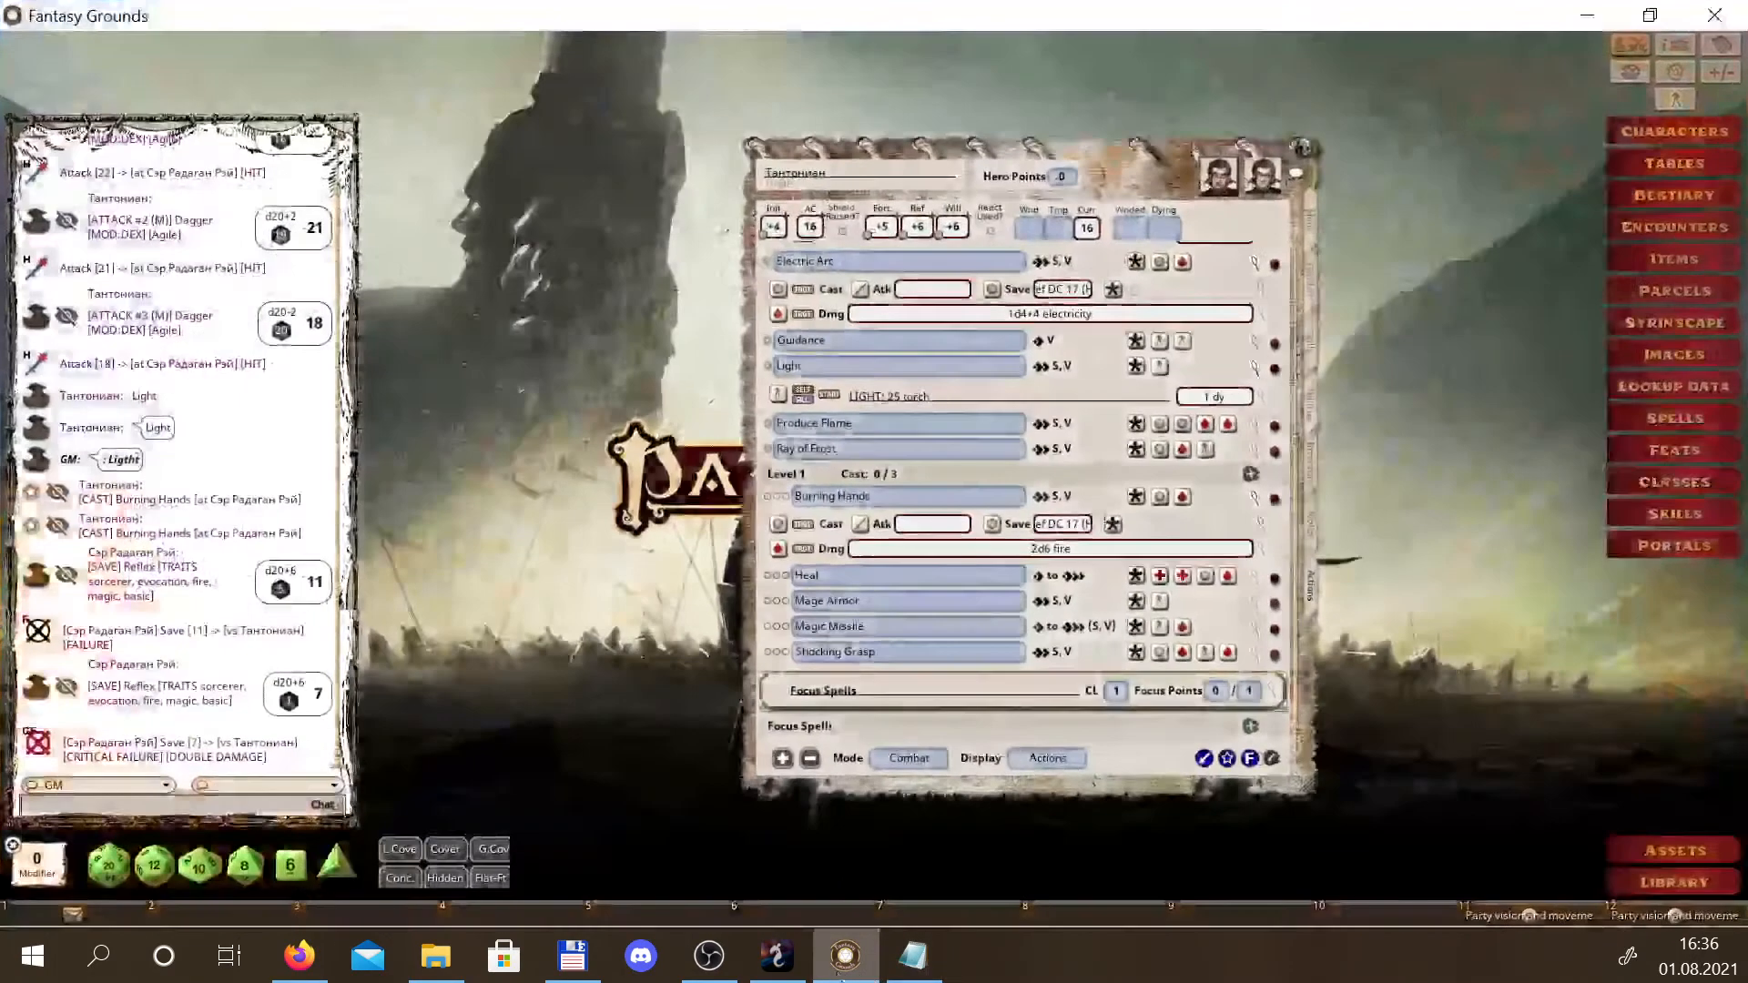
click(777, 394)
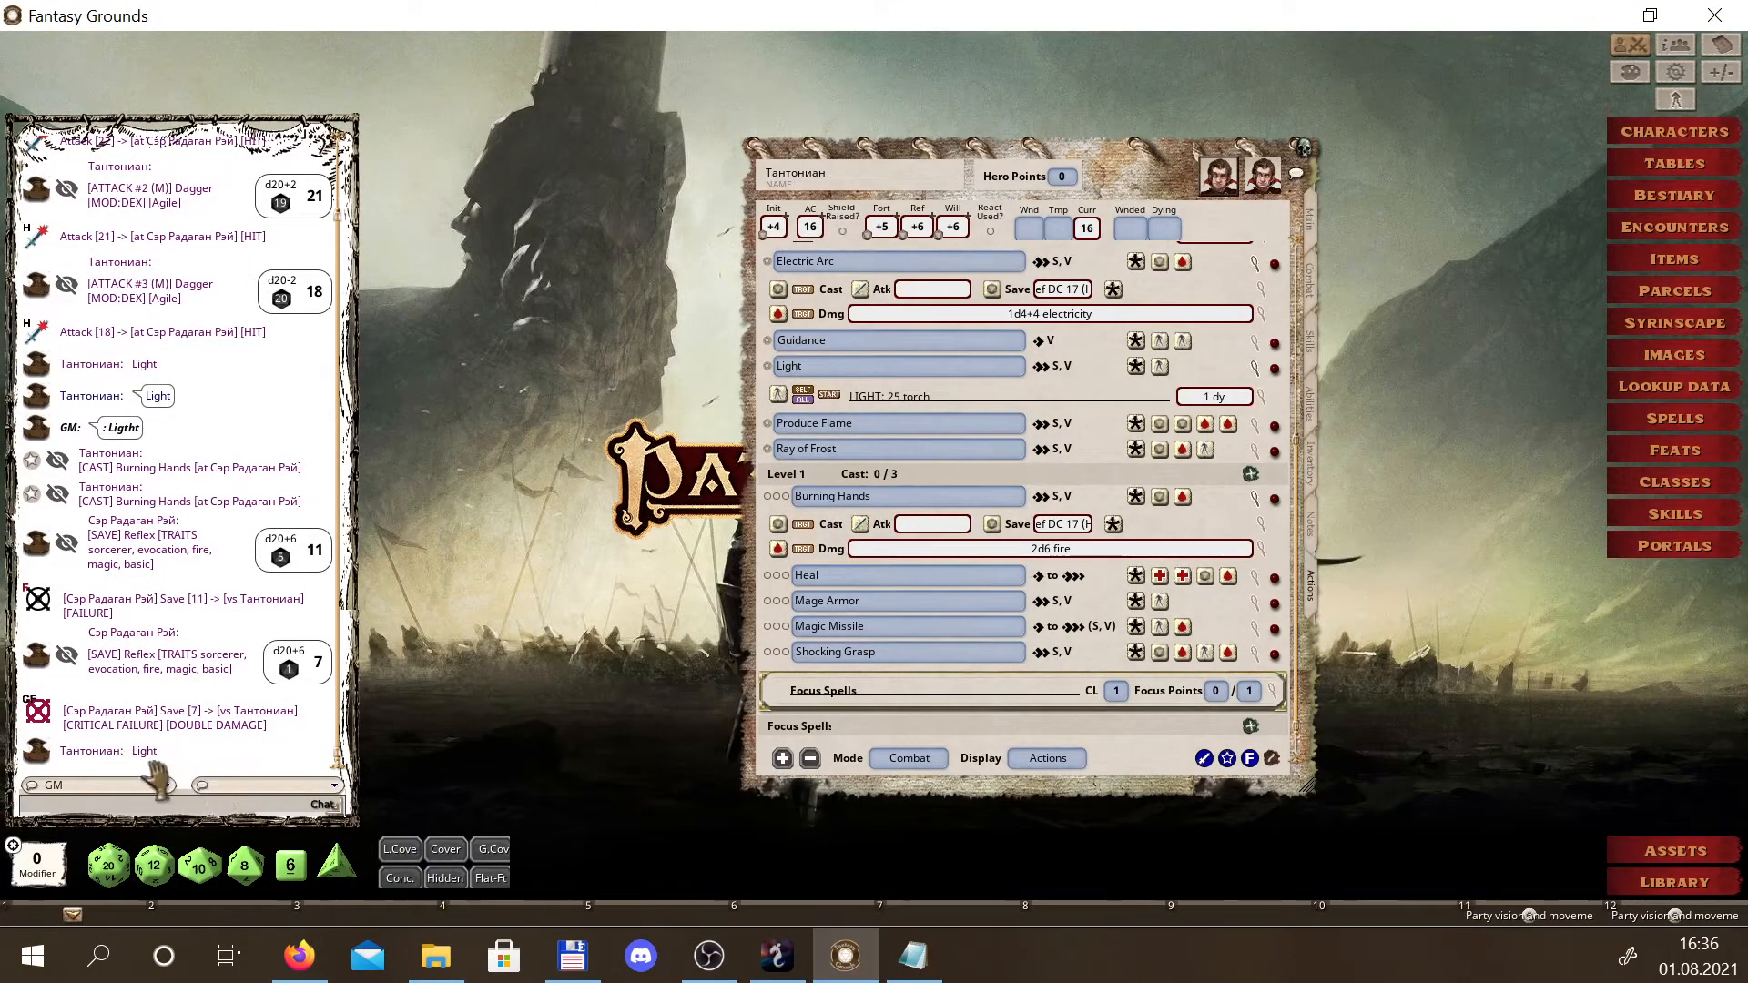
key(alt+Tab)
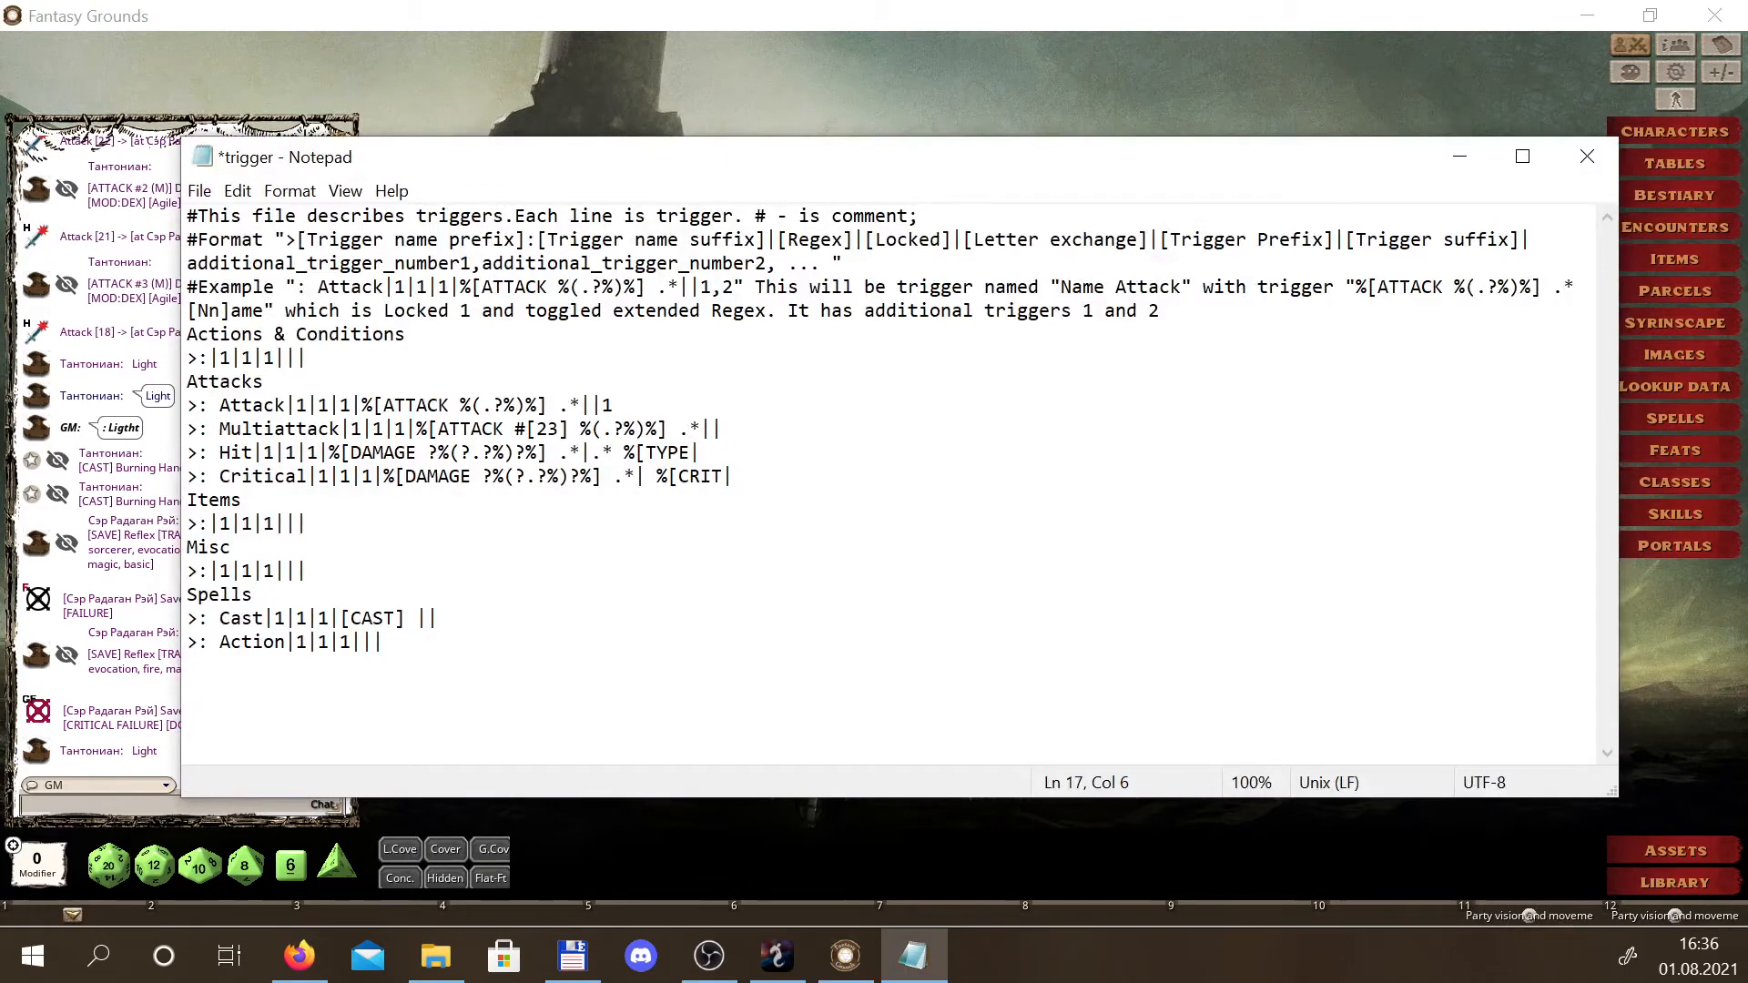
Set the trigger prefix of the Action line under Spells to ": "
key(Up)
key(Right)
key(Right)
key(Right)
key(Right)
key(Right)
key(Right)
text("")
key(BackSpace)
key(BackSpace)
text(:)
Save the trigger configuration file and close it
key(Left)
key(Left)
key(Left)
key(Left)
key(Left)
key(Left)
key(Left)
key(Left)
key(Left)
key(Left)
key(Left)
key(Left)
key(ctrl+s)
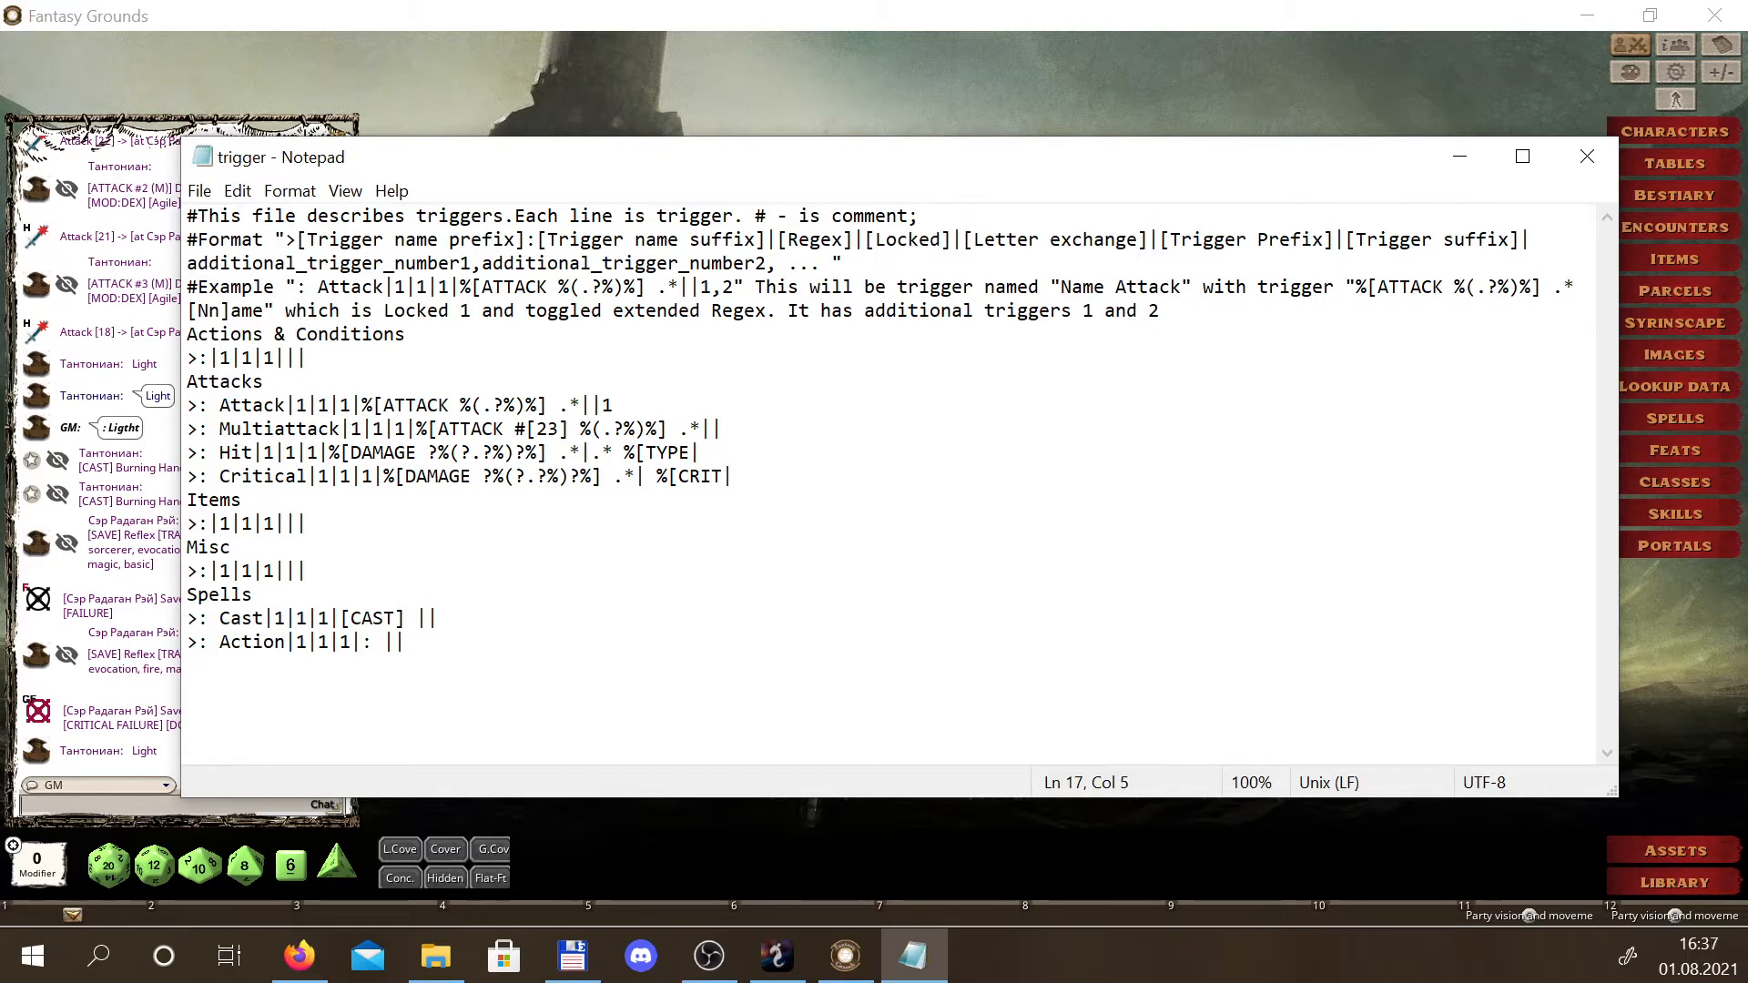
click(1586, 157)
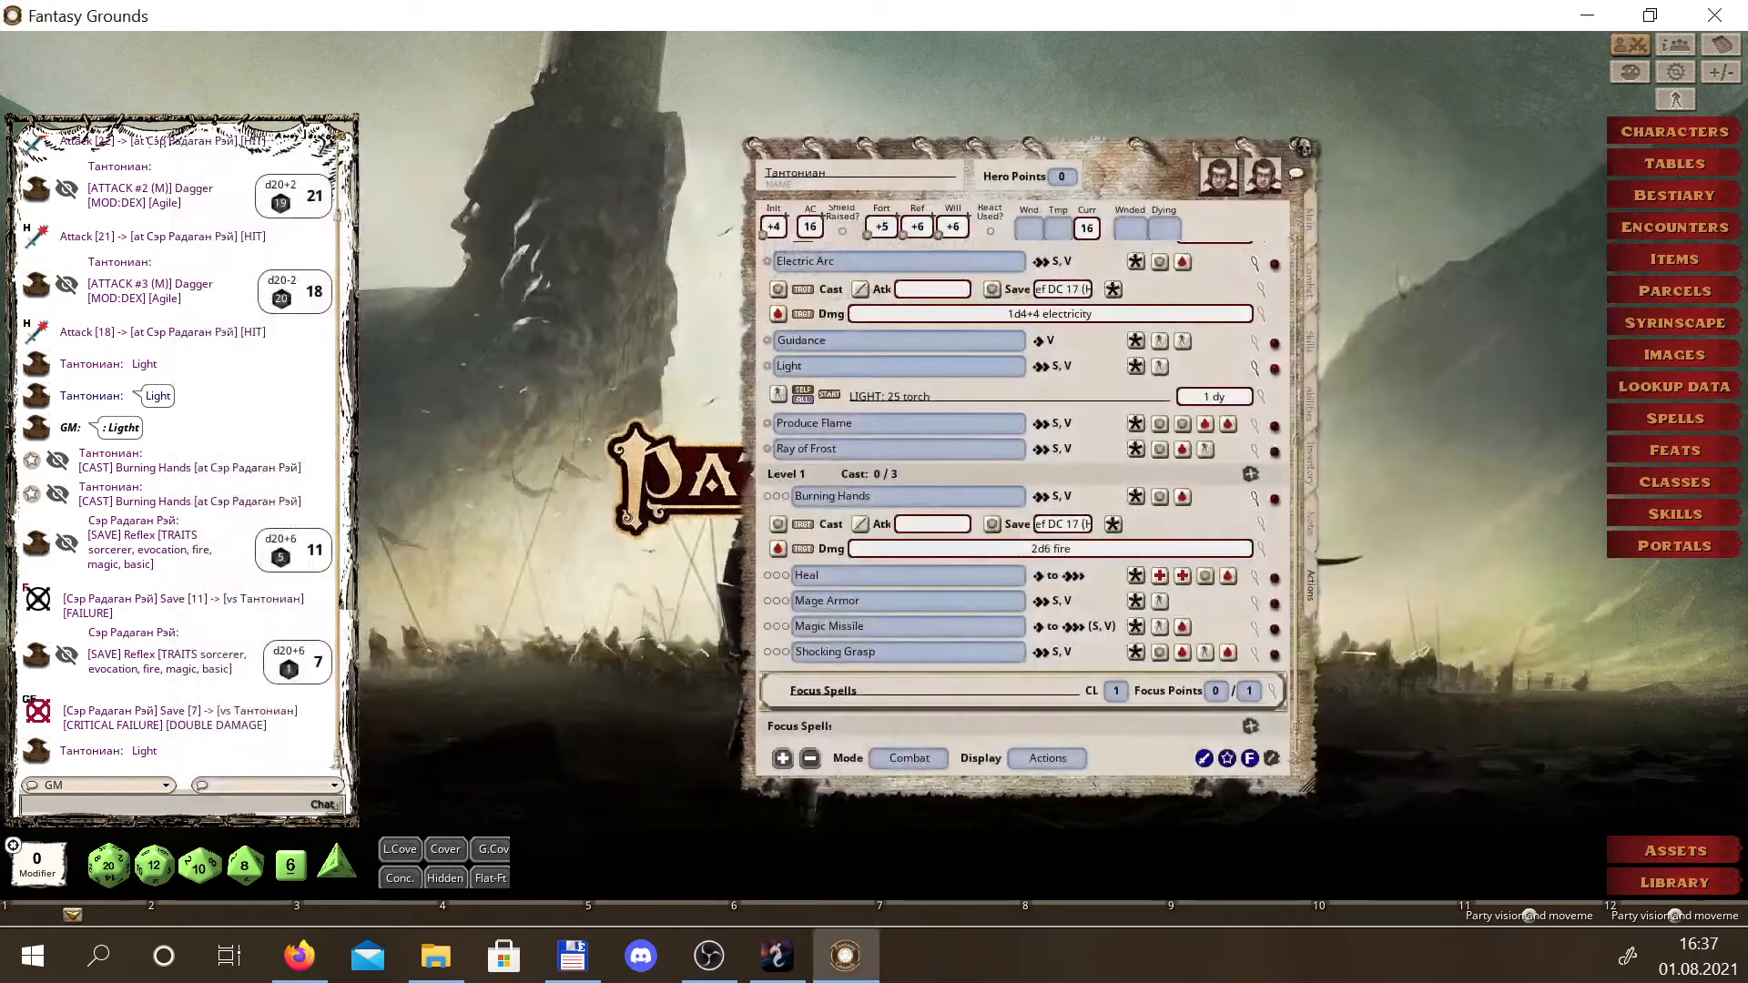
Minimize Fantasy Grounds, launch SoundTrig from its program folder and maximize its window
click(1586, 16)
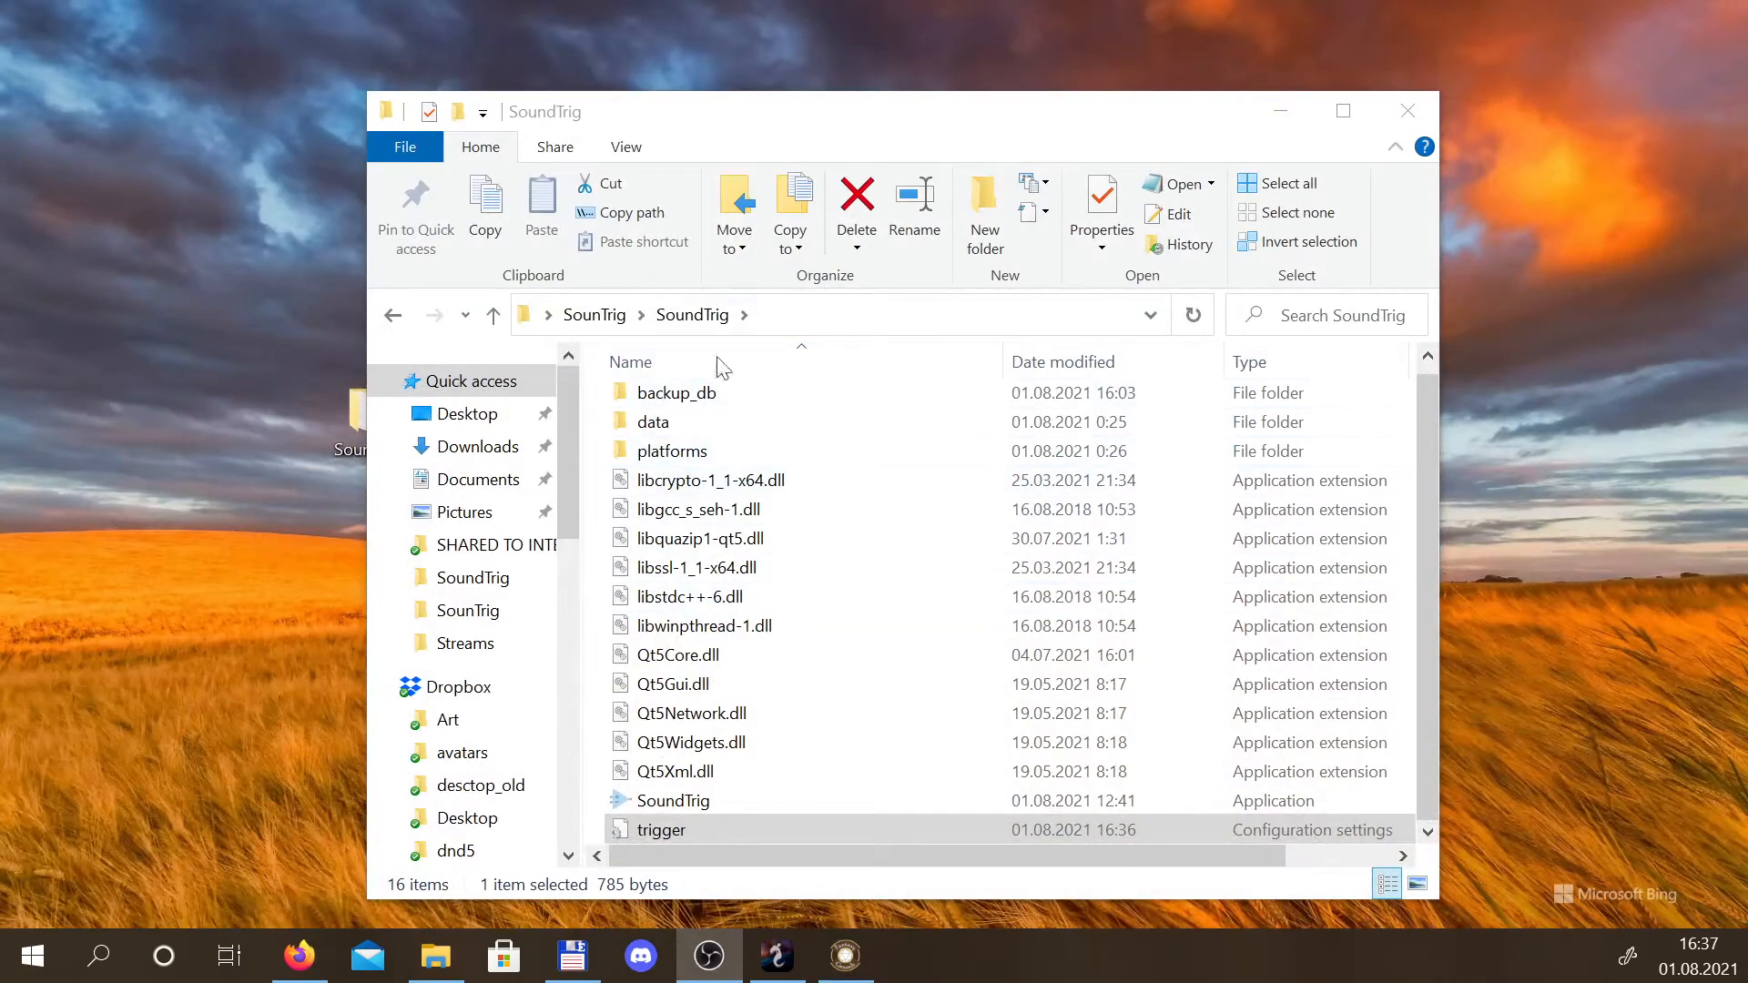
click(709, 805)
double_click(709, 804)
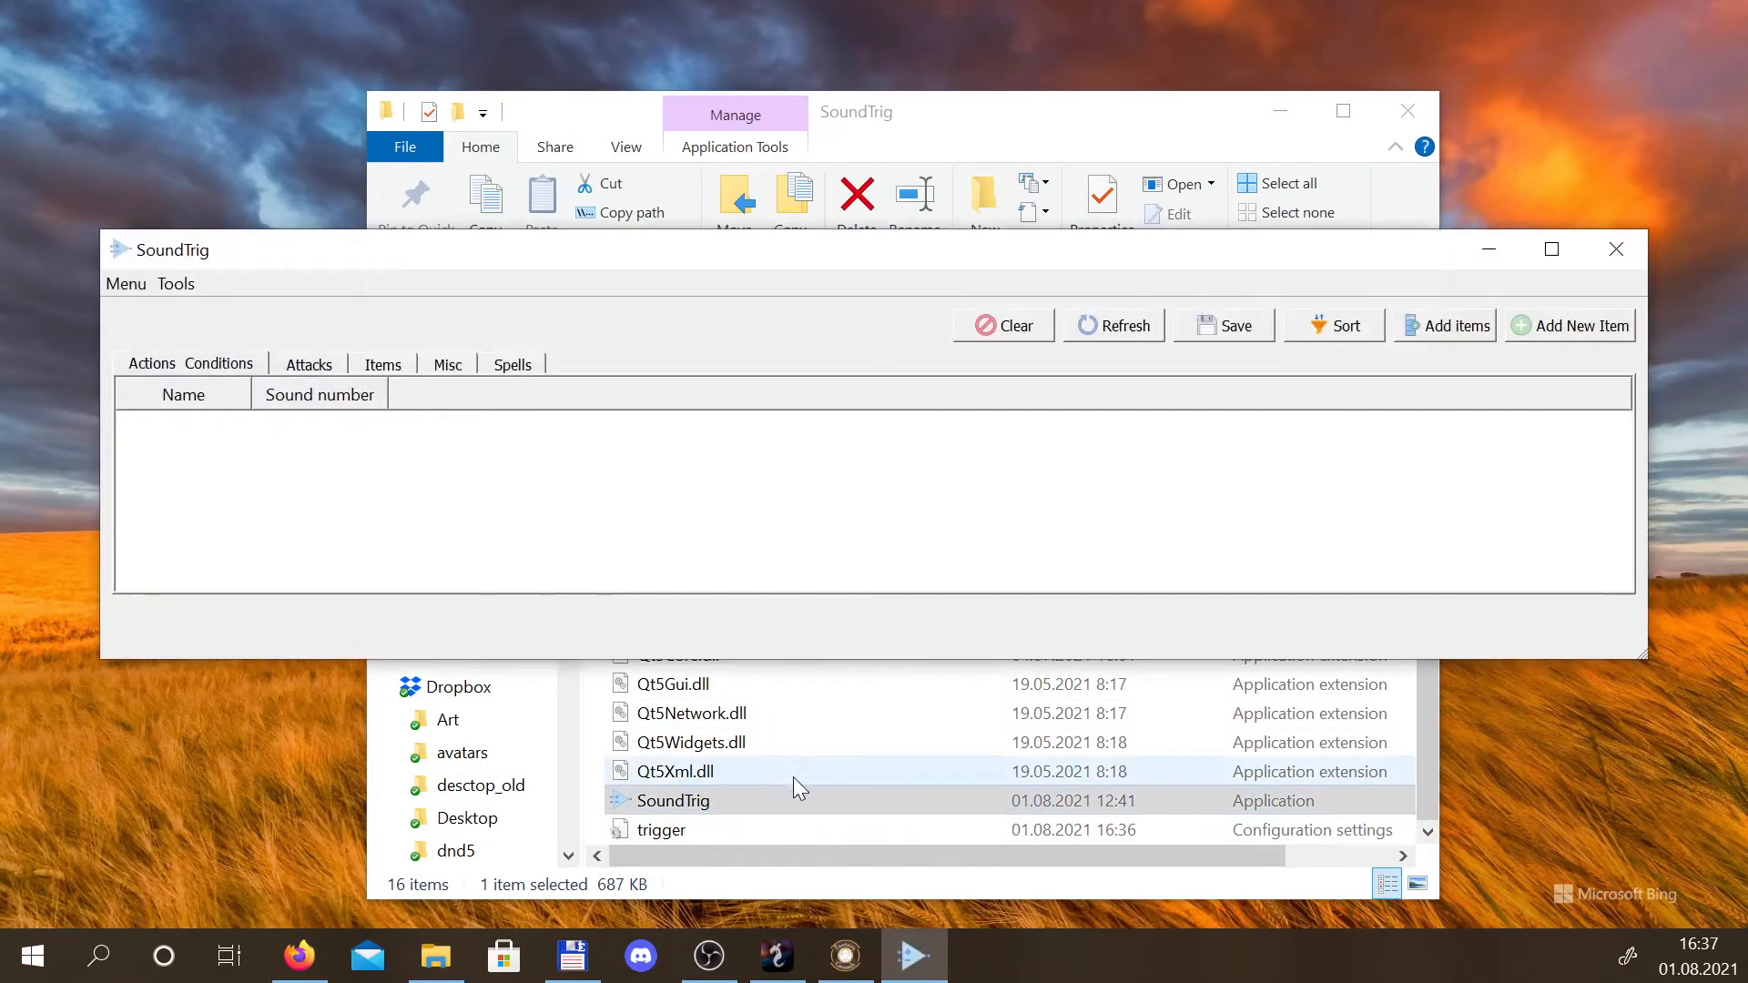
click(1560, 248)
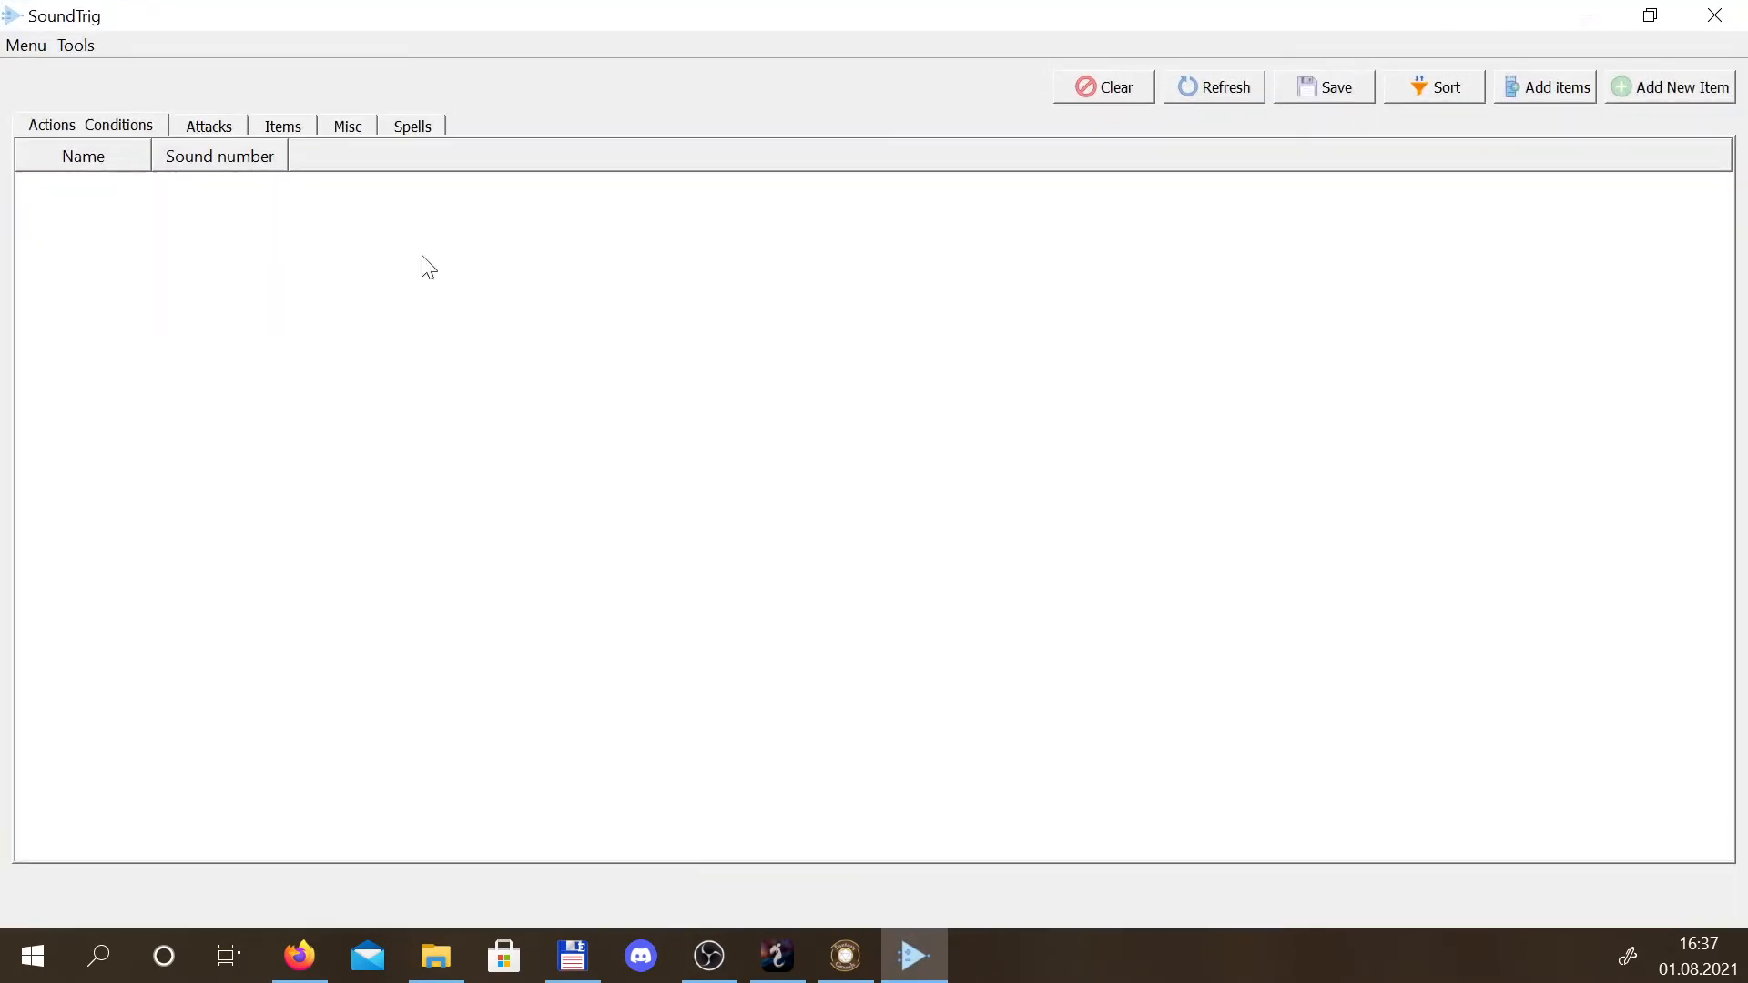
Look through the Attacks, Items, Misc, Spells and Actions Conditions categories, ending on Attacks
click(211, 125)
click(292, 128)
click(354, 127)
click(412, 128)
click(127, 127)
click(210, 124)
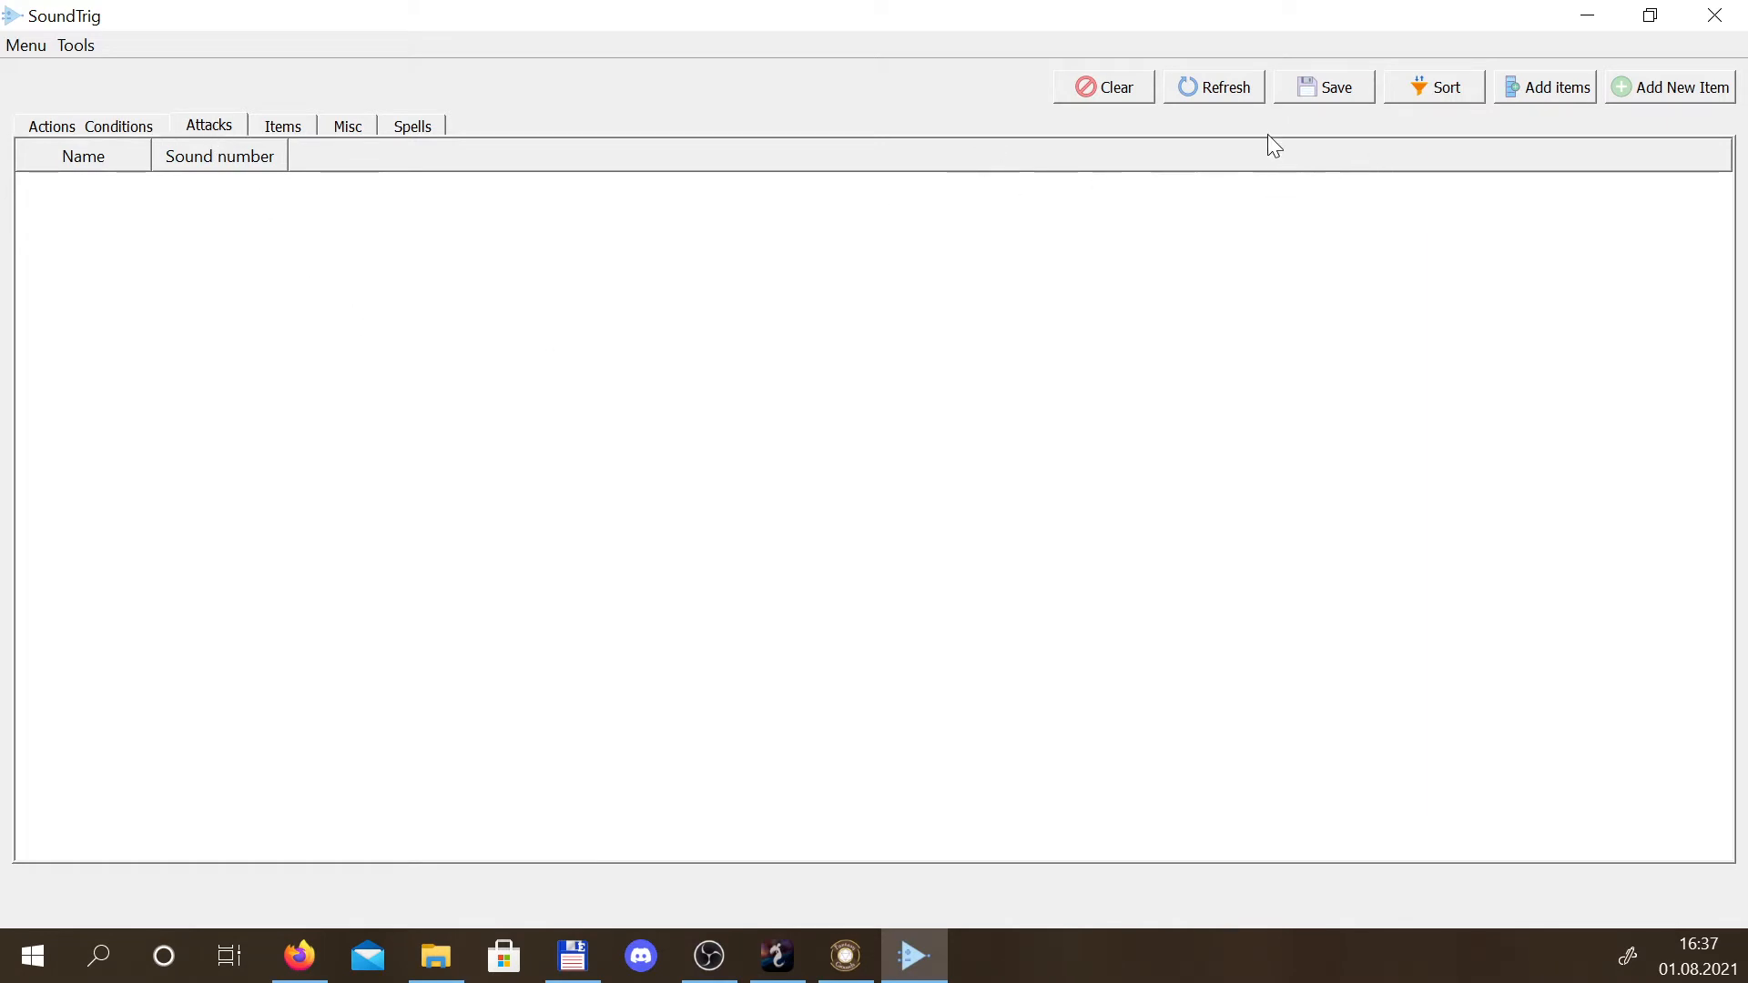
Open the pf2weapons text file in the SounTrig folder, examine its weapon list, and close the file and folder
click(436, 956)
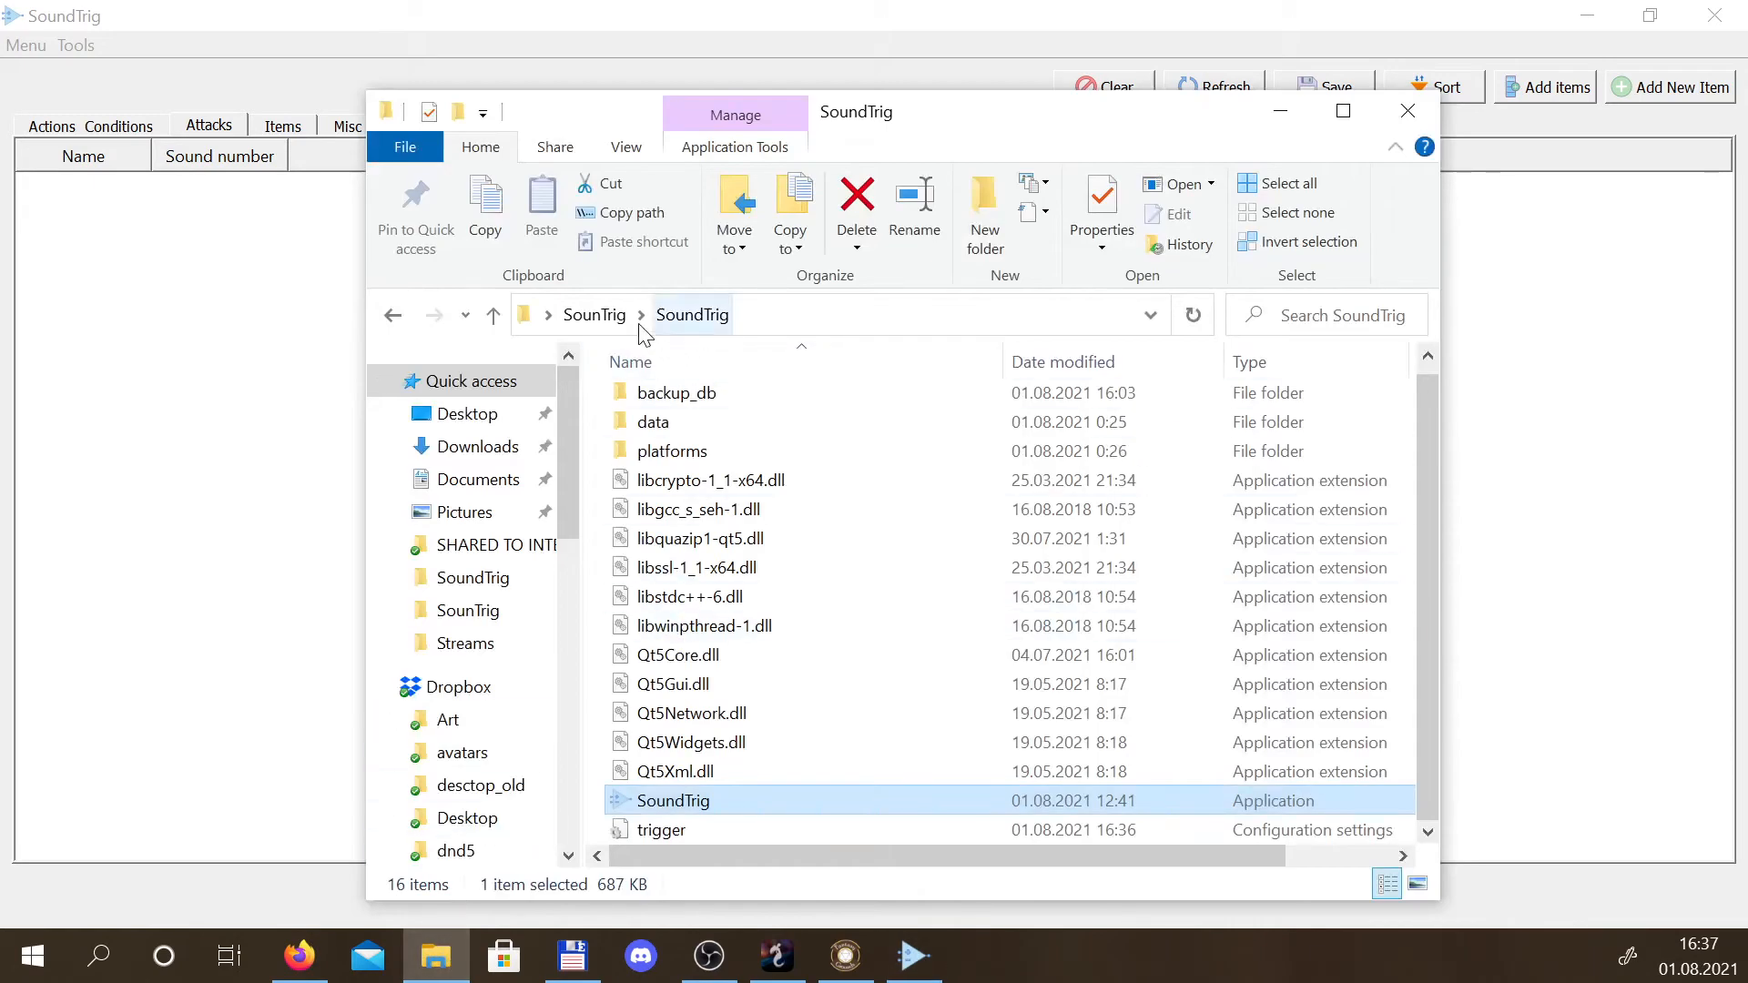
click(593, 314)
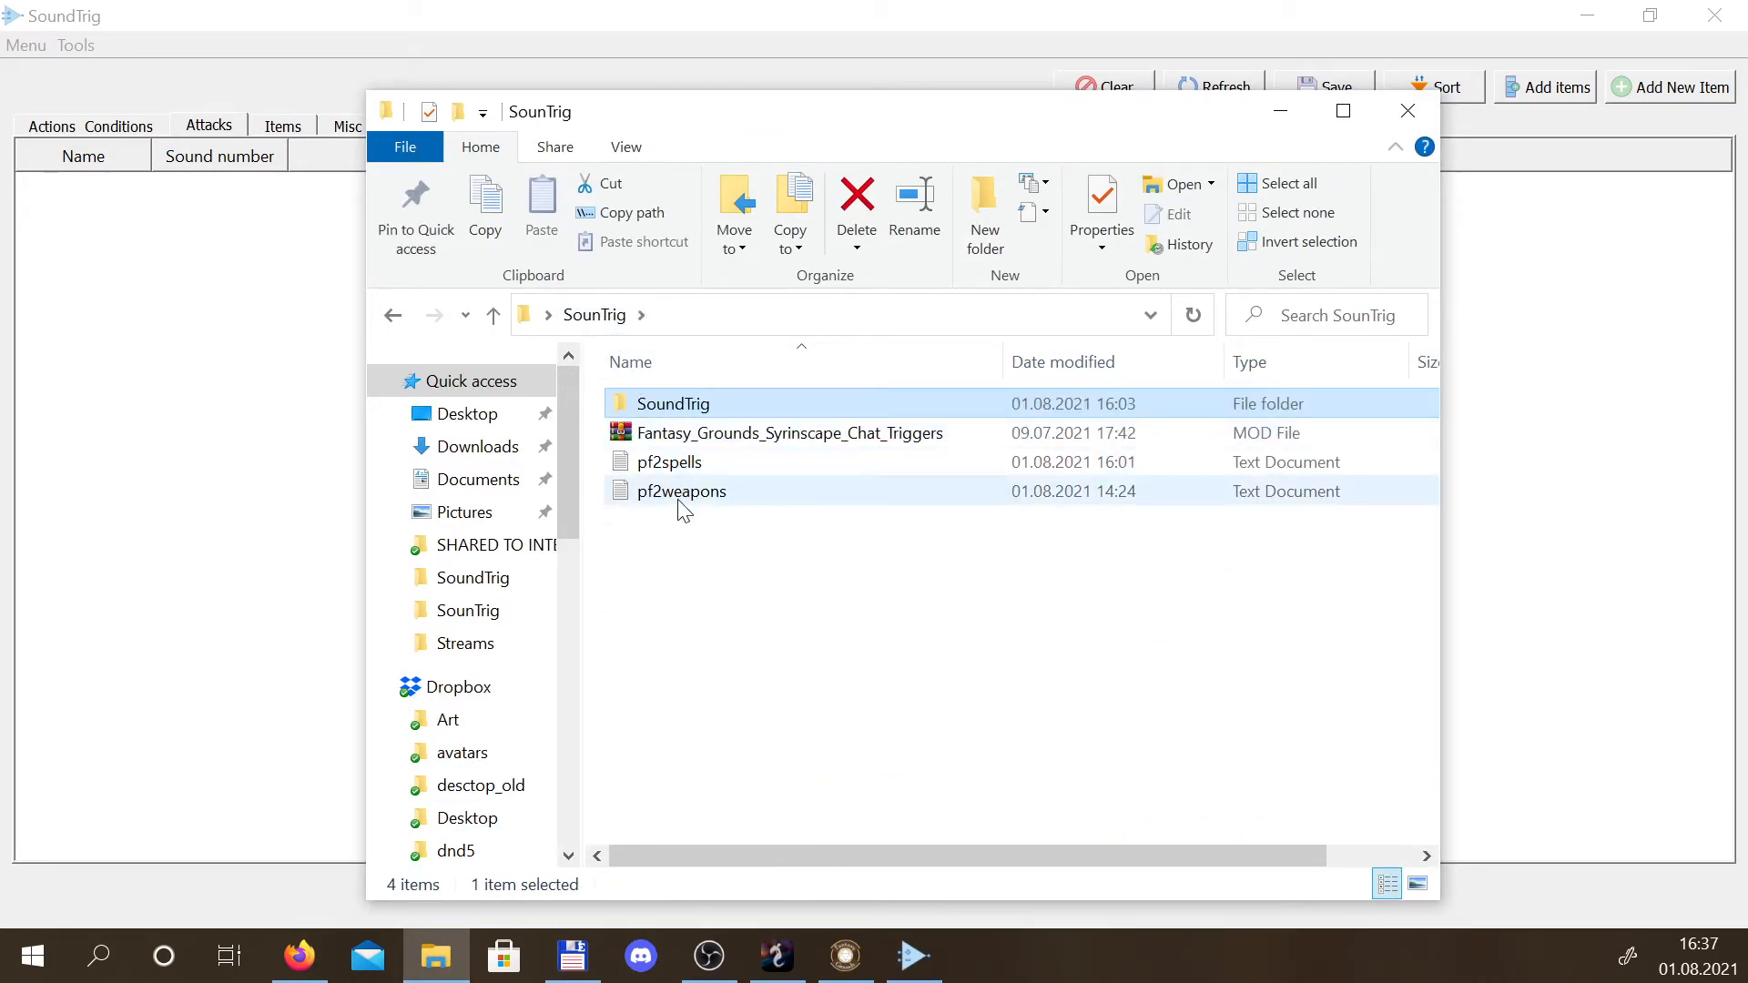
double_click(682, 491)
scroll(682, 510, down, 20)
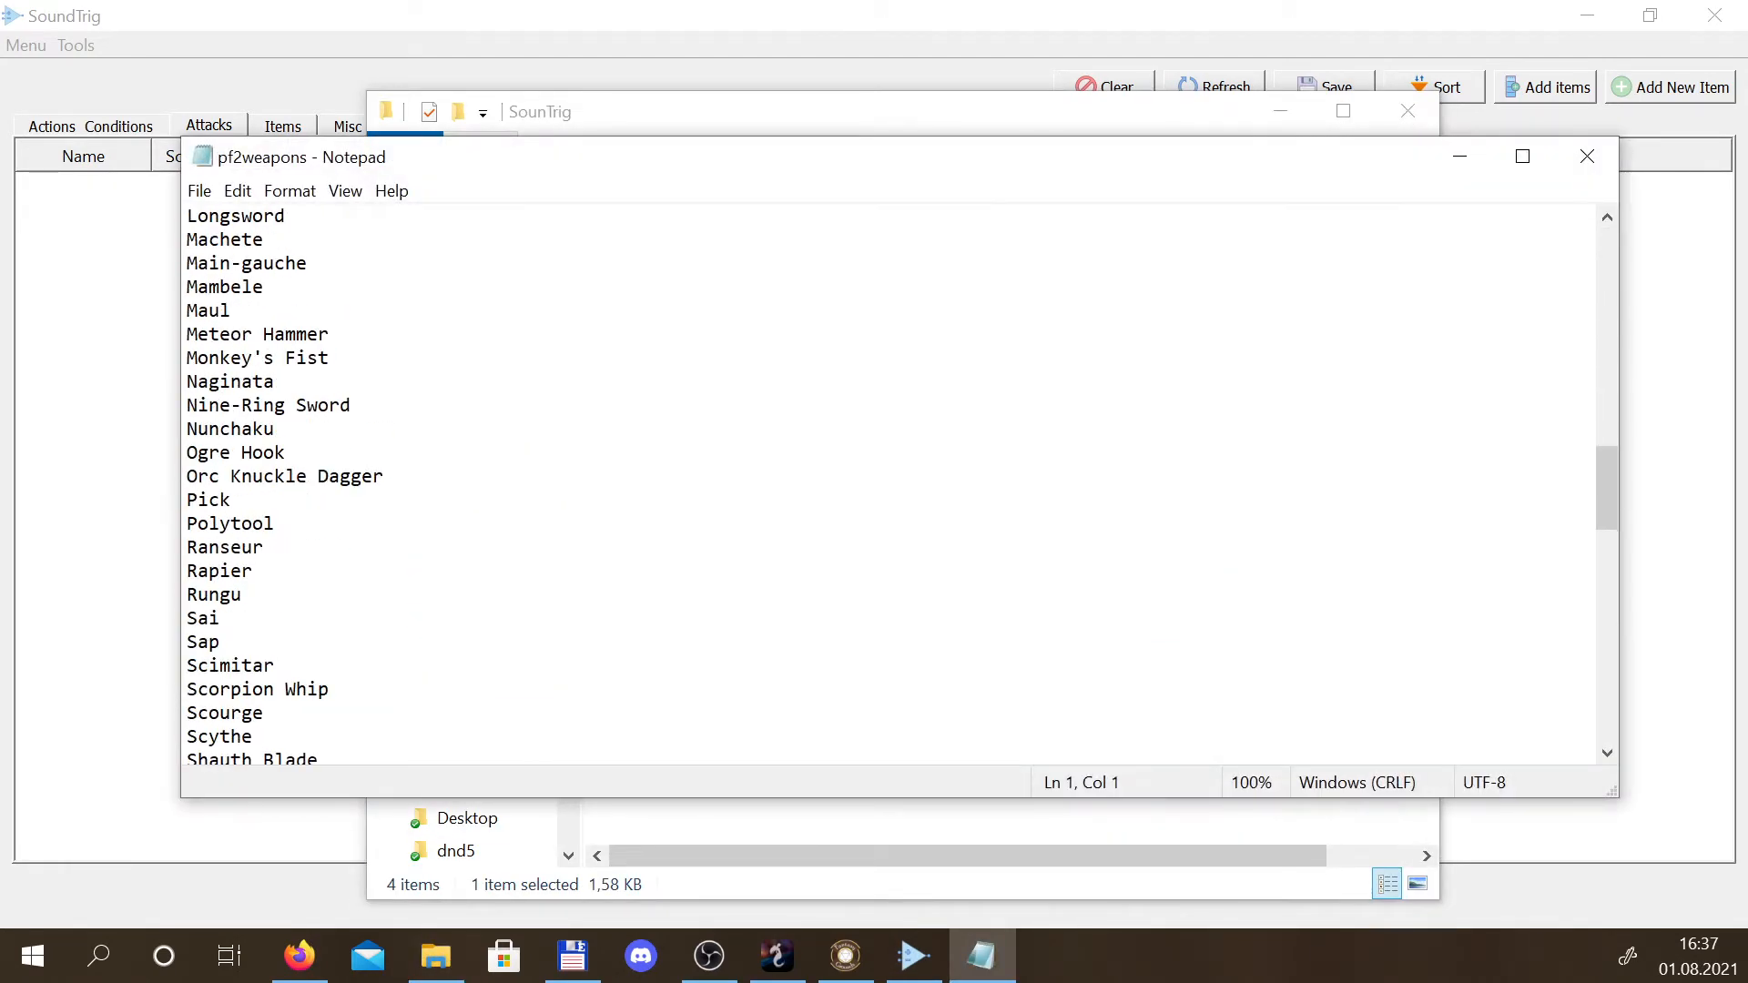
scroll(892, 483, down, 20)
scroll(892, 482, up, 20)
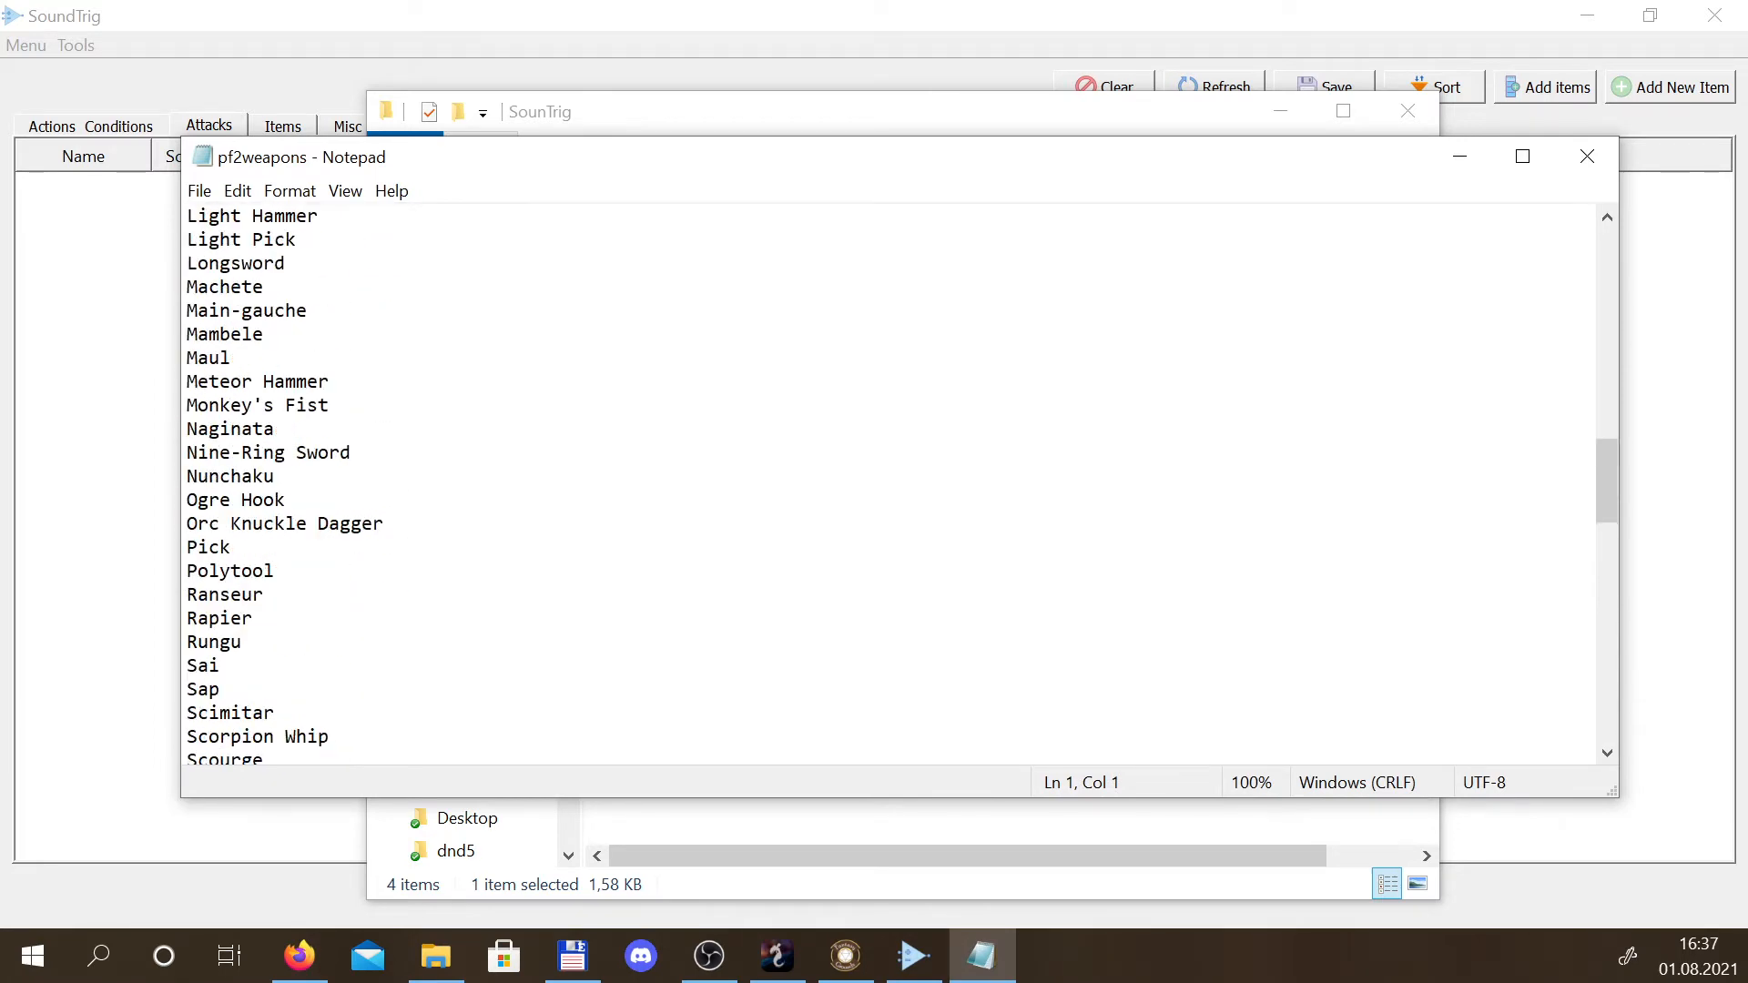
scroll(892, 482, up, 2)
scroll(892, 482, down, 20)
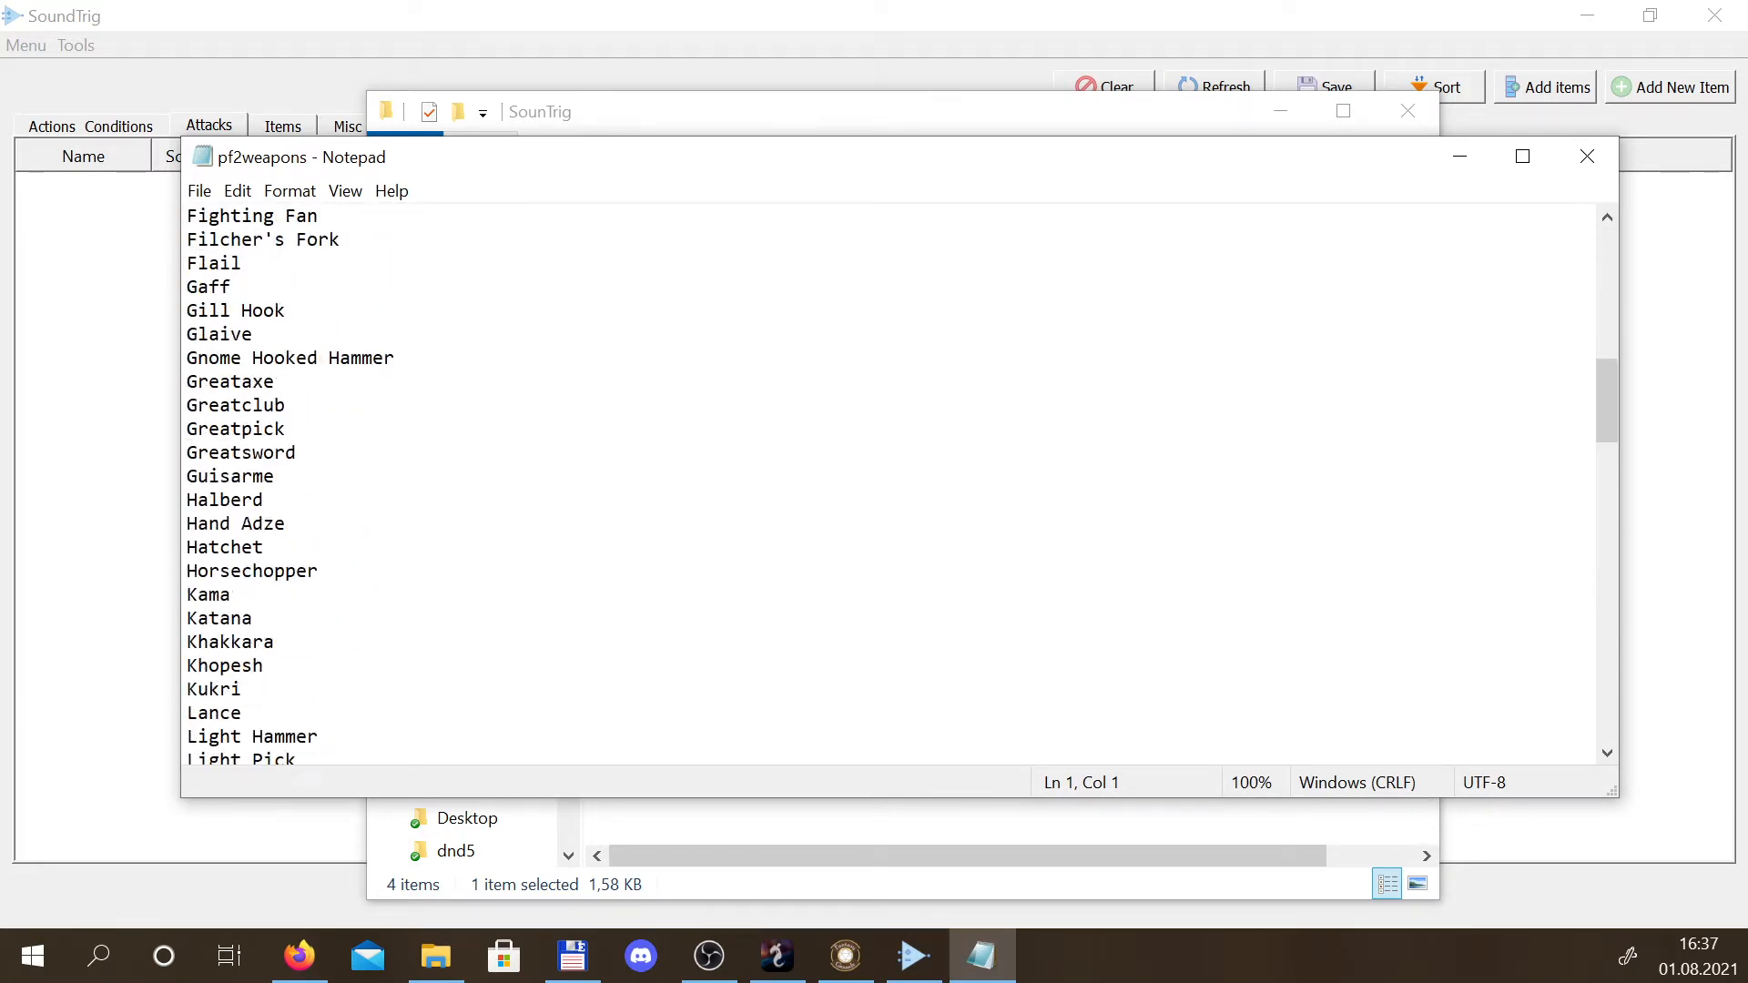
click(1586, 157)
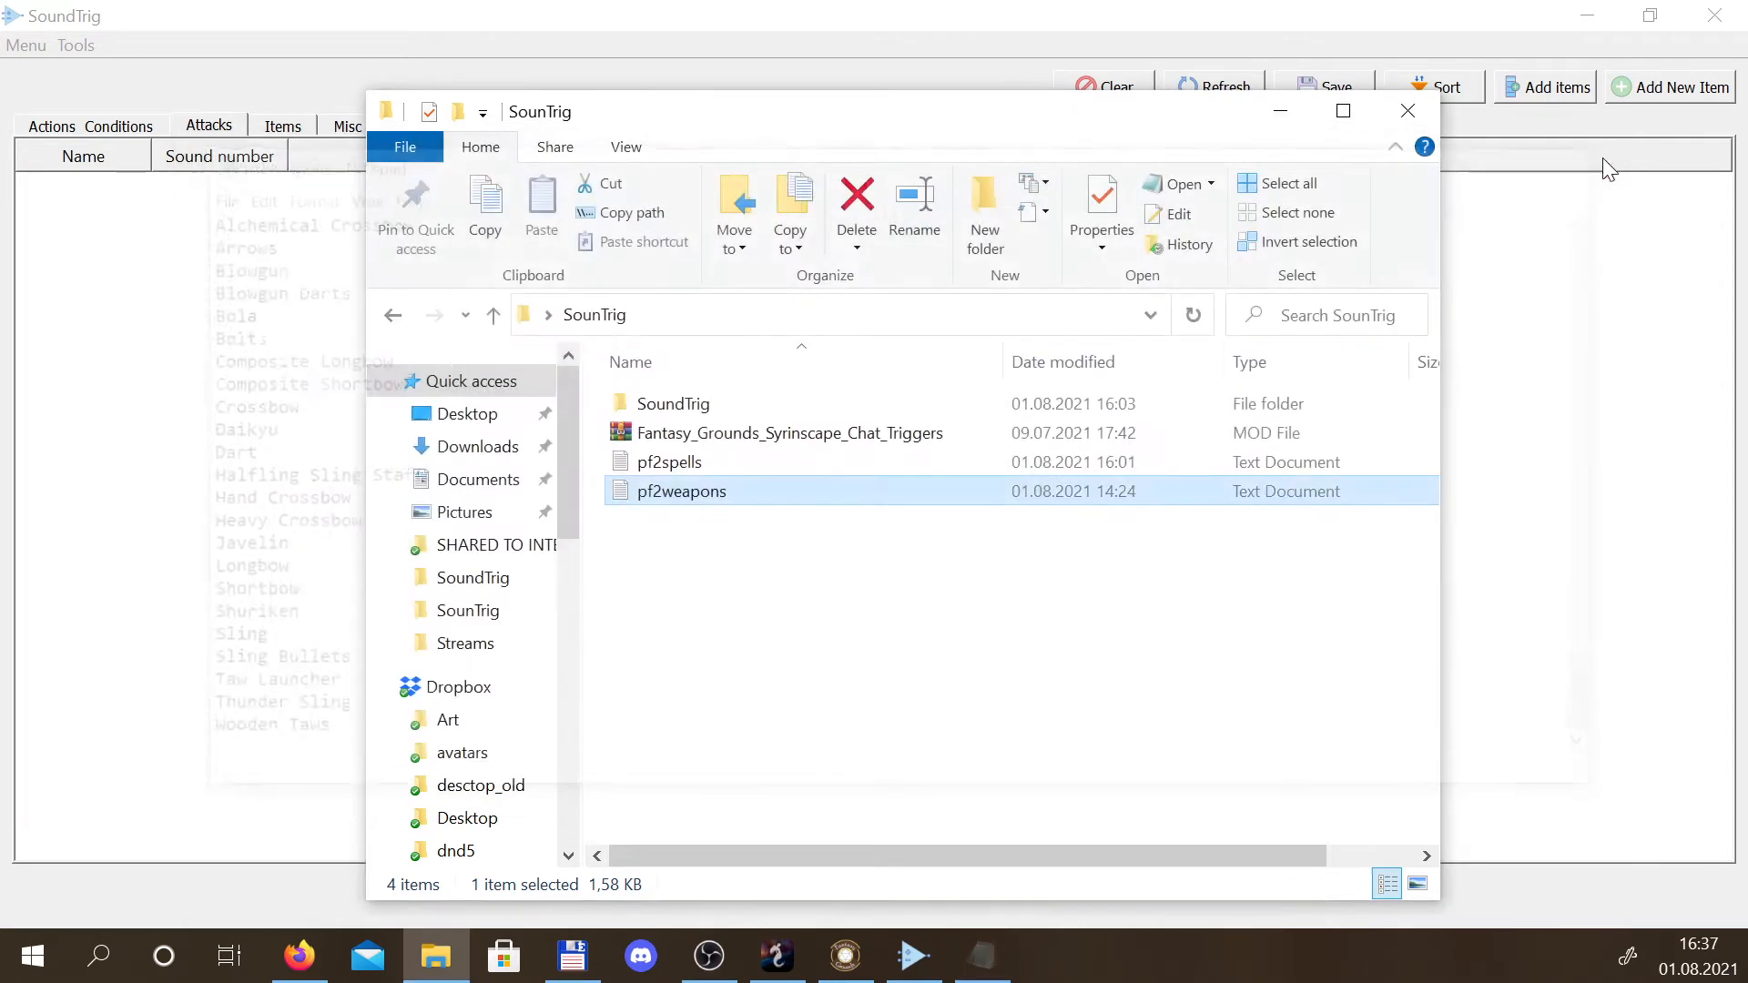
click(1407, 111)
Start adding an item list to Attacks and set its three triggers to [Name] Attack, [Name] Hit and [Name] Critical
click(1504, 88)
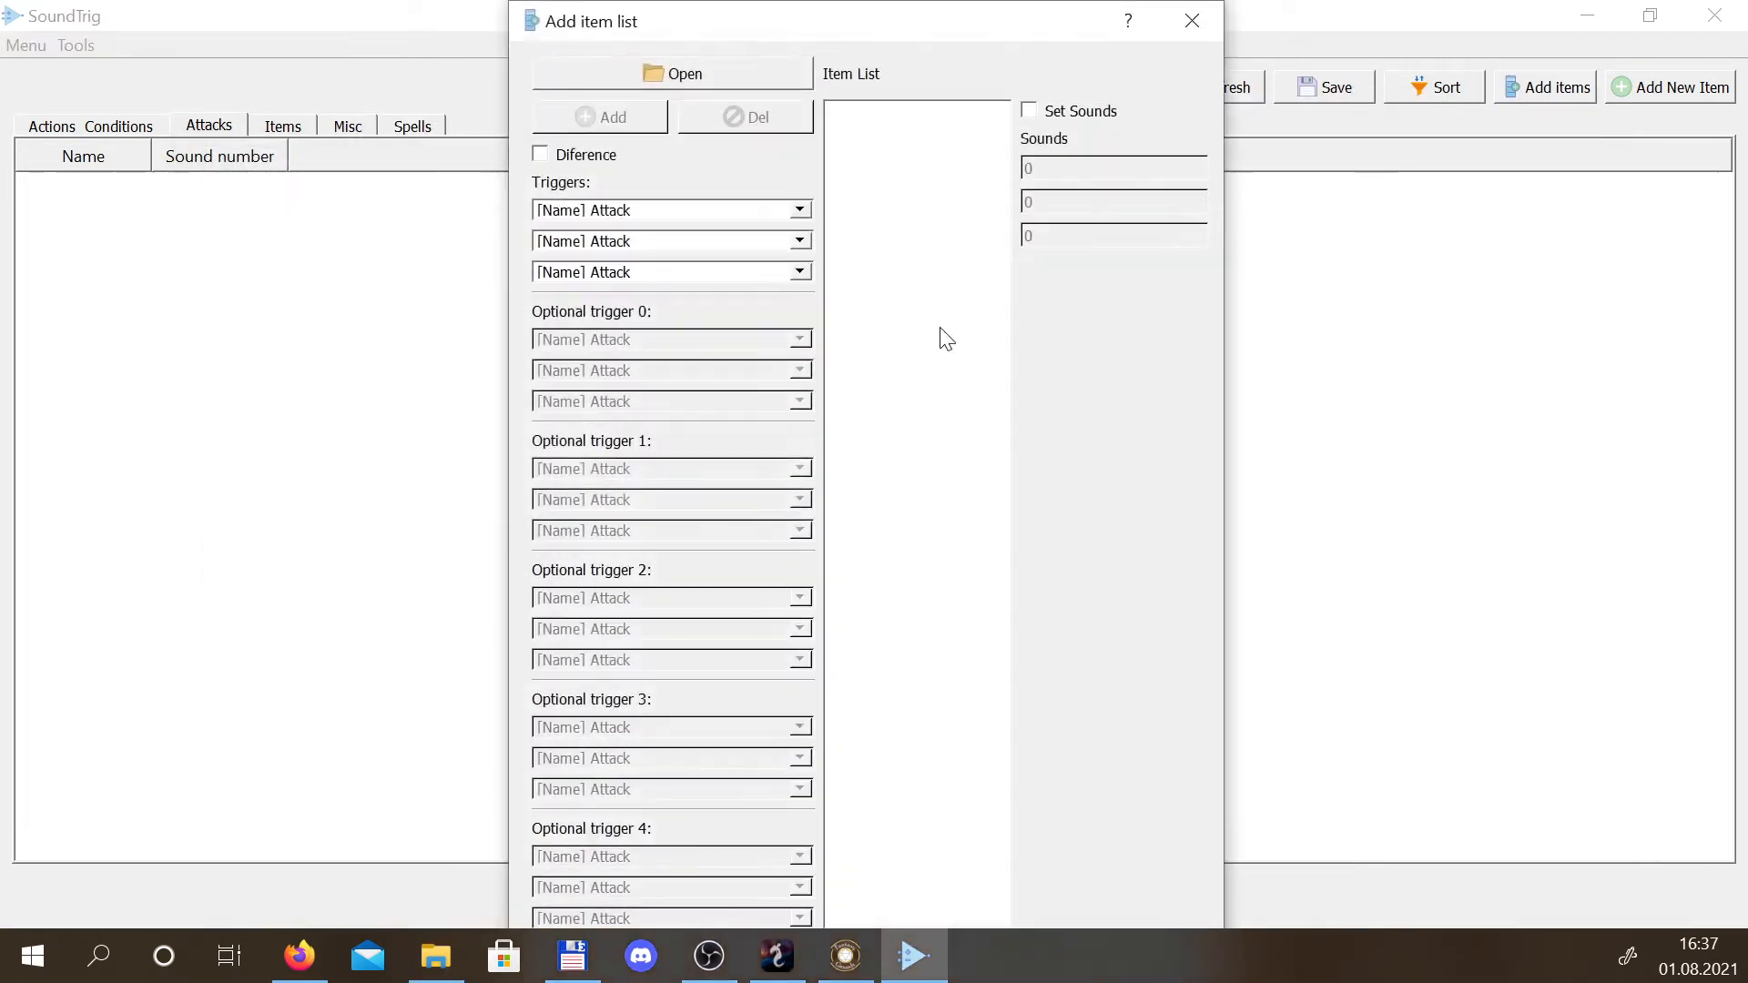
click(619, 211)
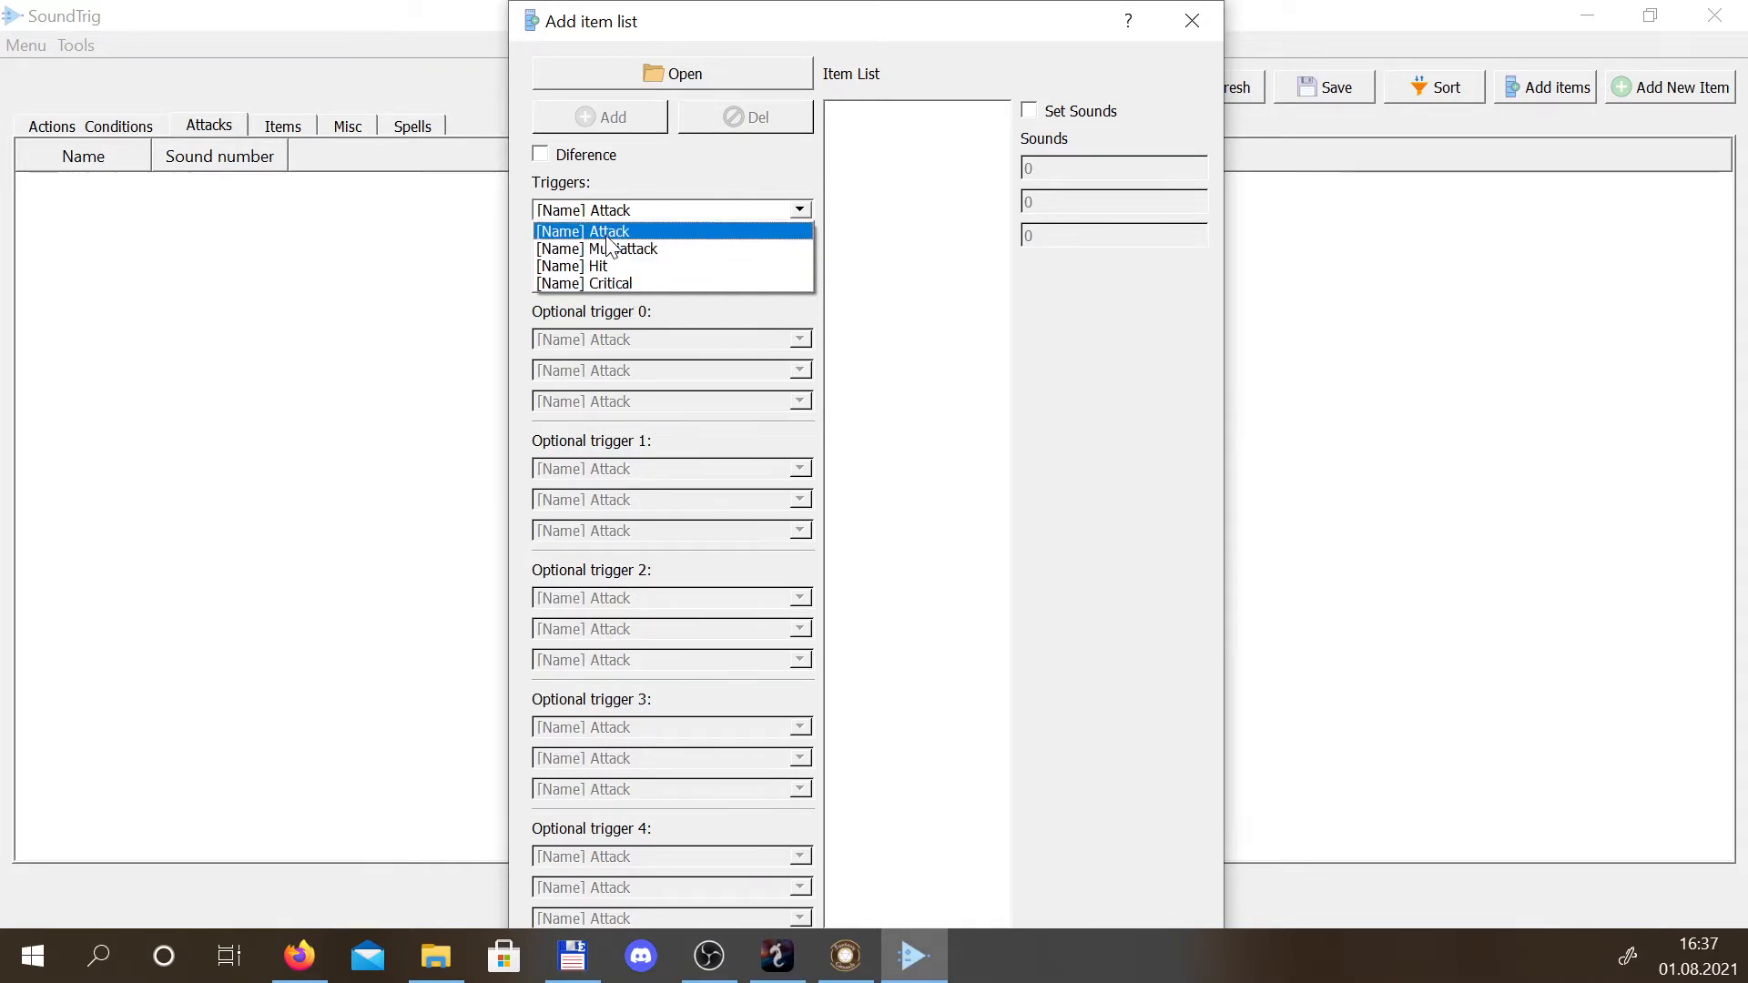
click(607, 233)
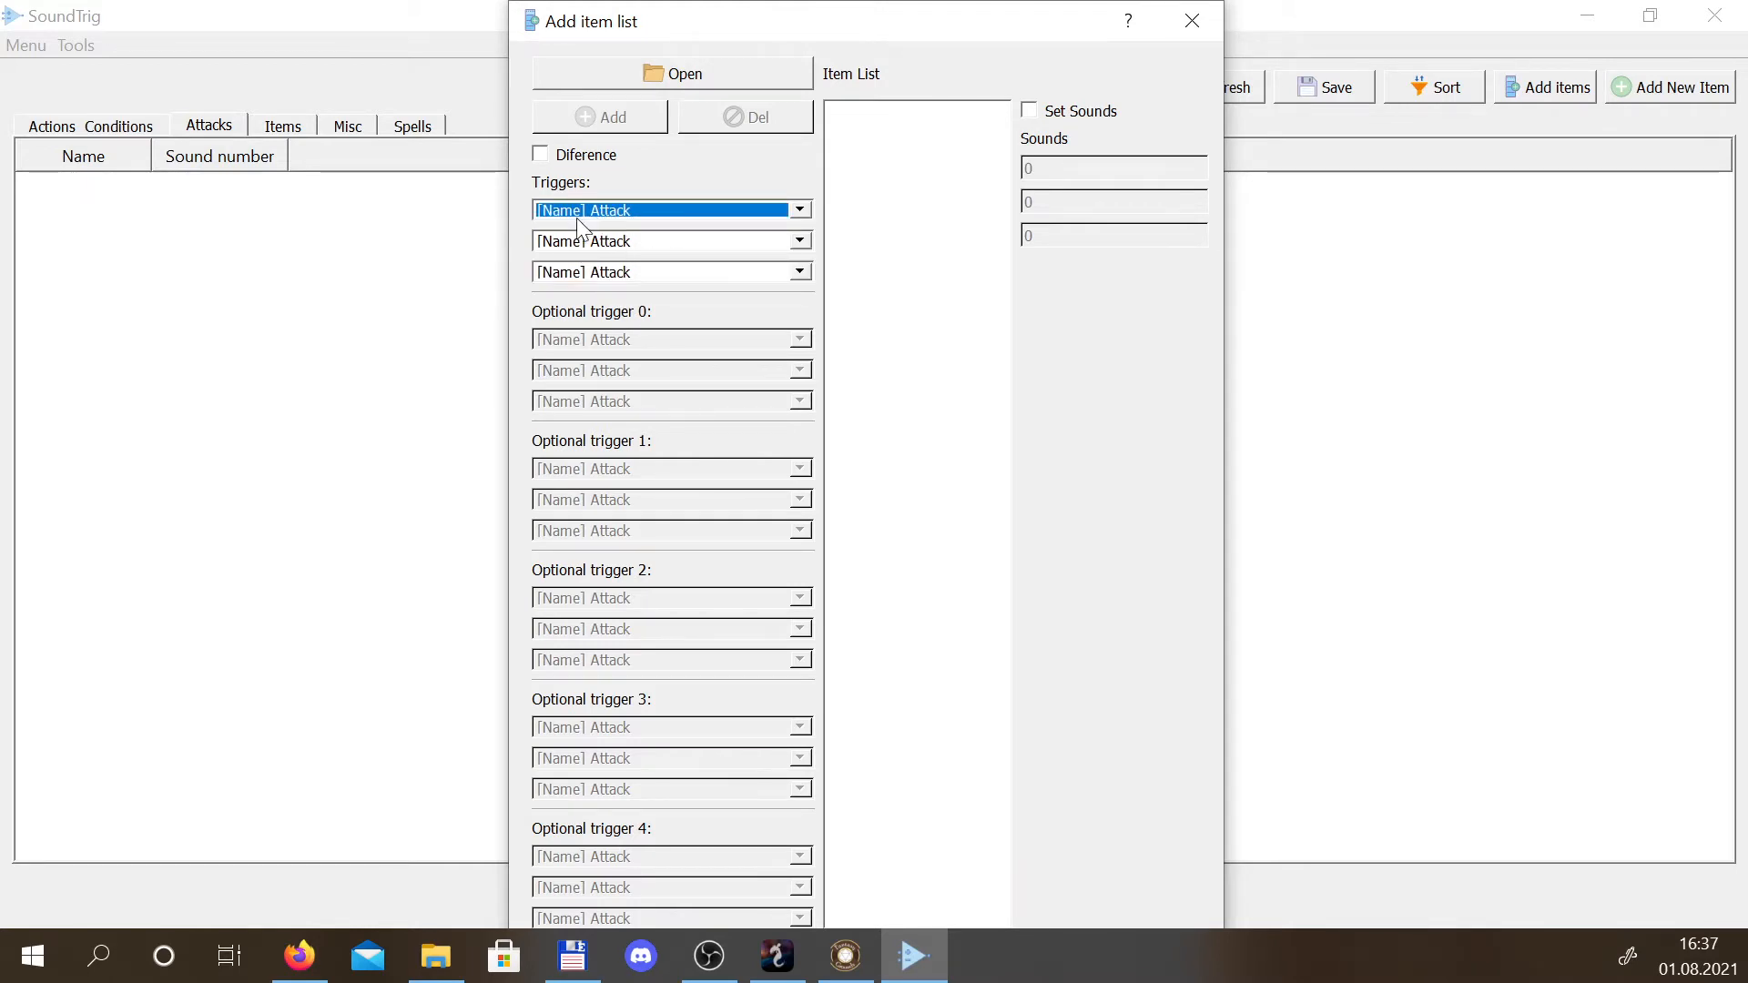
click(587, 240)
click(628, 292)
click(633, 269)
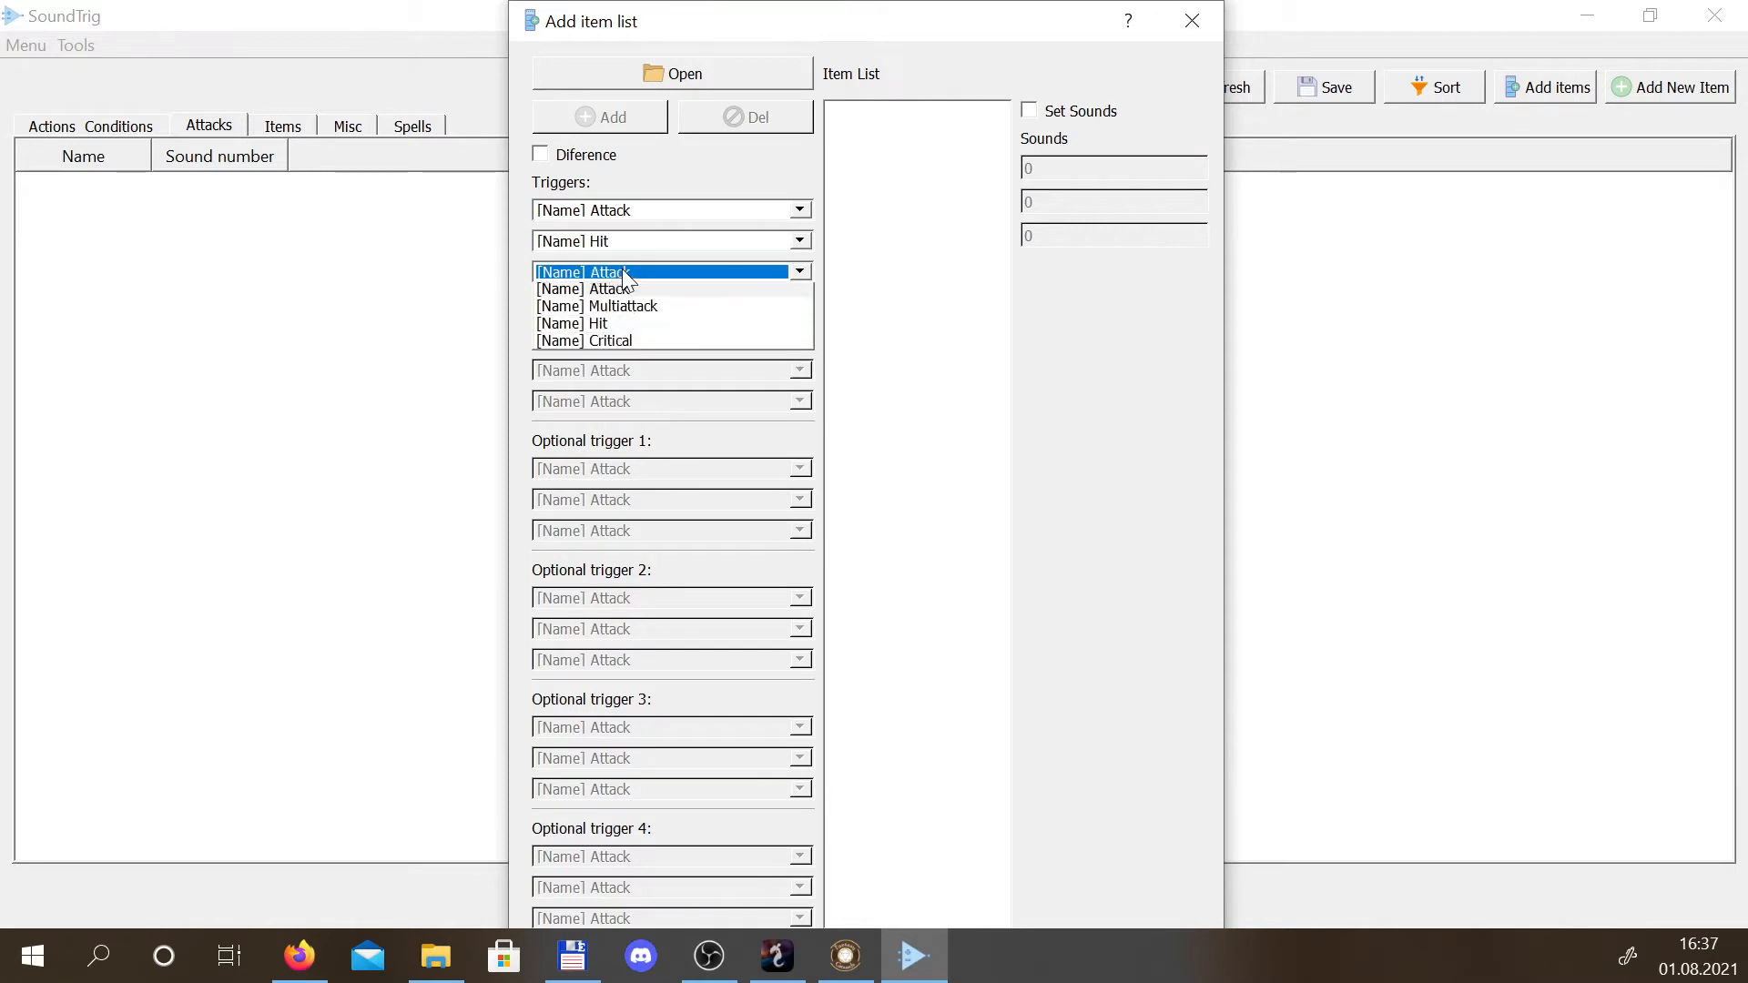
click(628, 340)
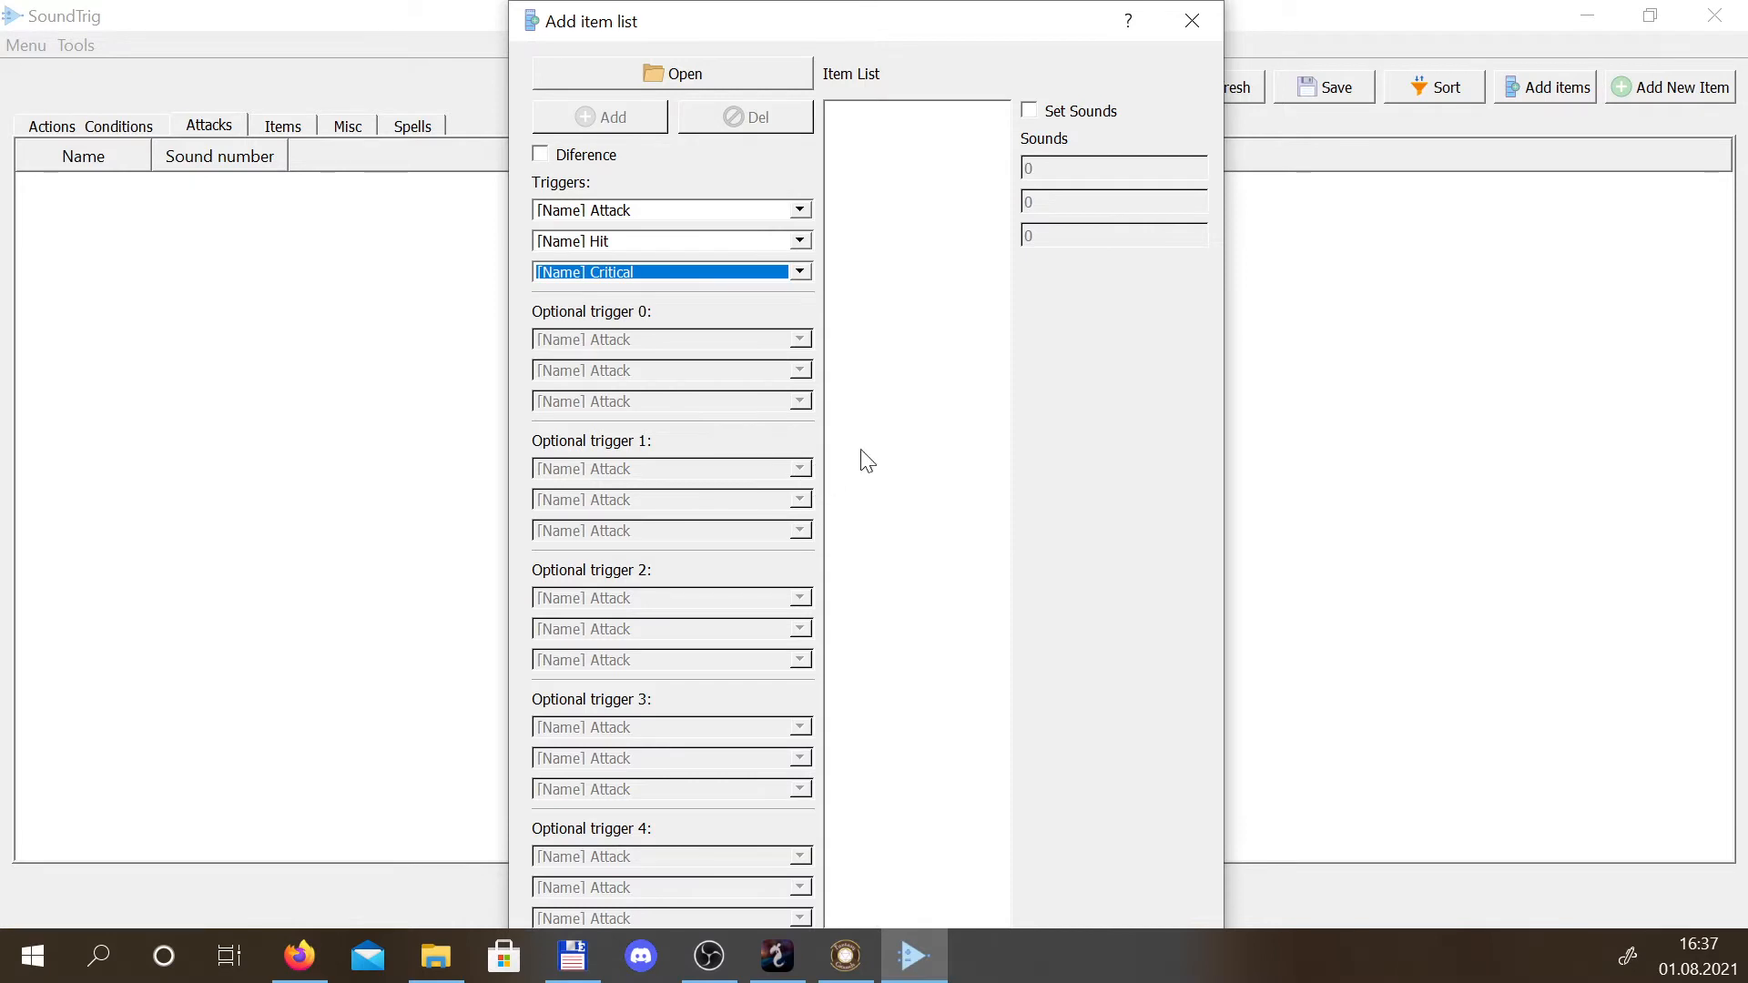
Switch to Syrinscape in the browser, open the Fighter - Male (Valeros) soundset and select the Longsword slash element
click(301, 956)
click(393, 36)
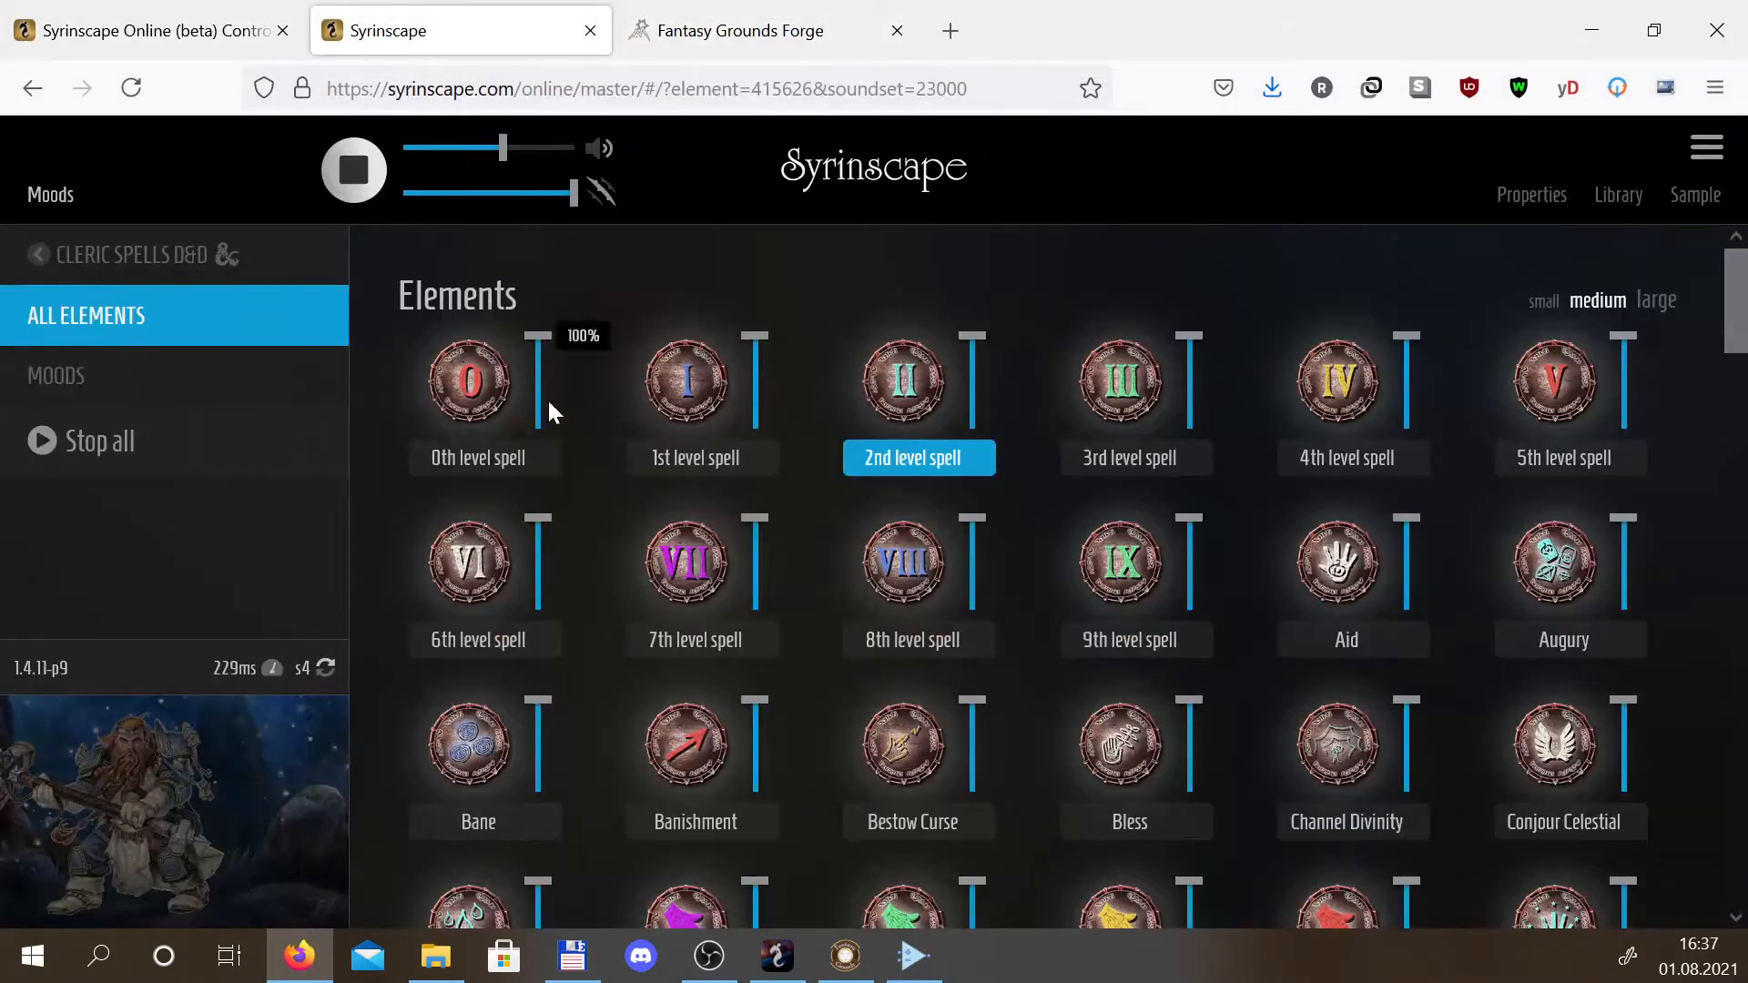
click(136, 254)
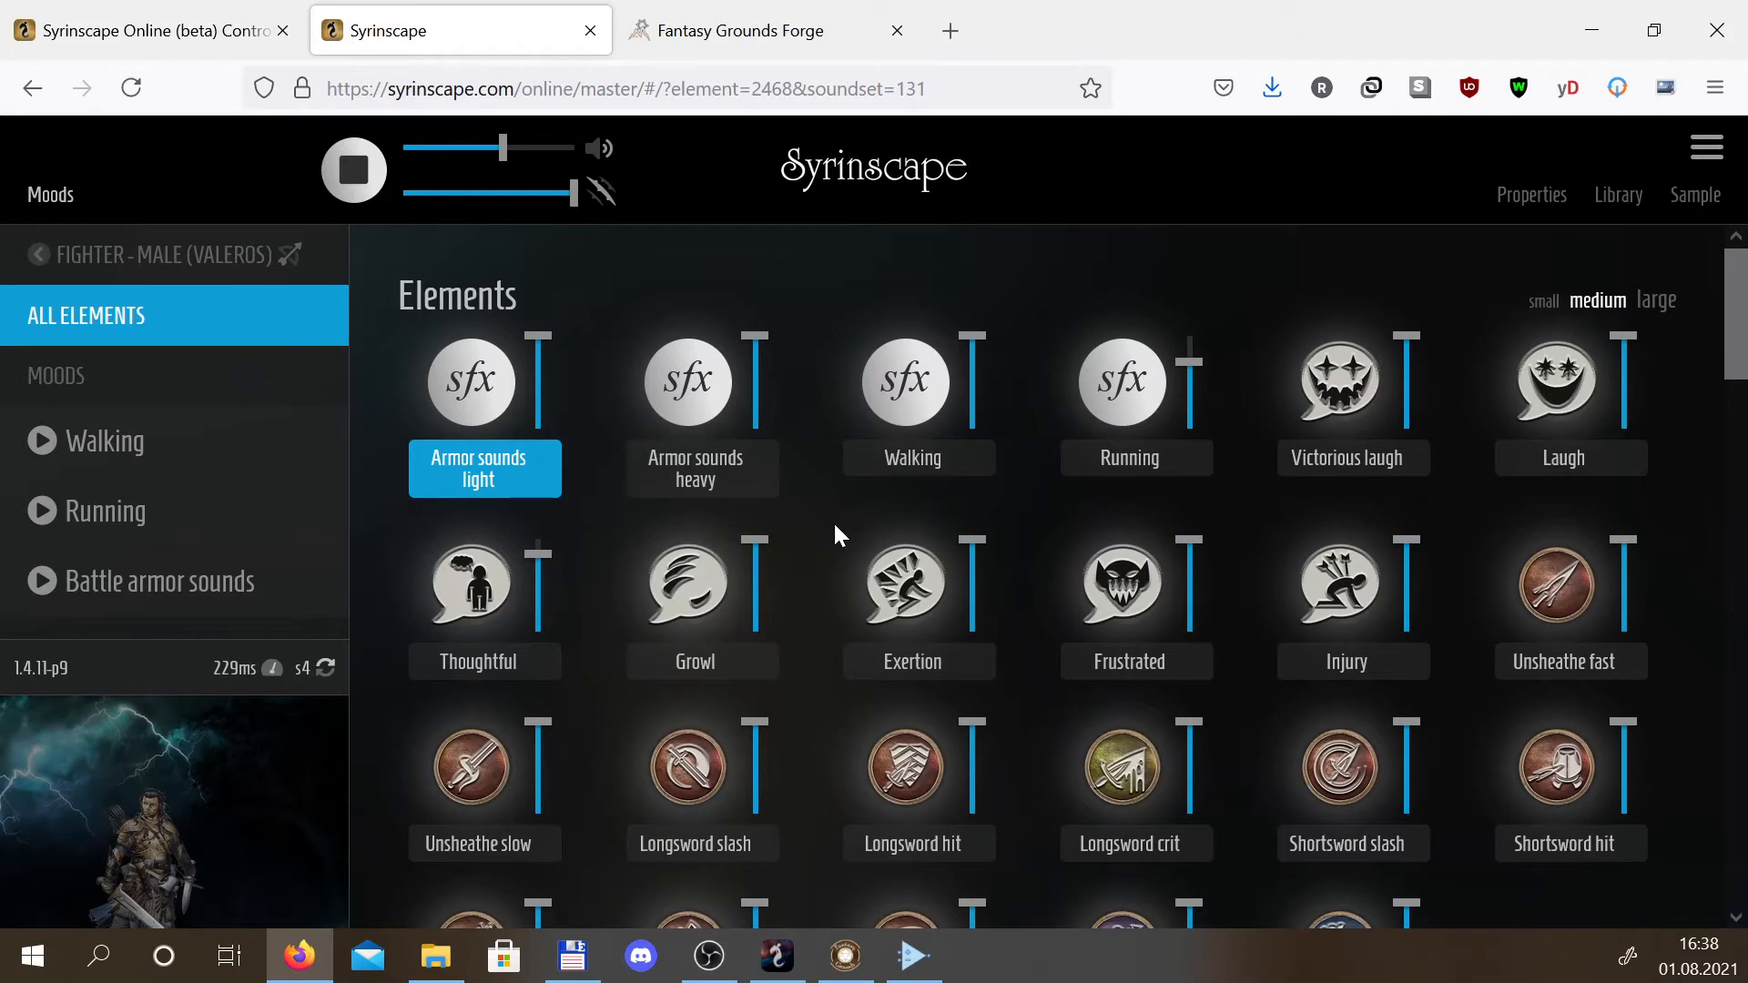
scroll(836, 536, down, 5)
scroll(835, 532, up, 2)
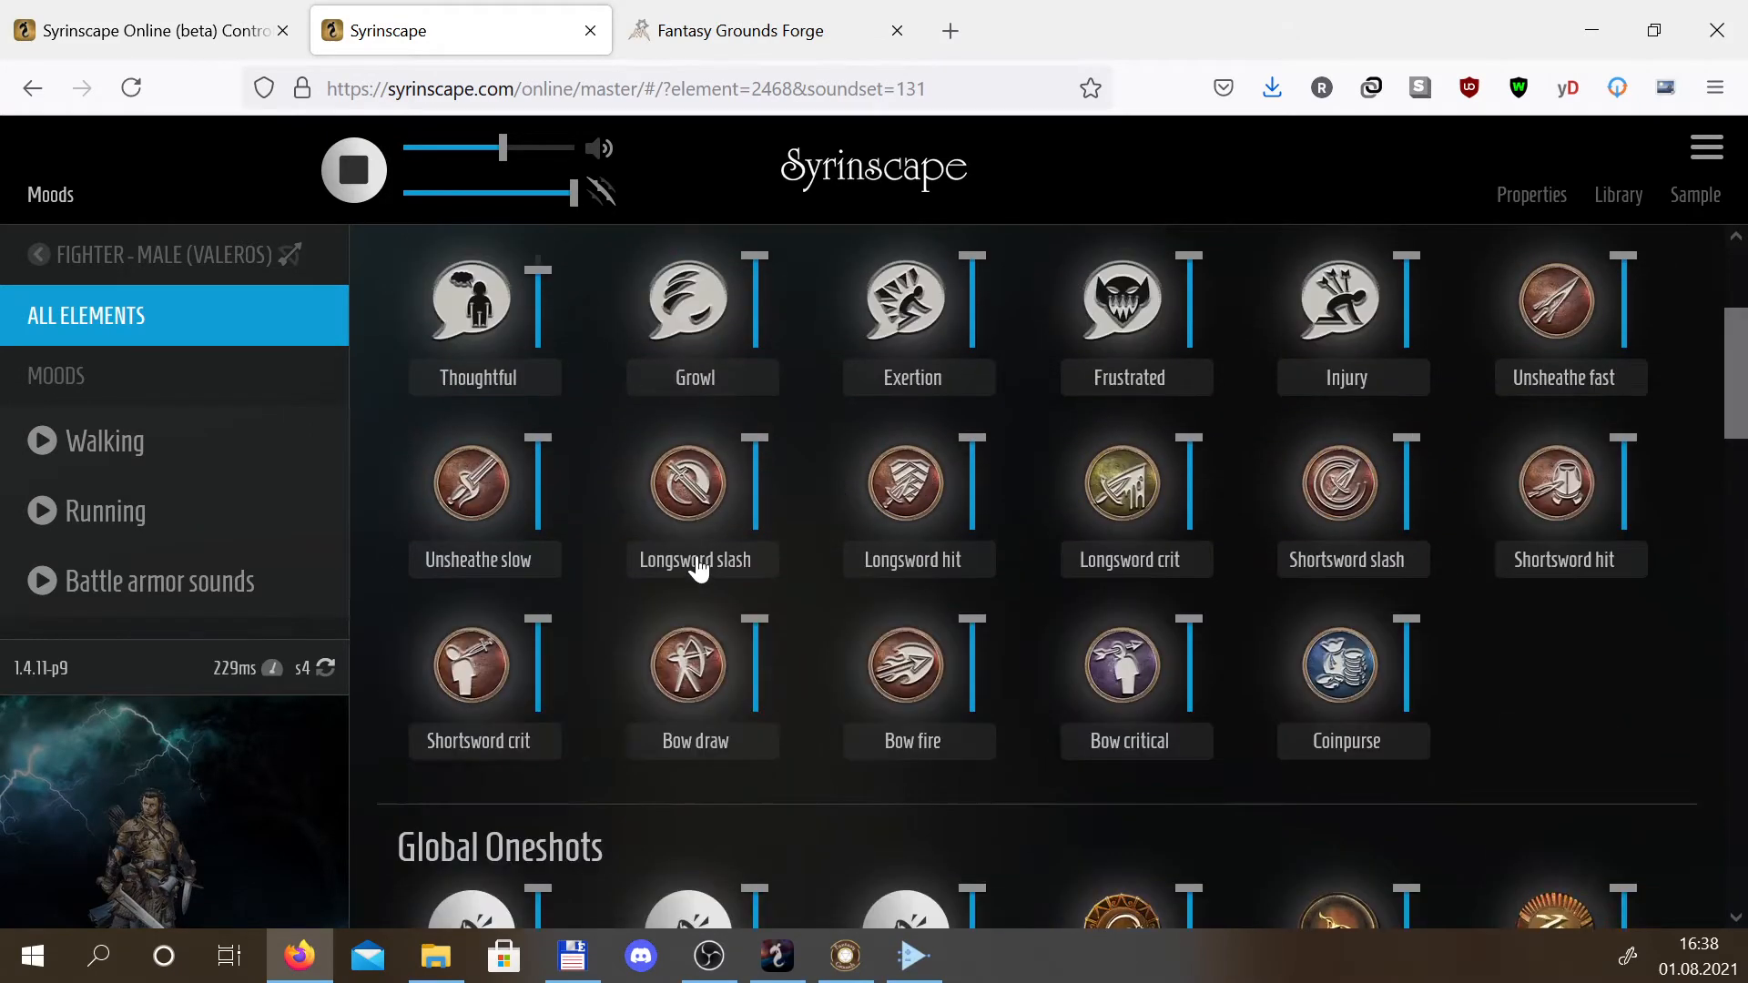
click(703, 508)
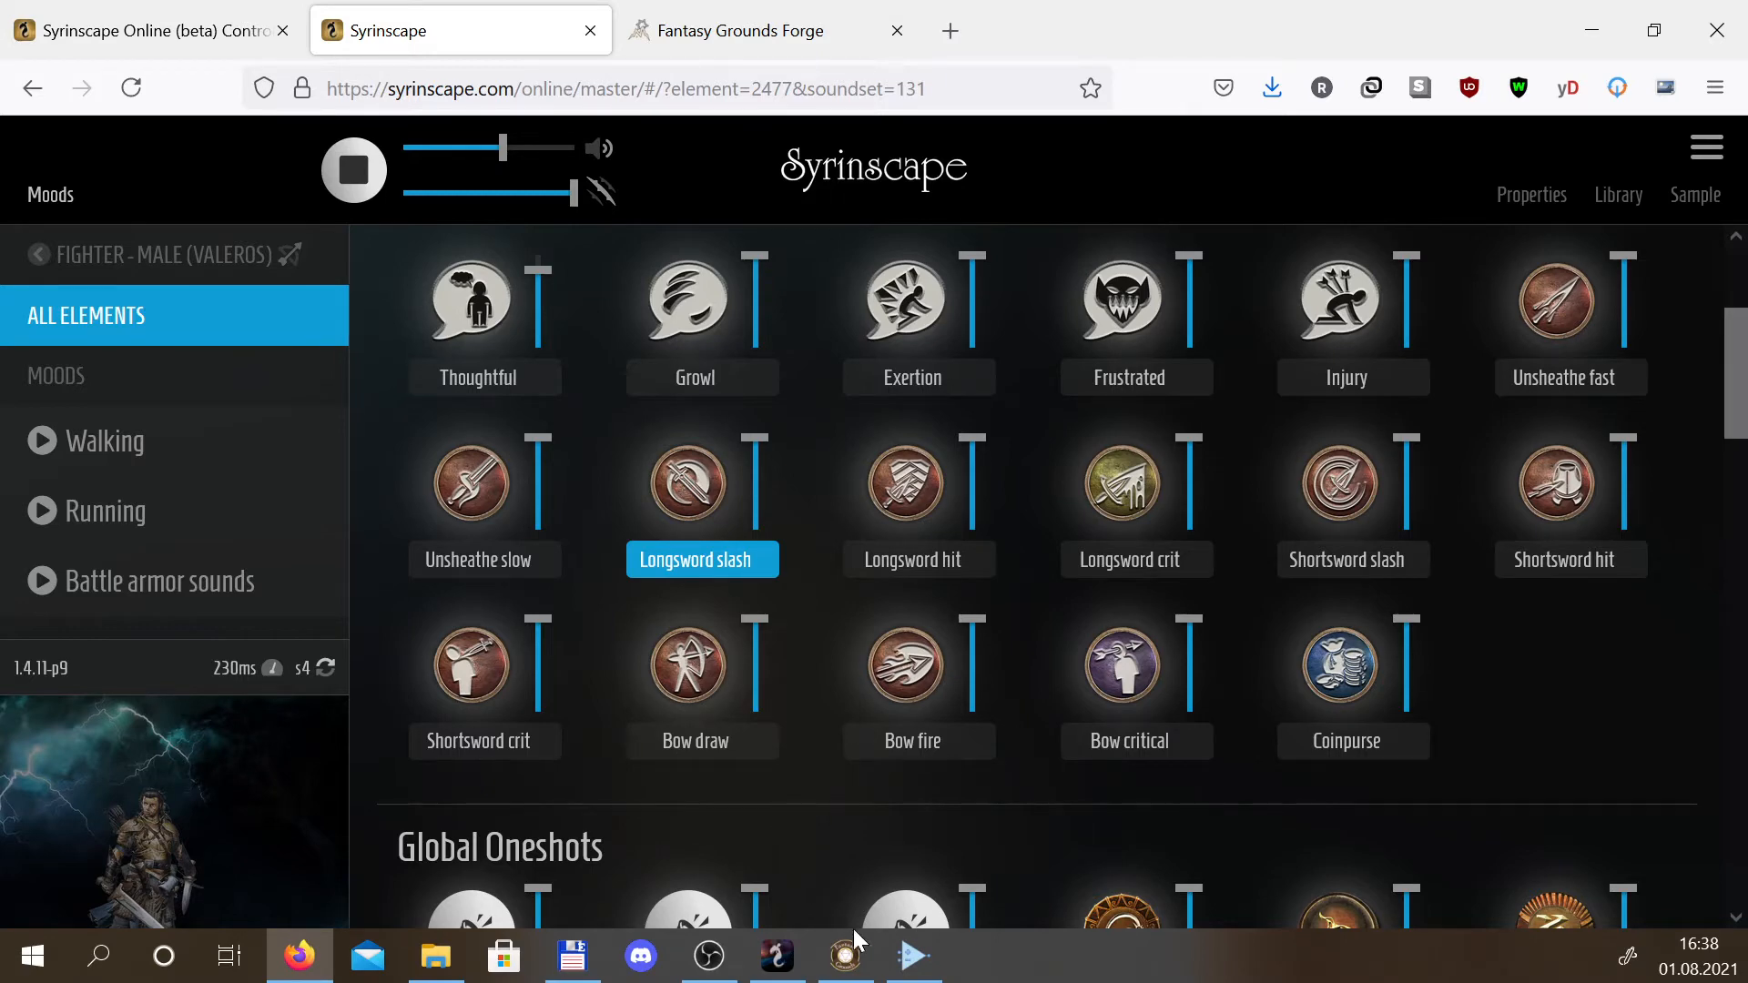
Back in SoundTrig, enable Set Sounds and set the first sound to 2477
click(913, 956)
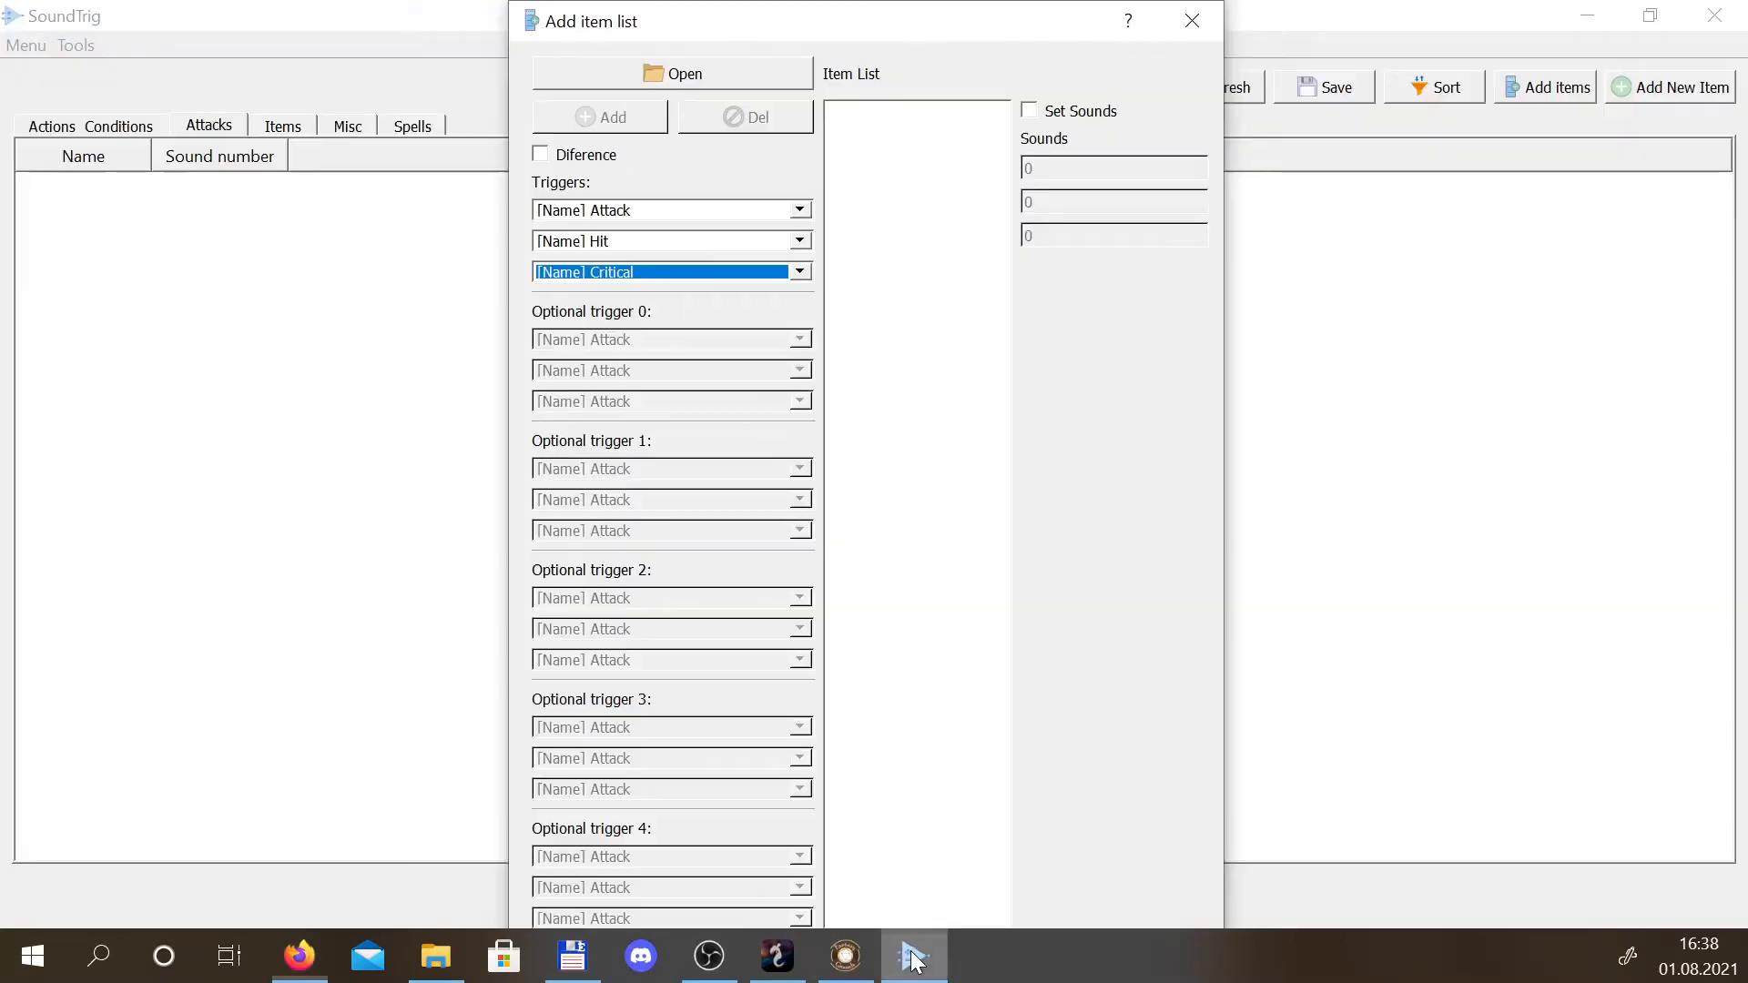
click(1027, 113)
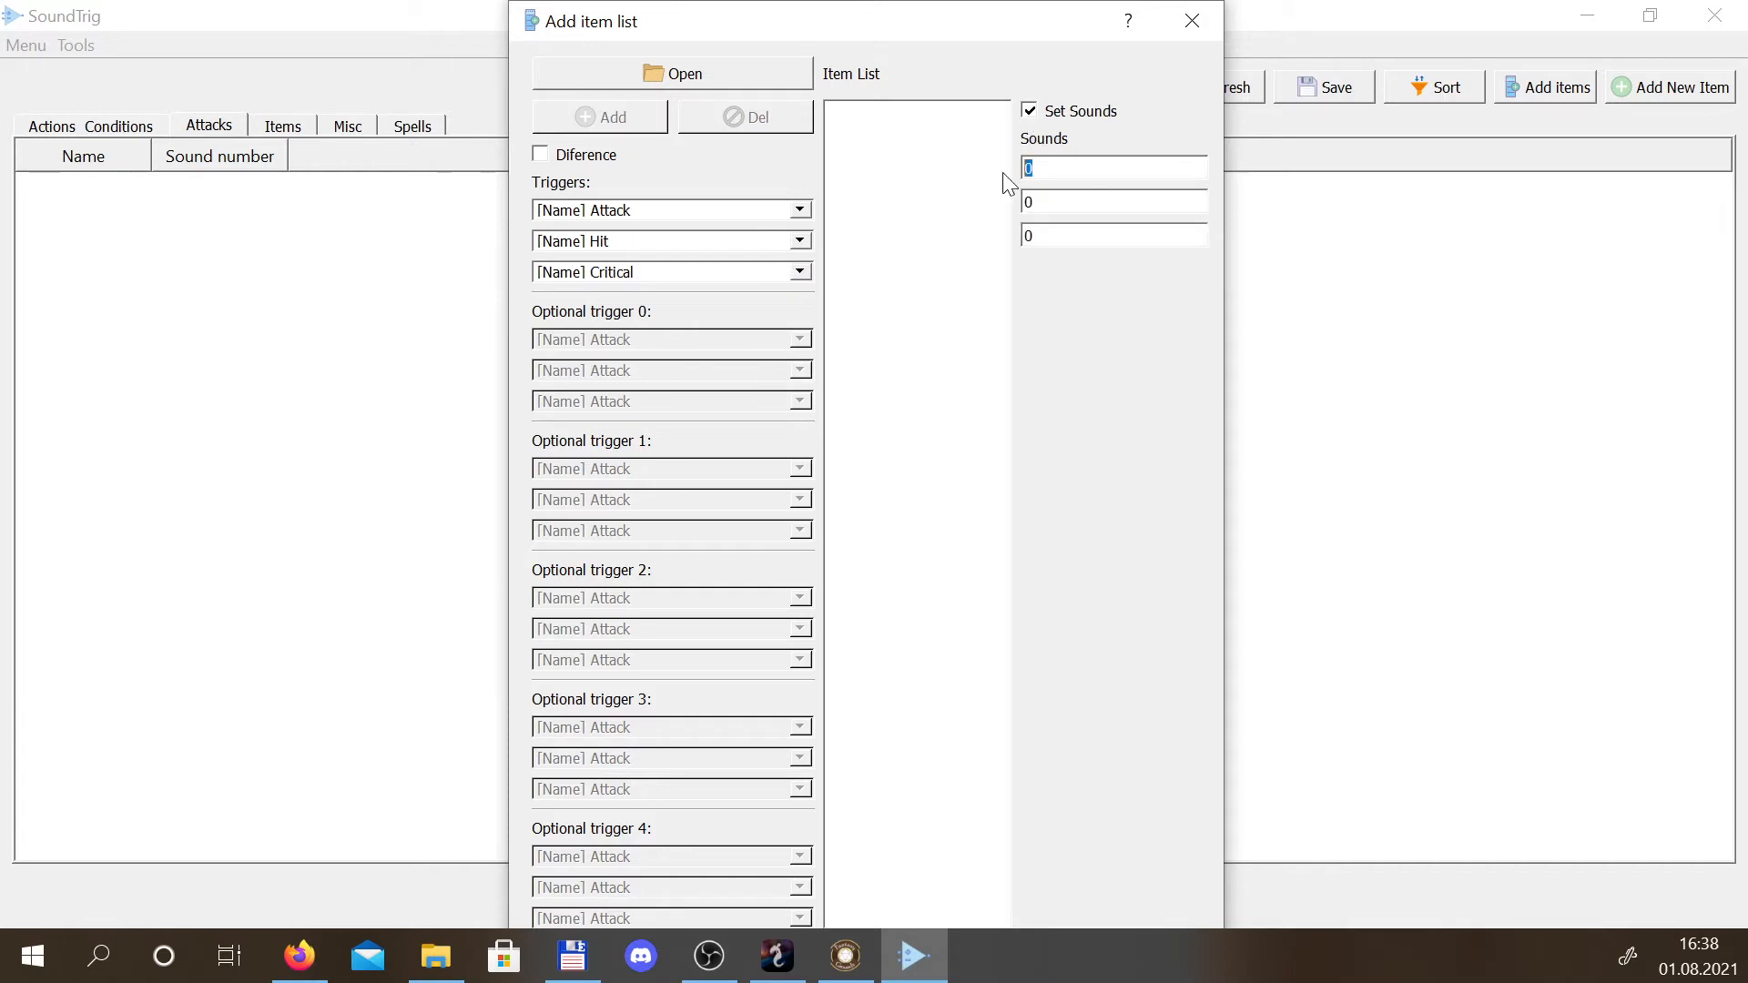
text(24)
Copy the Longsword hit element number 2782 from Syrinscape's address and paste it as the sound for the Hit trigger
key(alt+Tab)
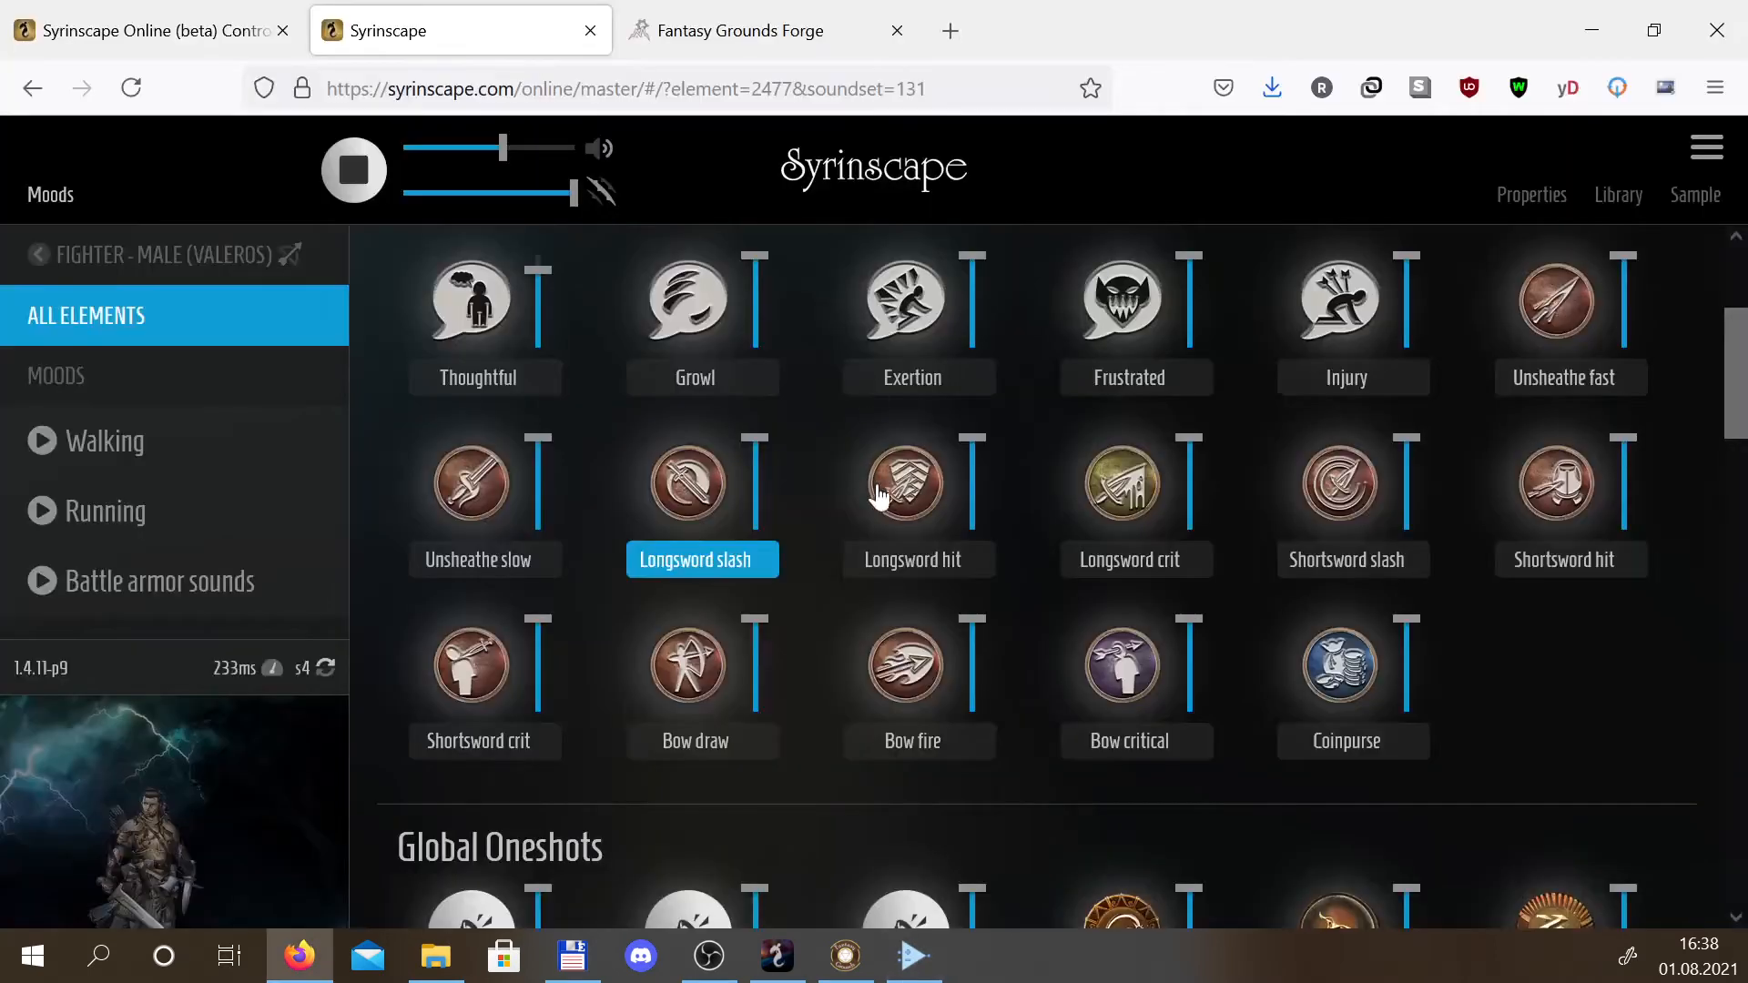
click(913, 574)
drag(752, 89, 782, 89)
key(ctrl+c)
key(alt+Tab)
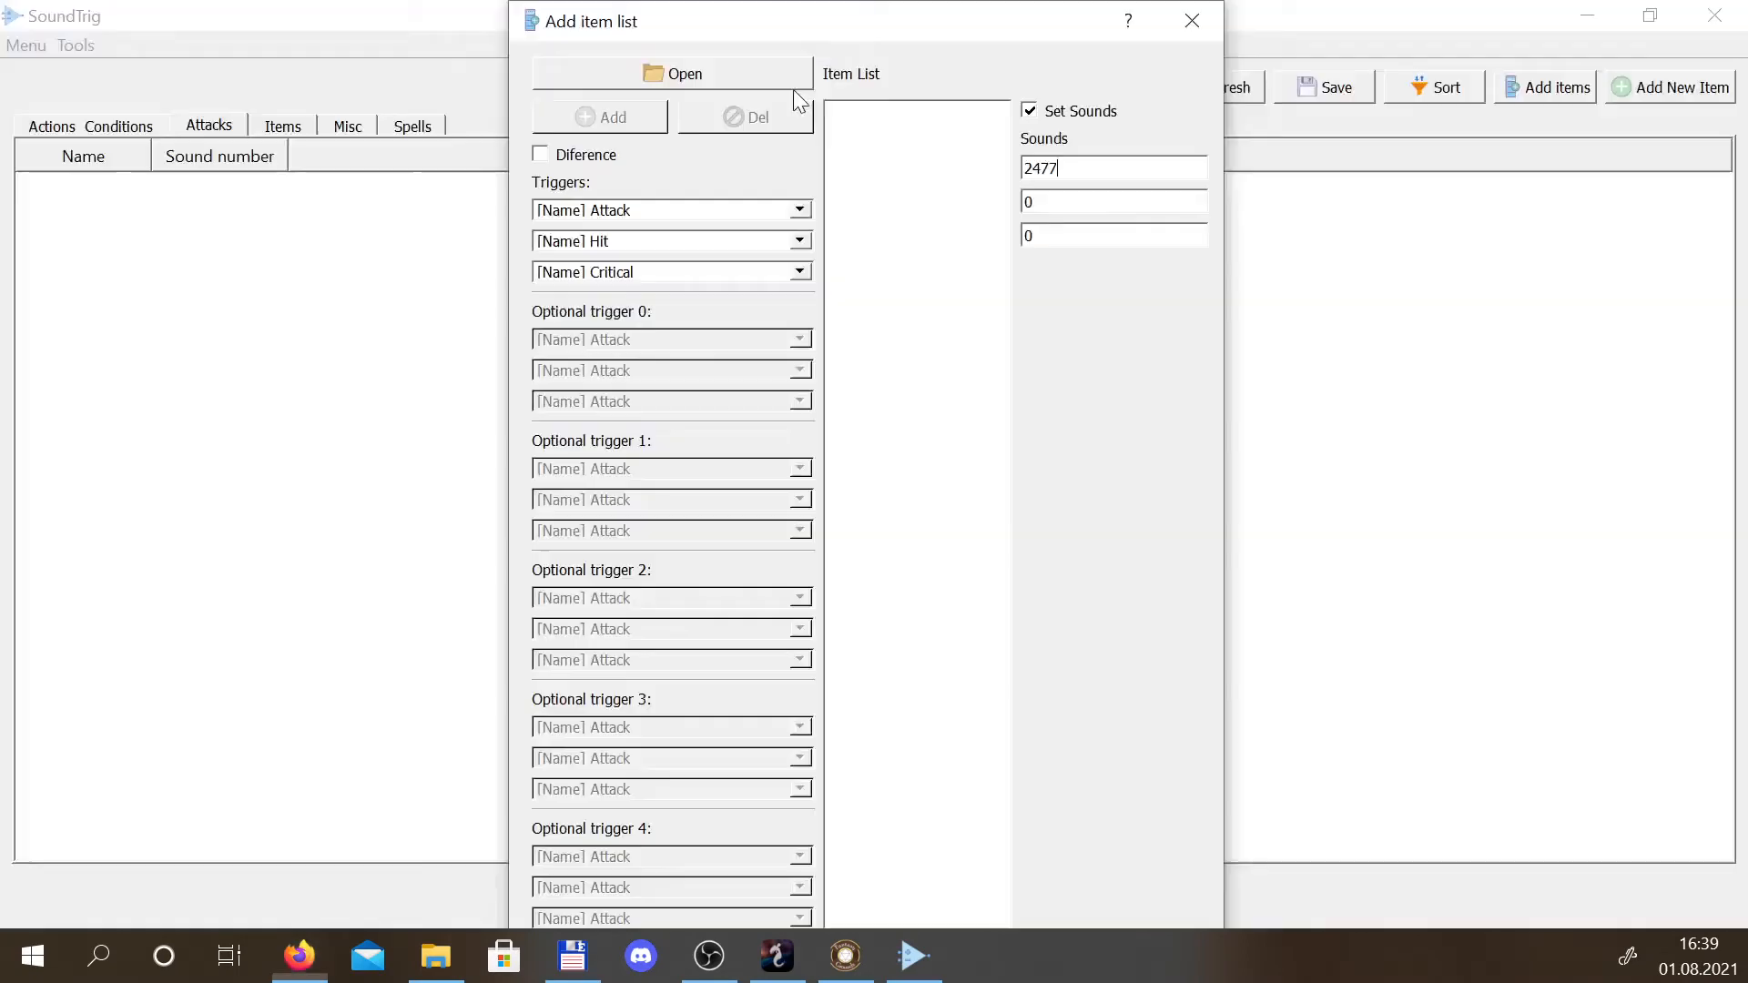
key(shift+Left)
key(shift+Left)
key(shift+Left)
key(shift+Left)
key(shift+Left)
key(ctrl+v)
Copy the Longsword crit element number 2781 from Syrinscape's address and paste it as the sound for SoundTrig's Critical trigger
key(alt+Tab)
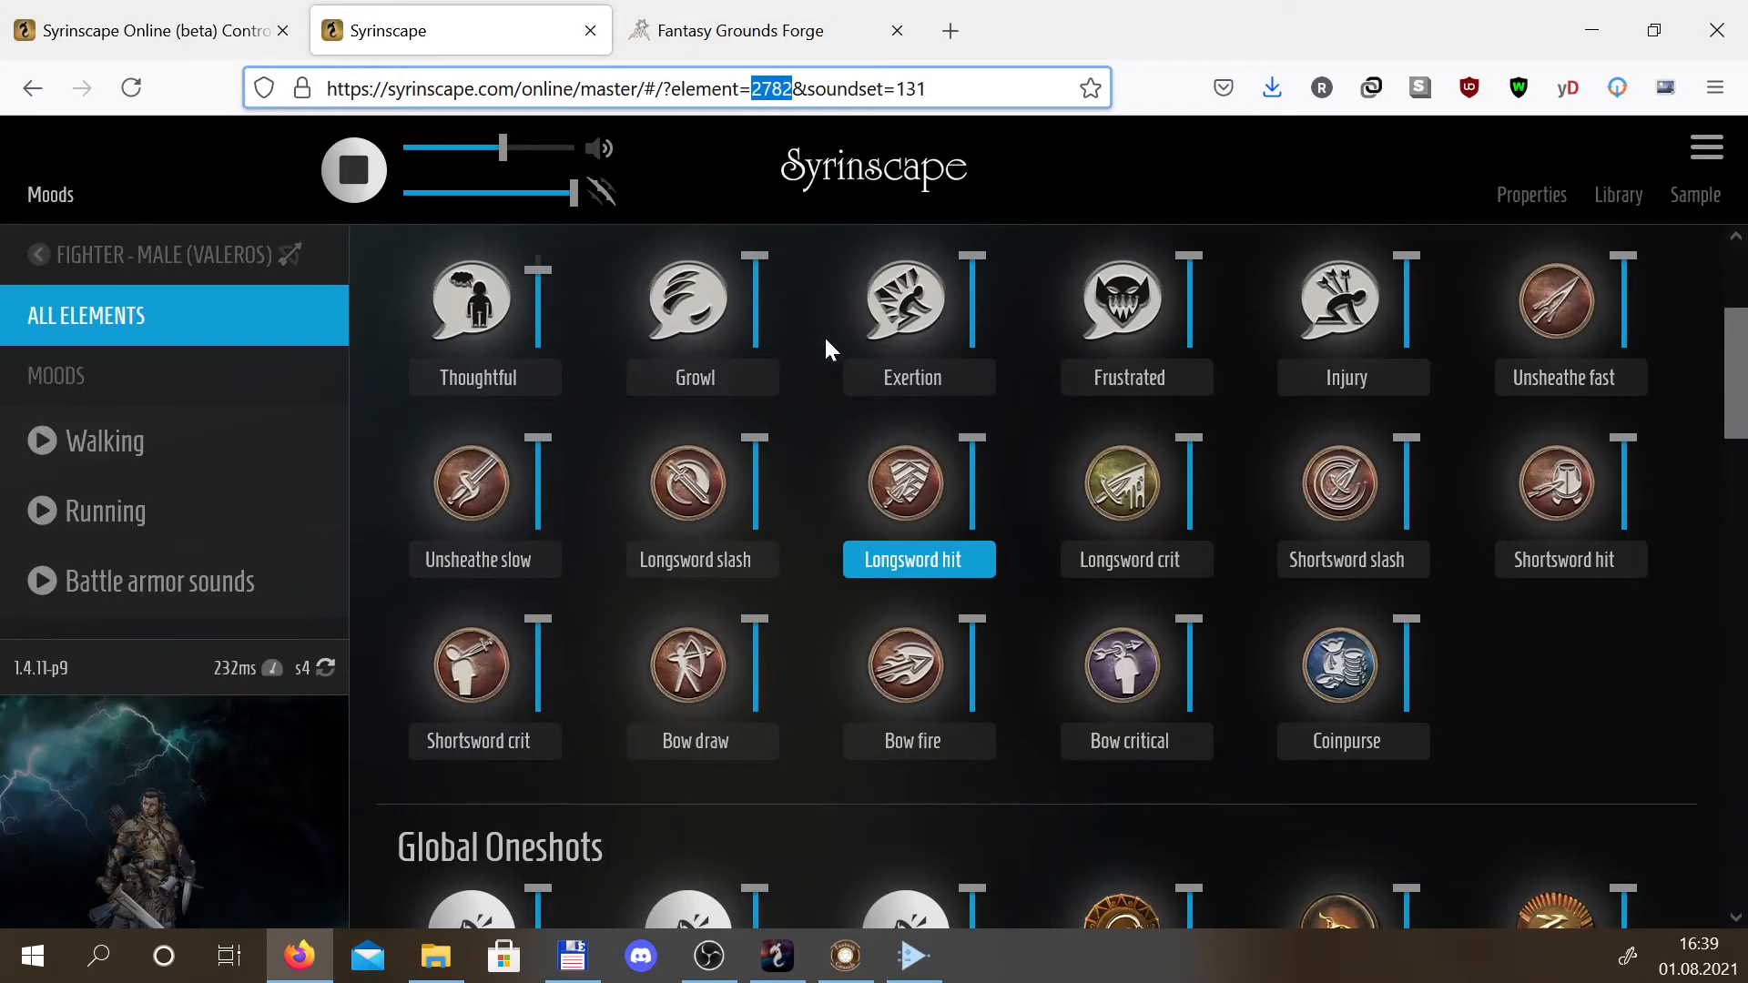
click(1123, 561)
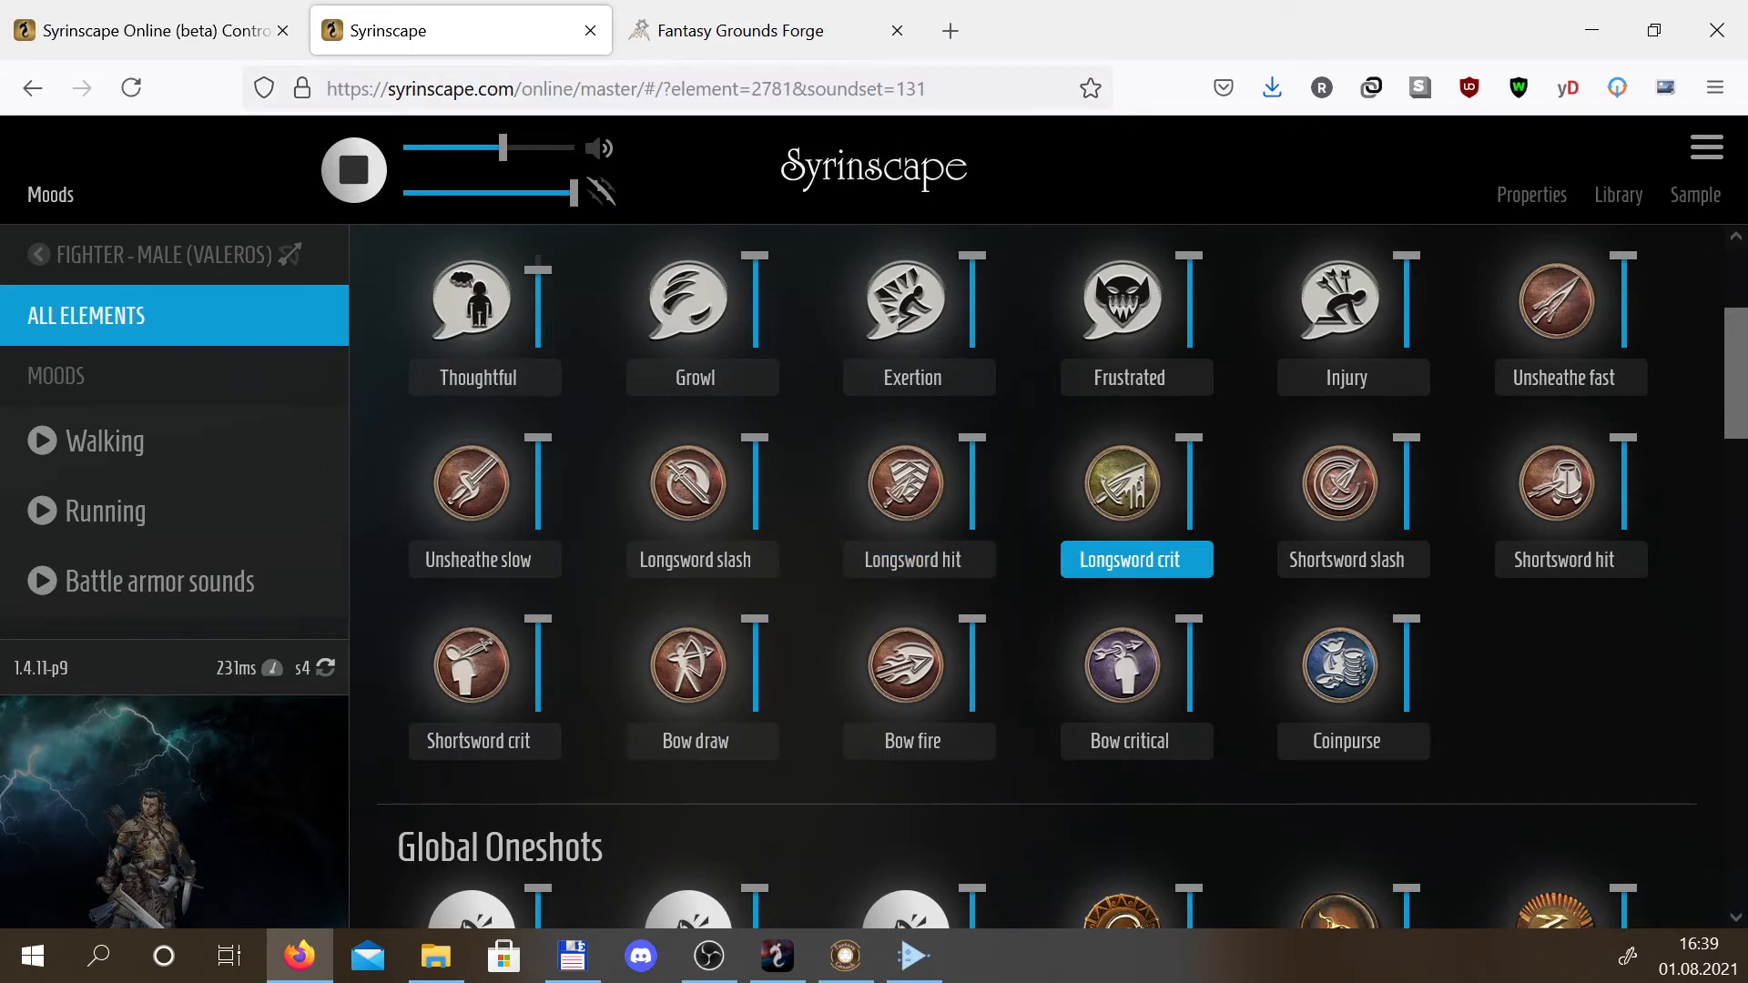
click(757, 89)
click(764, 89)
double_click(768, 89)
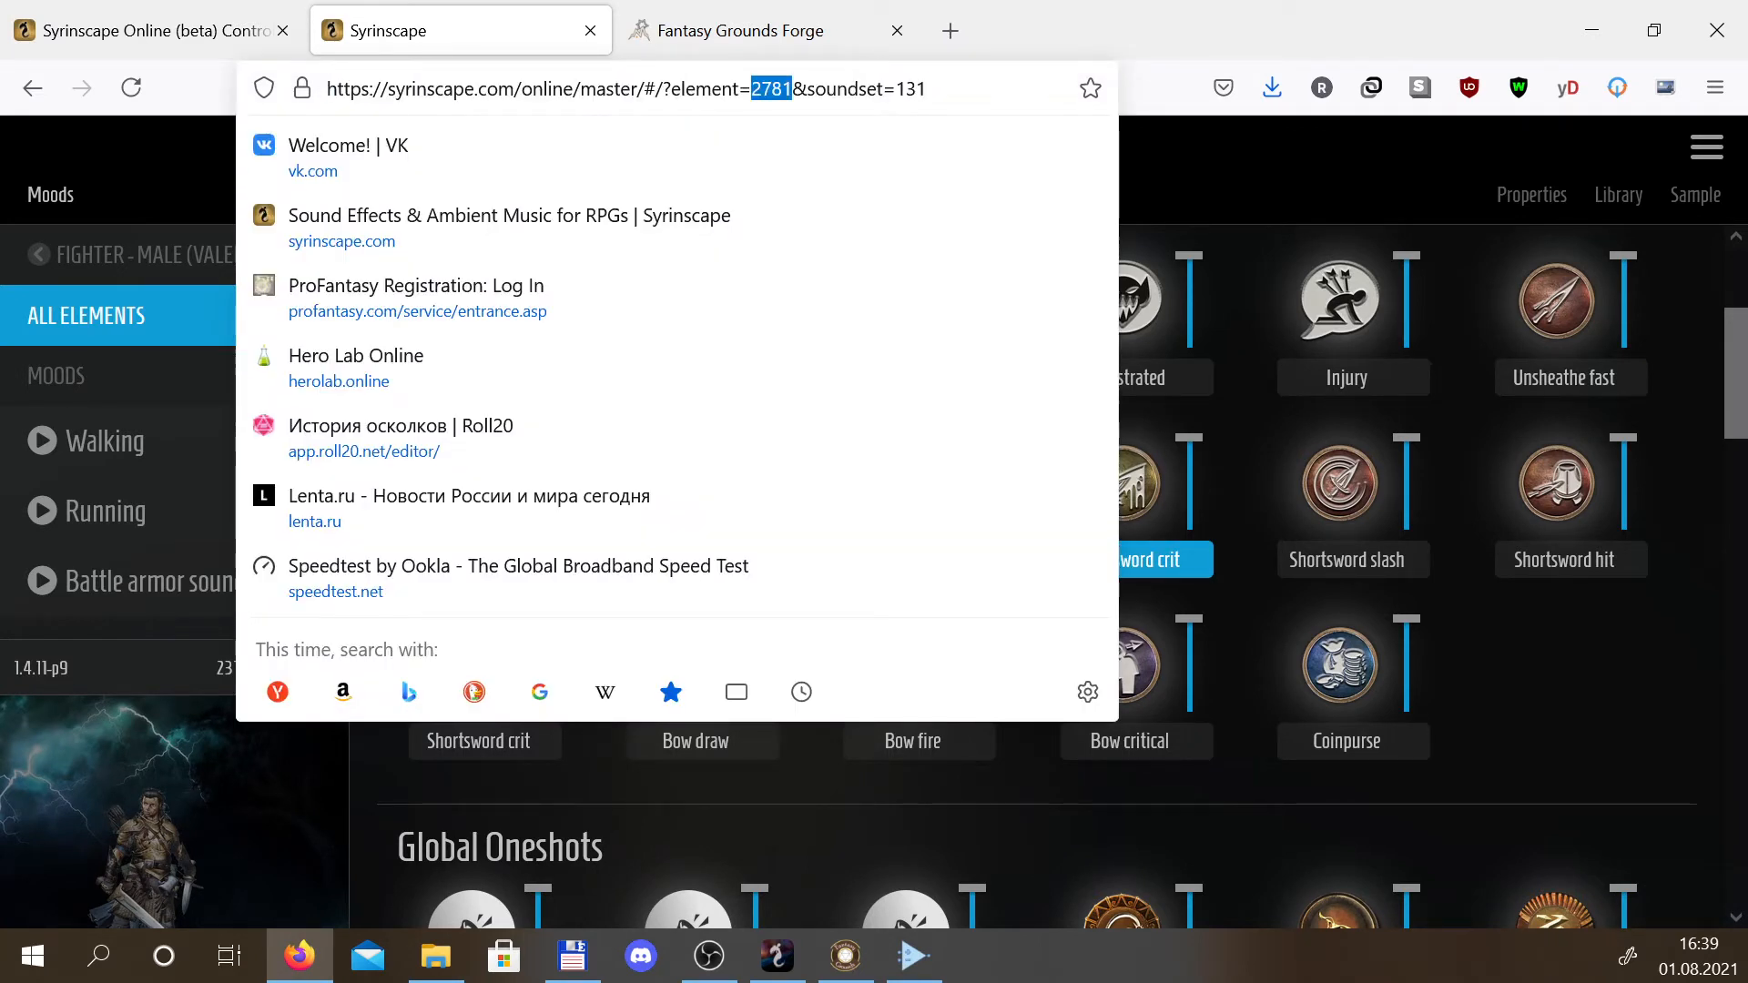
key(alt+Tab)
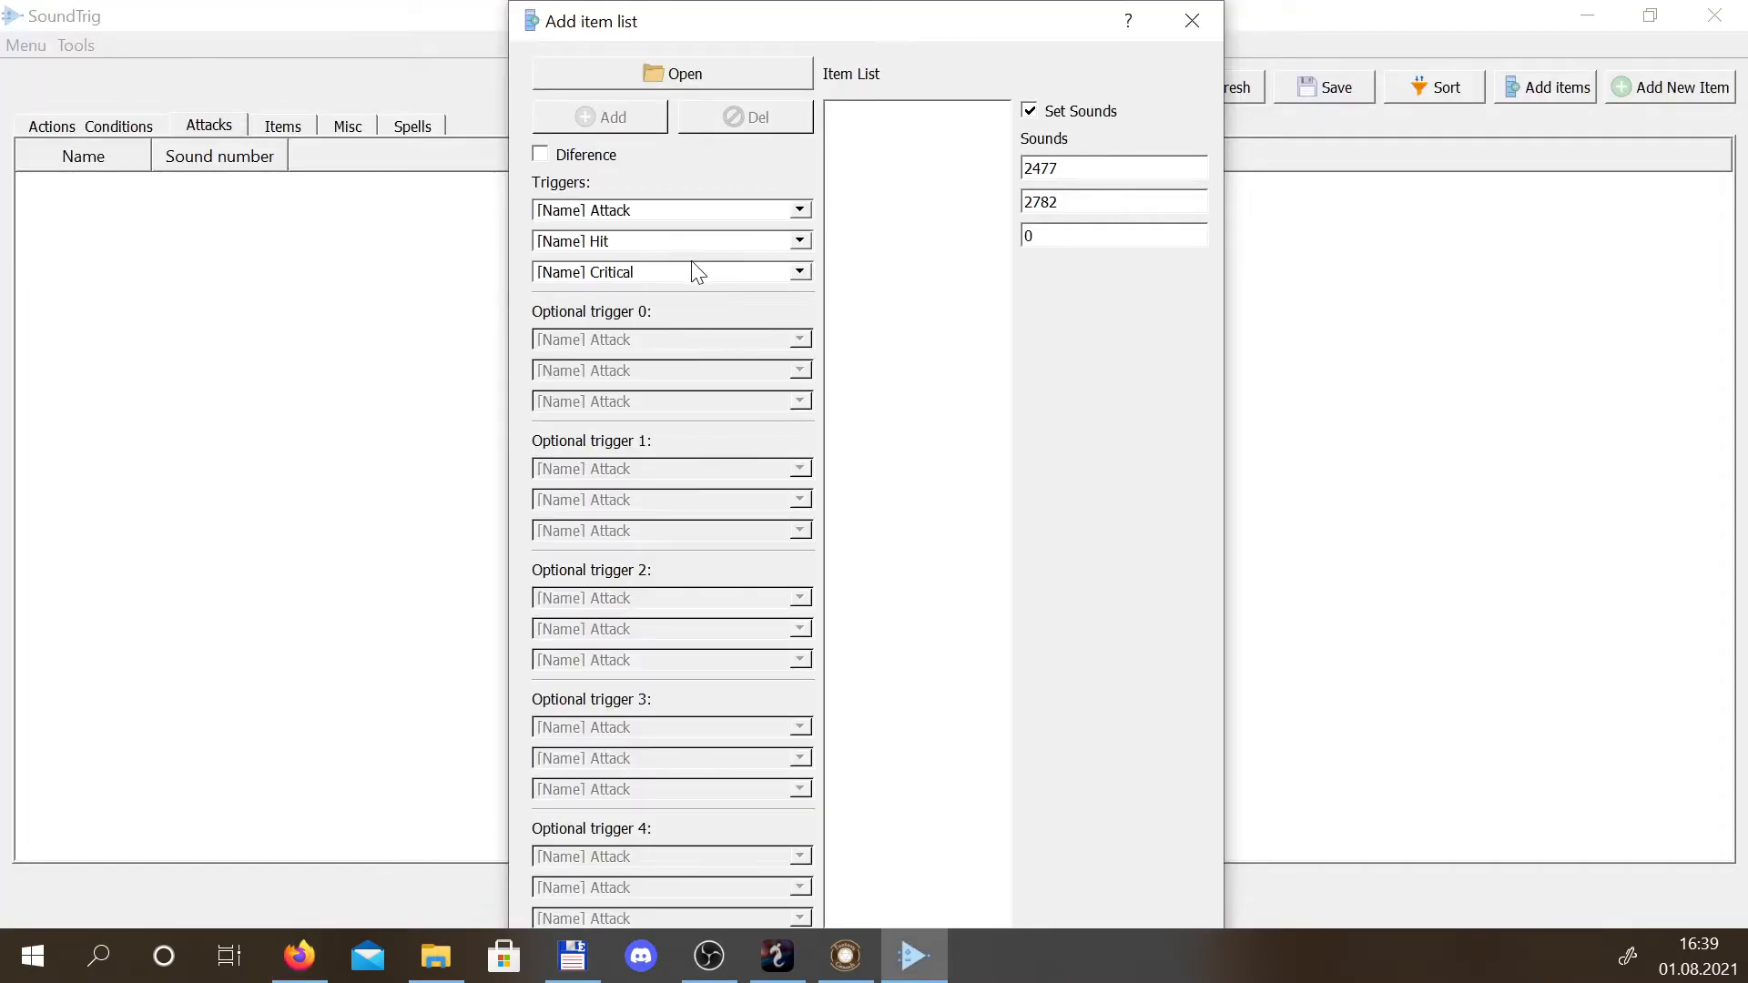
key(ctrl+v)
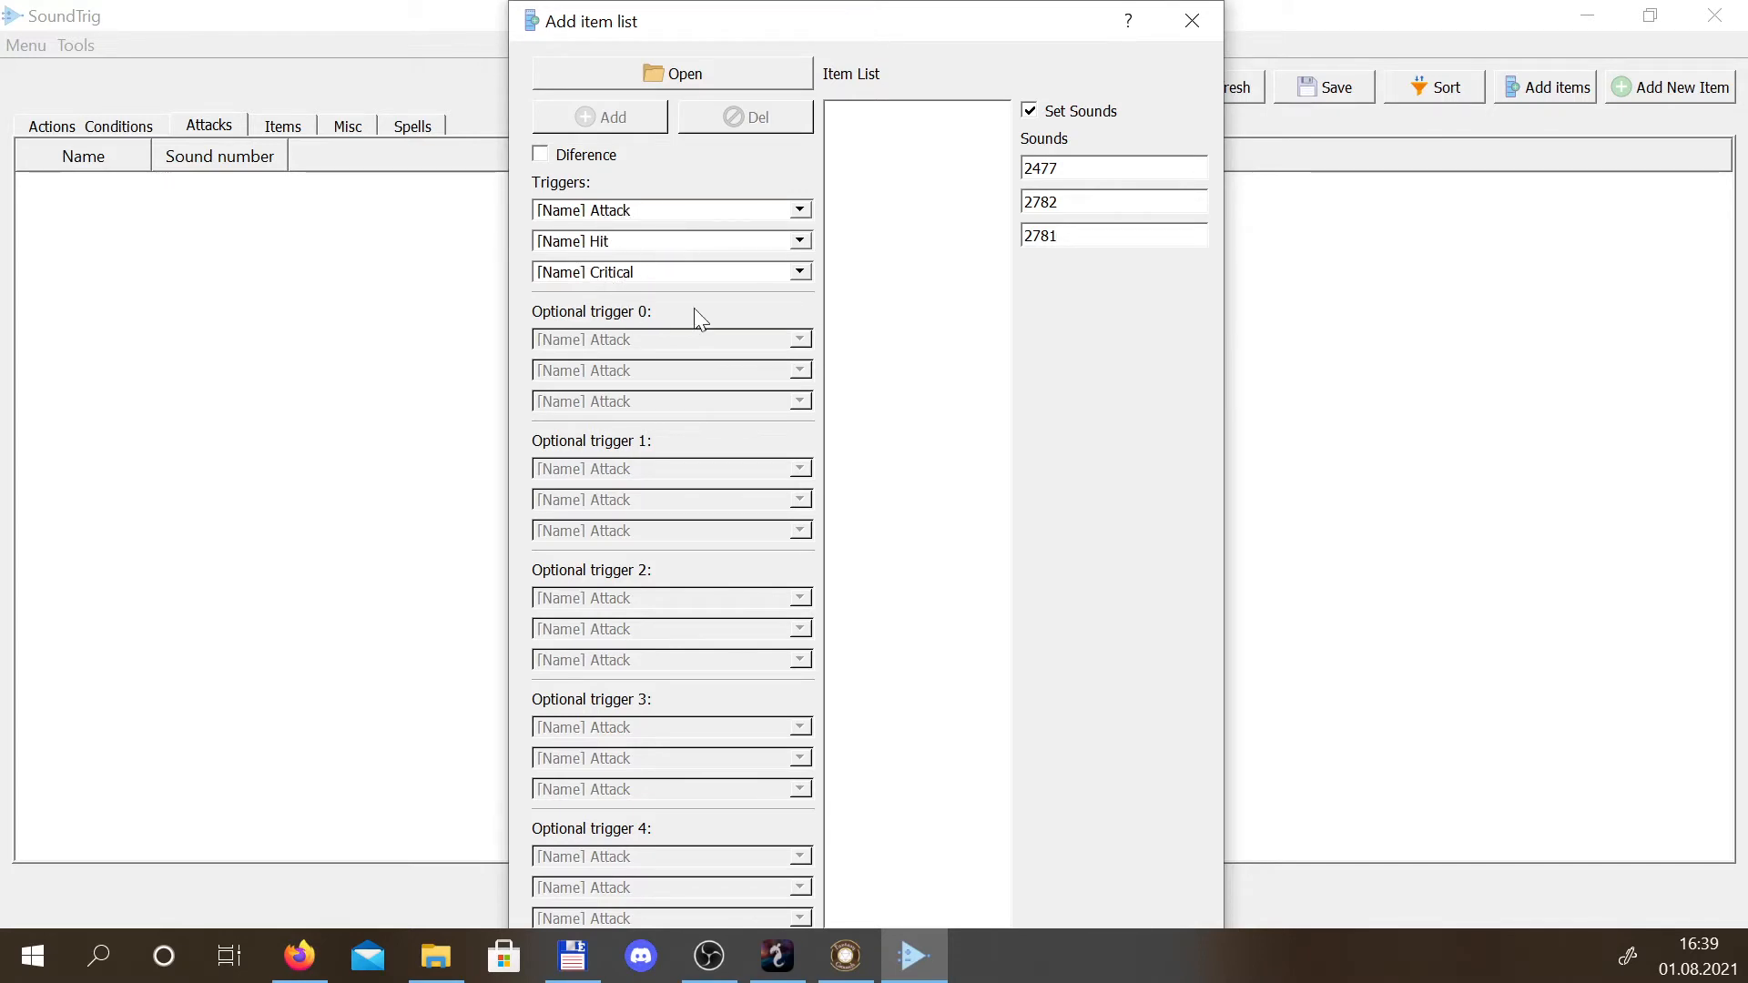
Load pf2weapons.txt from the SounTrig folder as the item list and add its weapons to Attacks
click(665, 77)
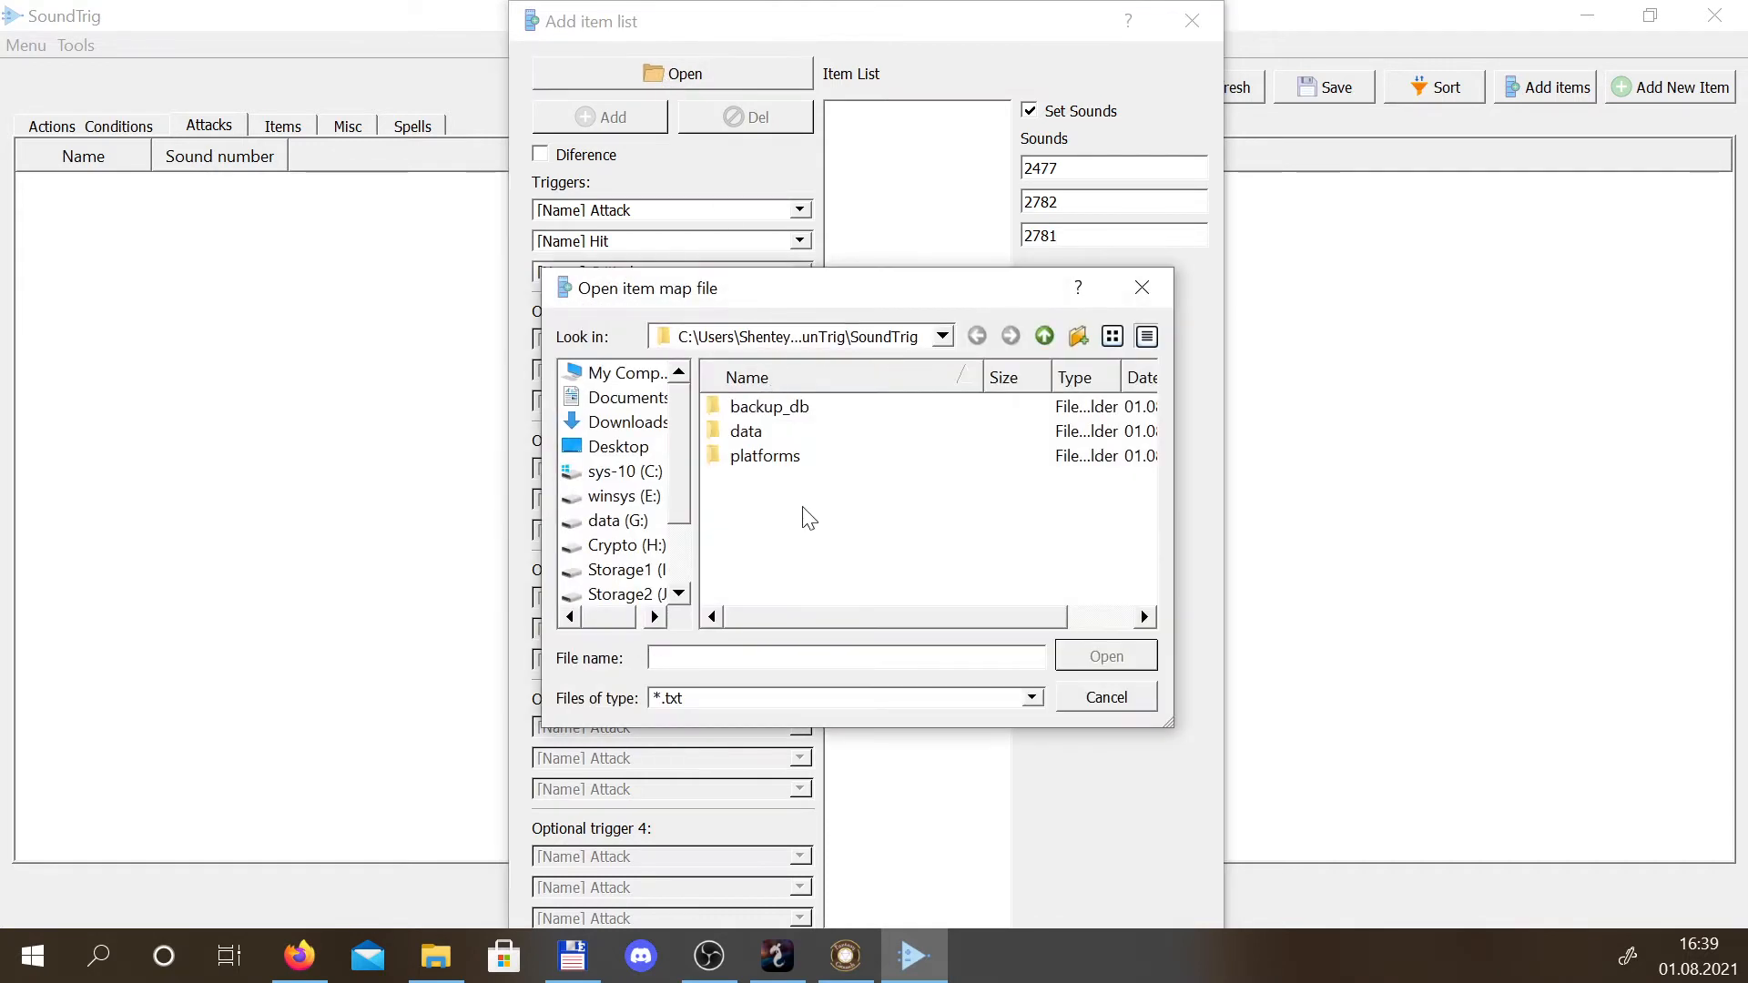
click(1044, 336)
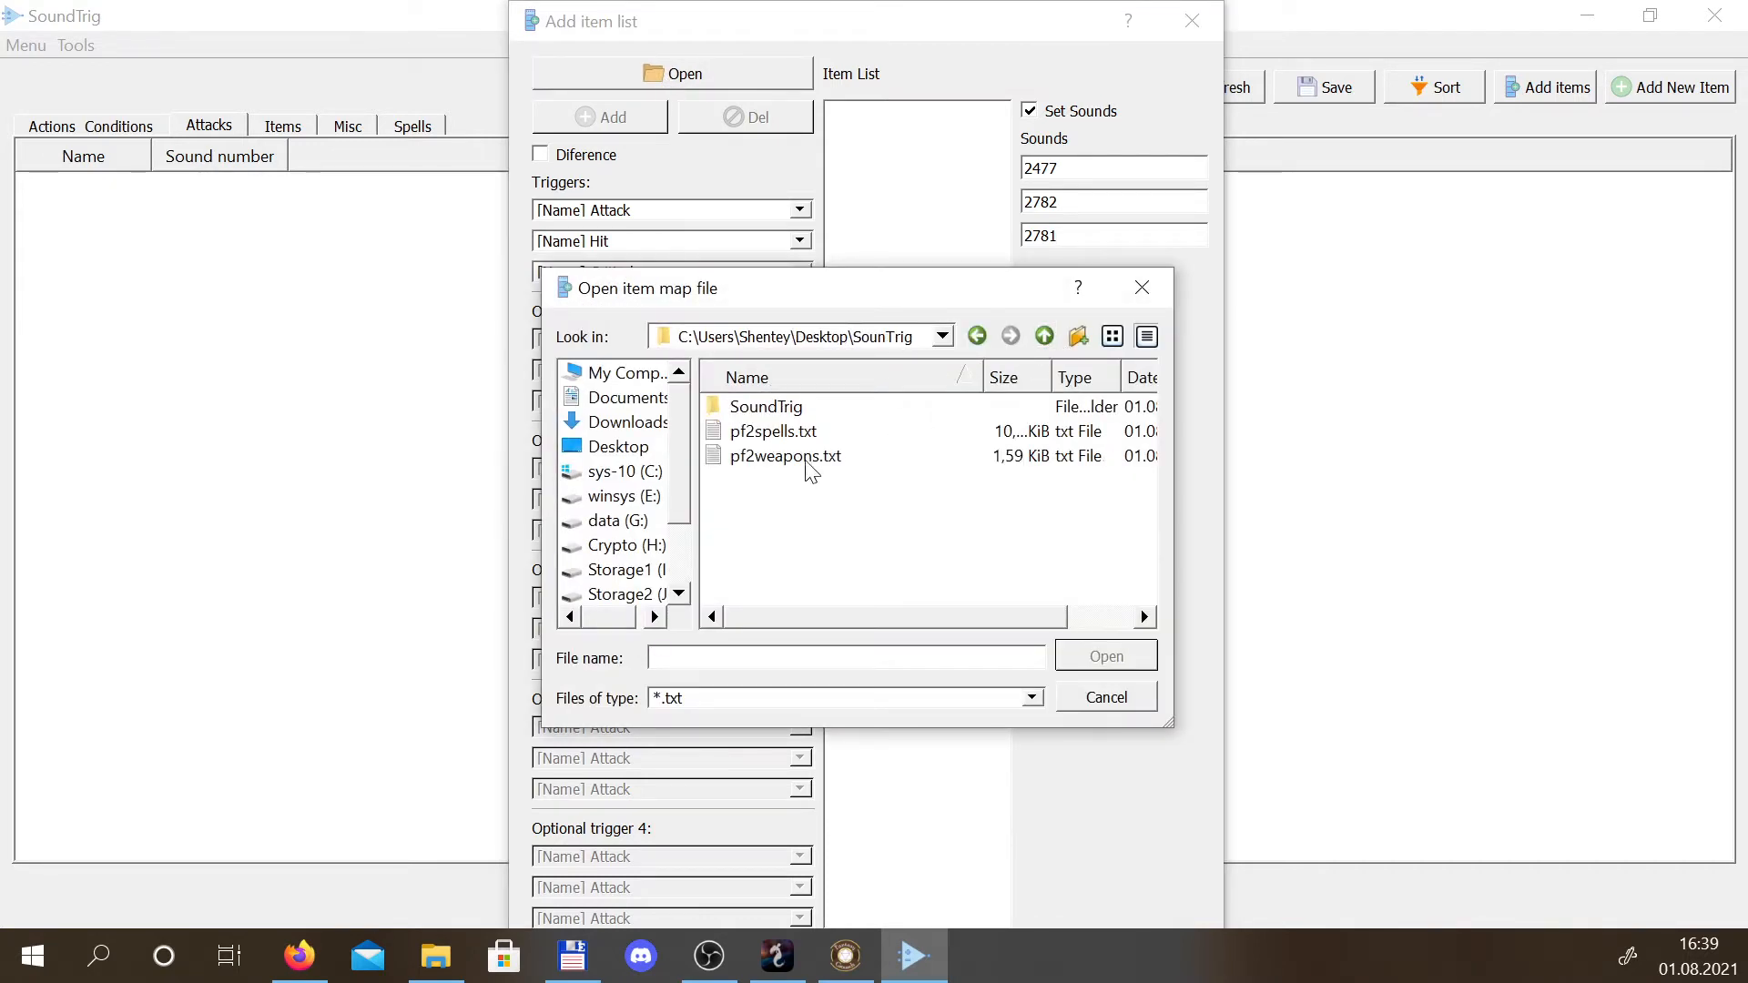
click(774, 460)
click(1104, 655)
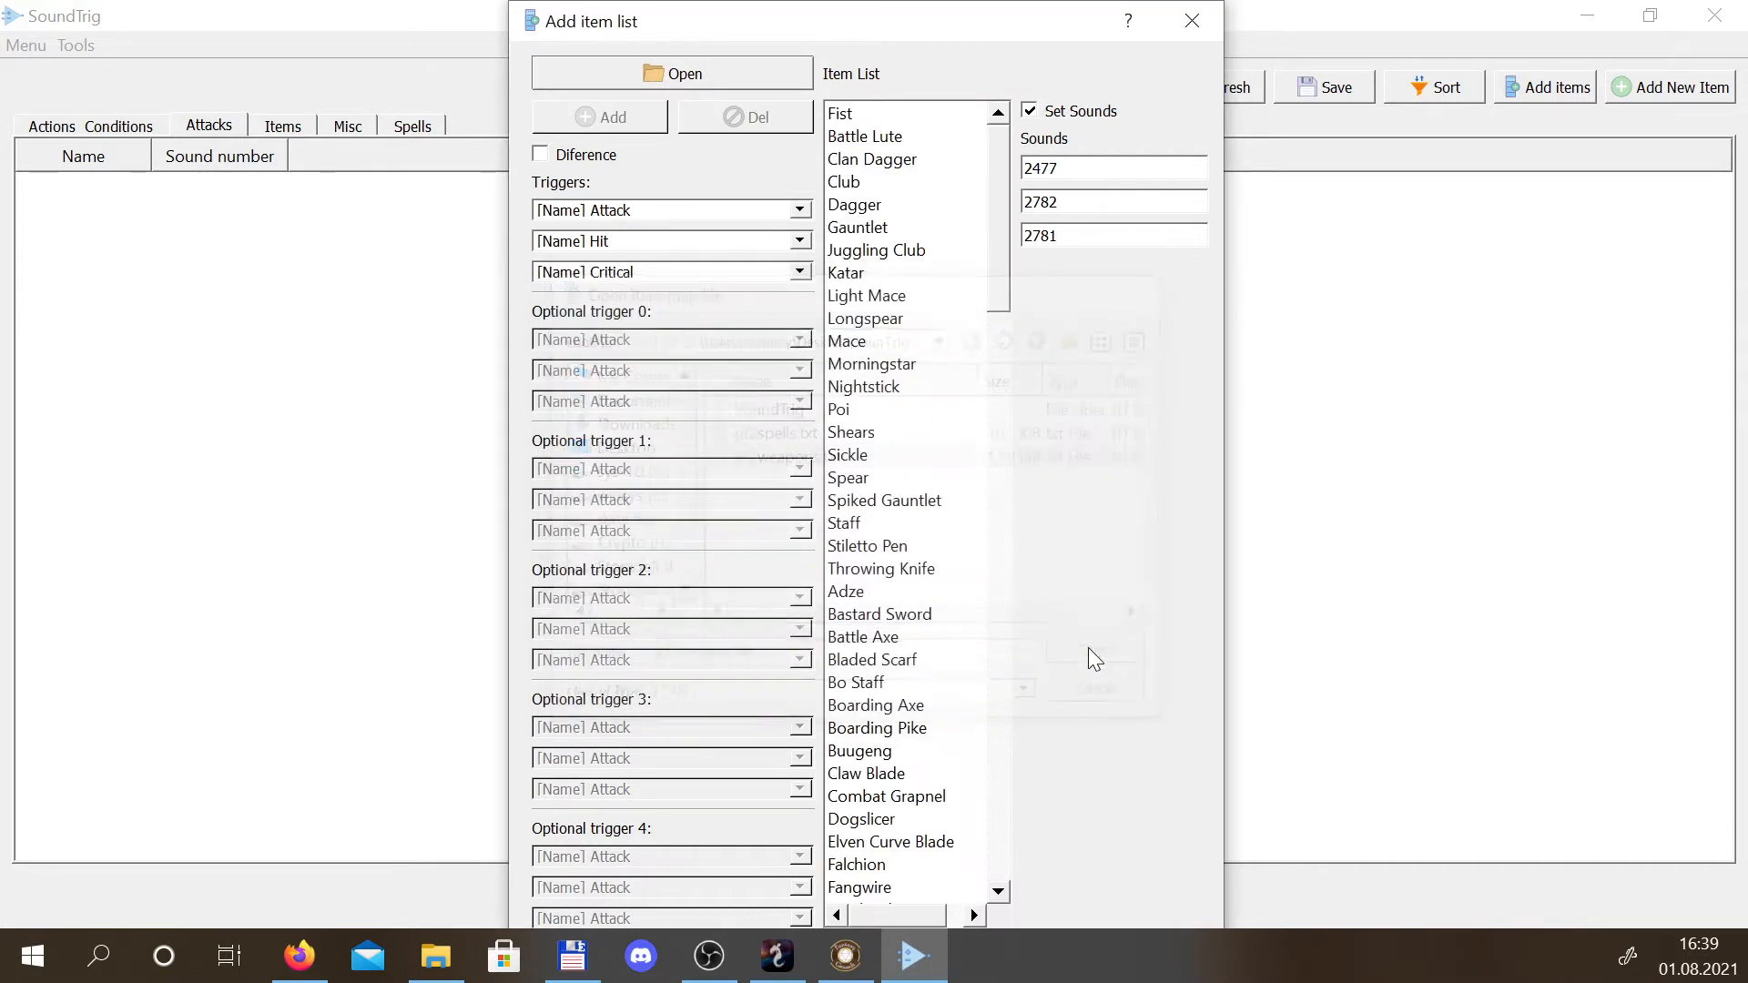
drag(991, 220, 978, 173)
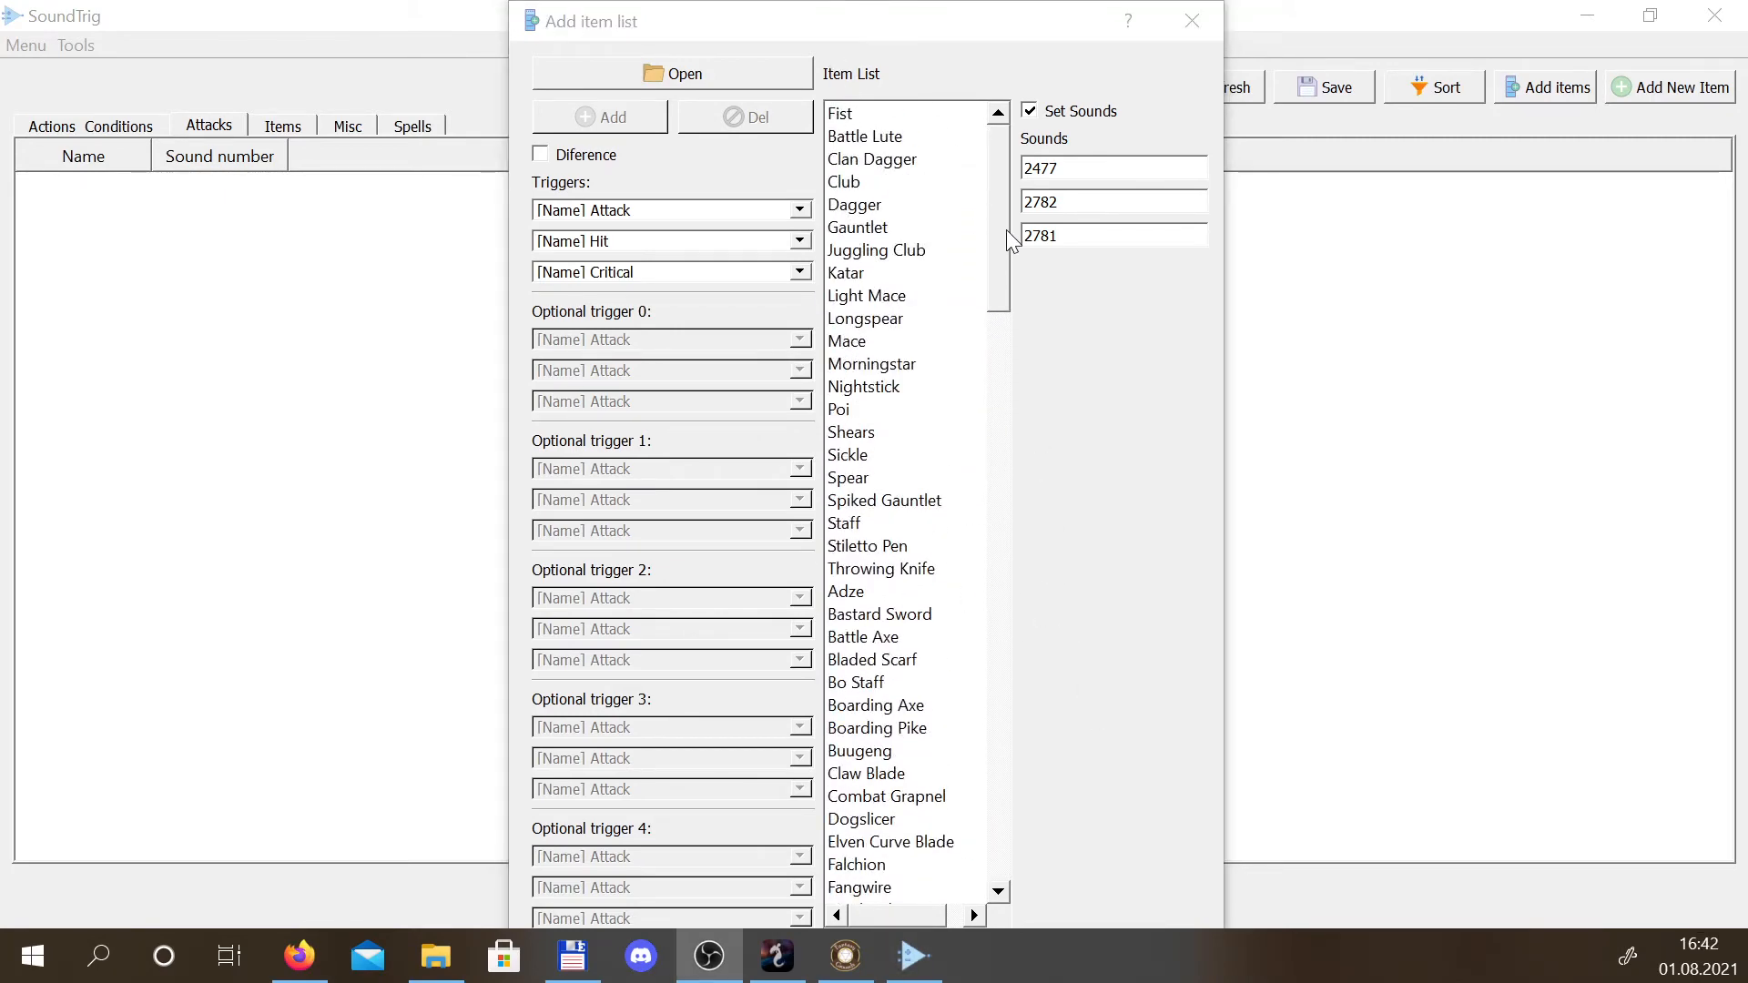
drag(1006, 230, 987, 182)
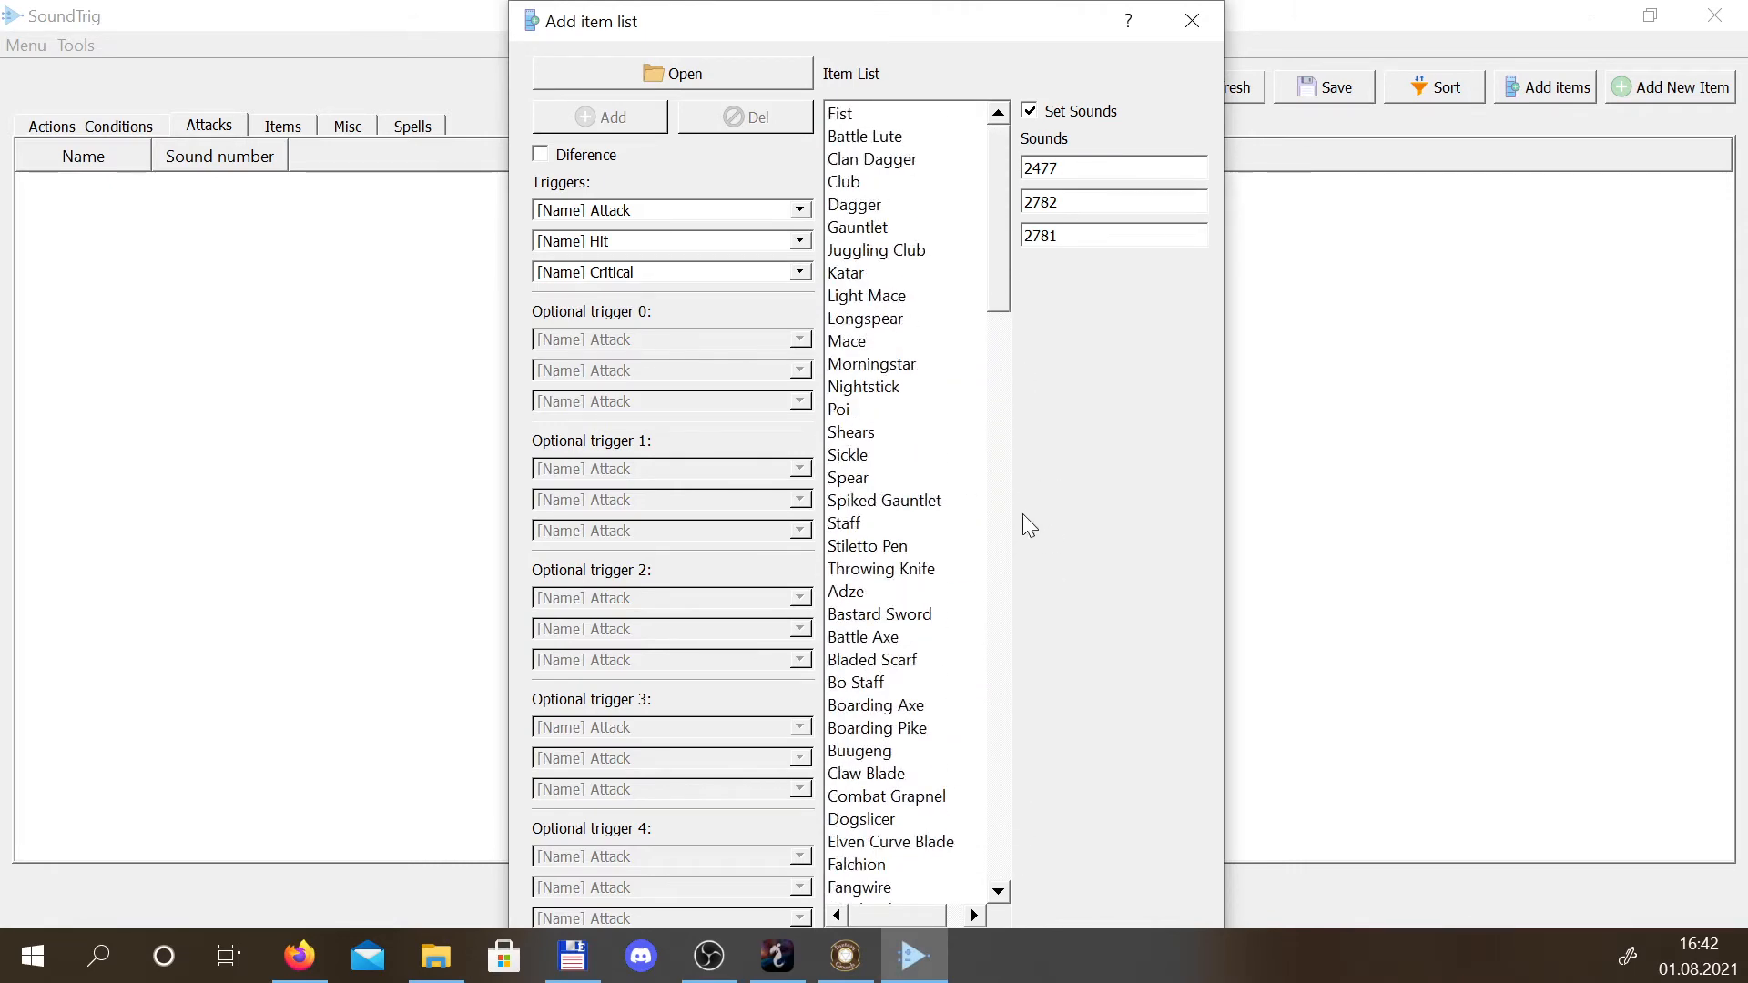
key(Return)
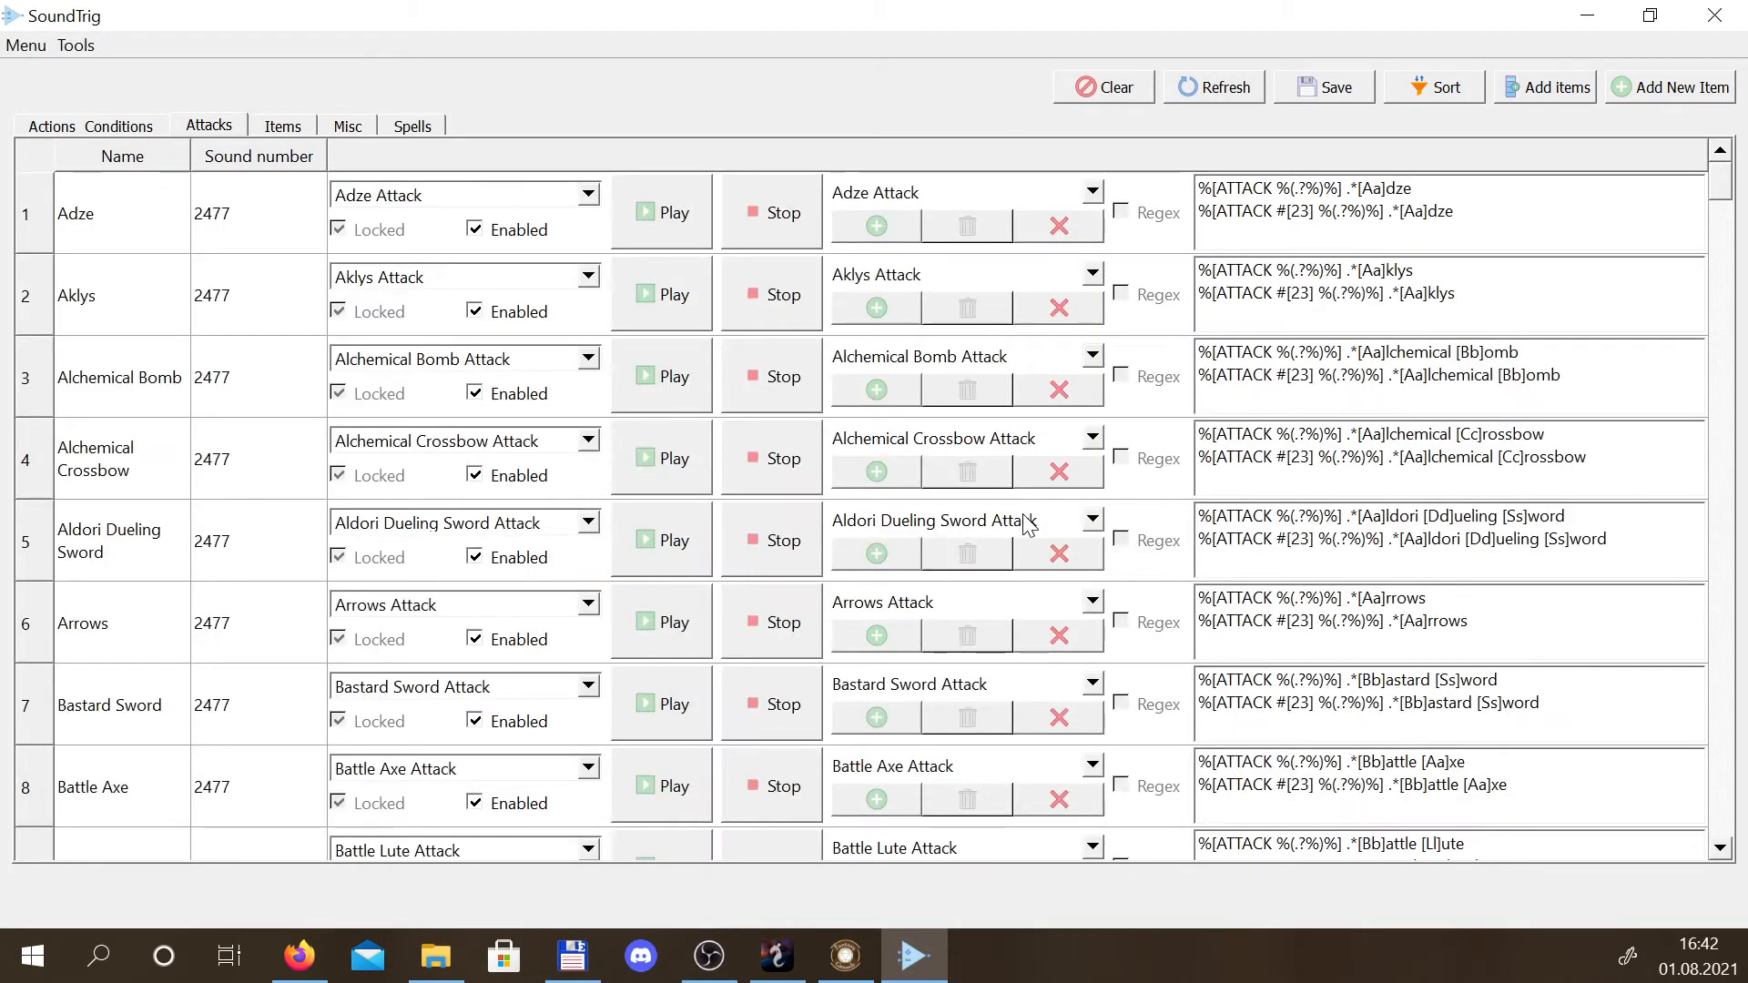
Check the sound number and pattern of Adze's Hit and Critical triggers in the Attacks list
drag(1720, 188, 1650, 135)
click(471, 202)
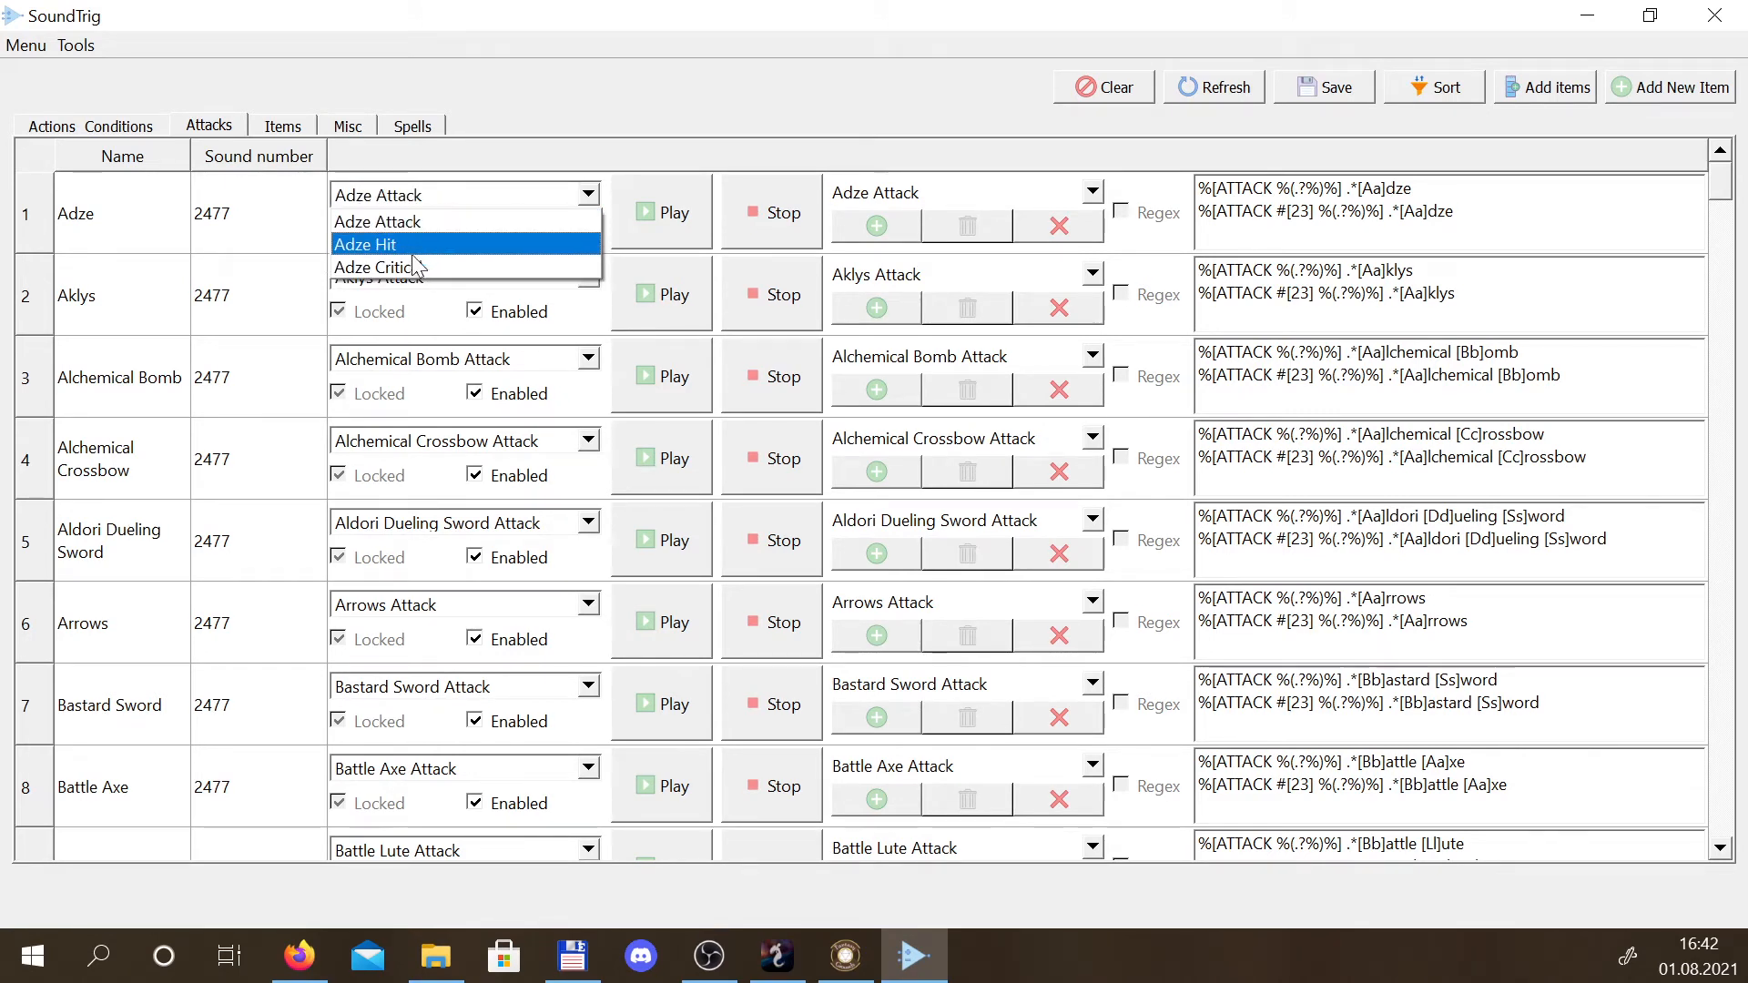
click(430, 221)
click(453, 195)
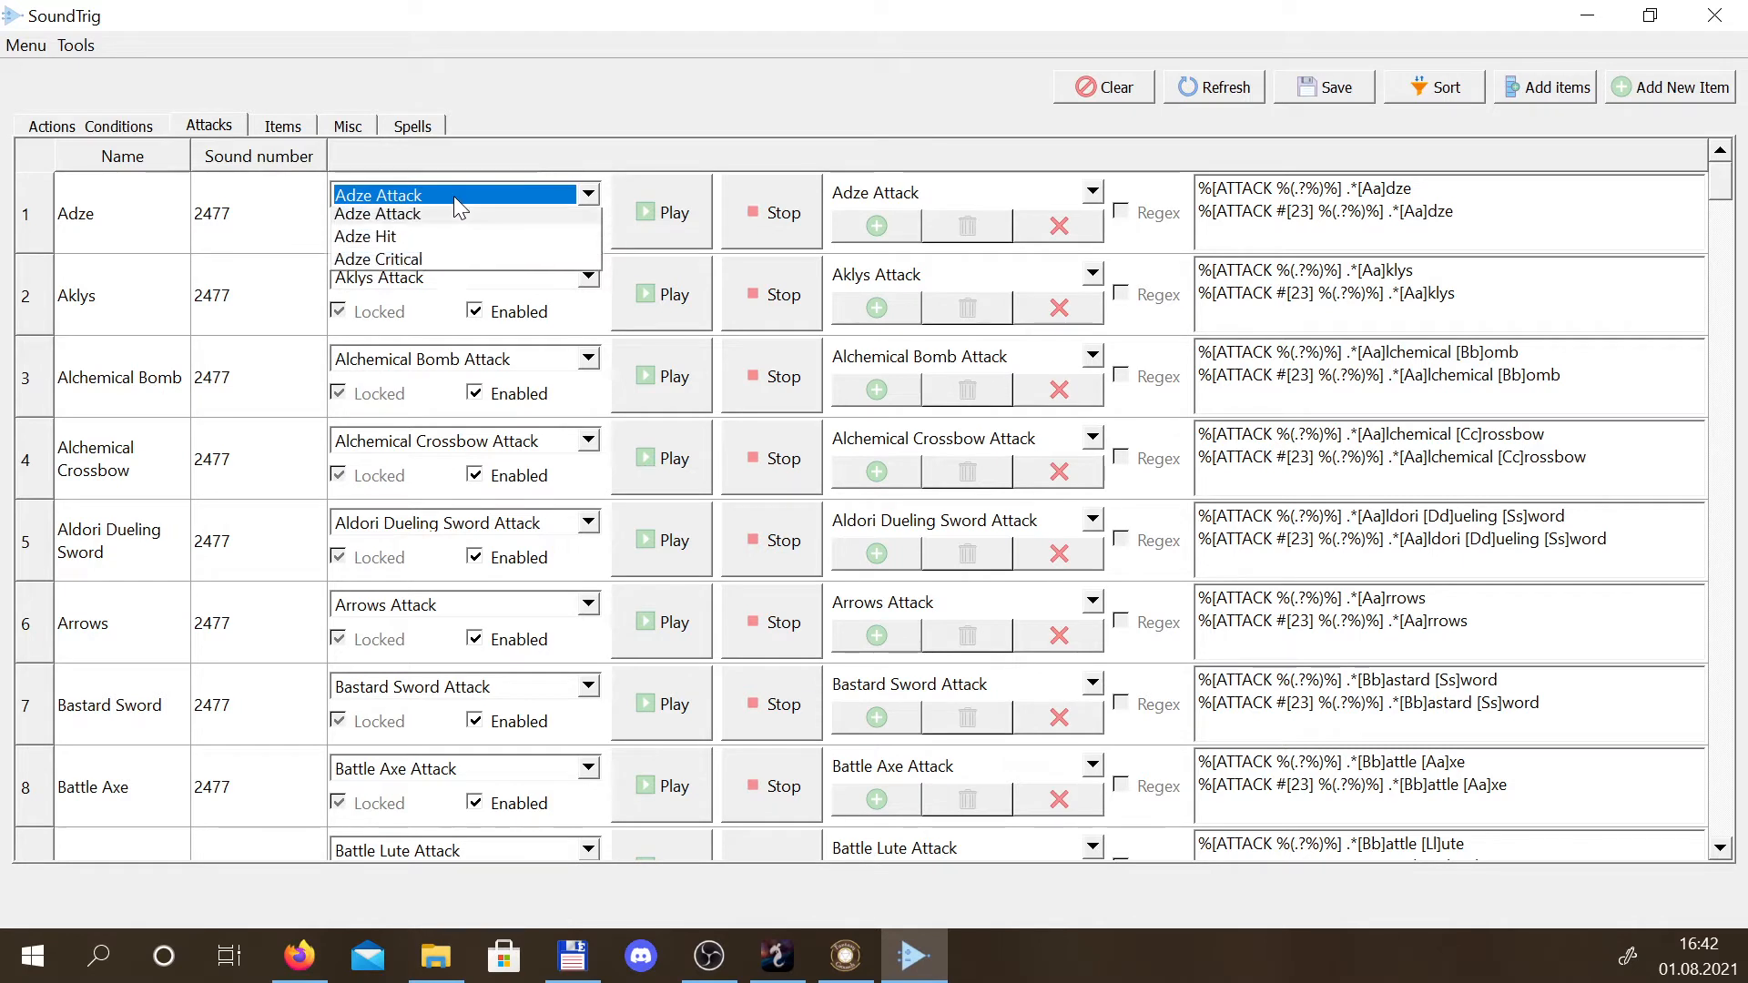
click(400, 242)
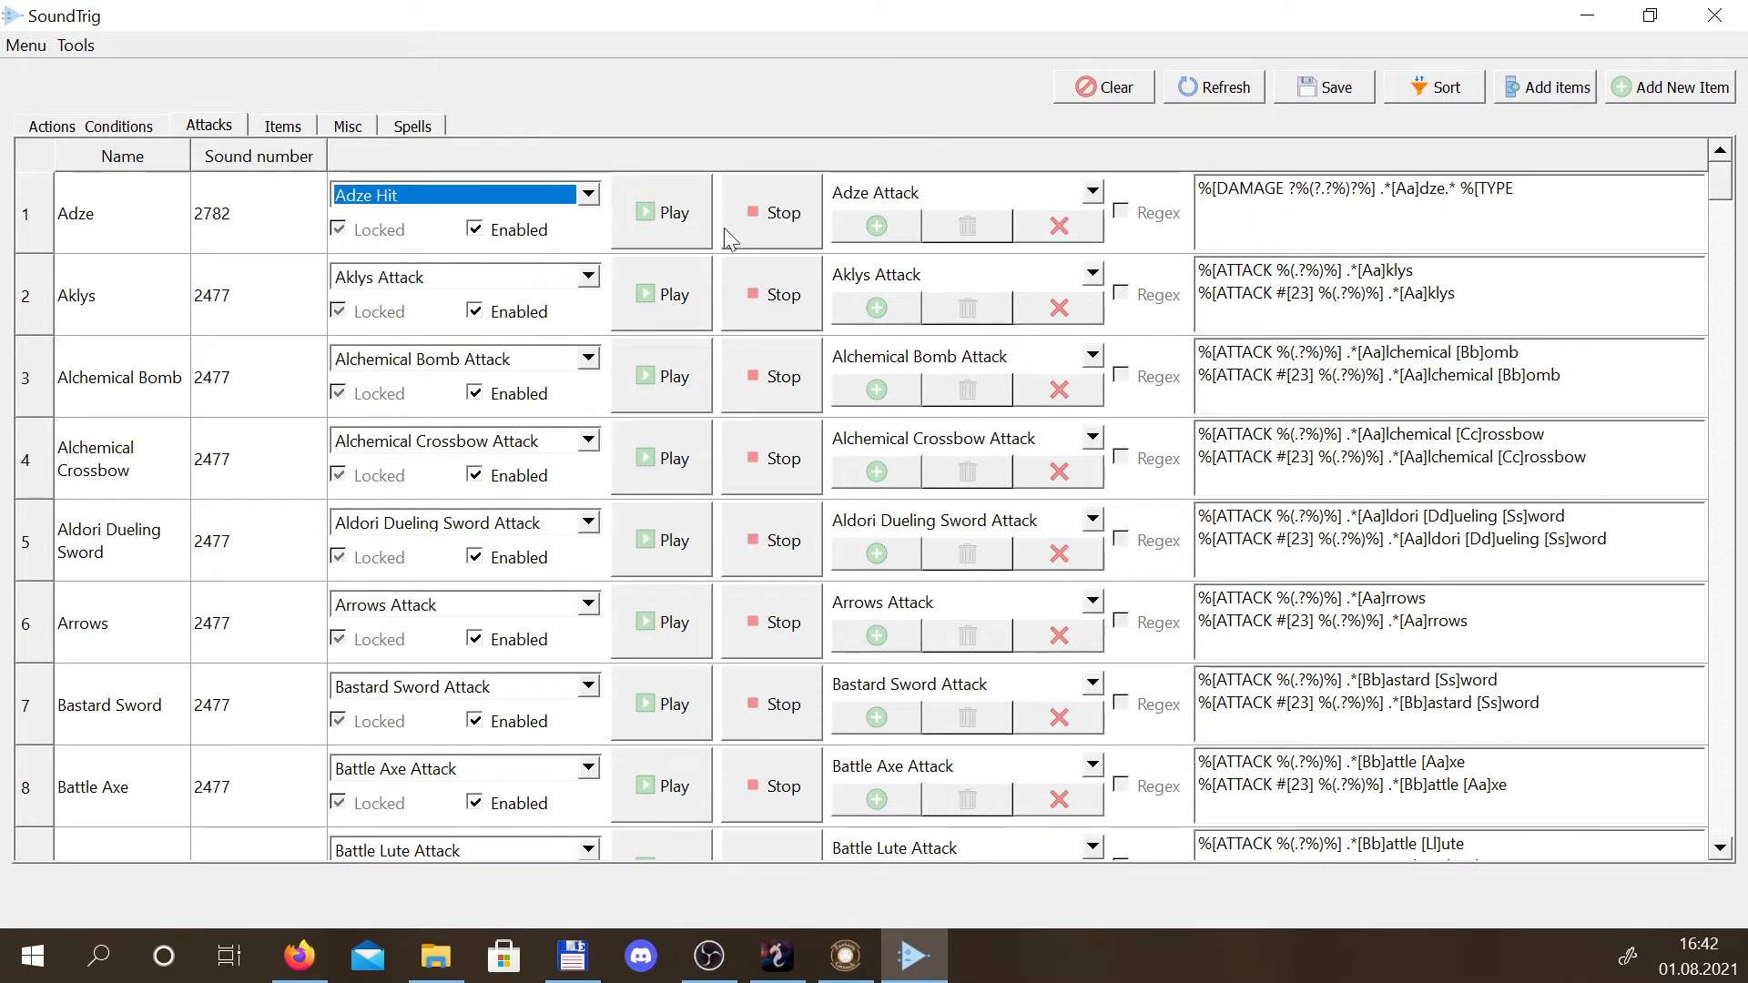
click(430, 196)
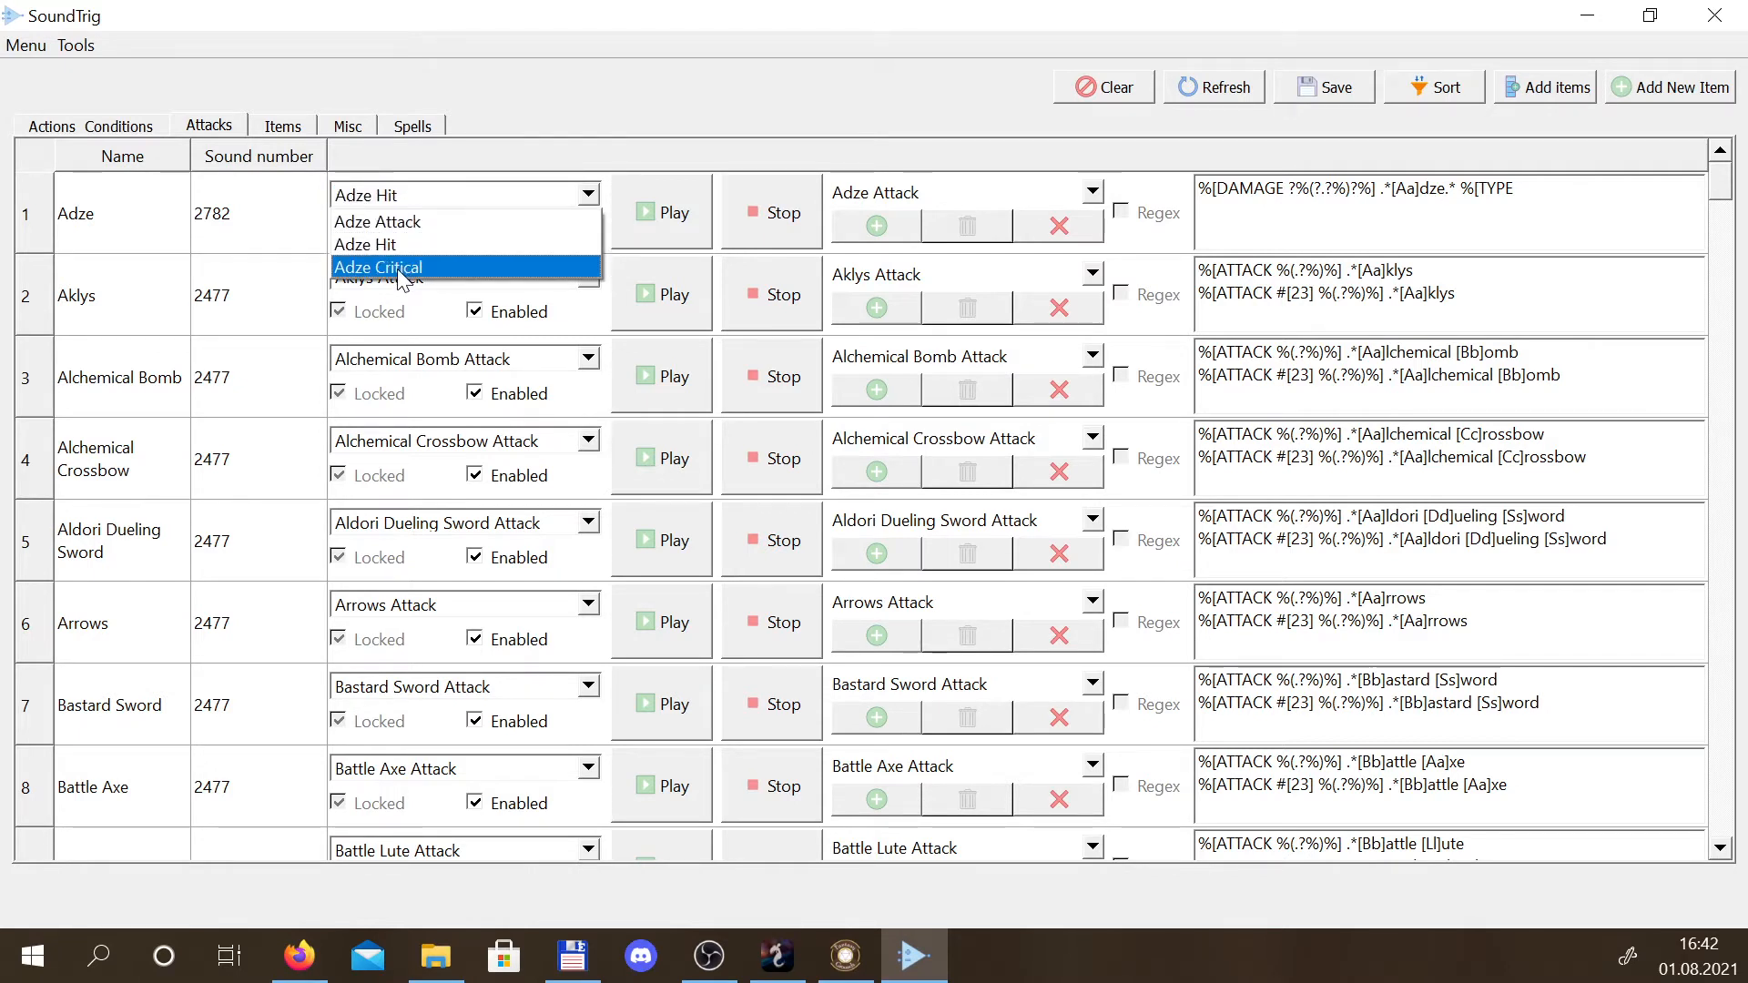
click(398, 266)
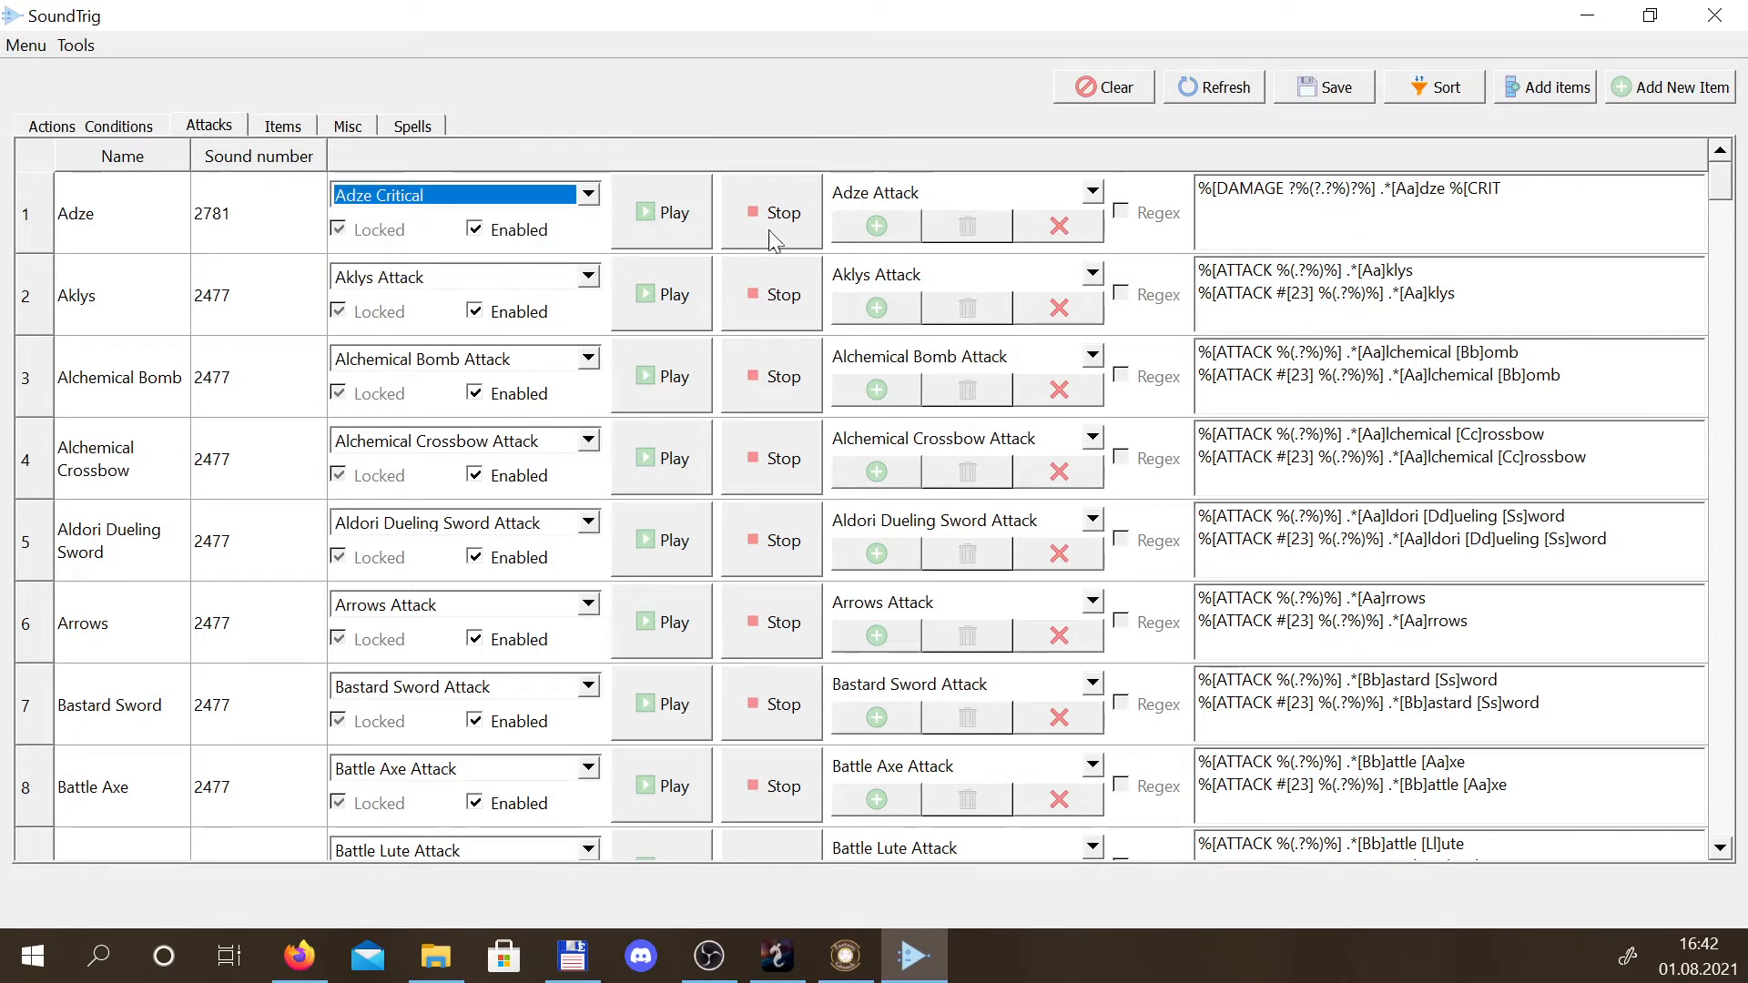
Switch Adze back to its Attack trigger and test-play the sound
click(510, 194)
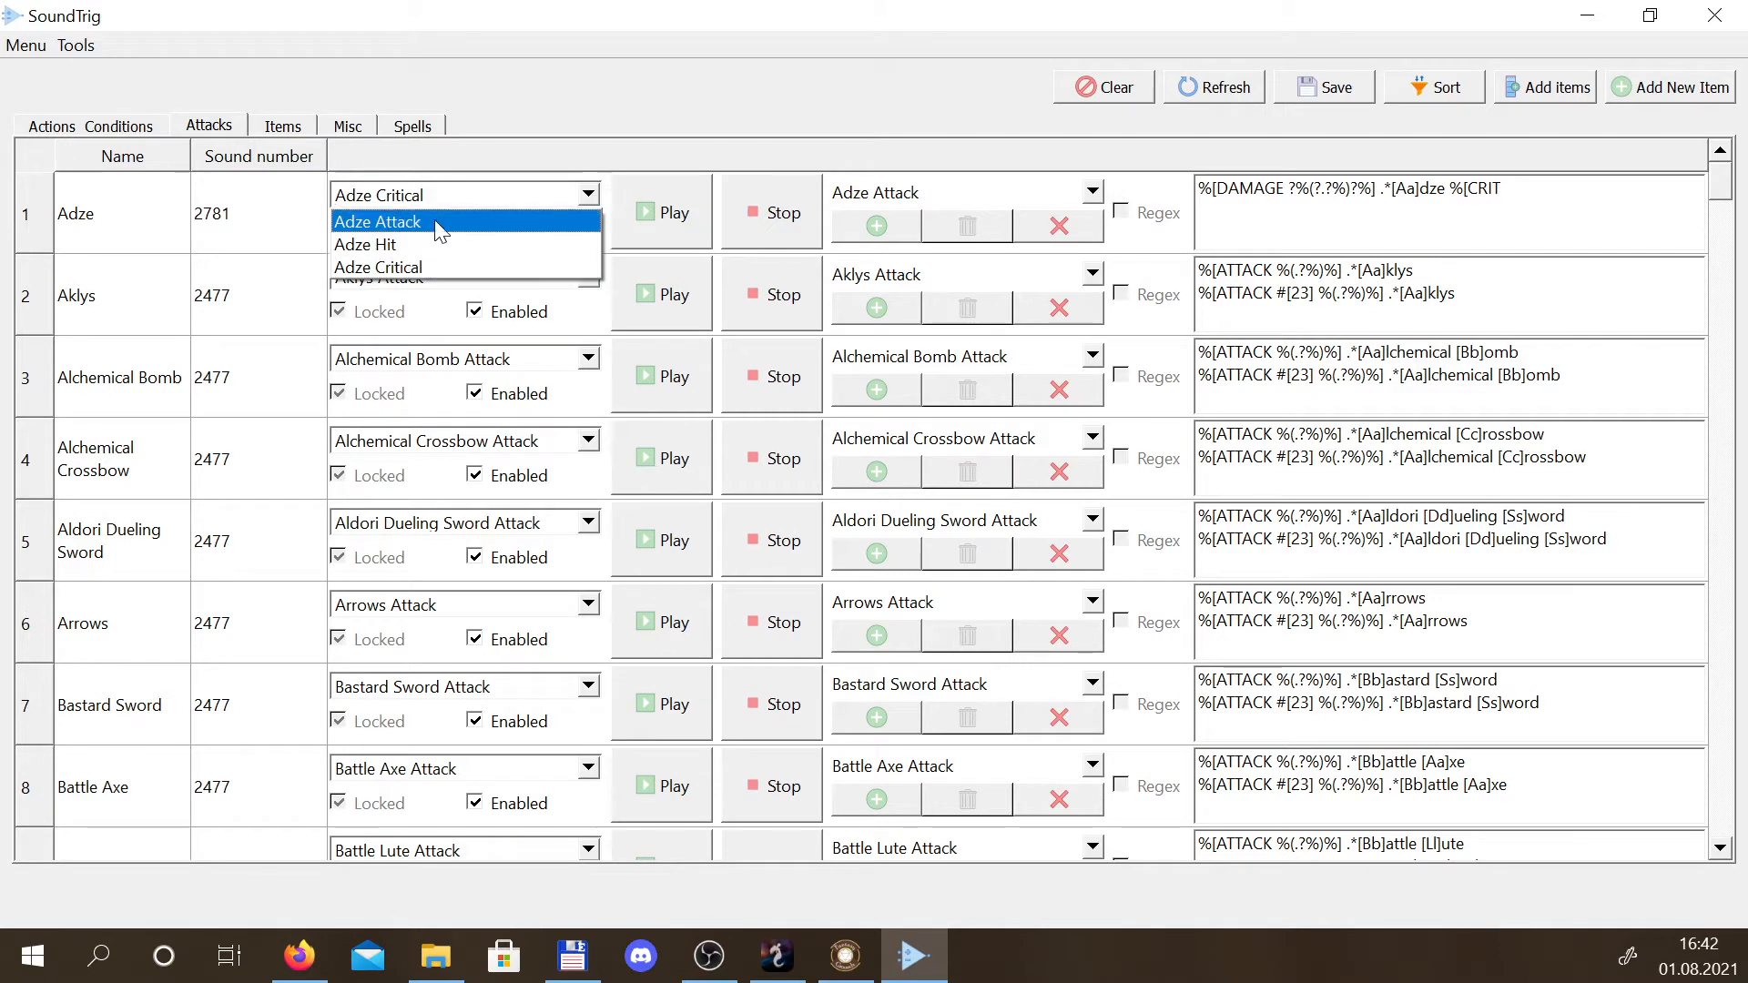
click(544, 236)
click(389, 195)
click(373, 224)
click(667, 233)
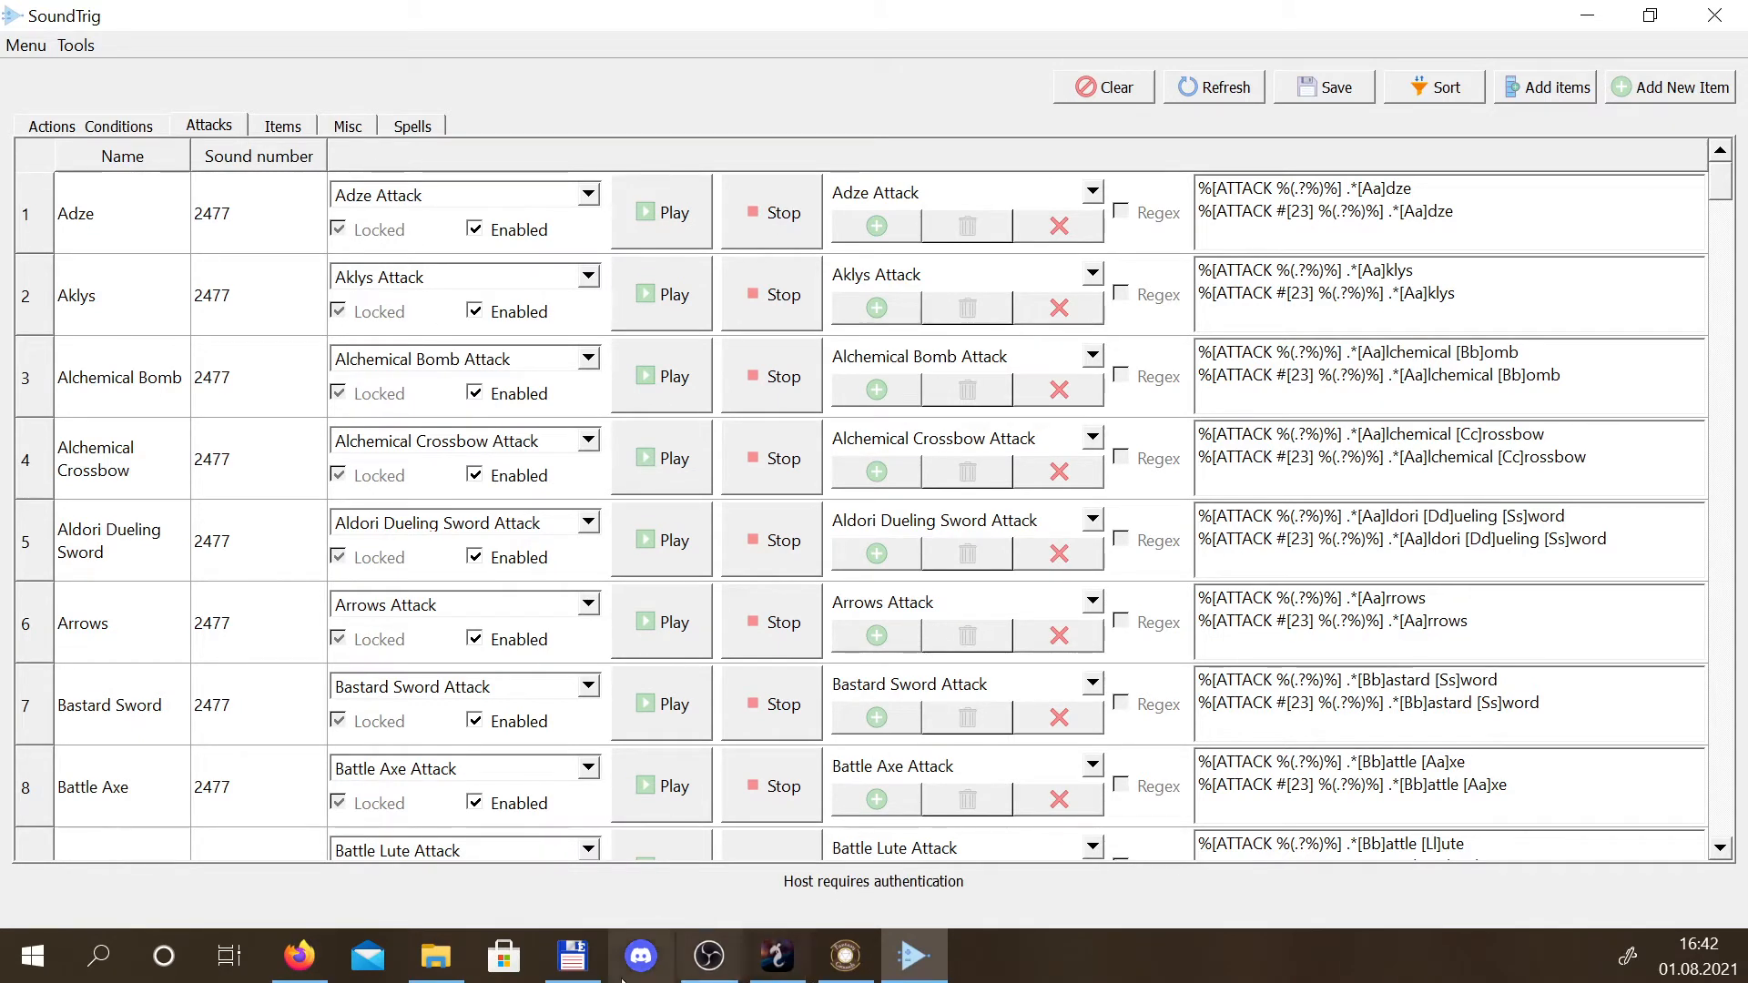
Switch to the browser and copy the third-party authentication token from the Syrinscape Online control panel
click(778, 970)
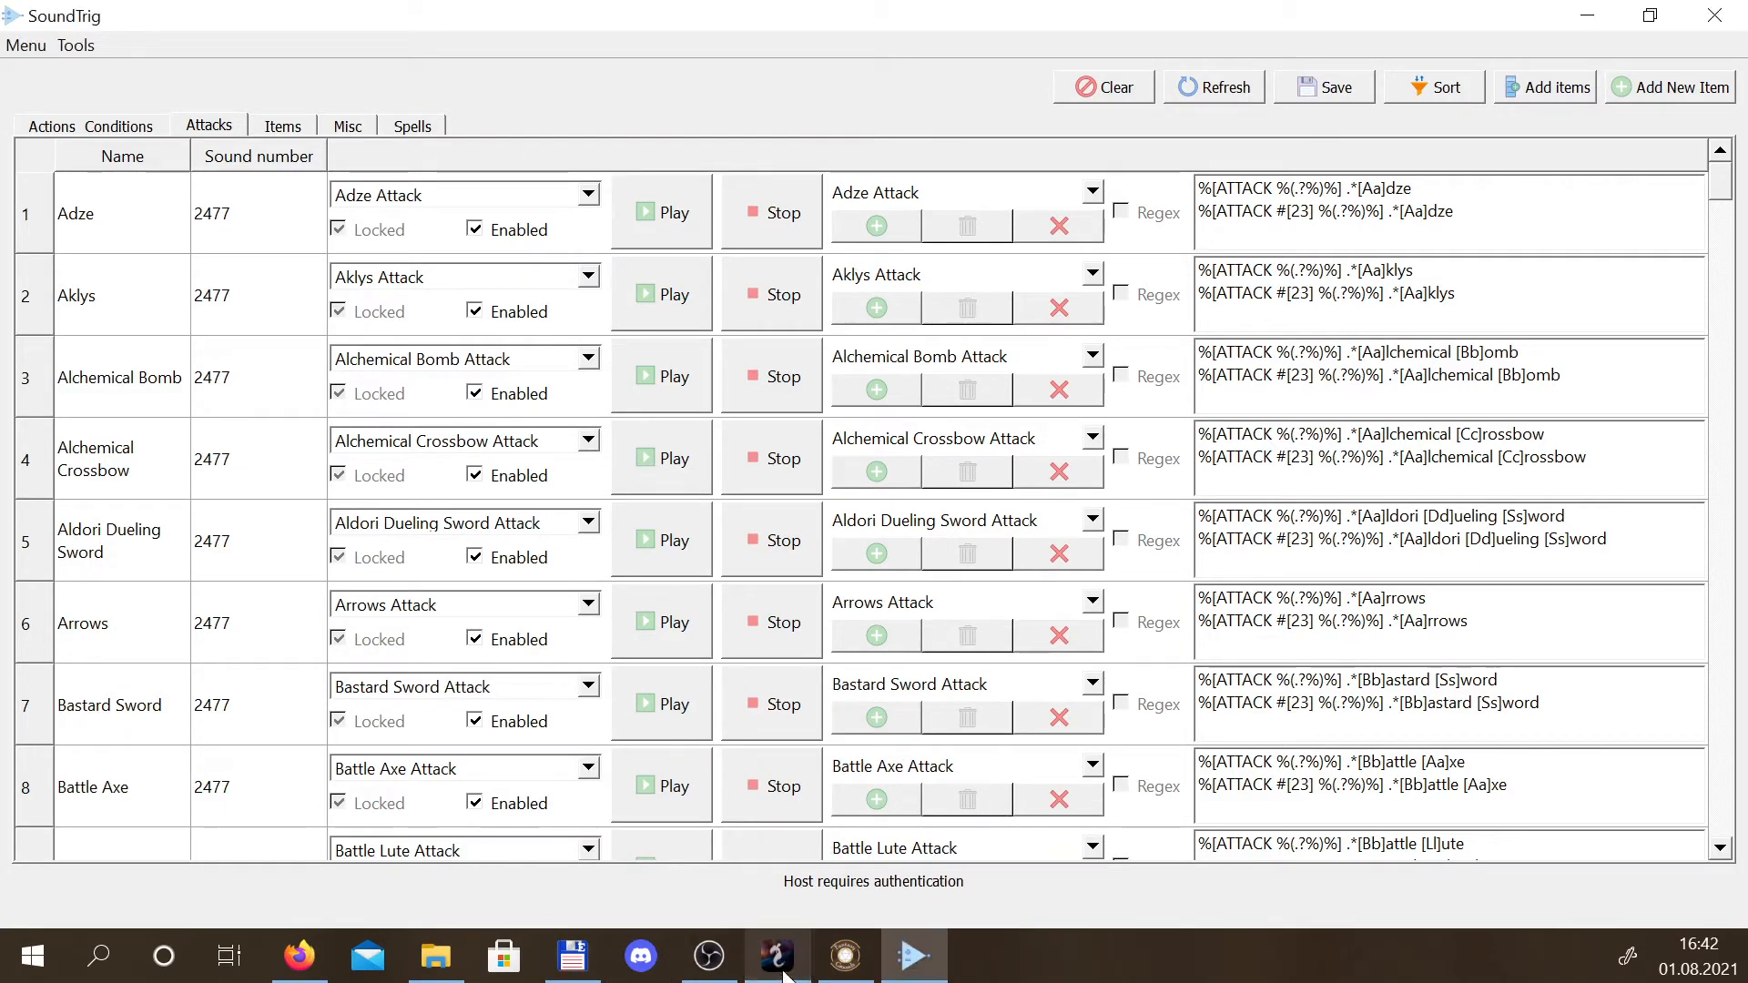
click(314, 972)
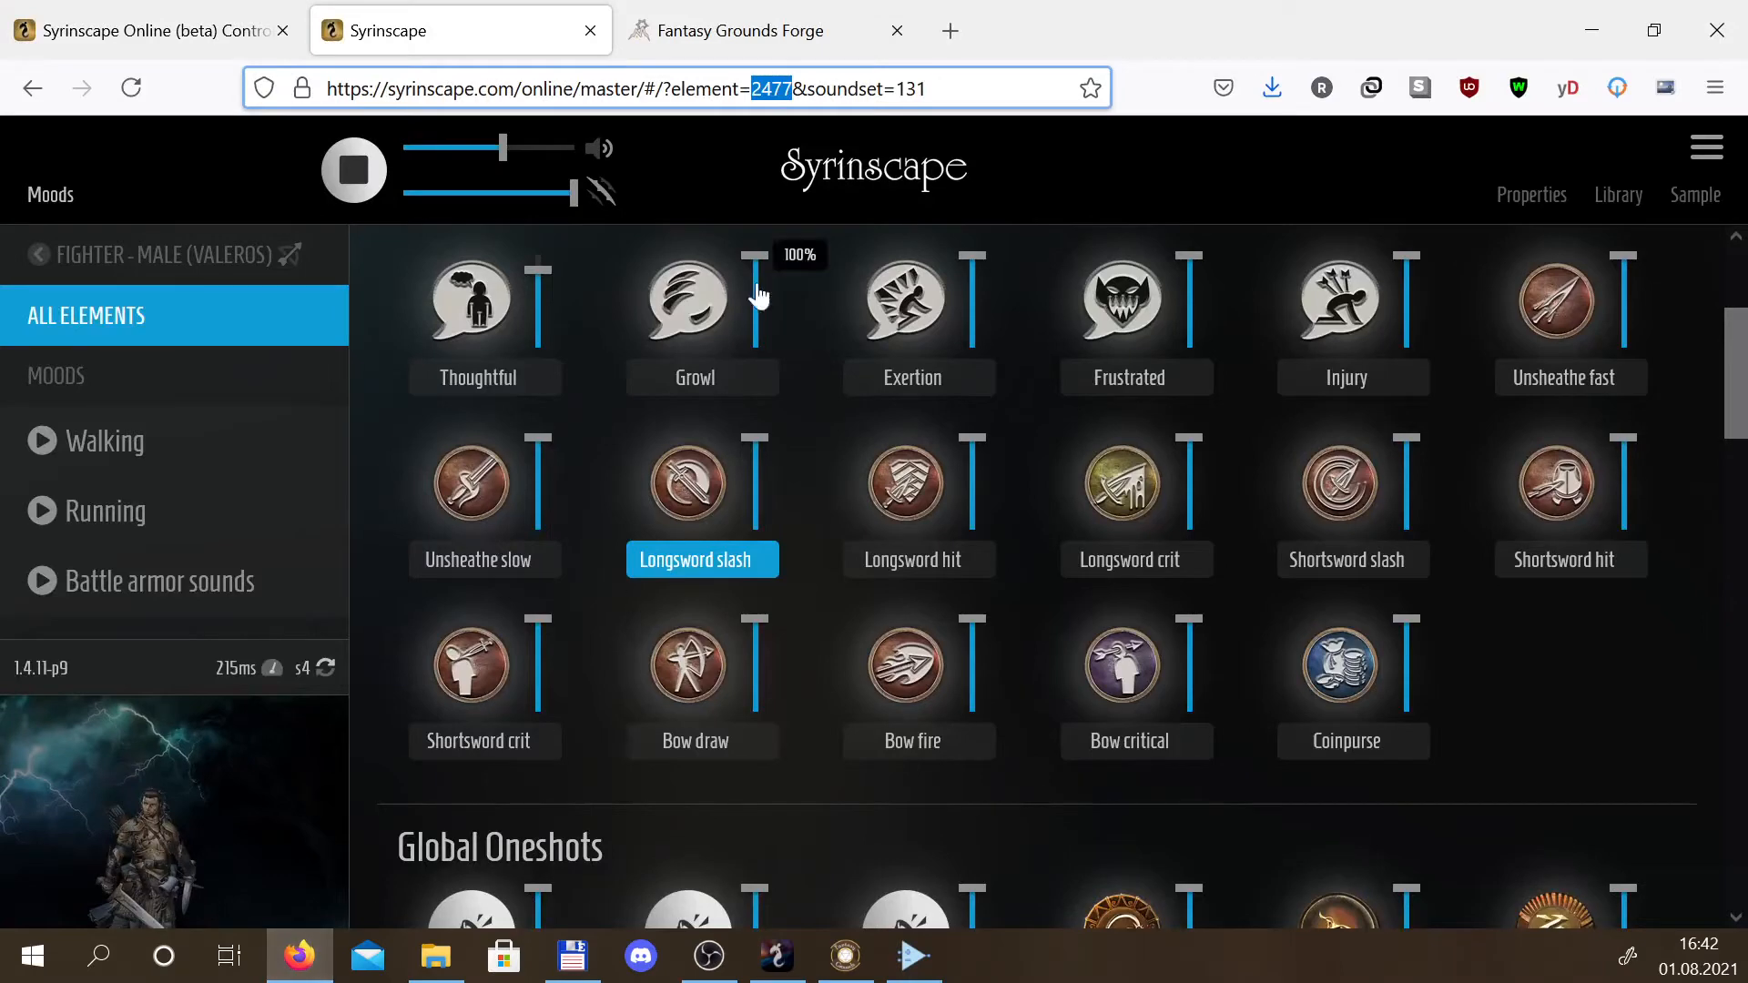
key(ctrl+shift+Tab)
scroll(528, 461, down, 5)
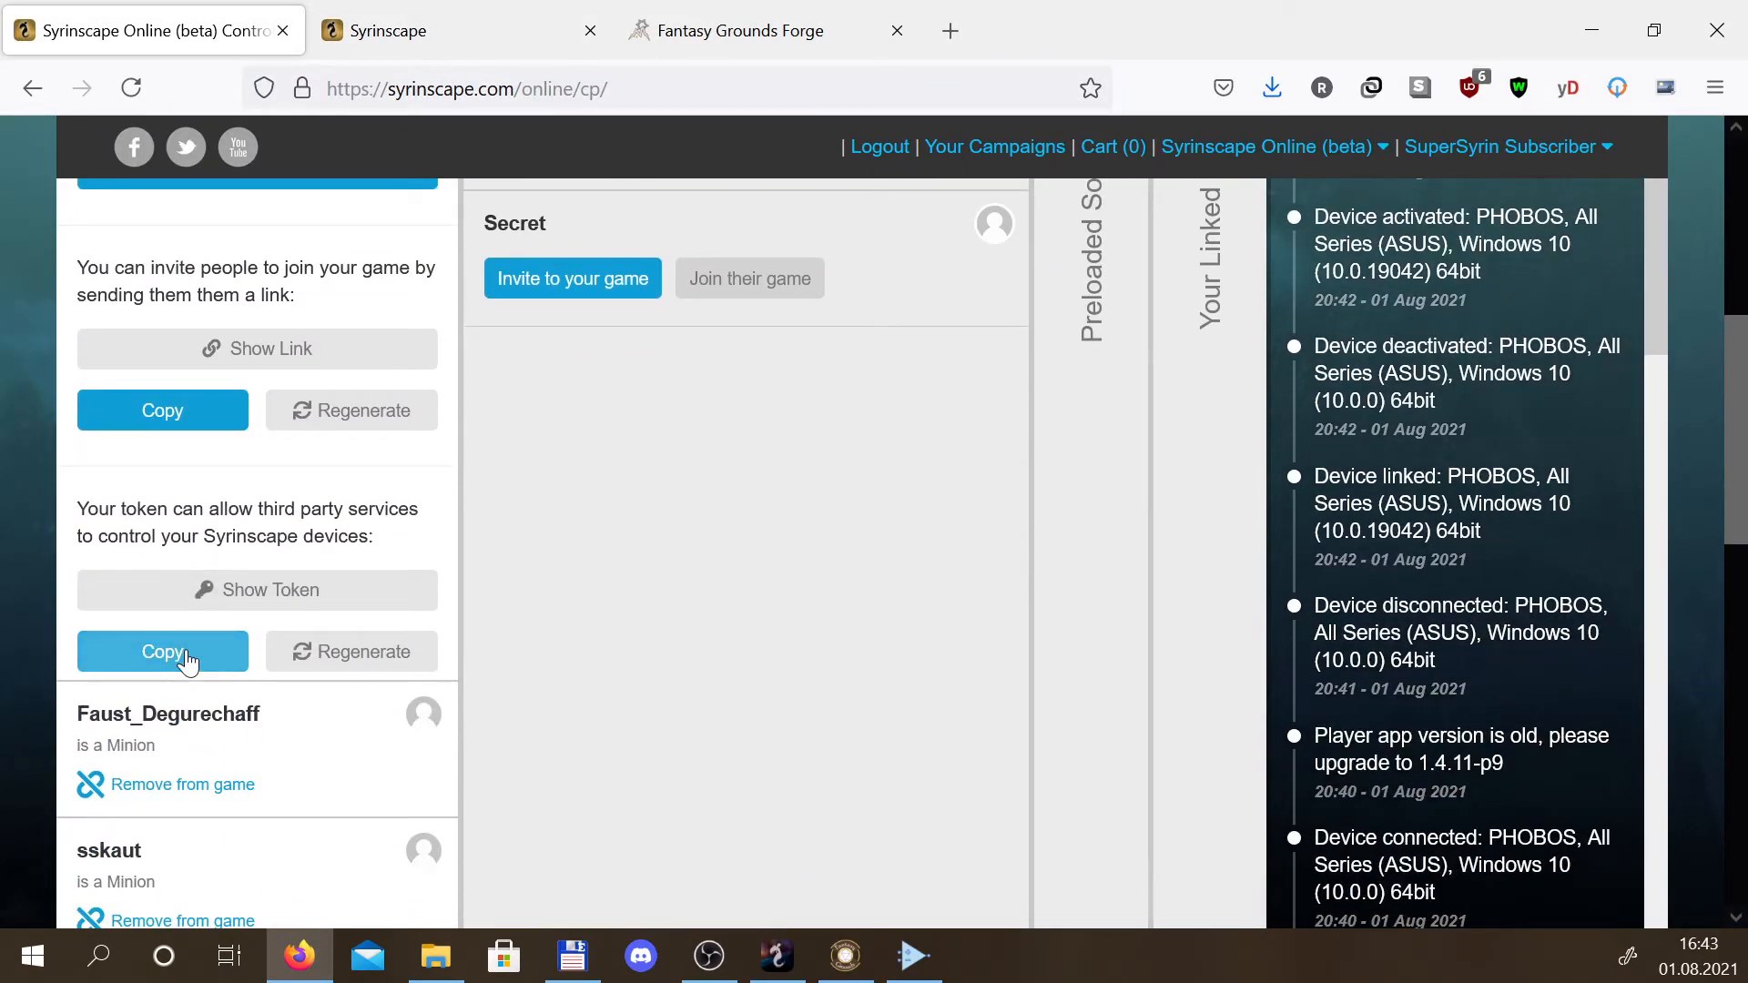
click(187, 660)
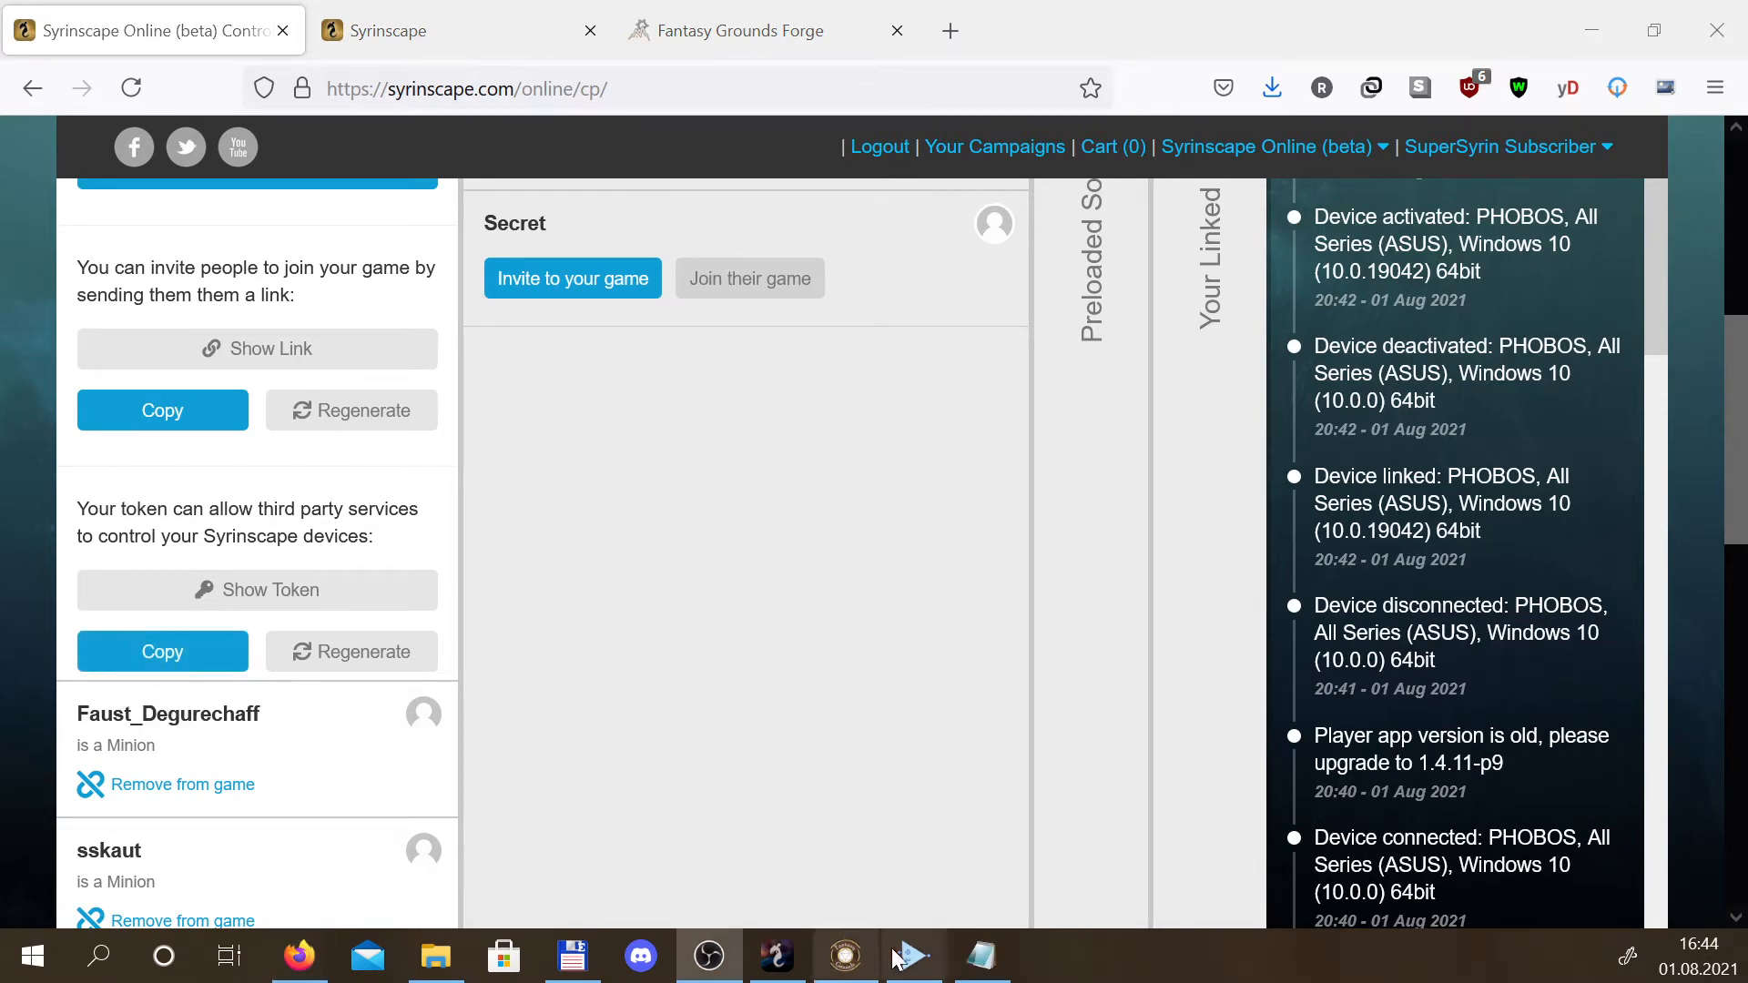
Return to SoundTrig and paste the Syrinscape authentication token into its settings, accepting the change
click(913, 956)
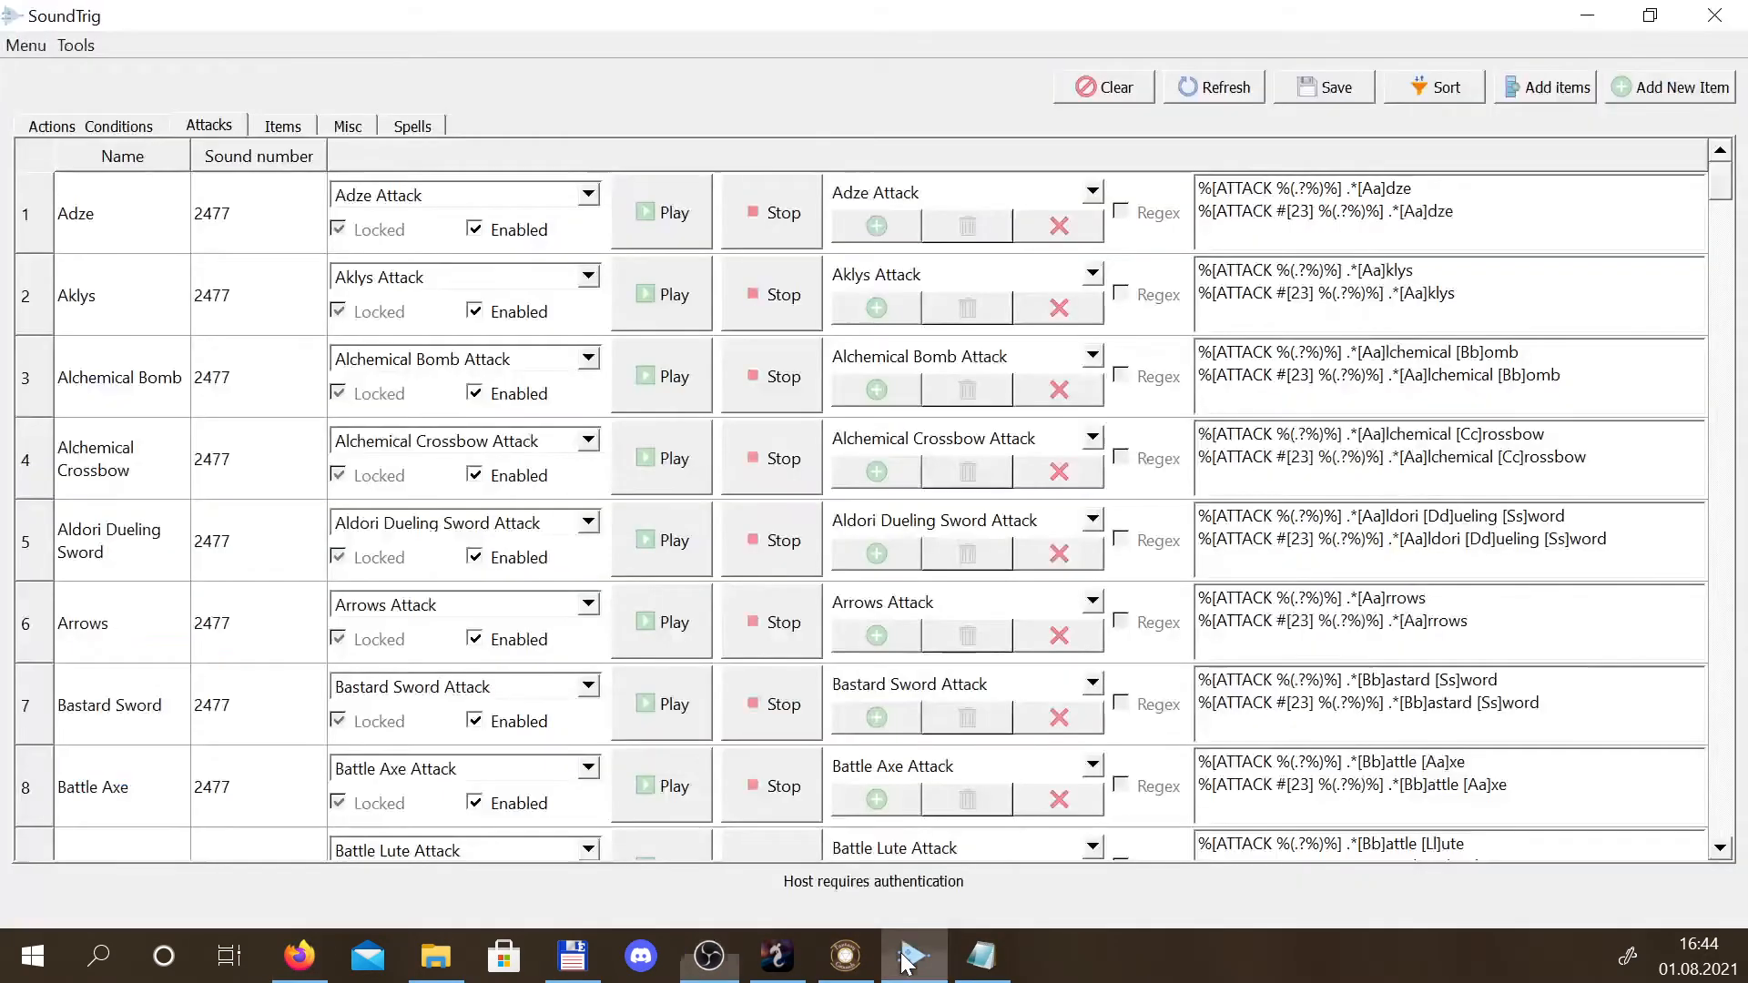
click(27, 46)
click(61, 77)
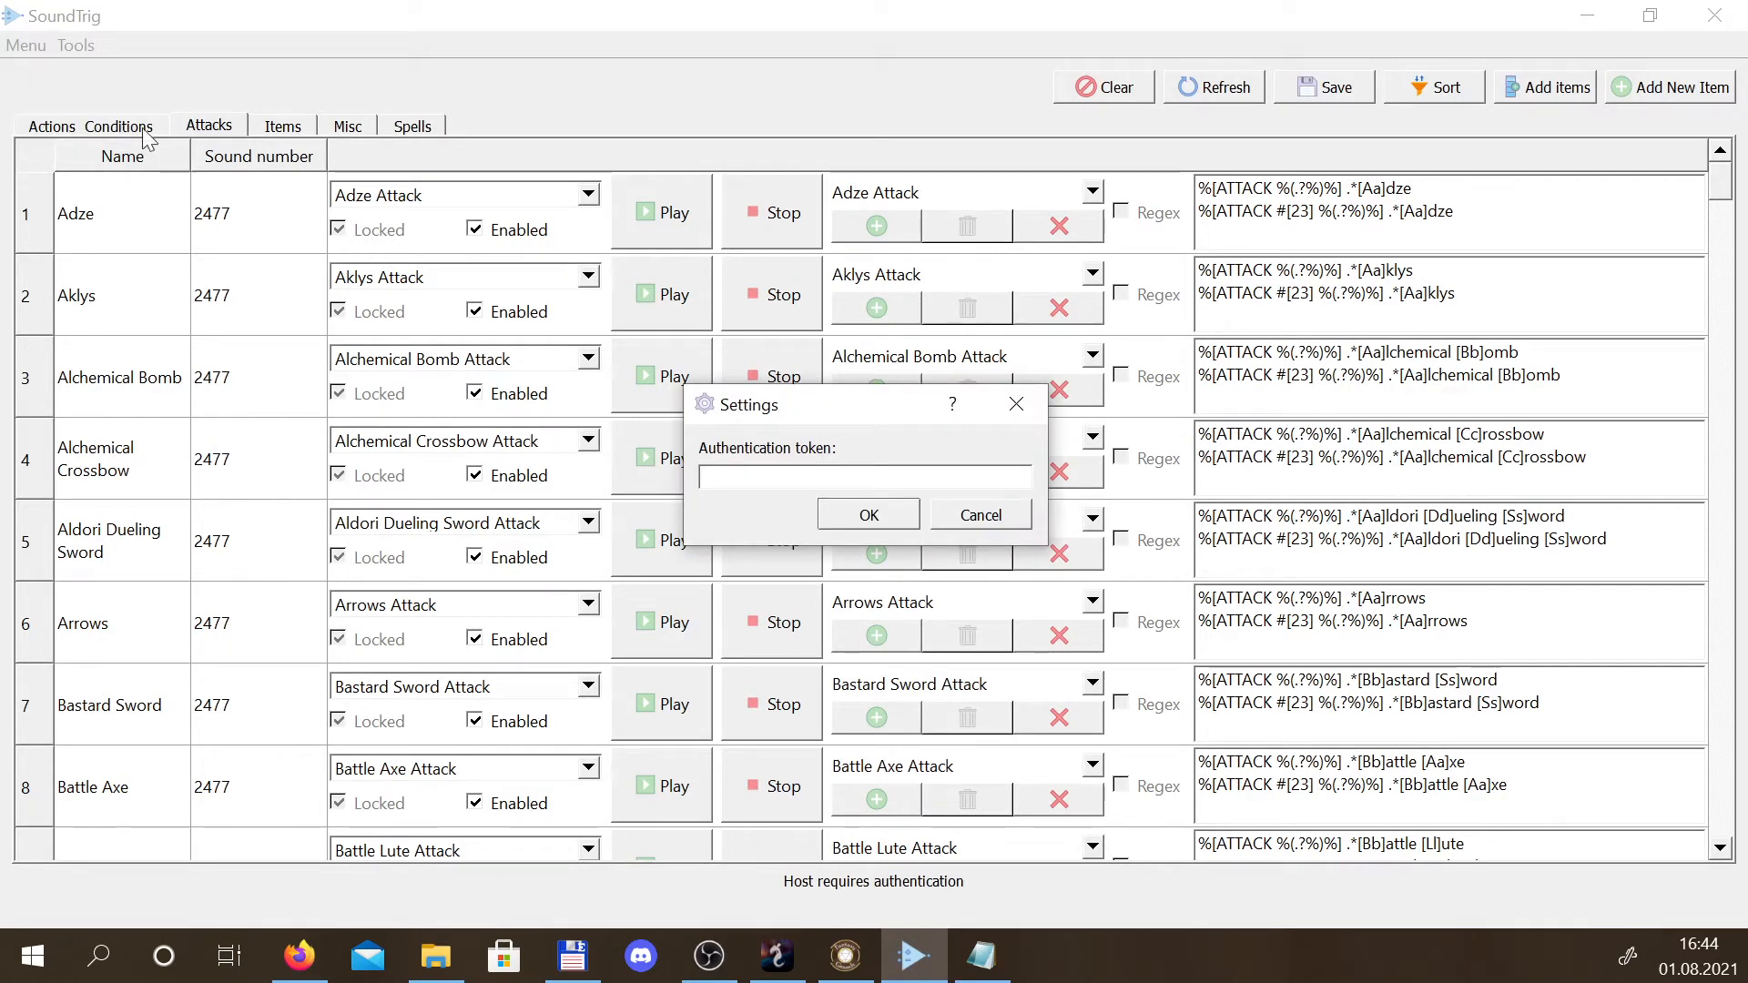
key(ctrl+v)
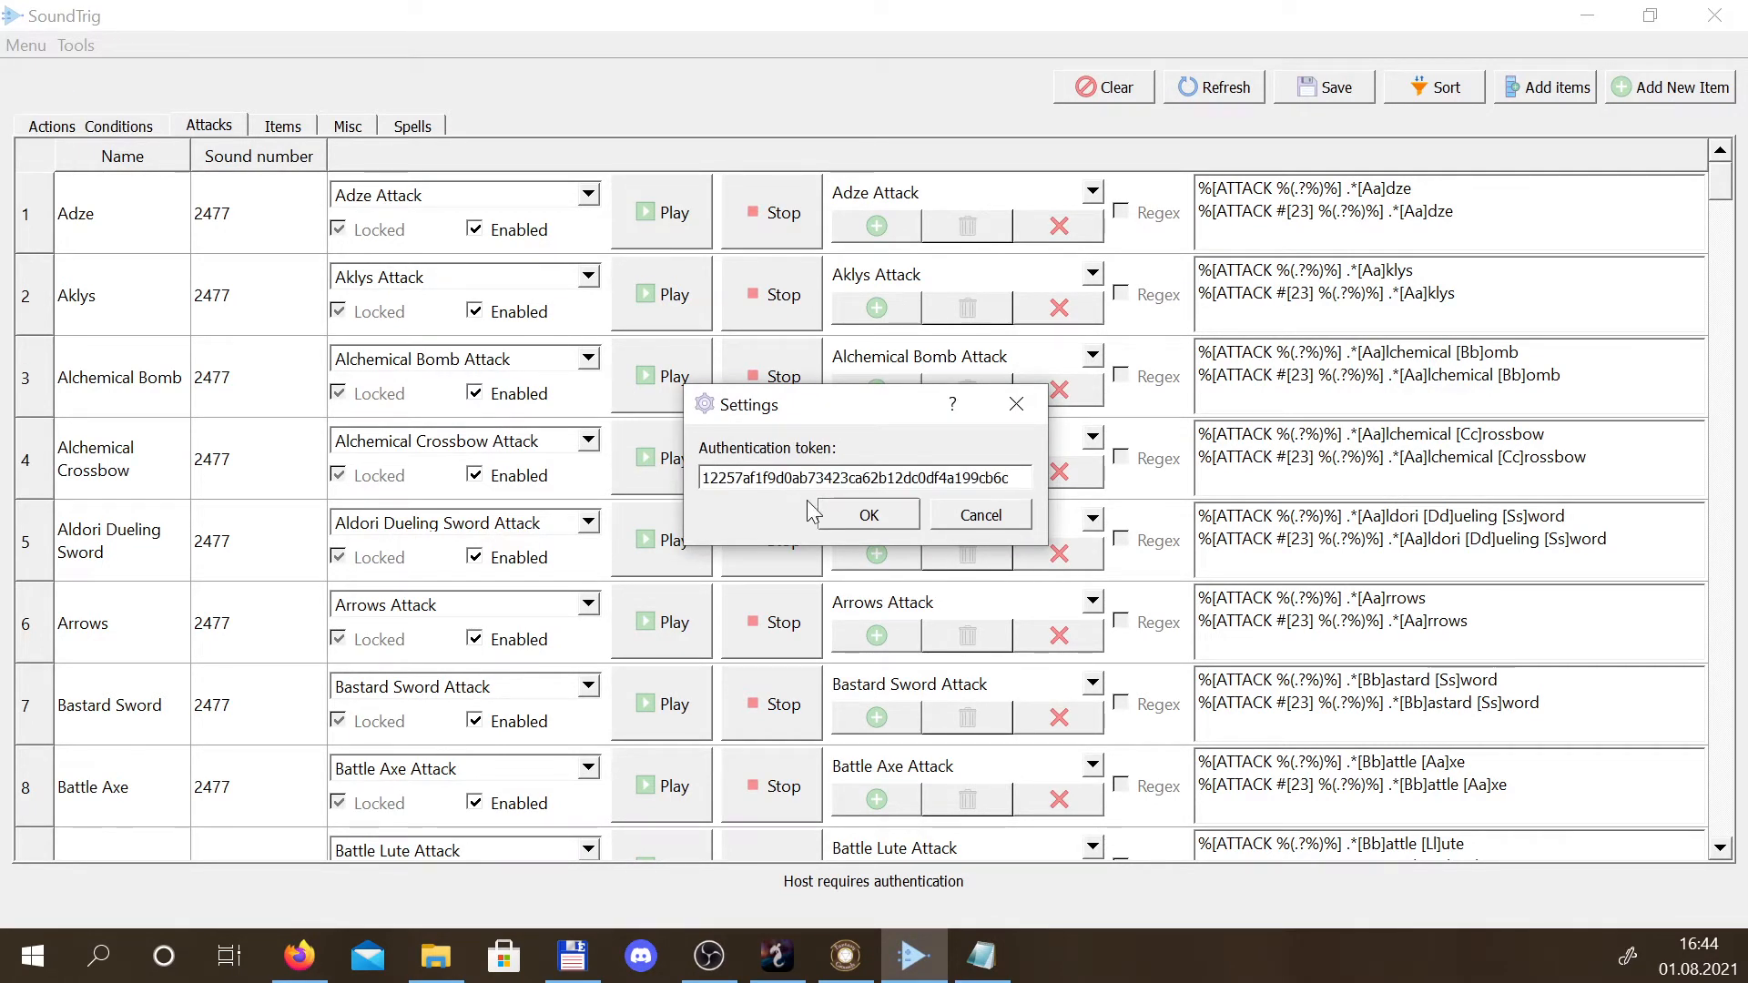
click(875, 516)
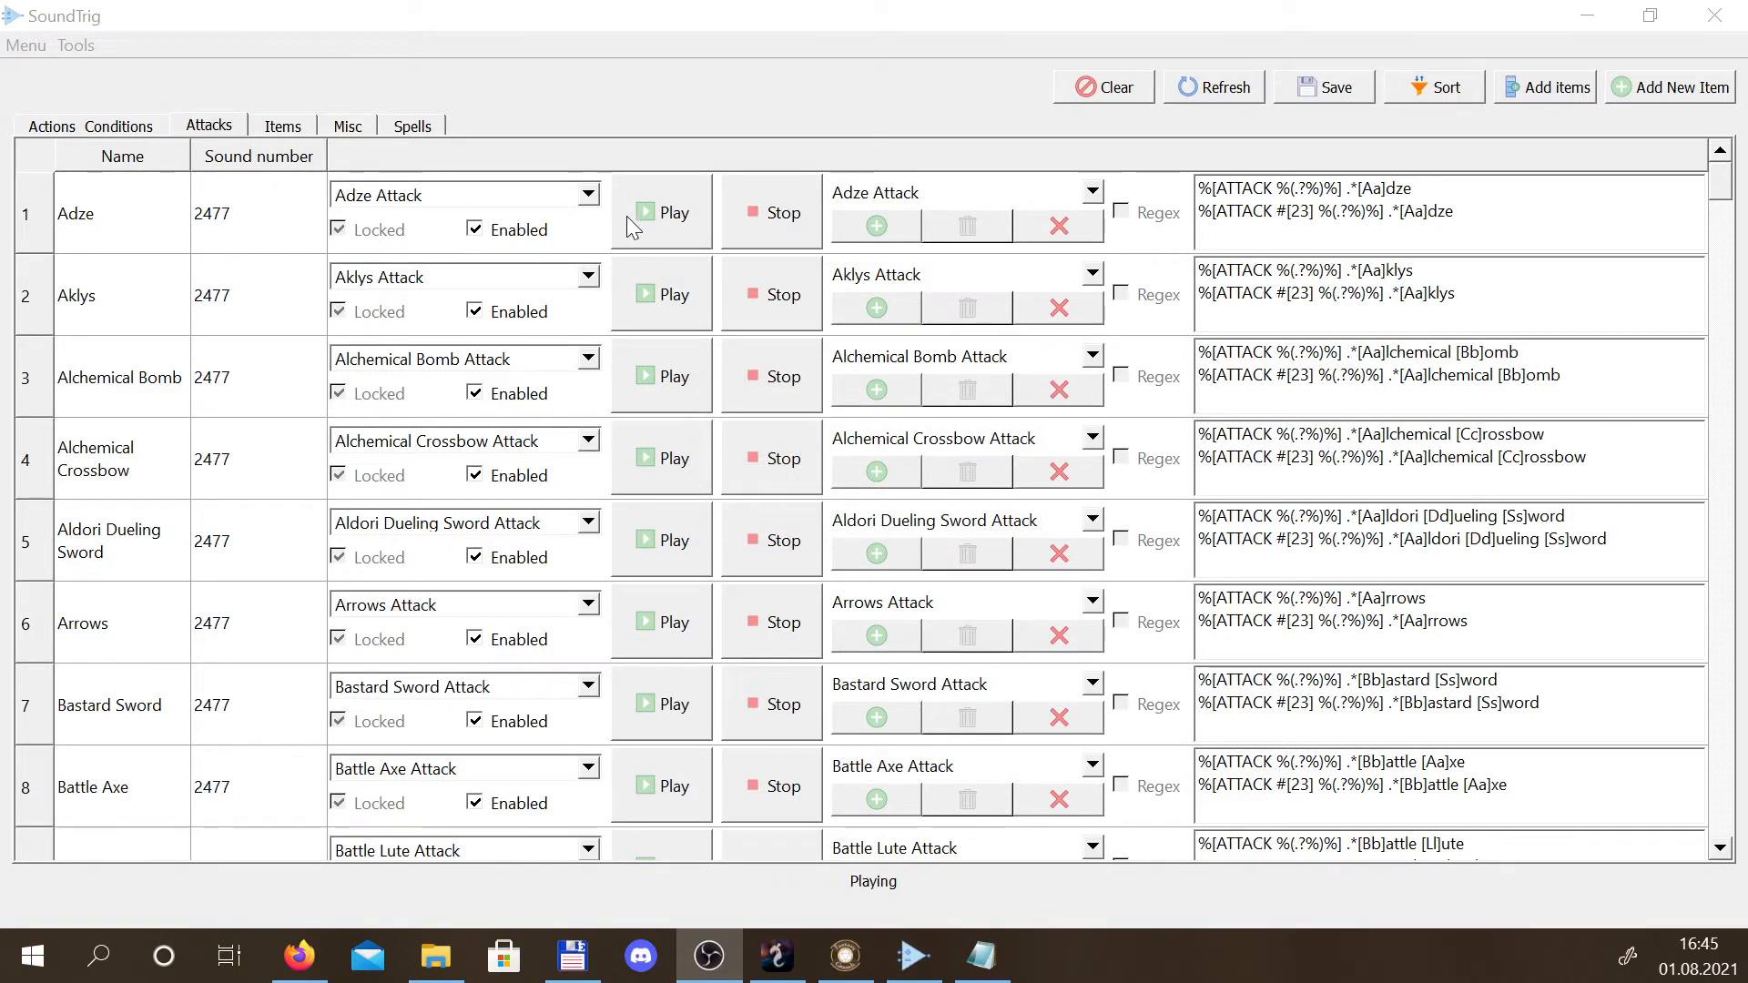
Test-play Adze's Attack, Hit and Critical sounds in turn
click(516, 193)
click(517, 193)
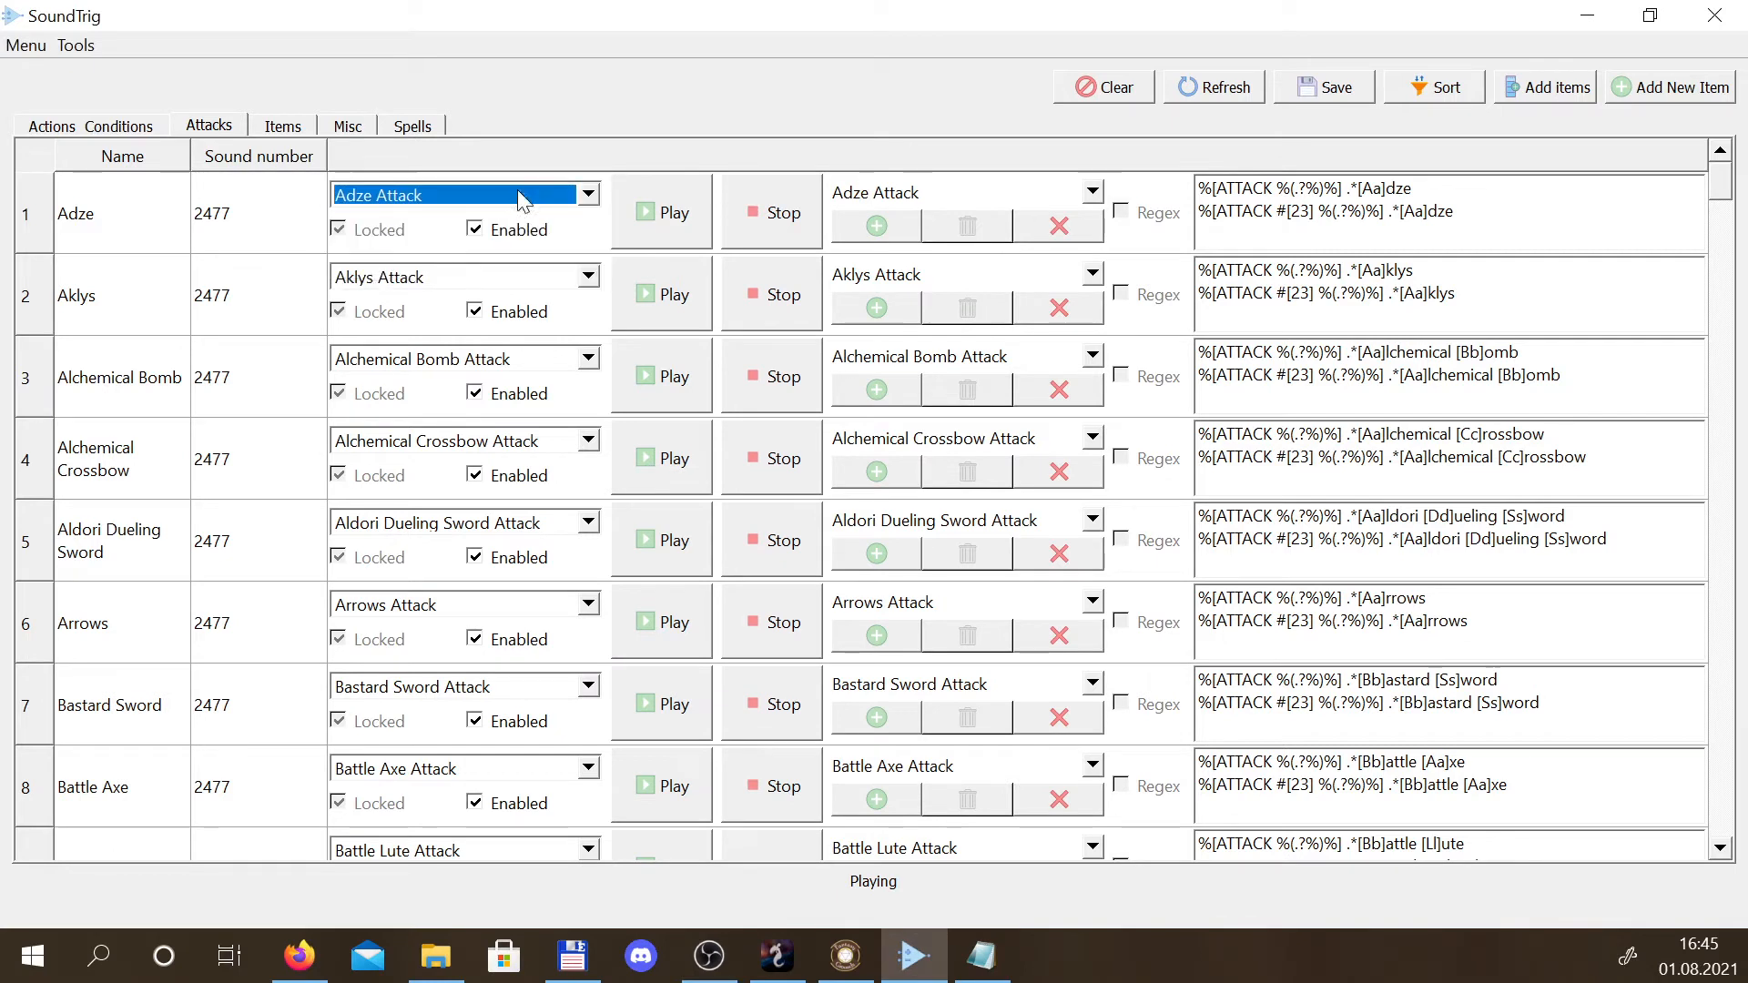
click(669, 228)
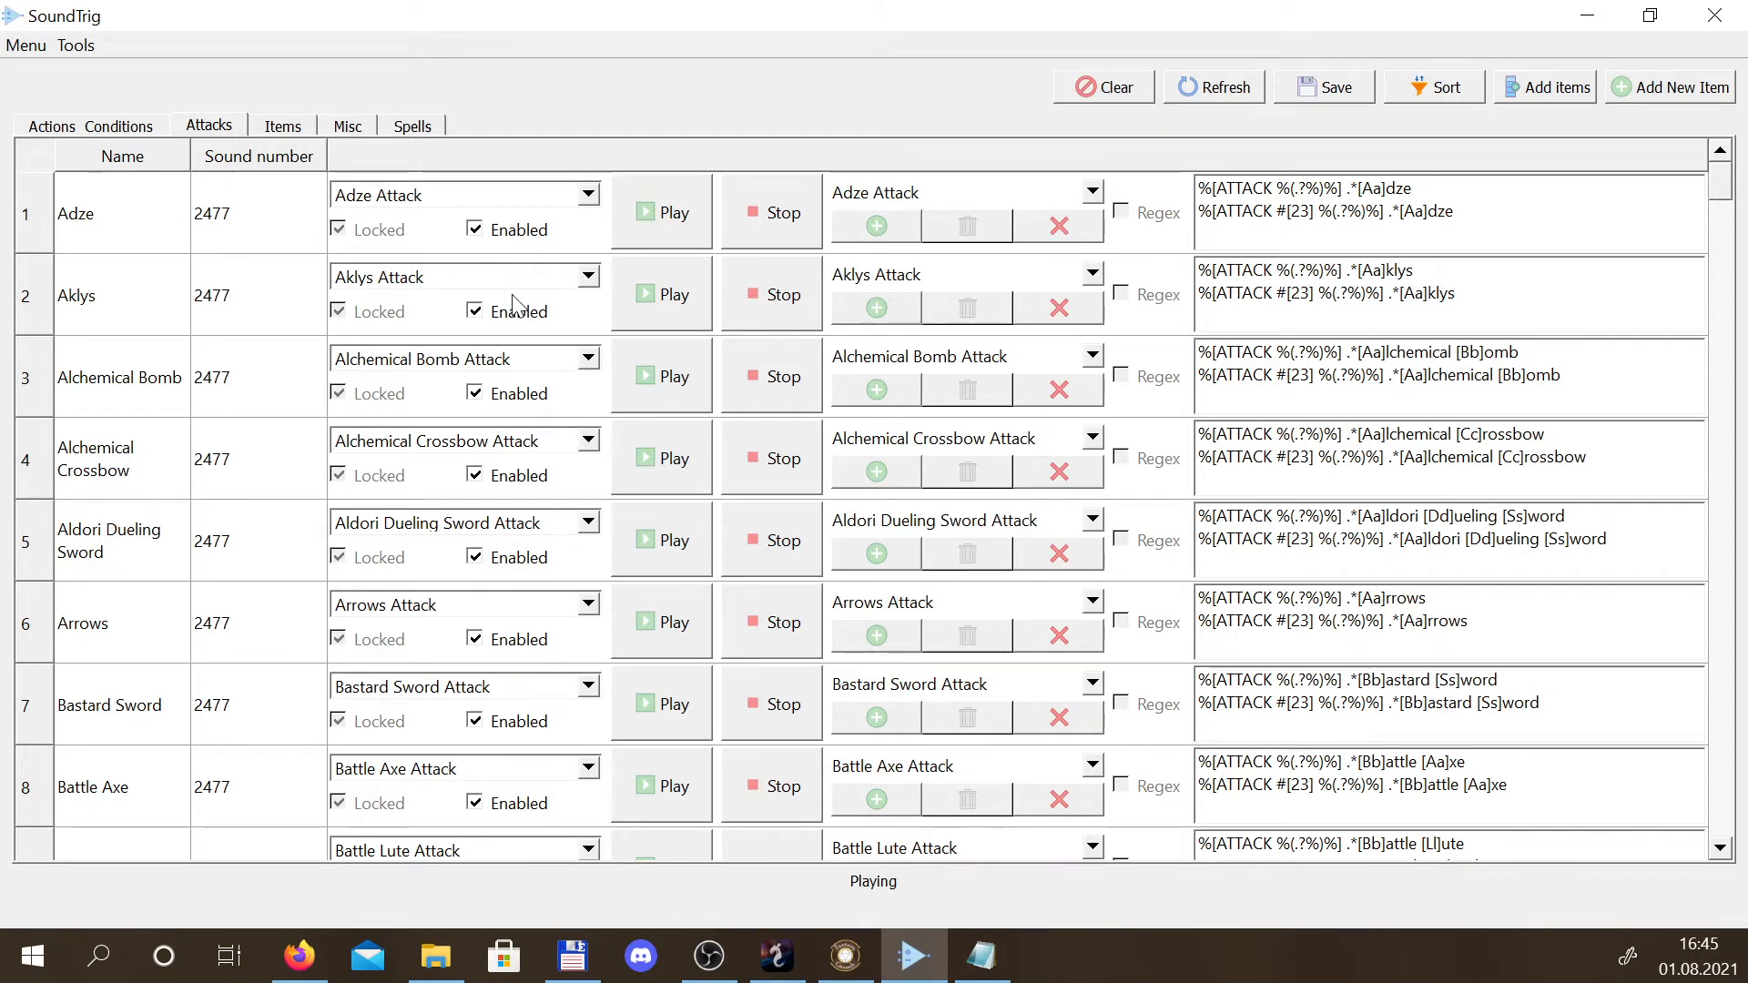
click(378, 196)
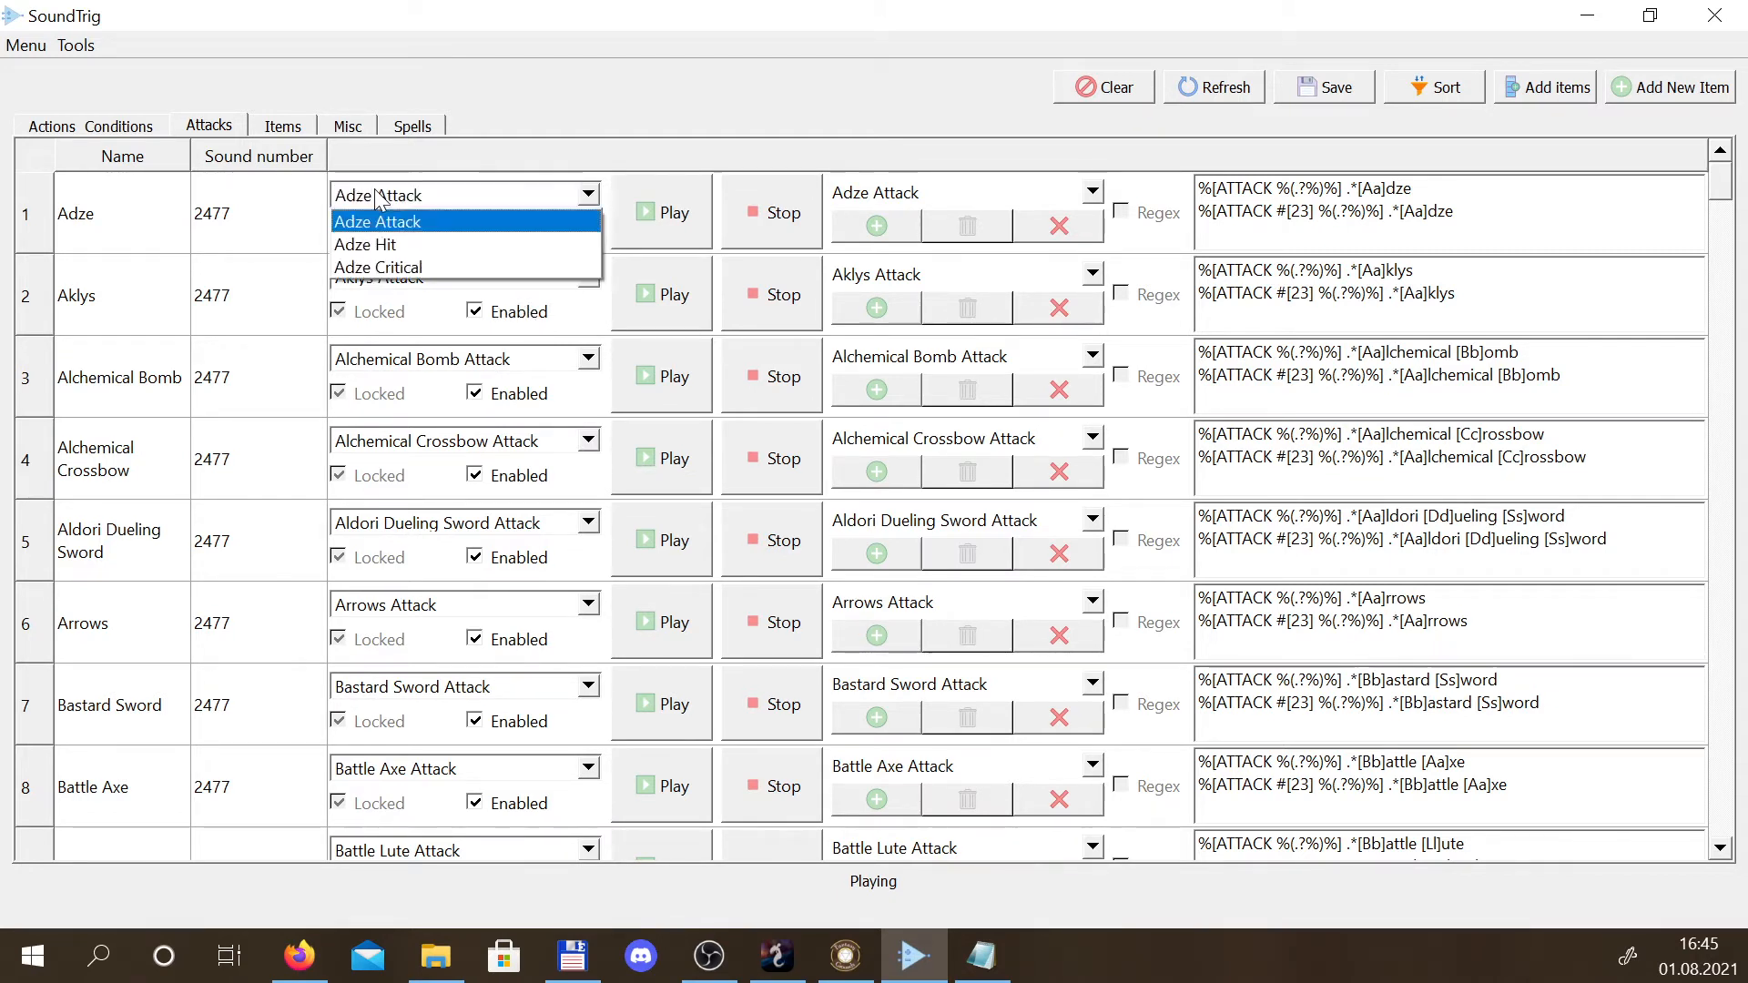
click(382, 245)
click(657, 235)
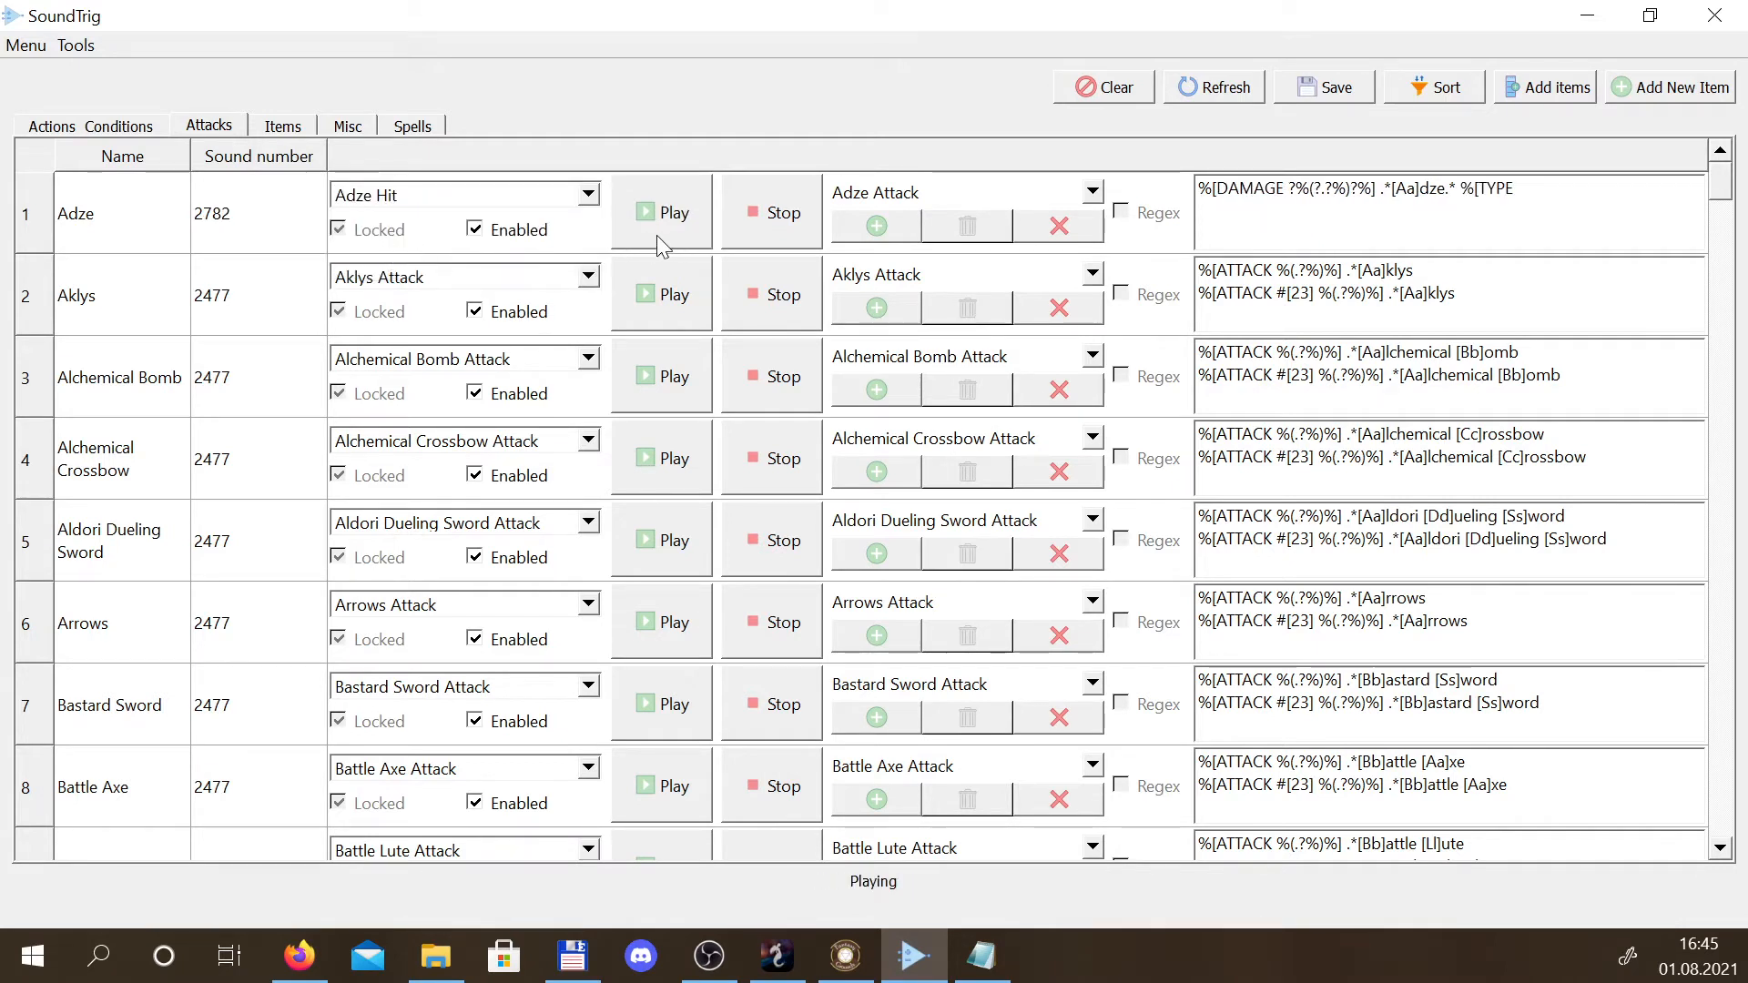
click(588, 194)
click(519, 264)
click(658, 223)
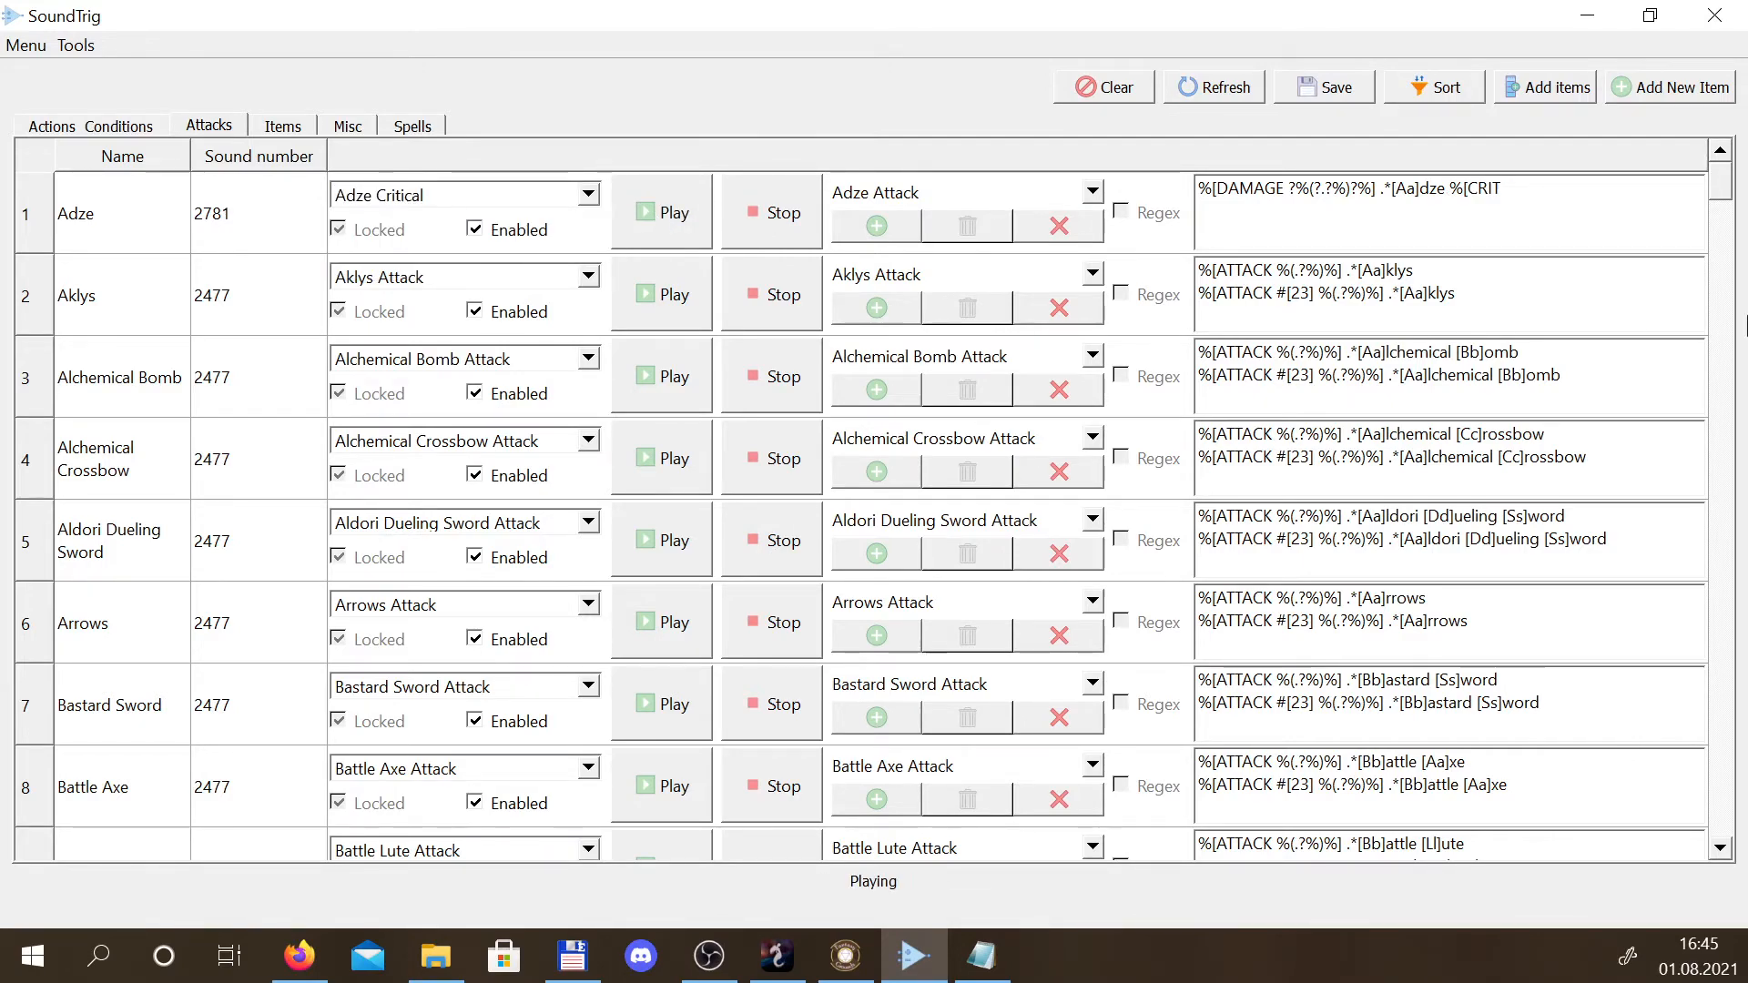
Test-play the Attack, Hit and Critical sounds of Wish Knife near the end of the weapon list
drag(1723, 205, 1611, 881)
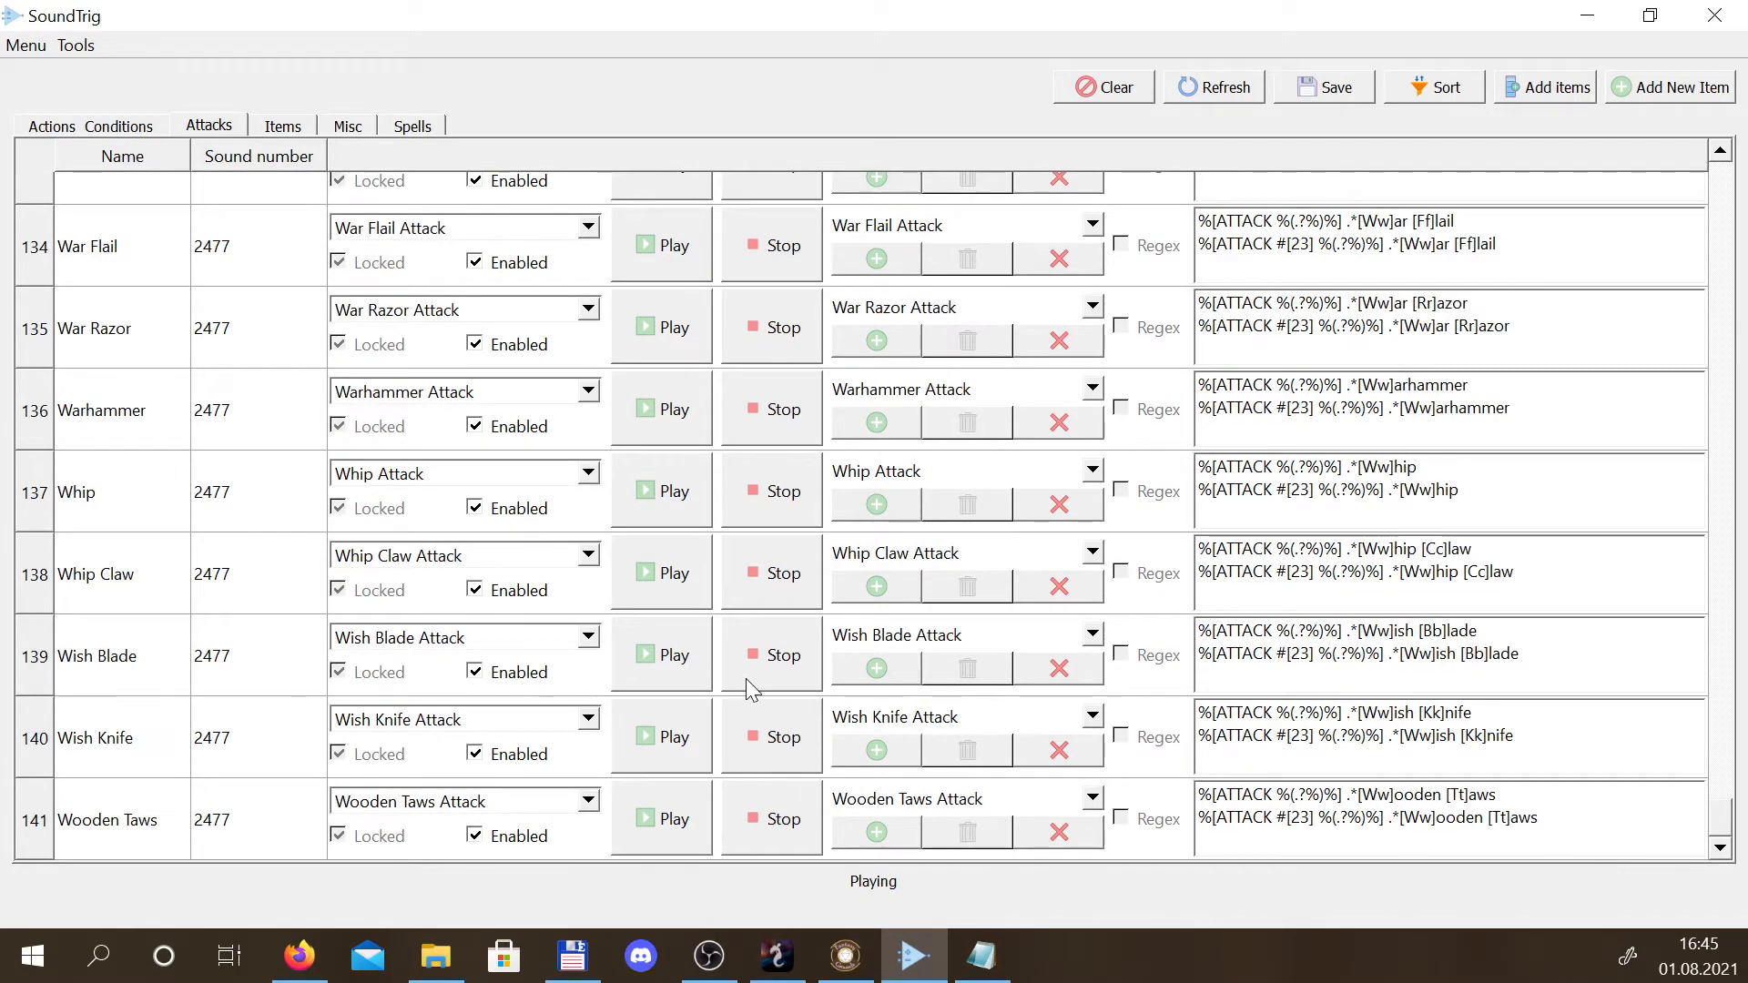
click(671, 761)
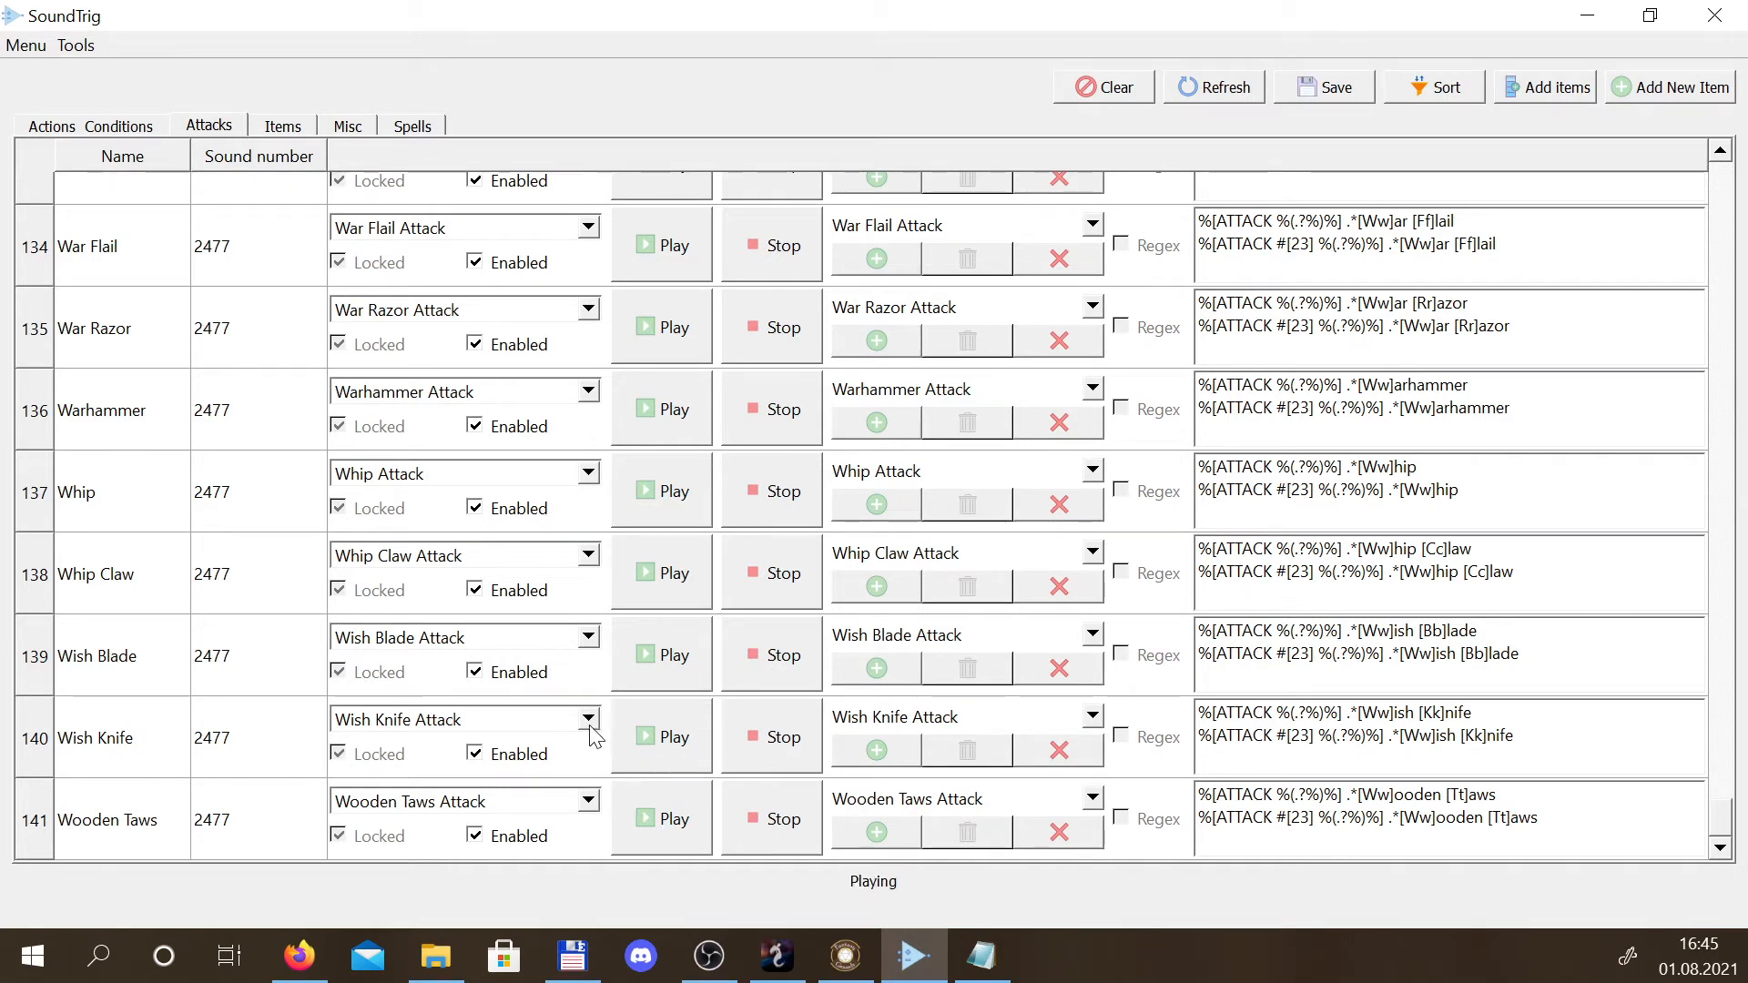
click(589, 719)
click(537, 769)
click(644, 736)
click(589, 719)
click(507, 792)
click(661, 745)
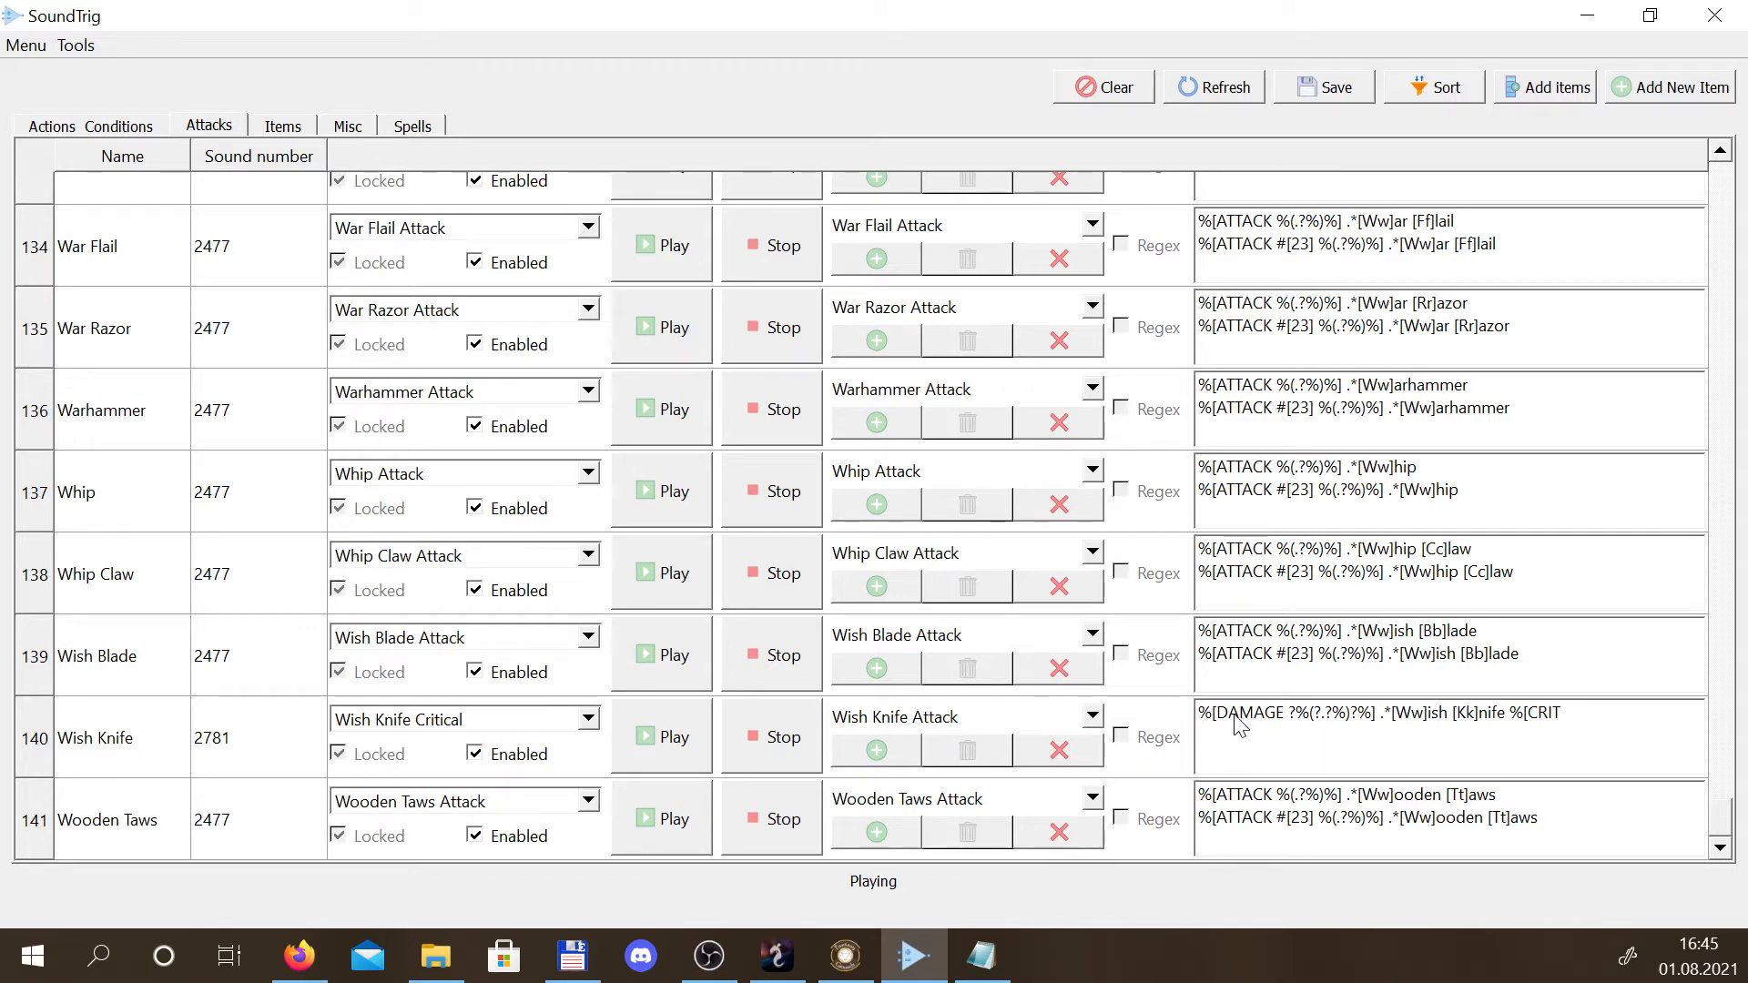
drag(1727, 826, 1727, 182)
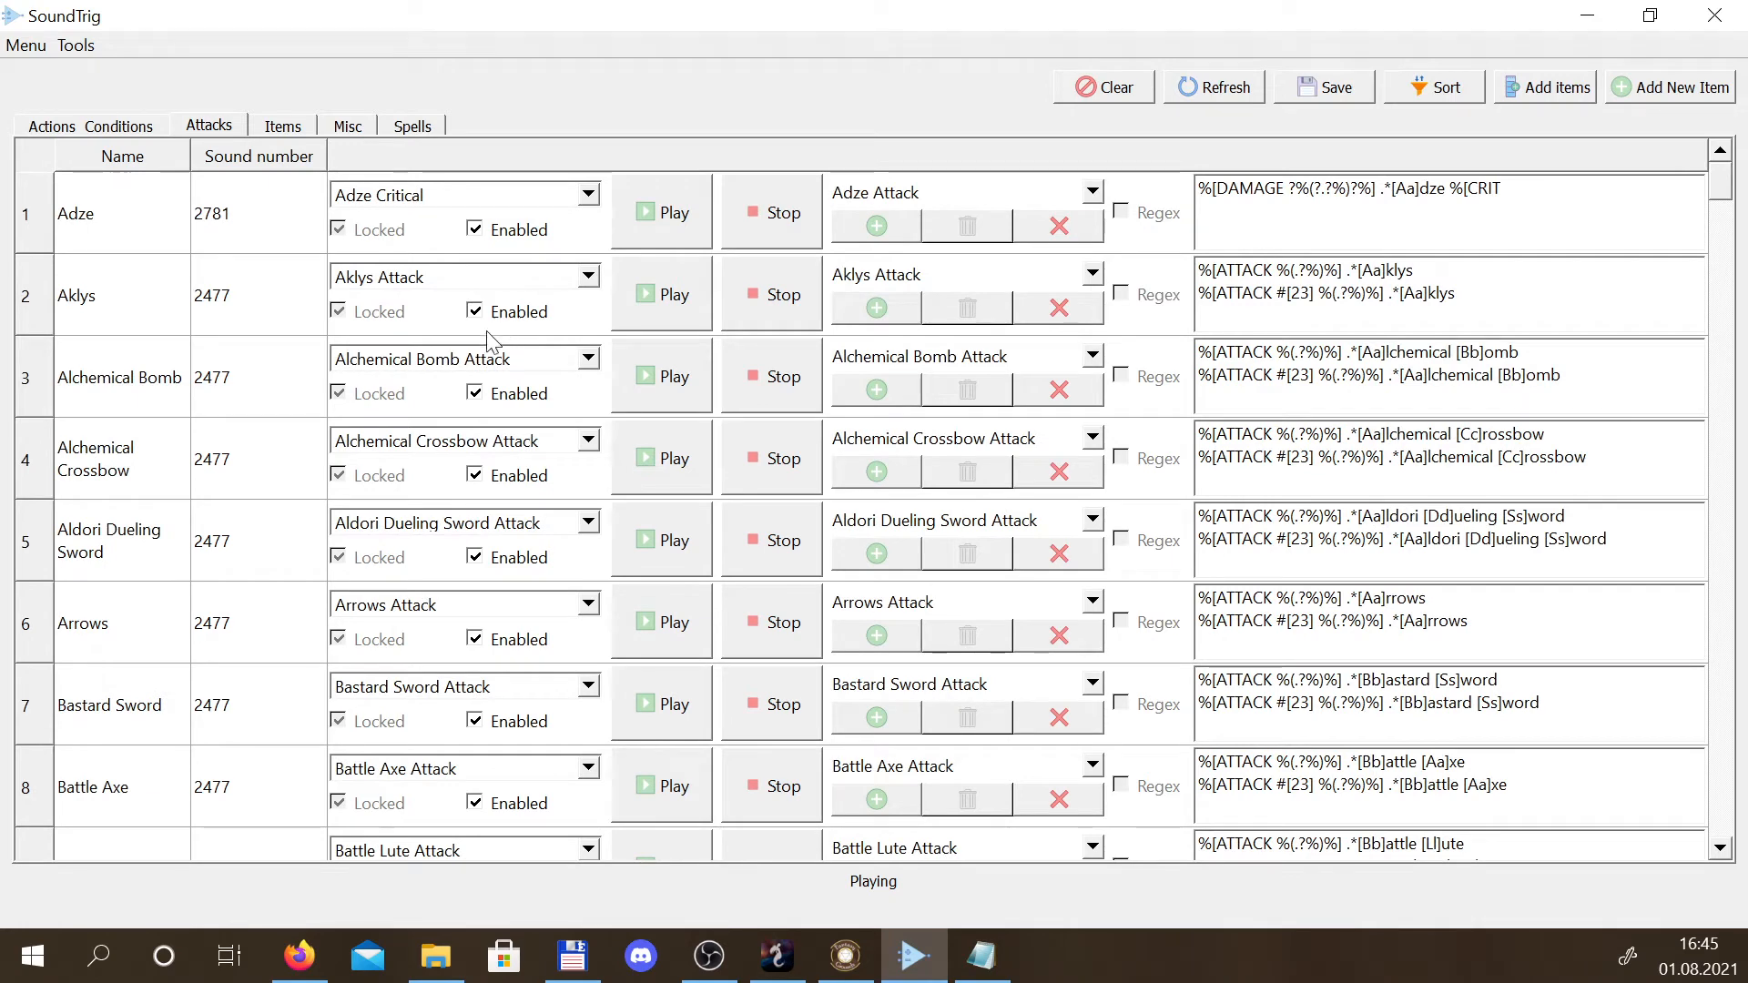
Add a custom trigger 1234, without regular expression, to the Fist attack
scroll(300, 647, down, 6)
scroll(300, 647, down, 5)
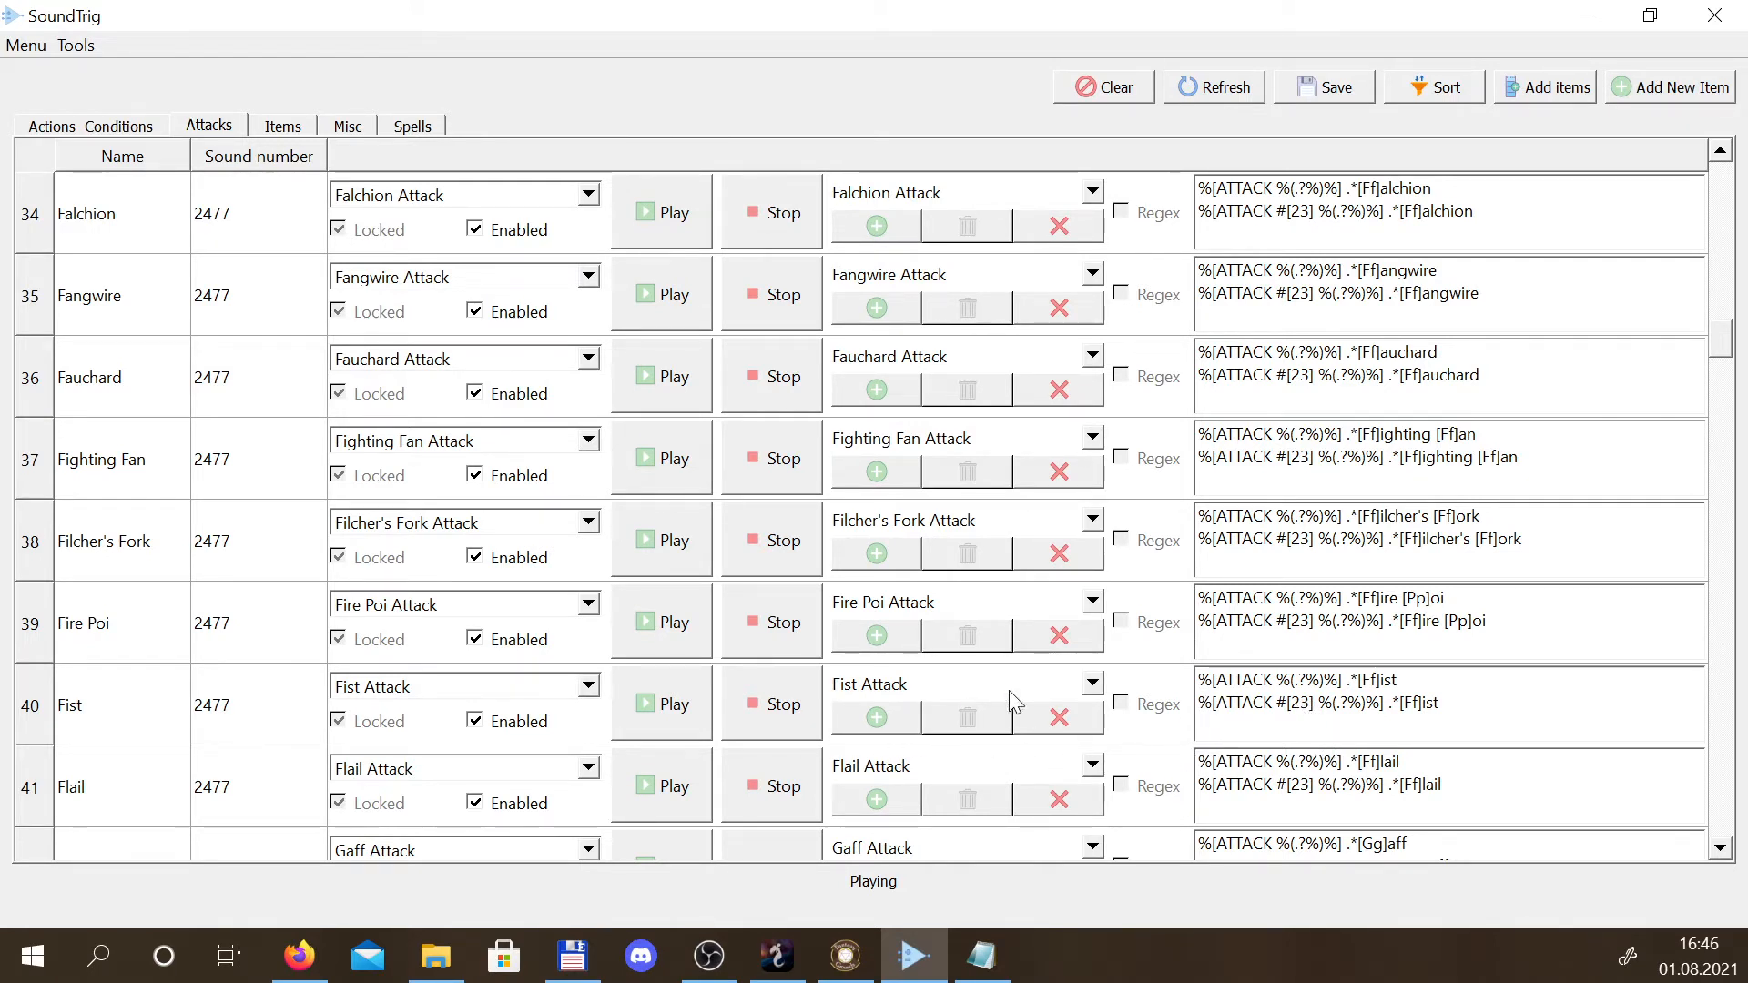
click(1091, 683)
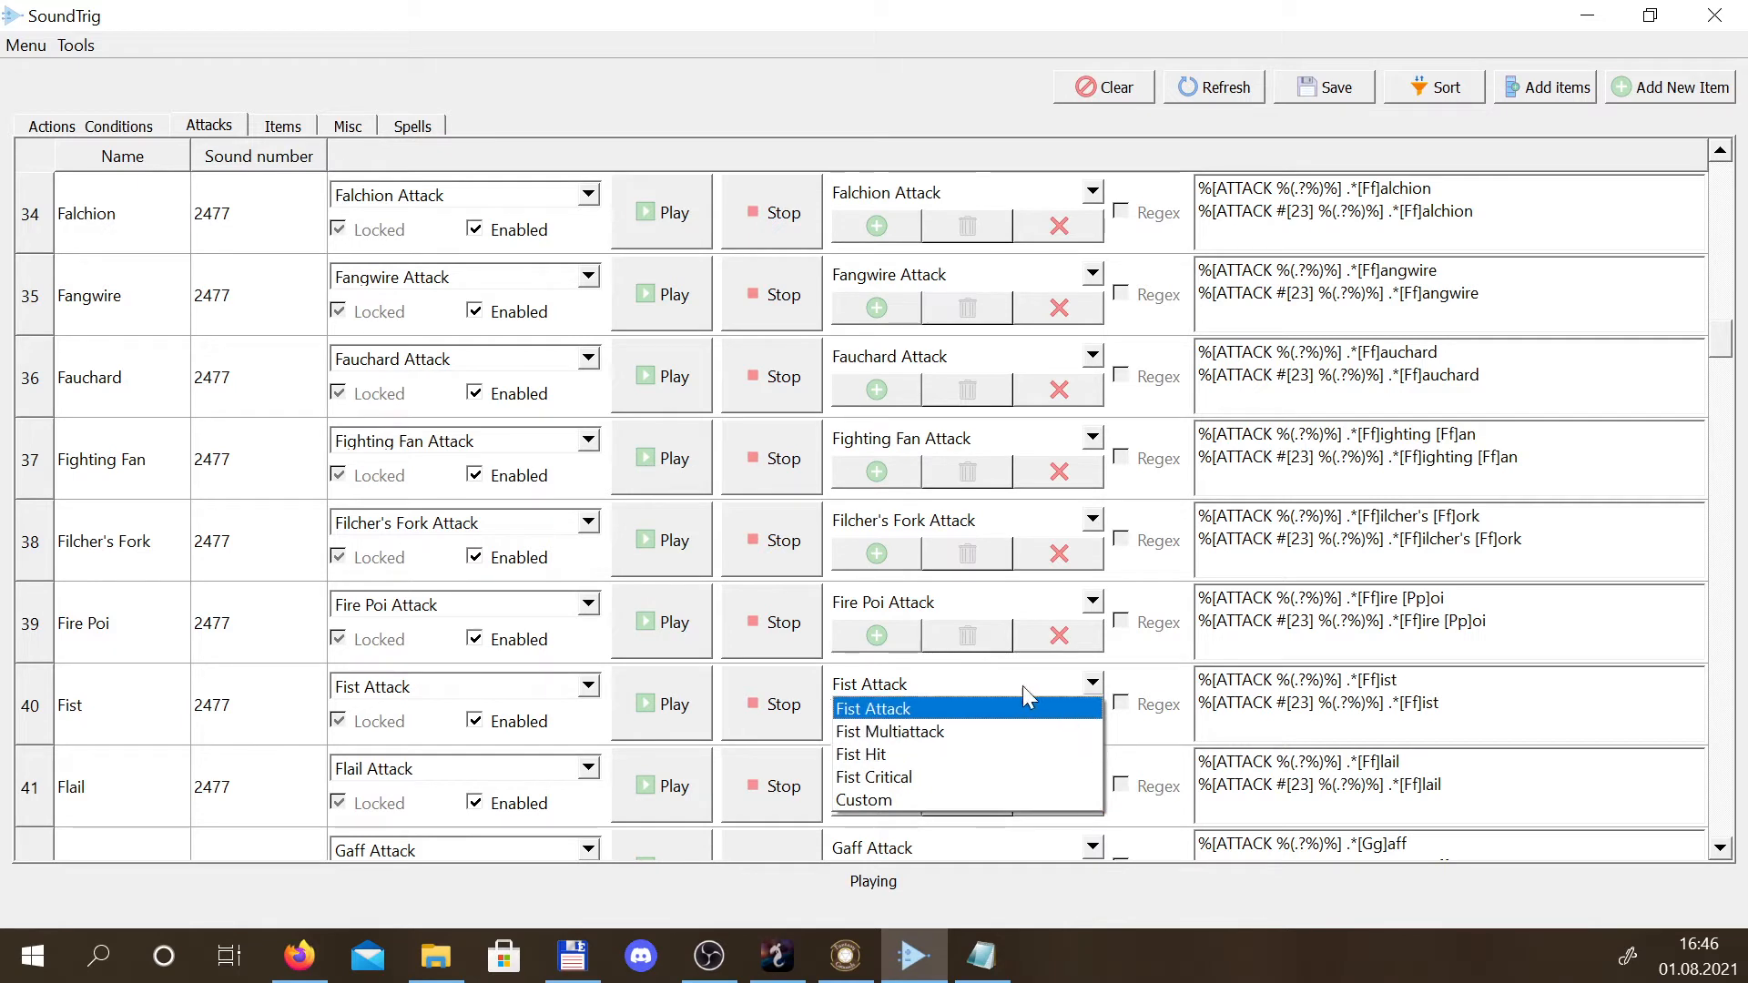
click(942, 799)
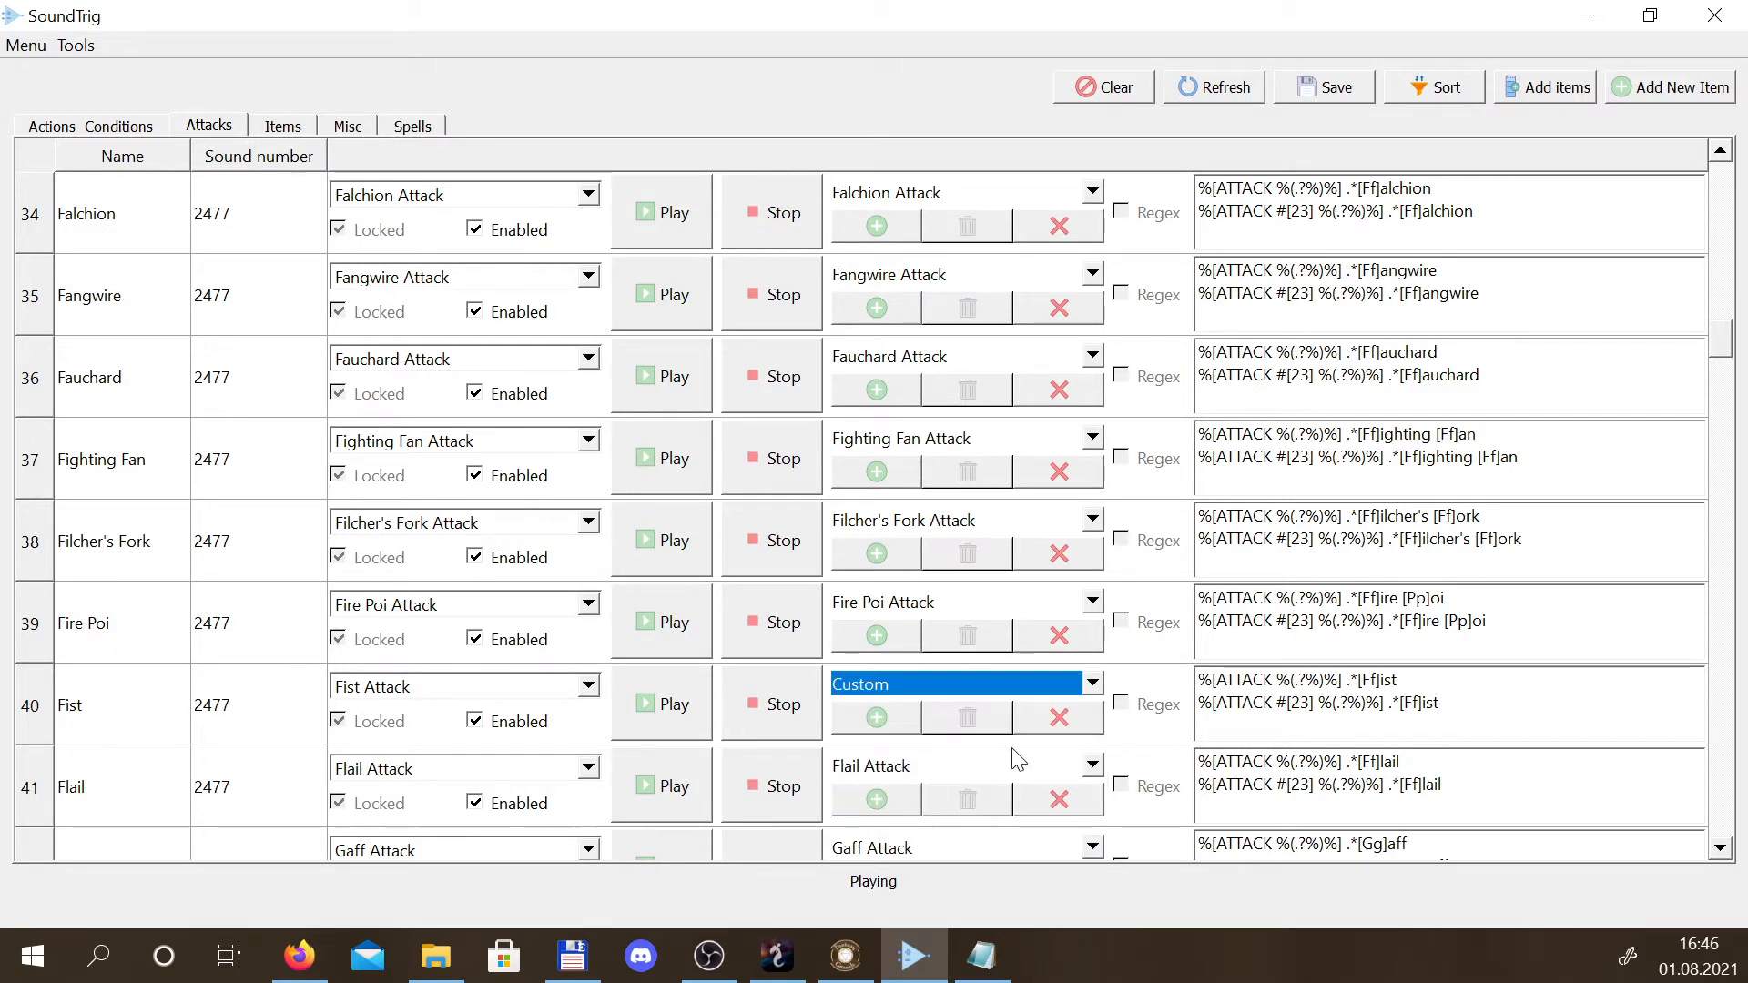
click(887, 722)
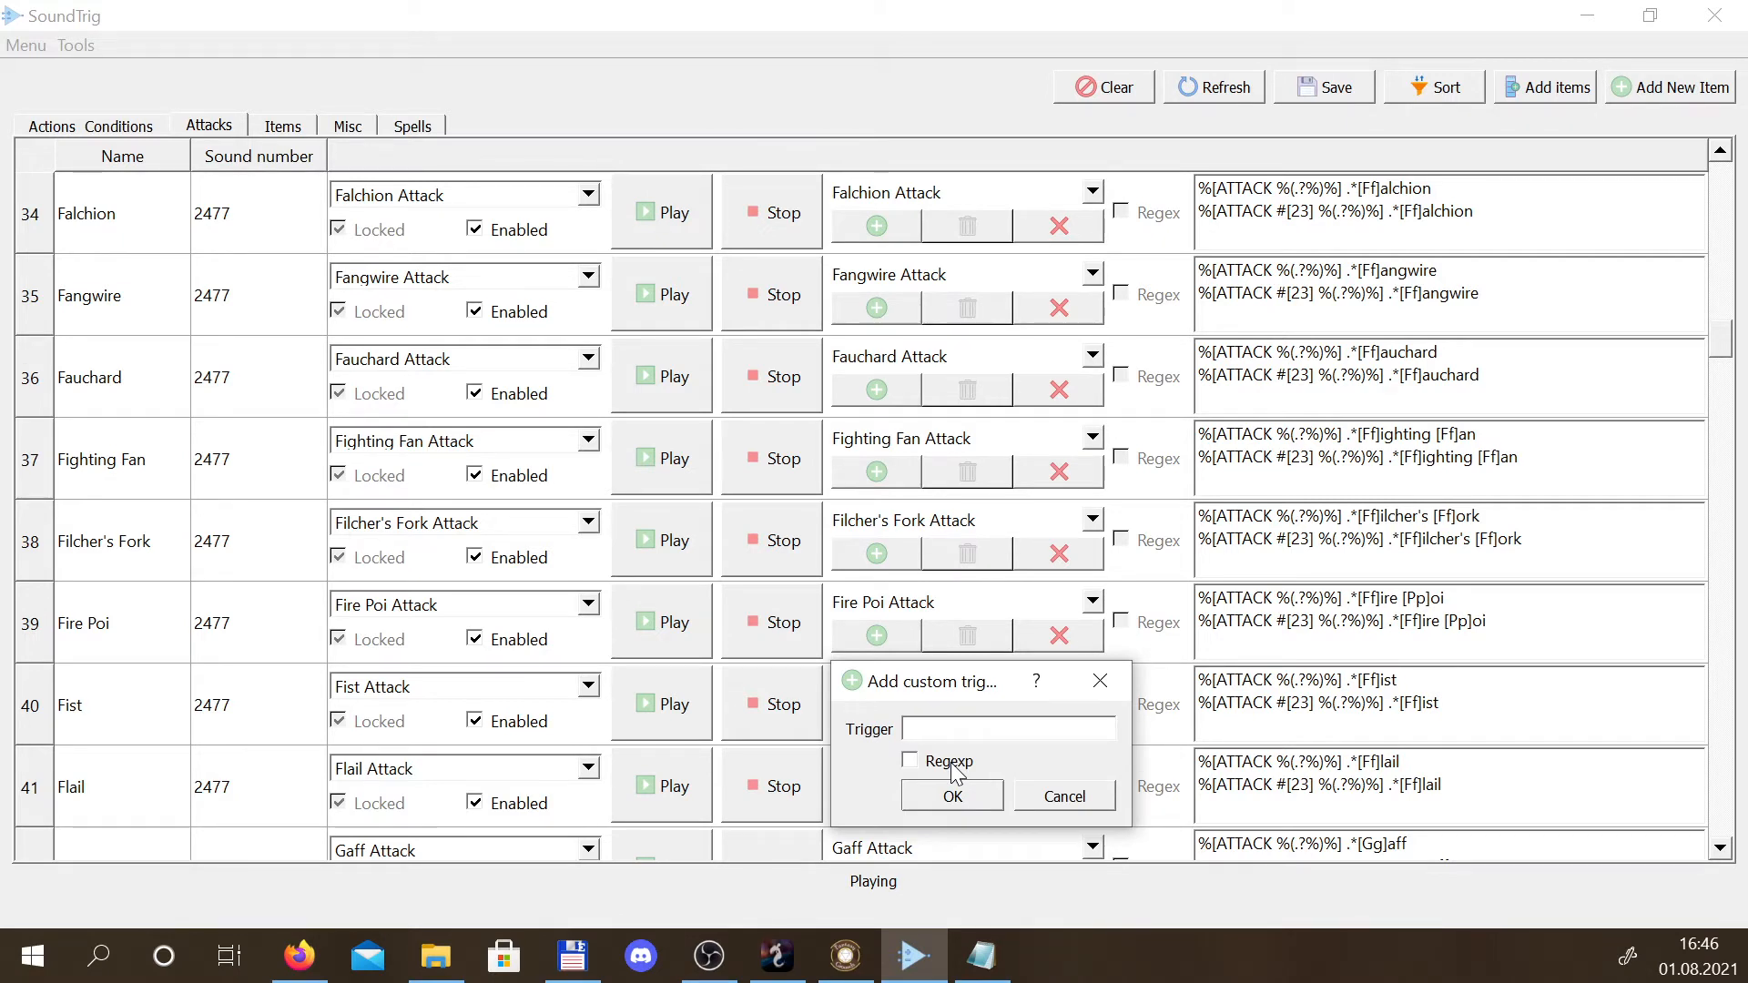
text(1234)
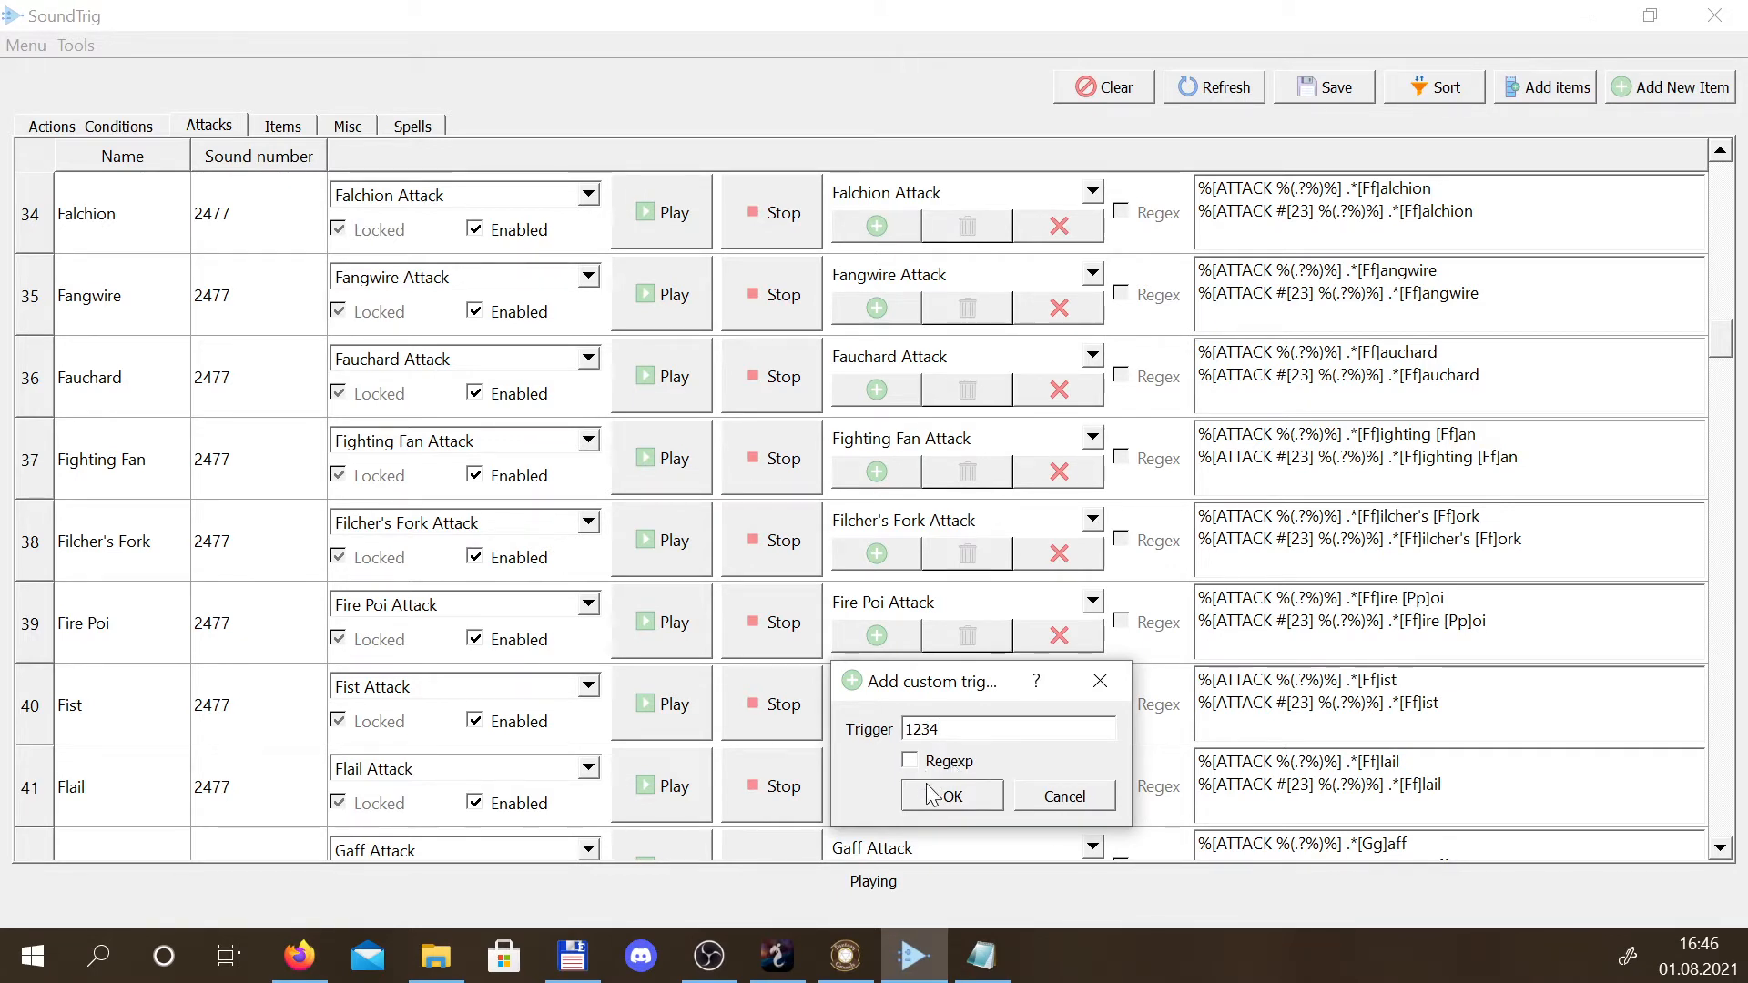
click(933, 795)
Try to mark Fist's custom trigger 1234 as a regex, comparing the Regex setting on its built-in triggers
drag(1218, 728, 1224, 689)
click(1215, 725)
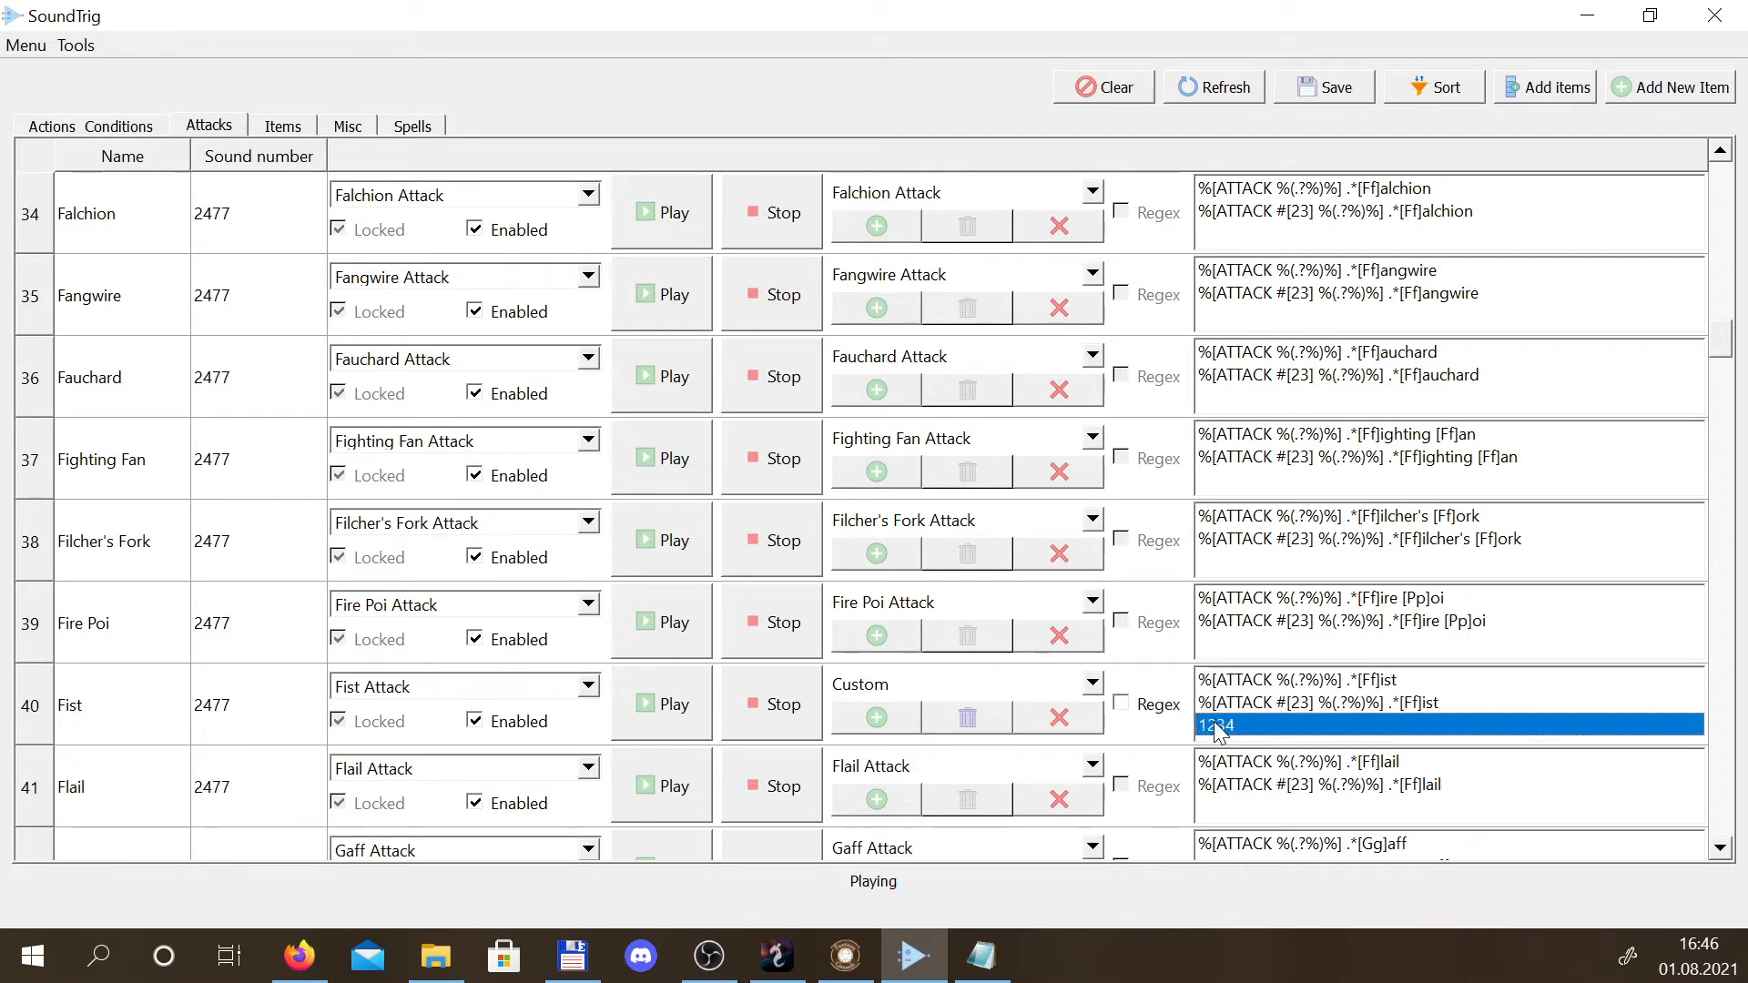
click(1123, 704)
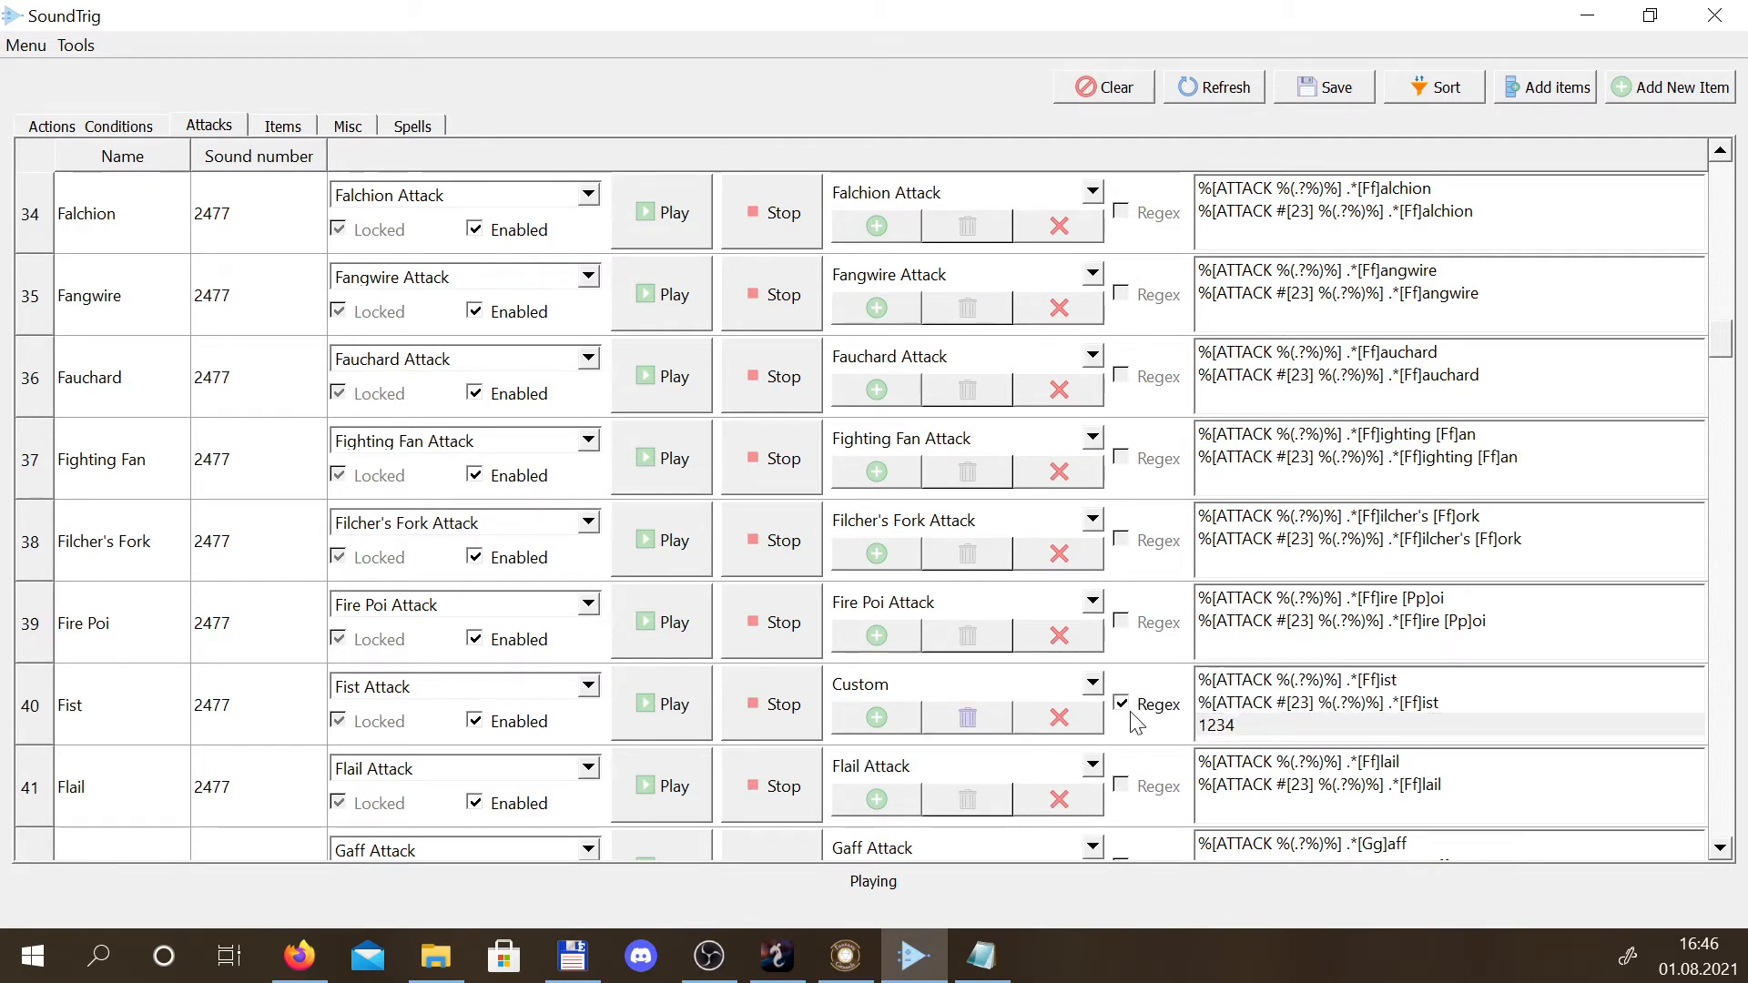
click(1221, 726)
click(1224, 703)
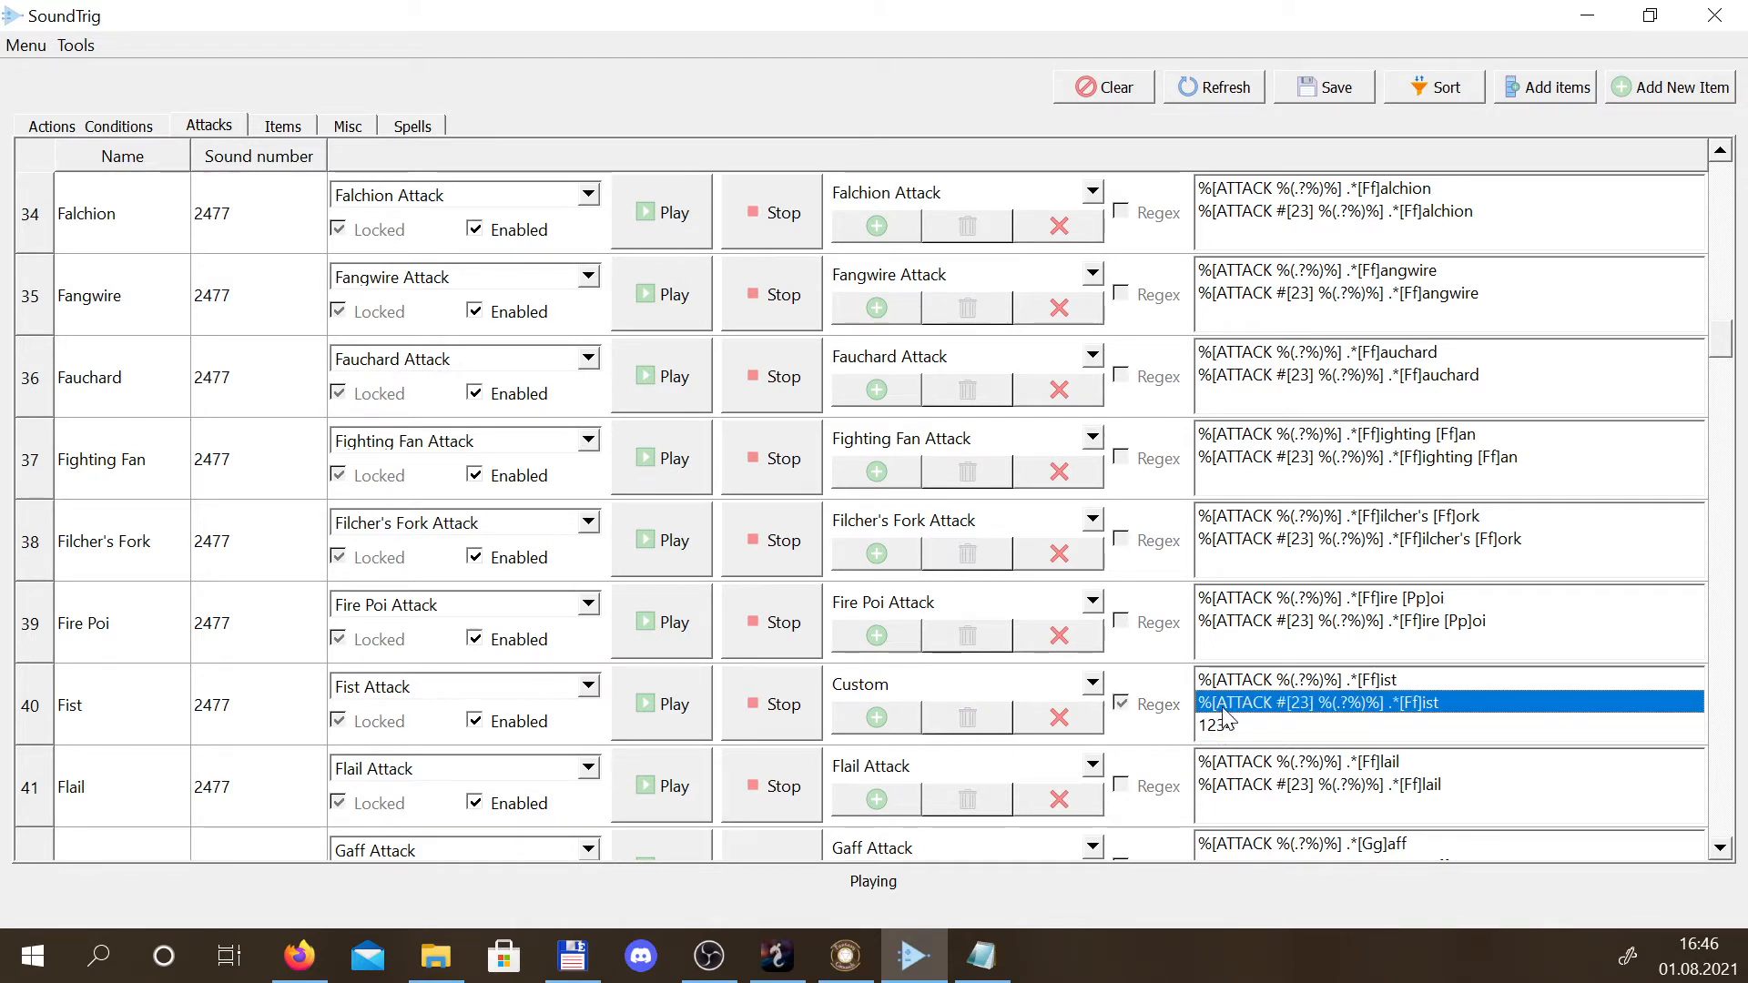
click(1226, 682)
click(1223, 728)
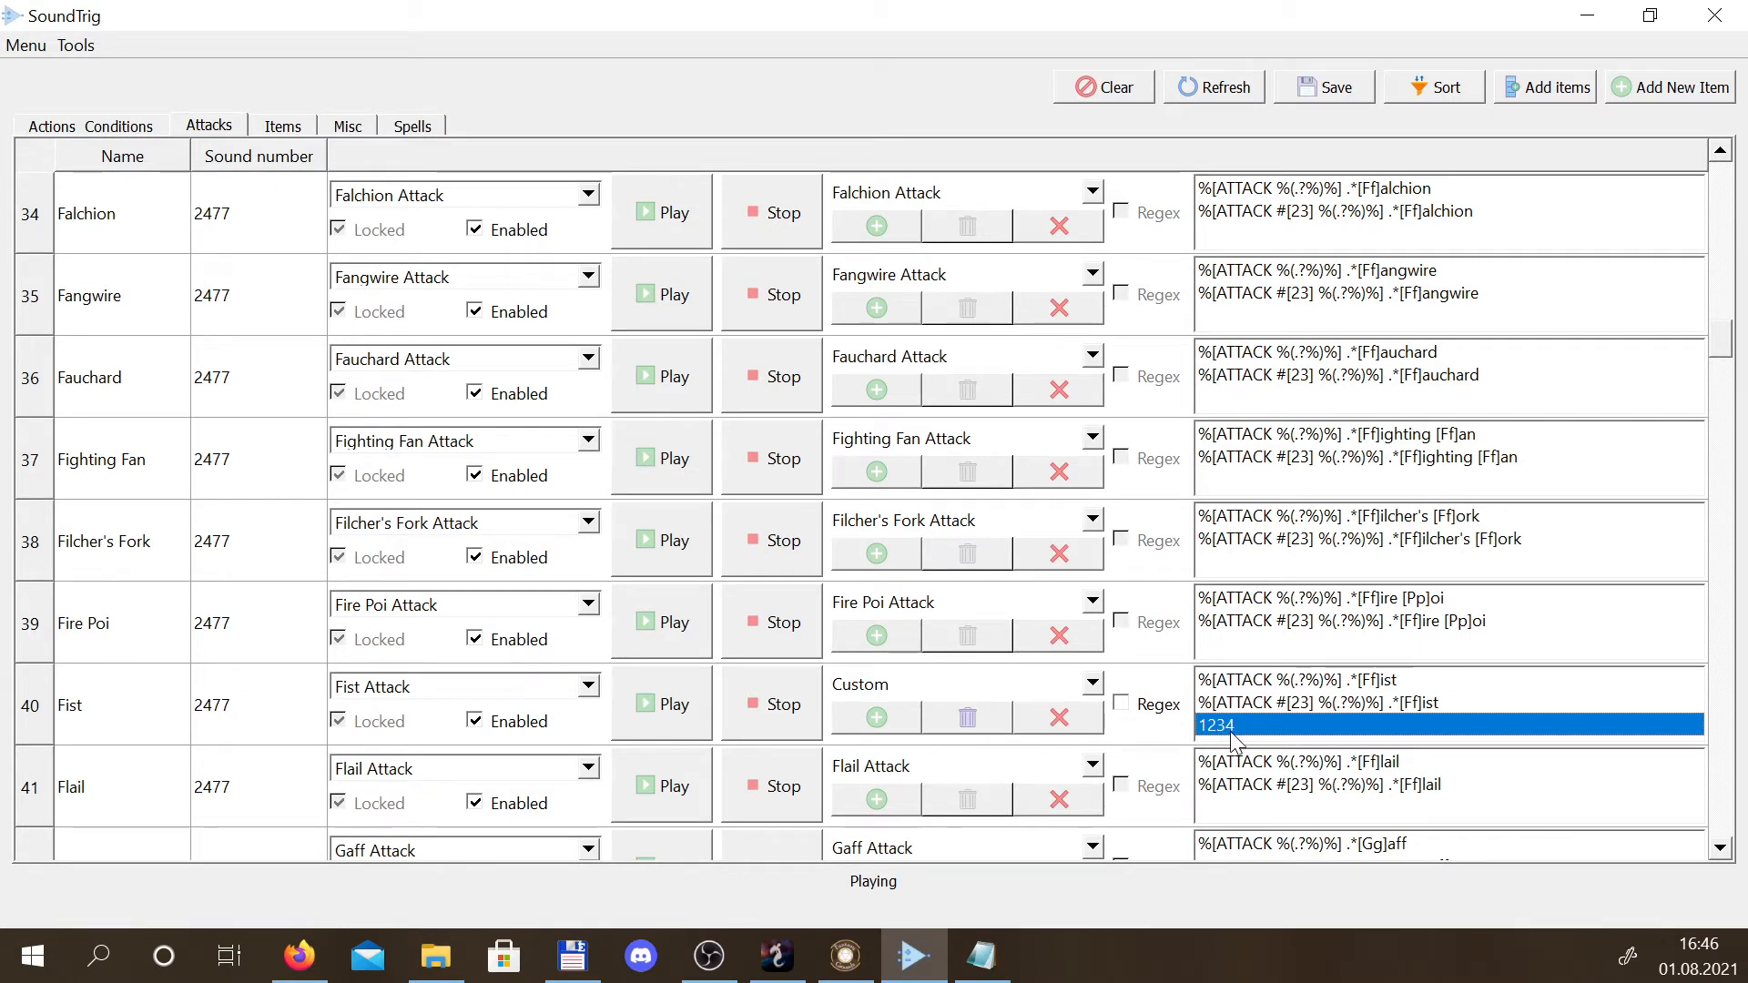
Switch the Fist entry to Fist Hit and back to Fist Attack to compare their triggers, then test-play the attack sound
click(457, 701)
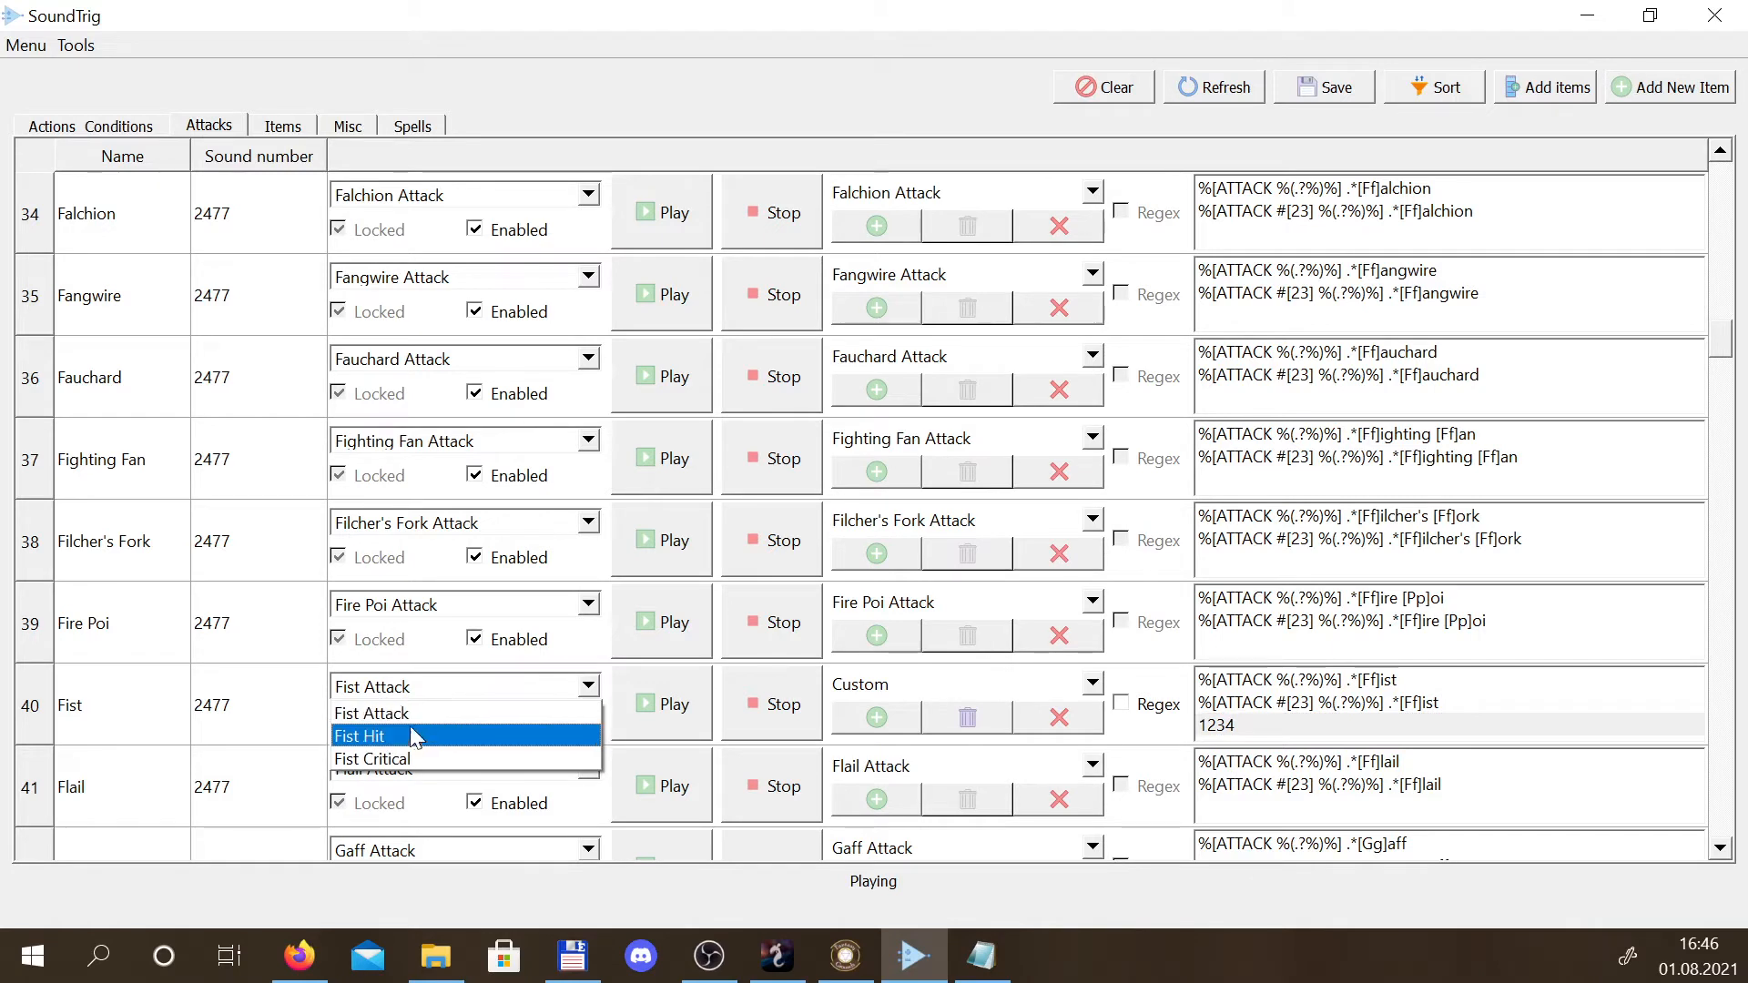
click(410, 733)
click(437, 700)
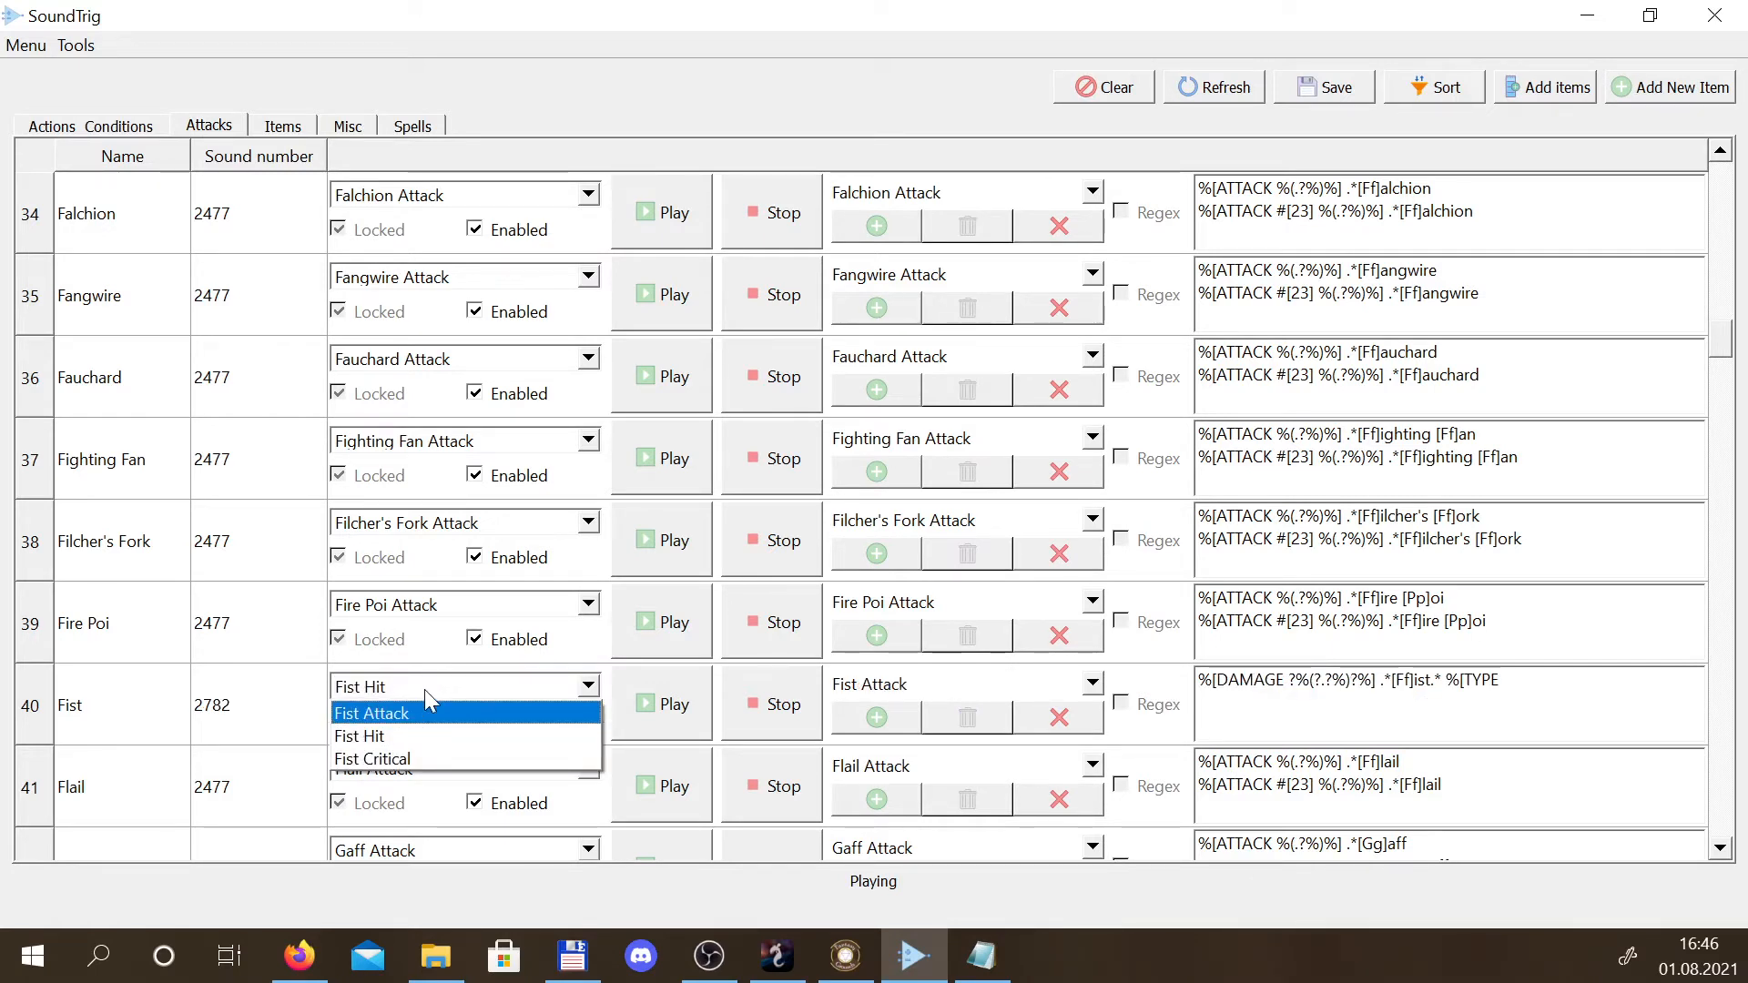
click(414, 710)
click(689, 704)
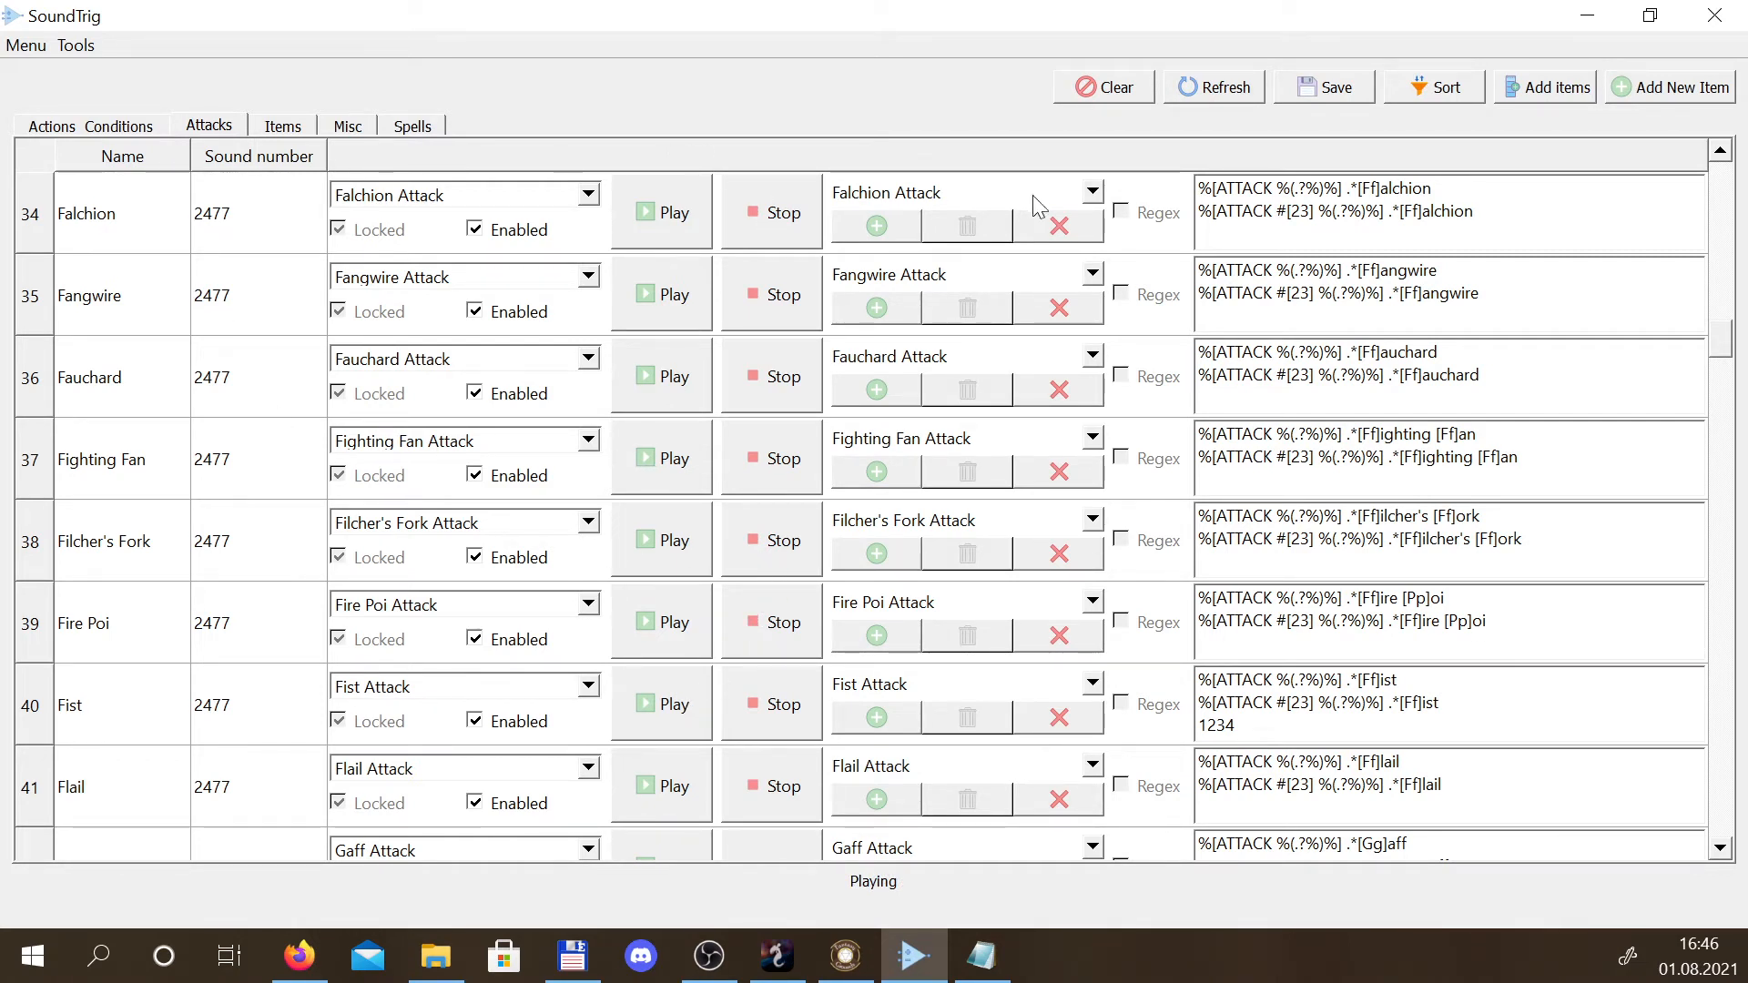
Save the trigger database and start adding an item list to the Spells category
click(1334, 95)
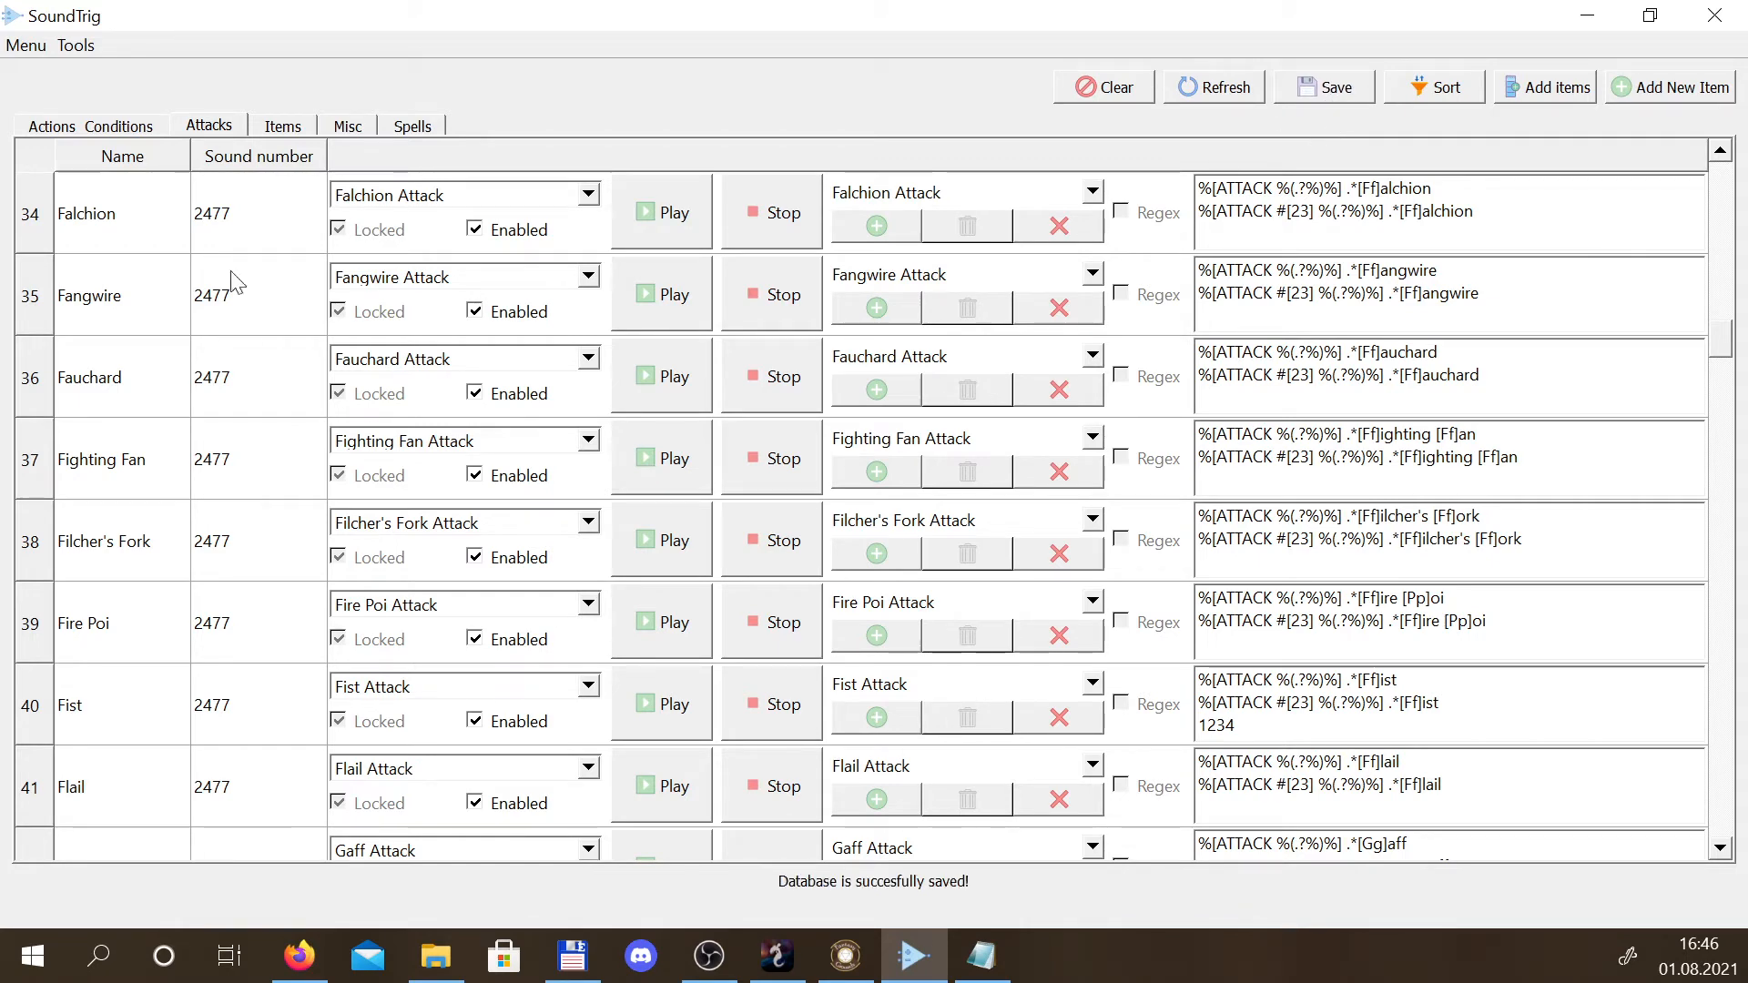
click(410, 124)
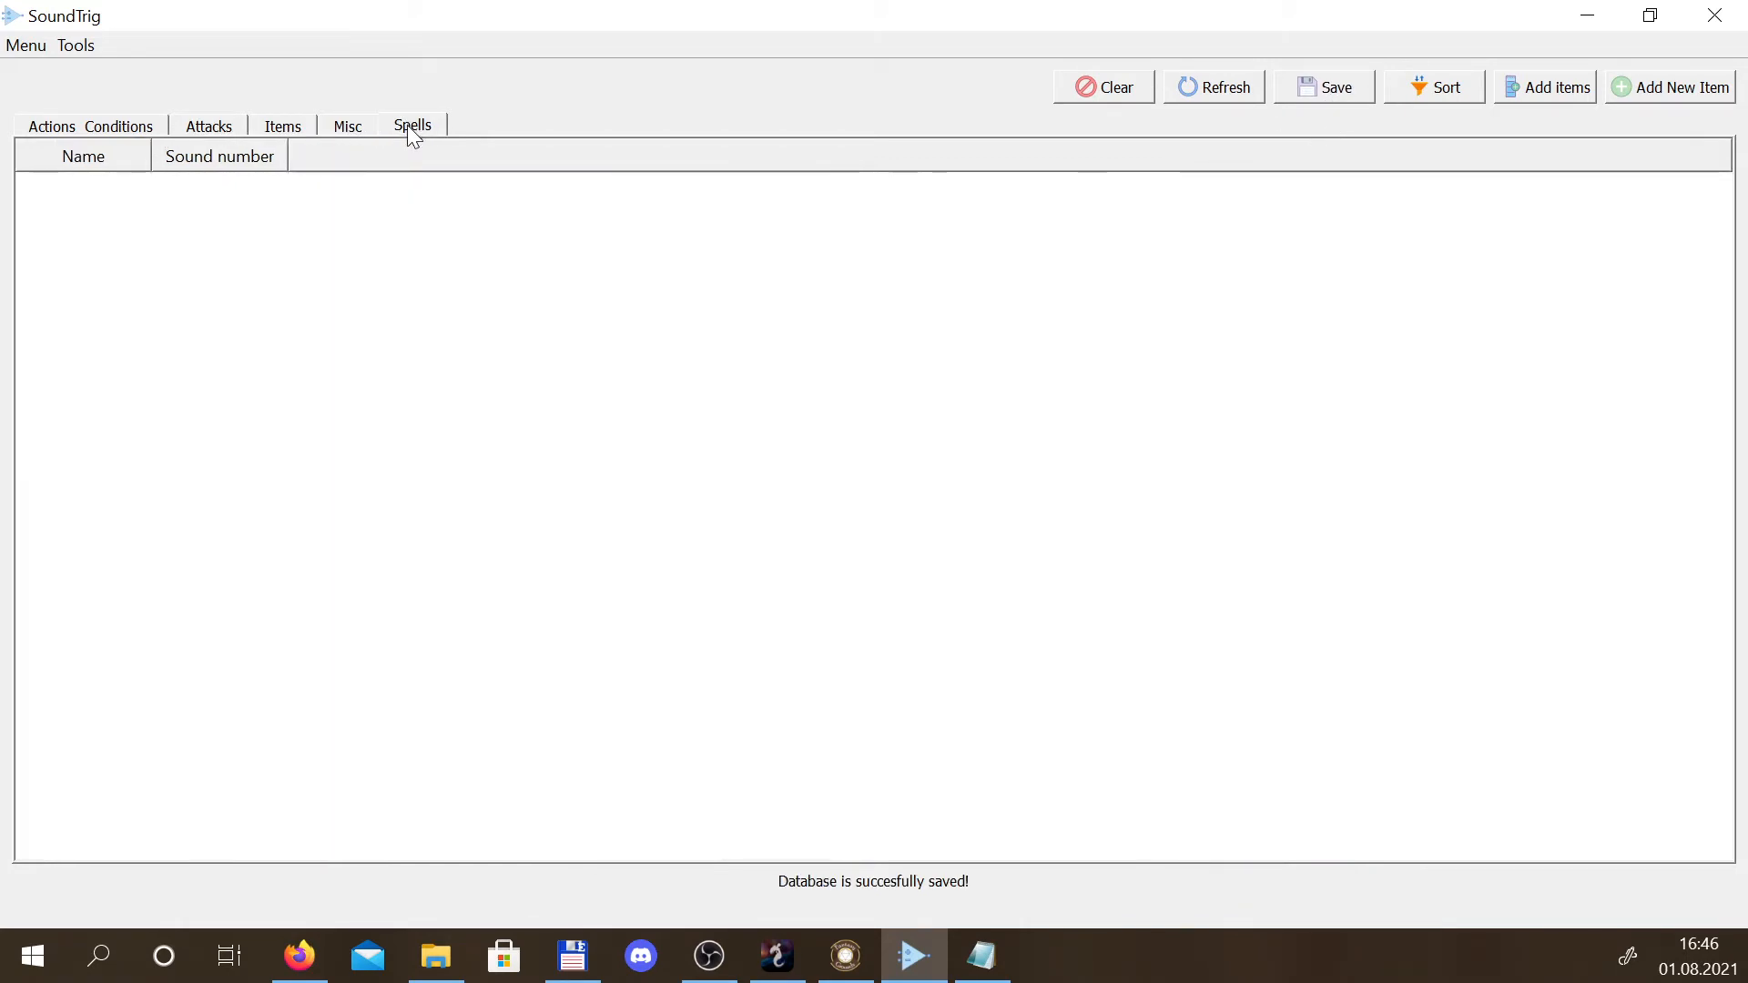
click(1549, 91)
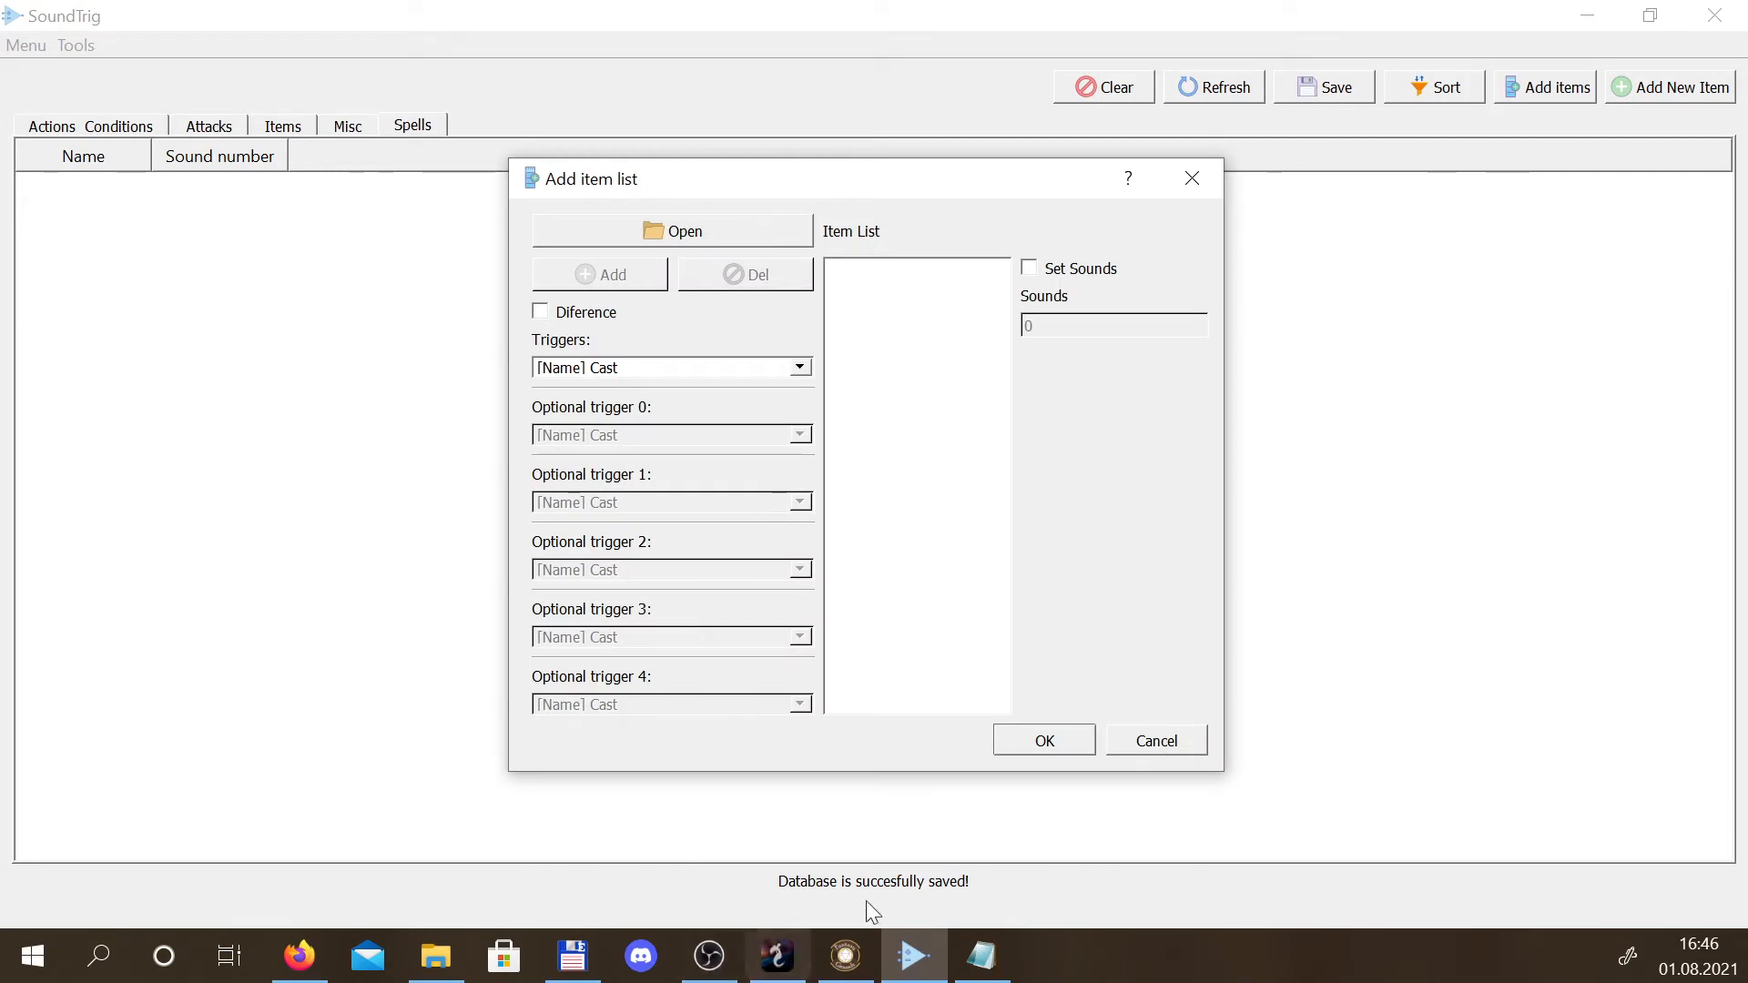
click(990, 965)
click(991, 965)
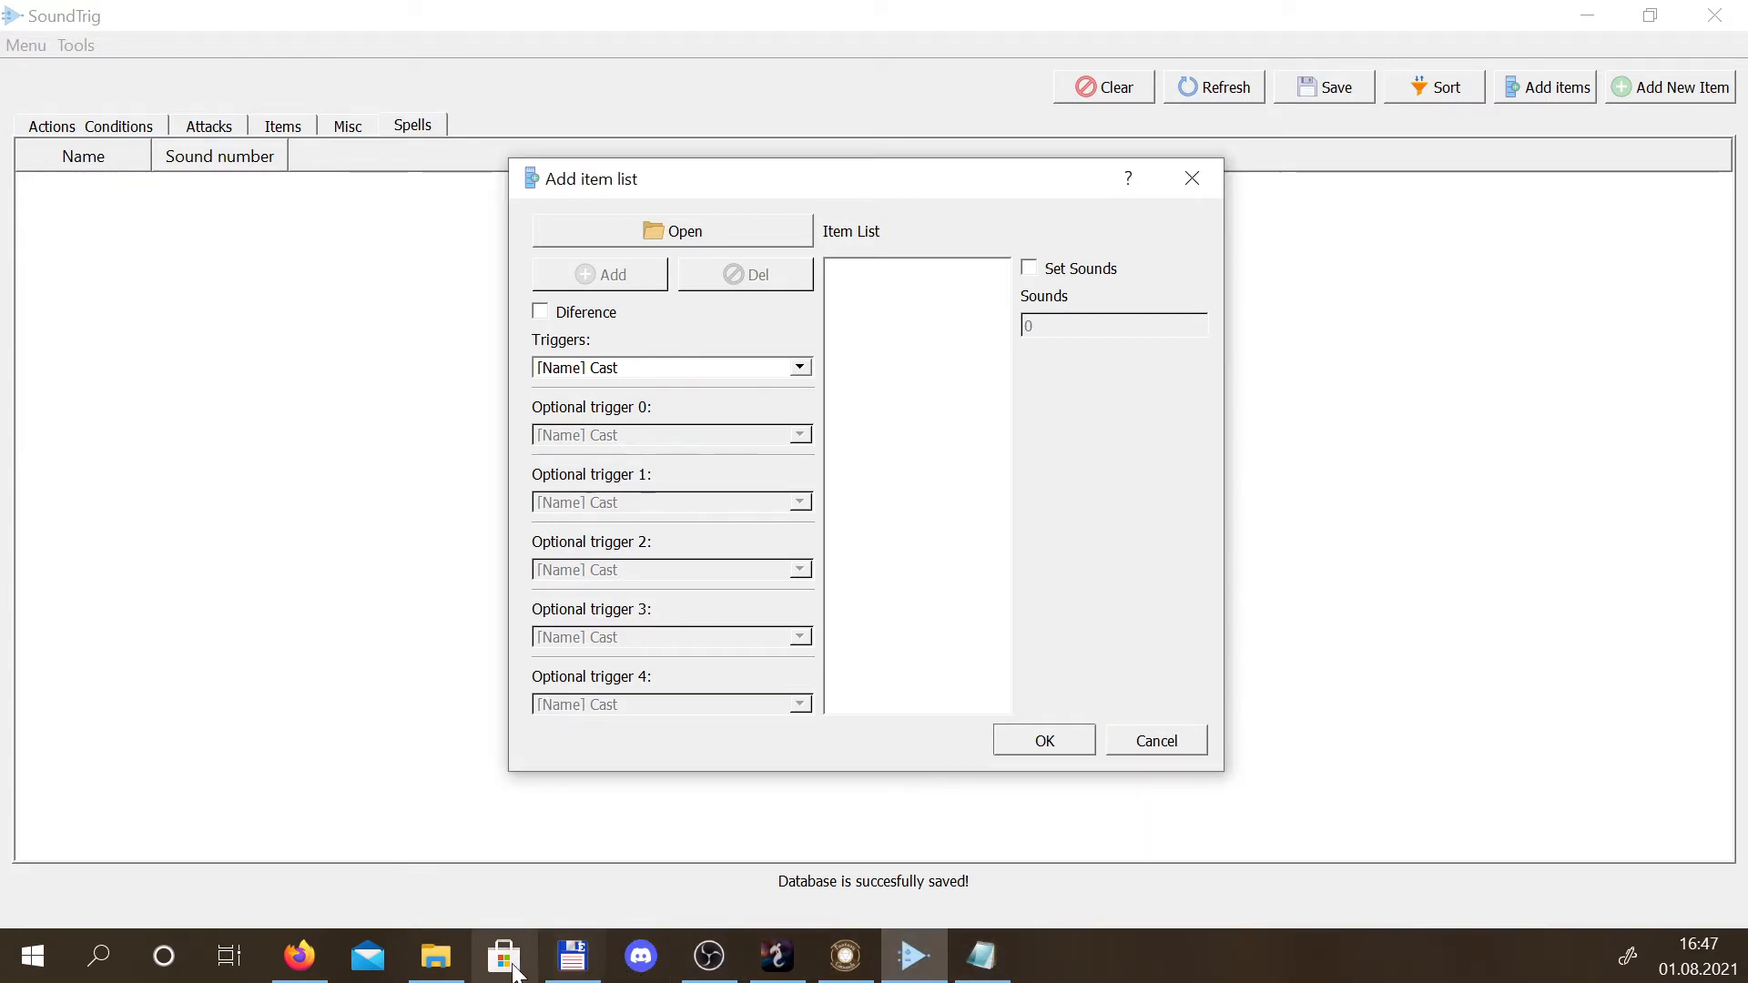
click(845, 972)
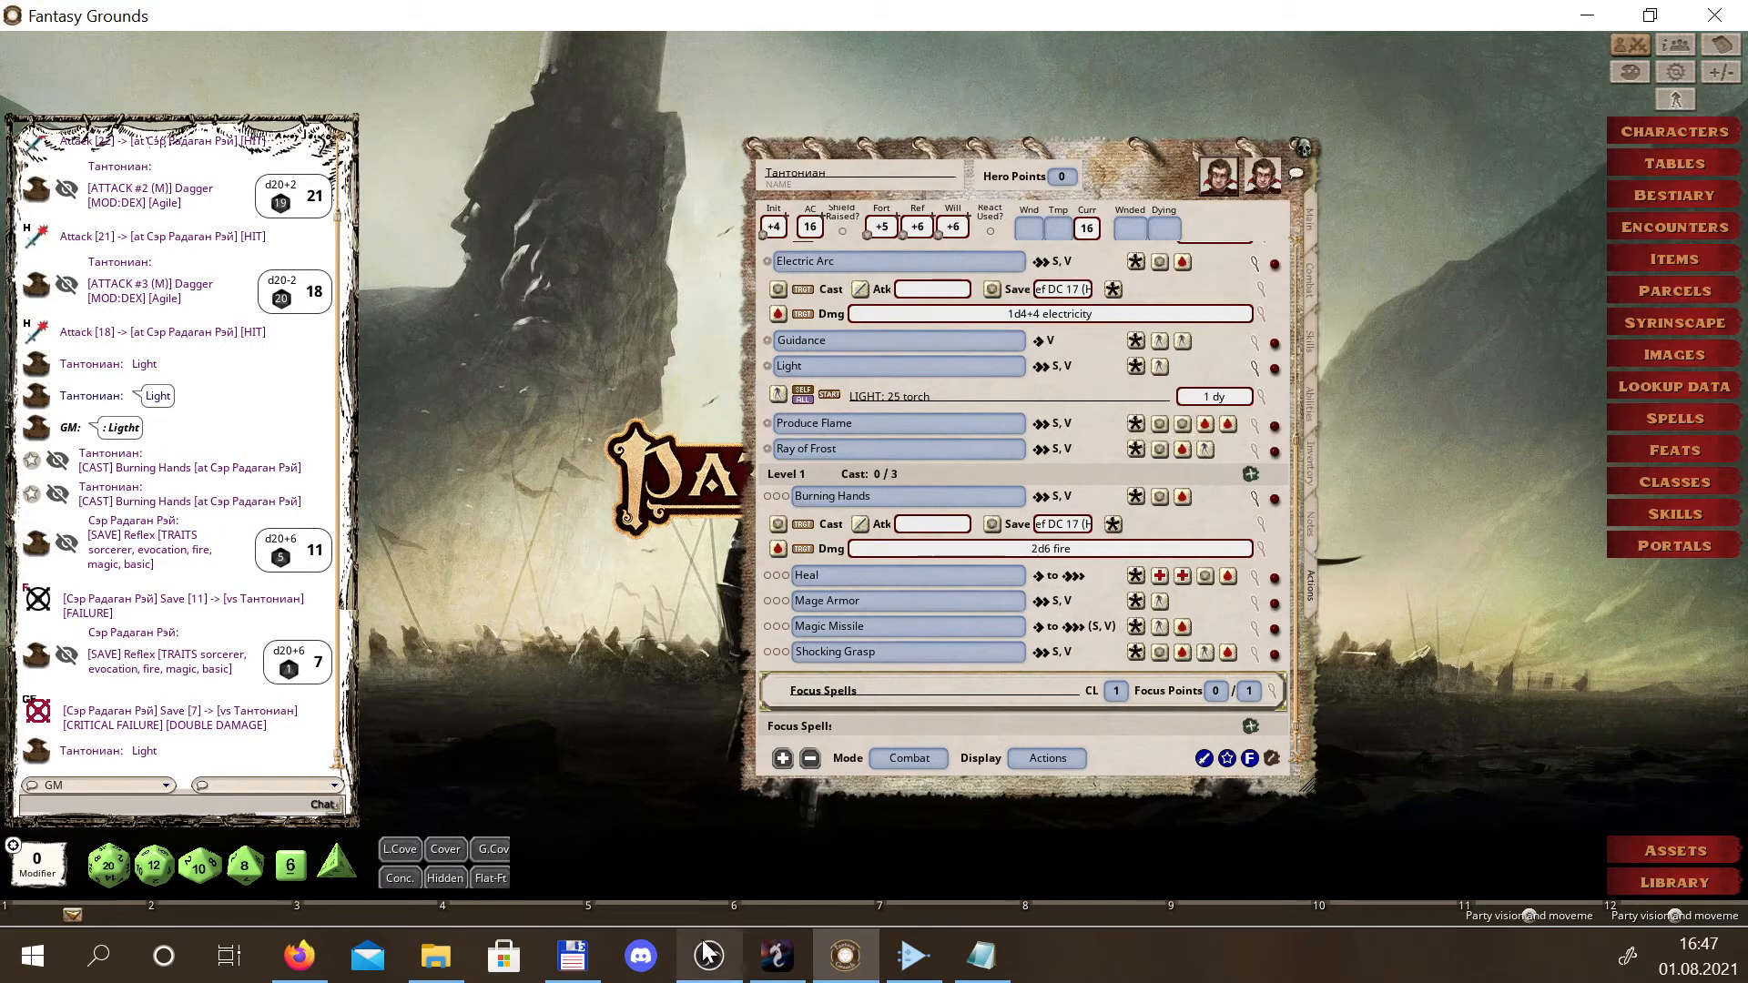
click(846, 965)
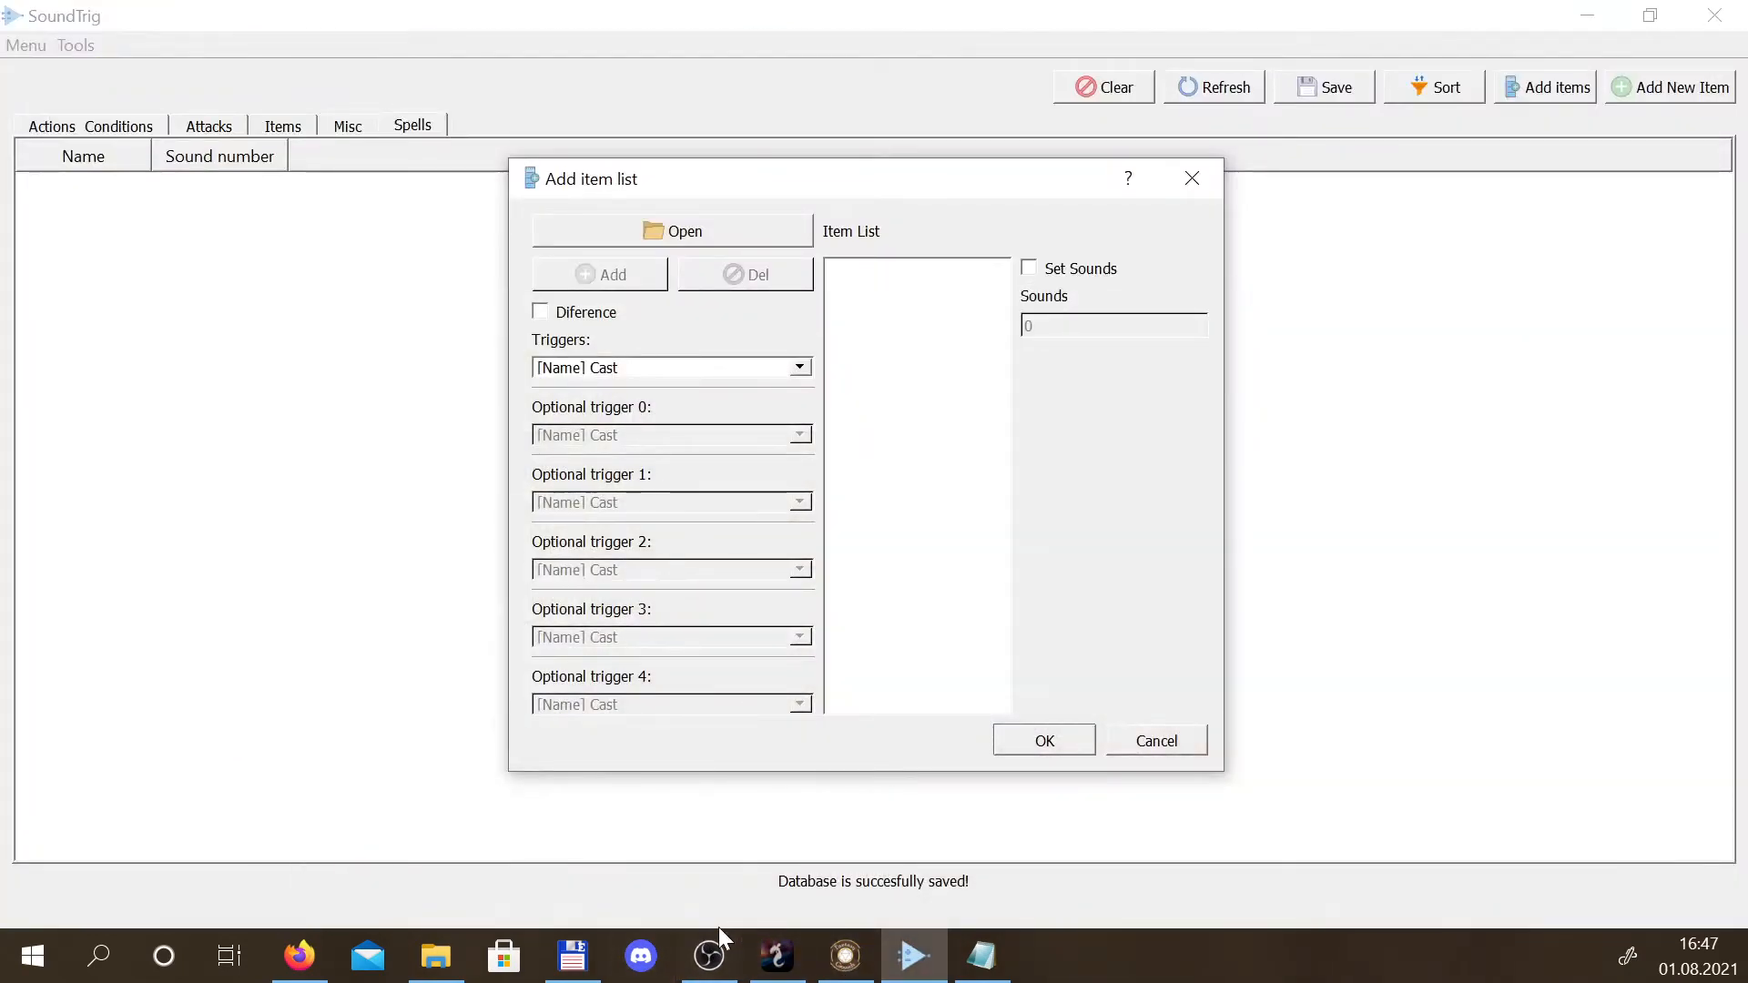
Open pf2spells from the SounTrig folder in Notepad, append @0 to Acid Splash and @1 to Acidic Burst, and save the file
click(448, 970)
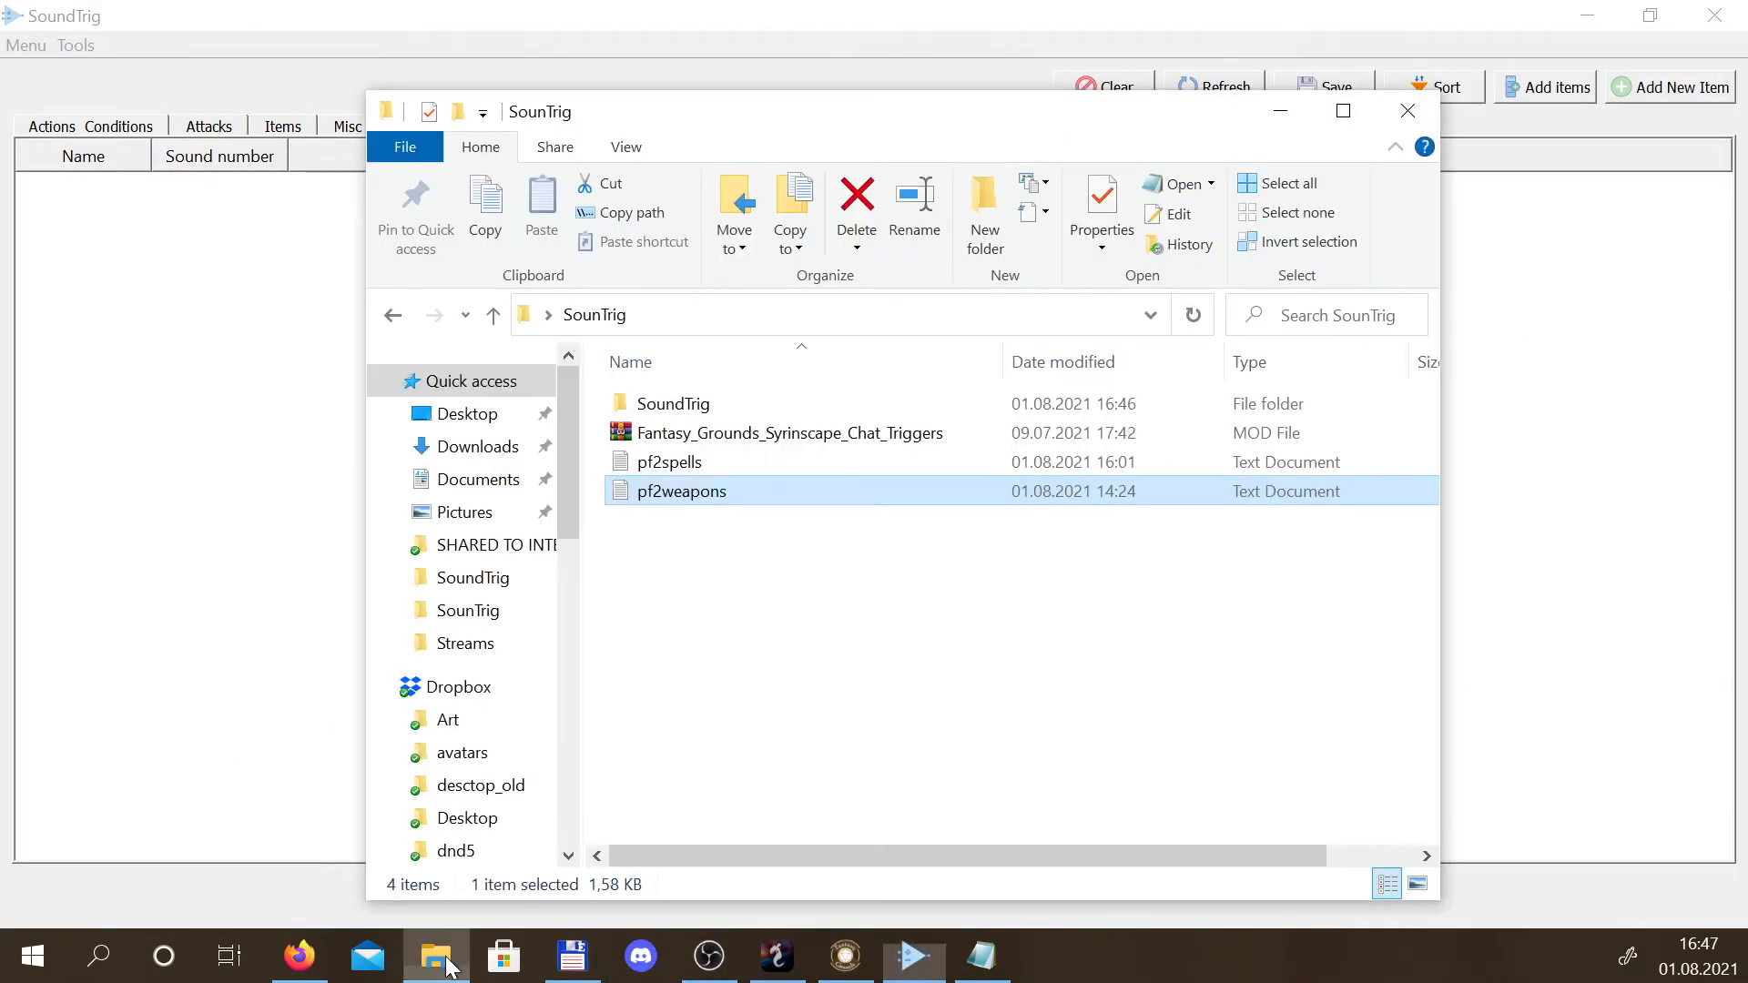
double_click(687, 466)
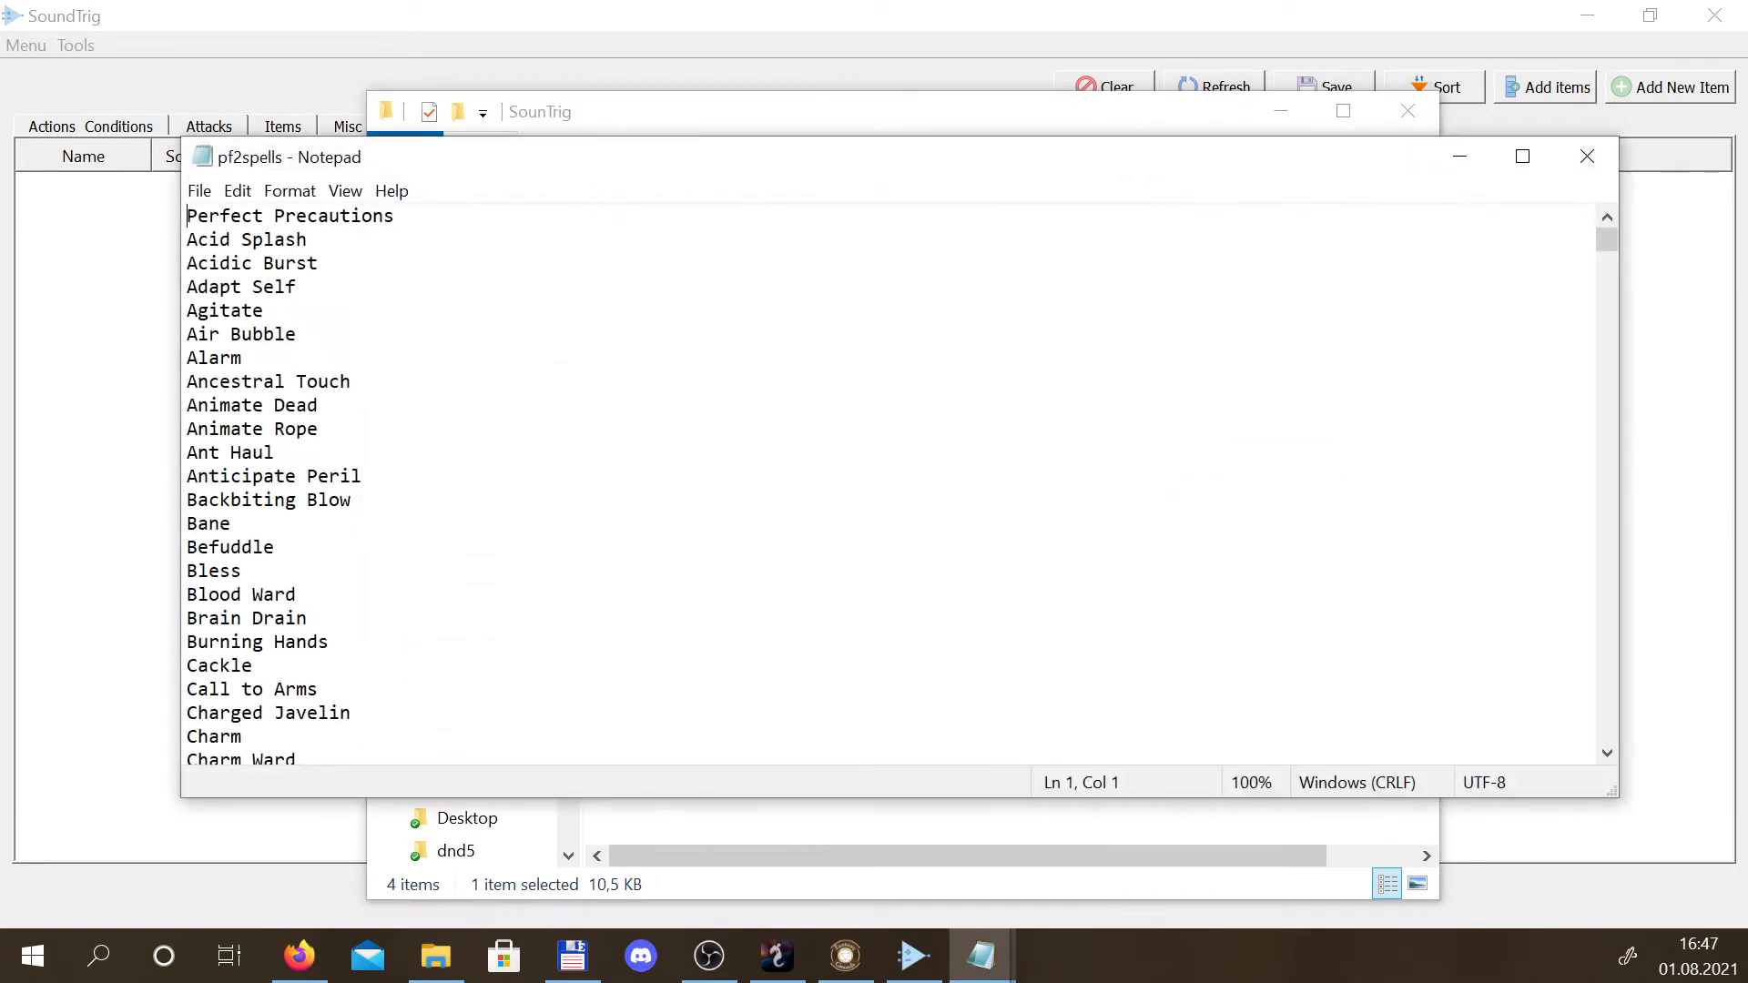
drag(503, 160, 820, 257)
key(Down)
key(End)
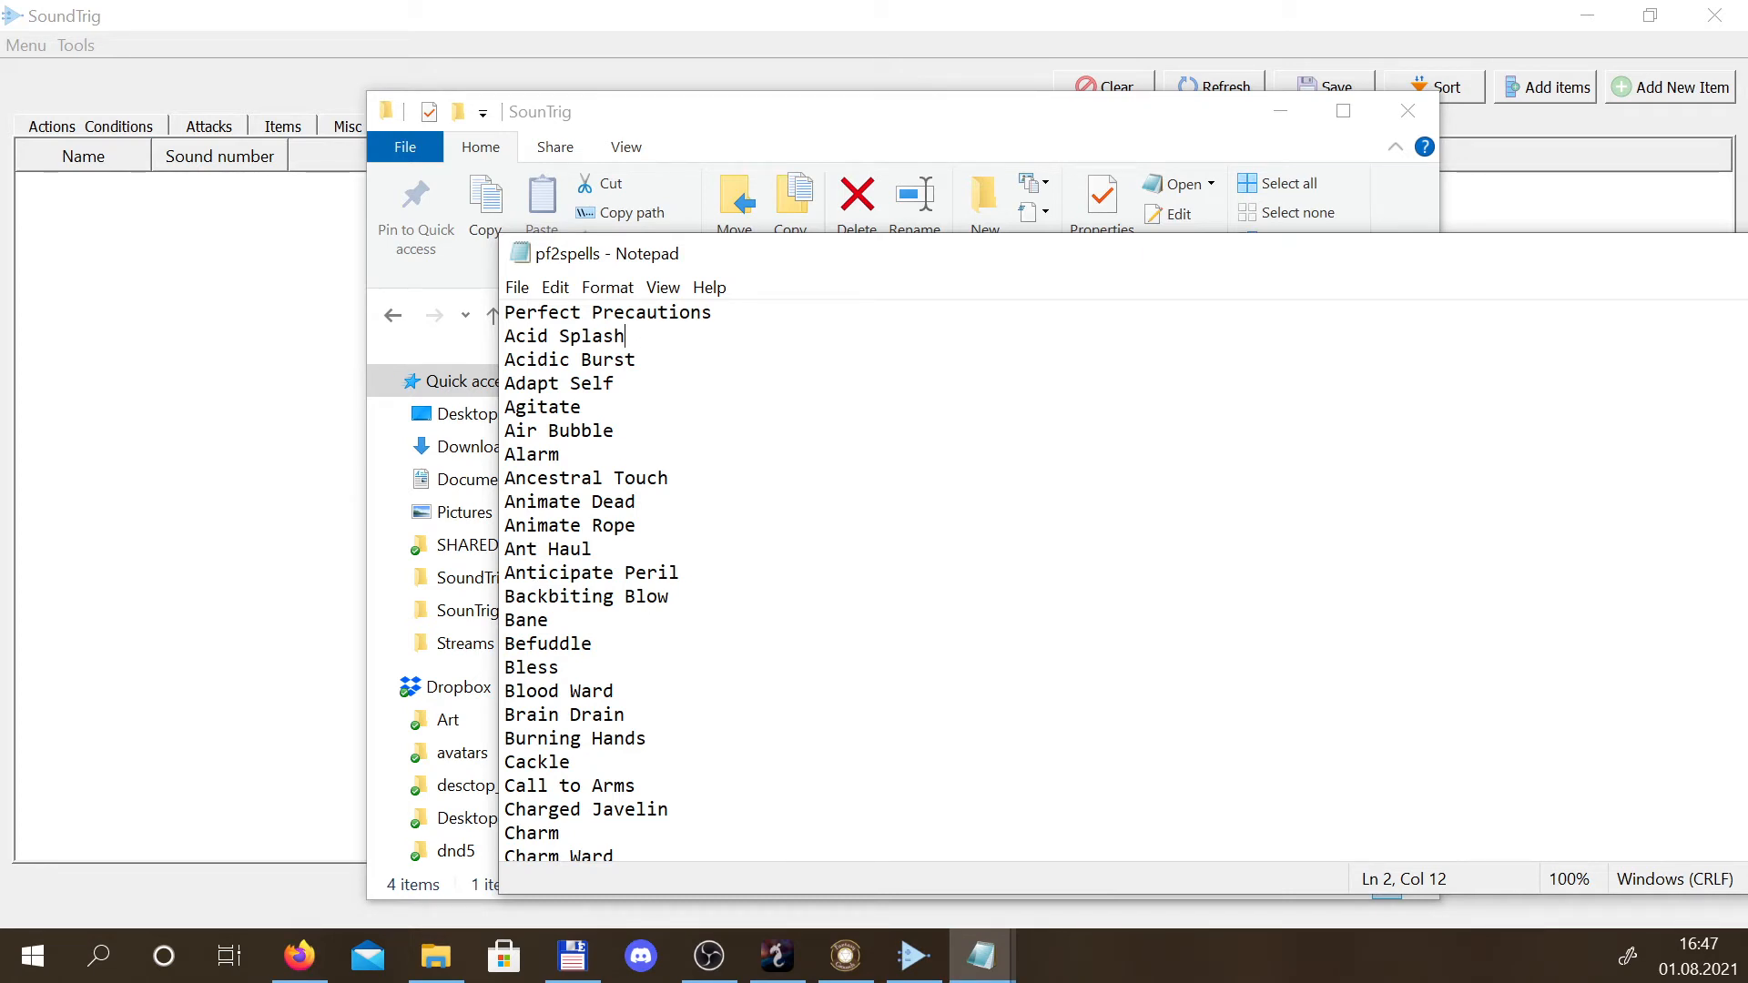
key(Down)
text(@)
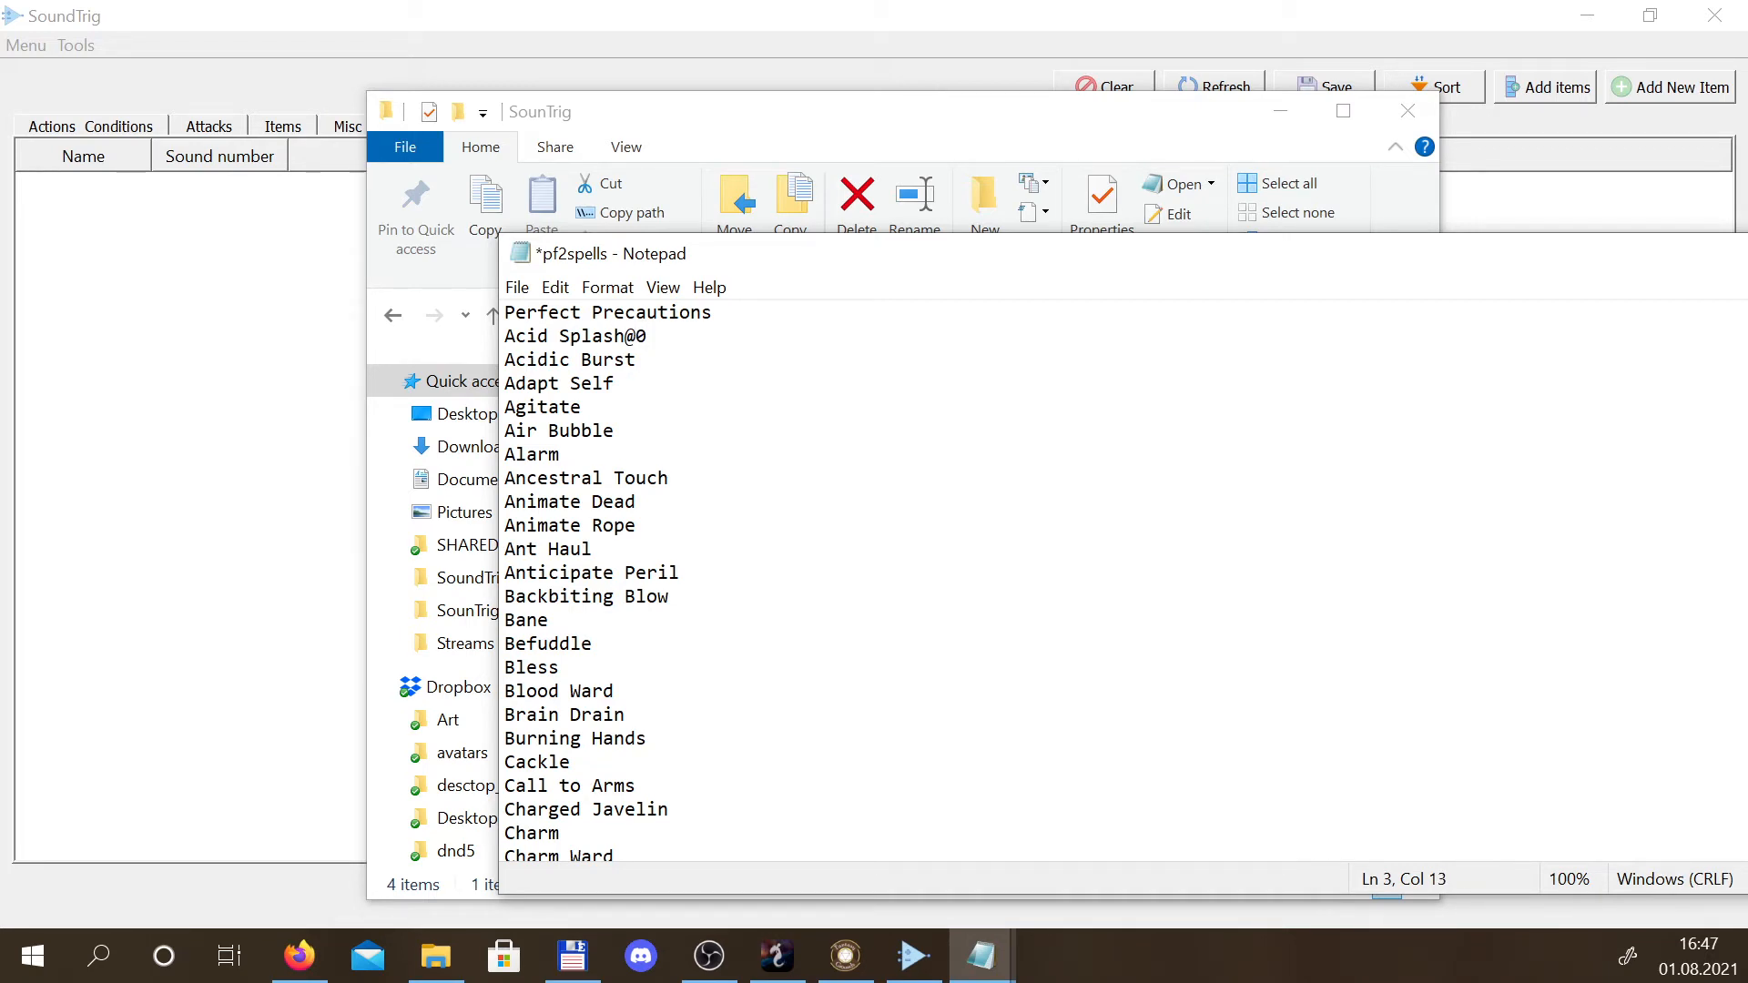
text(@1)
key(ctrl+s)
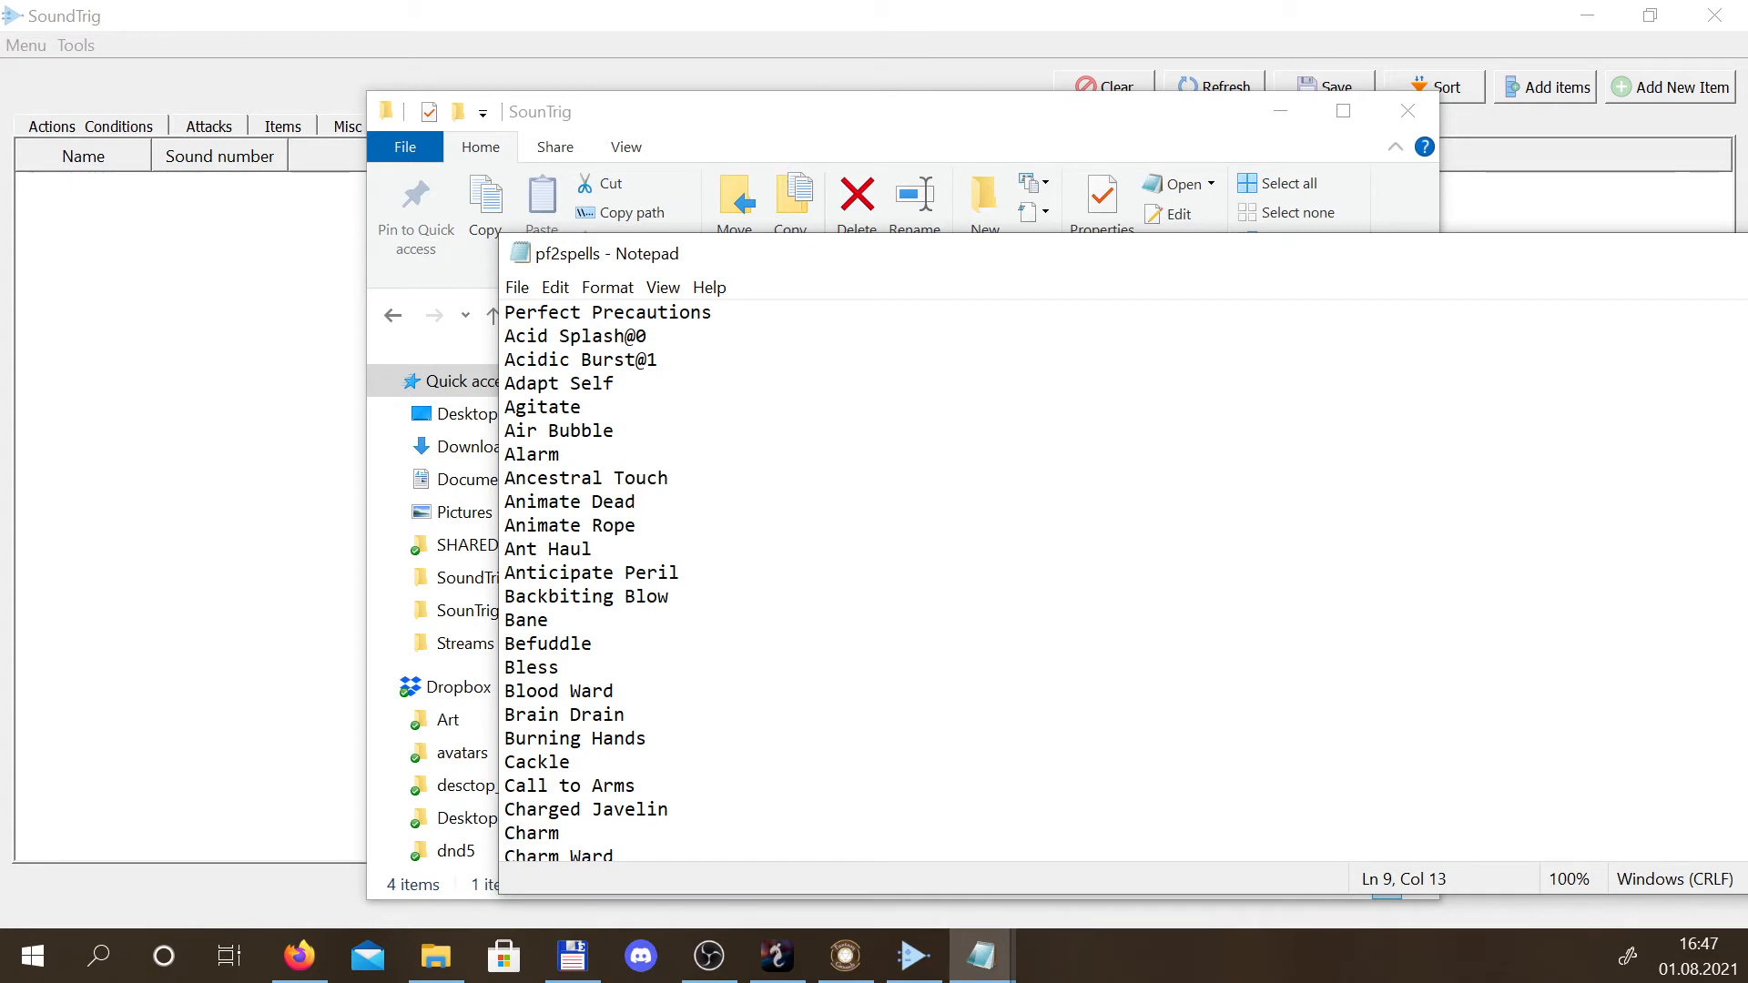
drag(822, 269, 649, 209)
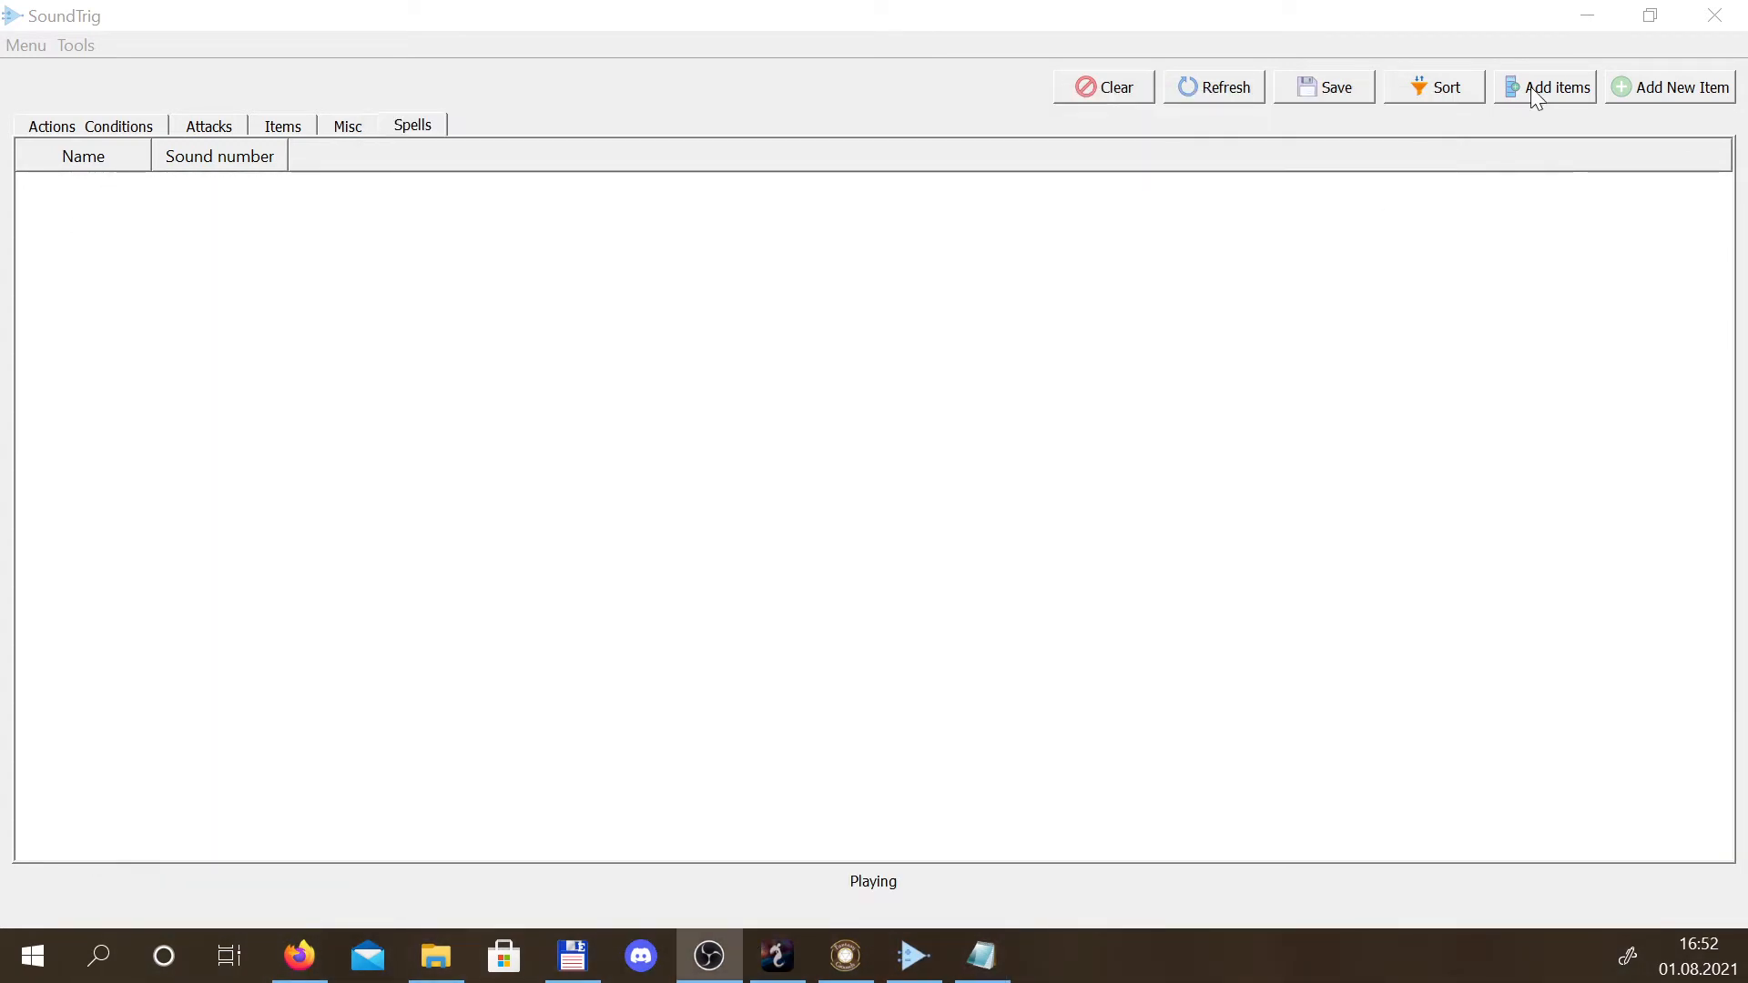
In SoundTrig, start adding a spell item list with Diference enabled and optional trigger 1 set to [Name] Action
click(1547, 87)
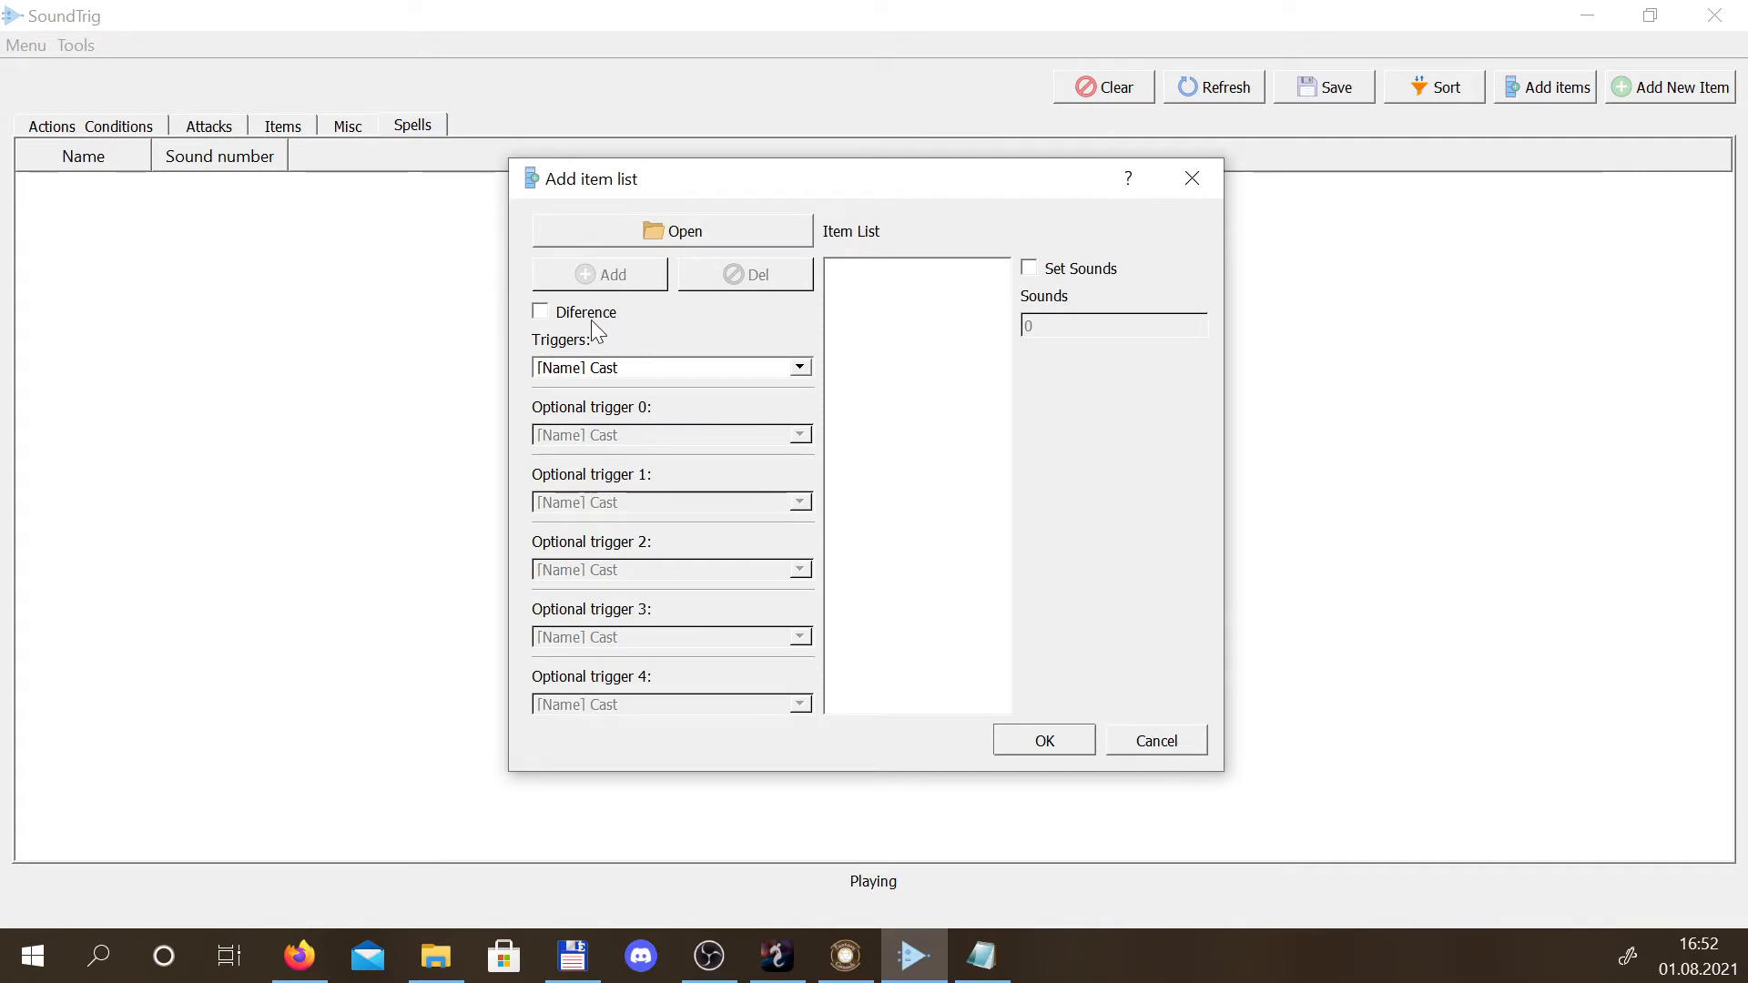
click(566, 315)
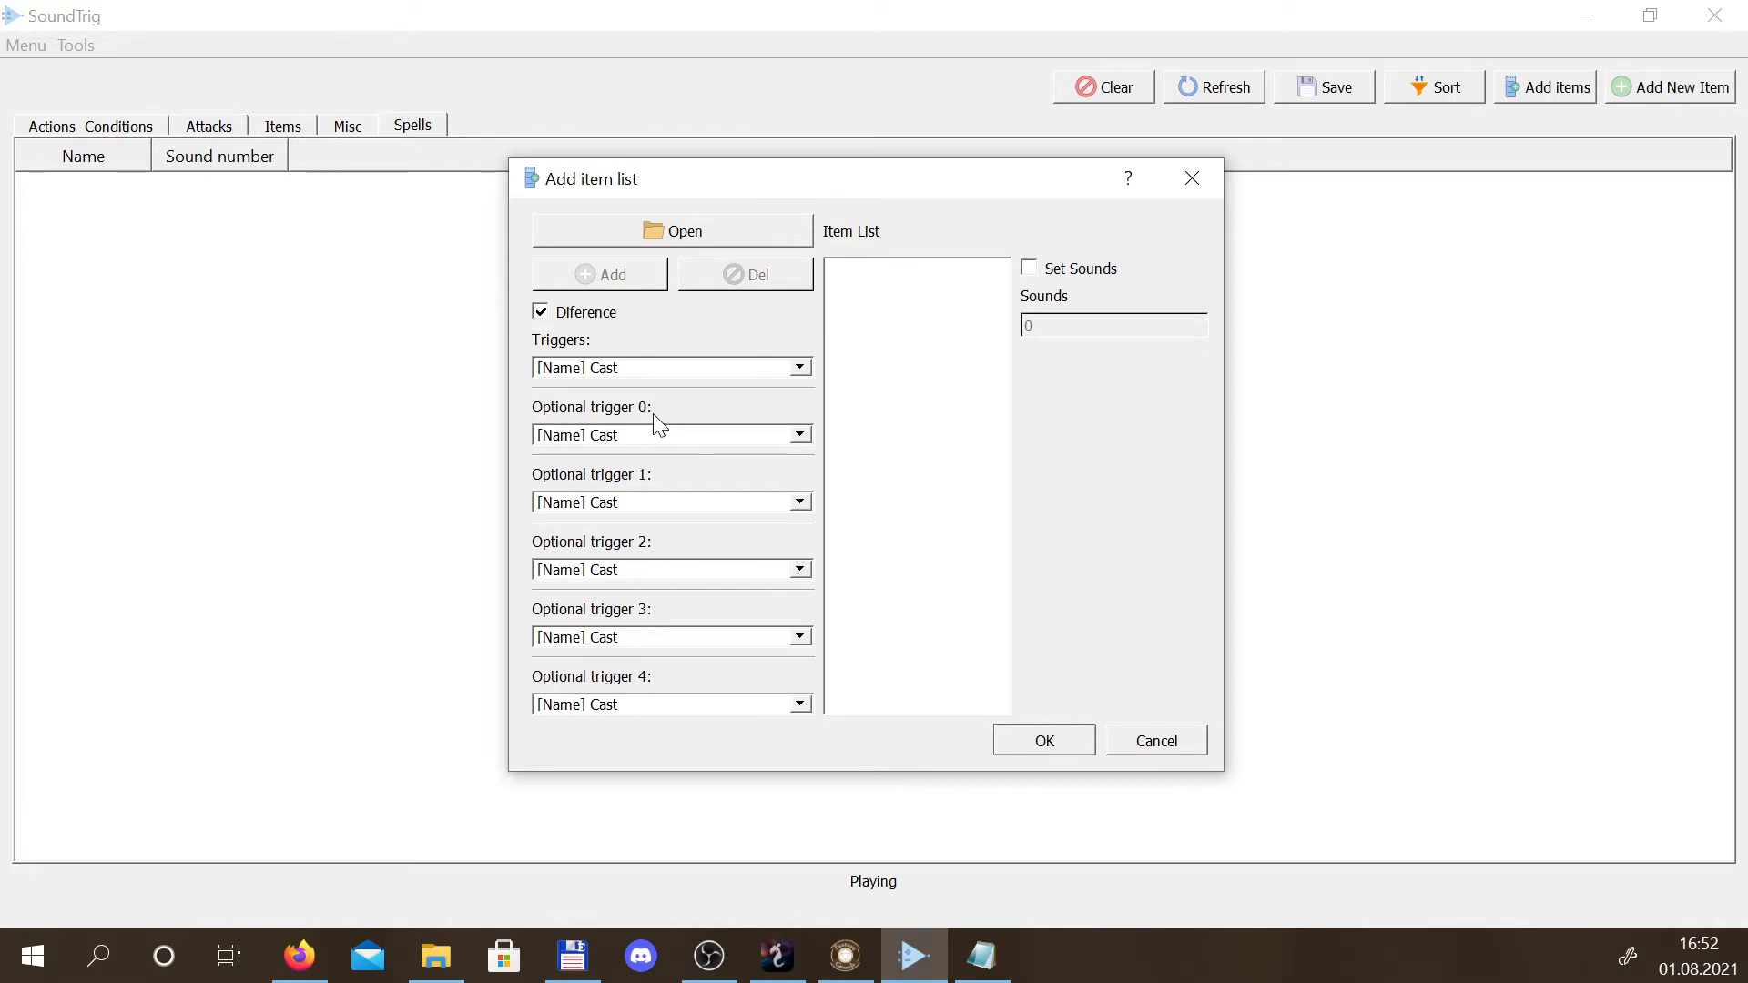
click(632, 506)
click(615, 543)
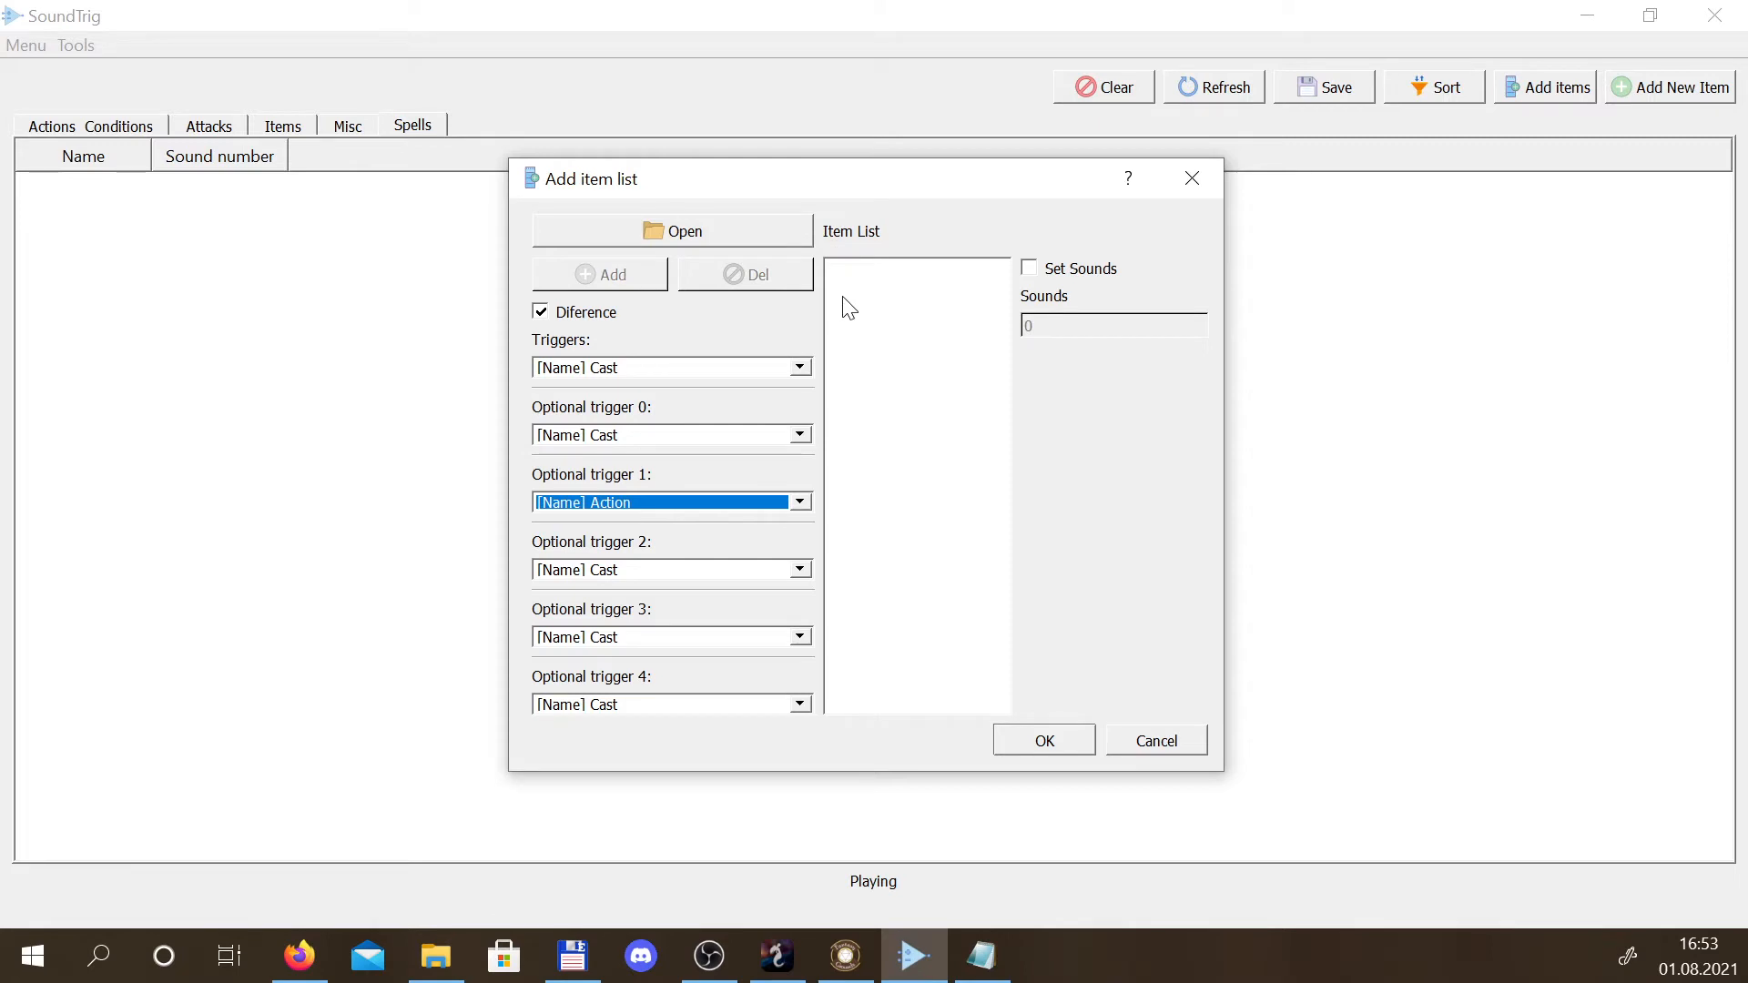
Enable Set Sounds and paste in the 1st level spell's element number 415625, copied from the Syrinscape page address in the browser
click(1039, 265)
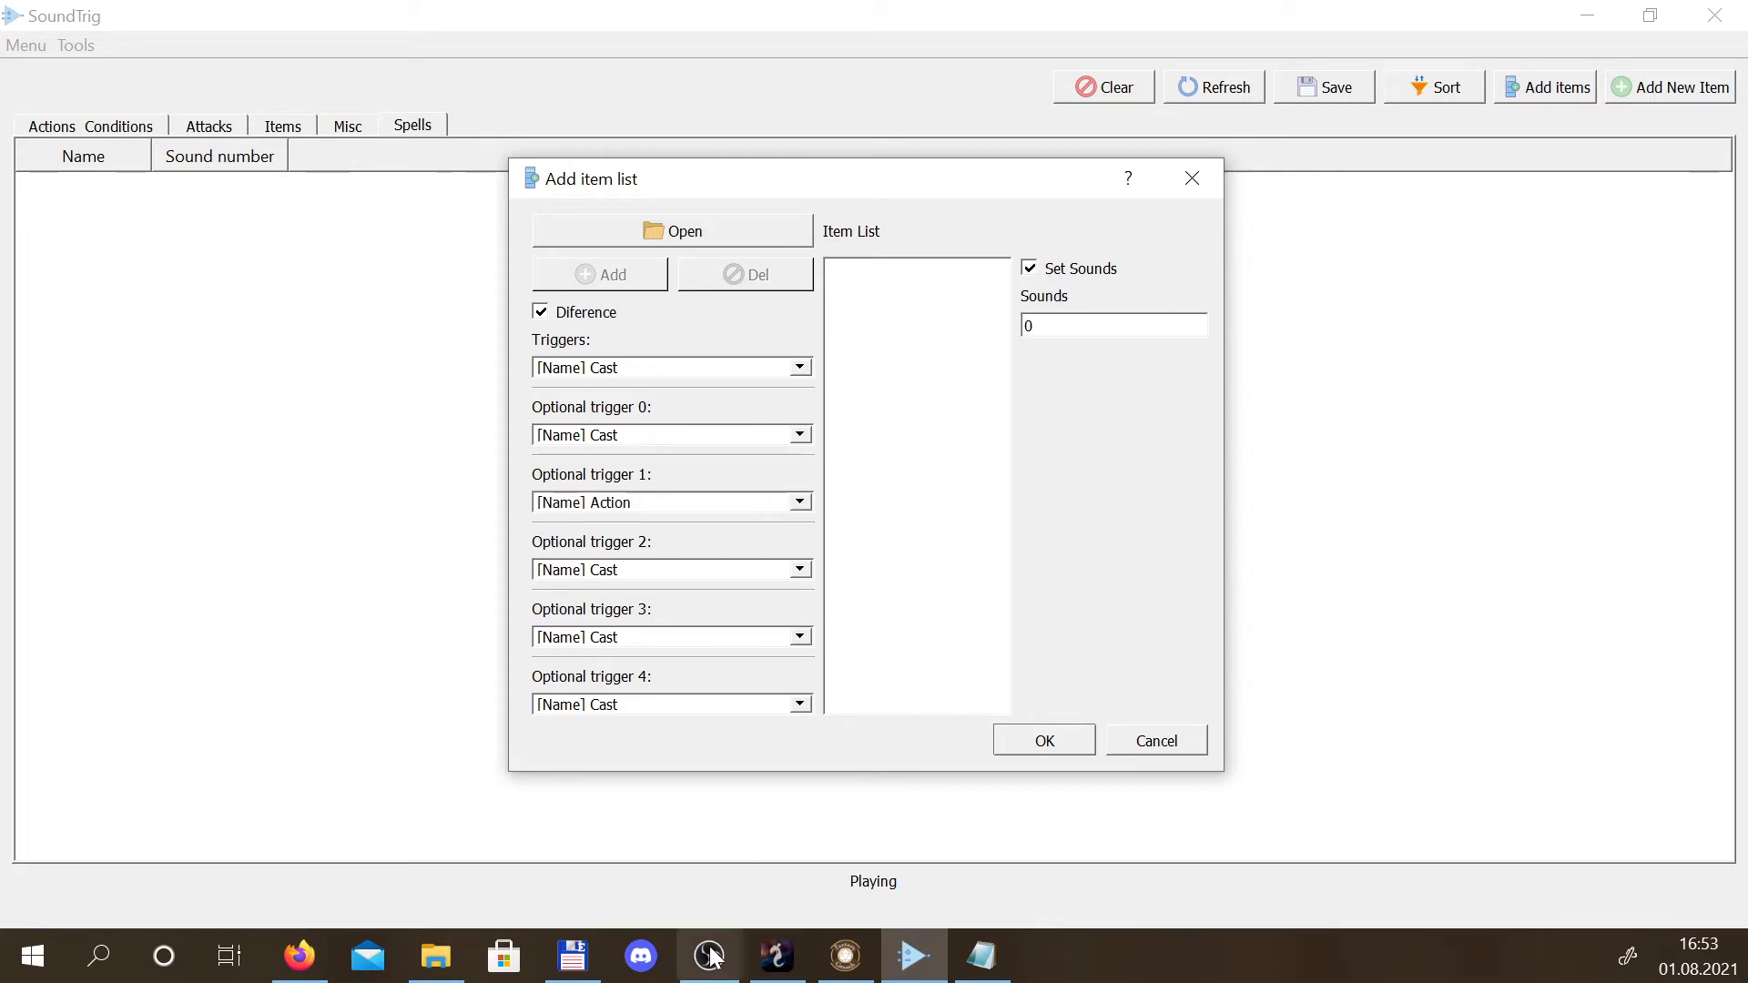
click(300, 956)
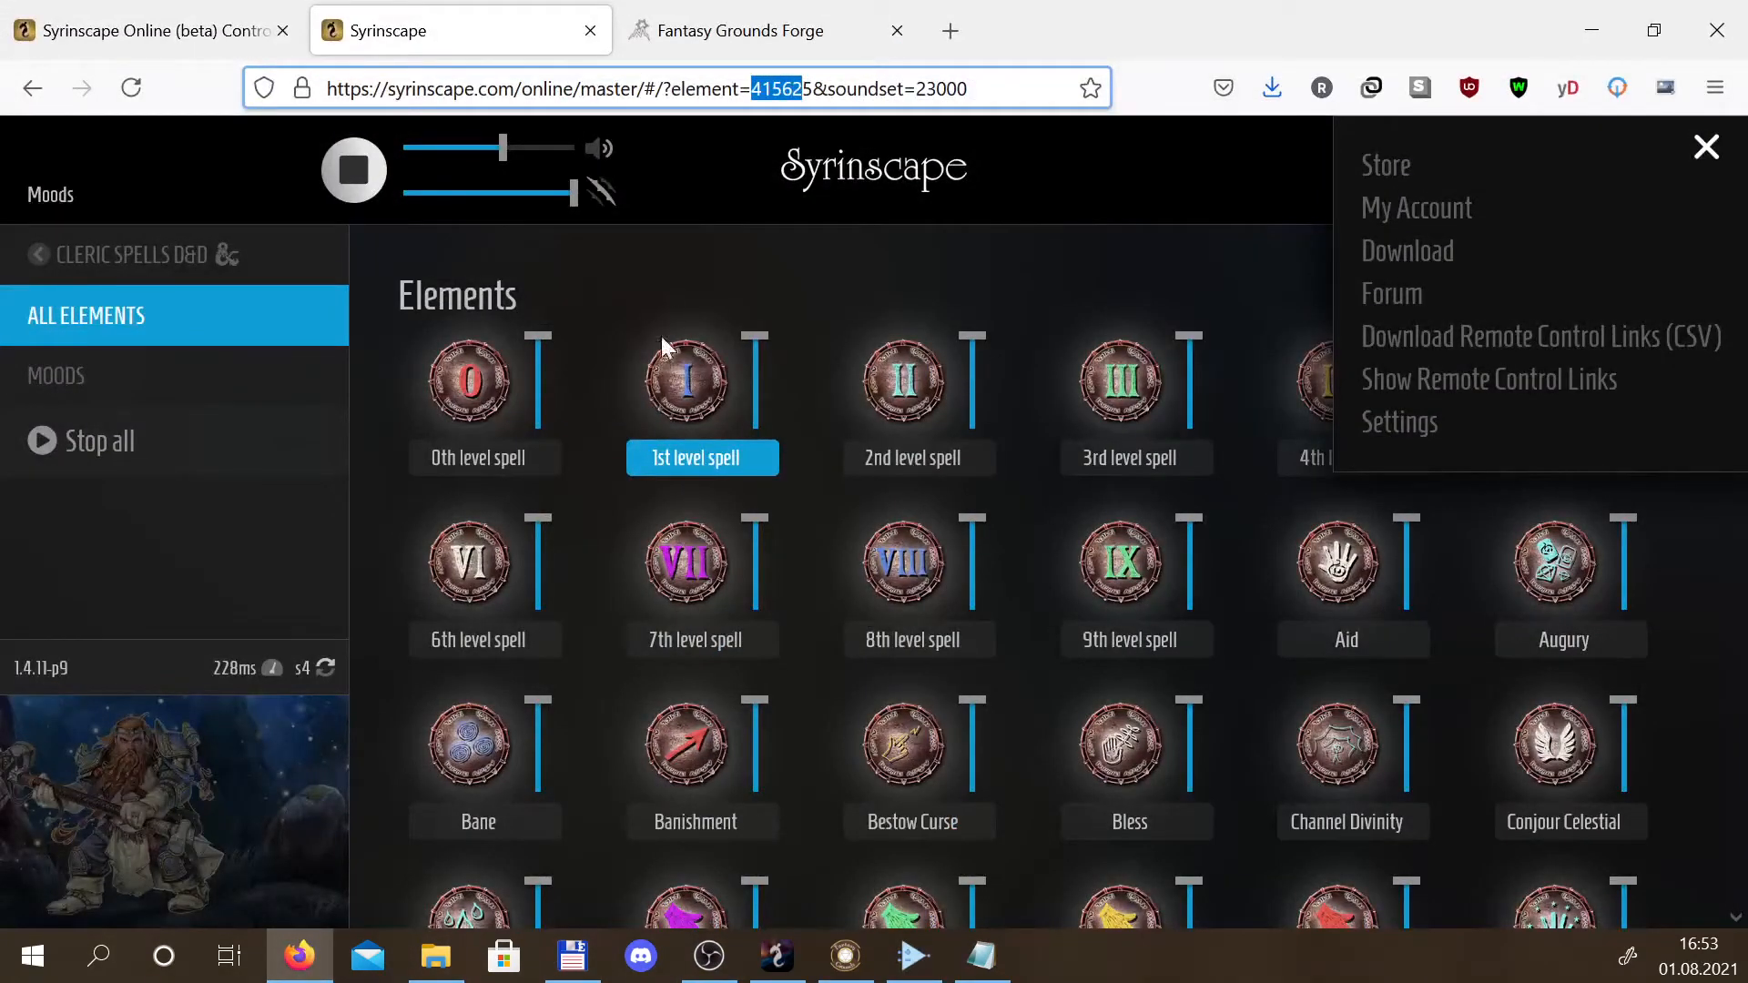
drag(812, 89, 761, 90)
right_click(778, 89)
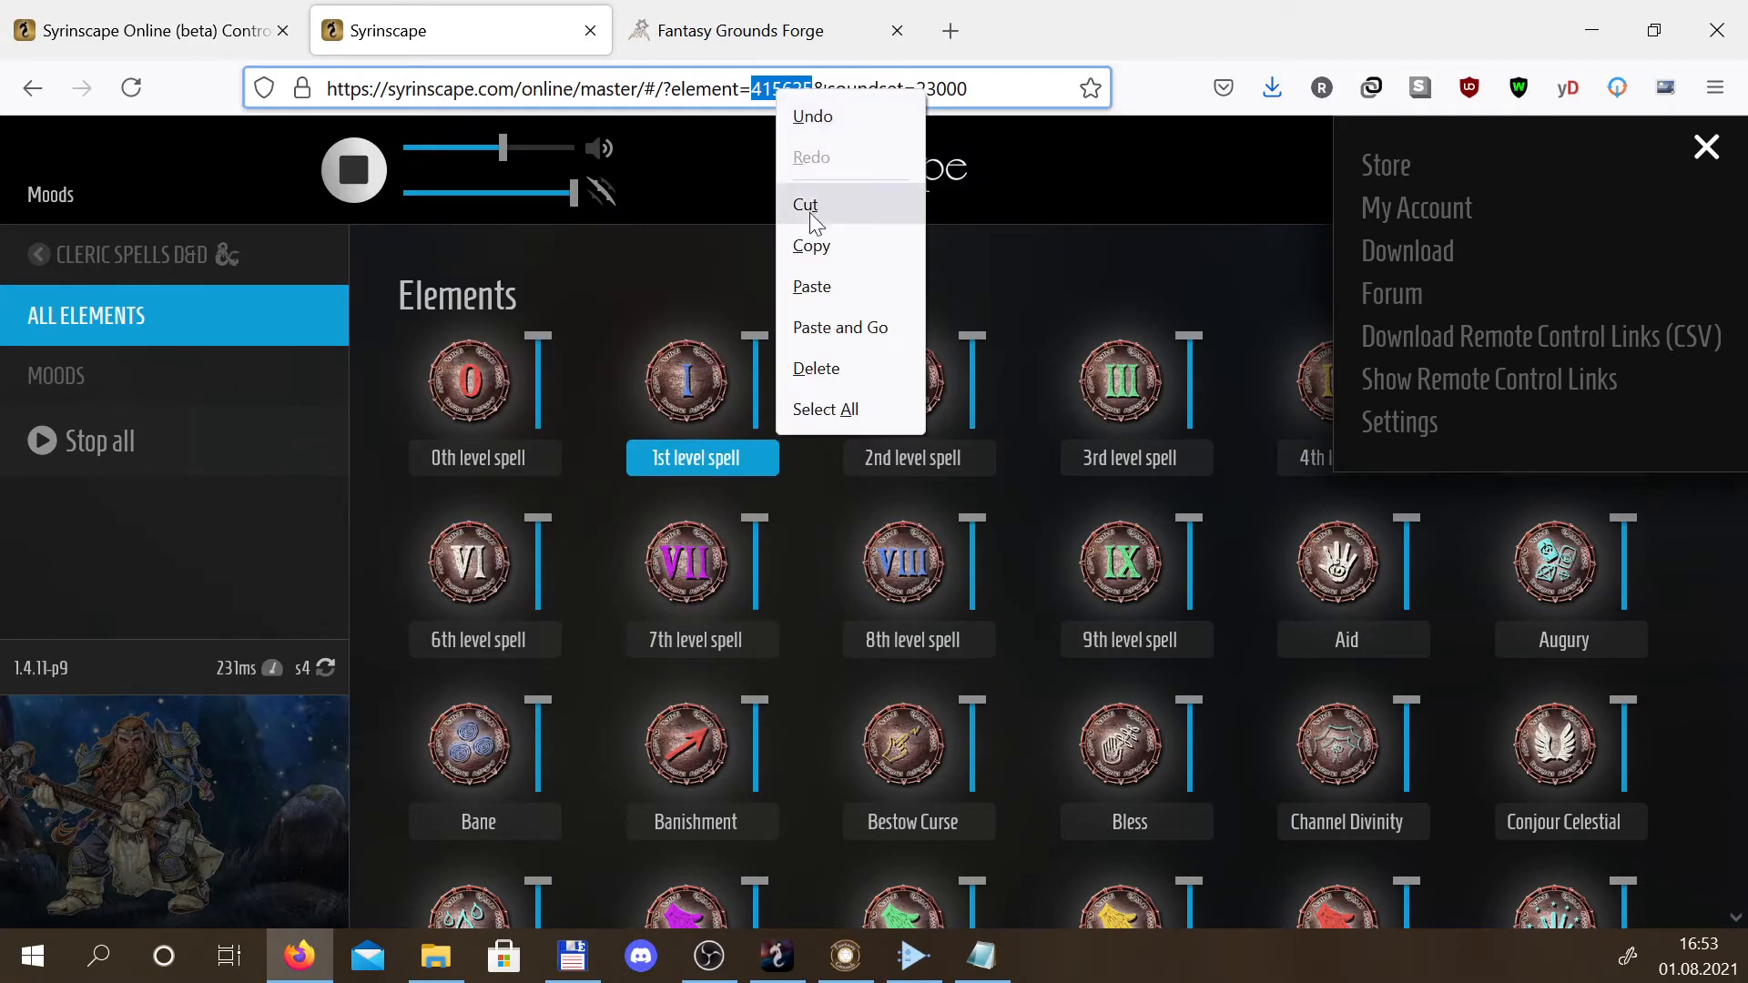
click(810, 242)
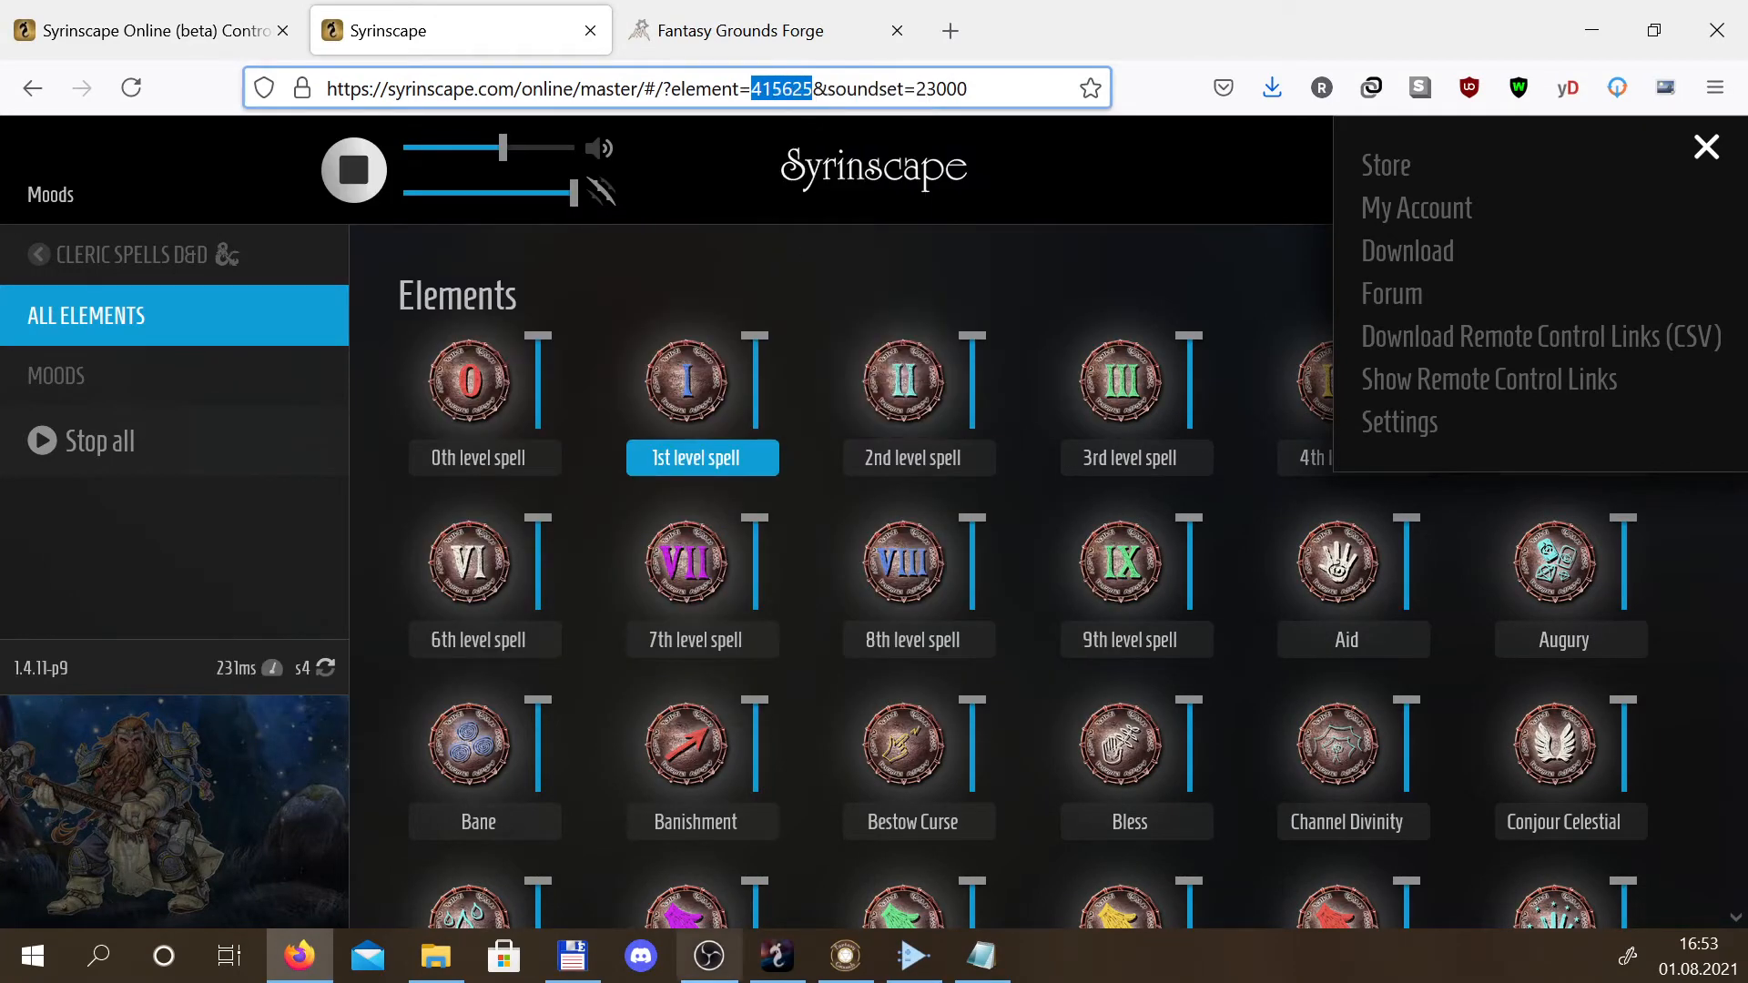
click(912, 955)
right_click(1079, 341)
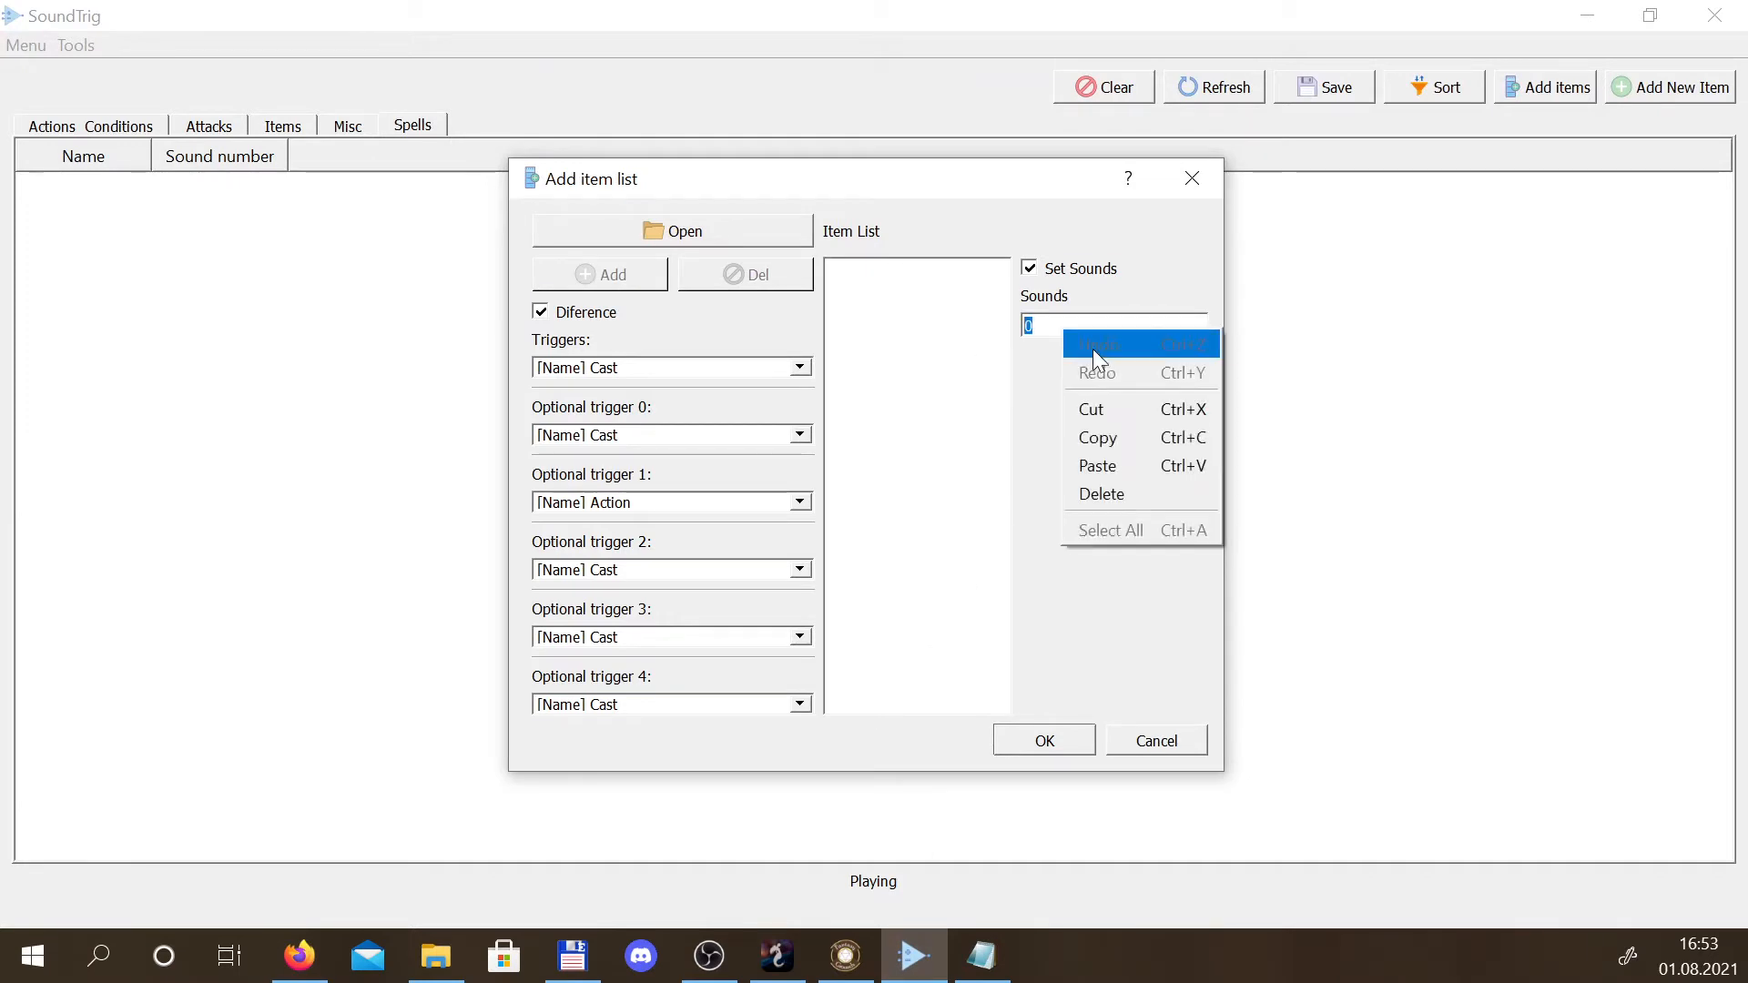
click(1114, 465)
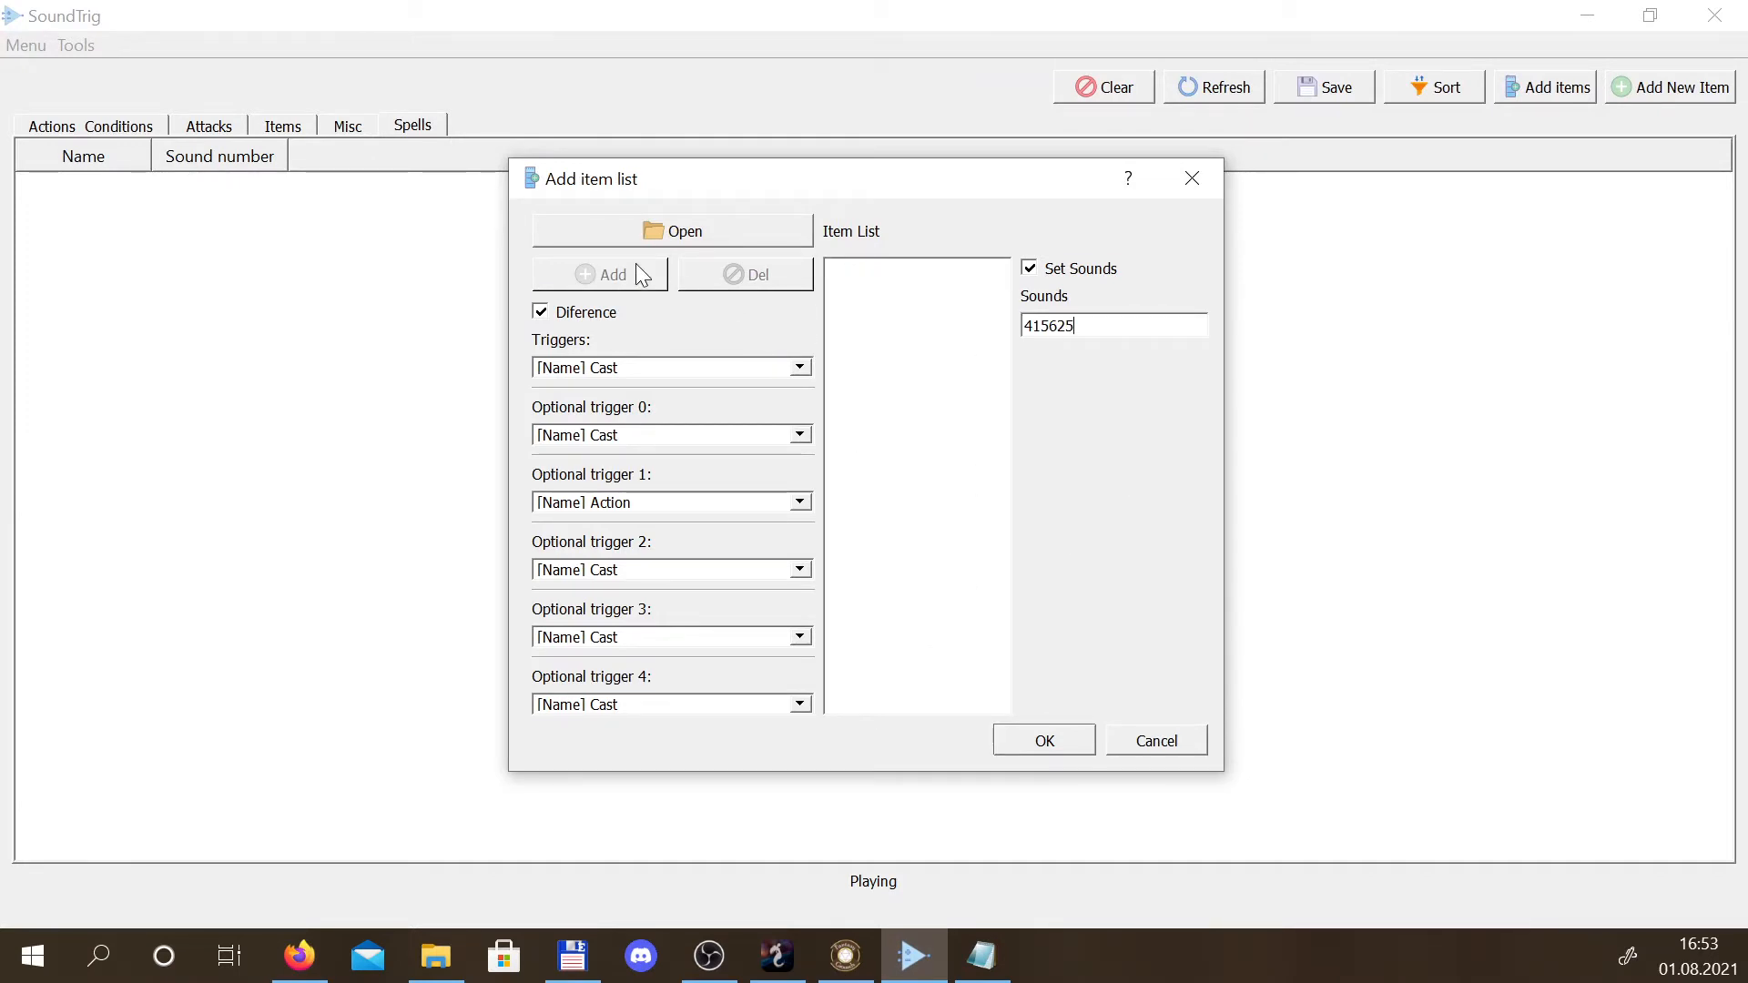
Load pf2spells.txt from the parent SounTrig folder as the item list
click(649, 234)
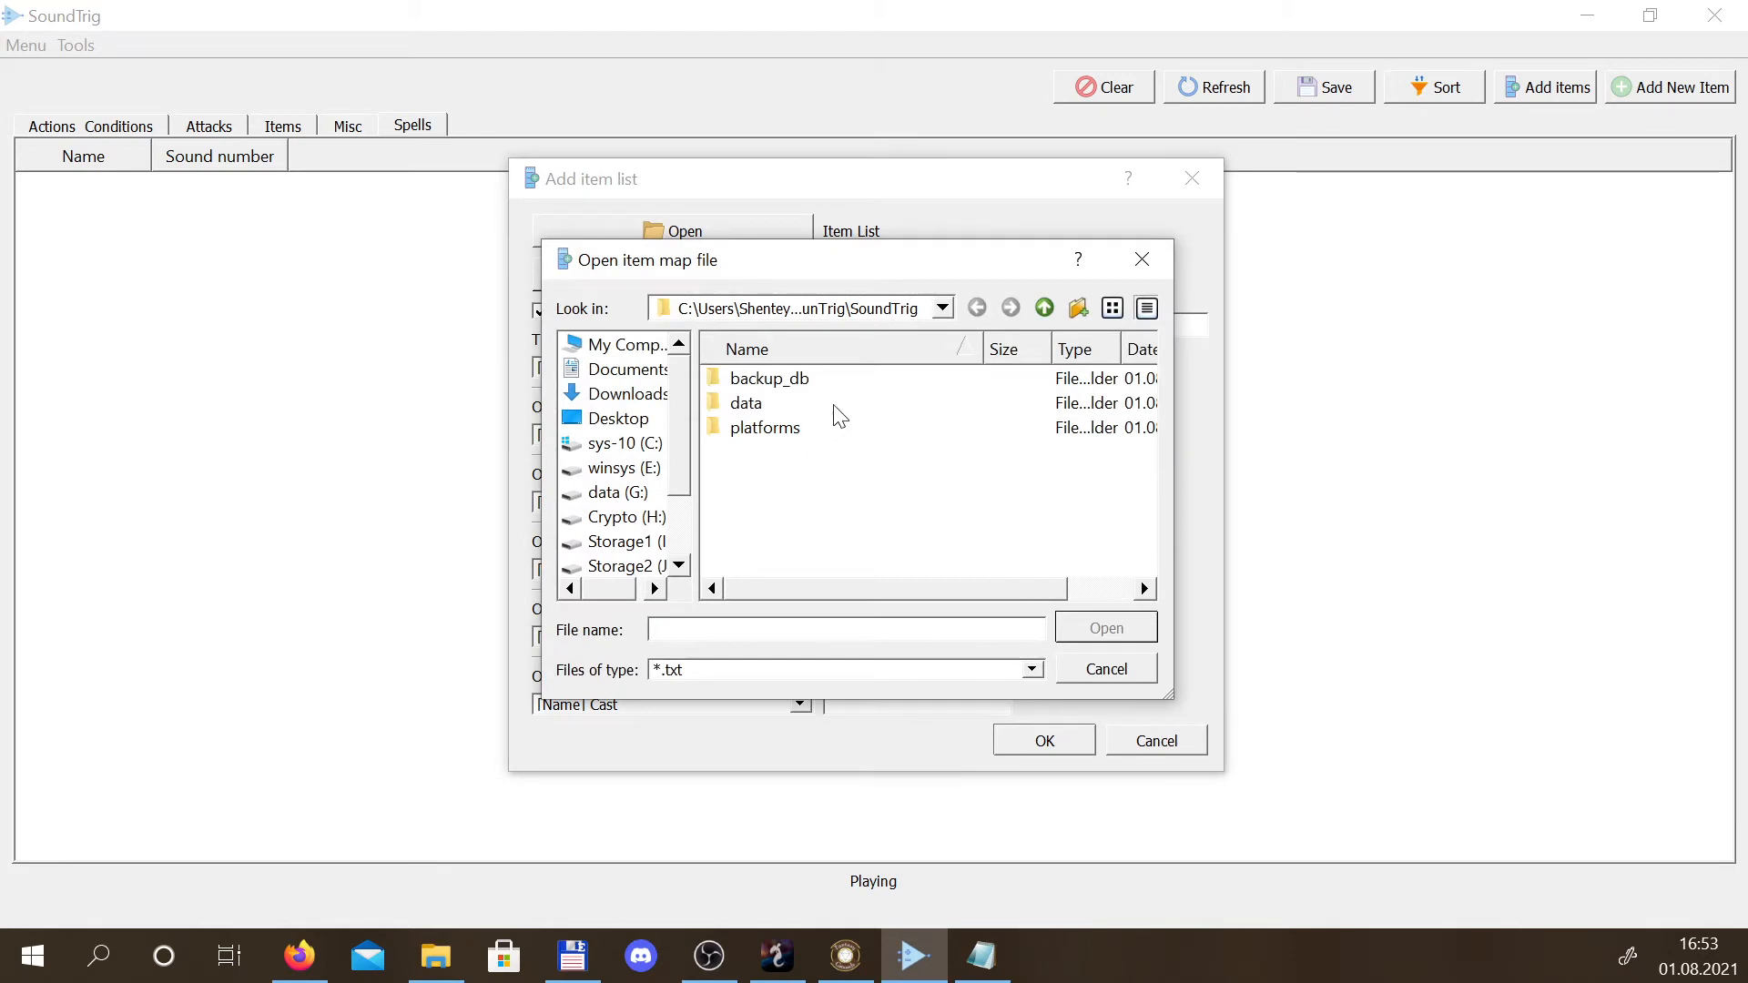
click(1044, 307)
double_click(770, 403)
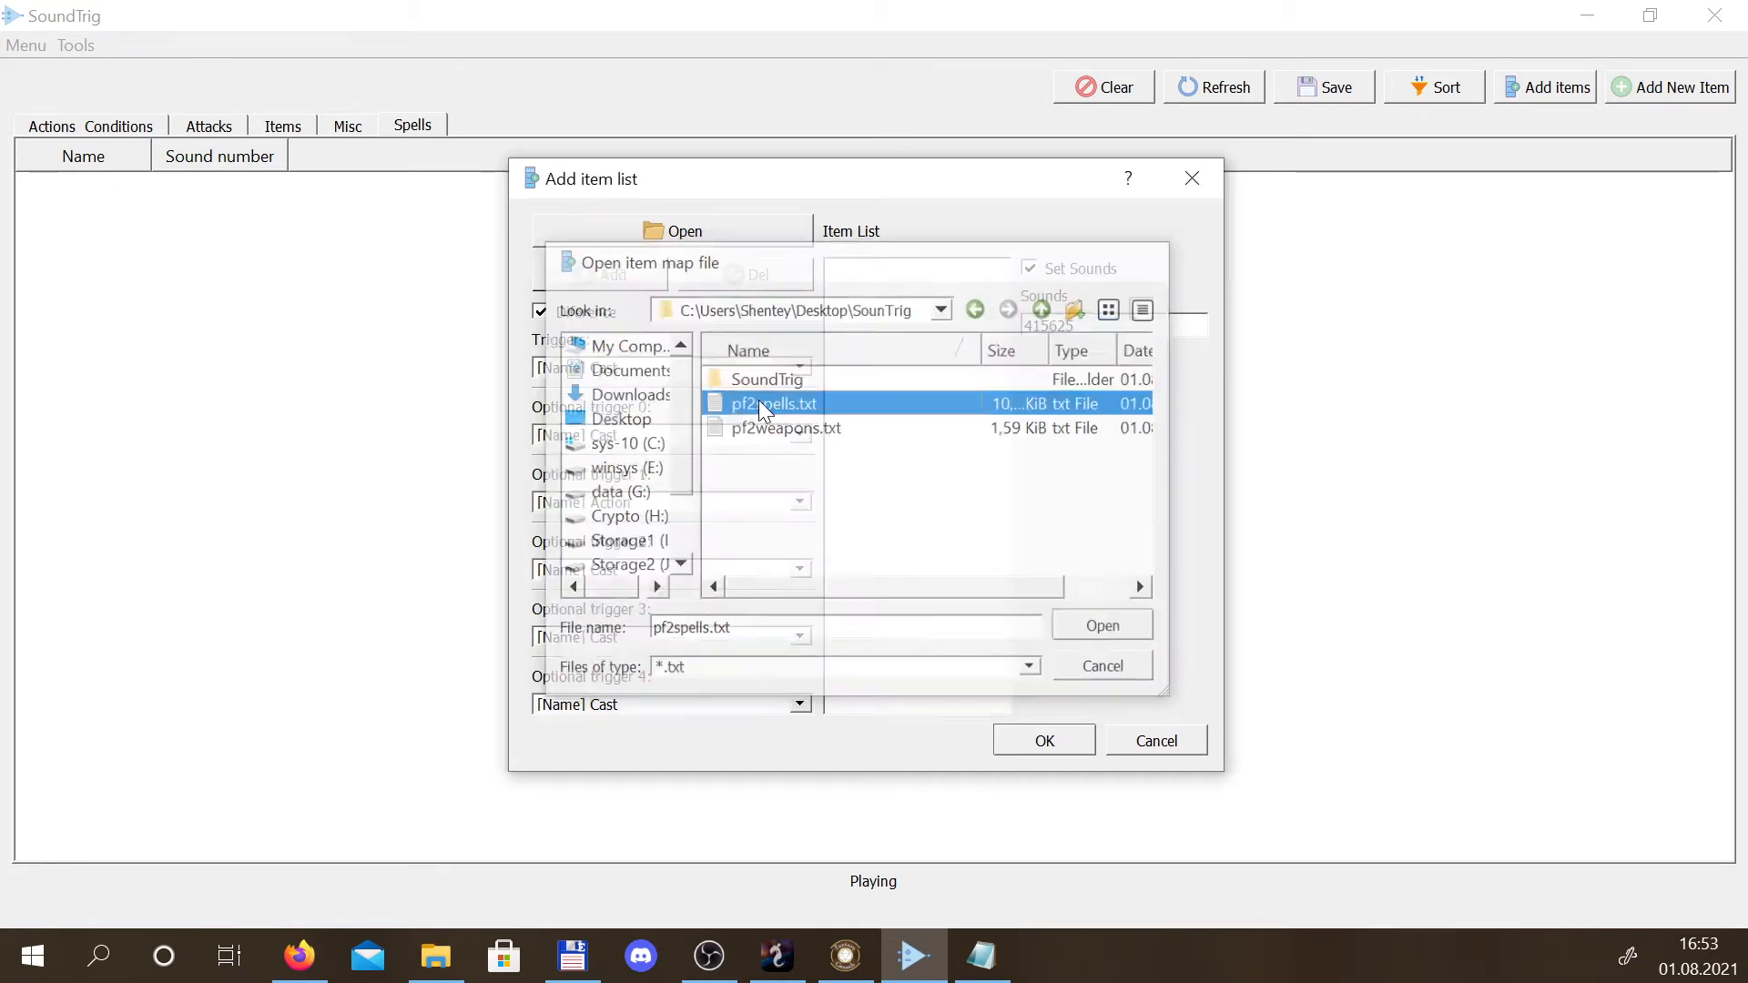
Accept the loaded item list to add its spells to the Spells category
mouse_move(997, 286)
mouse_down()
mouse_move(995, 499)
mouse_move(1031, 682)
mouse_move(967, 419)
mouse_move(996, 268)
mouse_up()
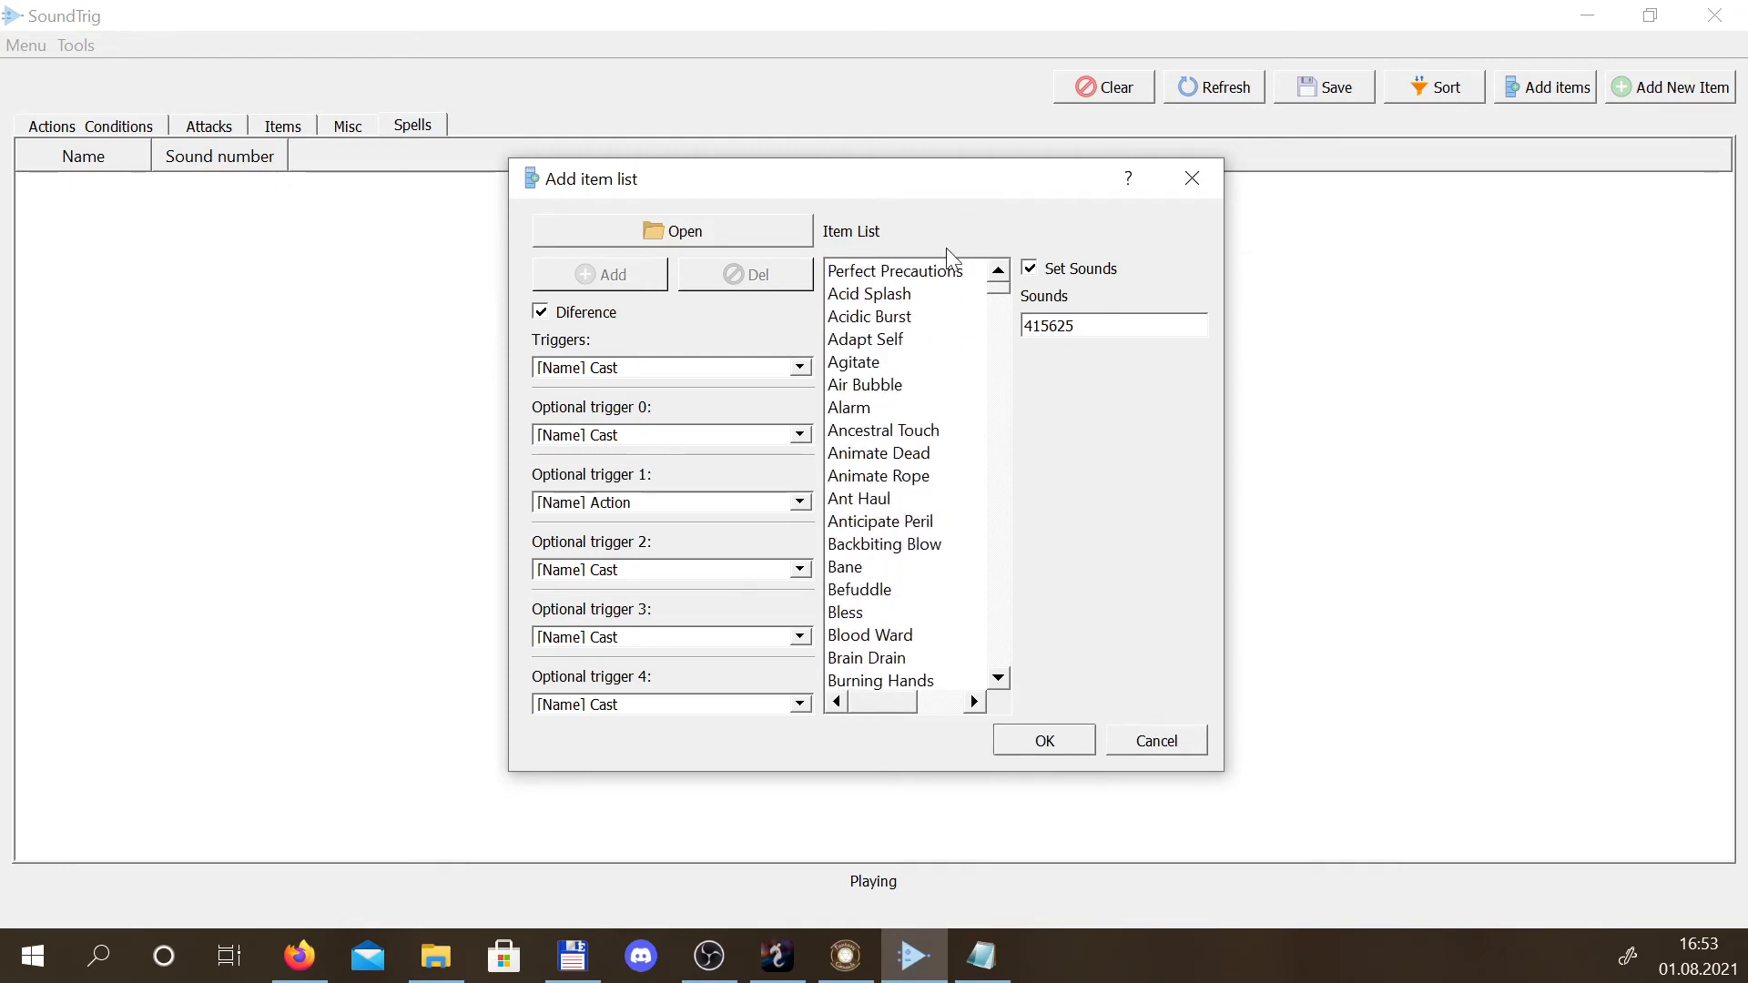
click(1047, 744)
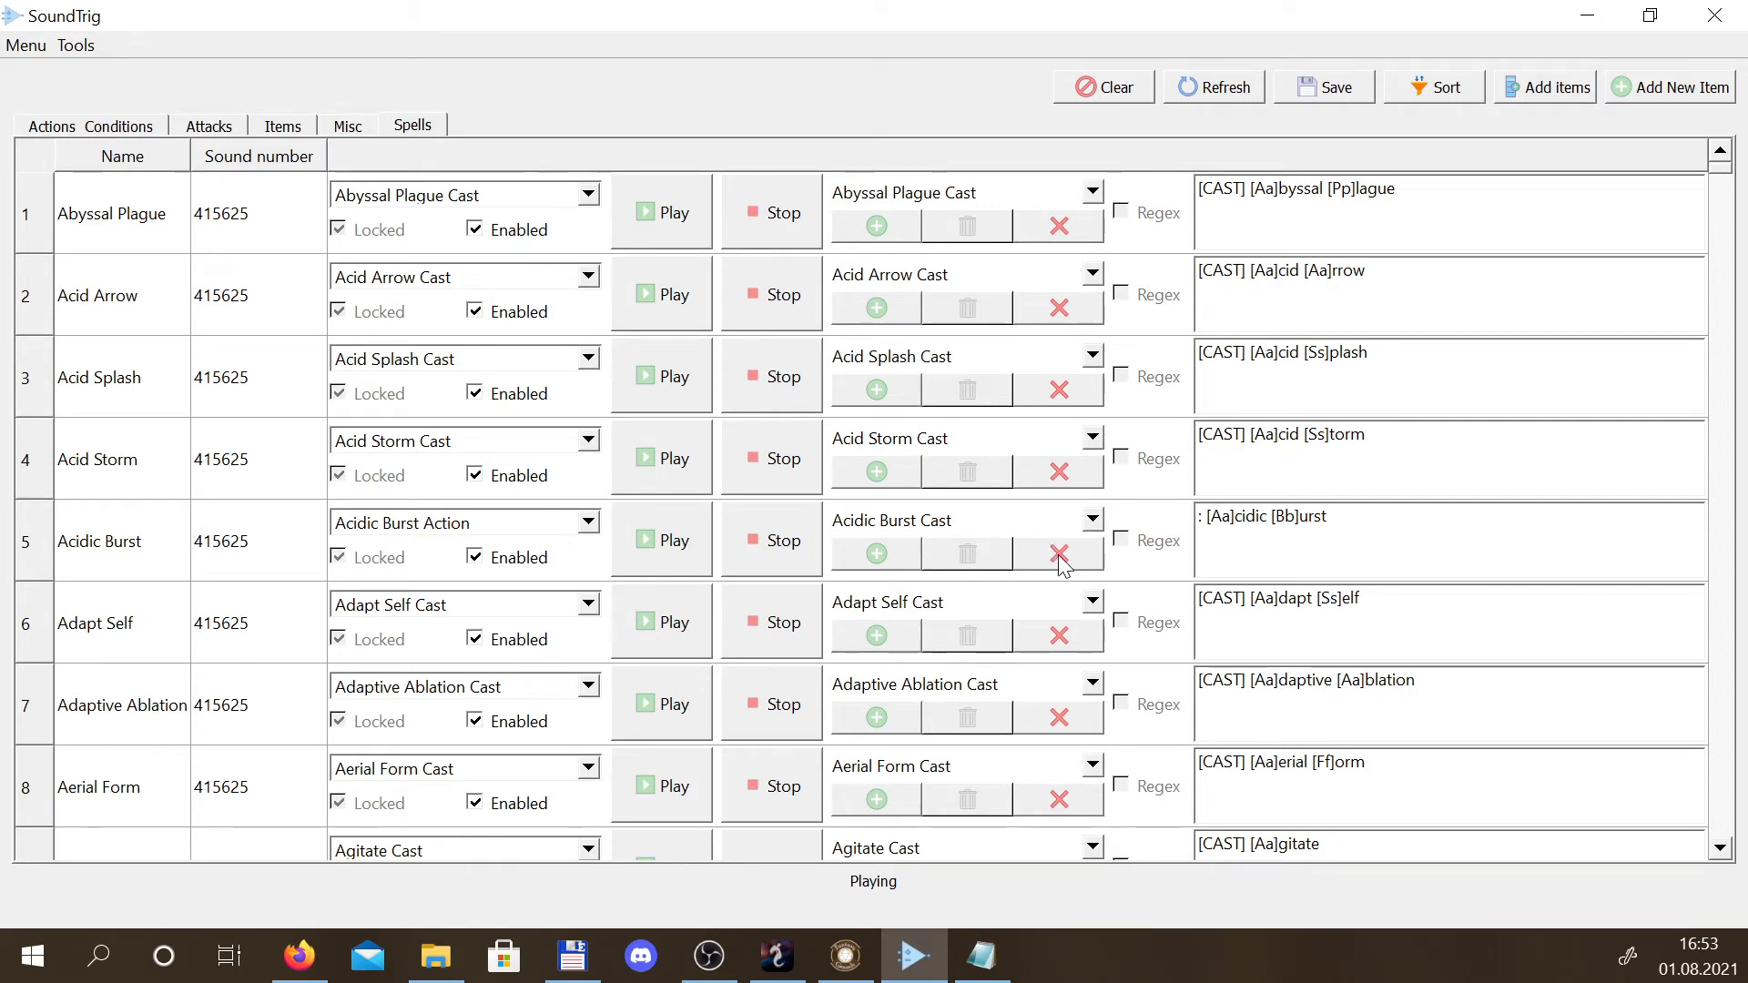
Look through the added spells, examining their names, sound numbers and generated triggers
scroll(709, 509, down, 2)
scroll(708, 510, up, 2)
scroll(1351, 517, down, 12)
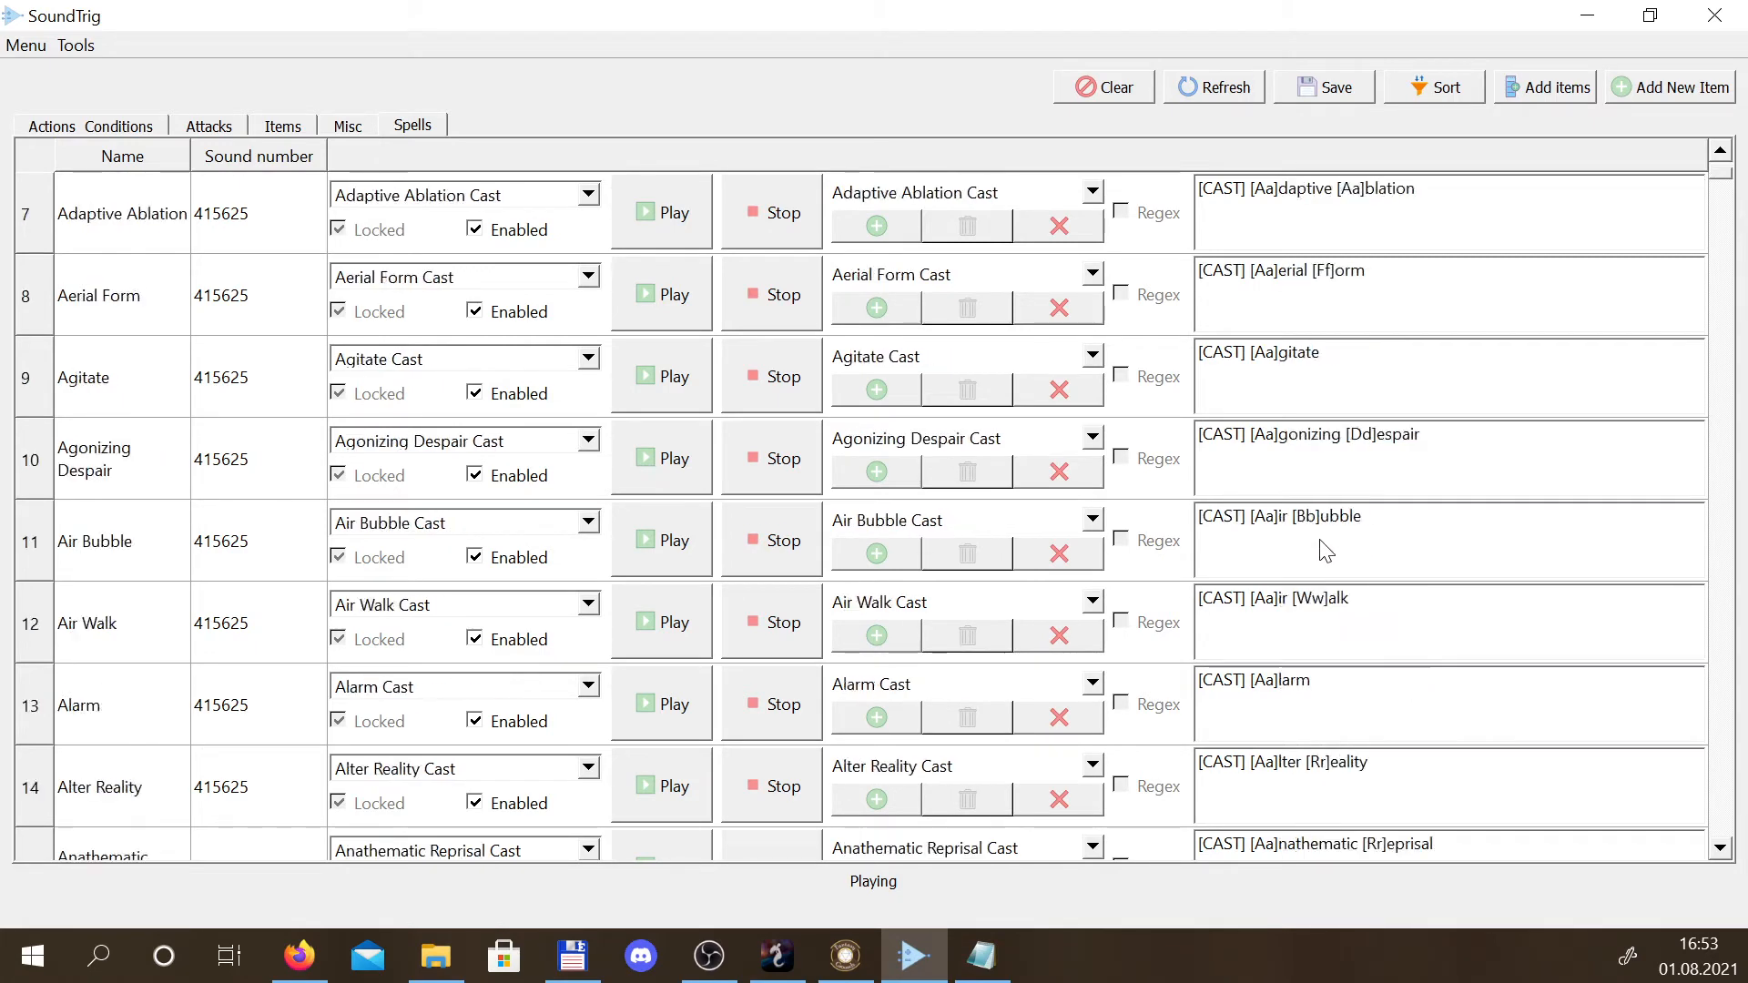
scroll(1338, 521, down, 20)
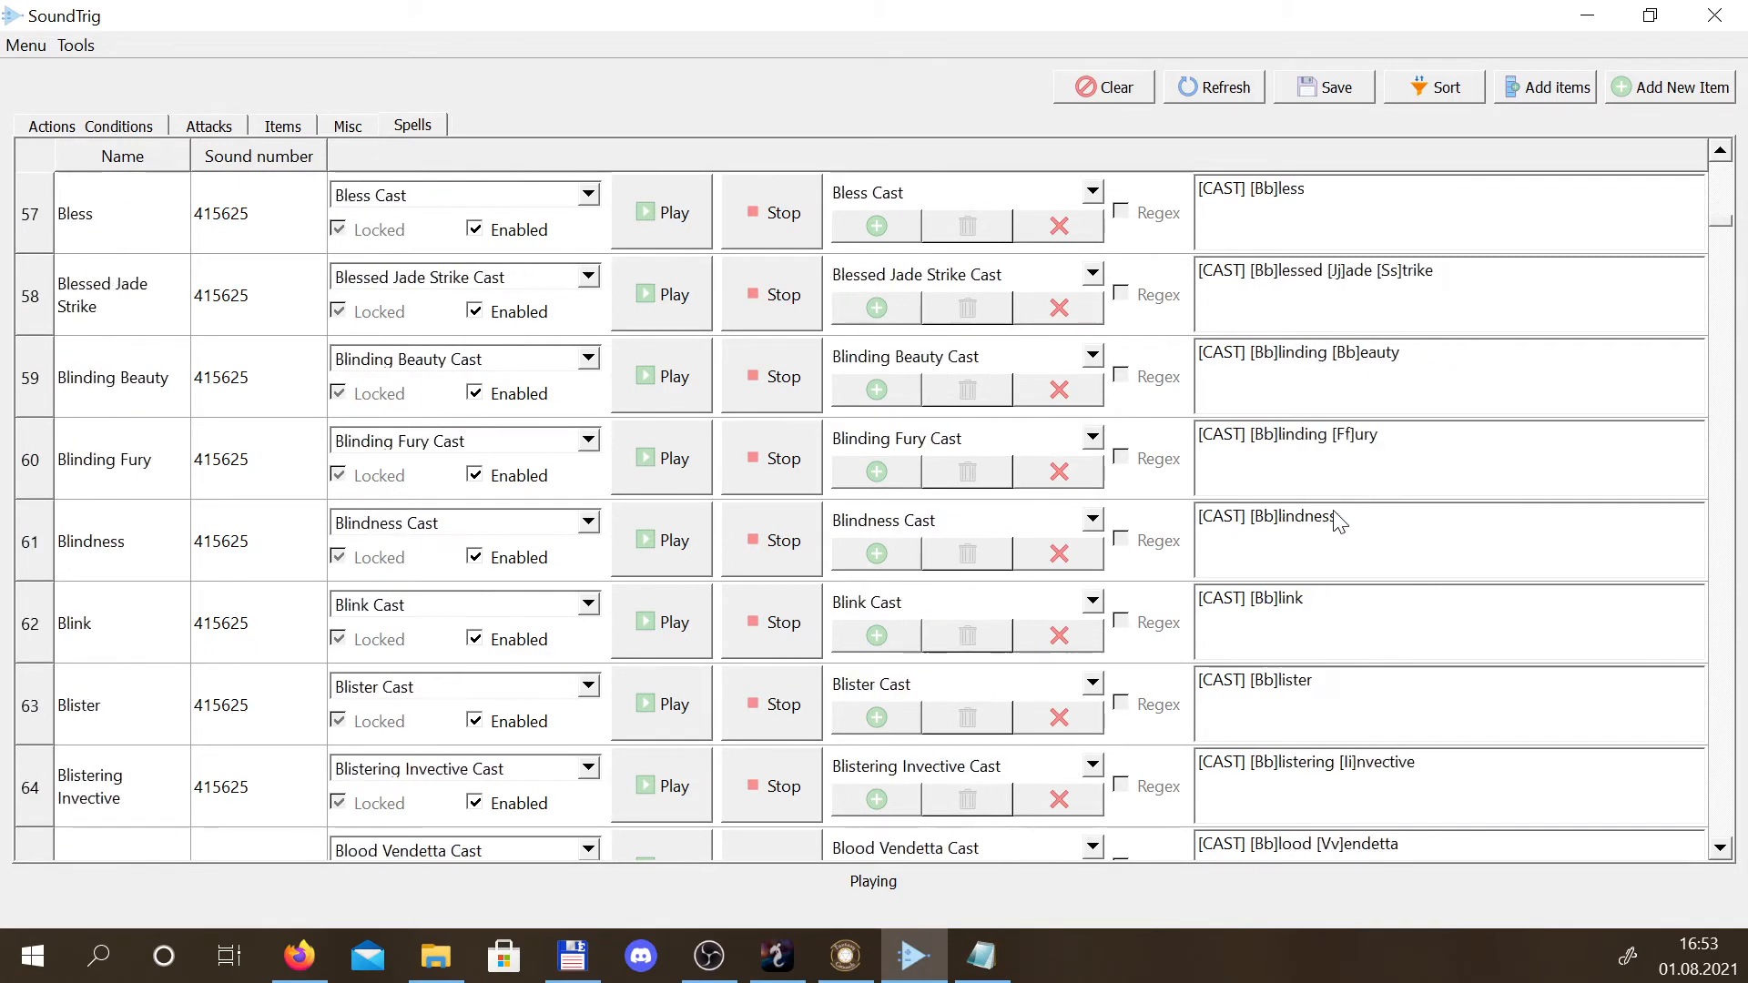
scroll(1338, 502, down, 20)
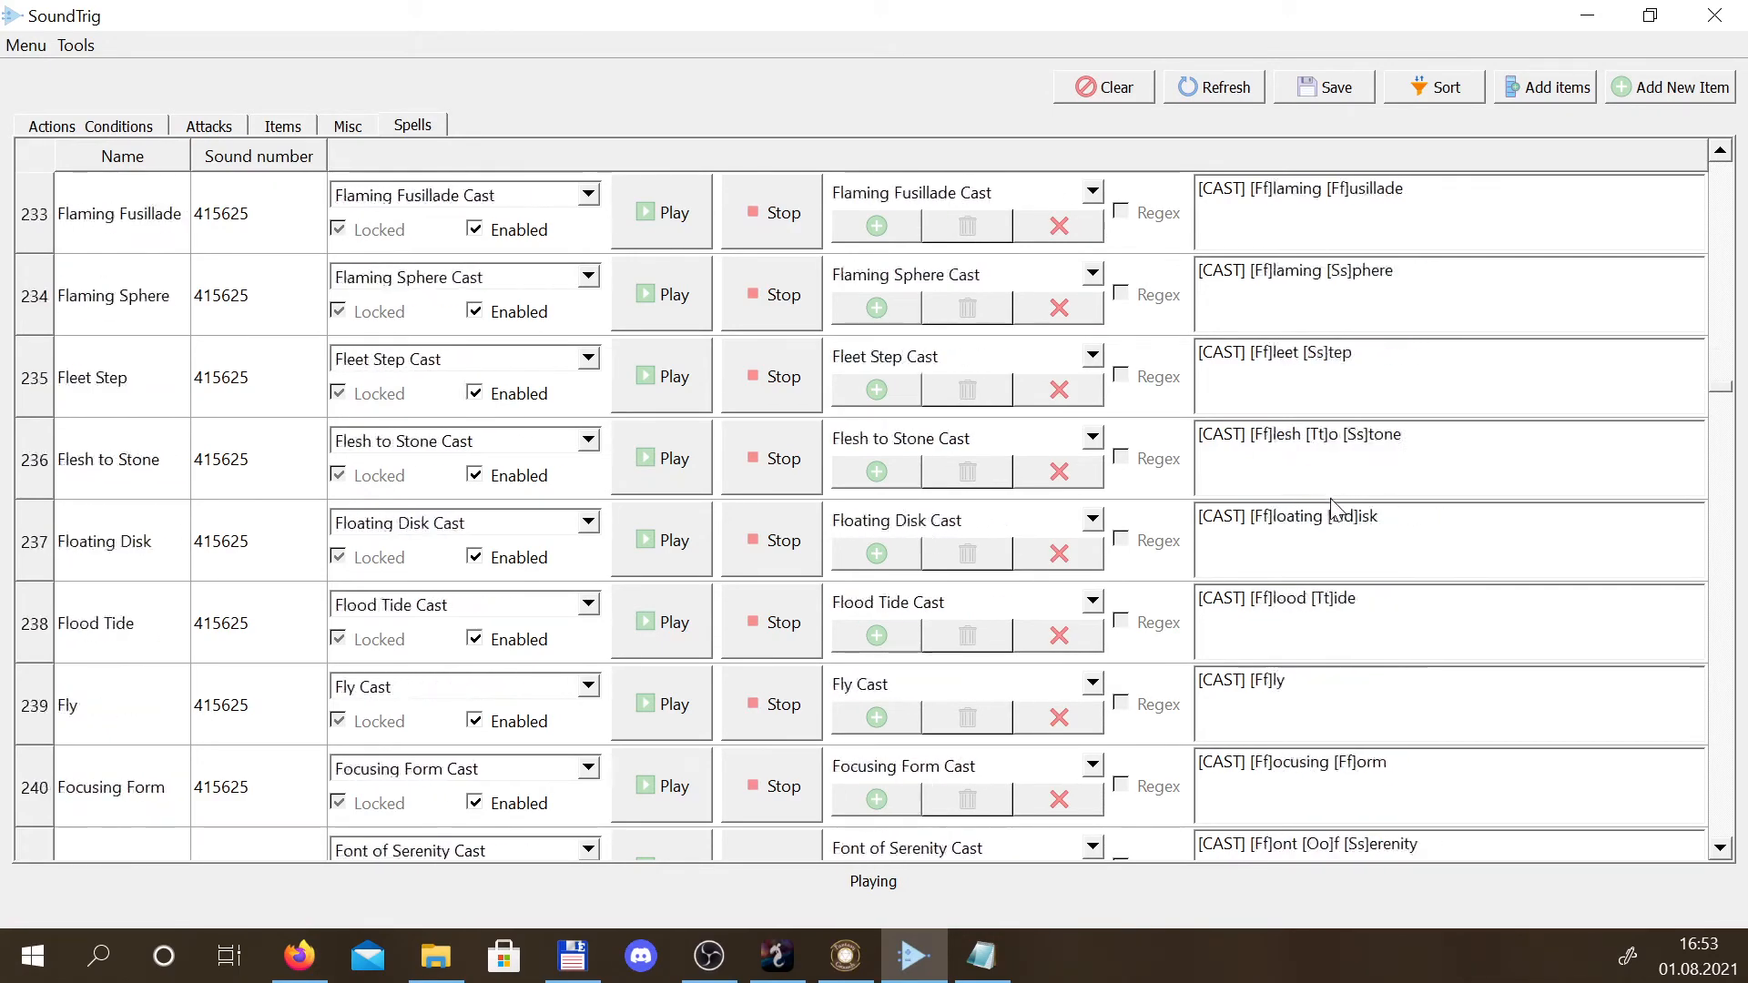
scroll(1333, 507, up, 13)
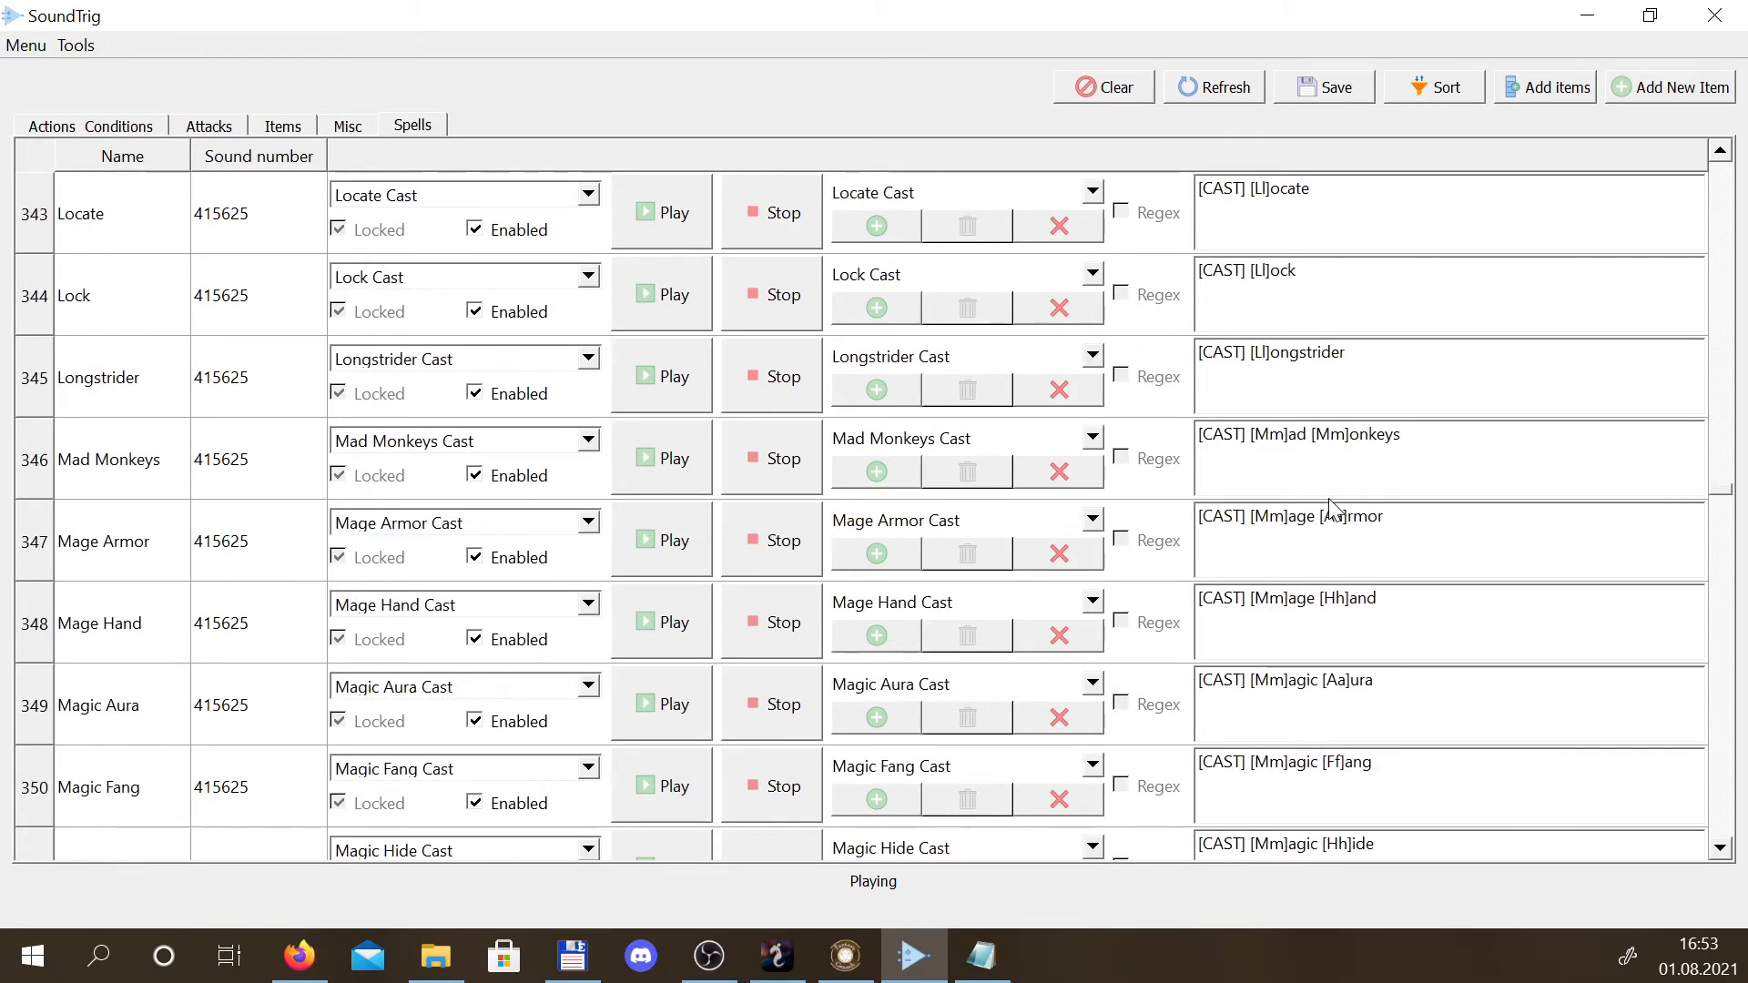
scroll(671, 700, down, 2)
scroll(671, 701, up, 20)
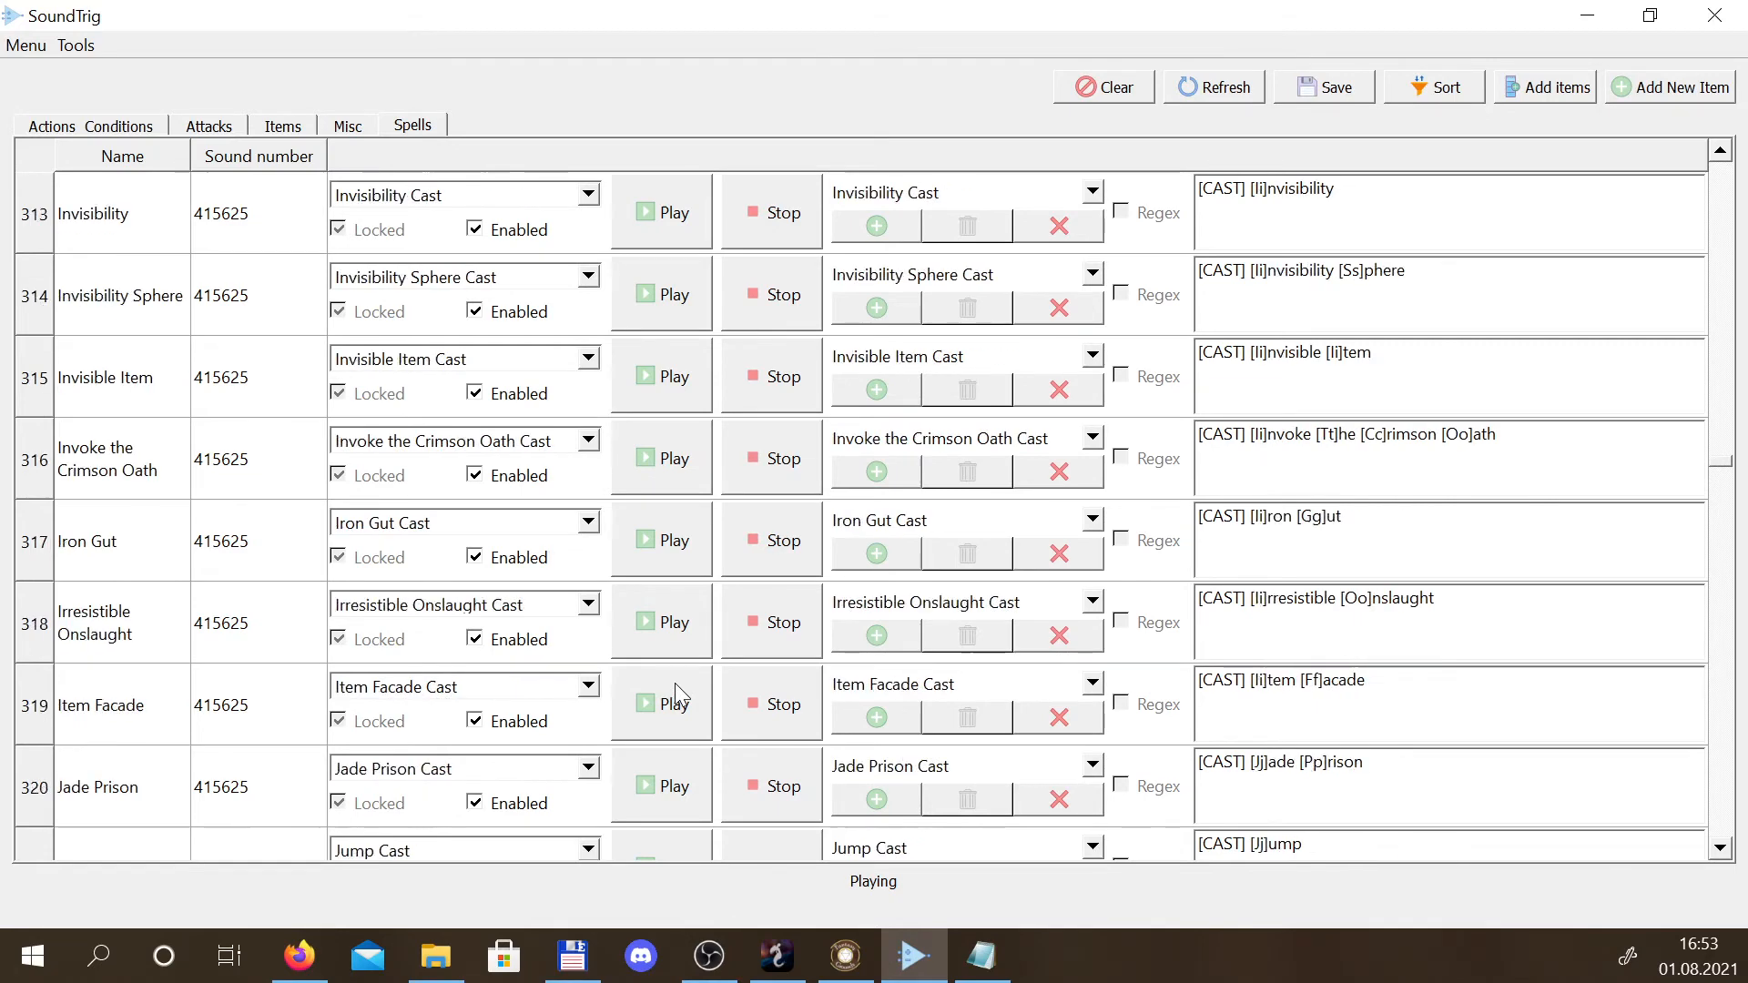
scroll(680, 679, up, 1)
scroll(683, 681, down, 20)
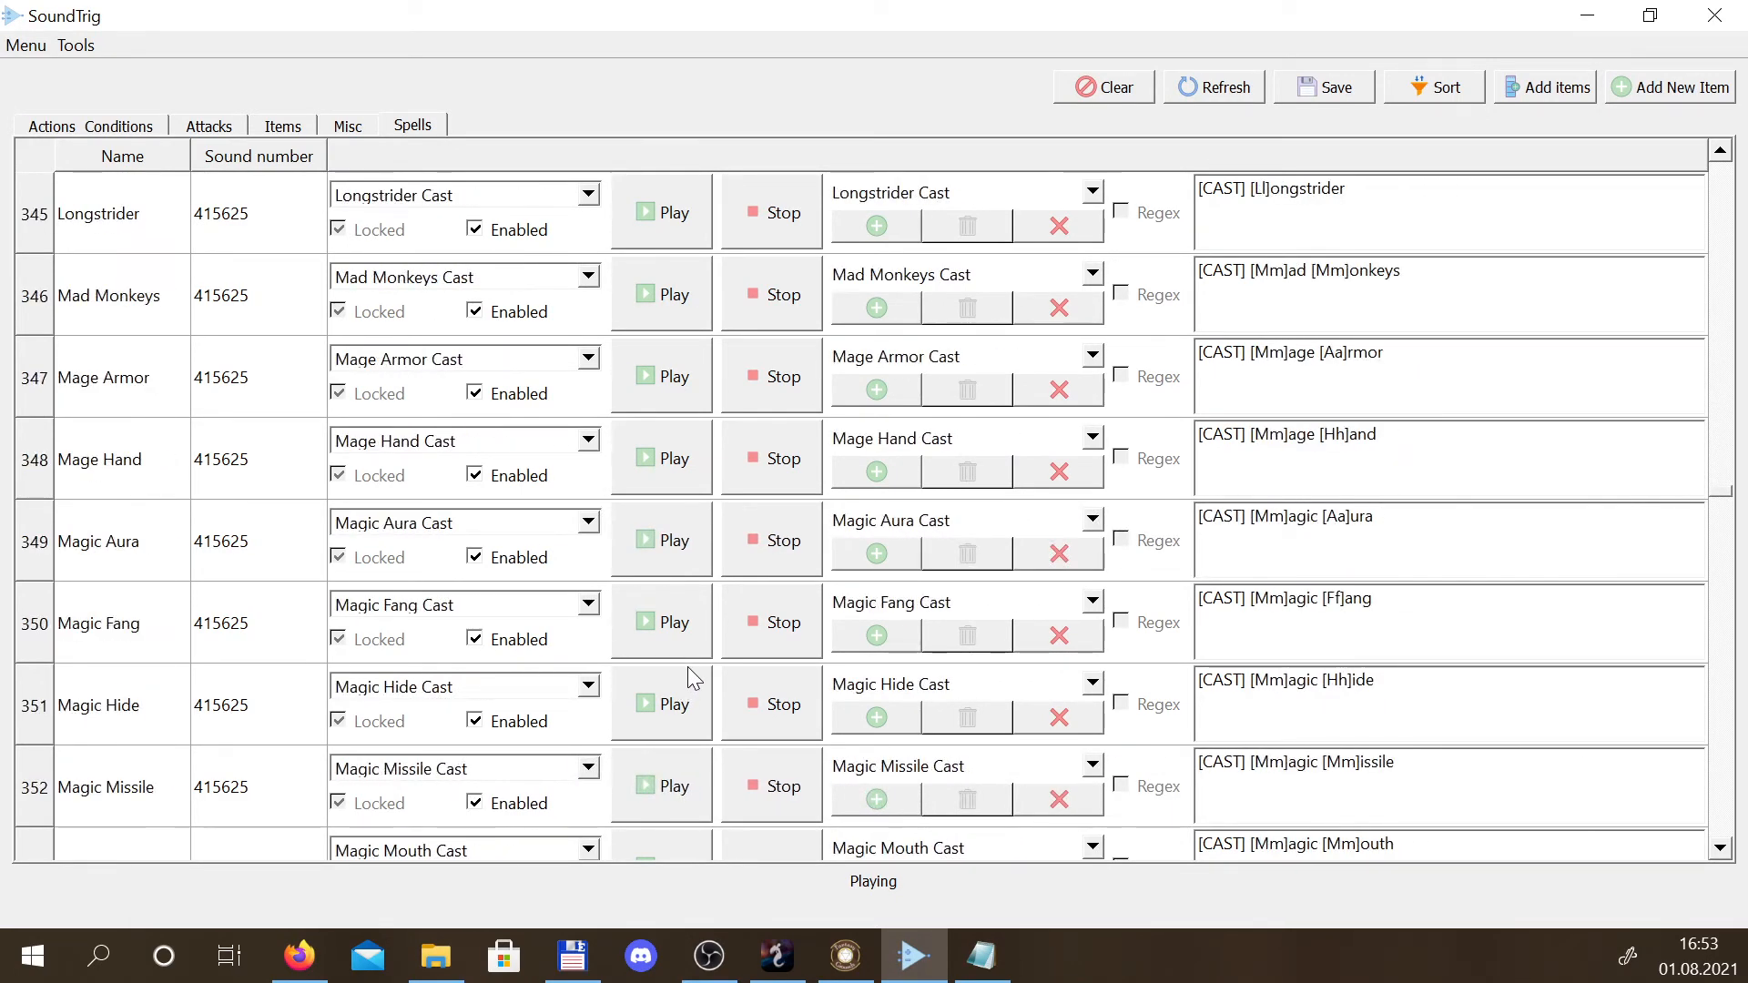
scroll(692, 678, up, 4)
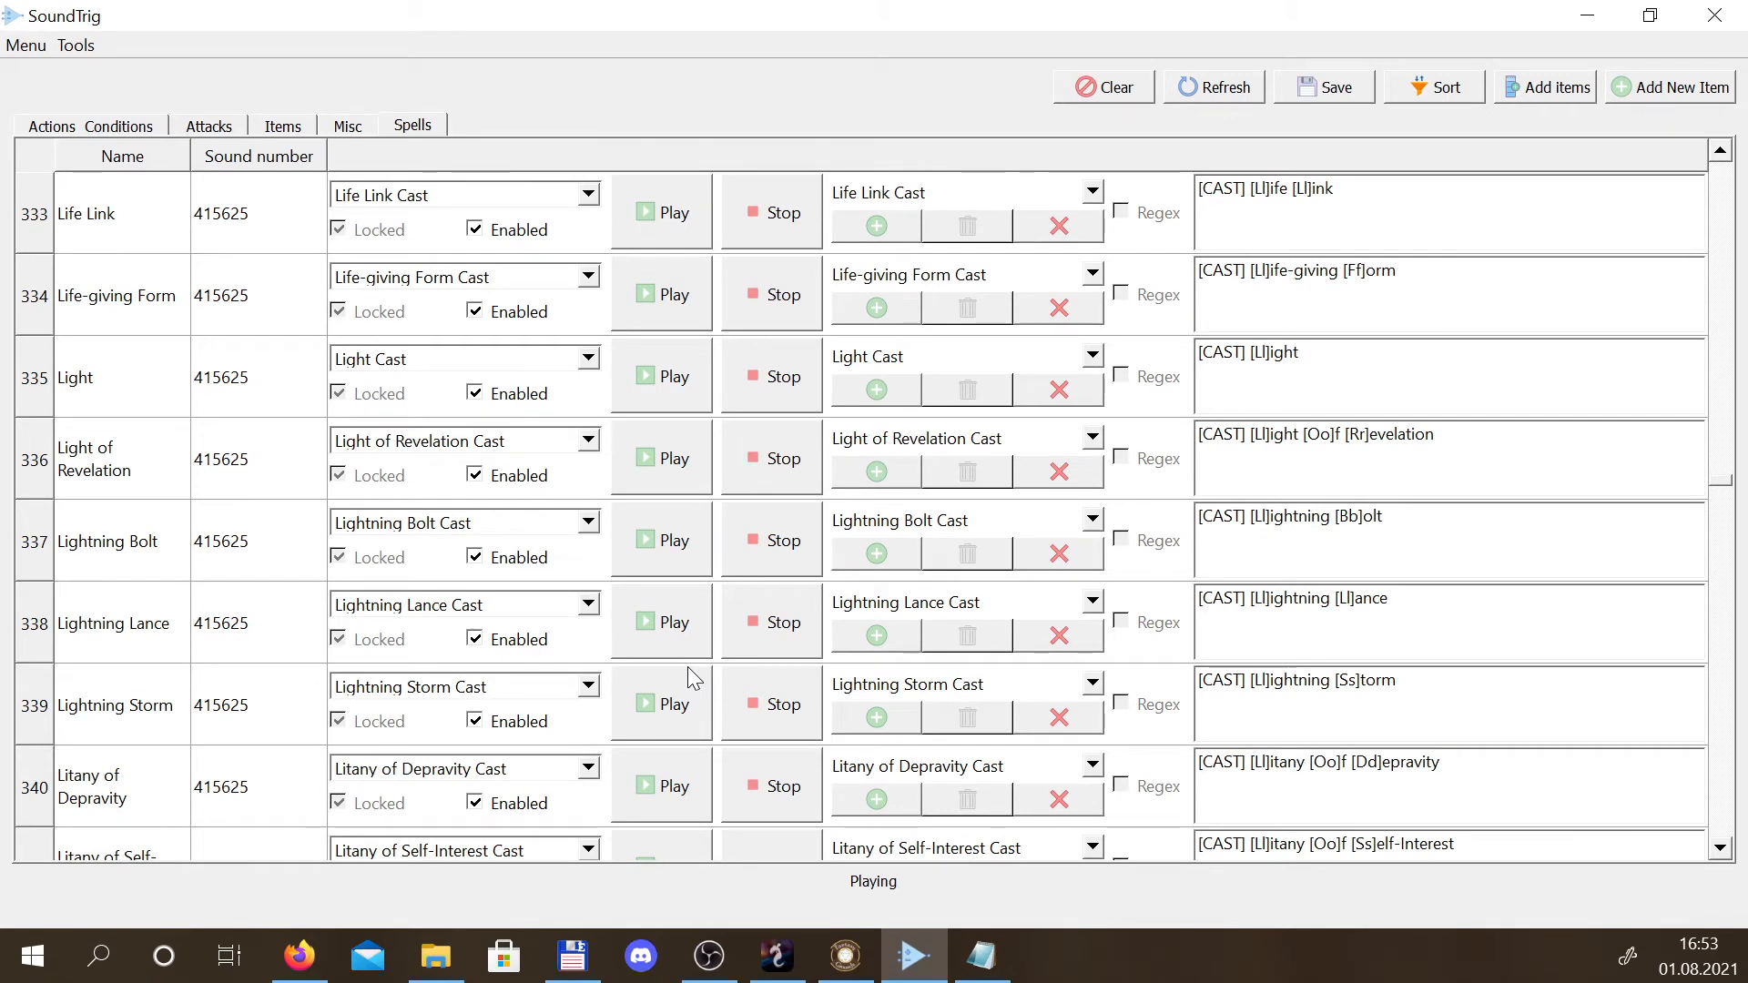
Add the Light of Revelation Action trigger to the Light of Revelation spell
click(155, 391)
click(673, 405)
click(1091, 442)
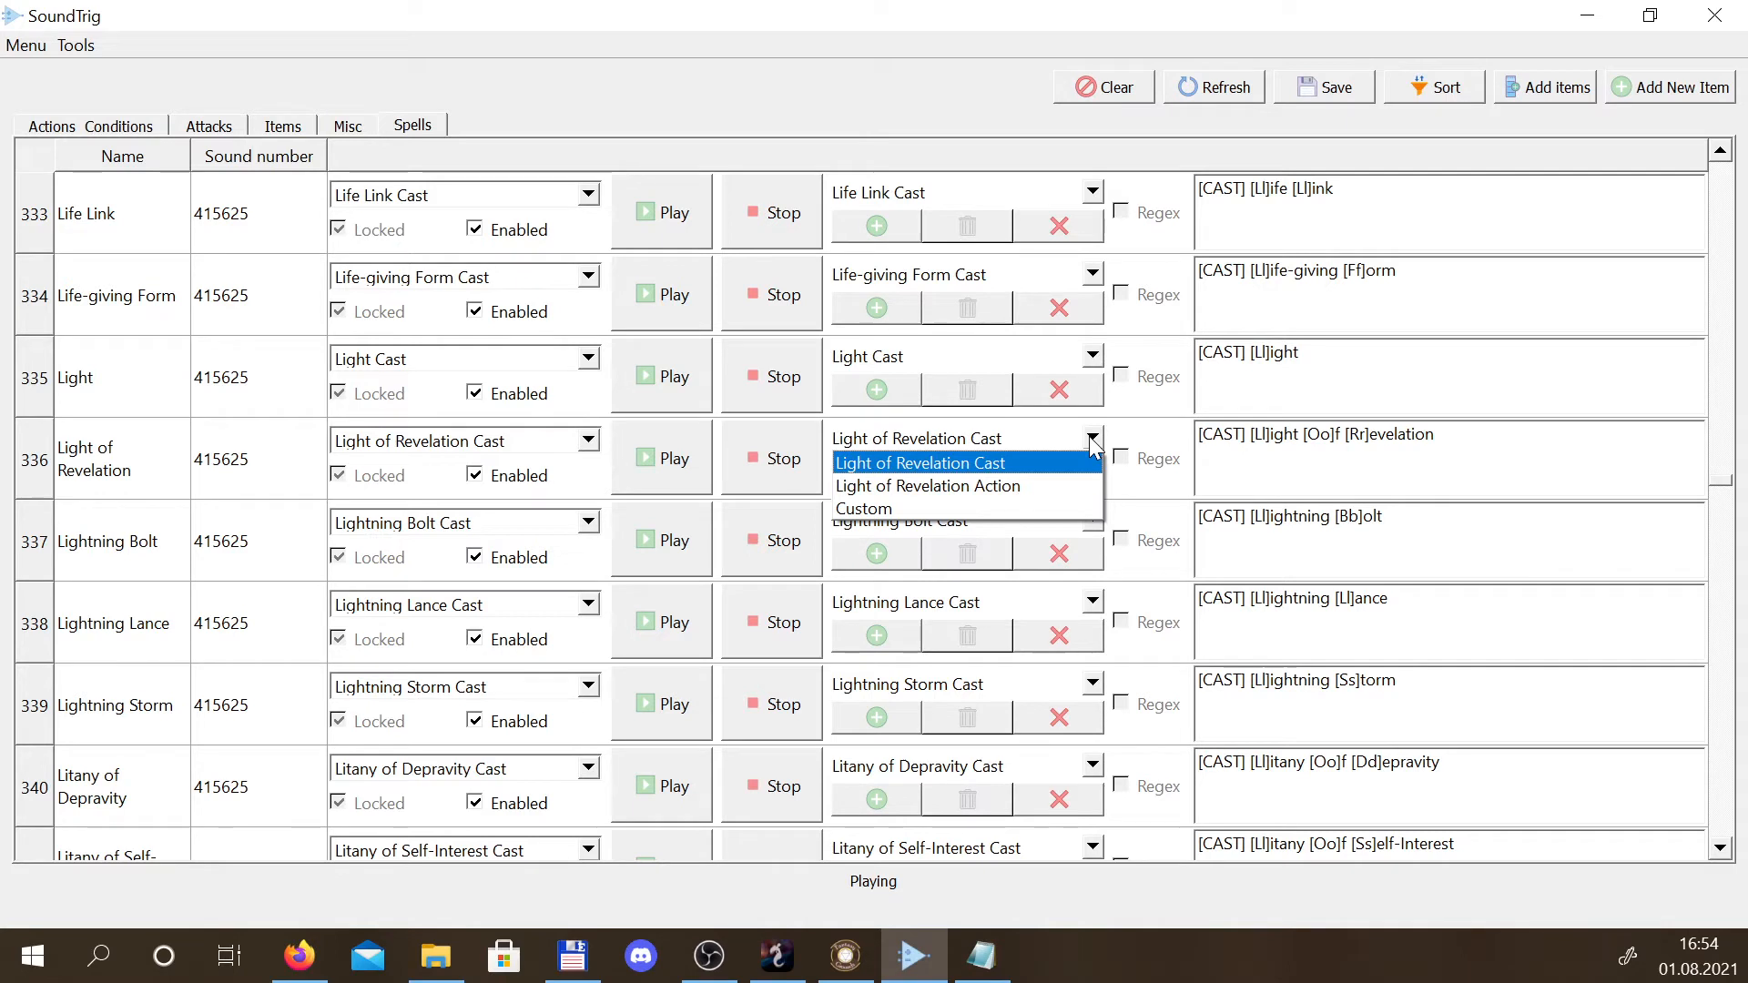
click(1056, 486)
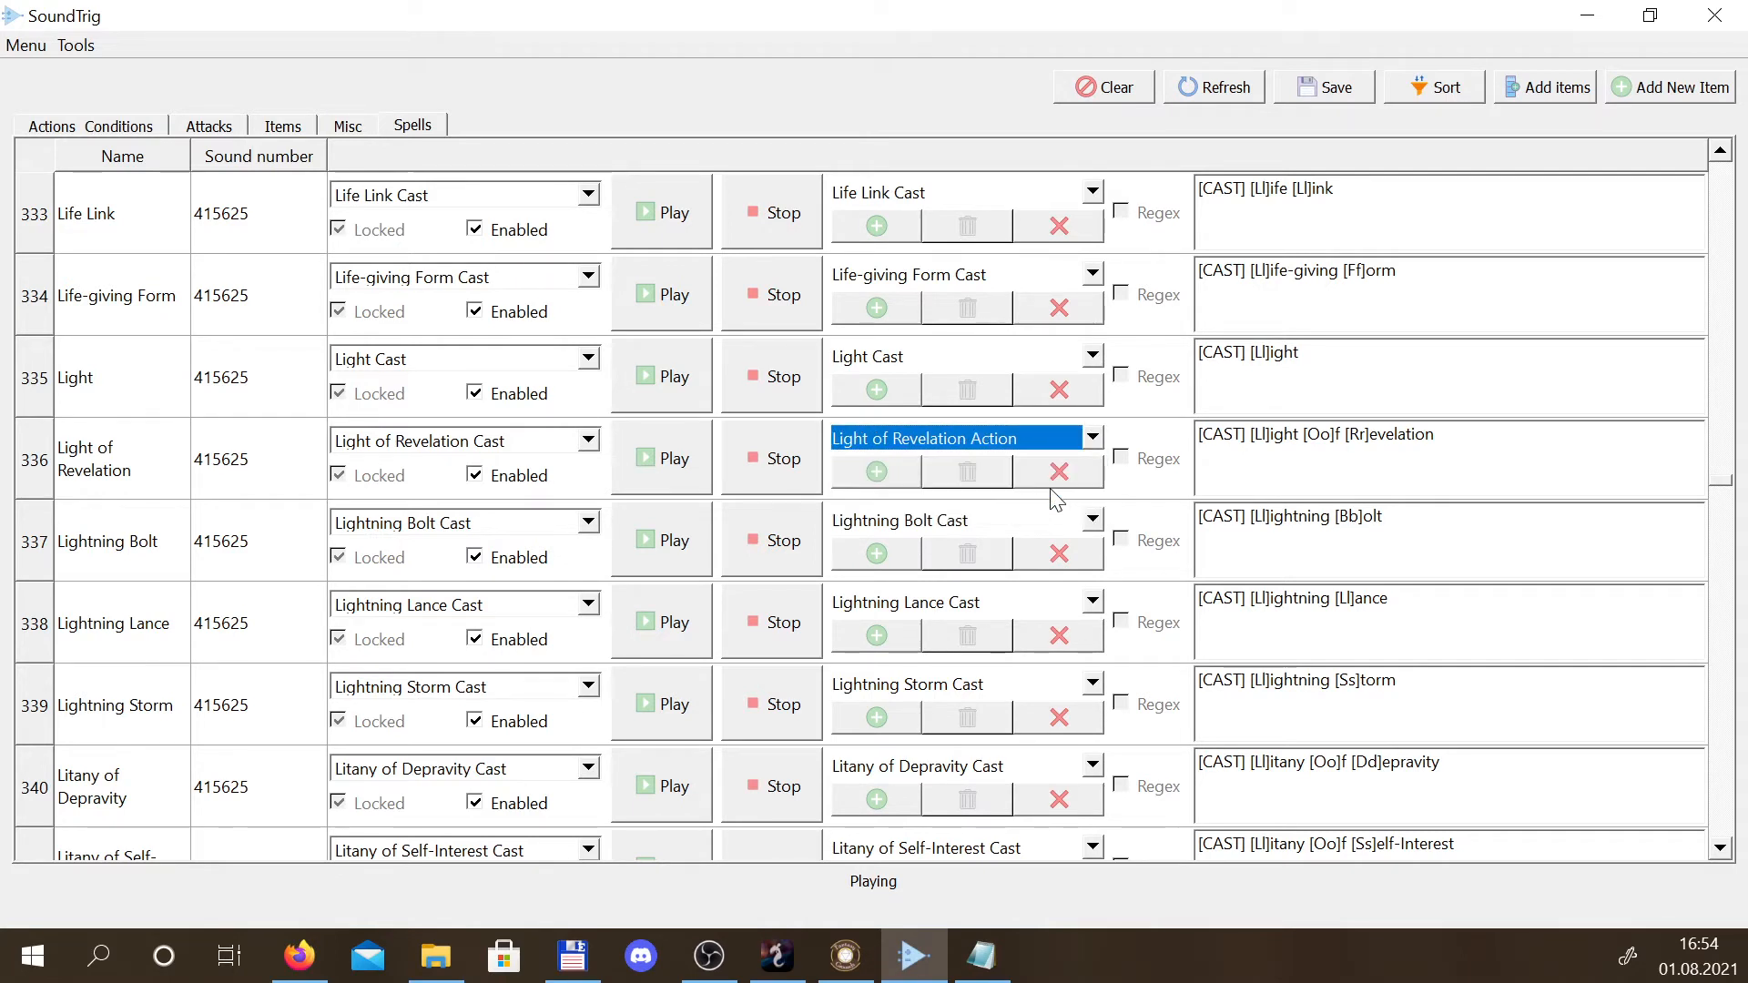
click(895, 472)
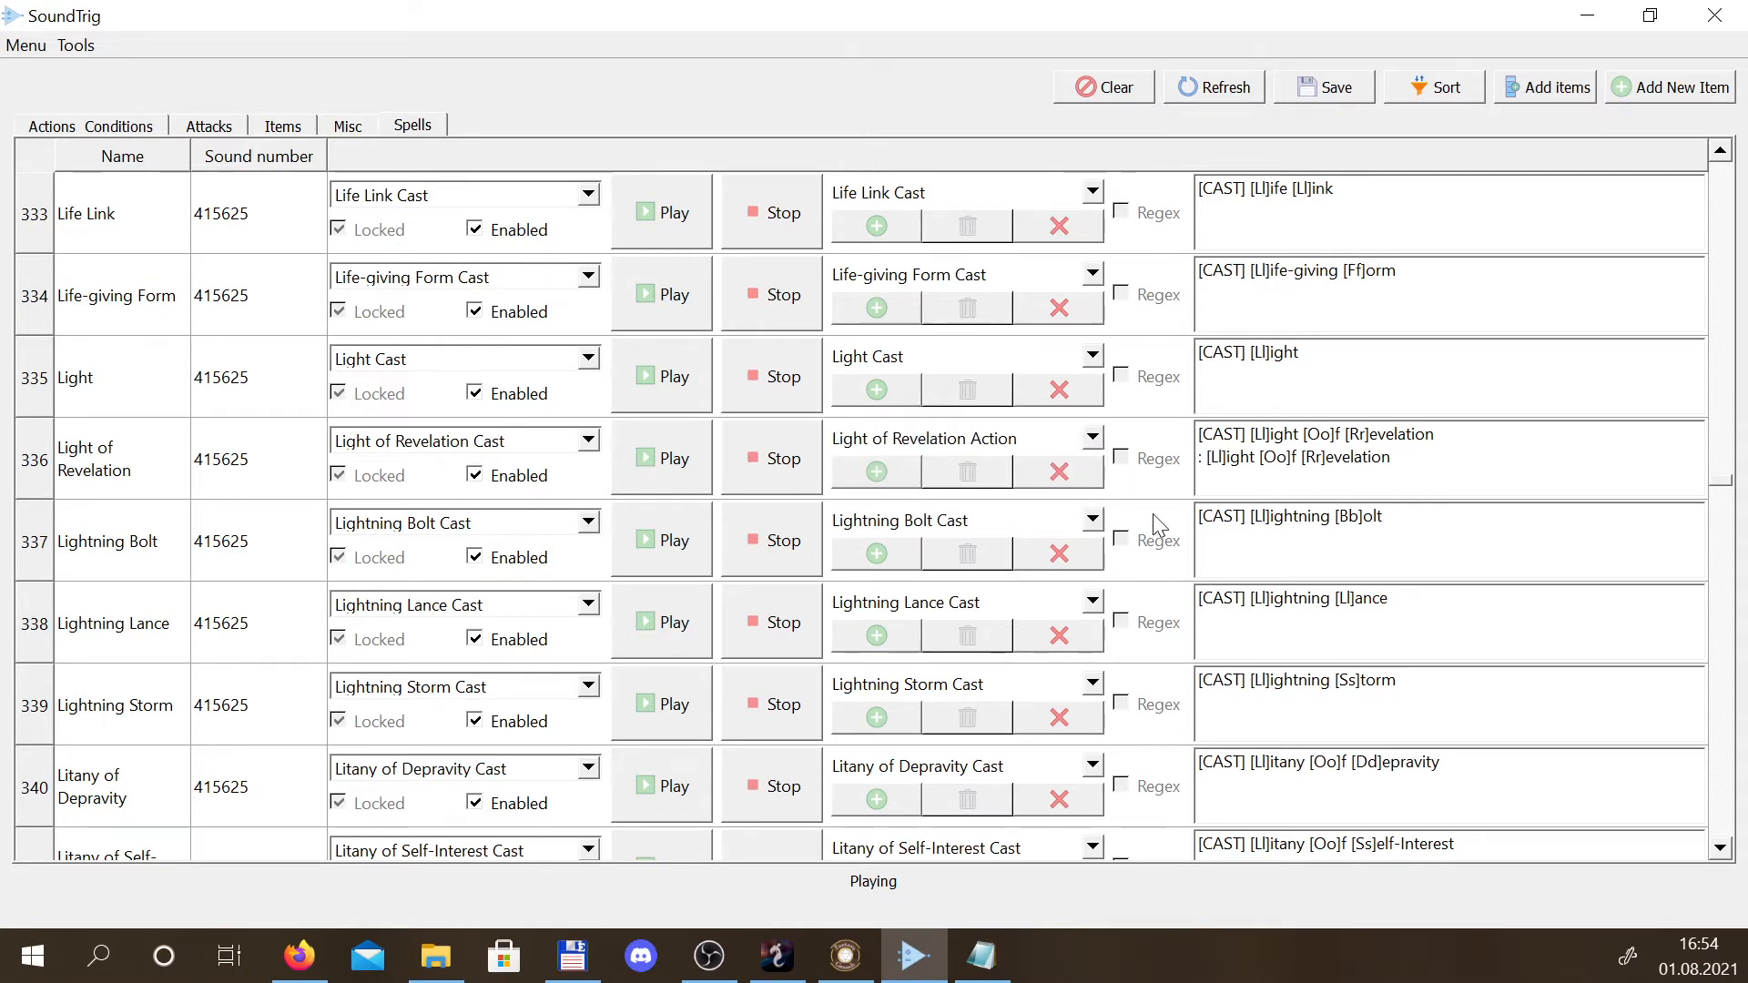
click(1273, 437)
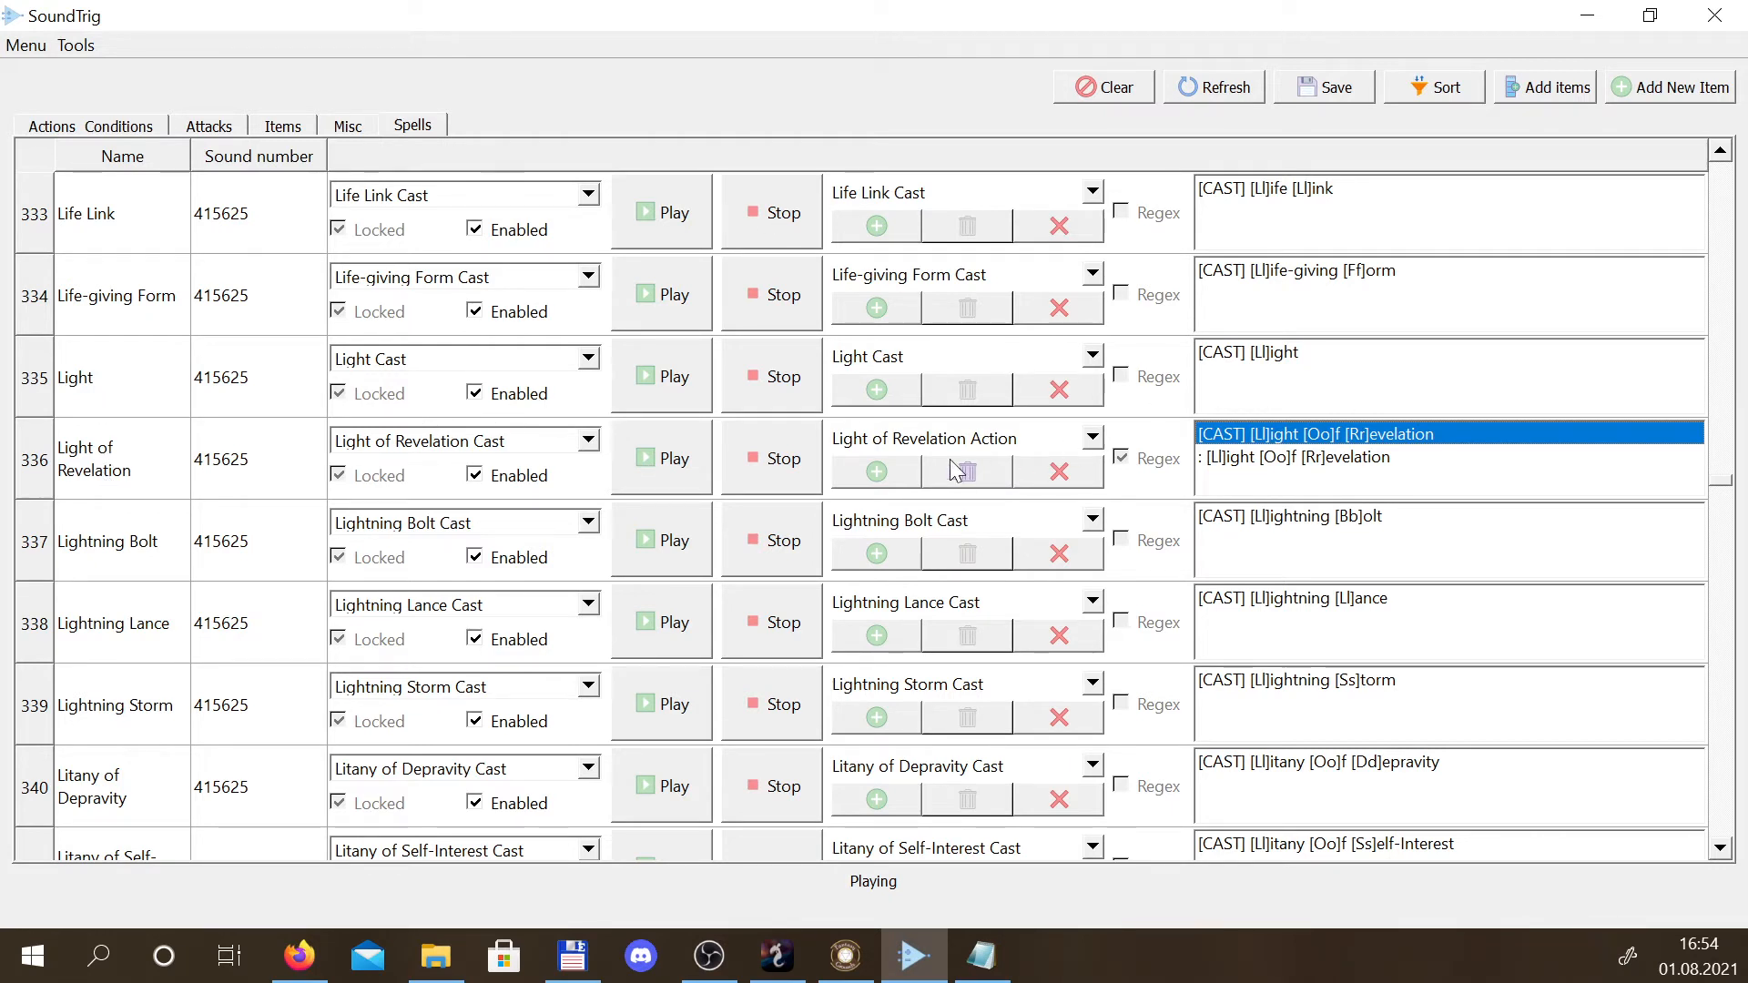
Add the Light Action trigger to the Light spell and delete its [CAST] [Ll]ight trigger
click(1091, 357)
click(933, 402)
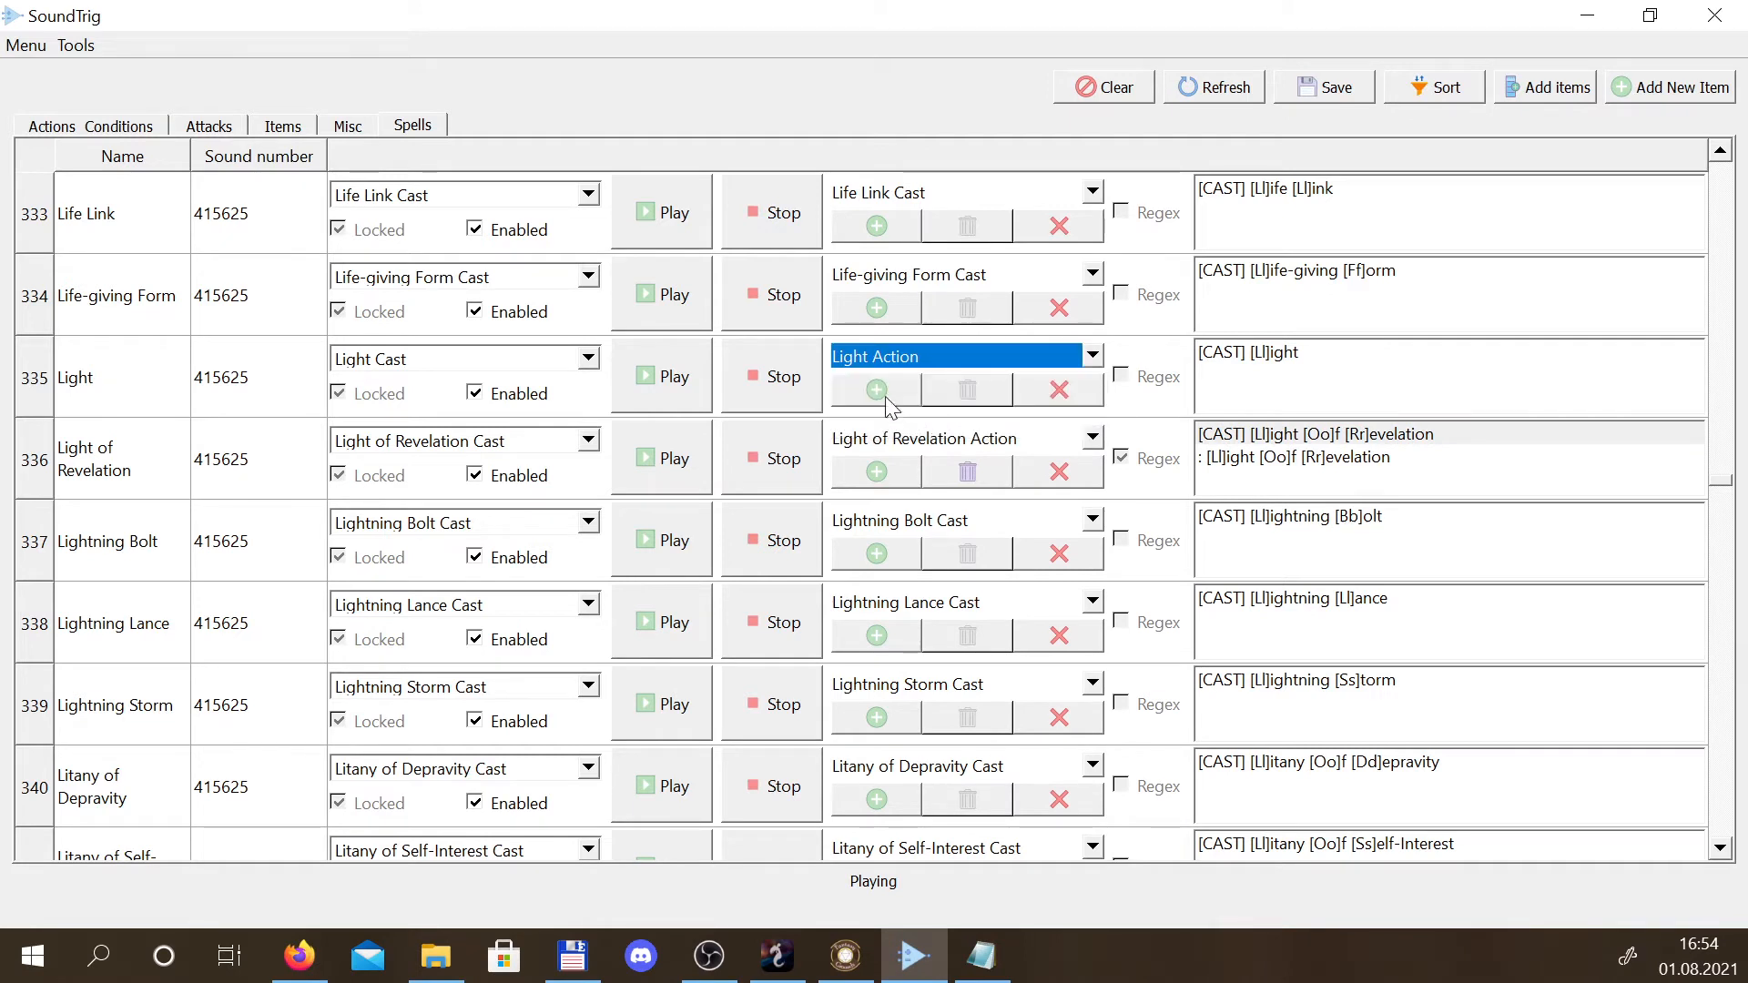
click(1250, 360)
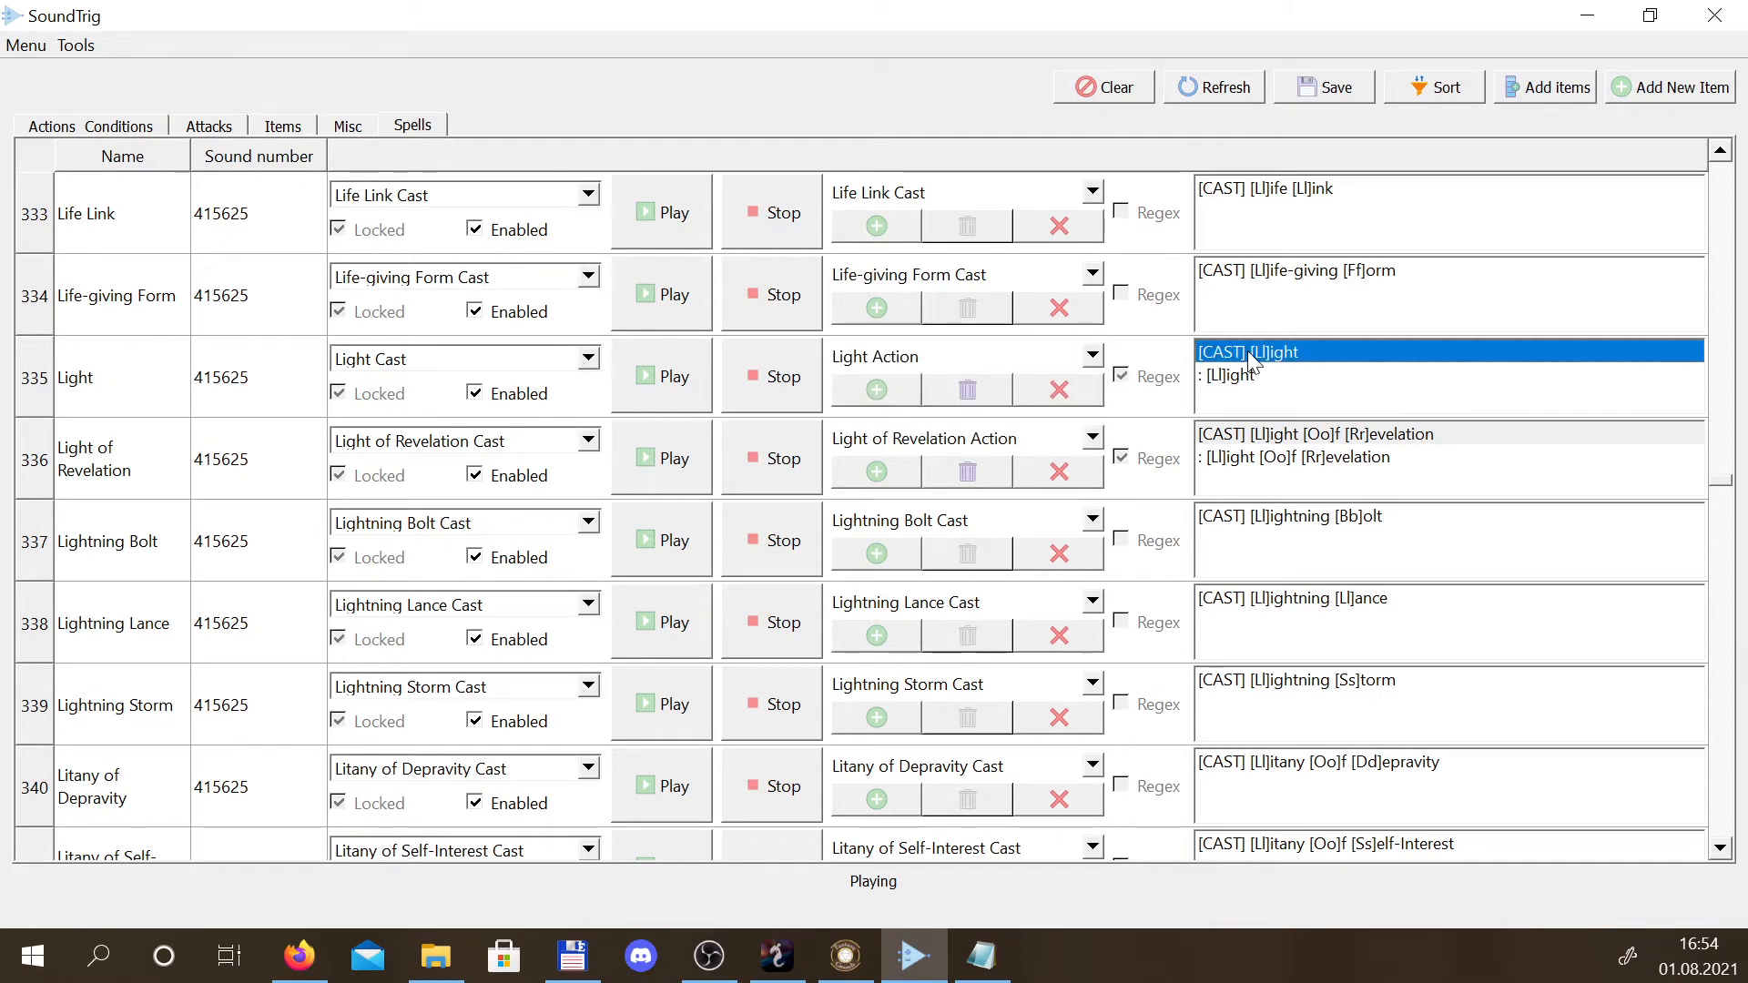
click(968, 392)
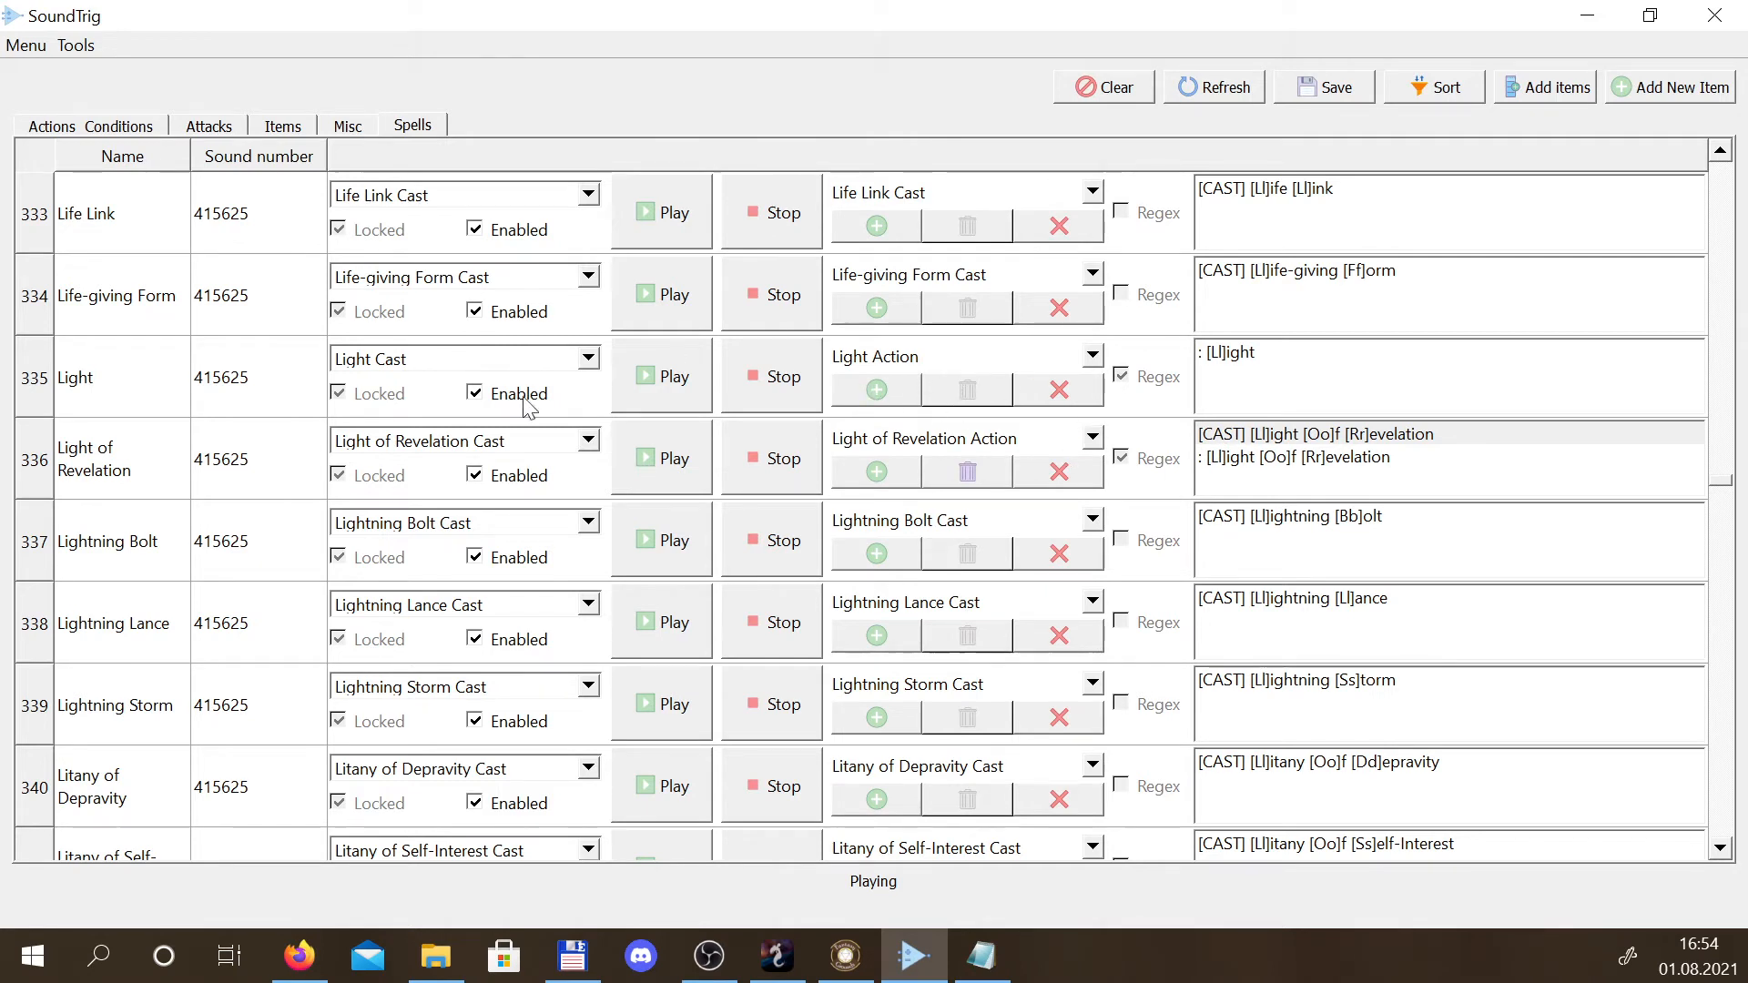
Add a custom trigger tyty to the Light spell, without Regexp
click(1091, 355)
click(847, 431)
click(856, 386)
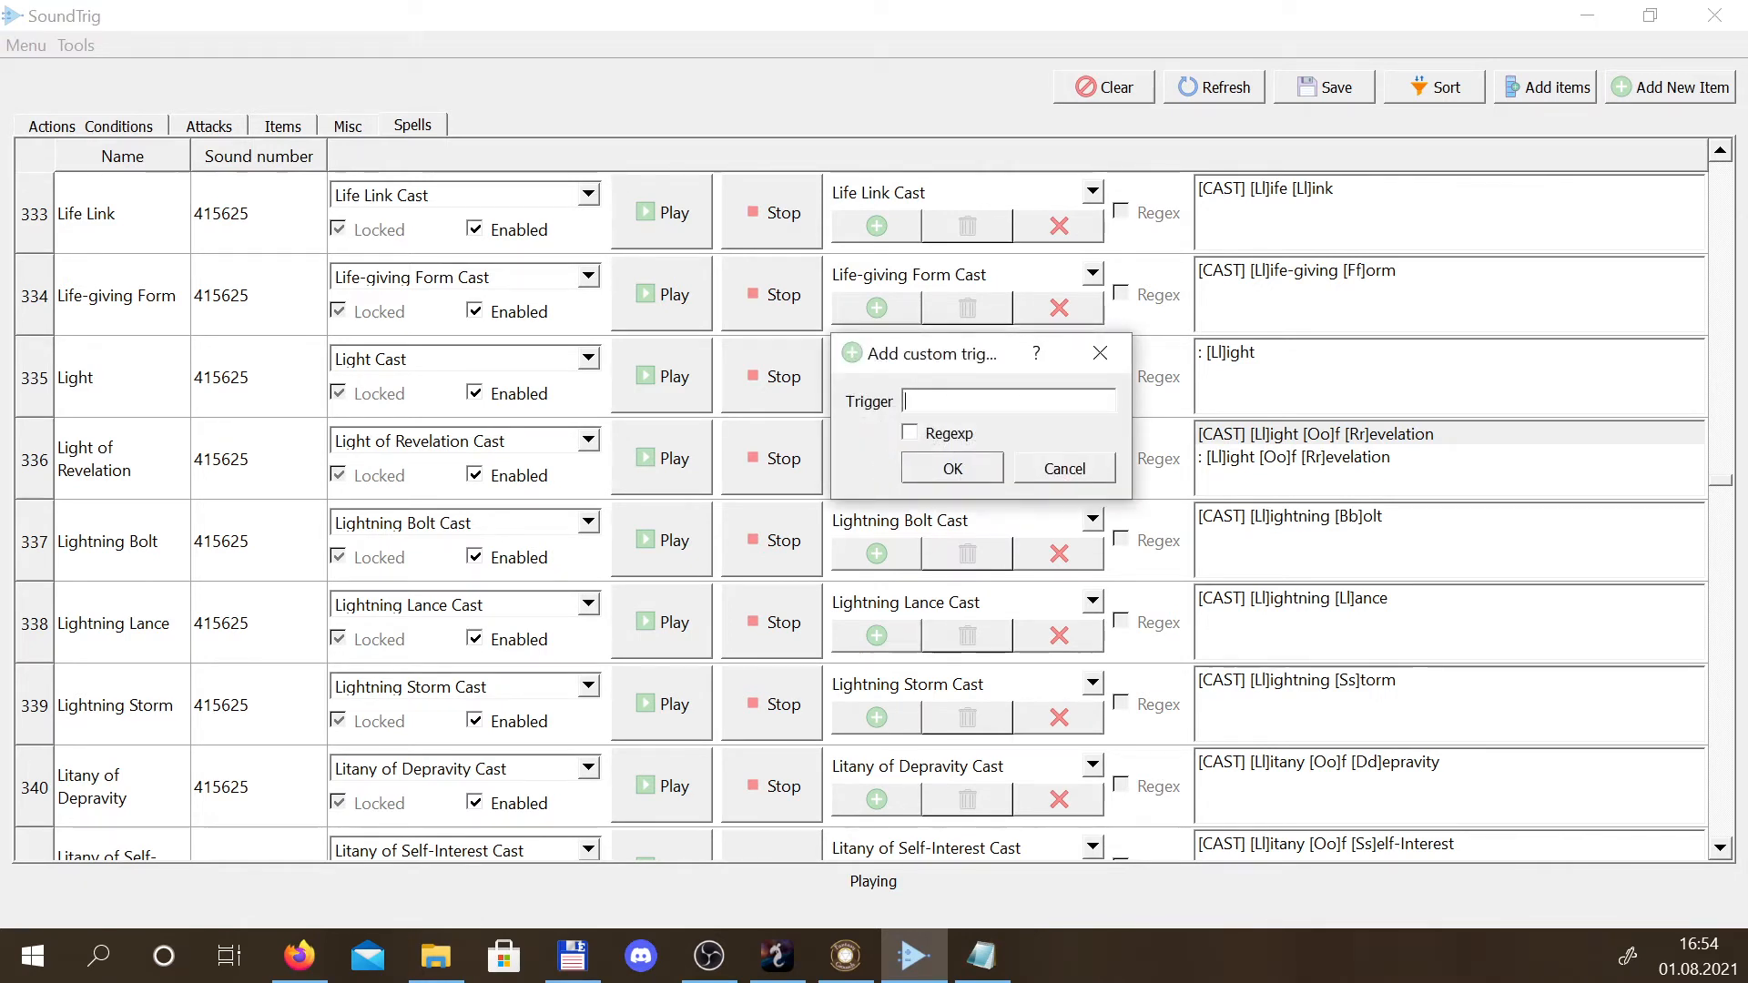
text(tyty)
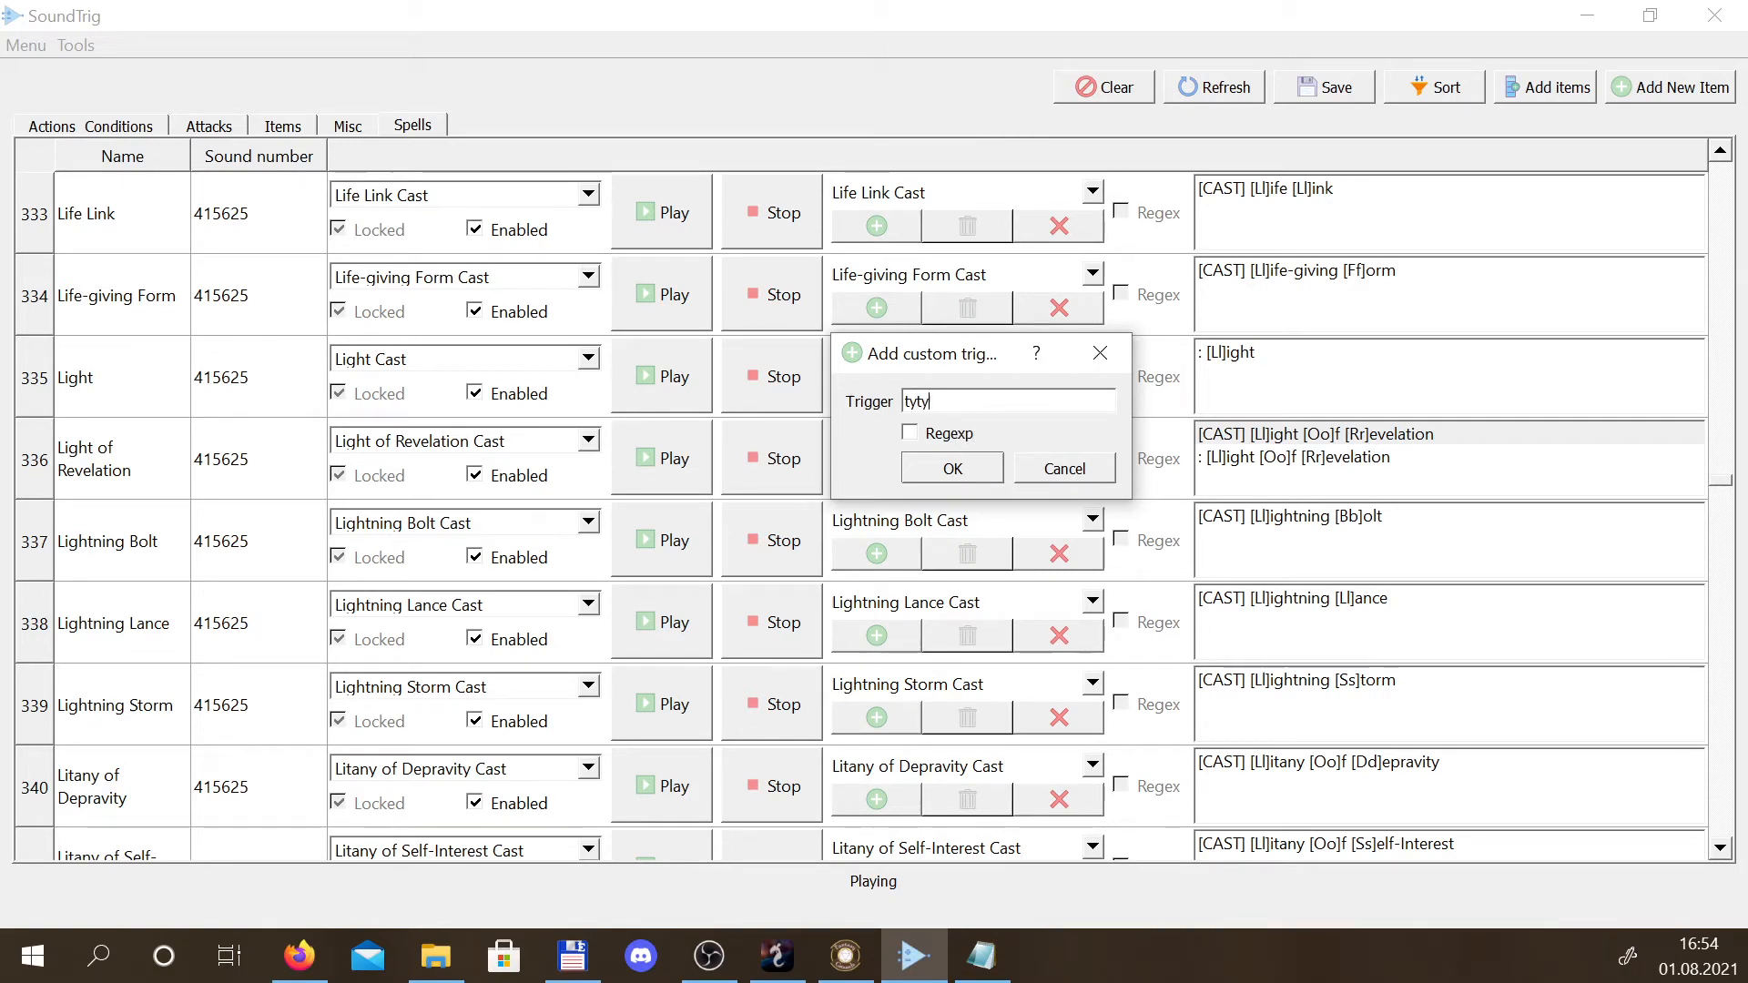
click(981, 468)
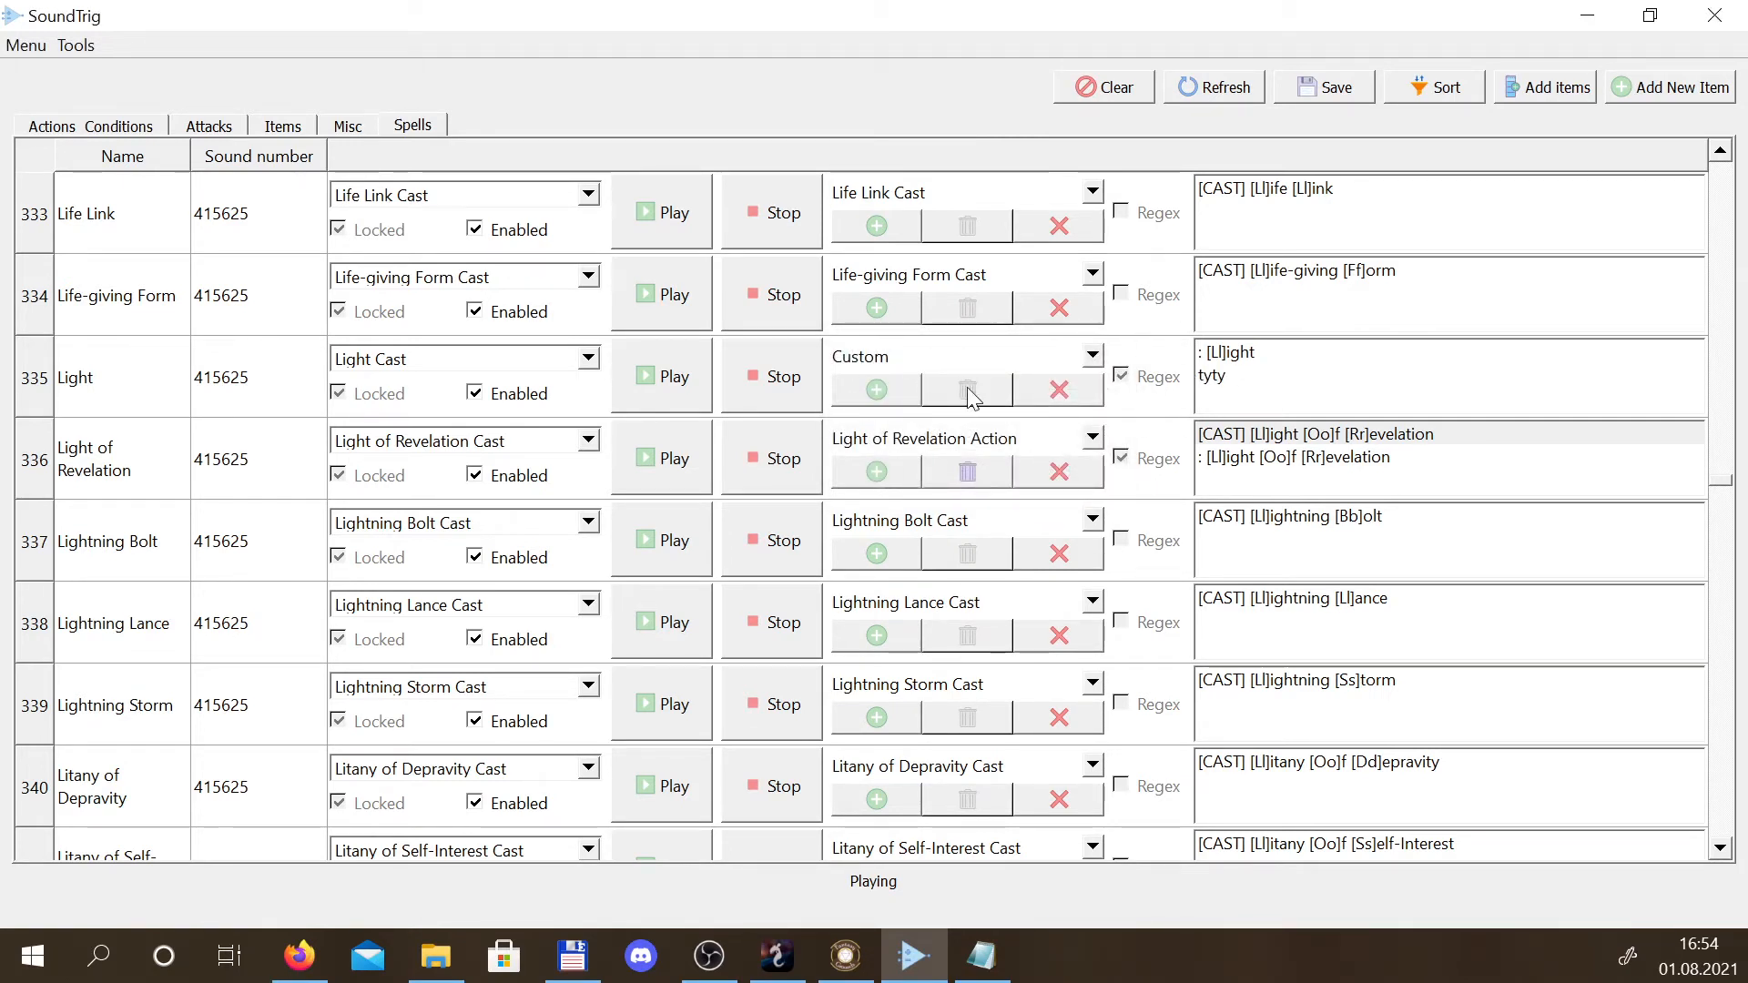
Delete the : [Ll]ight [Oo]f [Rr]evelation trigger from the Light of Revelation spell
click(1257, 467)
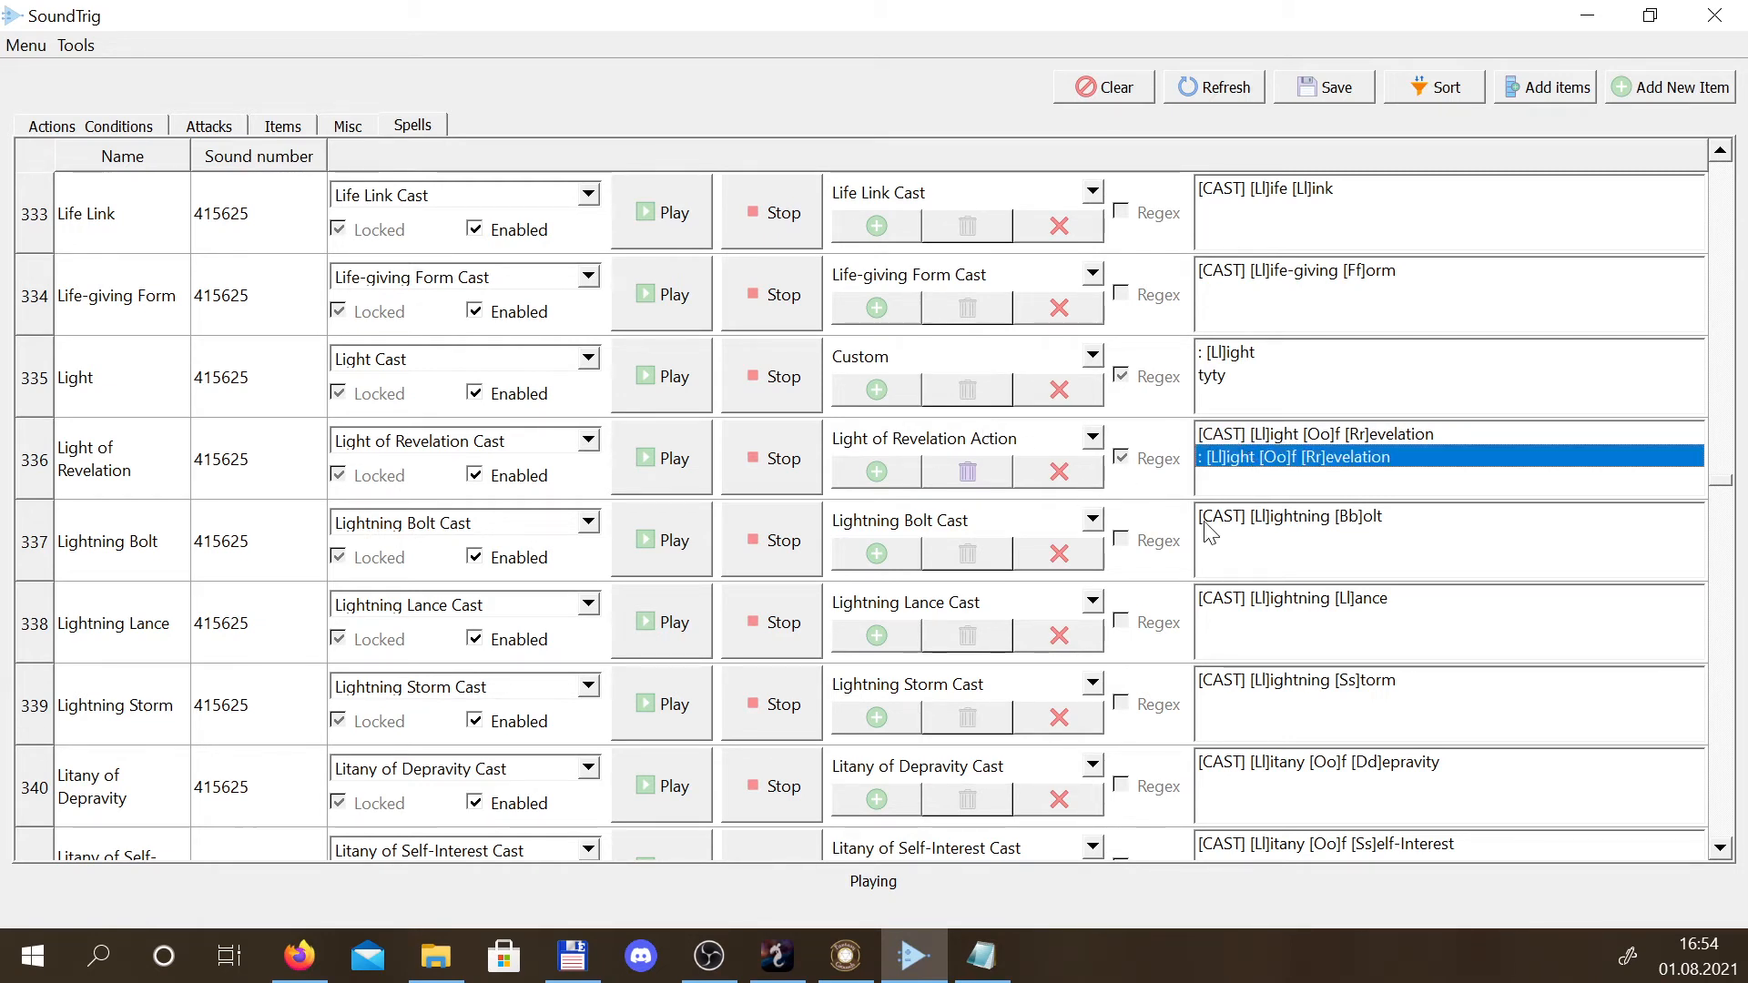
click(990, 479)
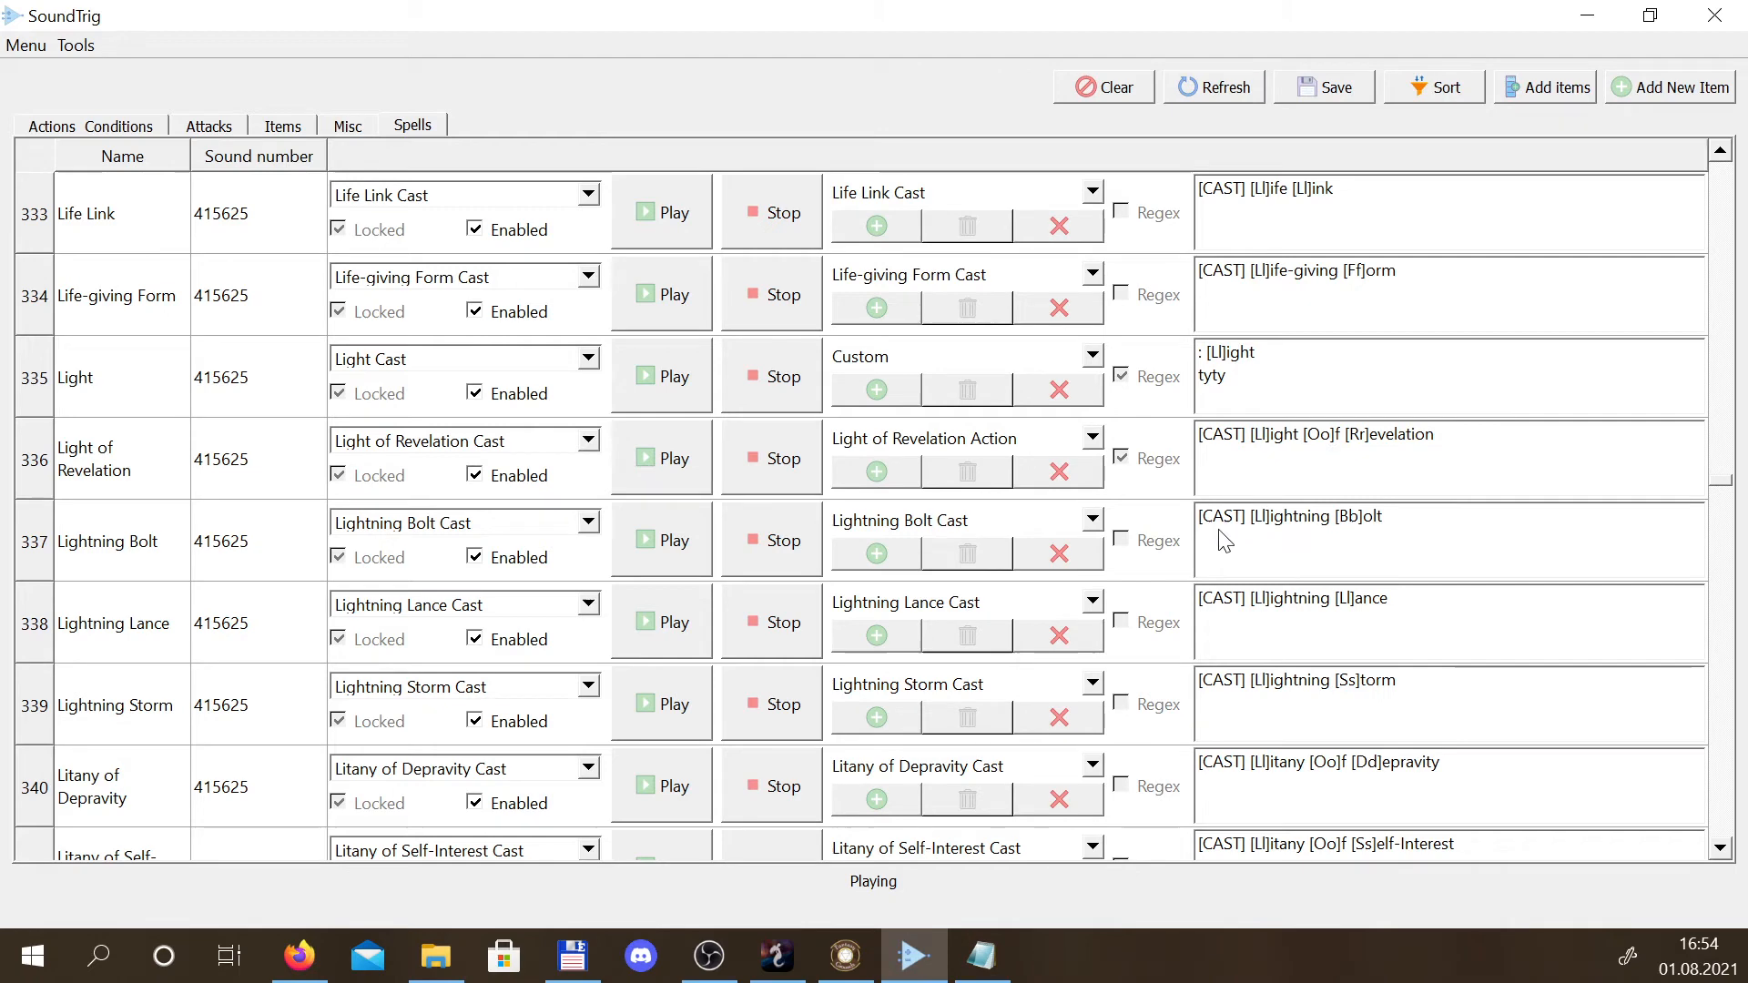
Delete the Summon Animal entry from the spell list
scroll(772, 551, down, 20)
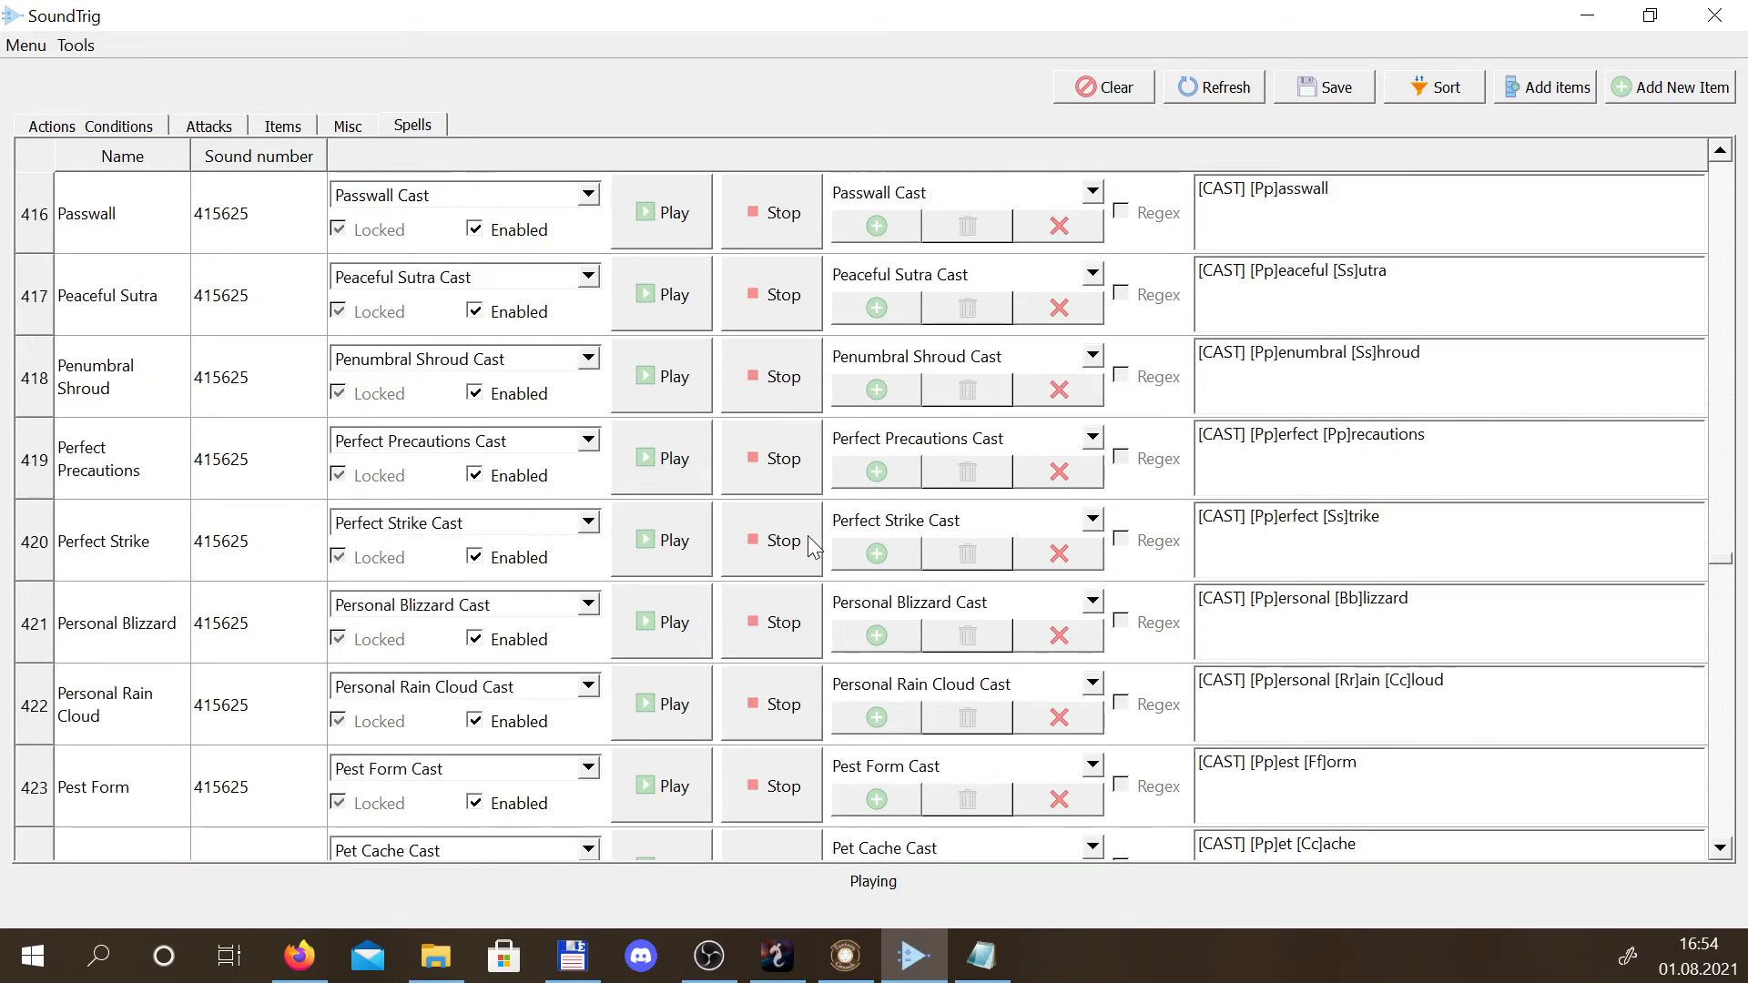
scroll(810, 537, down, 20)
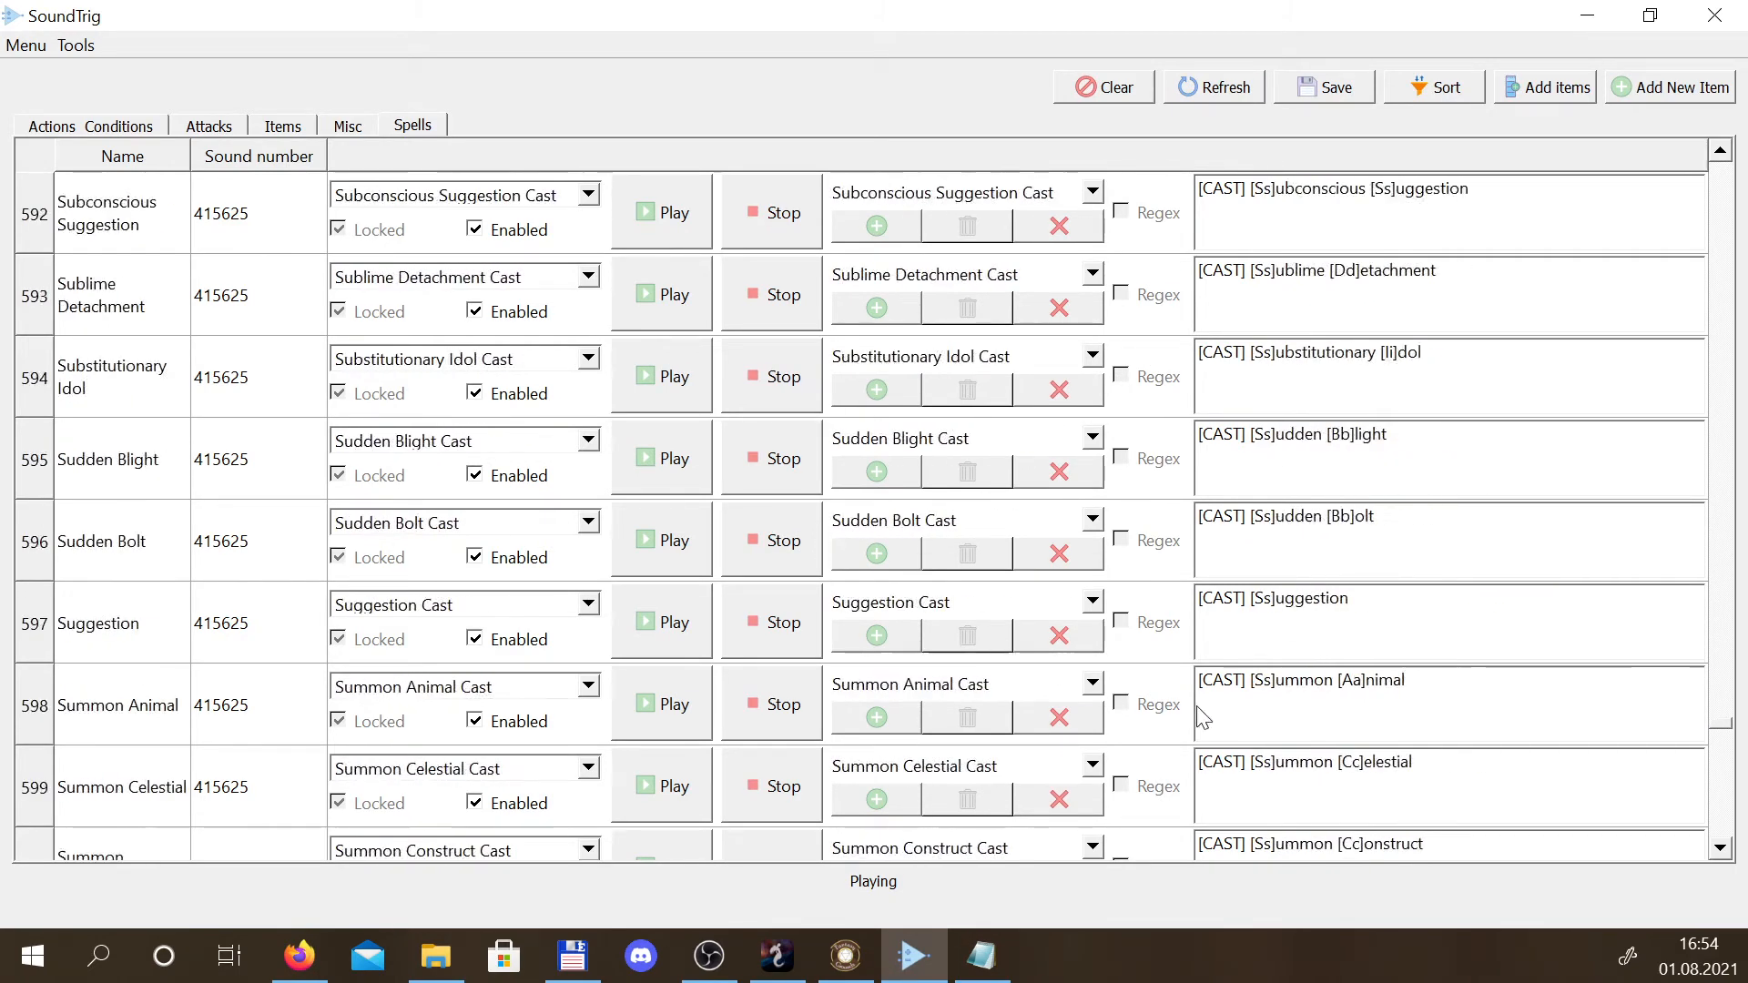
click(1059, 717)
click(1065, 739)
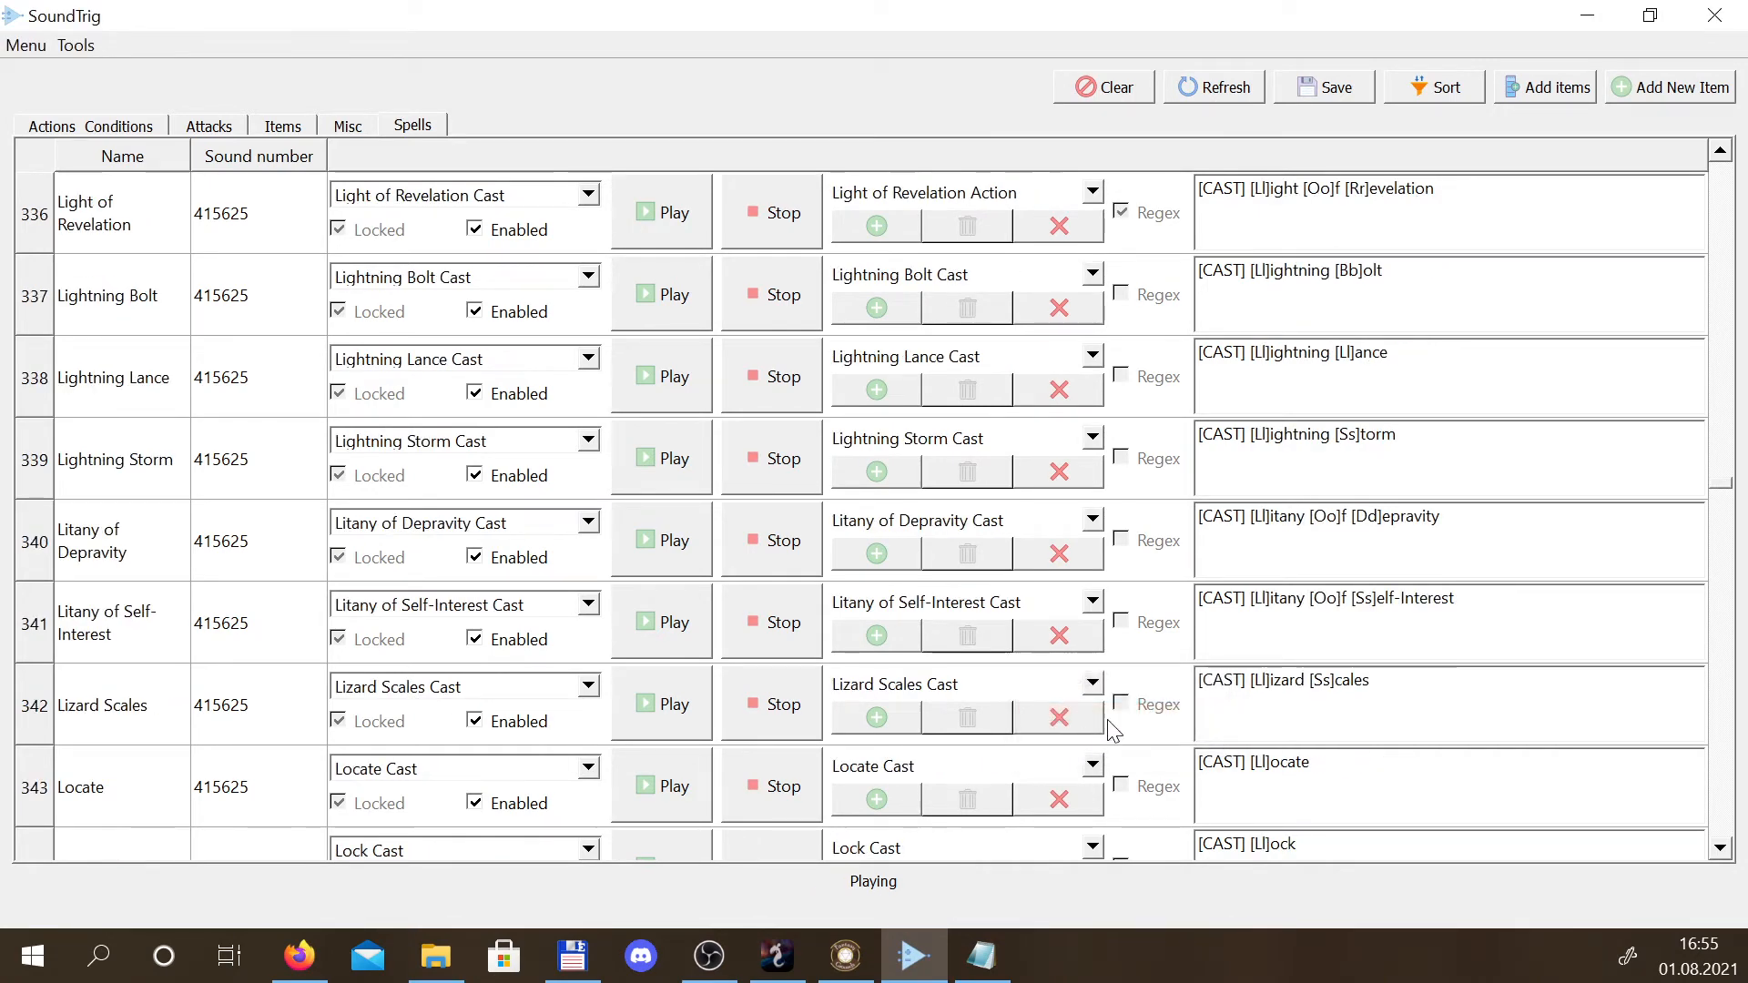
Look over the remaining spells and save the database
drag(1719, 487, 1705, 151)
scroll(919, 332, down, 13)
scroll(953, 569, down, 20)
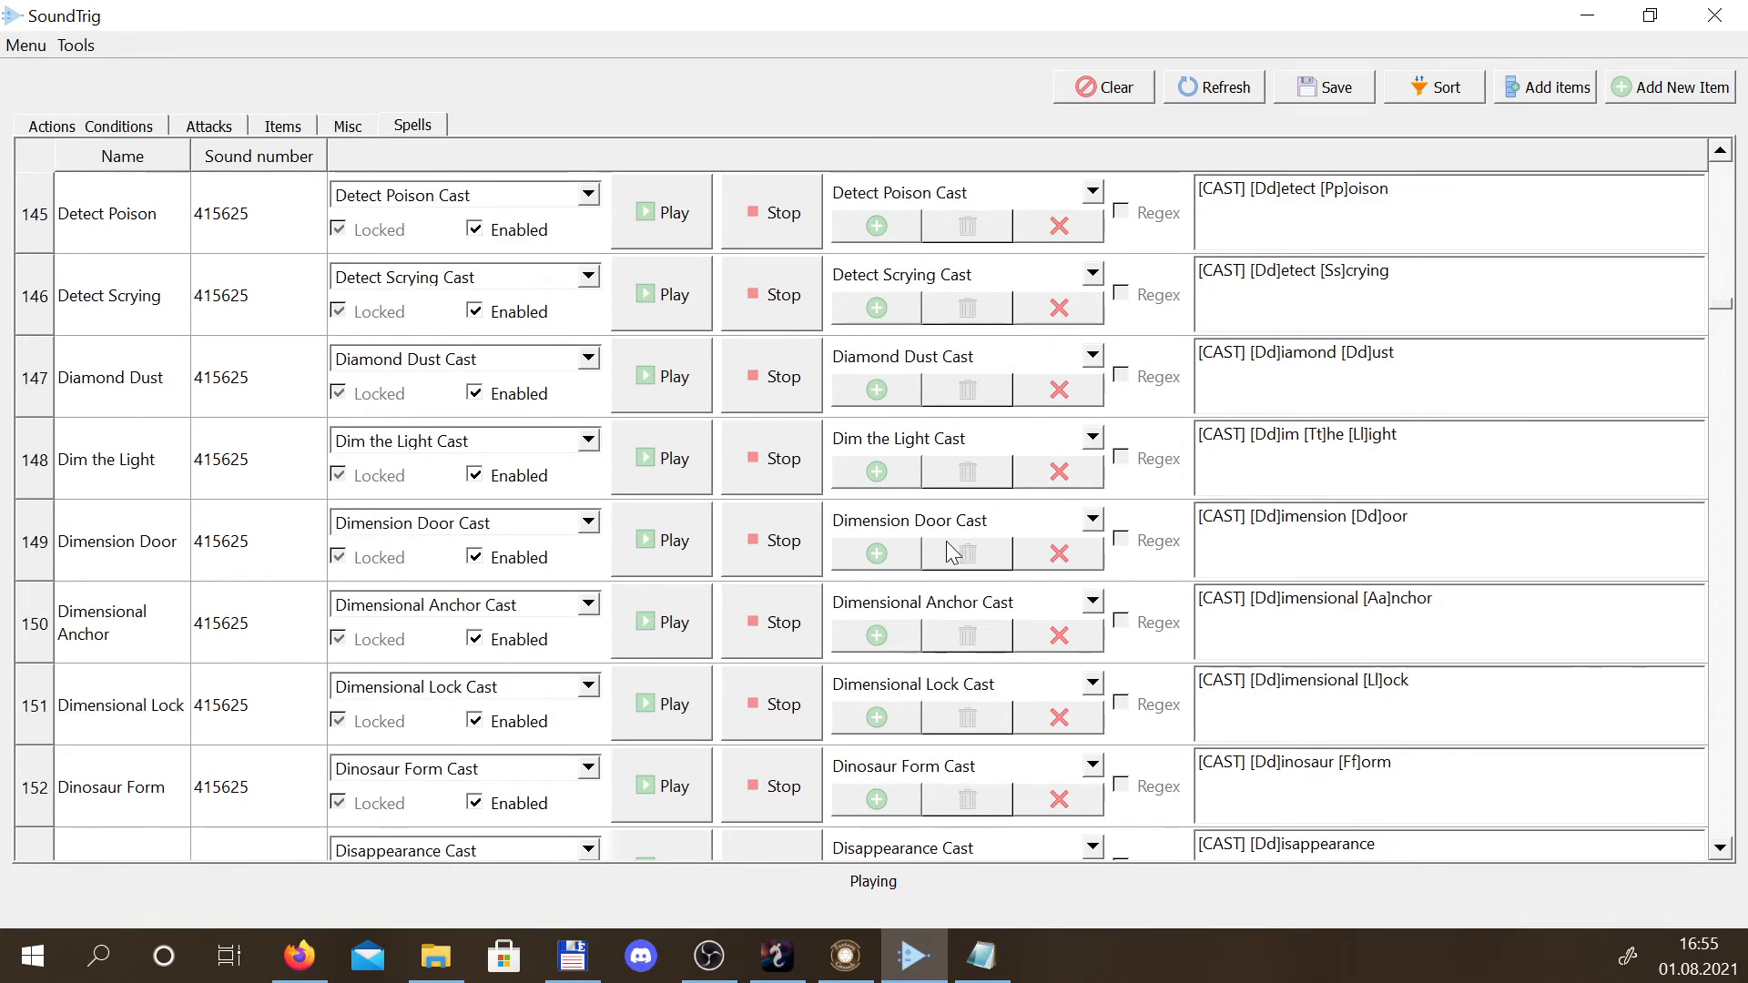
scroll(947, 541, down, 17)
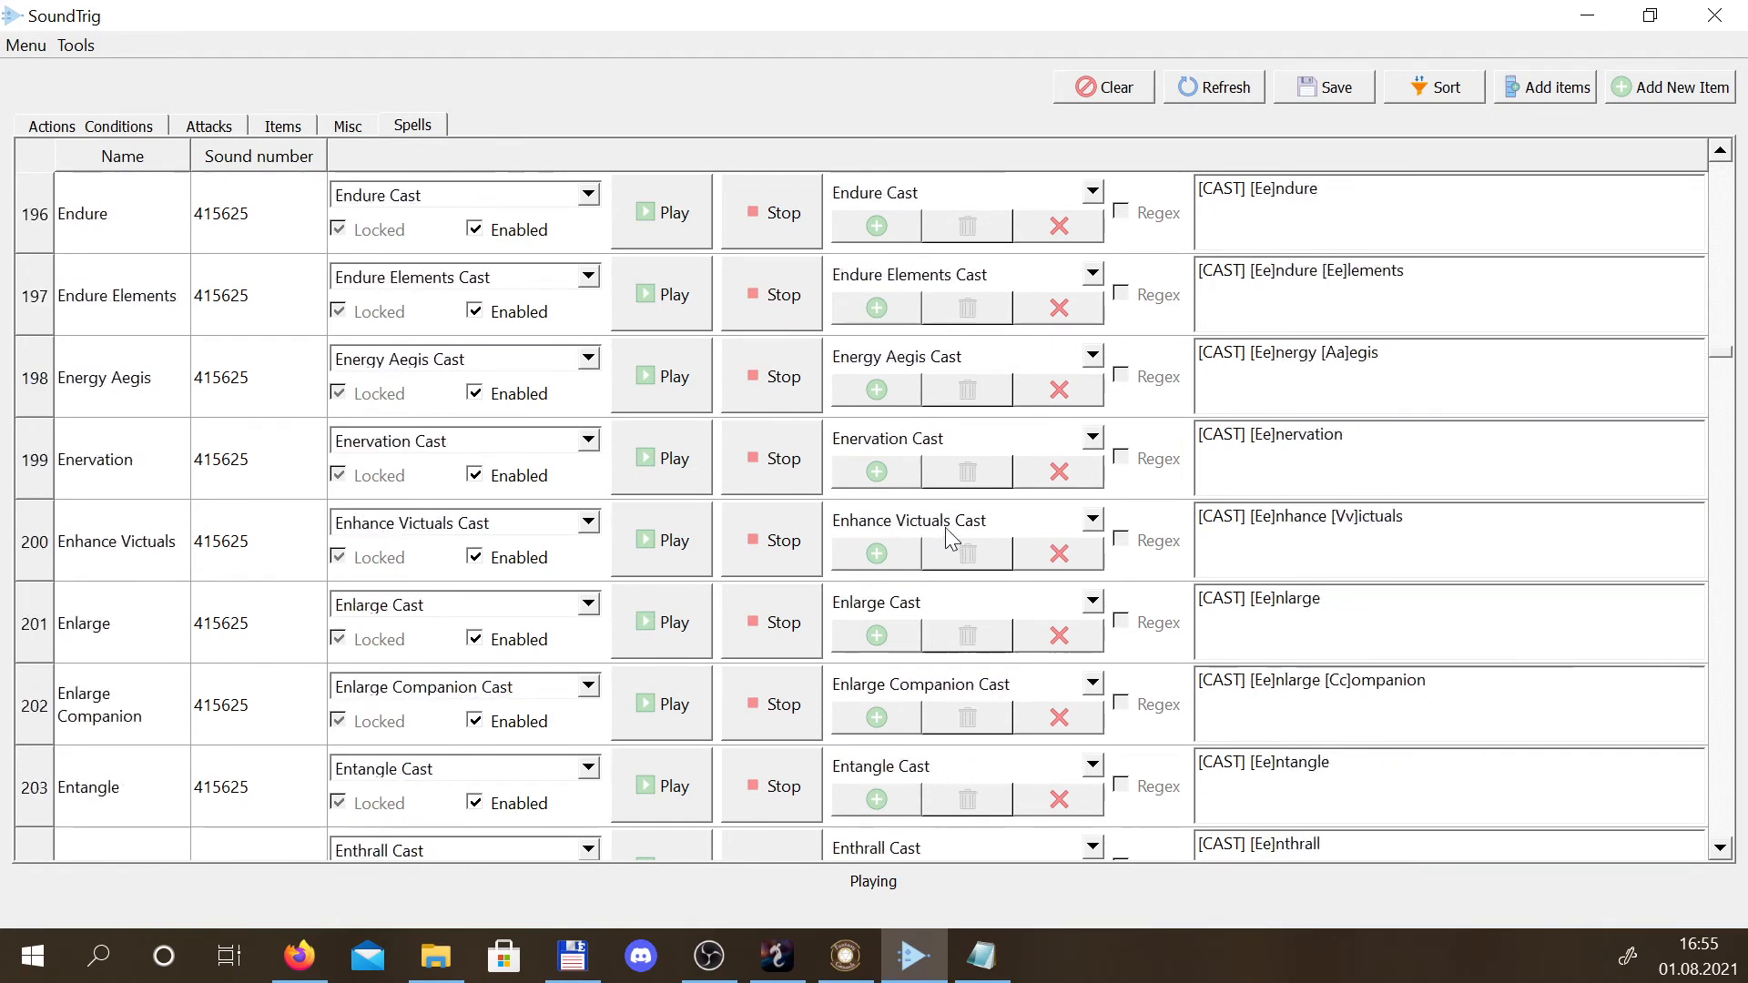
click(1338, 91)
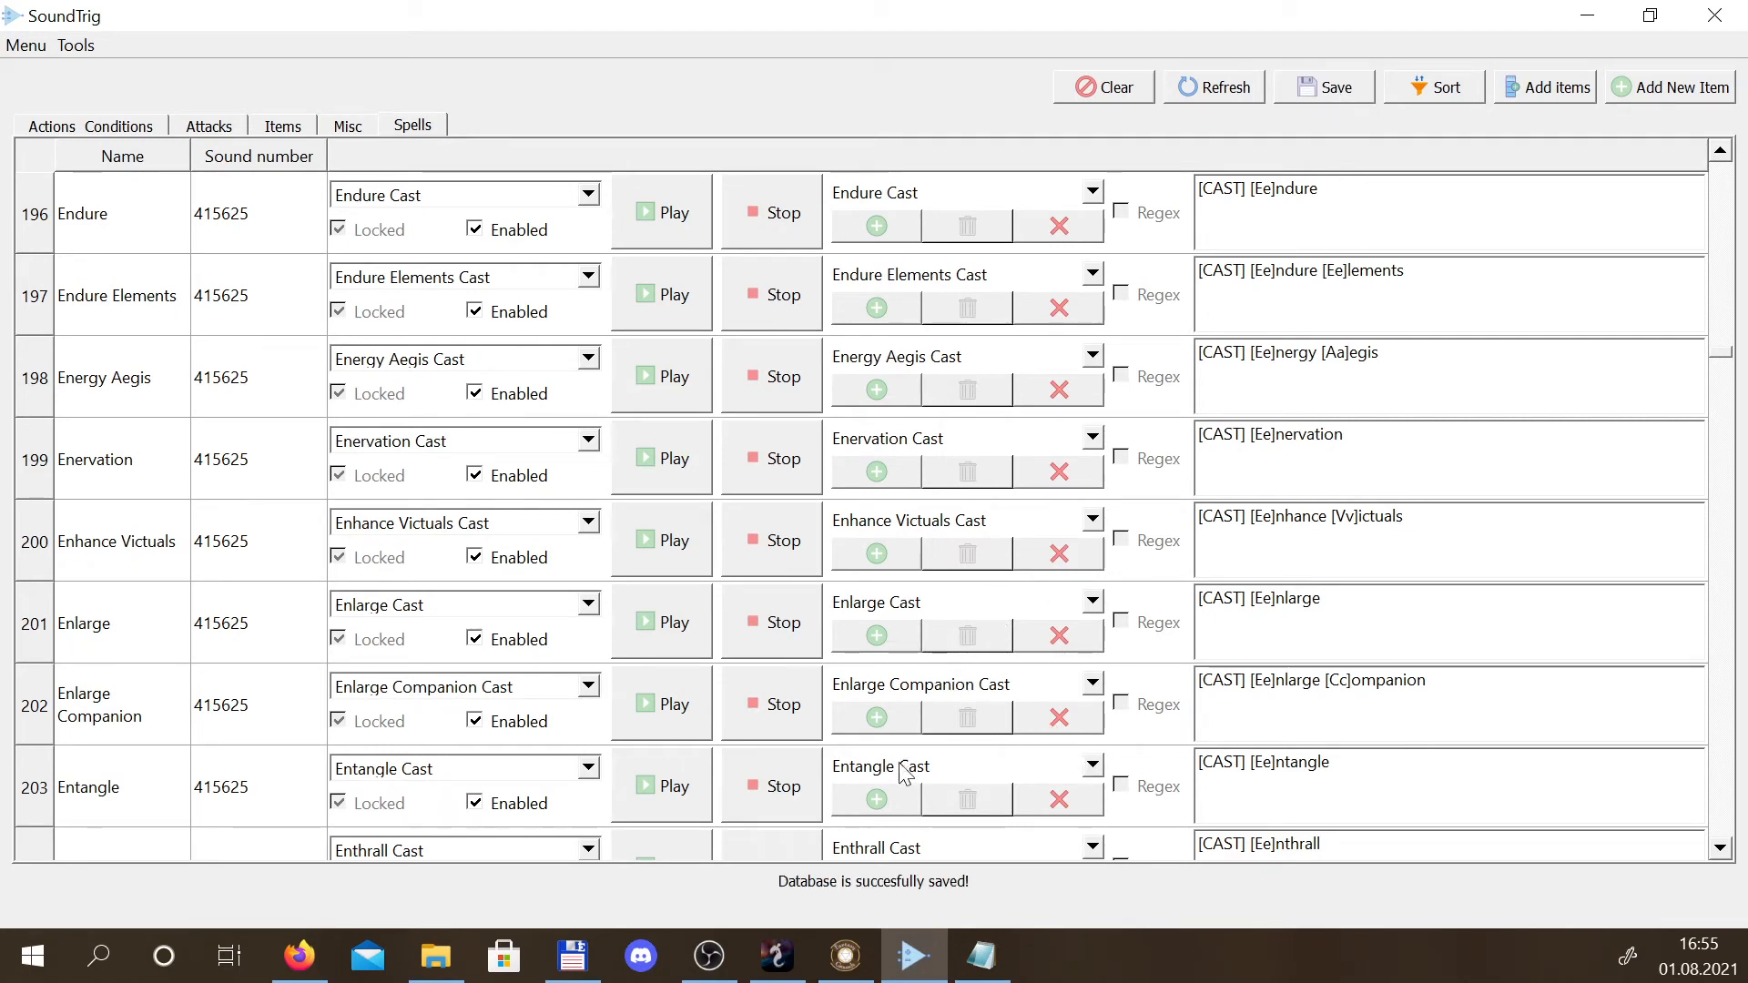
Switch to File Explorer, open the SoundTrig subfolder and select the sound database file
click(424, 952)
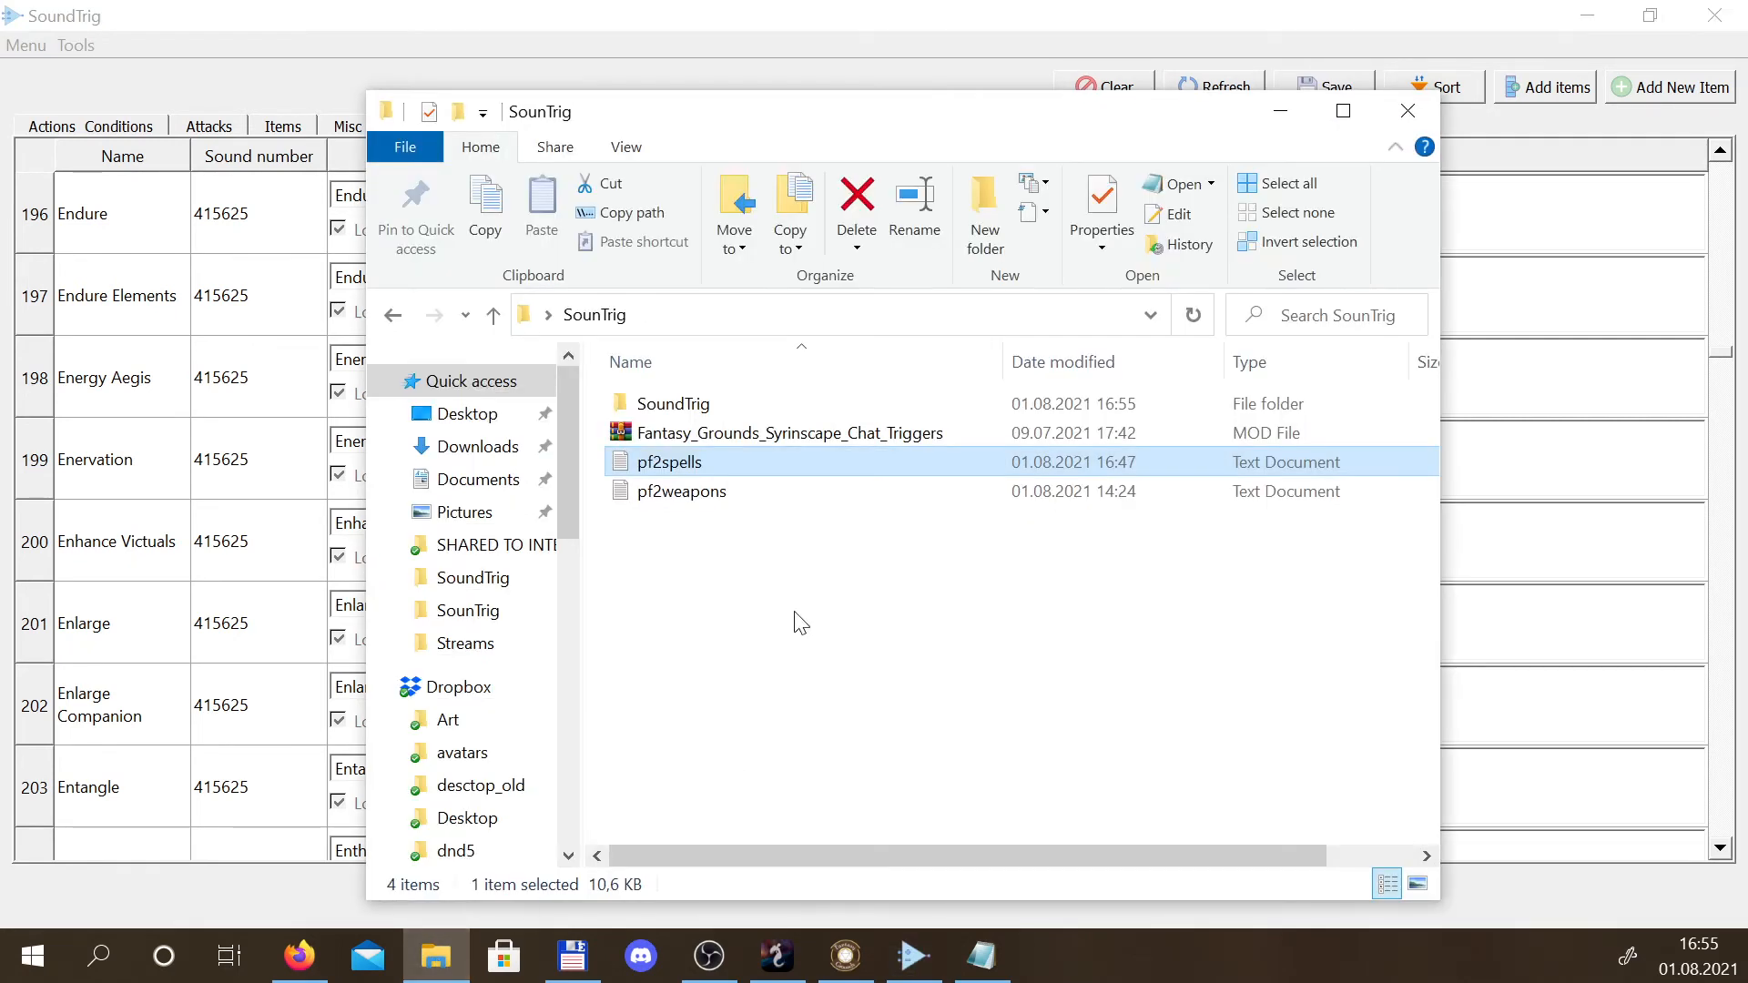
double_click(676, 409)
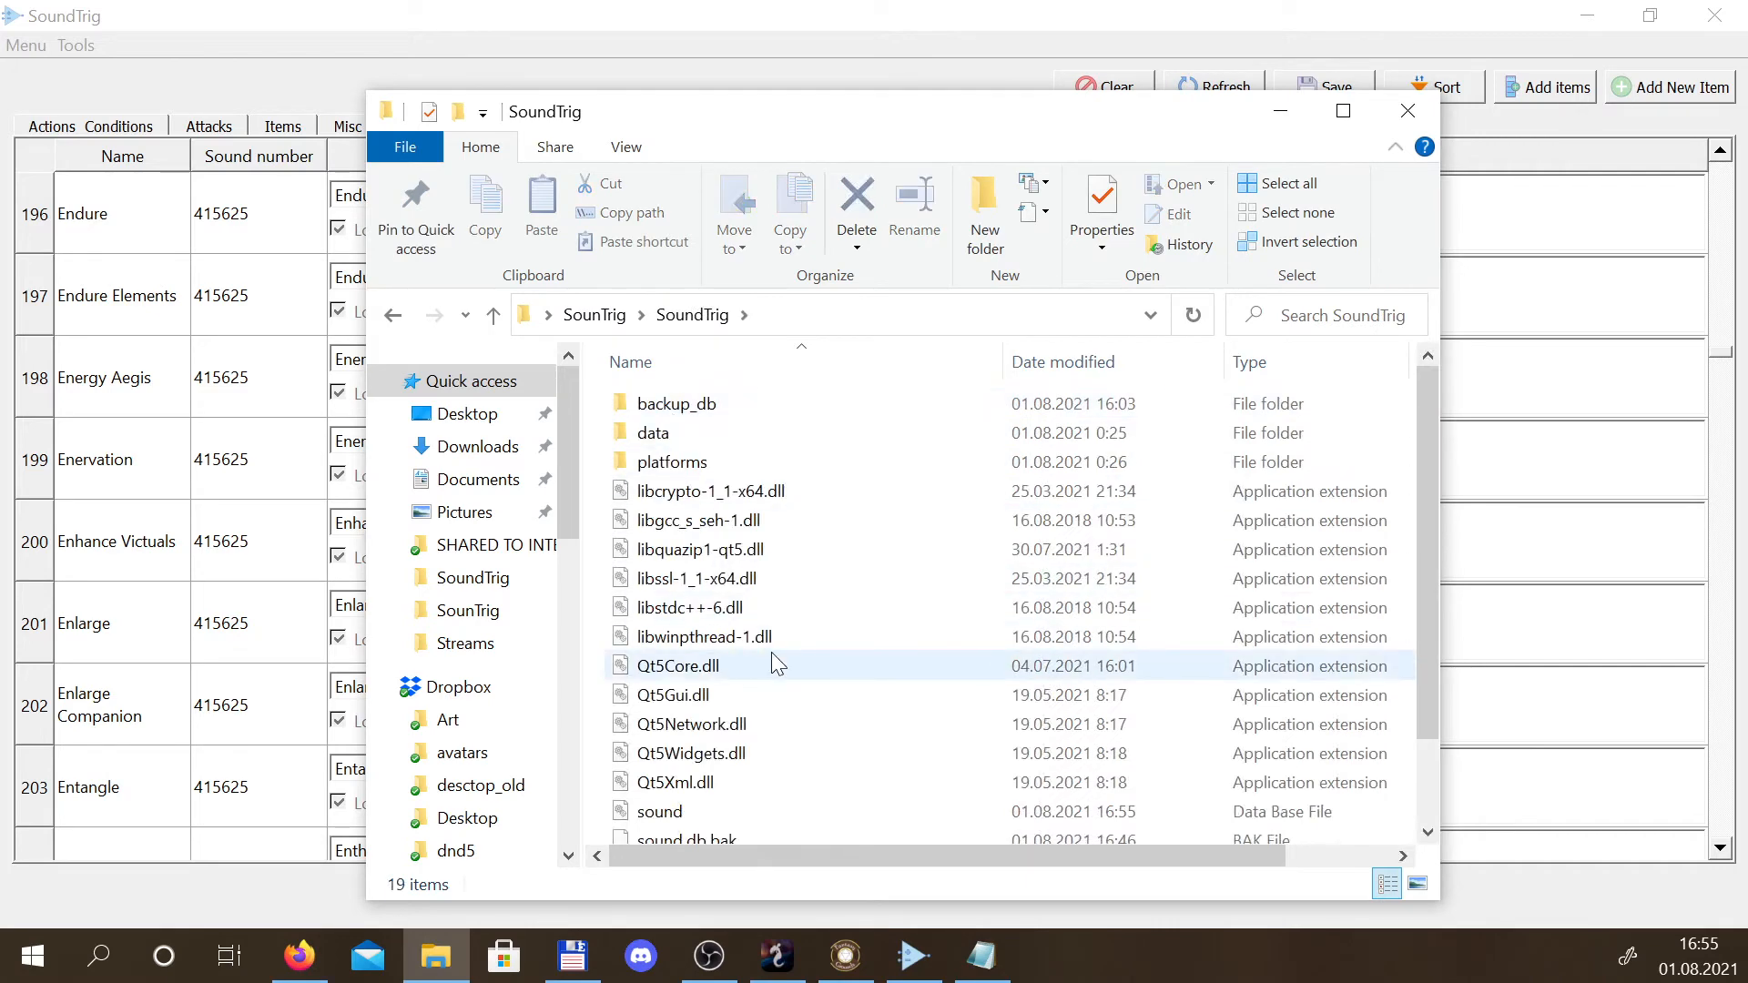
scroll(772, 651, down, 1)
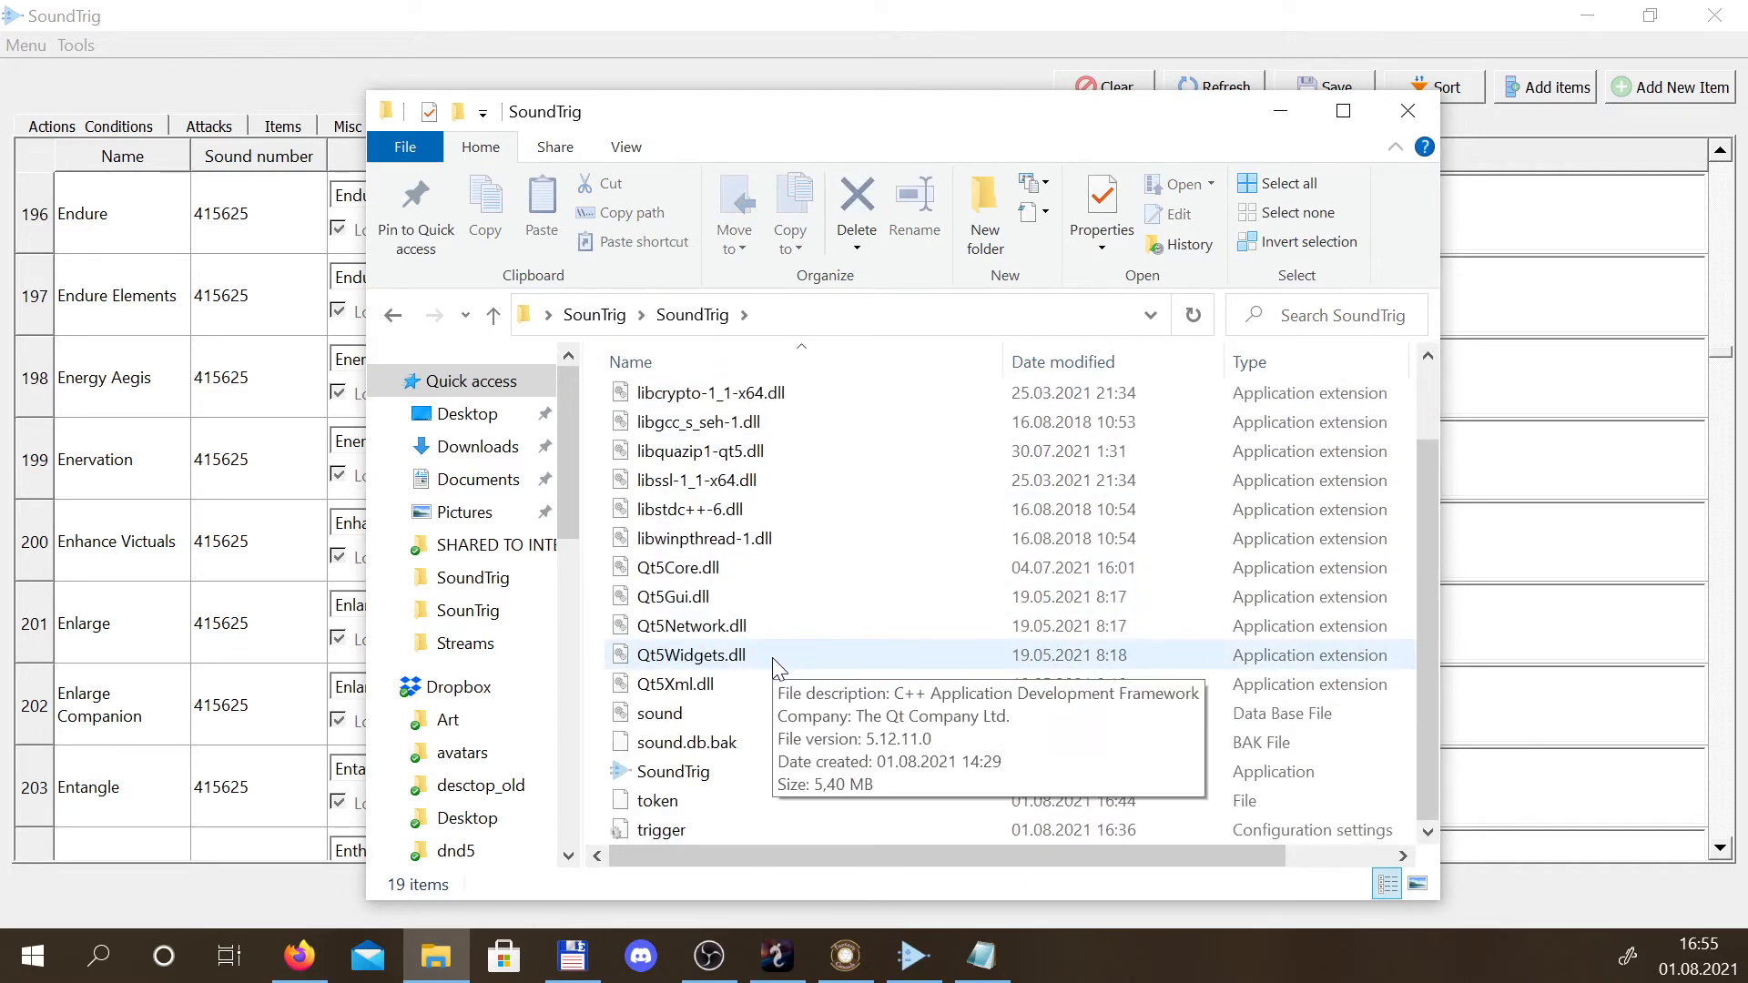
right_click(691, 711)
click(648, 716)
click(648, 717)
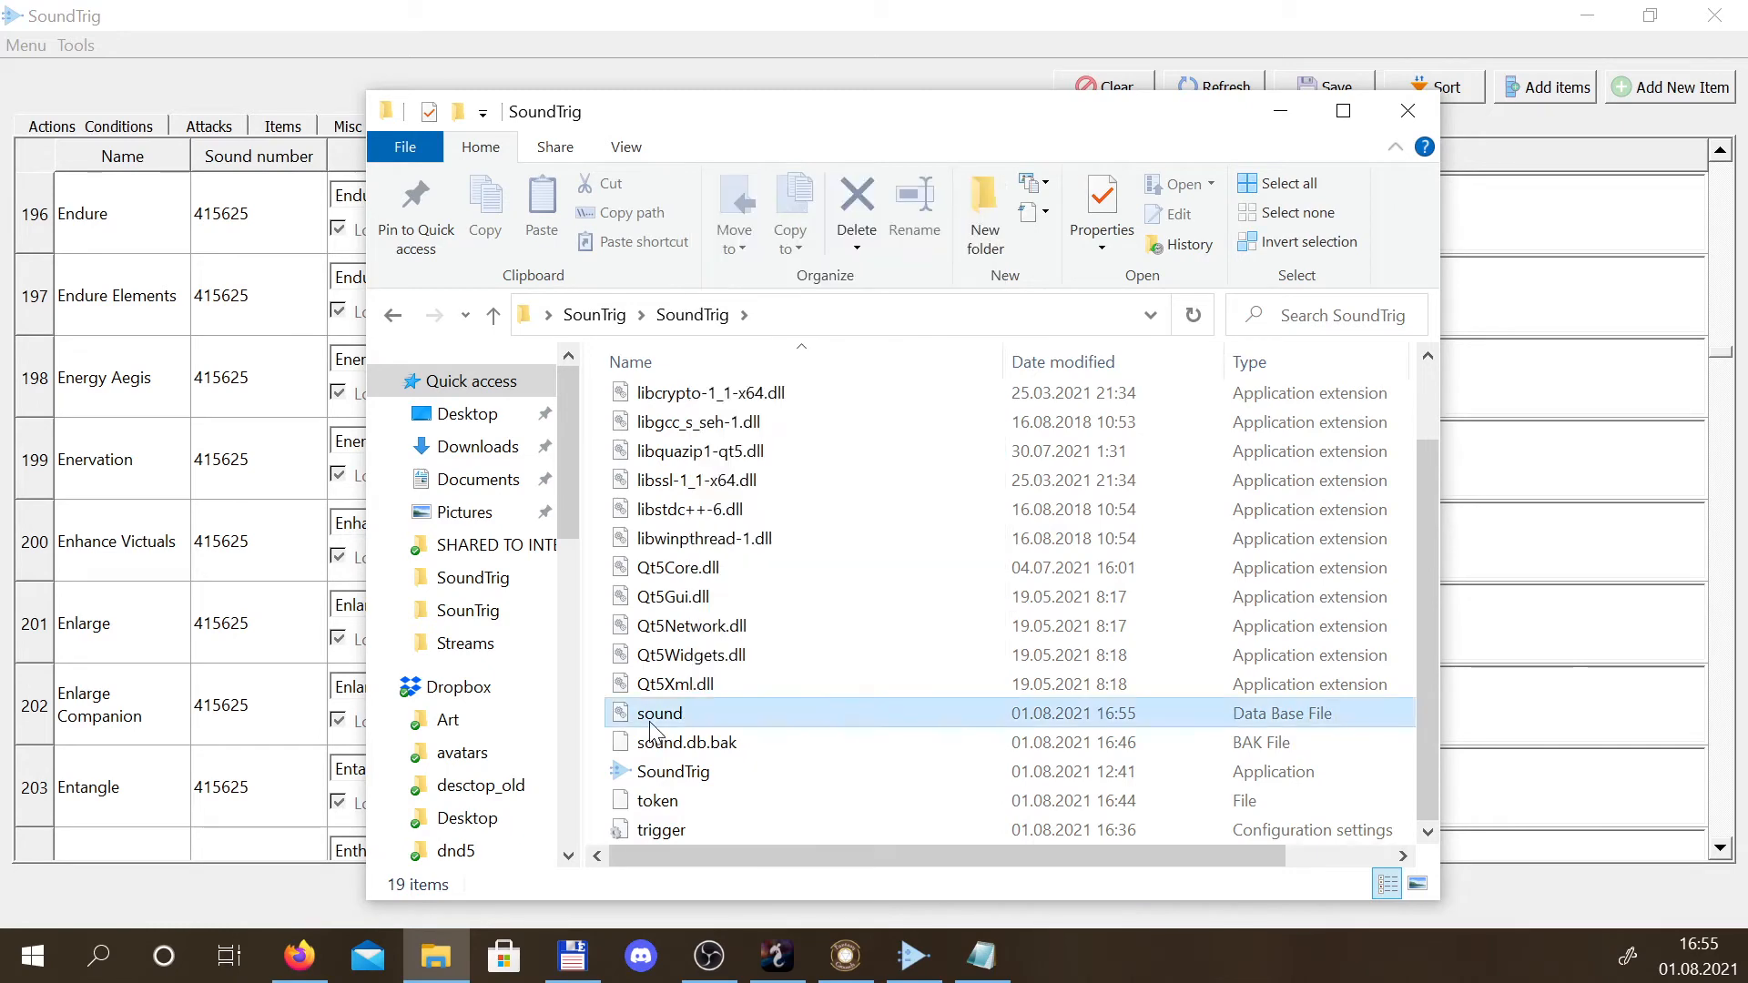
Open the sound database file with Notepad, leaving the default app for .db files unset
right_click(664, 716)
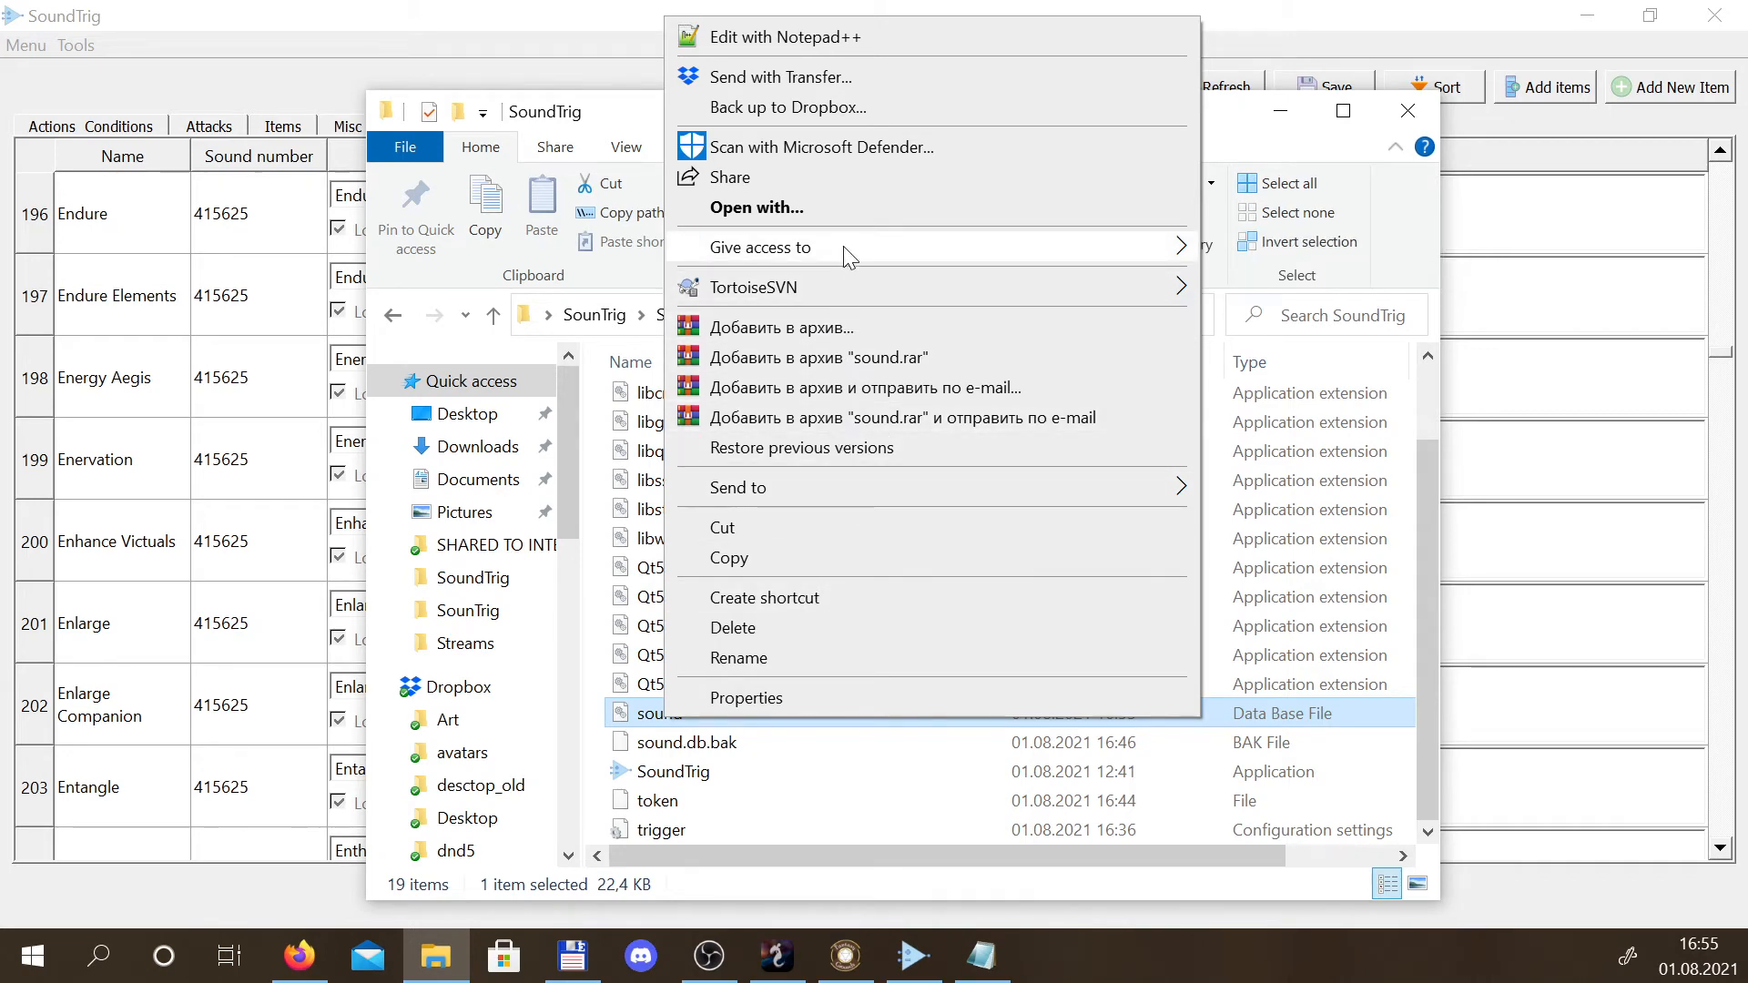
click(841, 210)
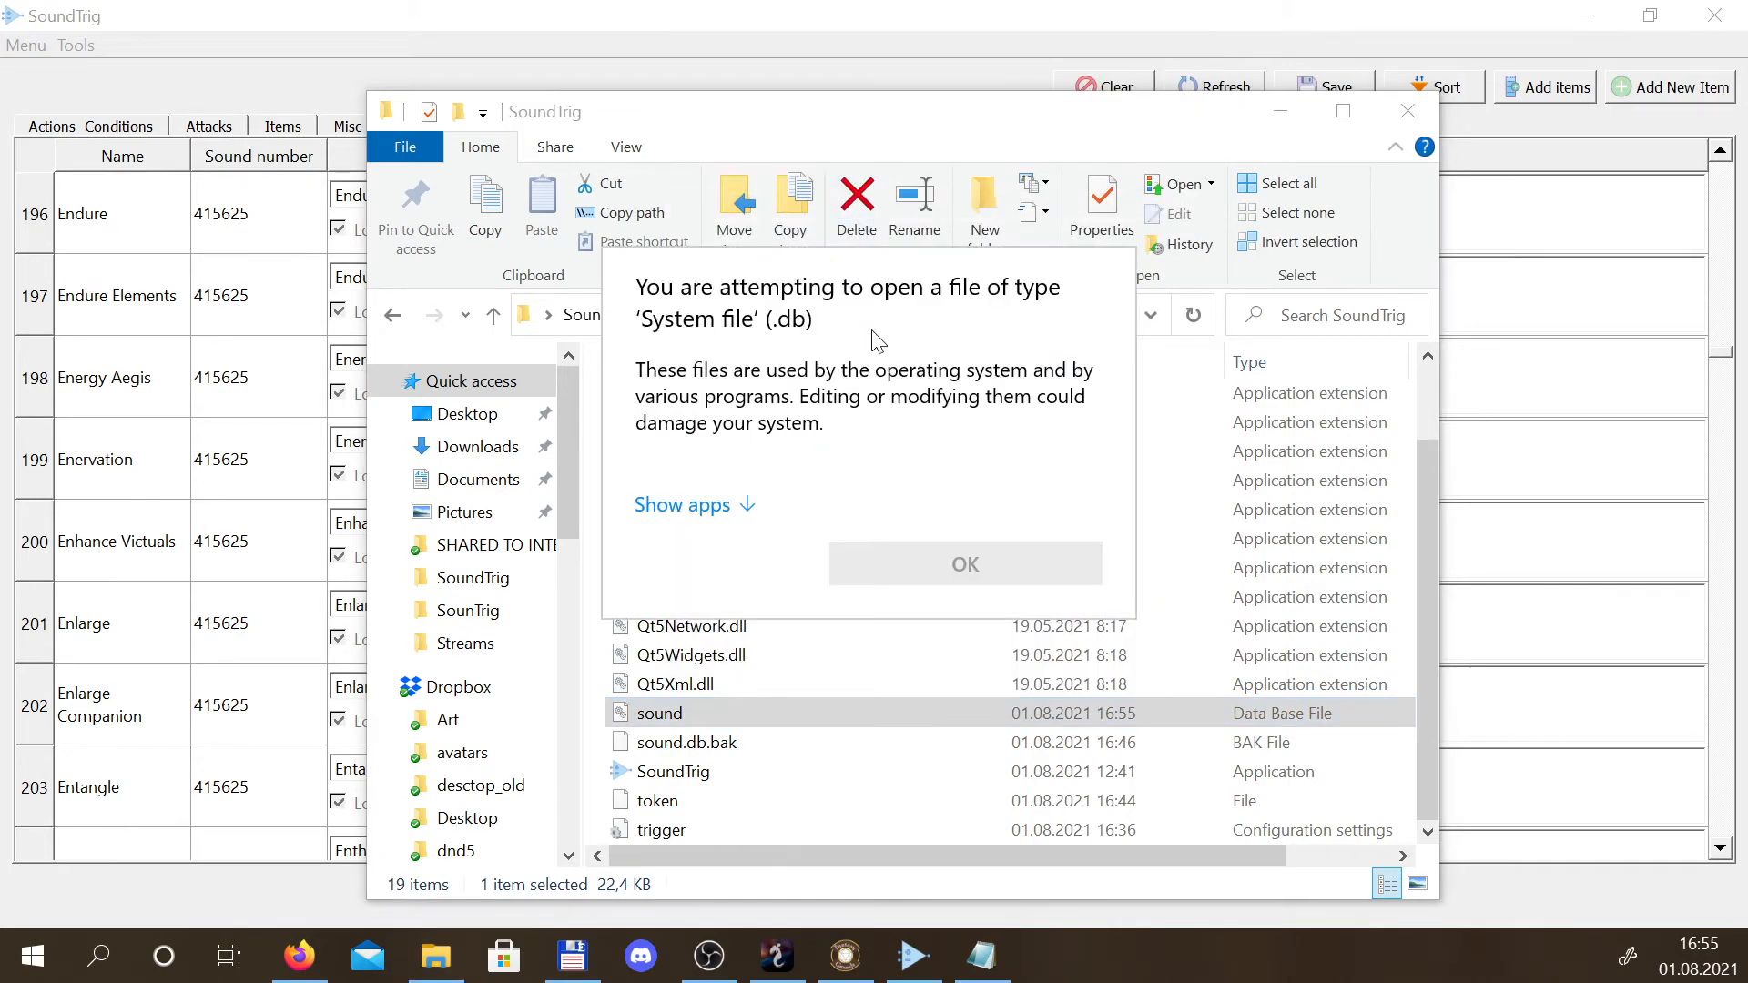
click(725, 504)
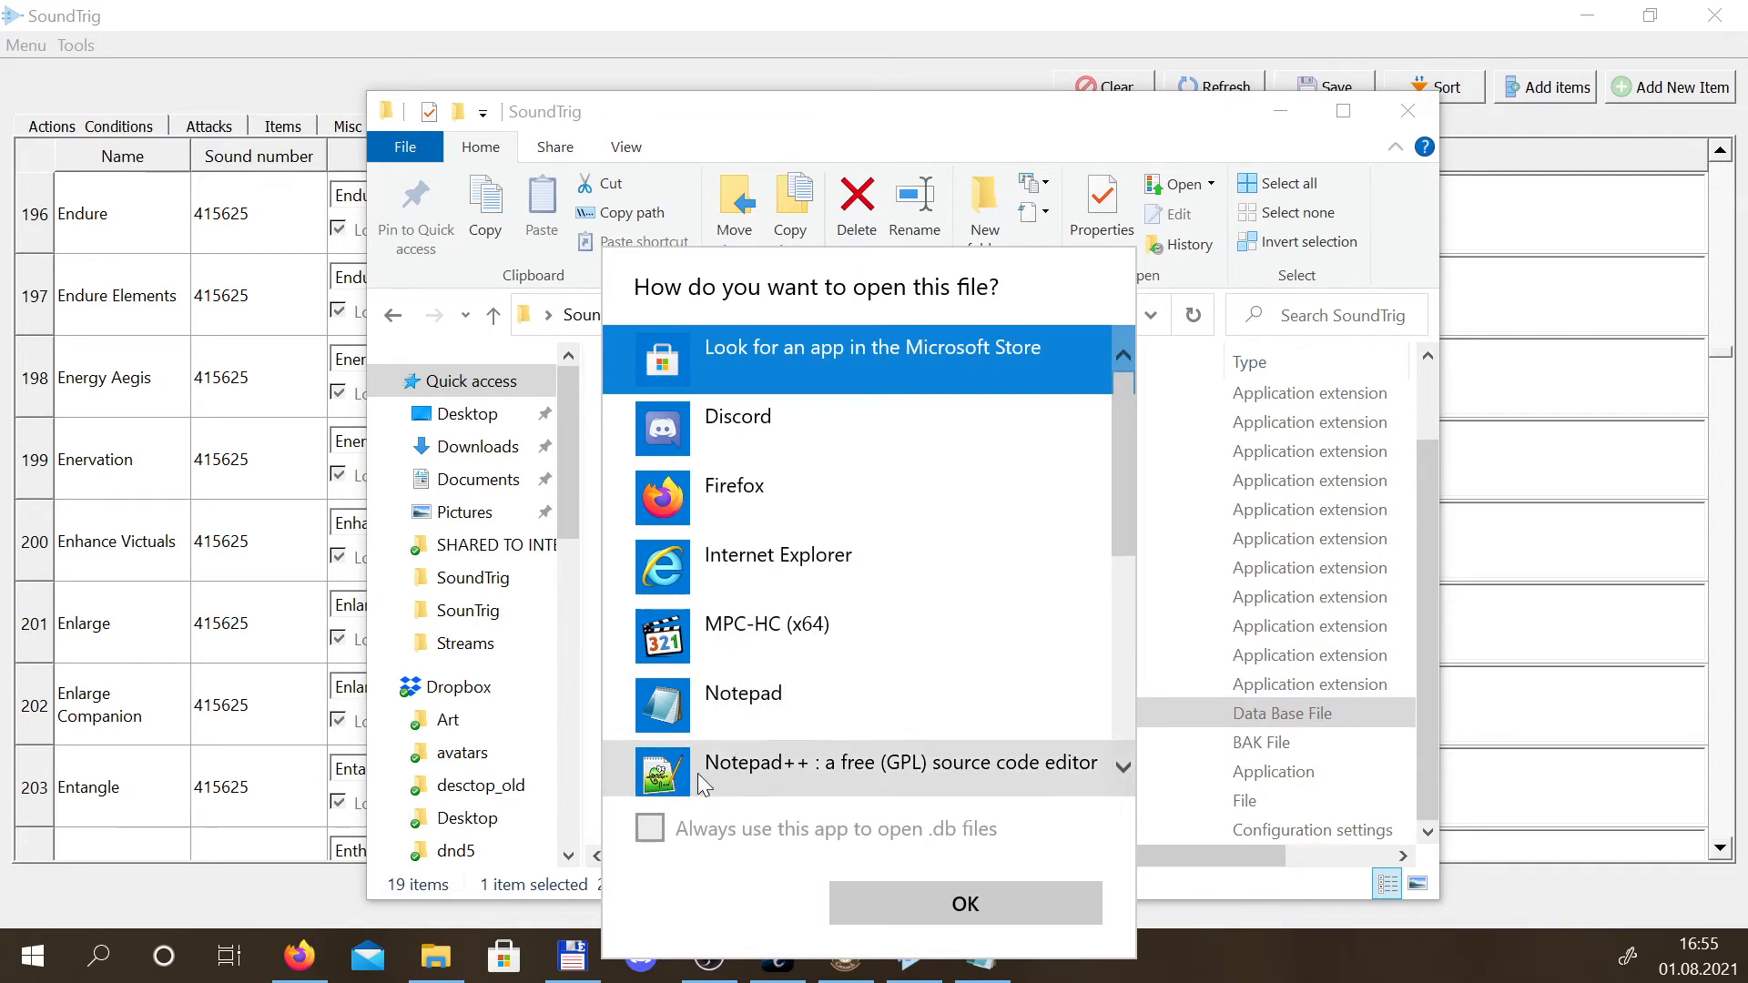
click(730, 708)
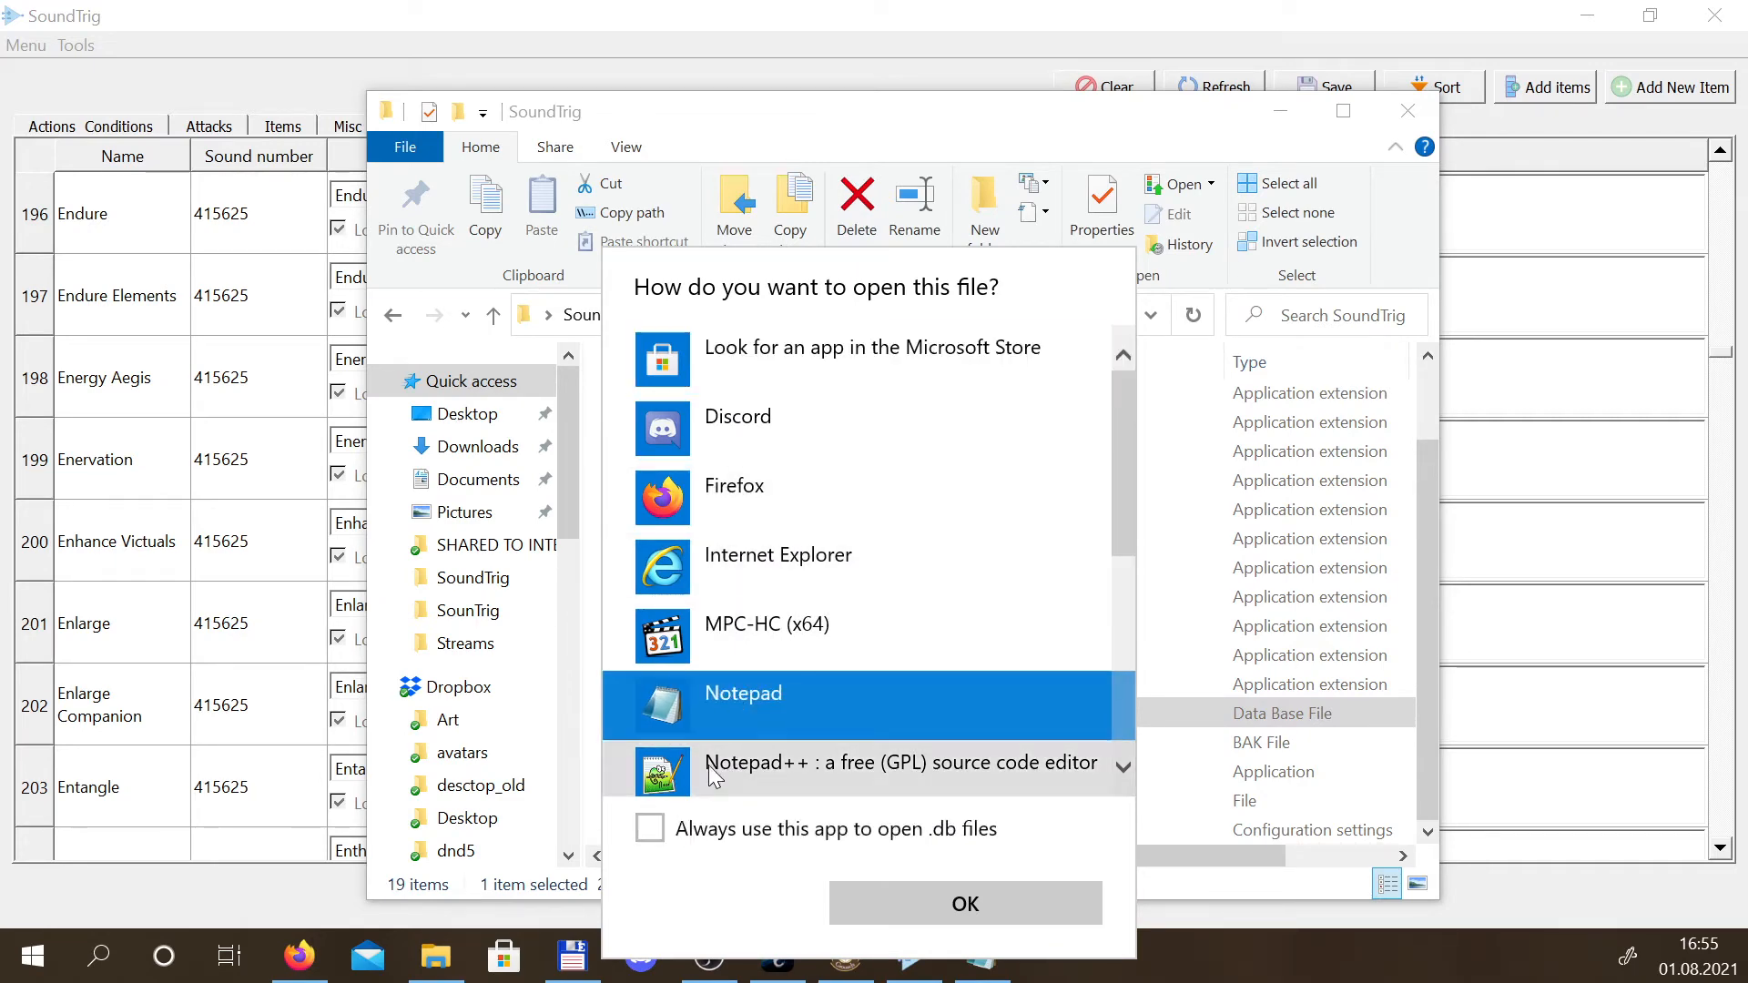
click(963, 910)
Read through the attack and spell entries in the database file, return to its beginning, and minimize Notepad
scroll(819, 537, down, 20)
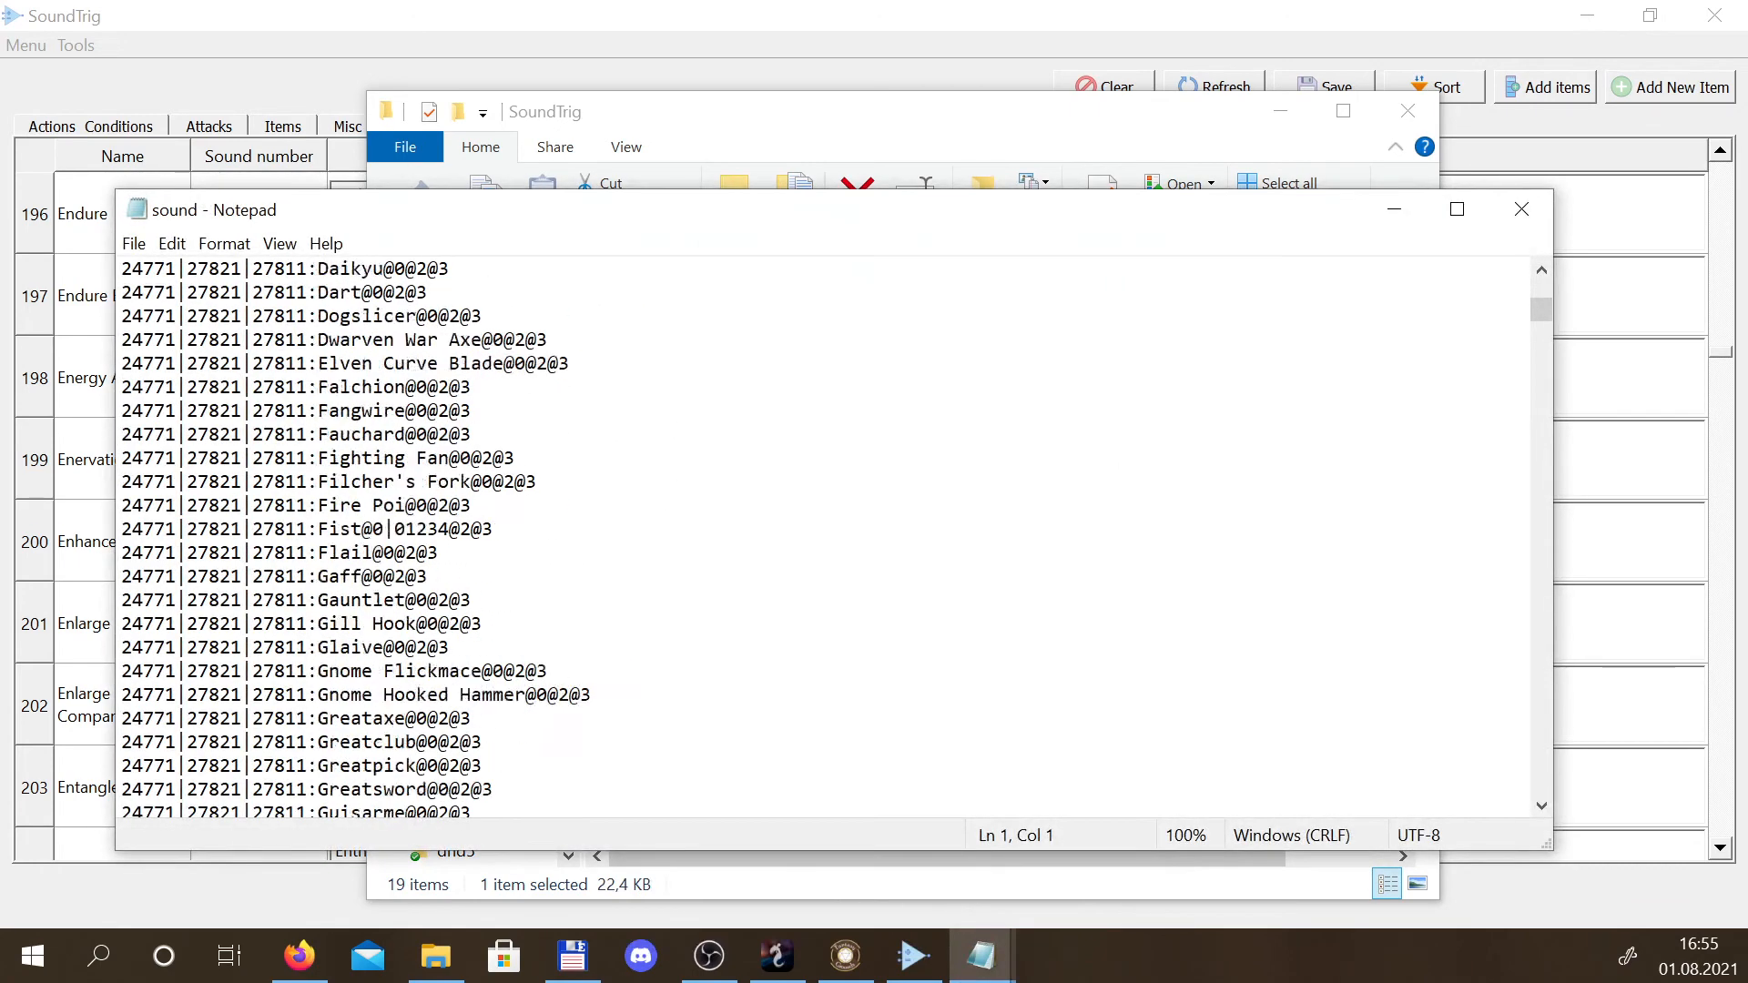
scroll(819, 537, down, 20)
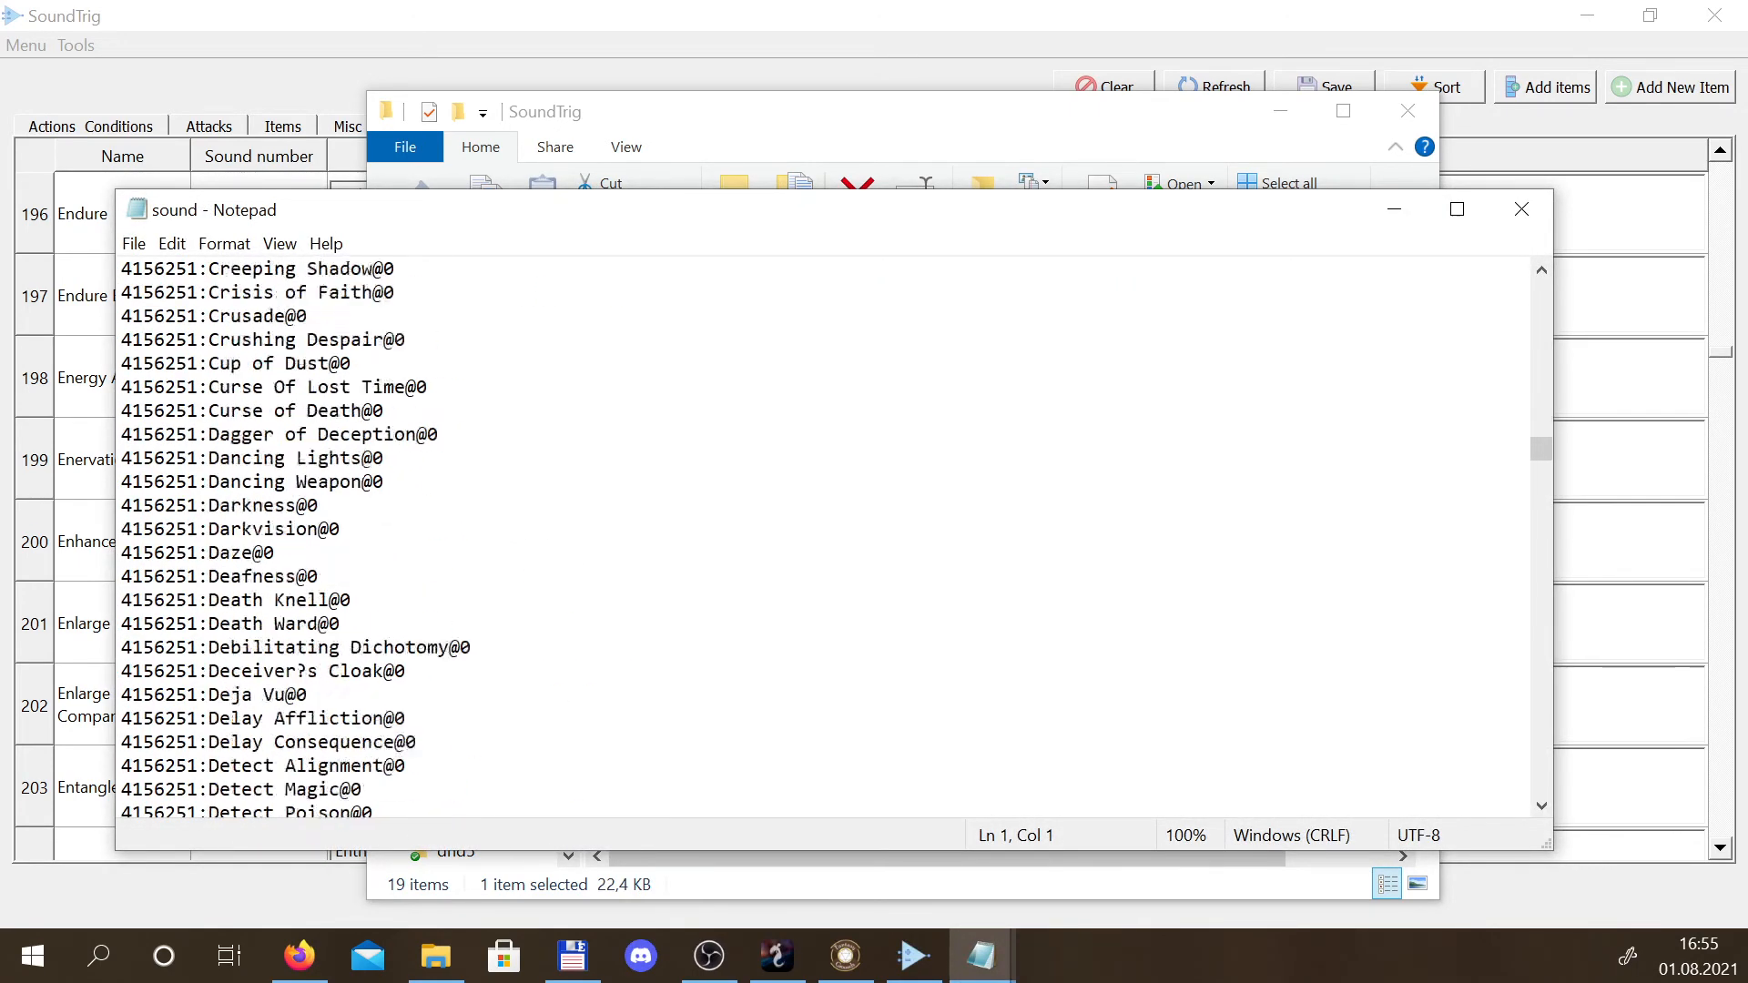
scroll(819, 537, down, 20)
scroll(819, 537, up, 7)
drag(1538, 568, 1504, 224)
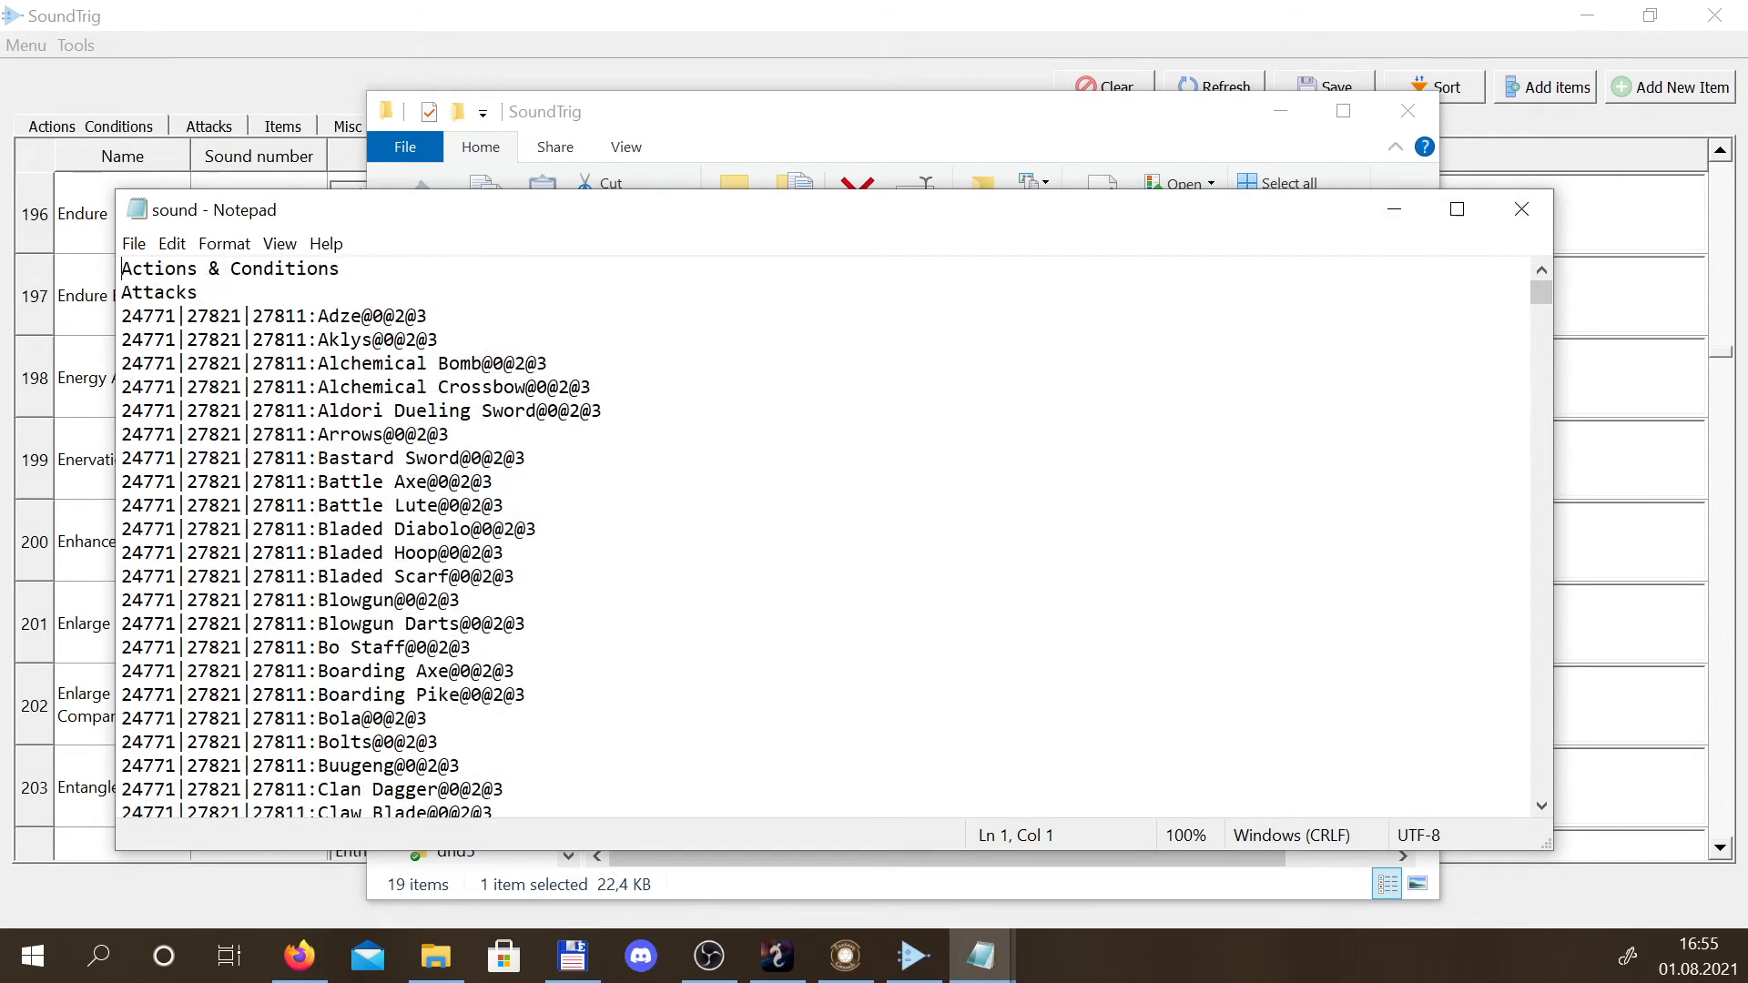
click(1394, 210)
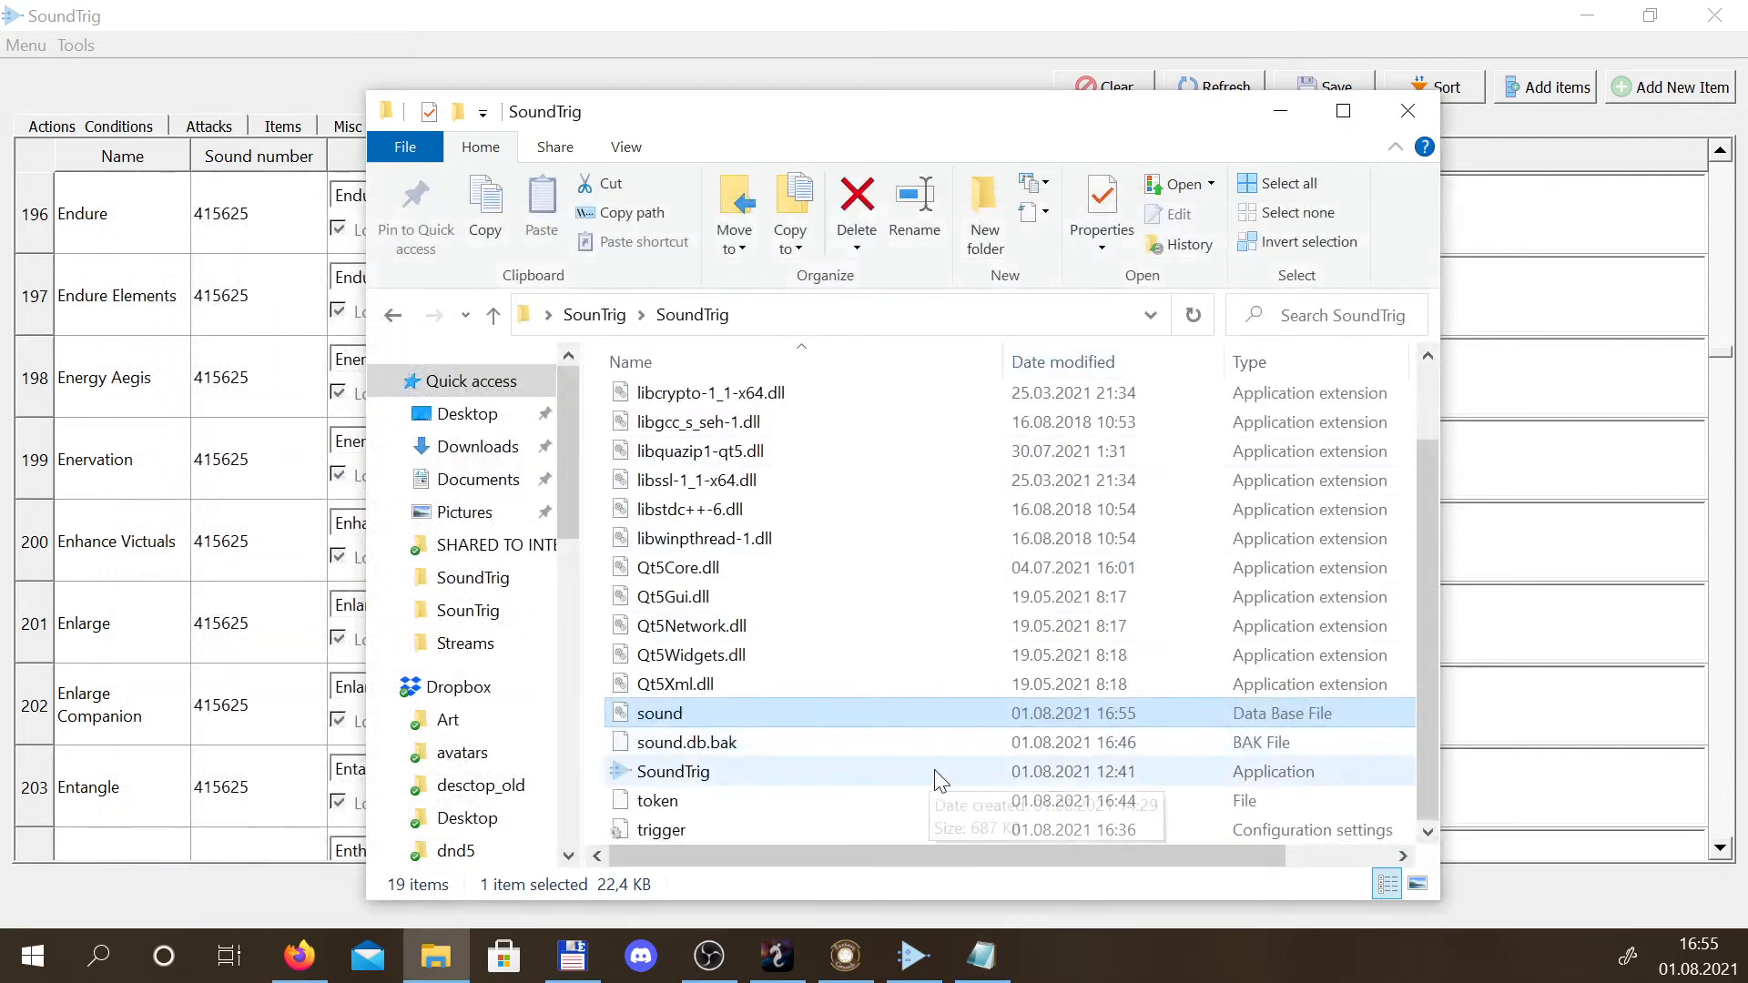
Check the contents of the backup_db folder, and go back to the SoundTrig folder to select sound.db.bak
scroll(745, 710, up, 2)
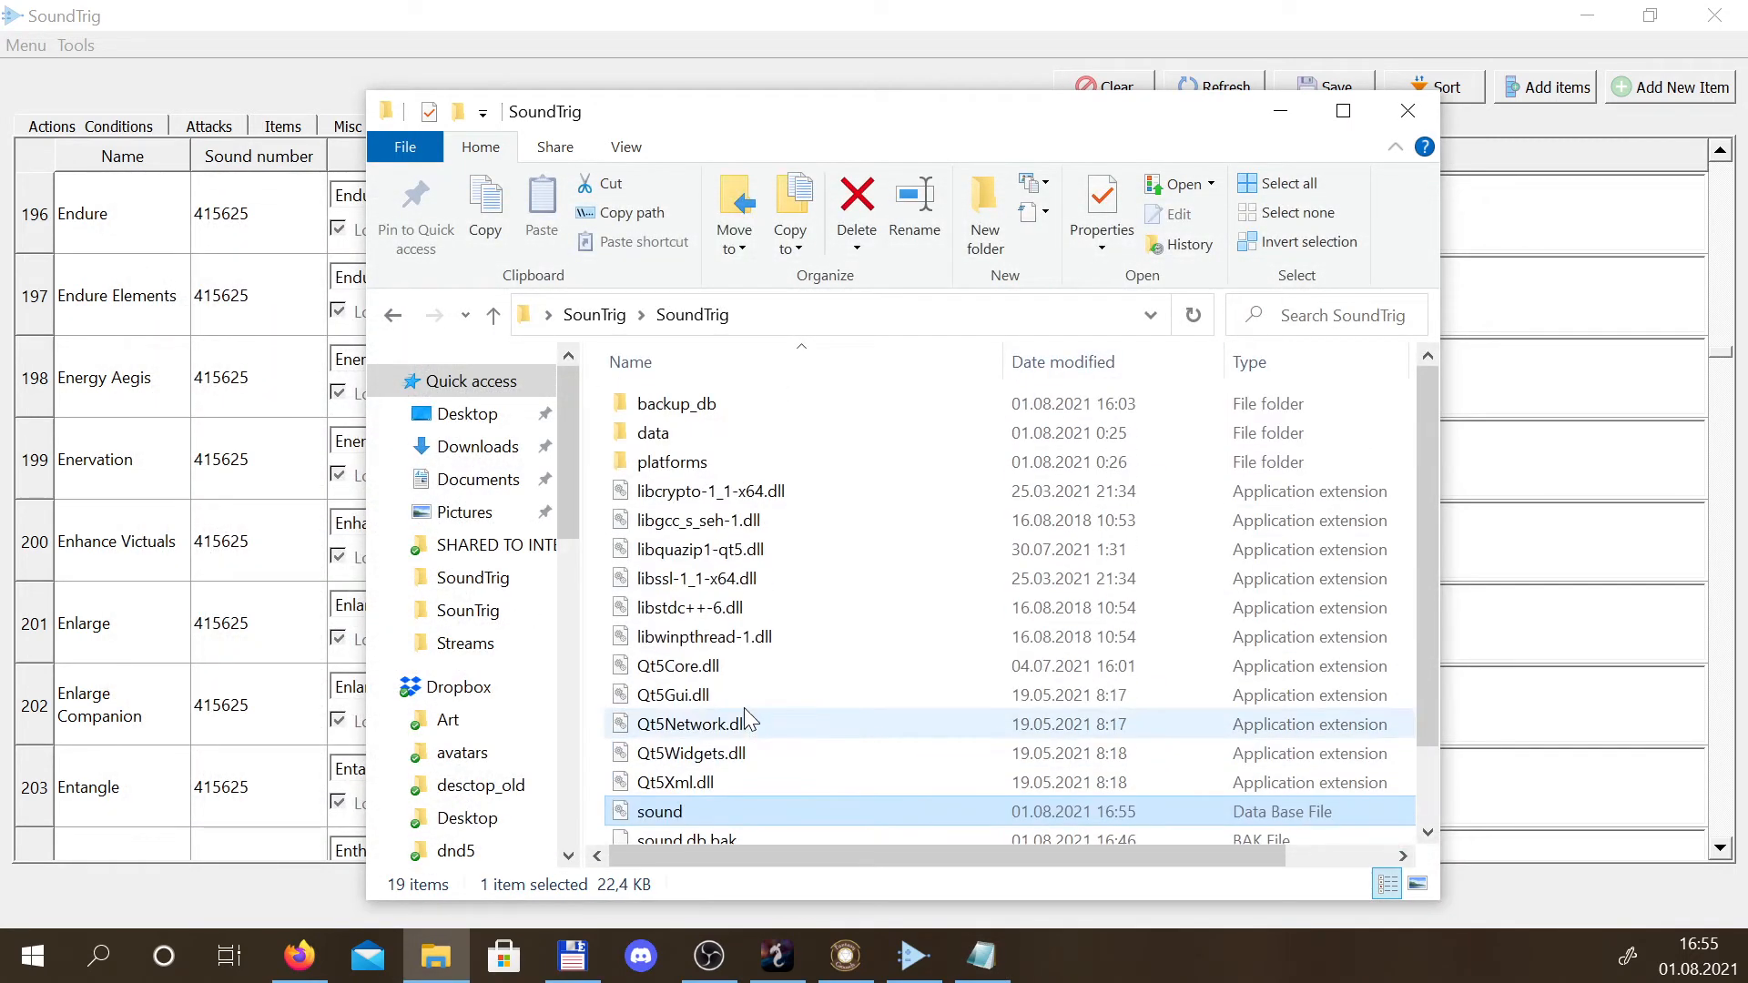
double_click(694, 412)
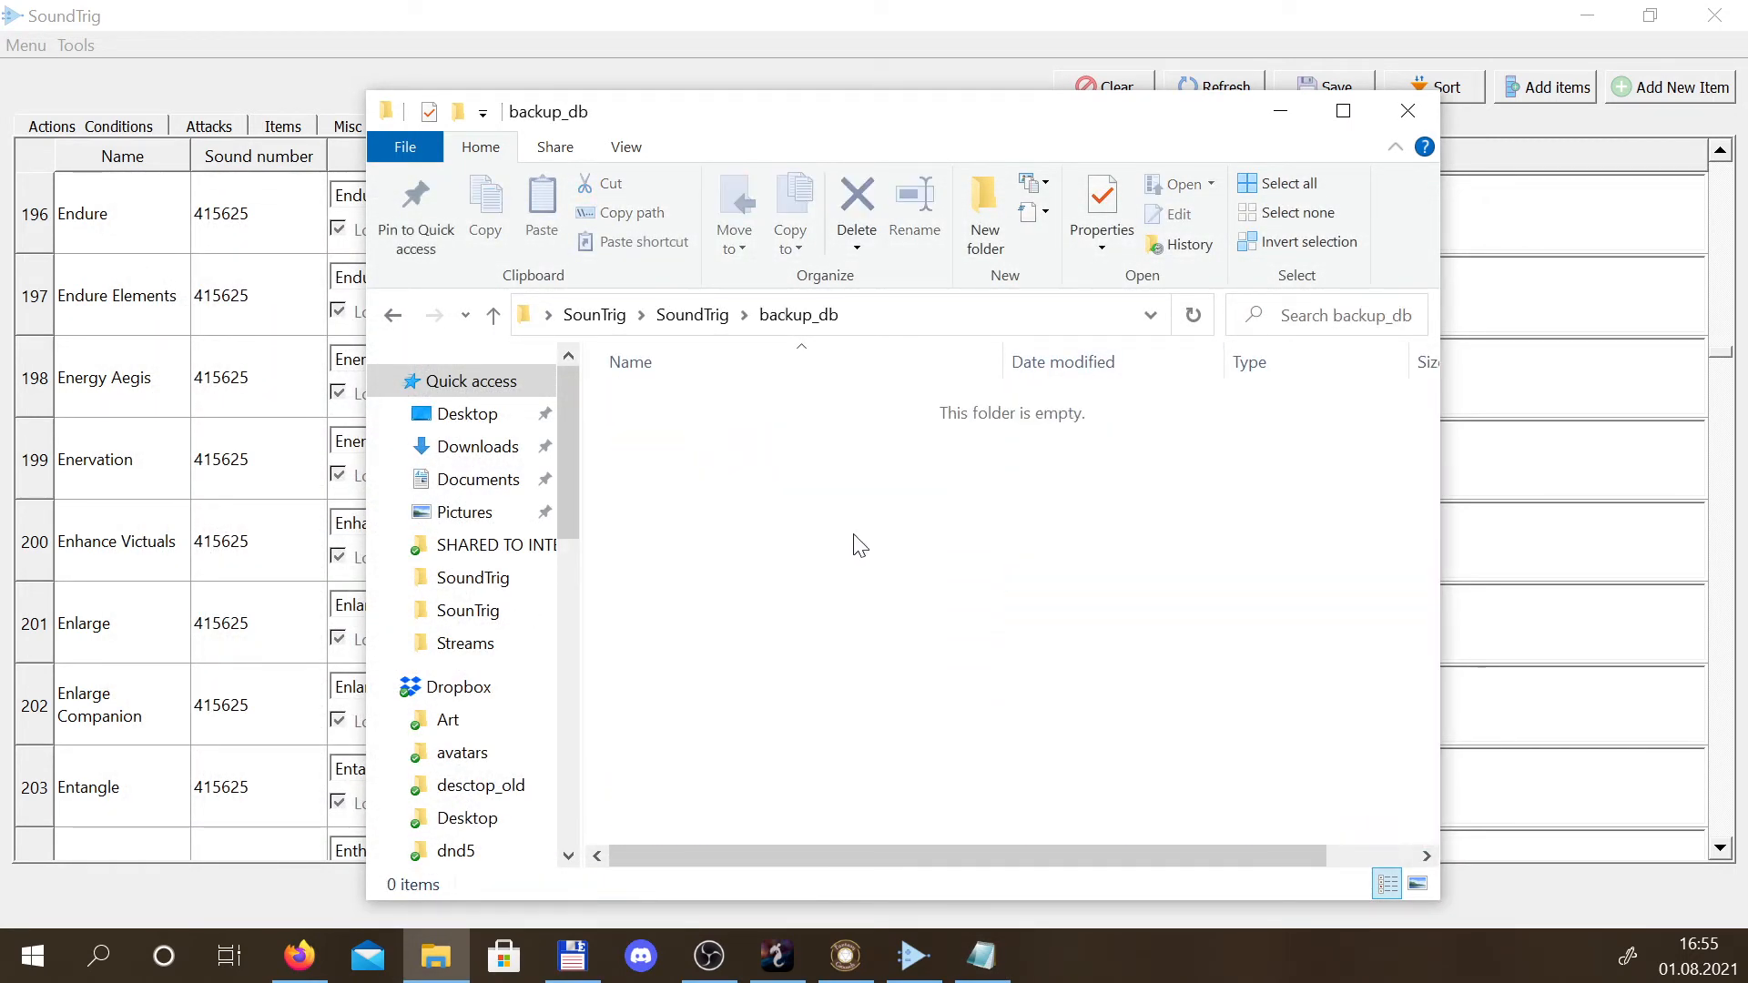
click(715, 325)
scroll(752, 683, down, 1)
scroll(755, 682, down, 1)
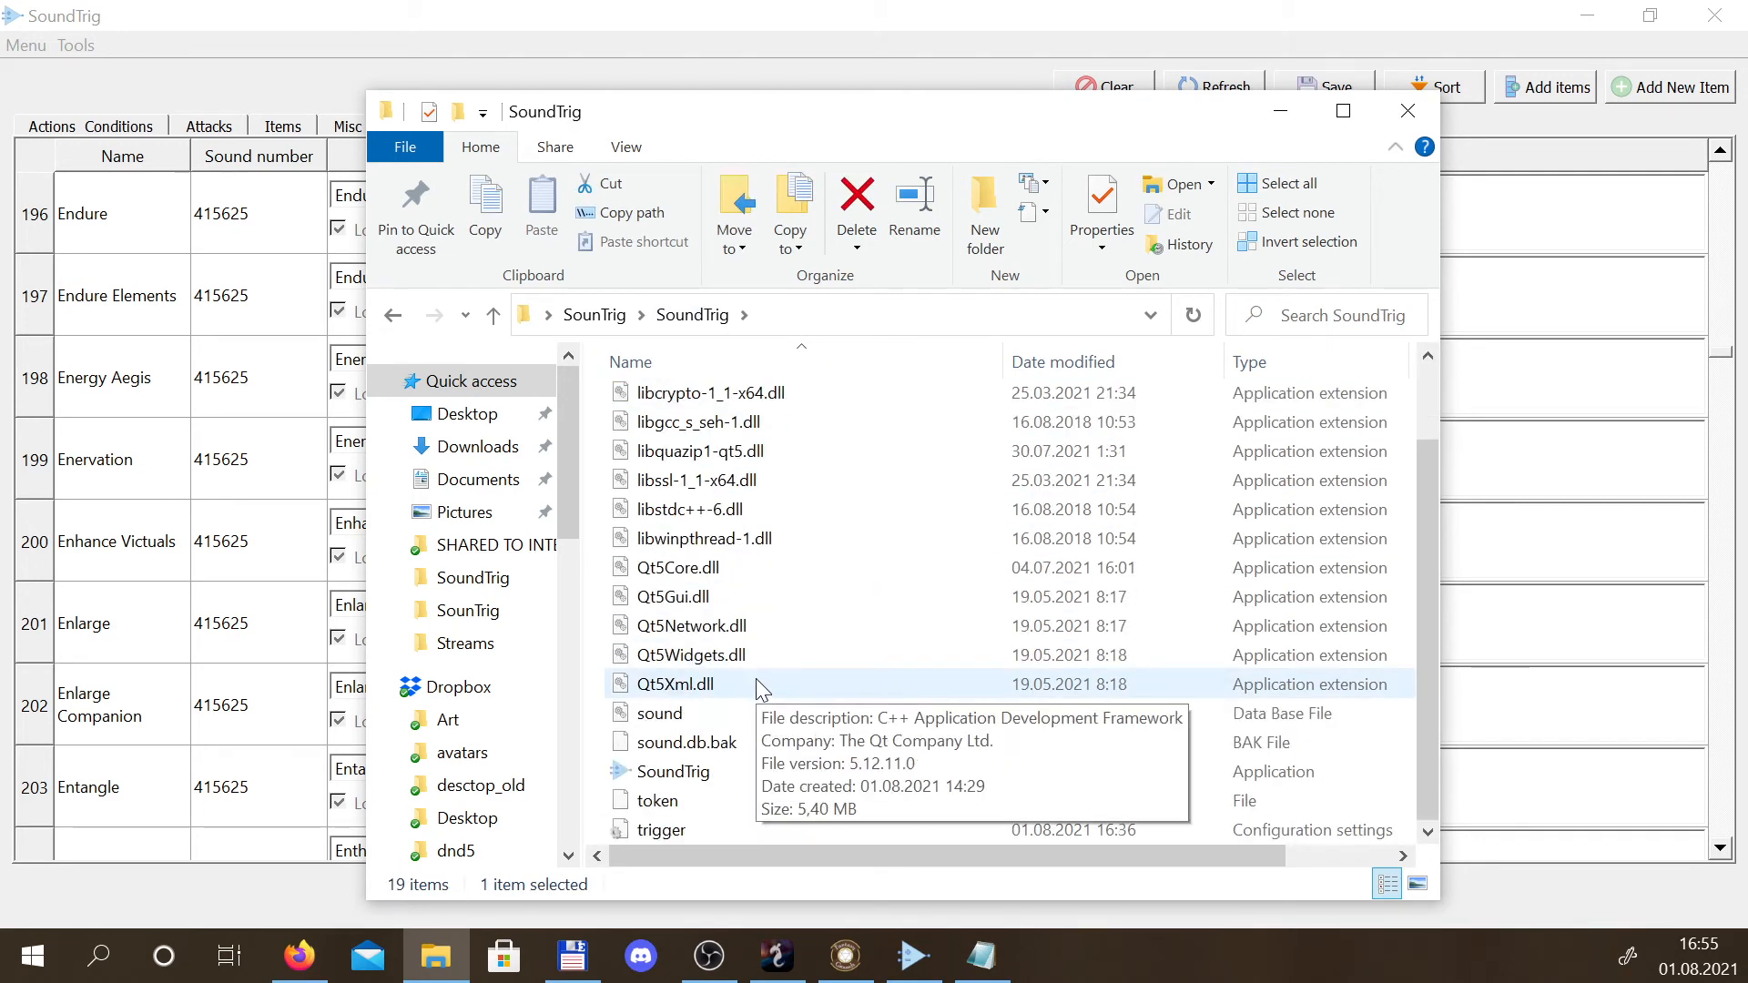
click(673, 743)
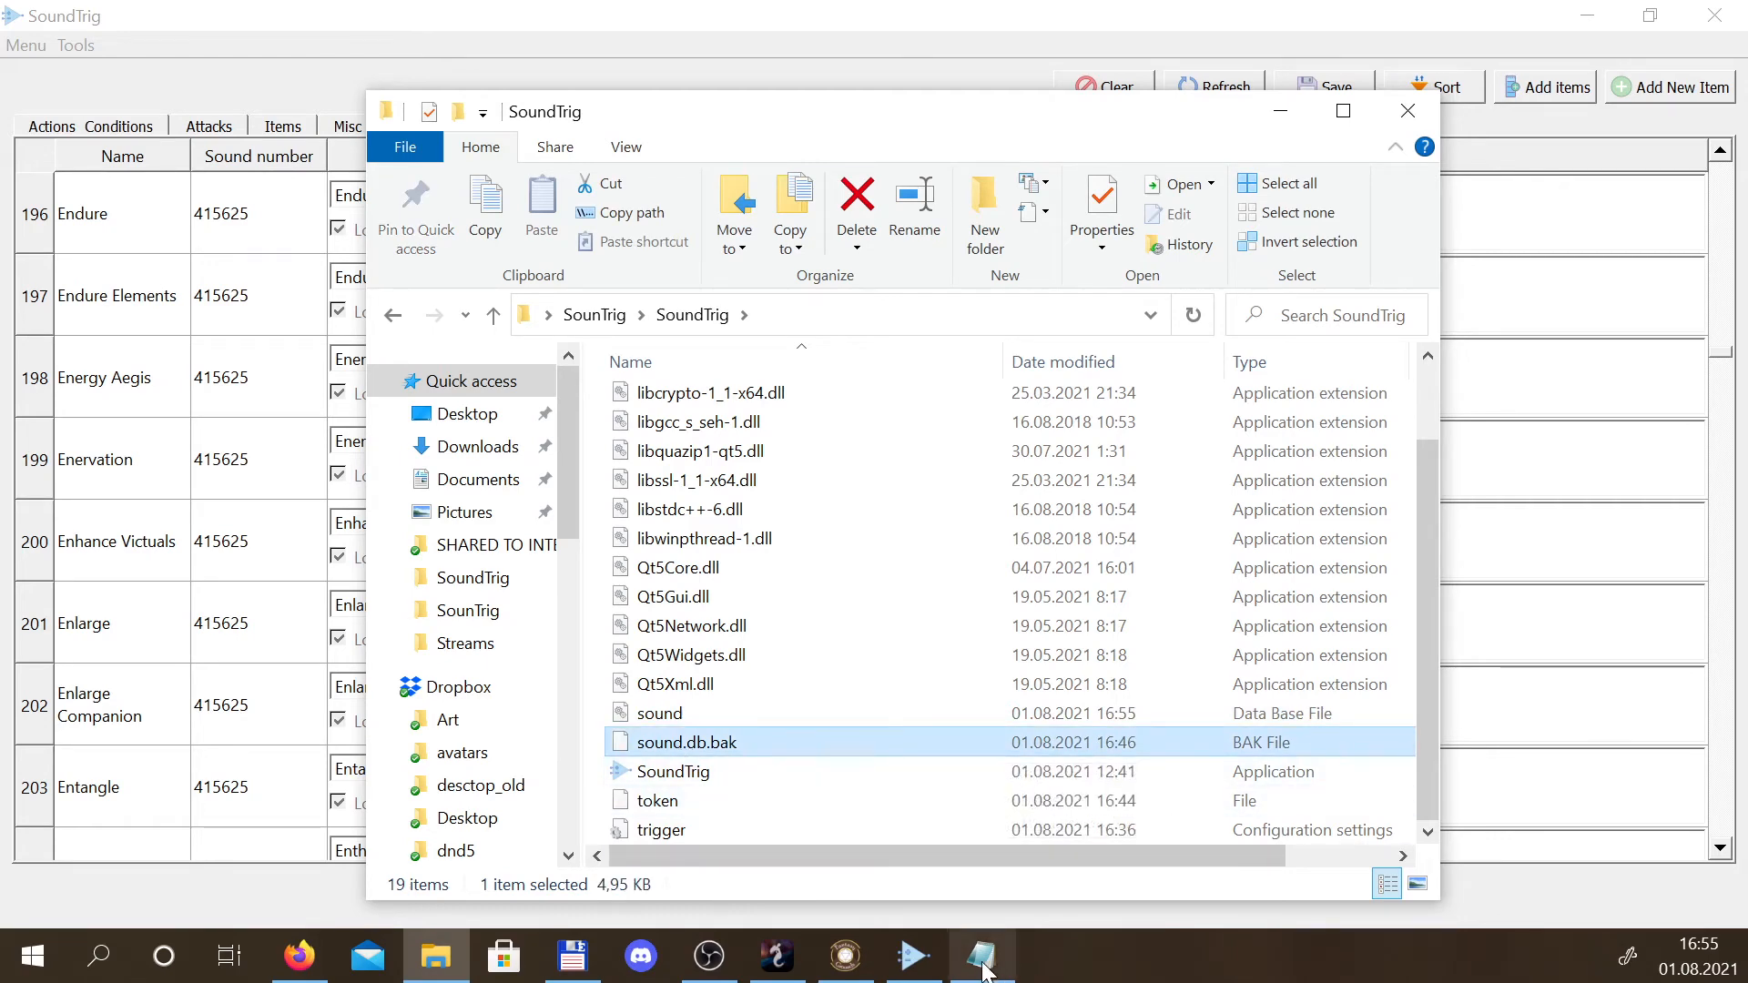
Close SoundTrig, relaunch it from its program folder, and maximize its window
click(913, 970)
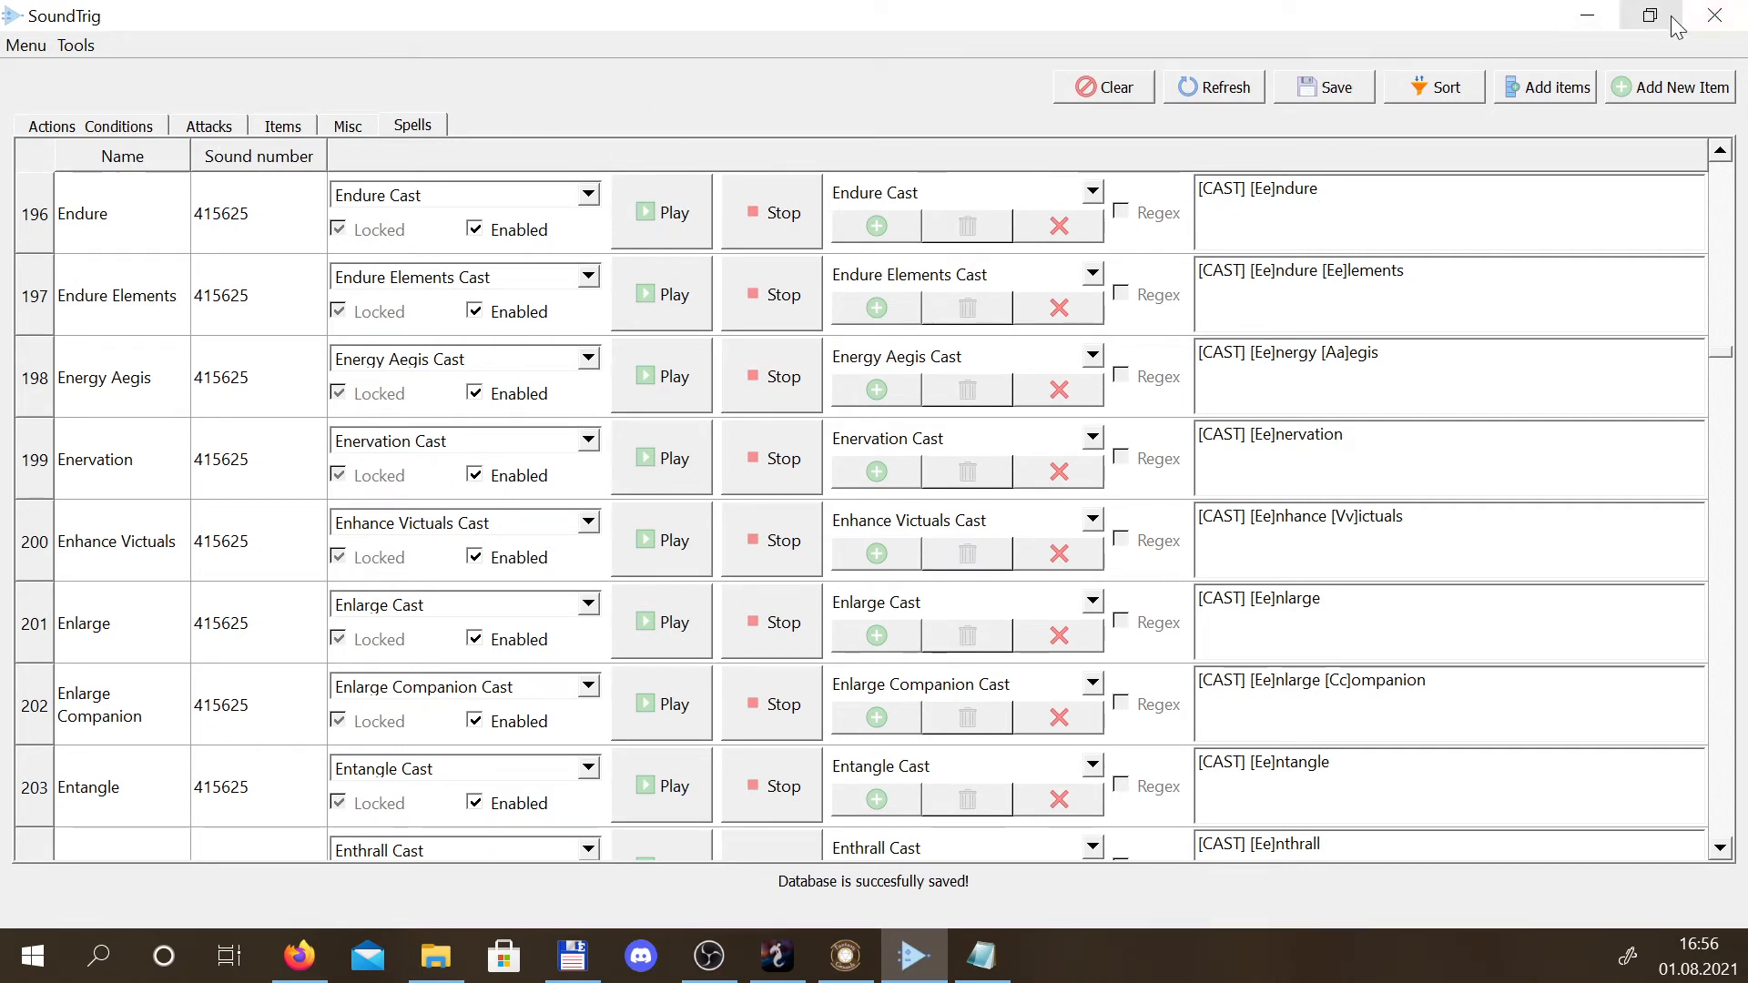
click(1714, 15)
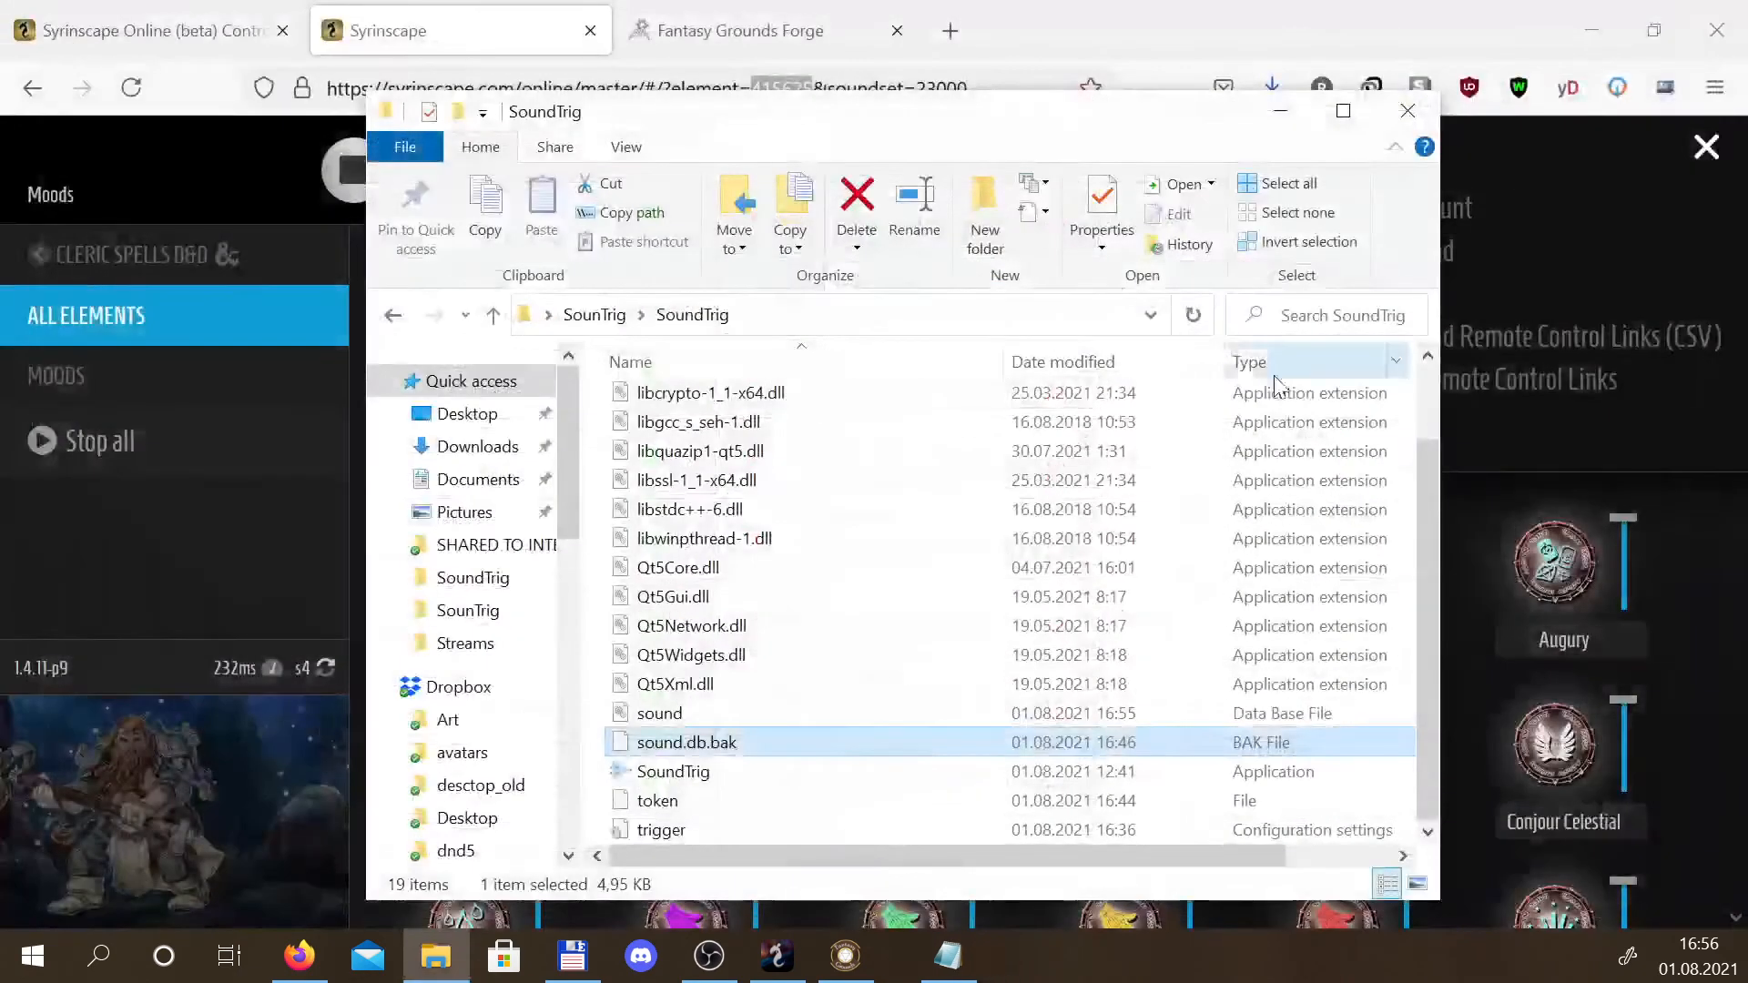
click(676, 779)
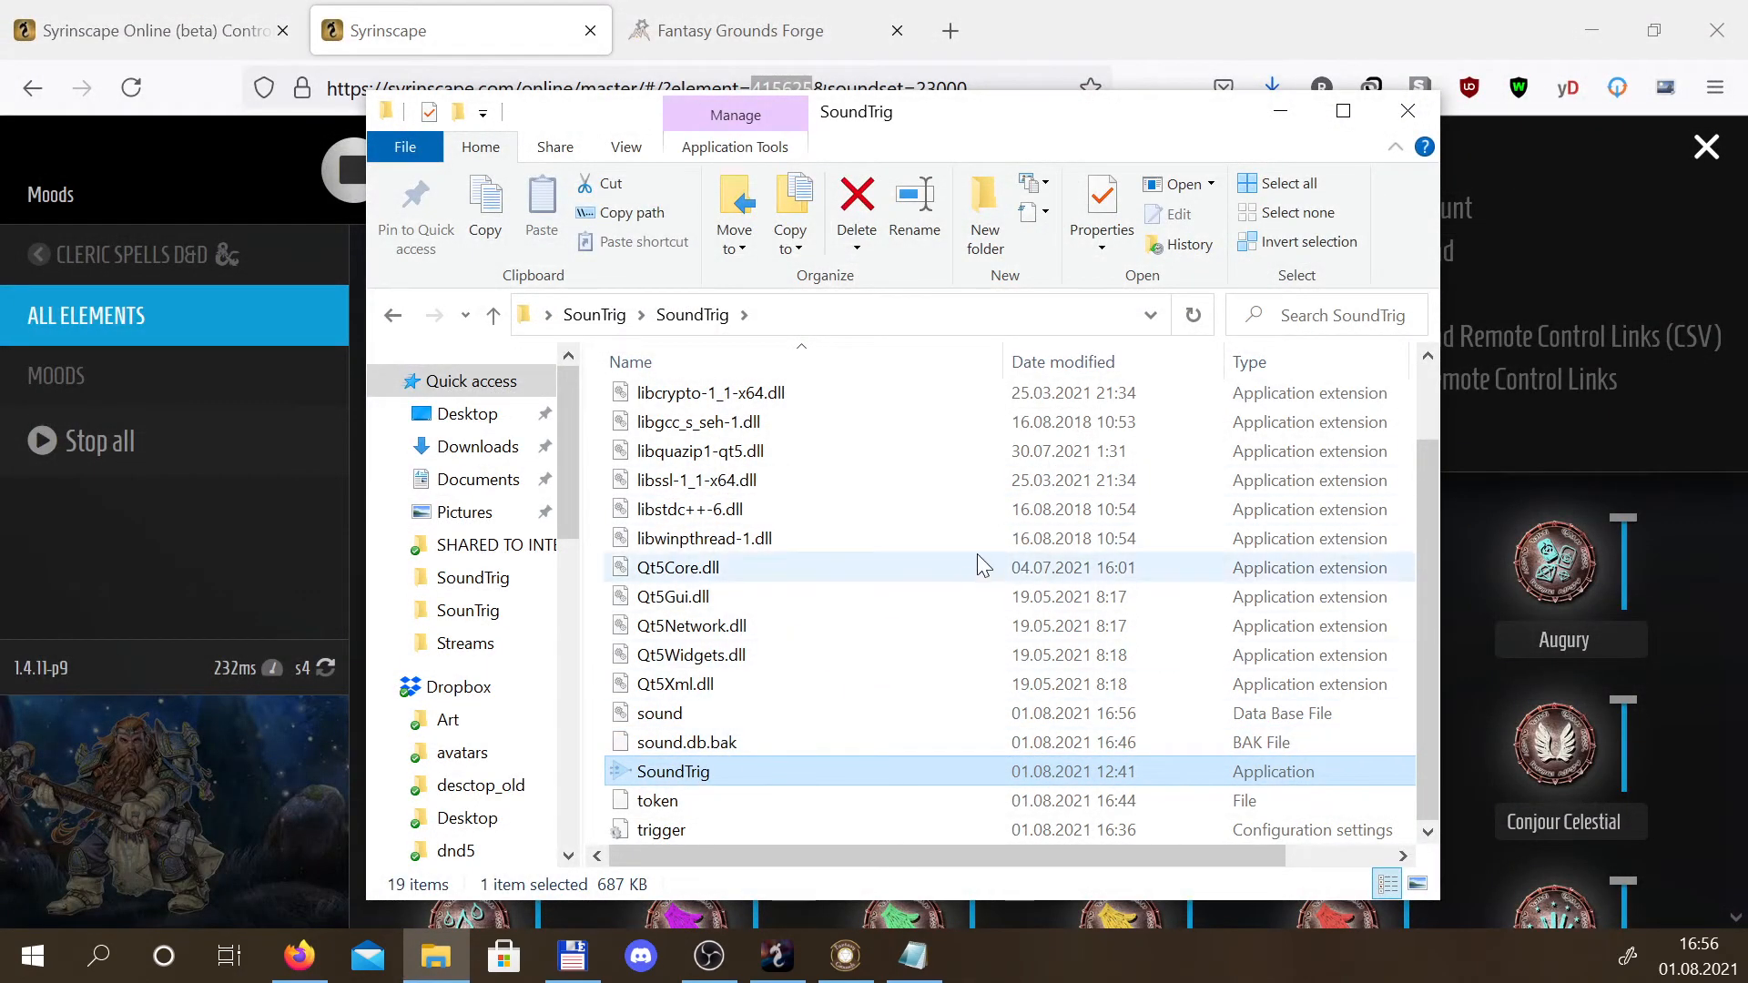
key(Return)
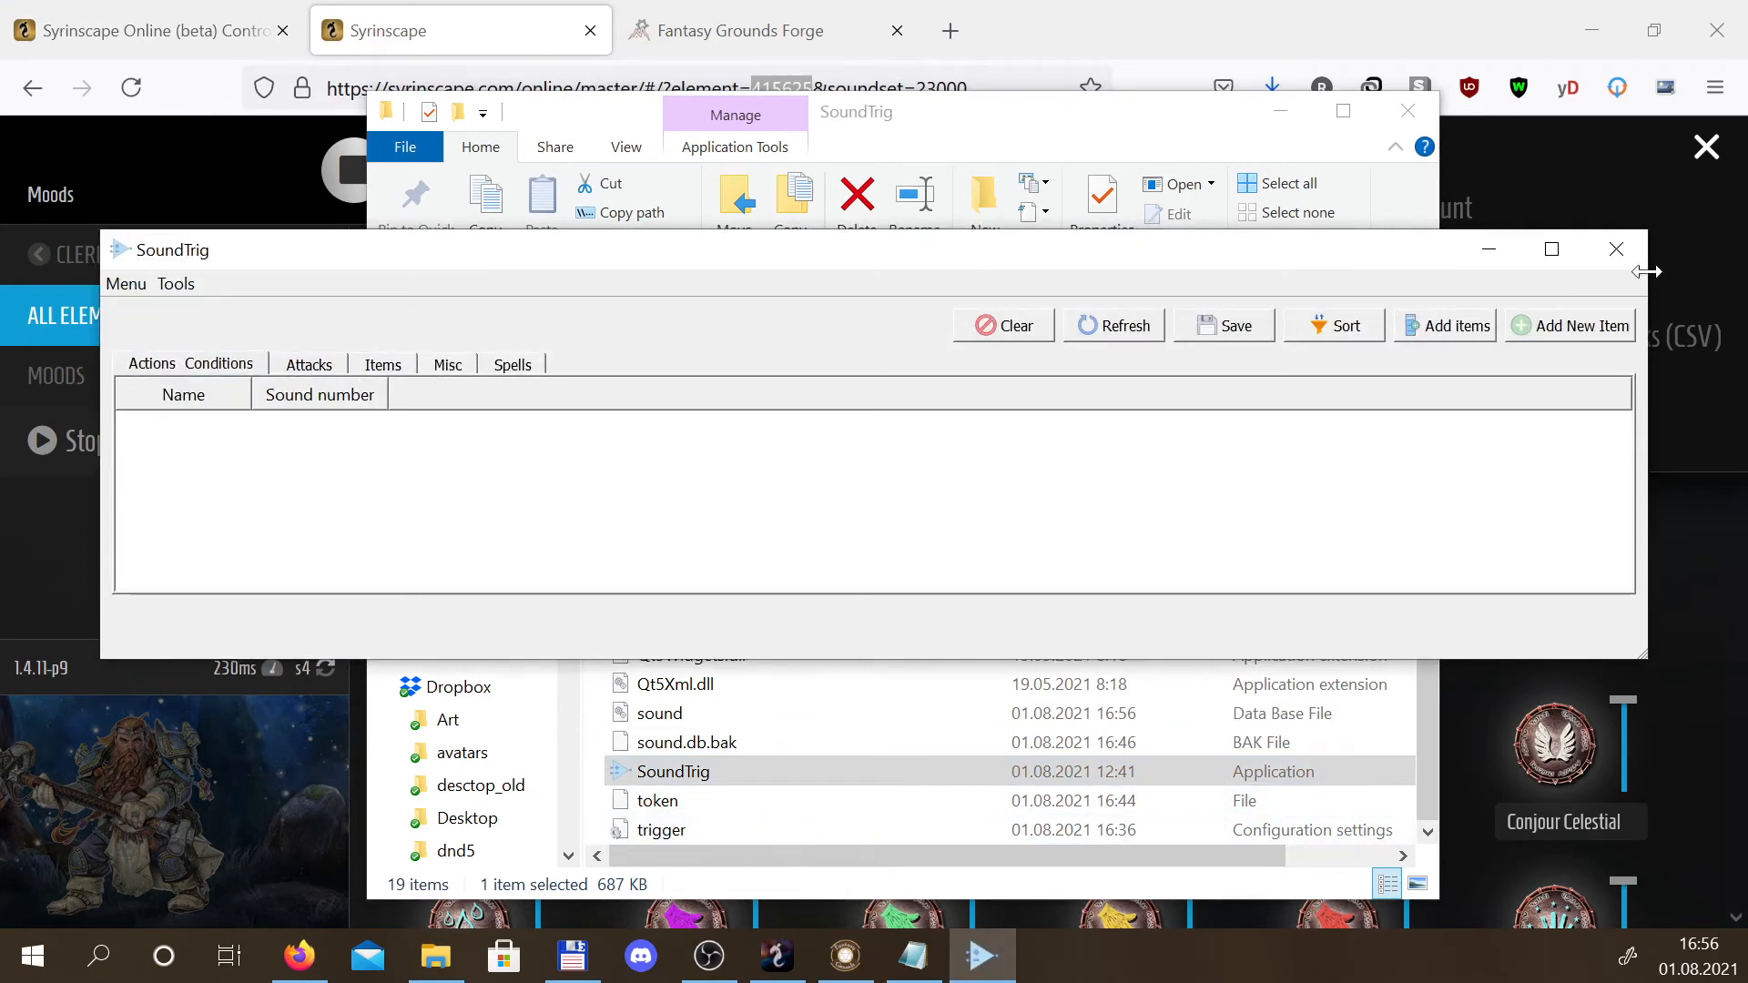
click(1551, 249)
Check that the attack and spell lists are loaded from the saved database
click(204, 127)
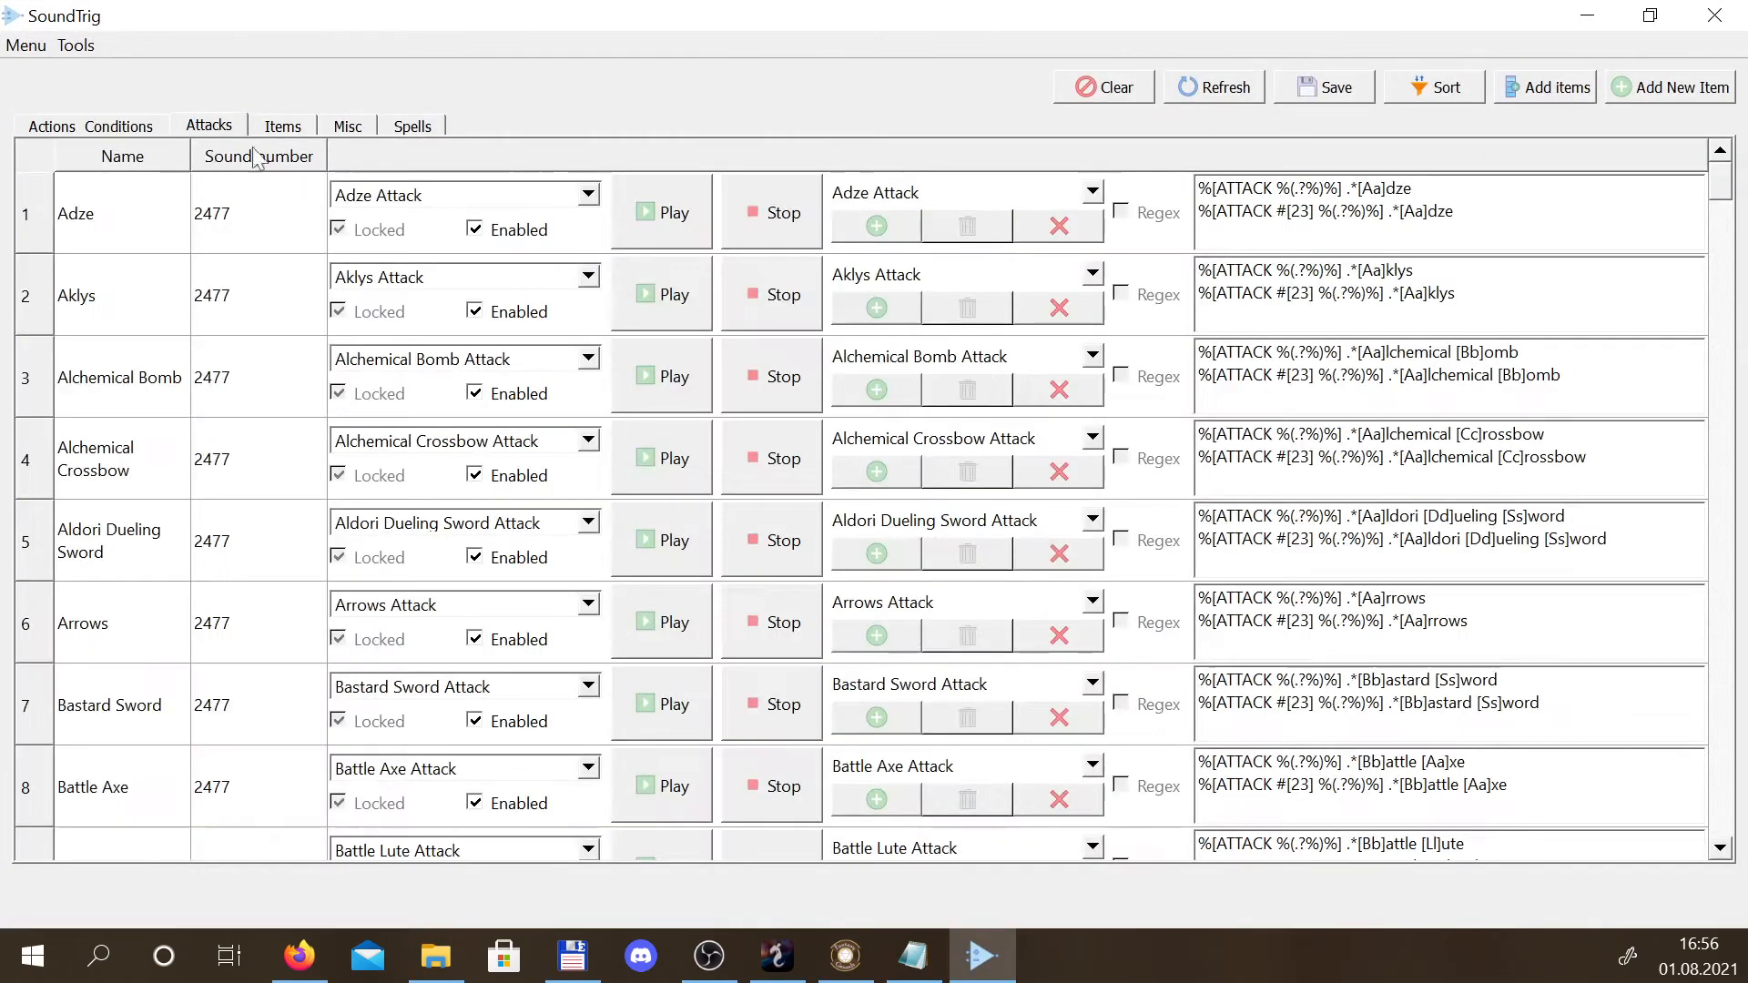
click(427, 132)
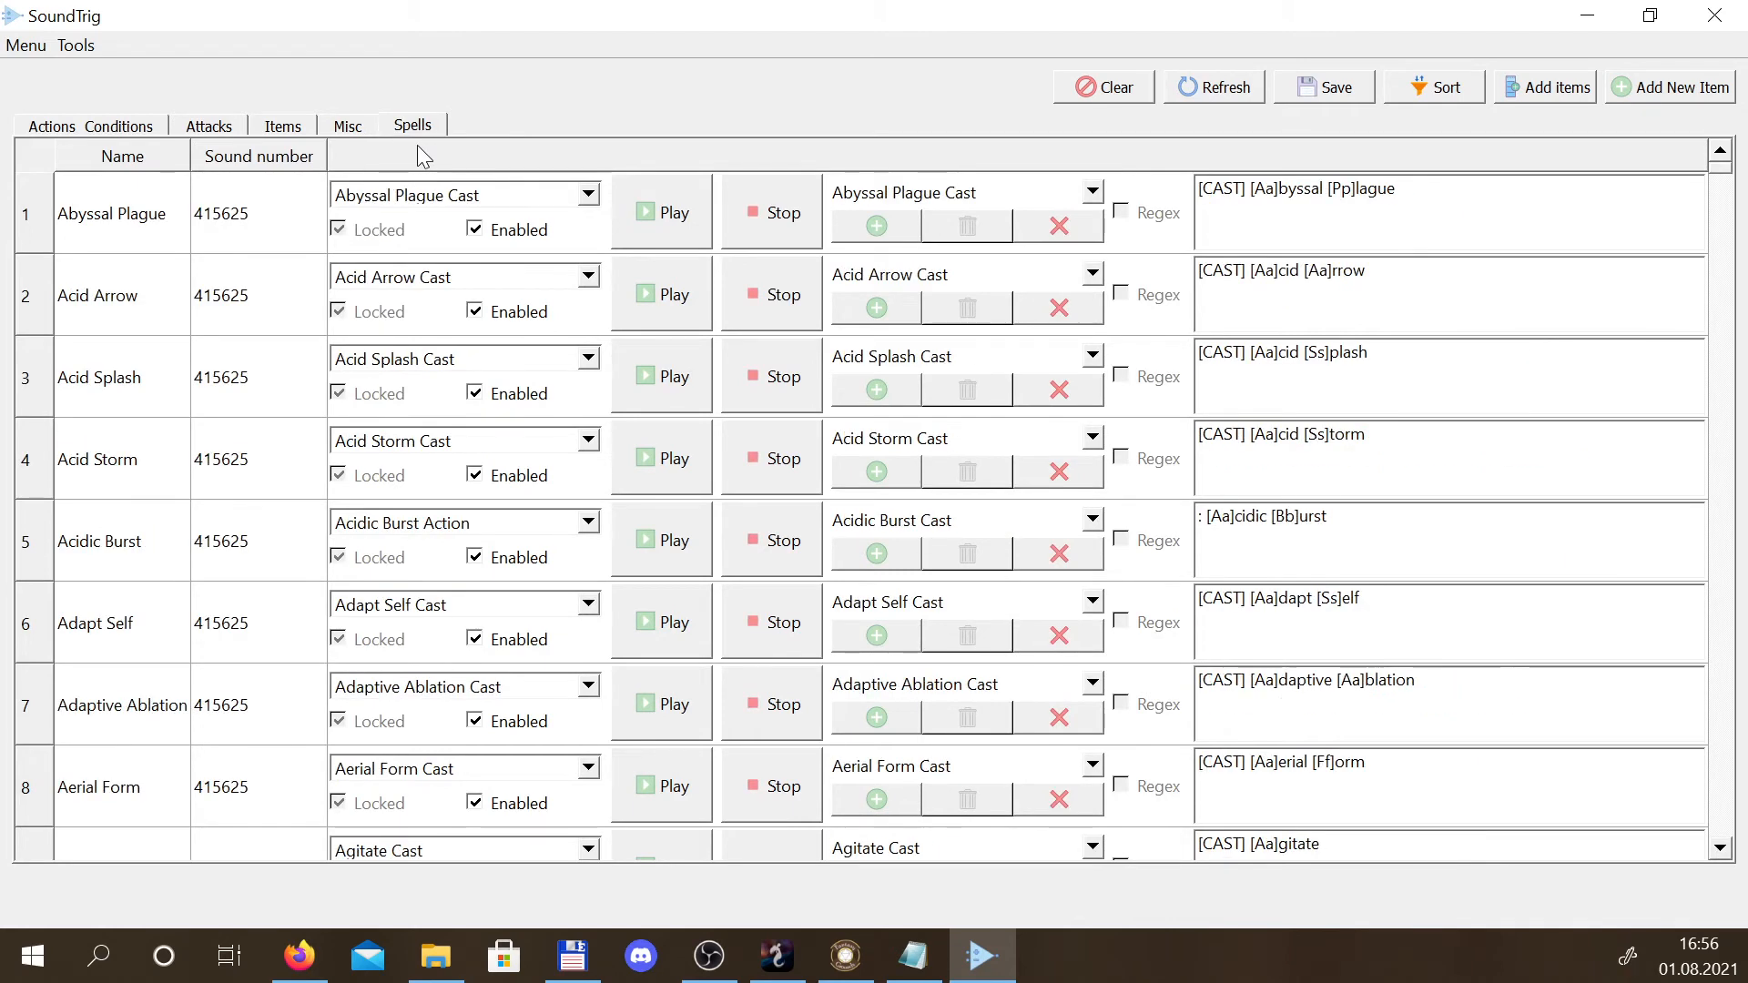
click(204, 132)
click(407, 132)
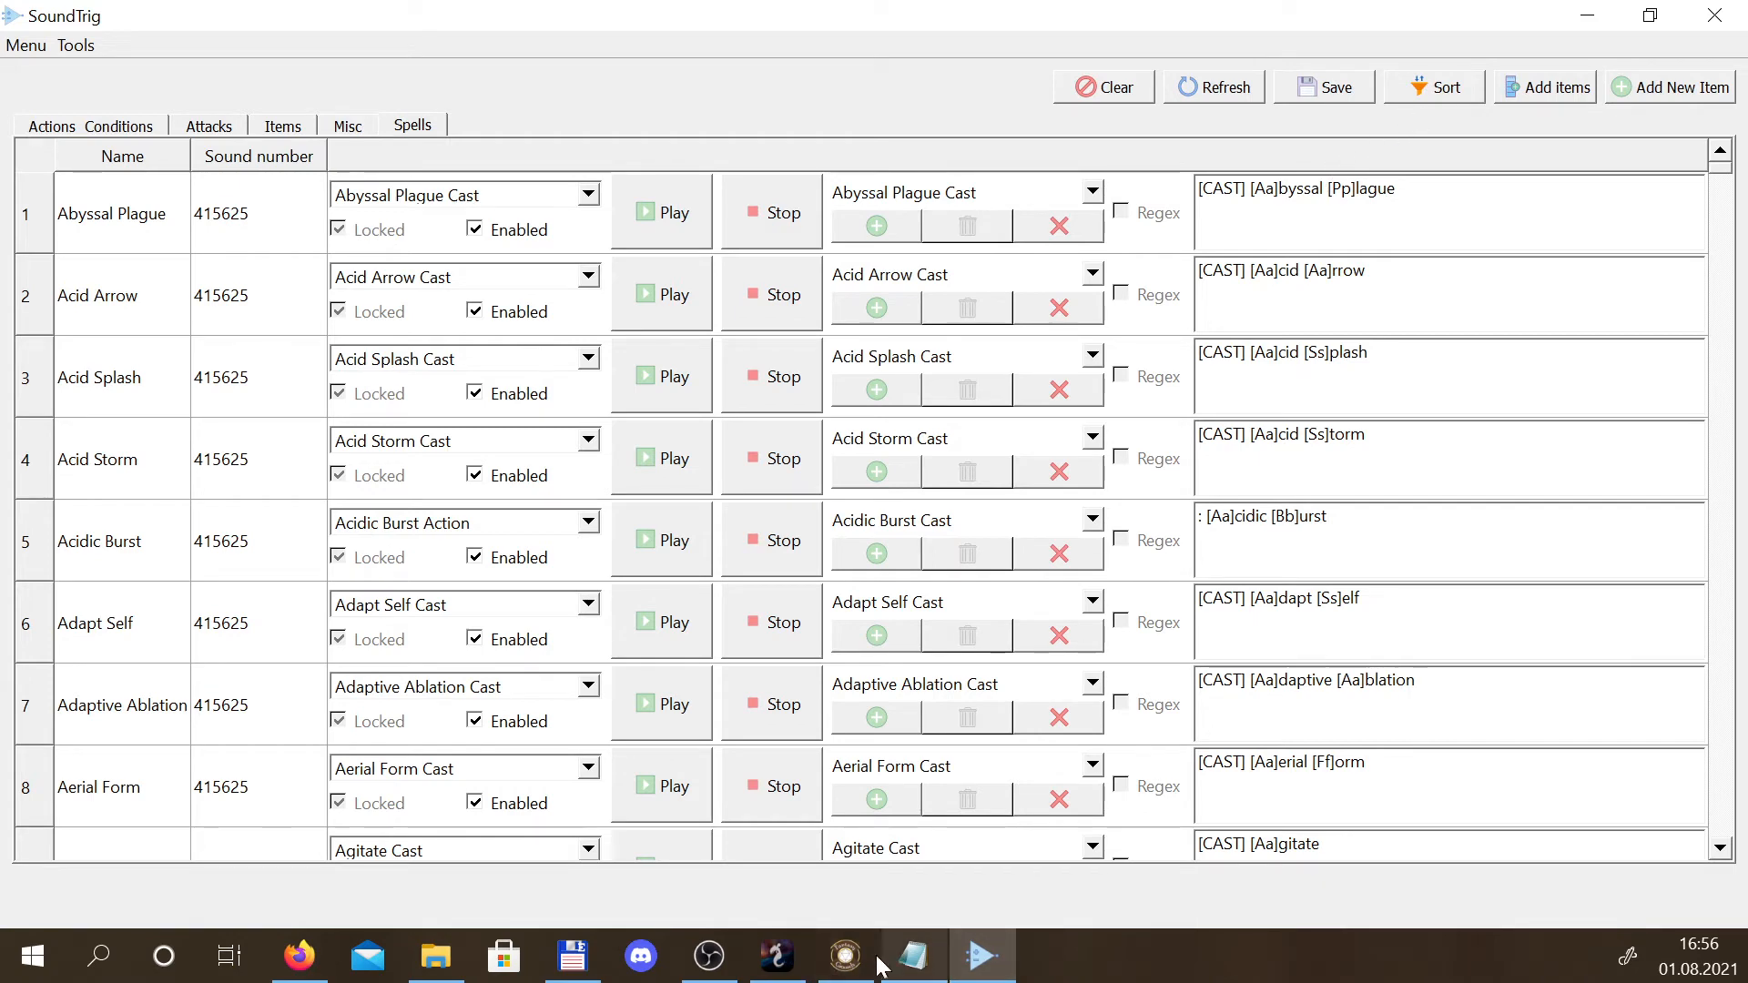
Switch to File Explorer, check the backup_db folder for the database backup, and close the window
click(436, 955)
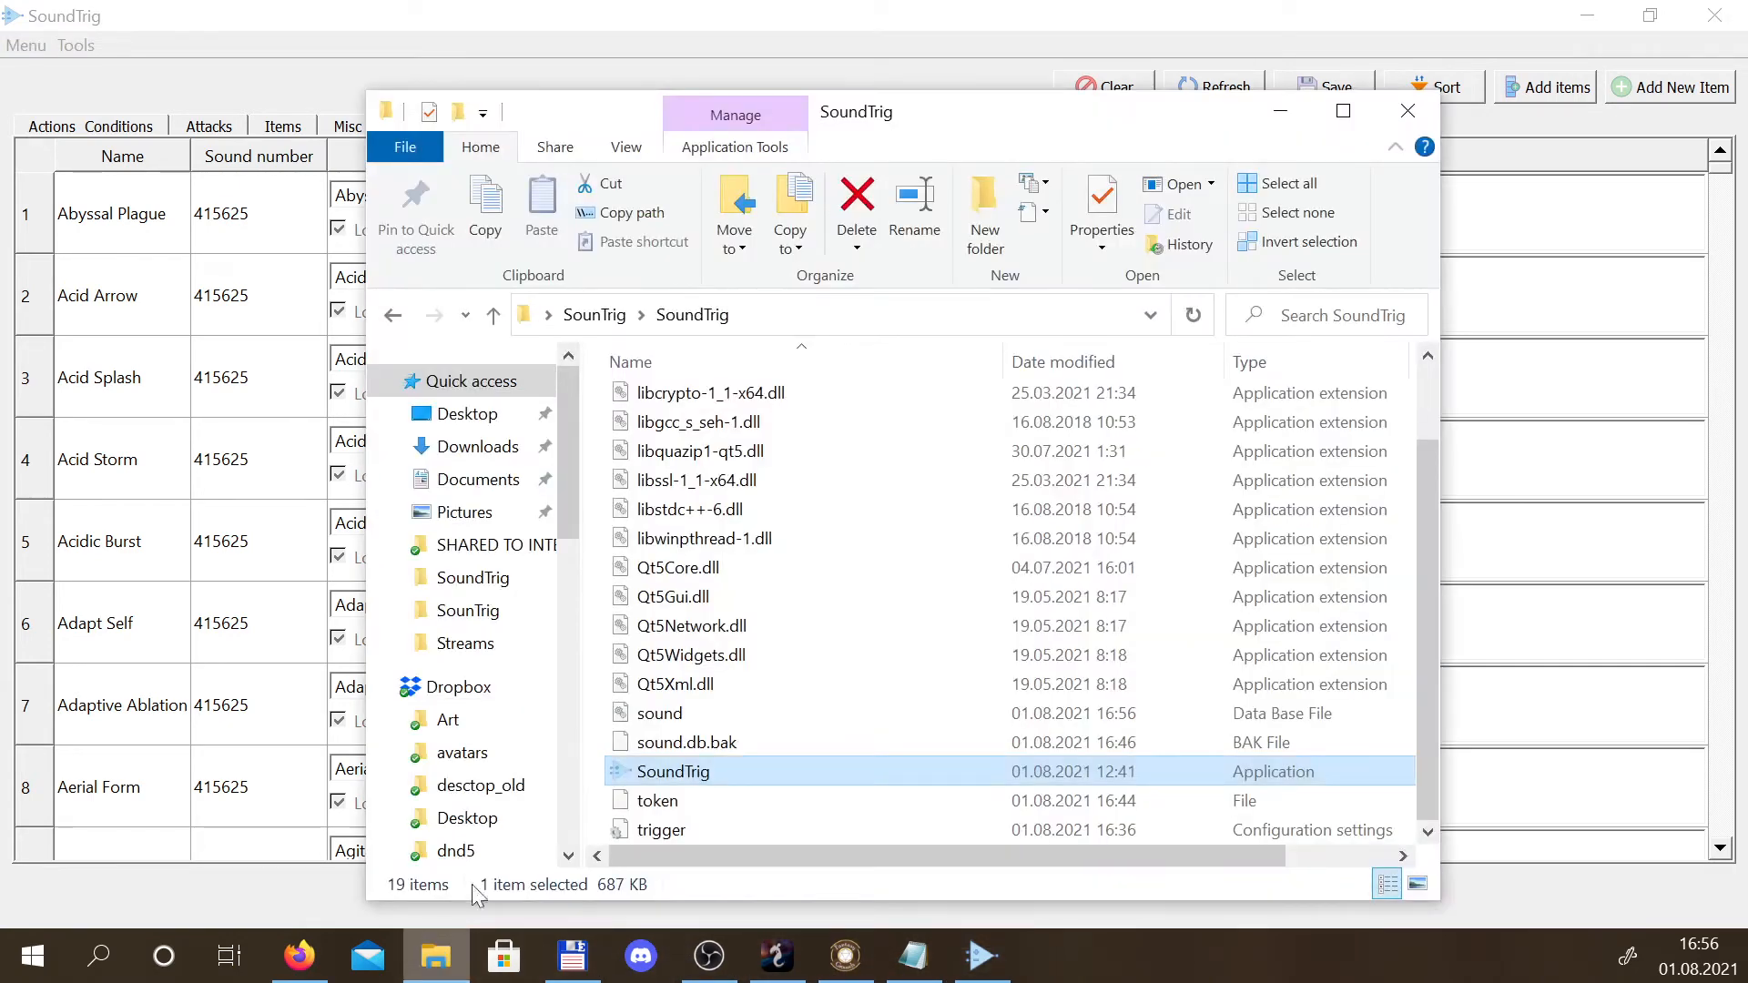
scroll(689, 417, up, 1)
double_click(683, 414)
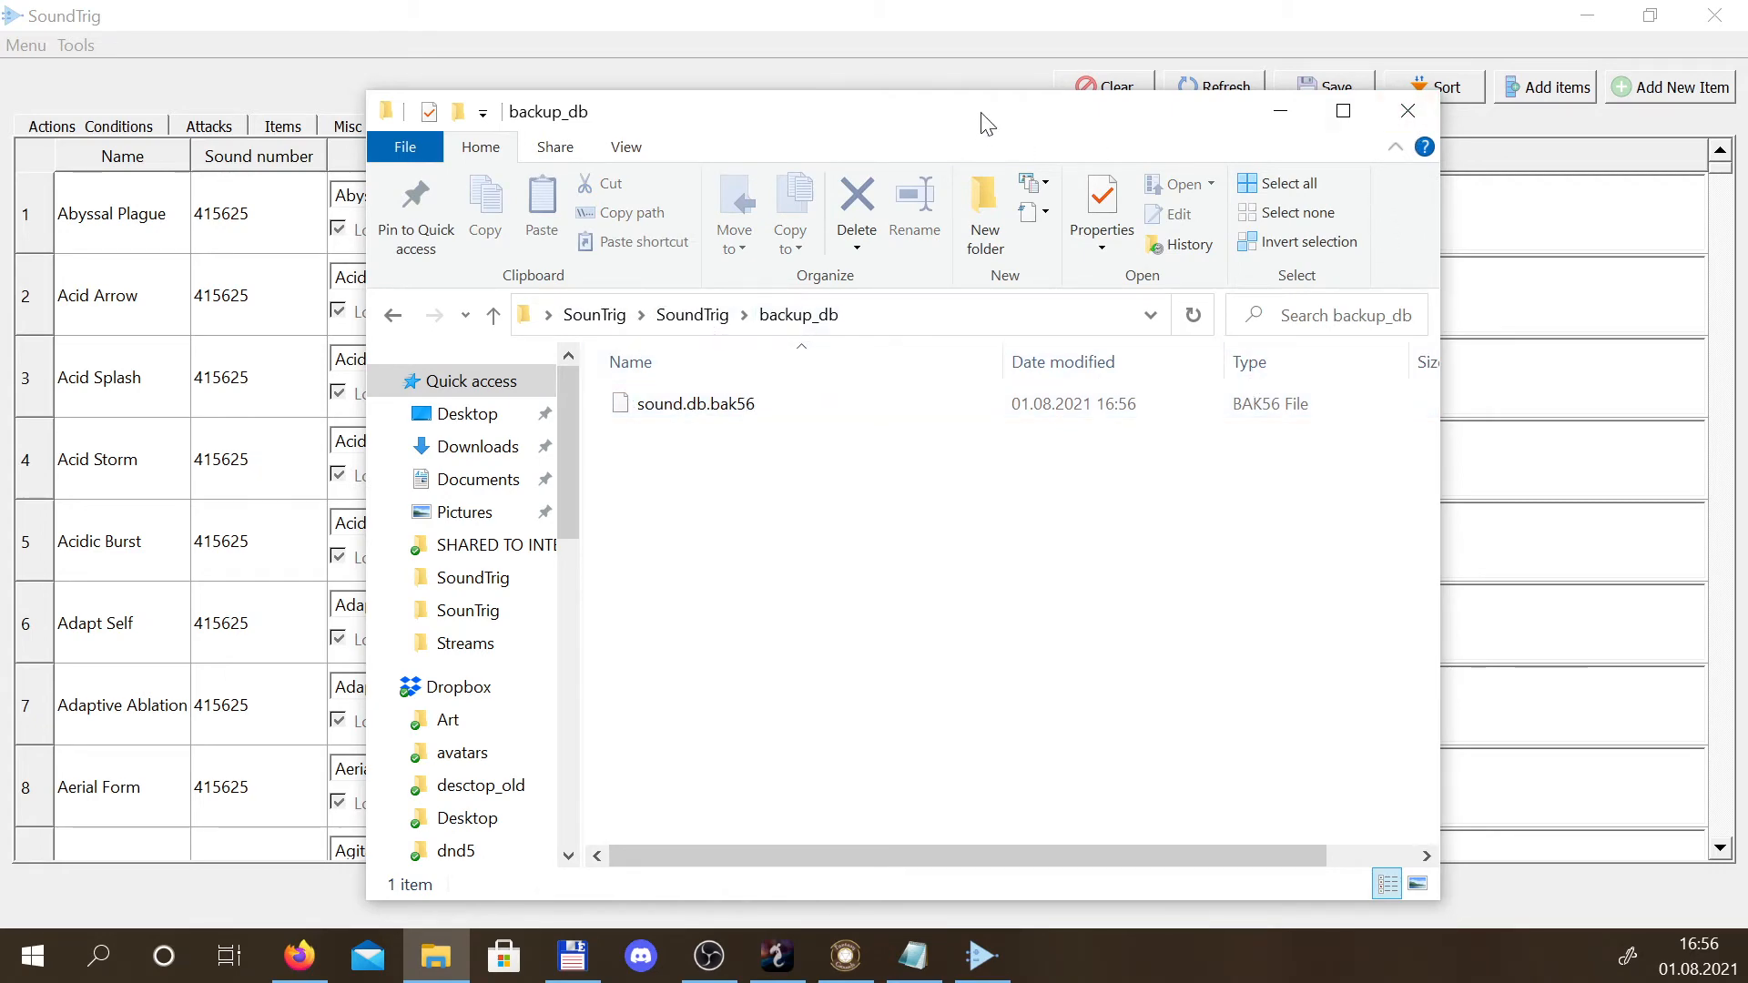
click(1407, 111)
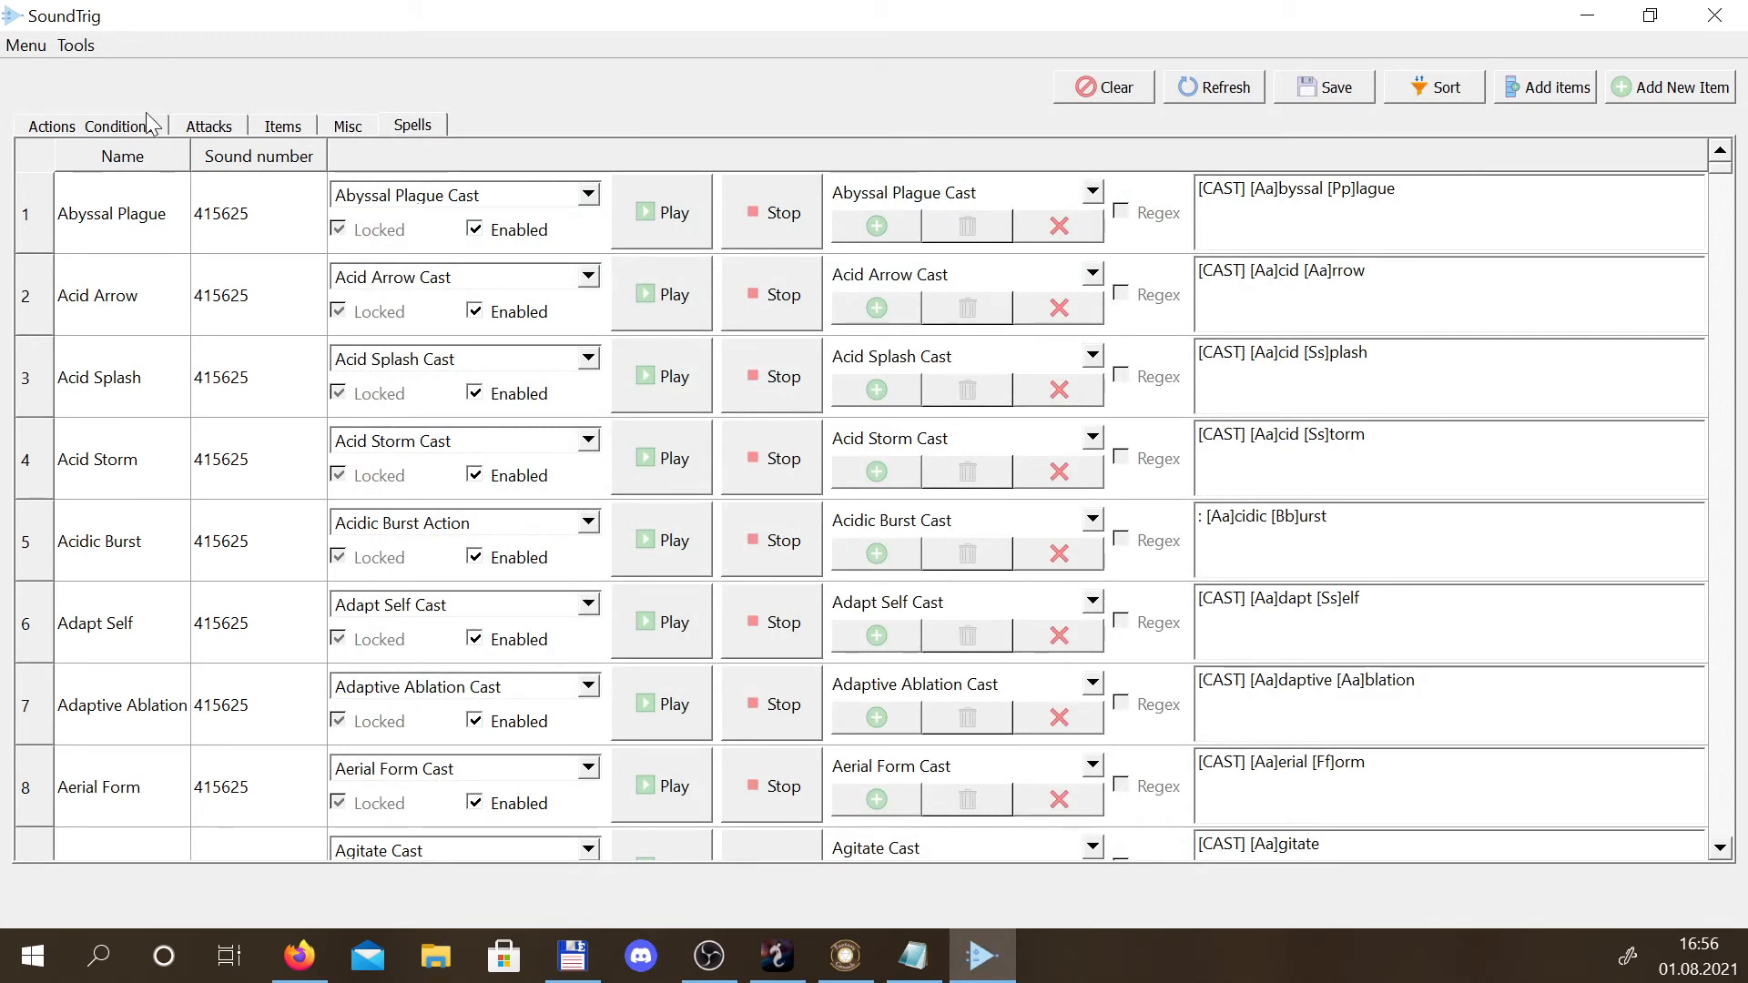
Export the triggers to a module file named Fantasy_Grounds_Syrinscape_Chat_Triggers.mod in the SoundTrig folder
click(19, 50)
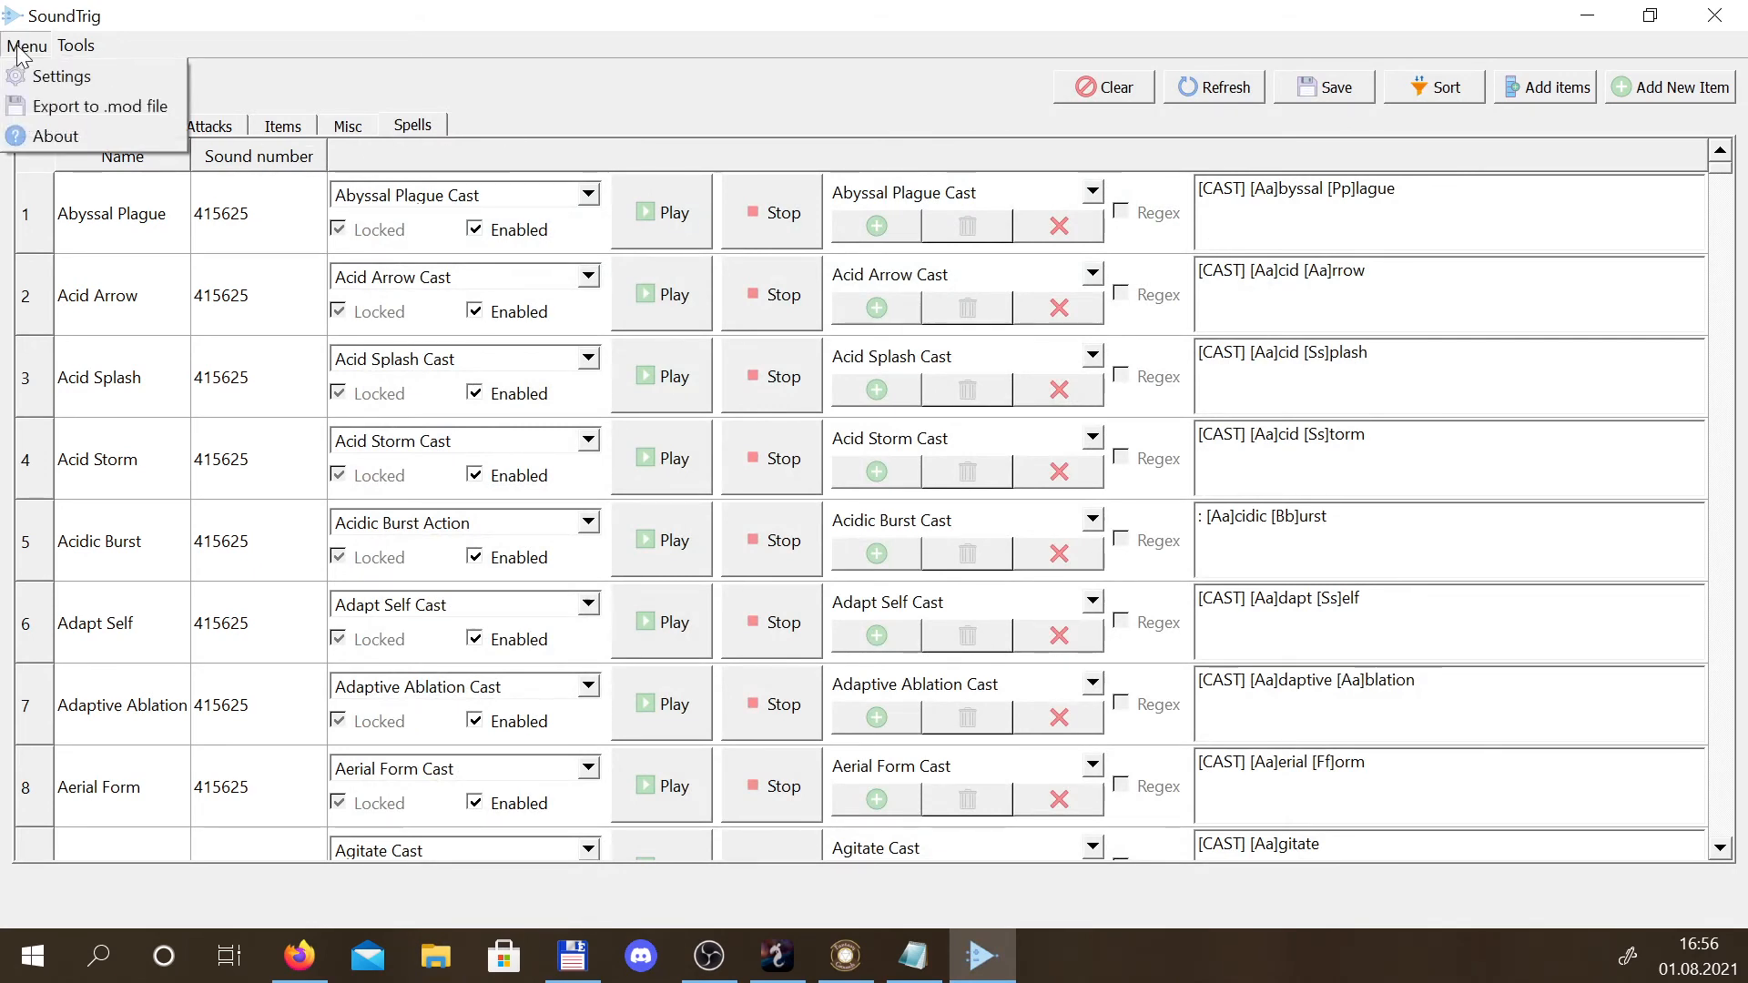
click(115, 112)
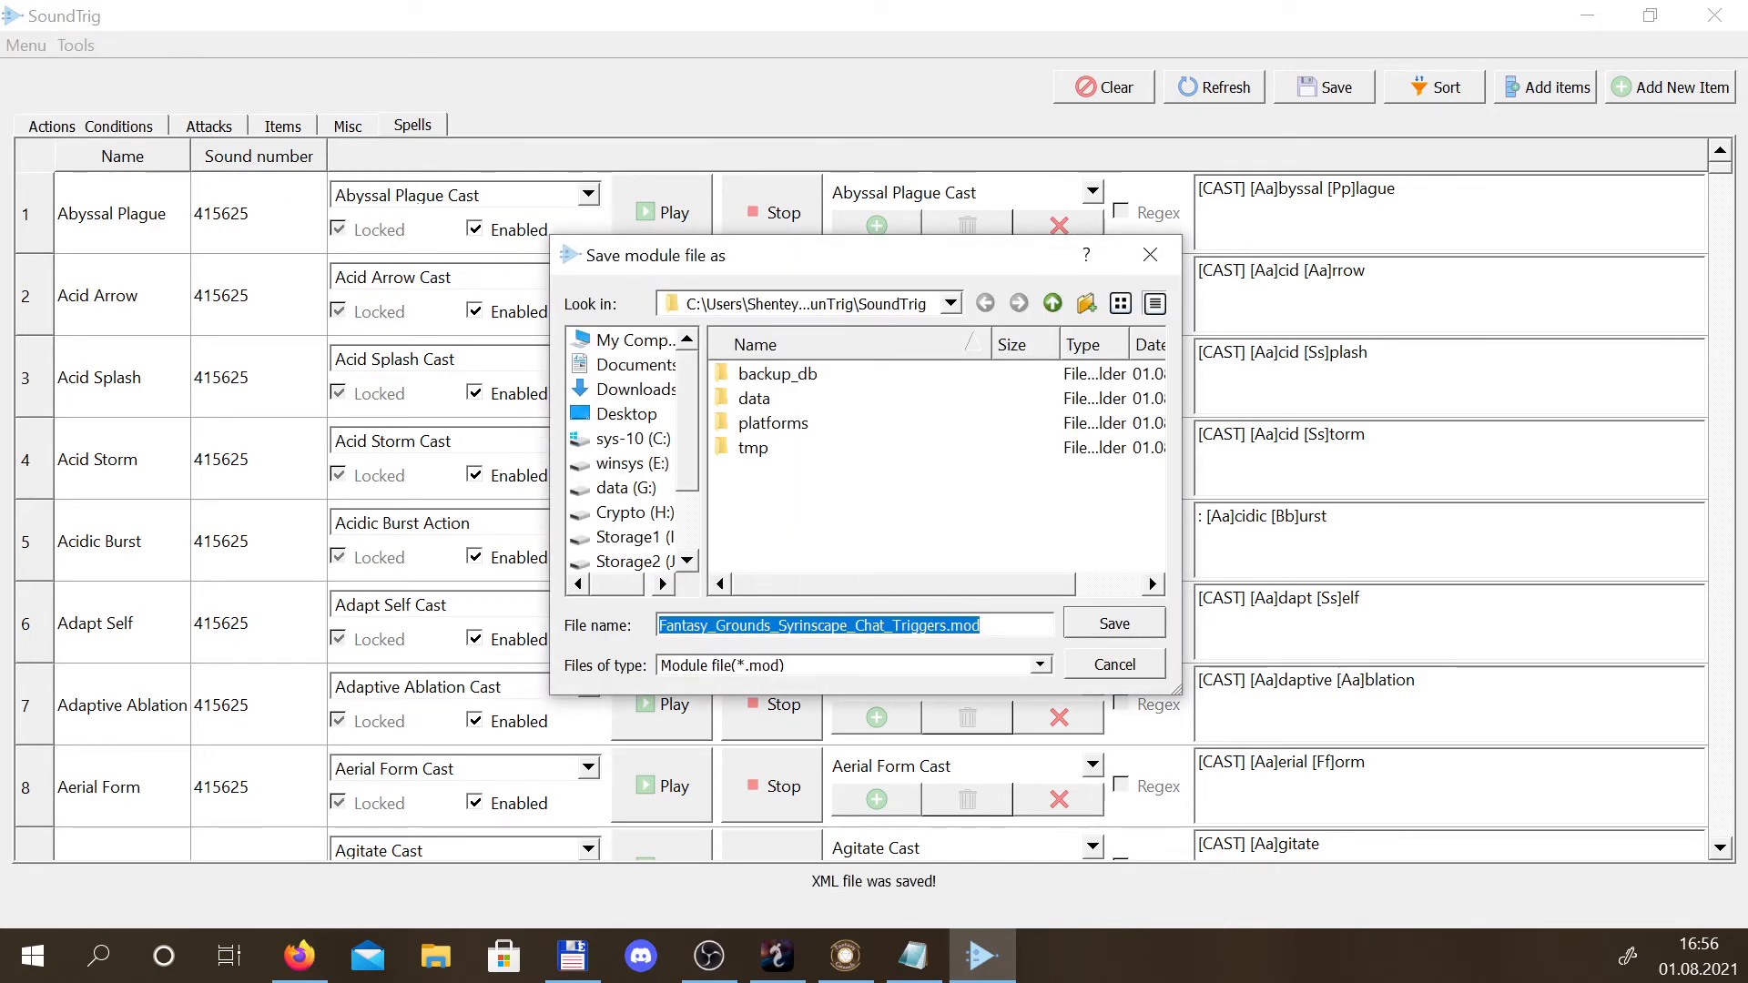
click(1116, 622)
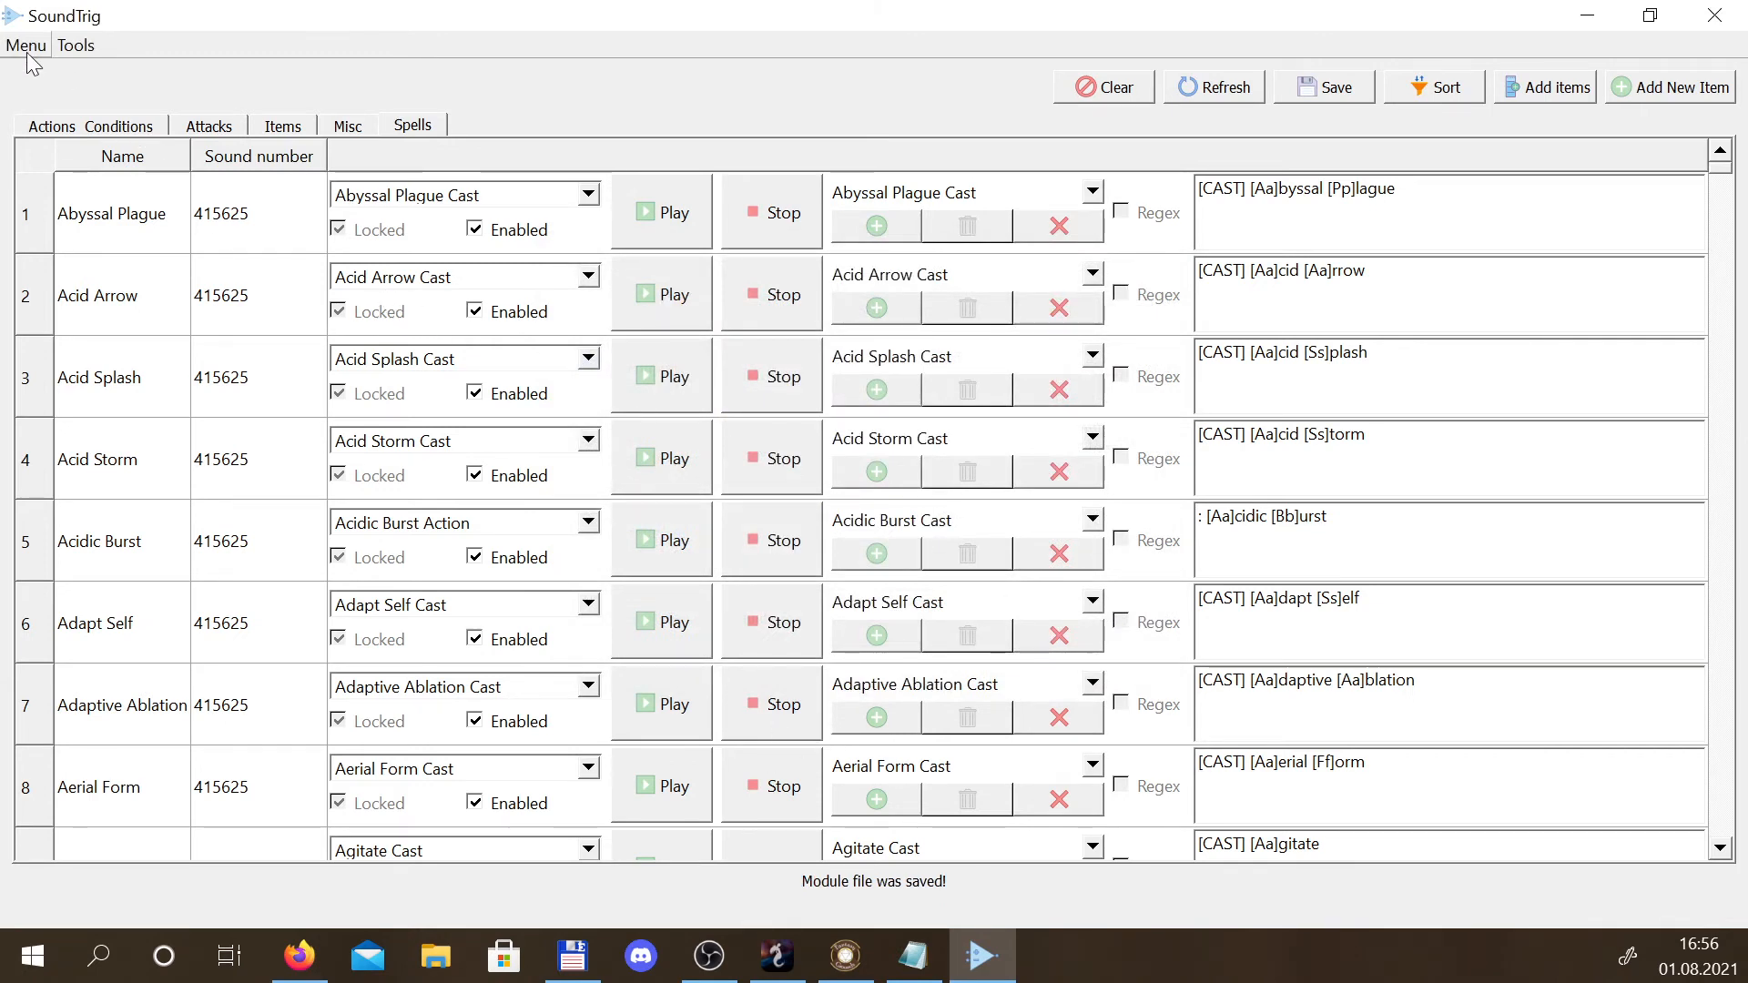
Switch to Syrinscape in Firefox and download the Remote Control Links CSV, saving it to disk
click(73, 46)
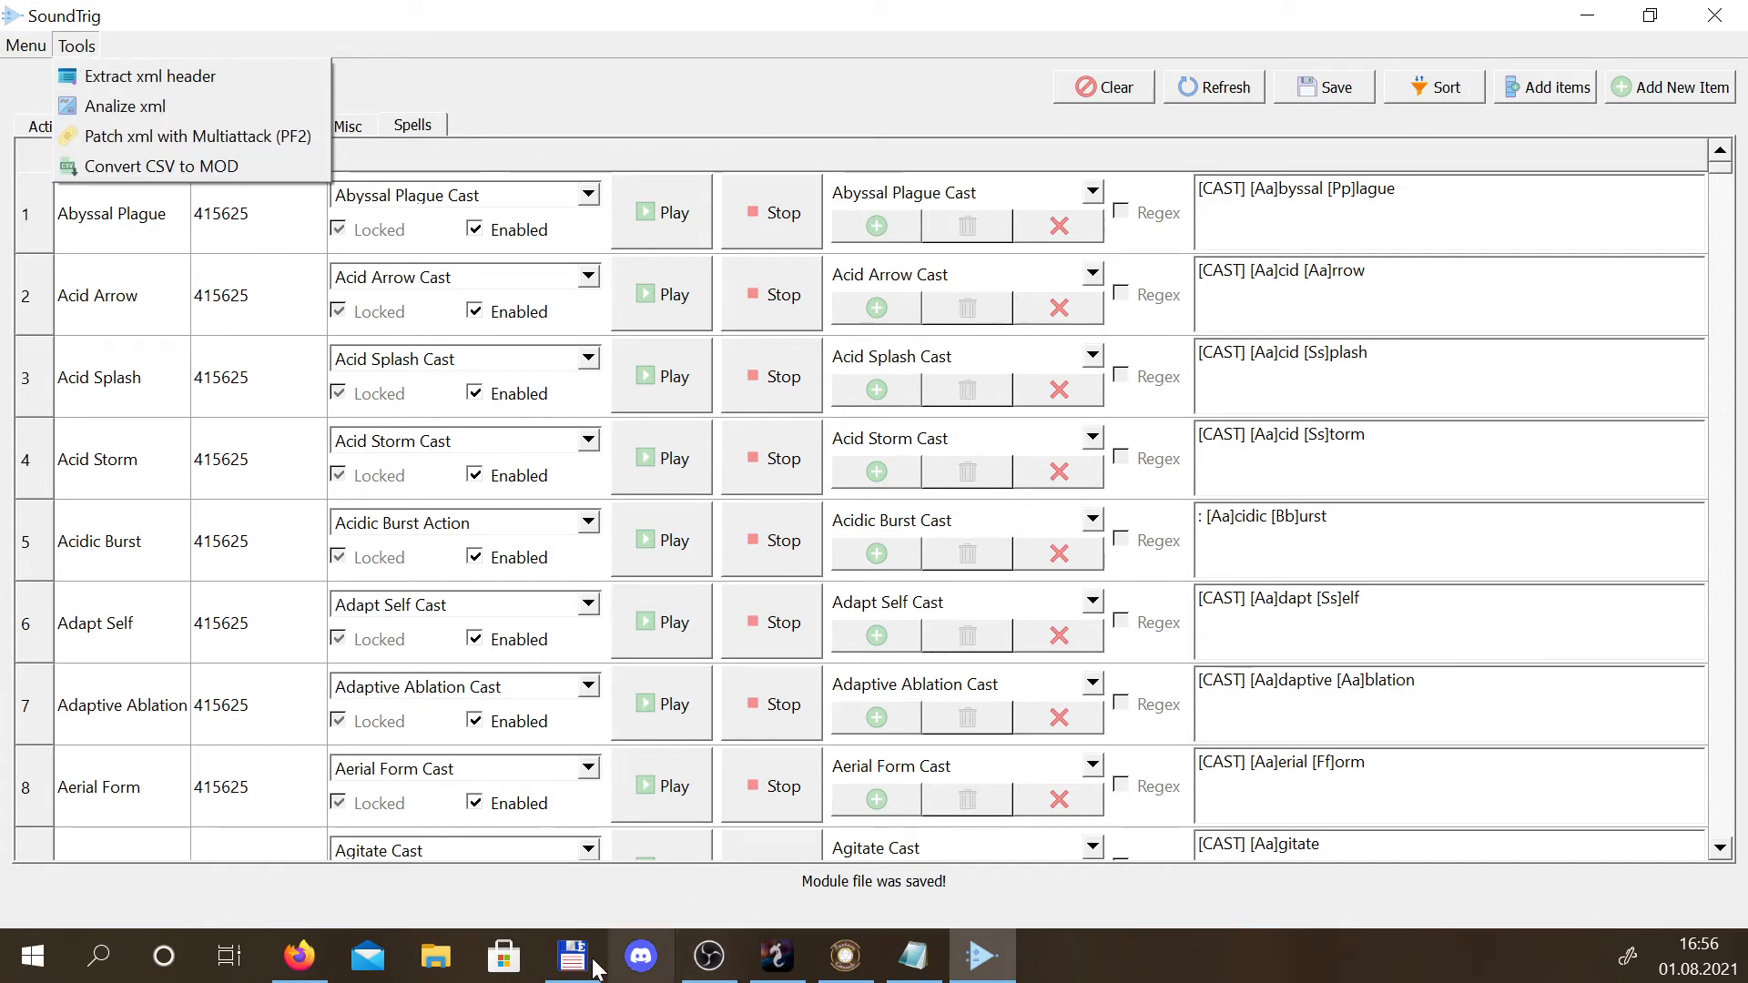
click(301, 957)
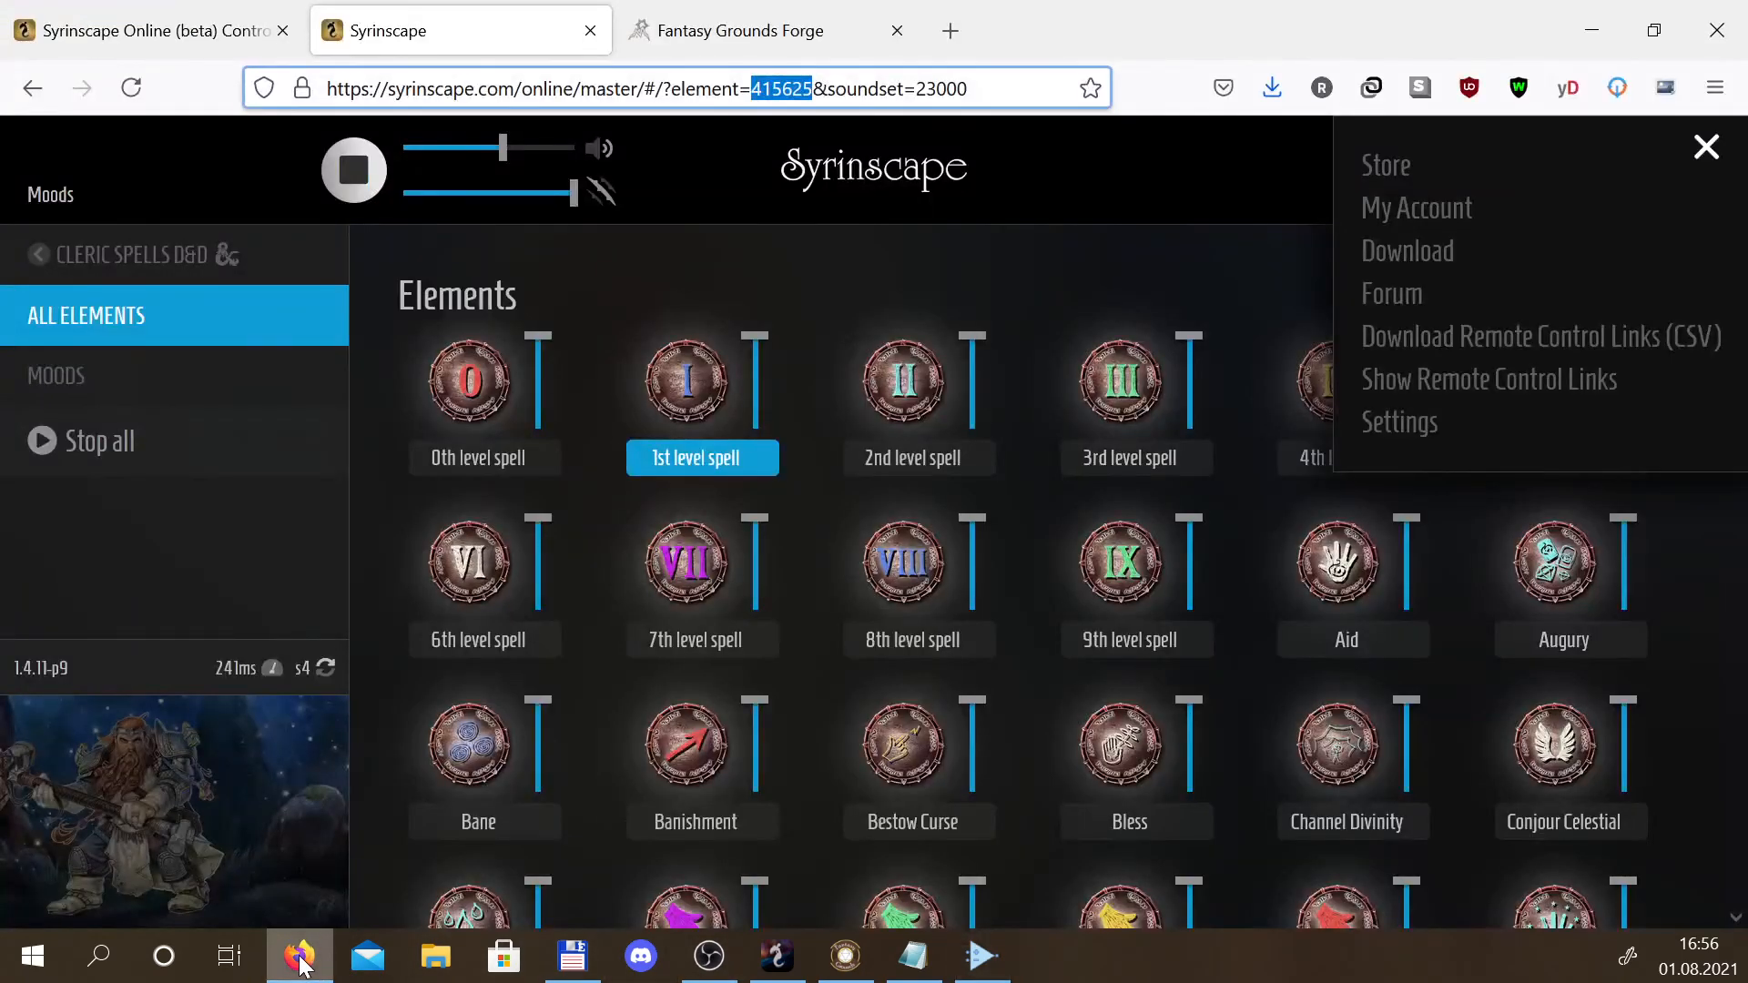
click(1454, 351)
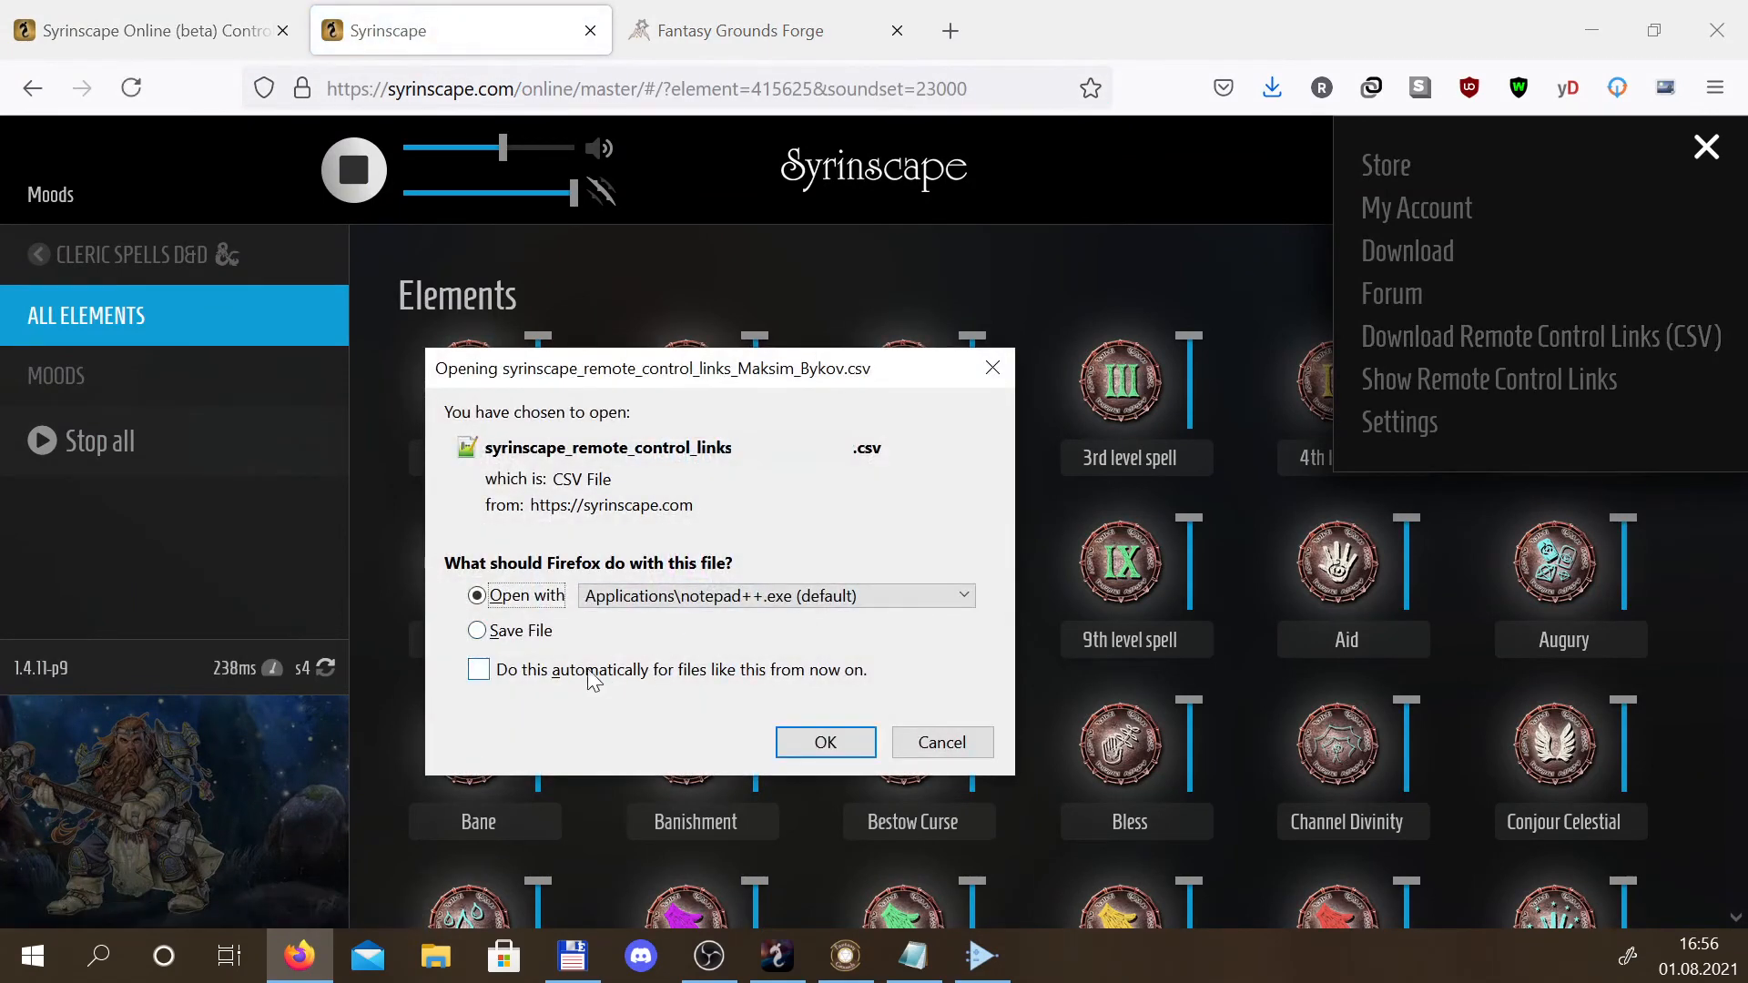
click(513, 631)
click(824, 742)
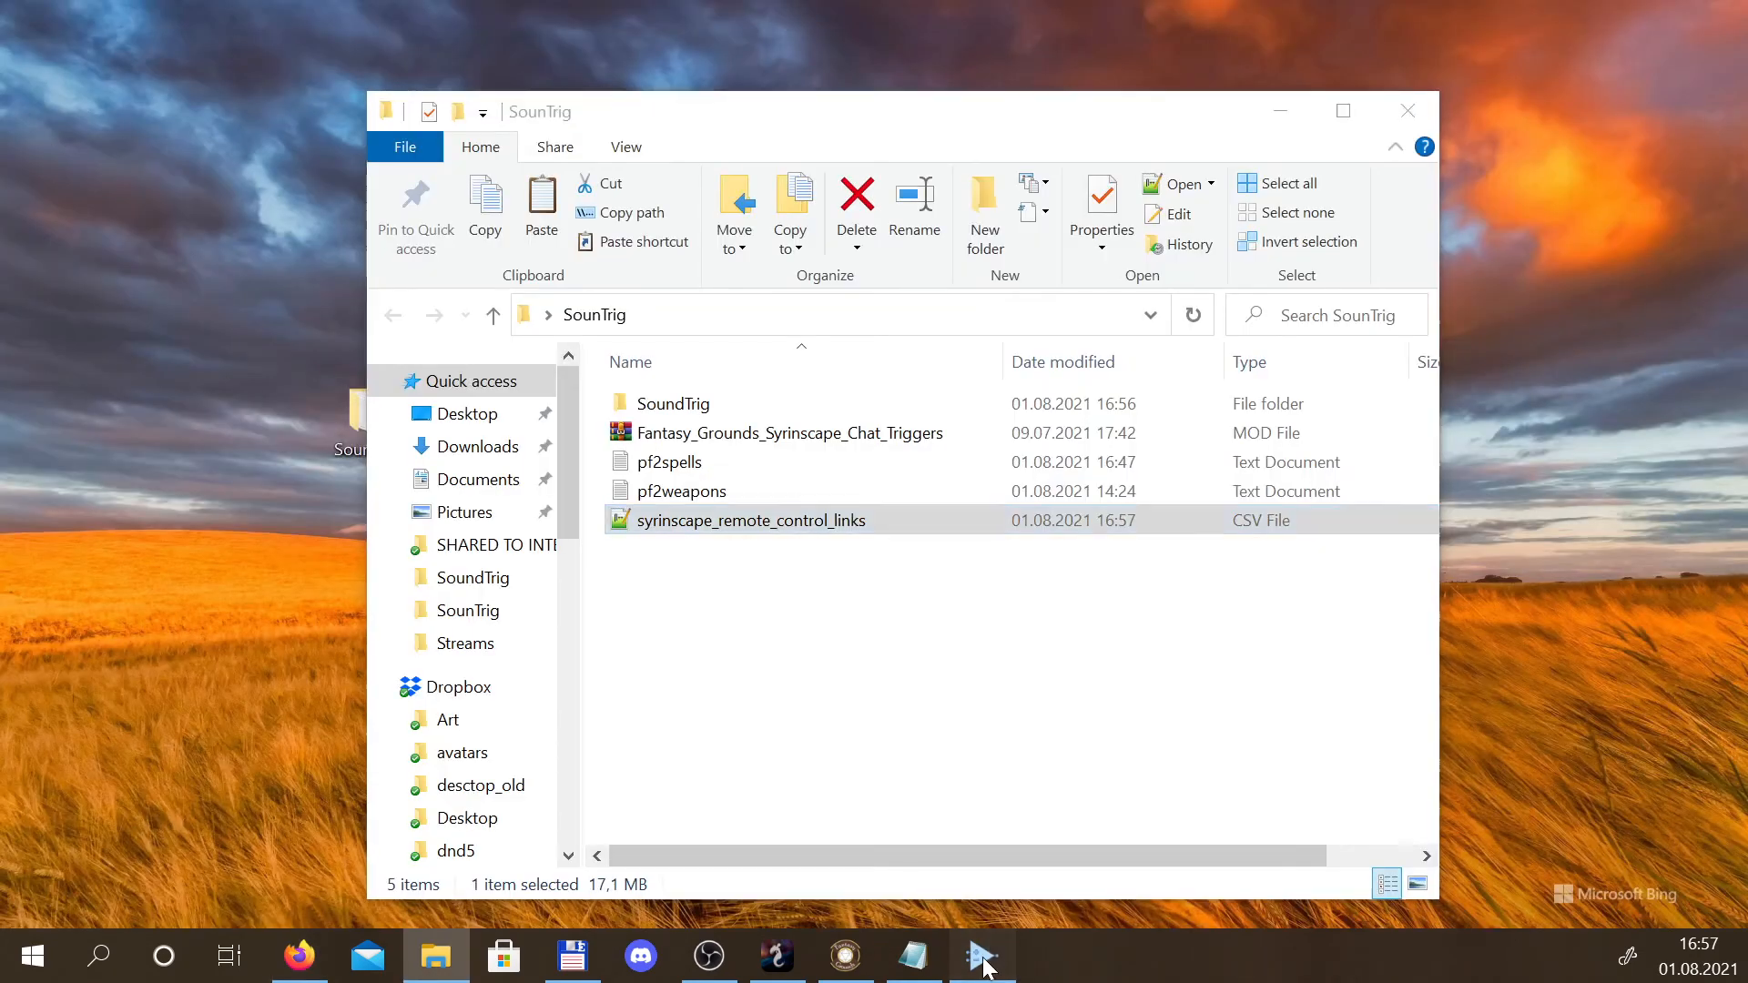
In SoundTrig, convert syrinscape_remote_control_links.csv to a module saved as Fantasy_Grounds_Syrinscape_Sound_Links.mod, and close the program
click(980, 956)
click(34, 47)
click(66, 48)
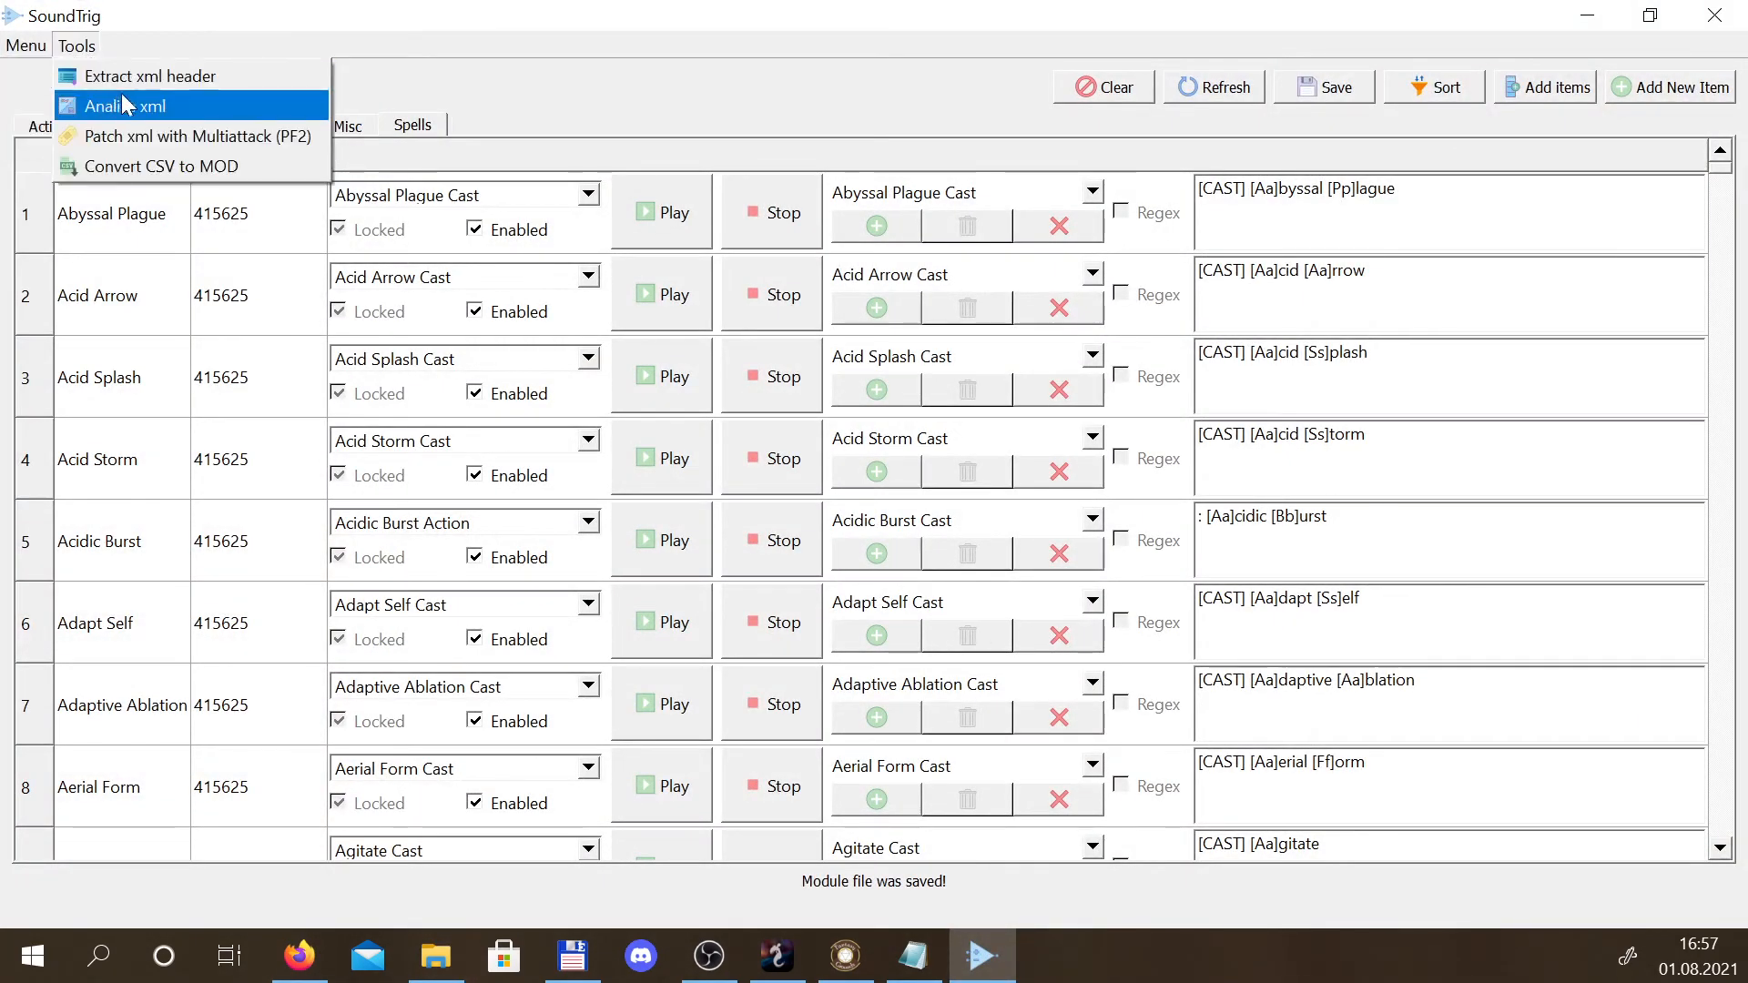
click(157, 170)
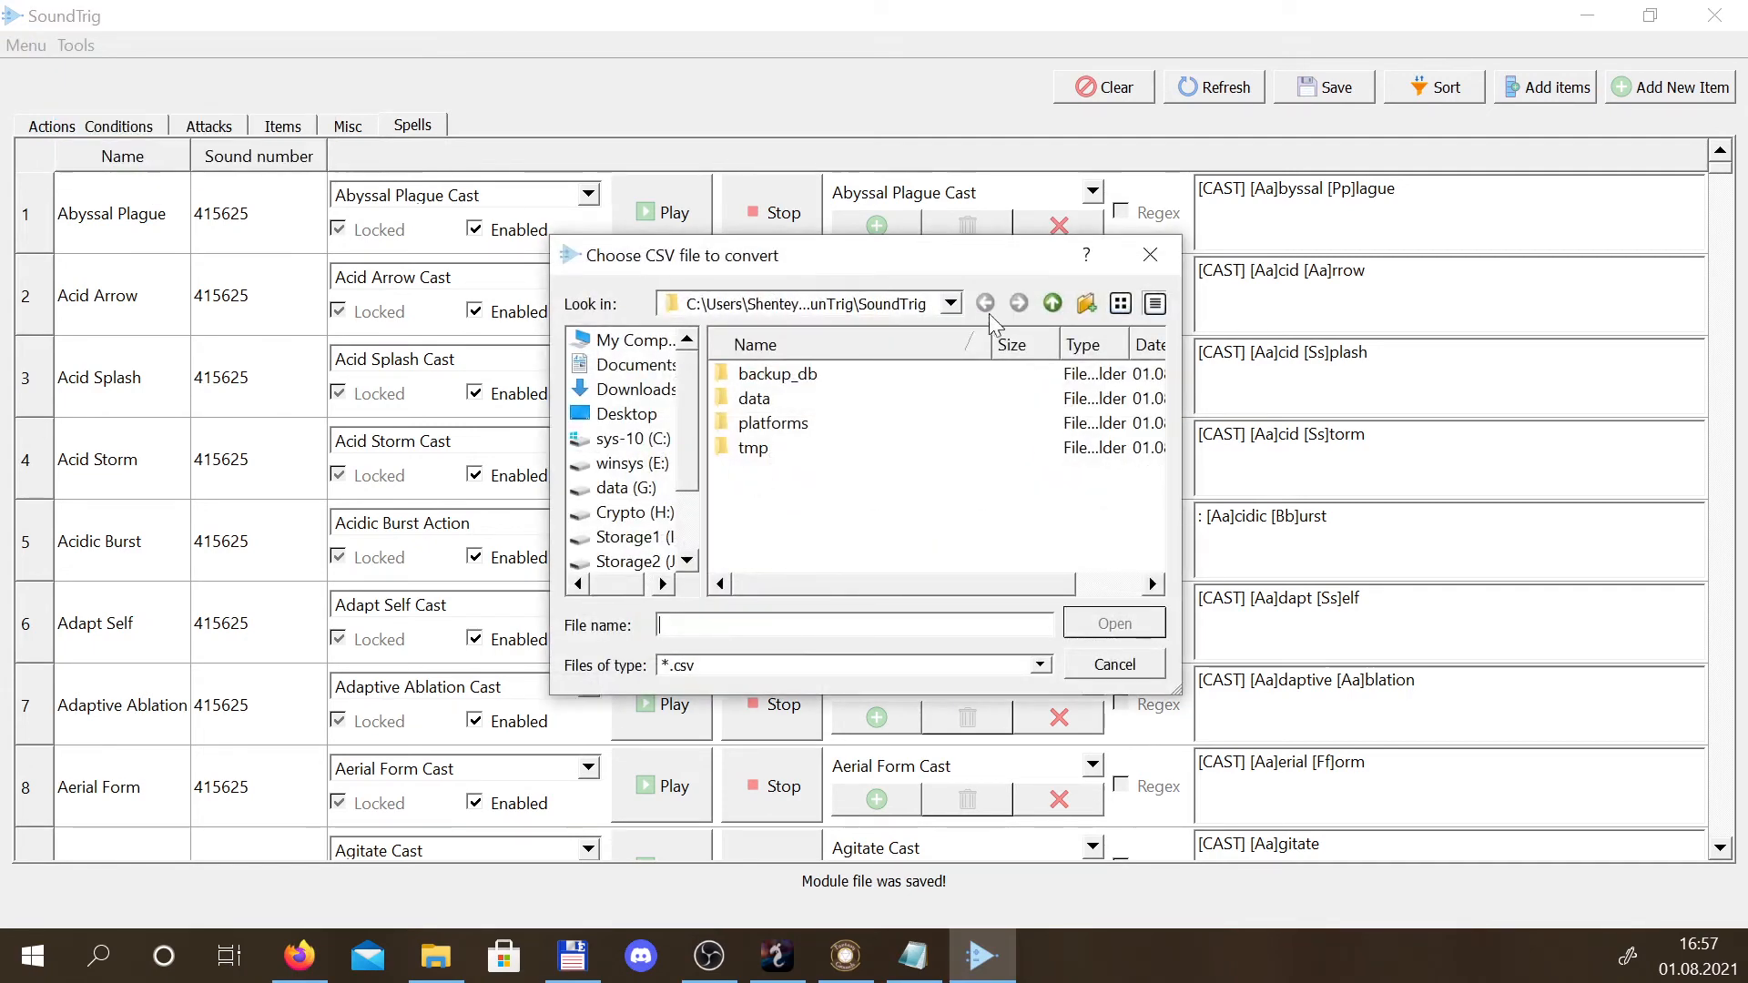
click(1052, 303)
click(815, 398)
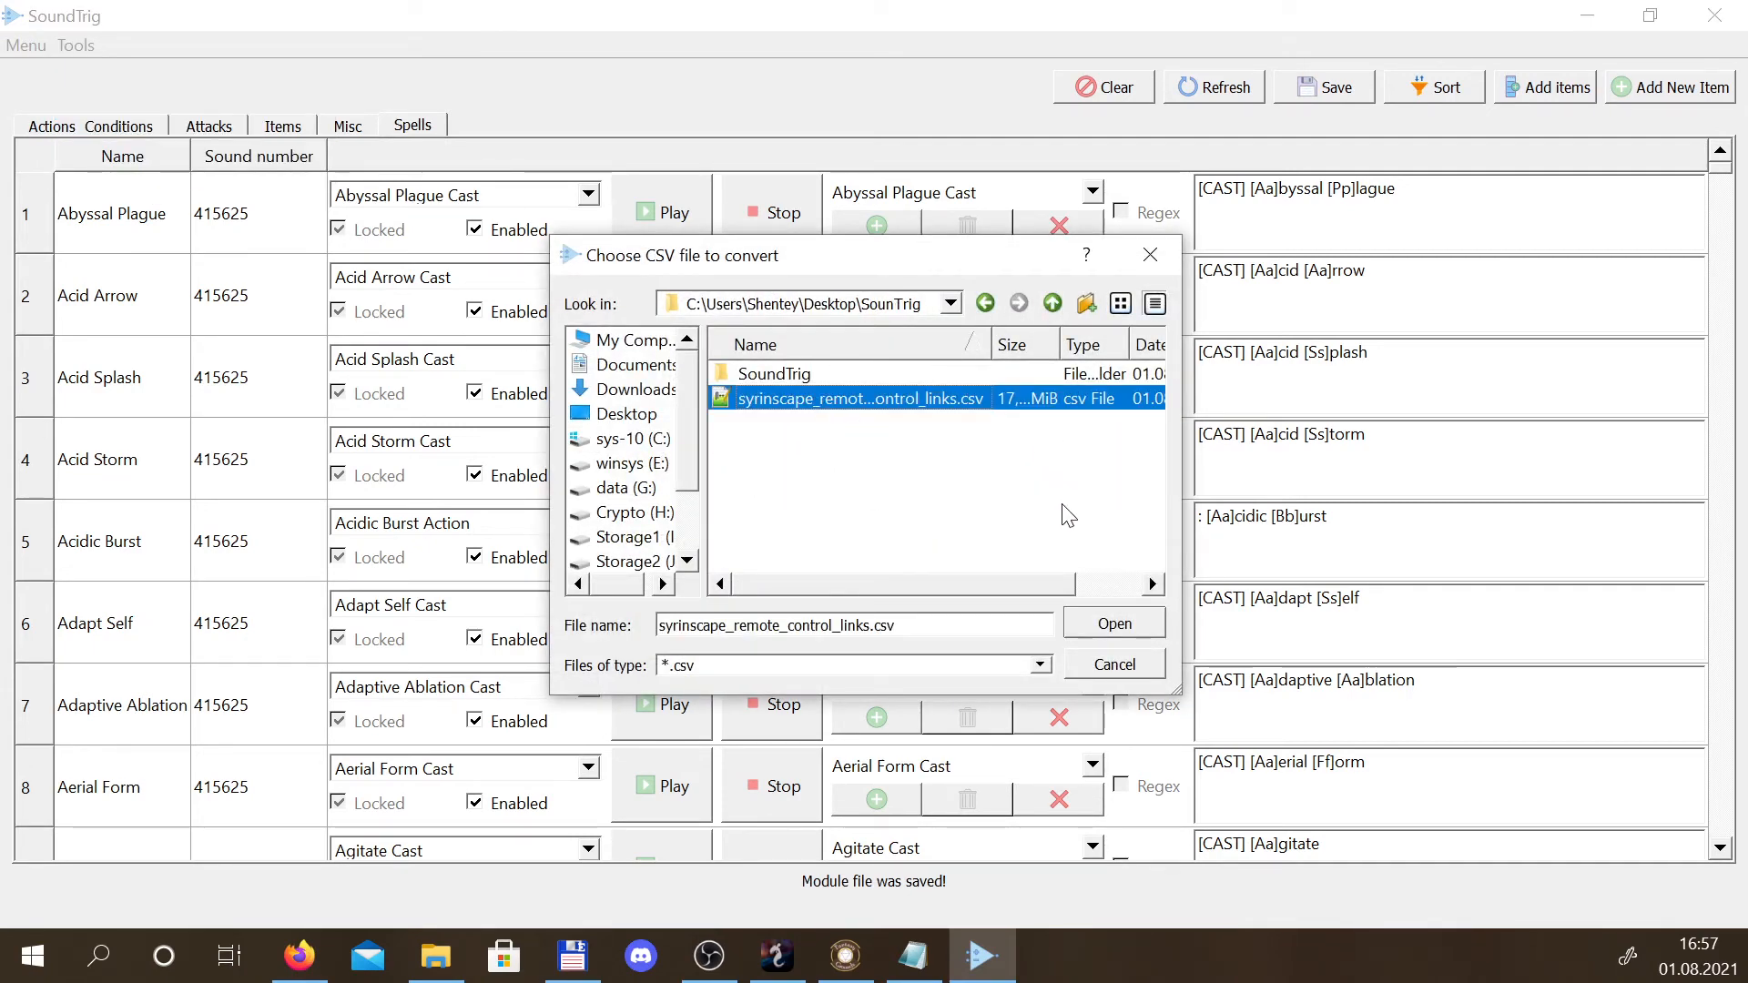
click(1113, 624)
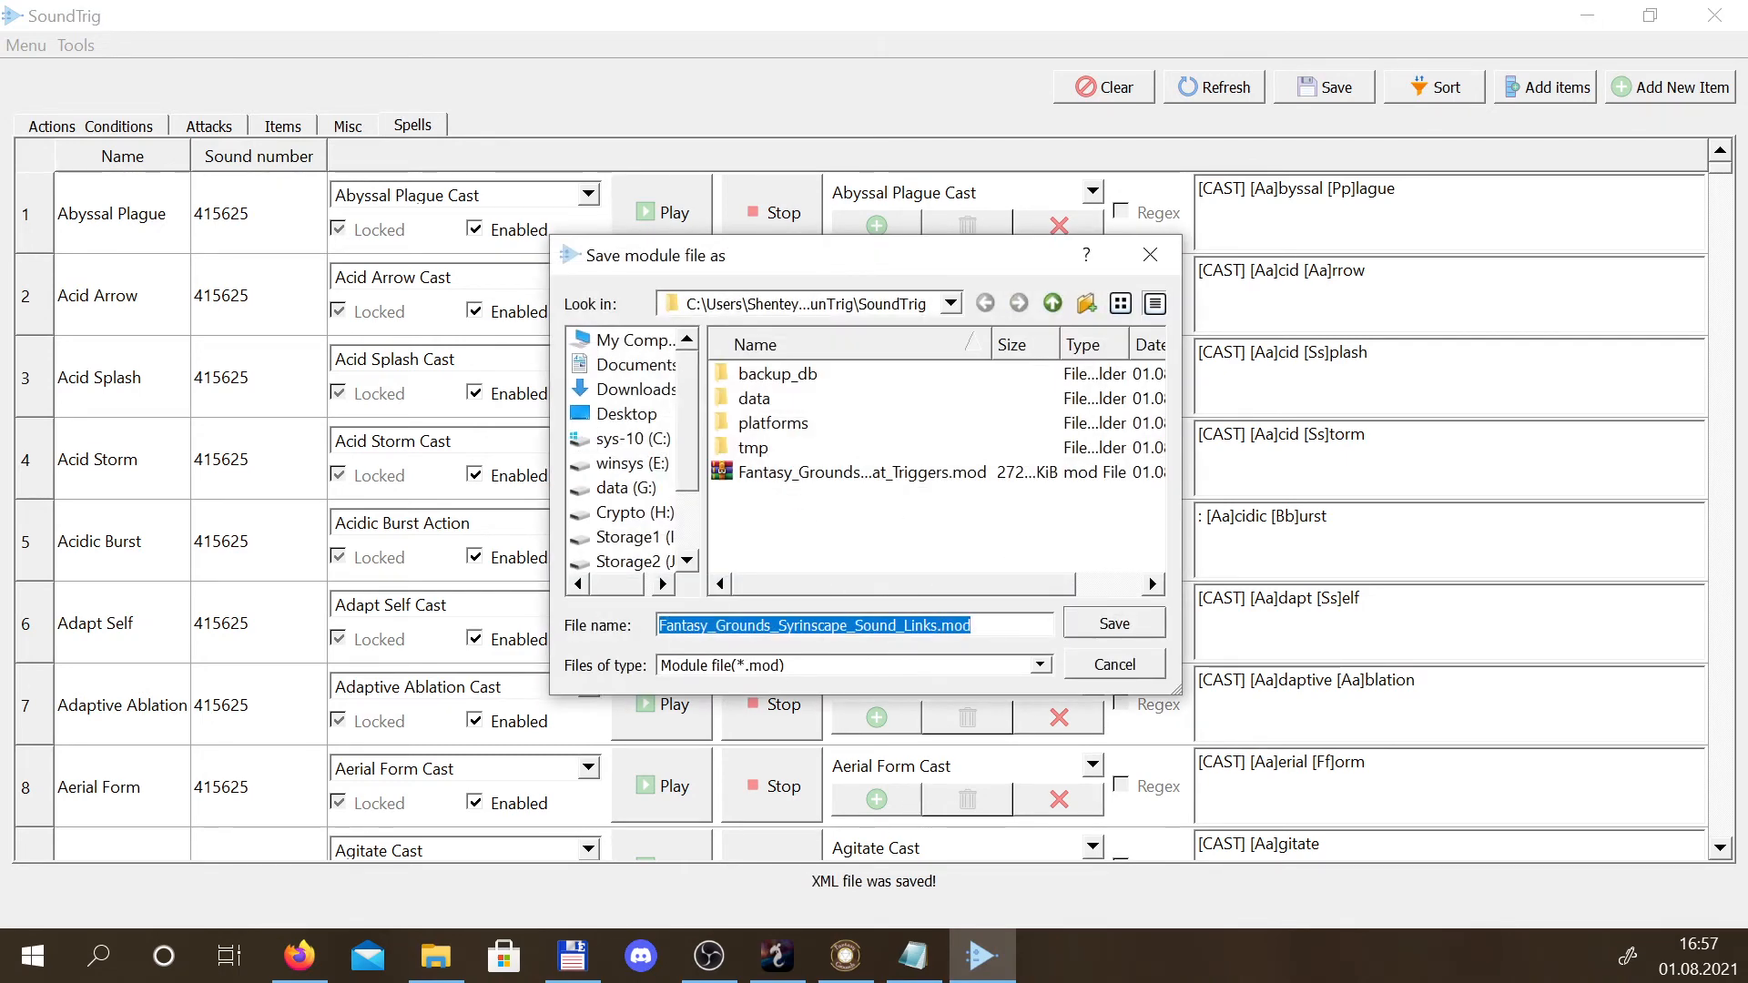
click(1125, 628)
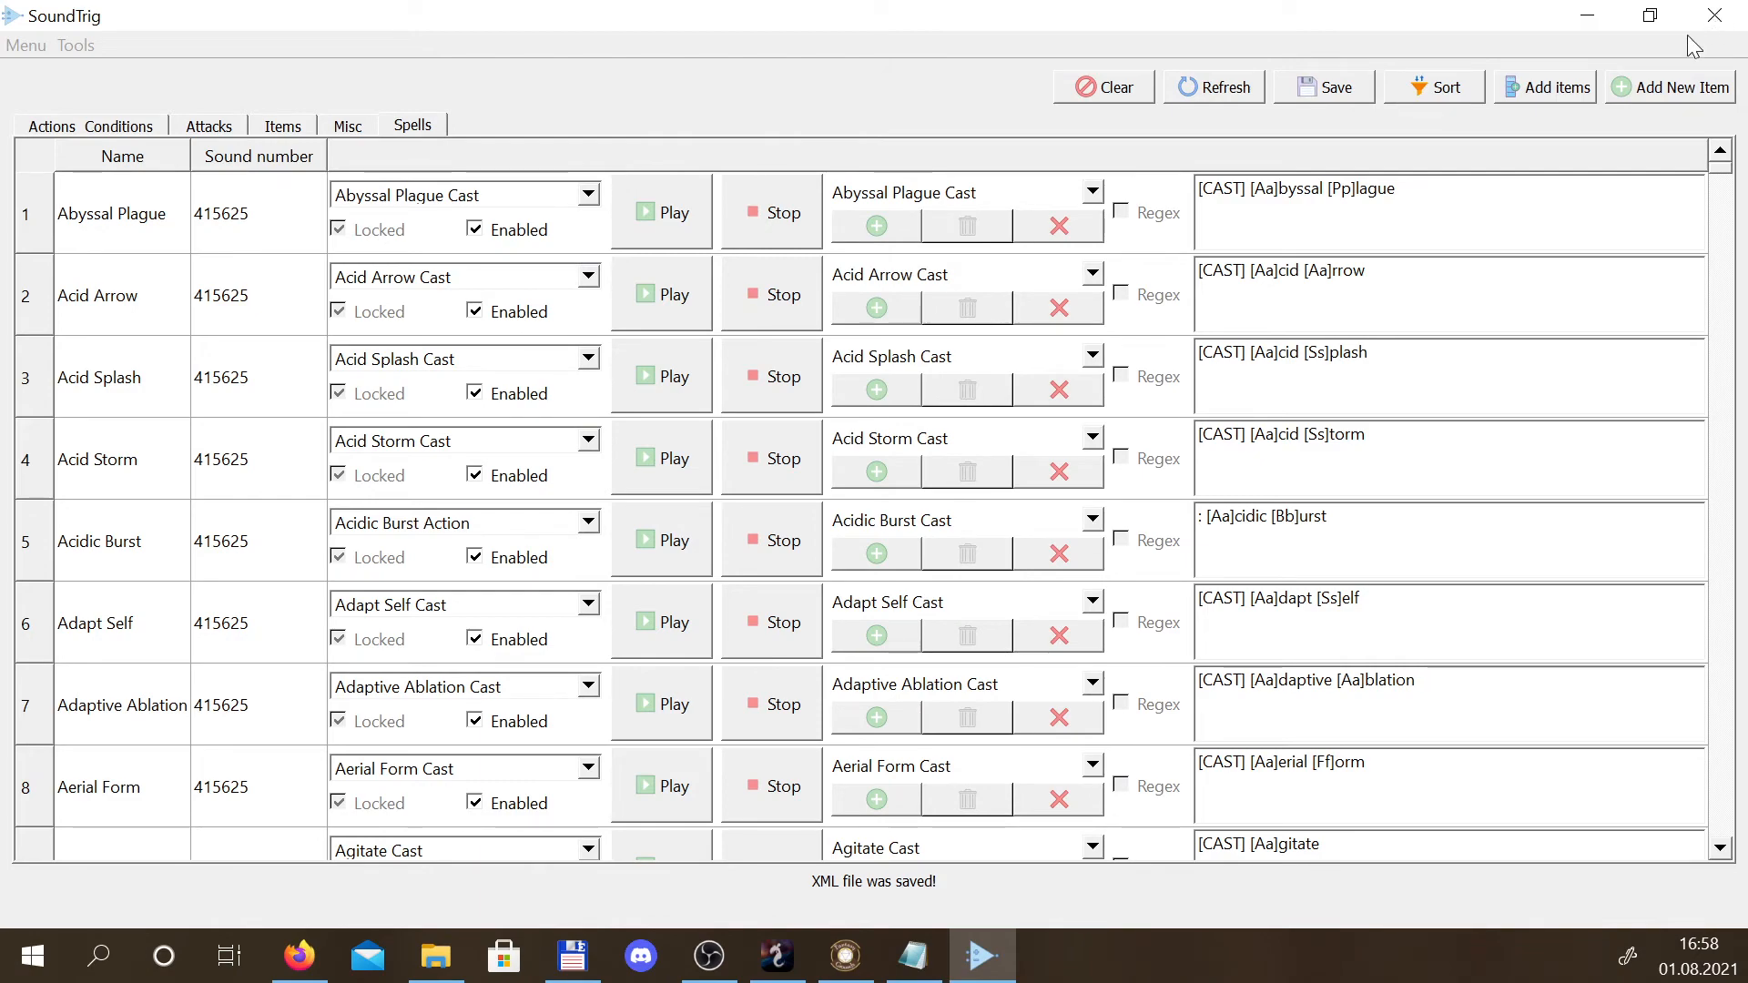
click(1715, 15)
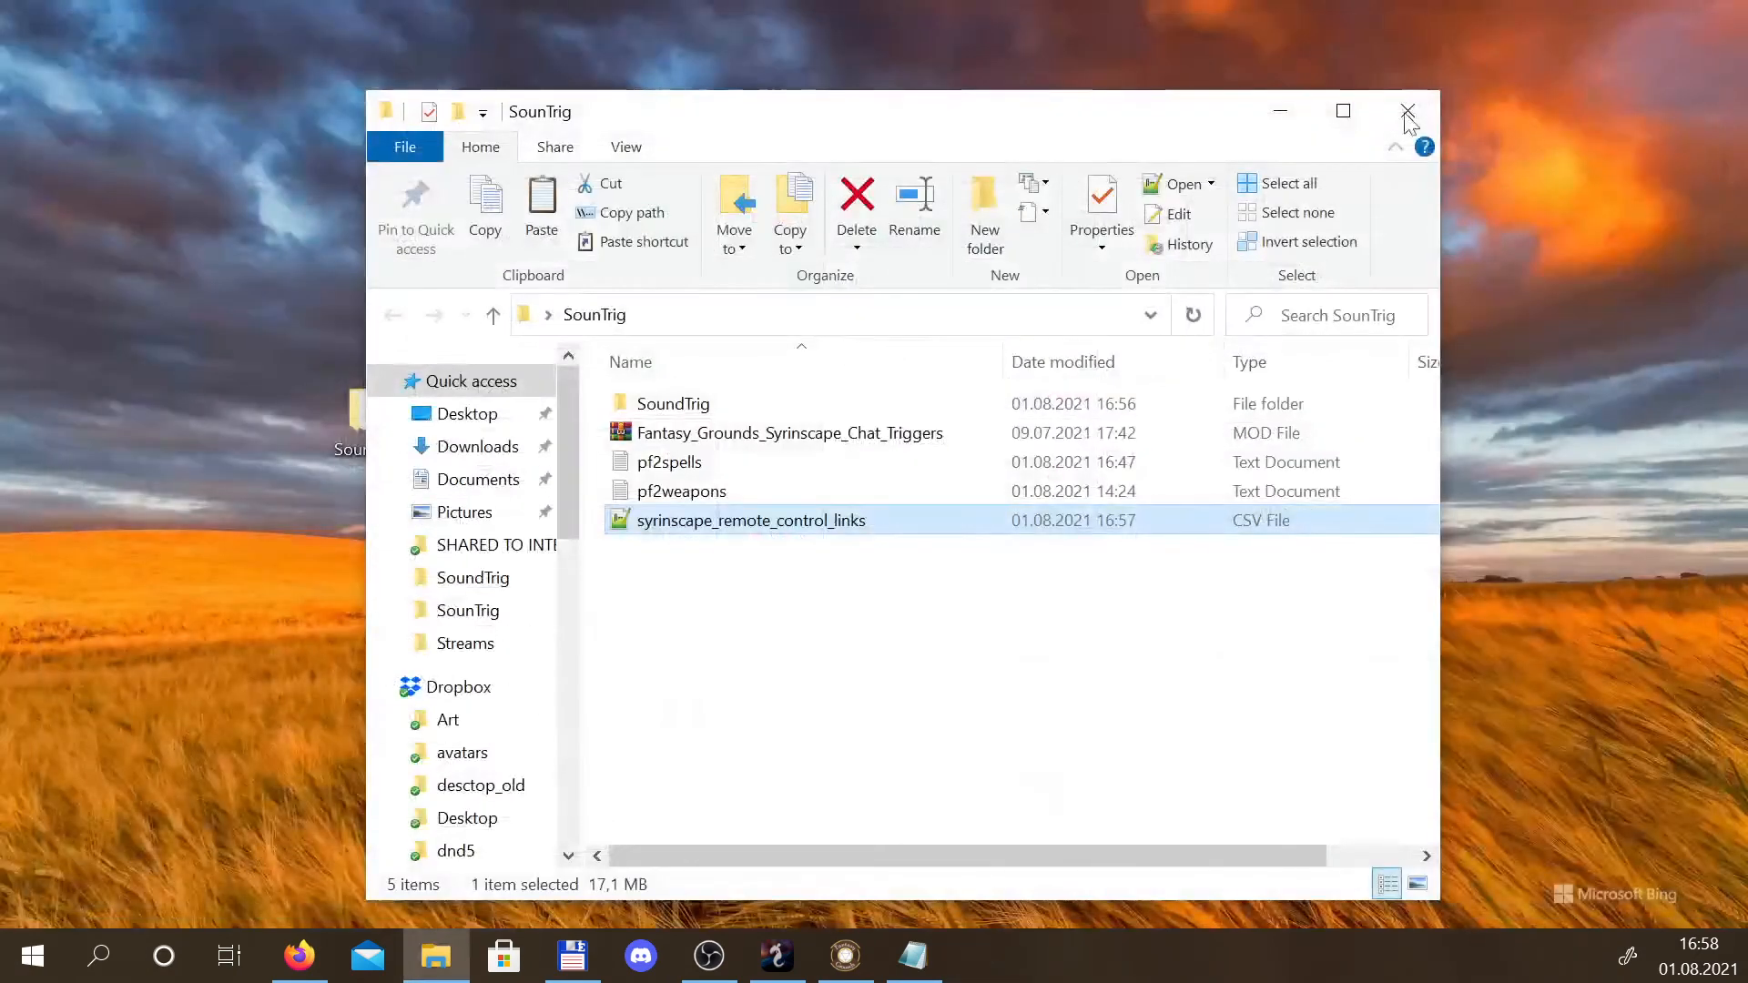
Close the running Fantasy Grounds session and open the SoundTrig subfolder in File Explorer
click(844, 955)
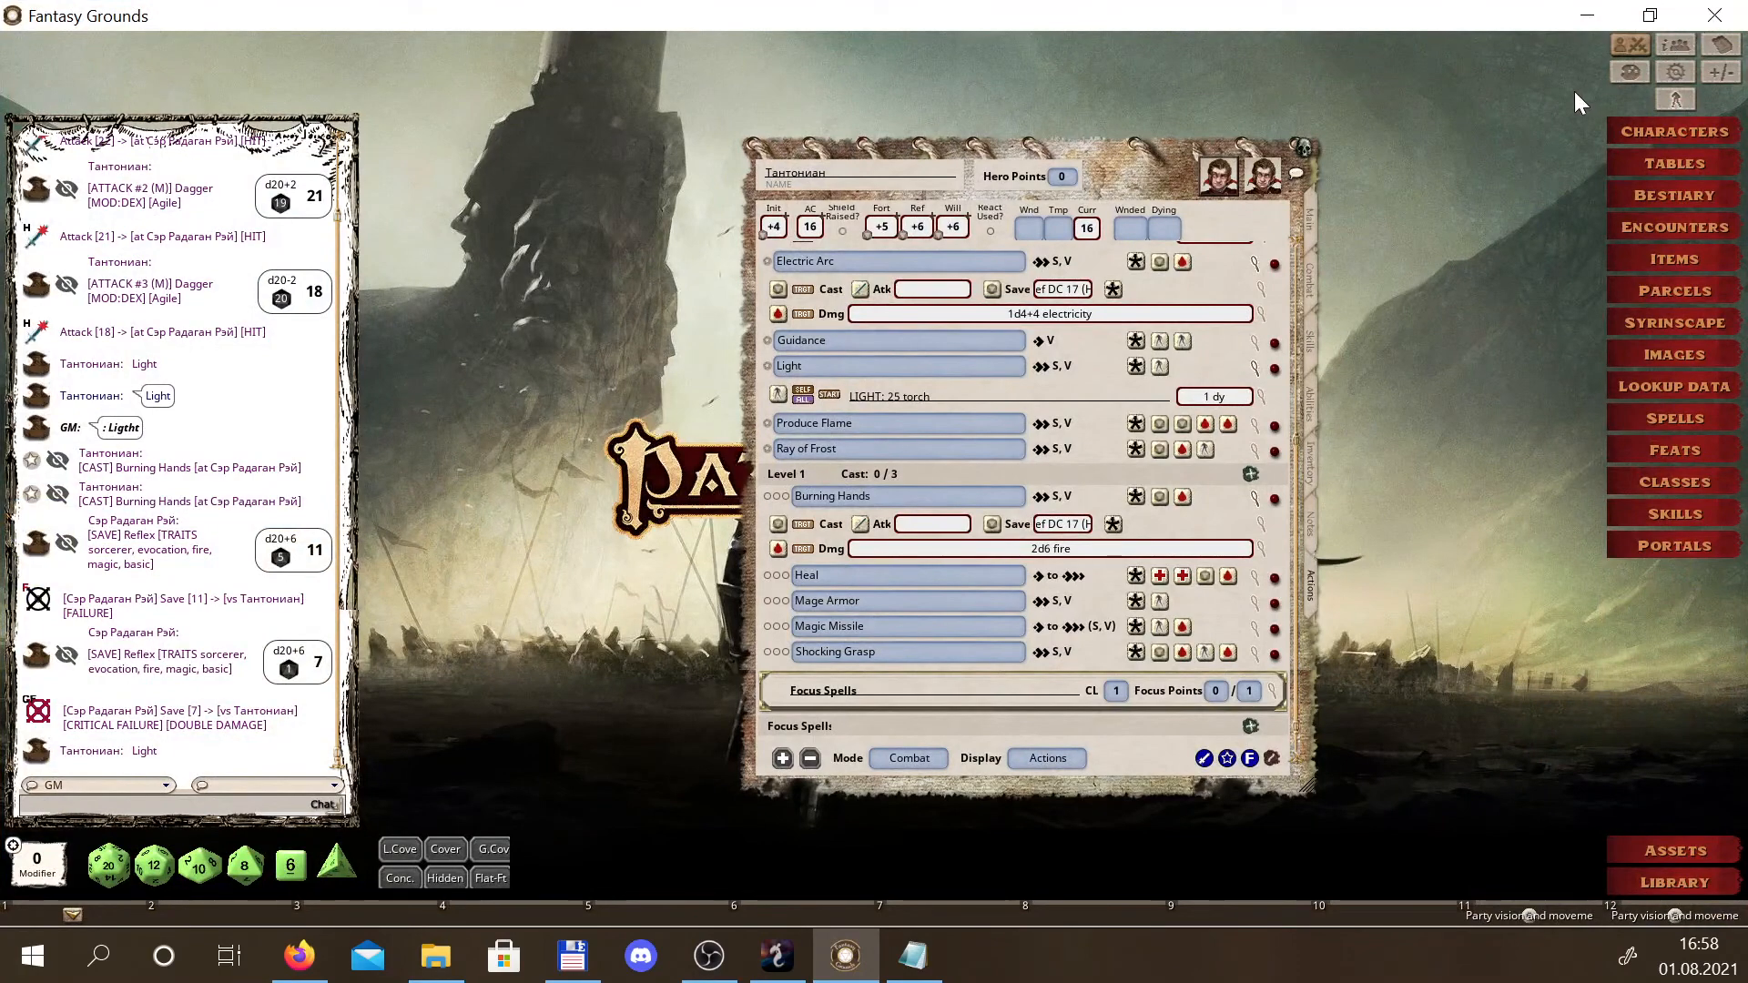
click(1714, 18)
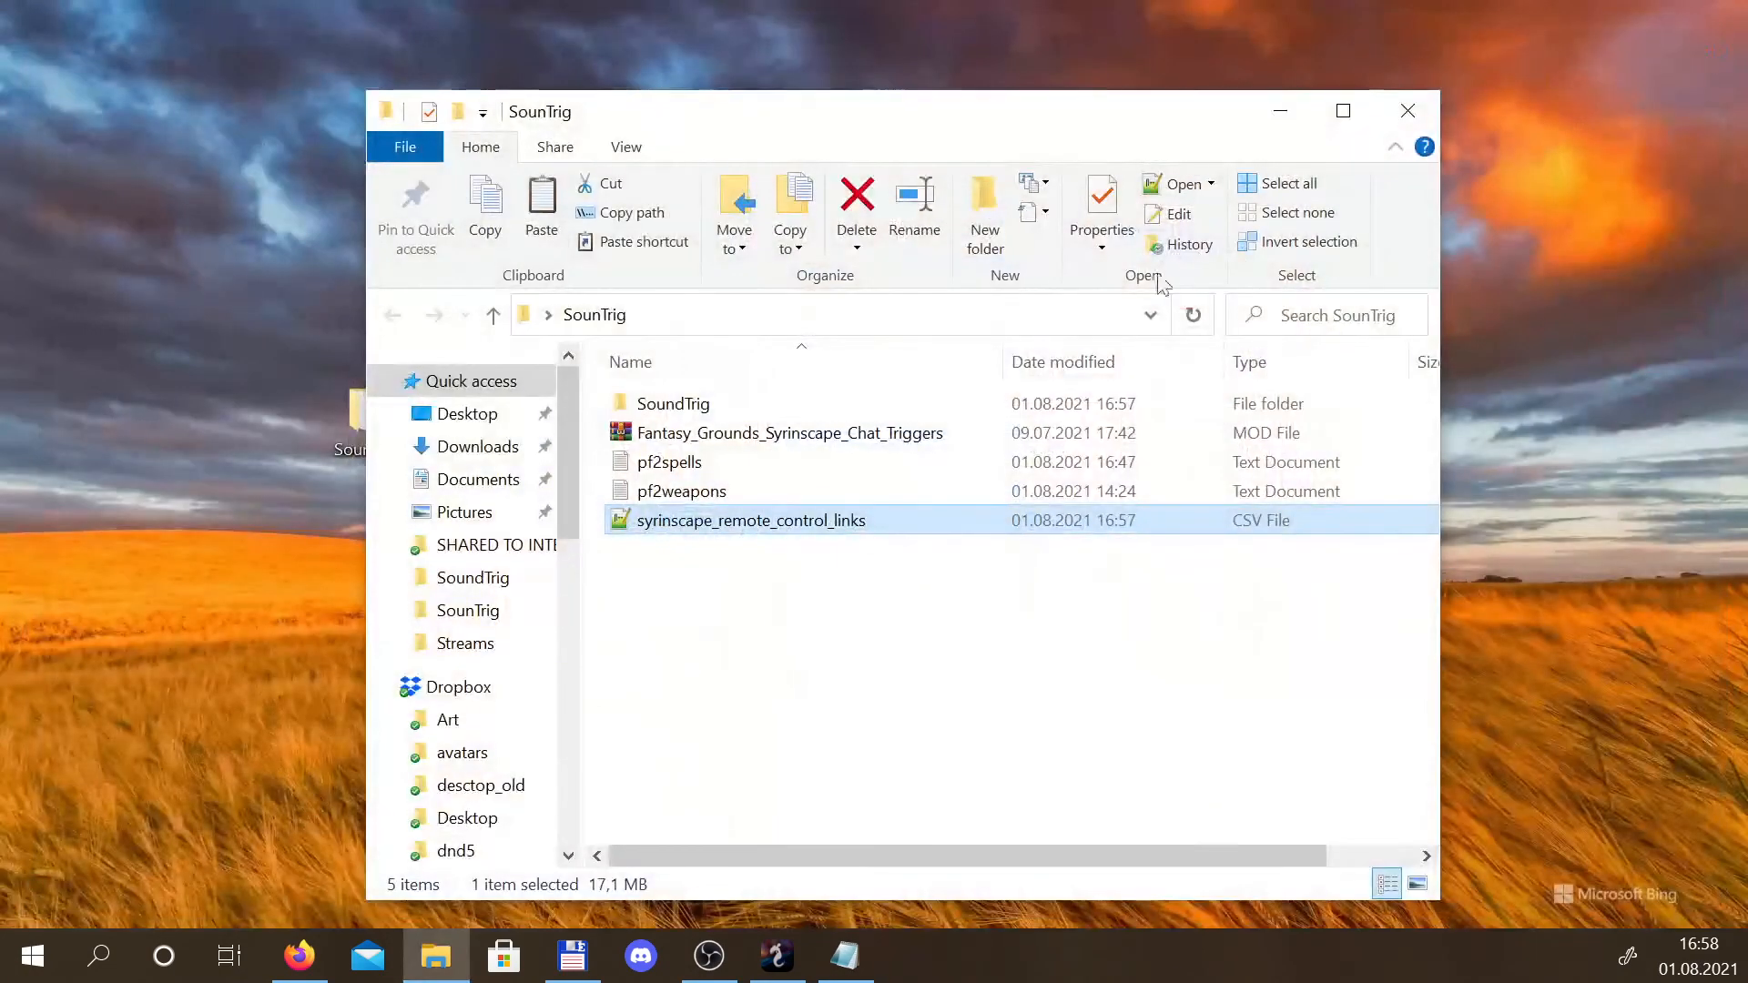
double_click(682, 405)
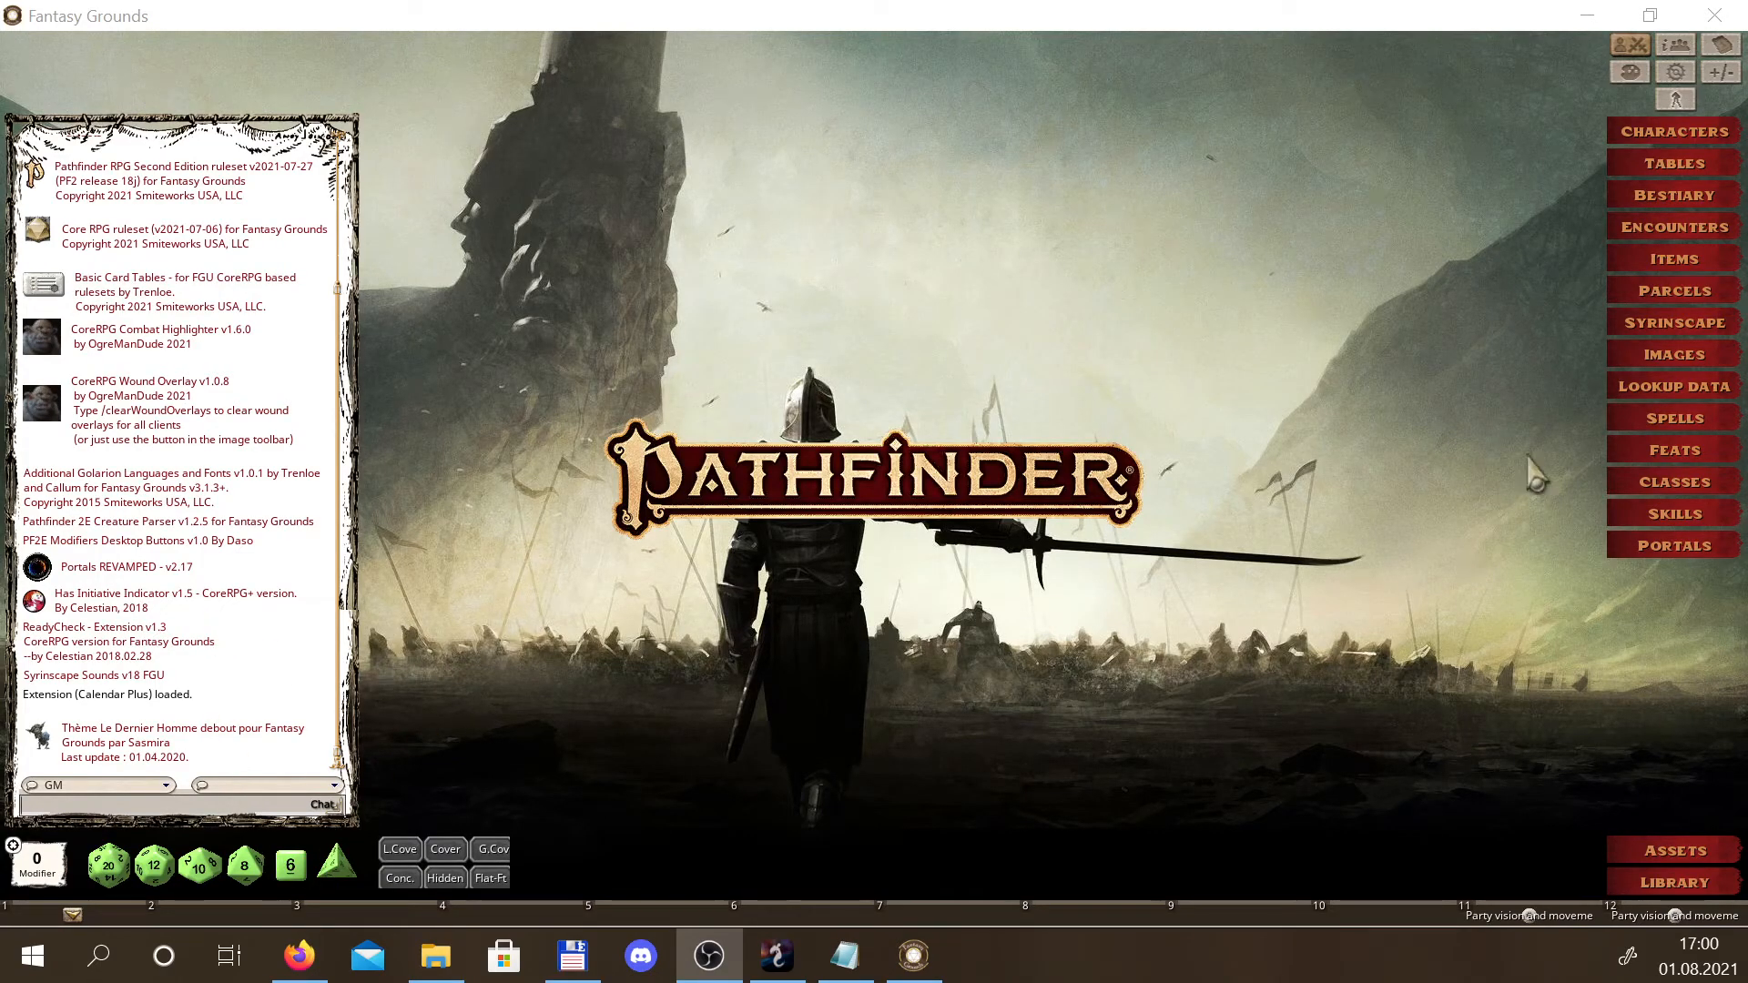
In Fantasy Grounds, check the load status of the Syrinscape Chat Triggers and Syrinscape Soundlinks modules in the library, and close the module list
click(1638, 882)
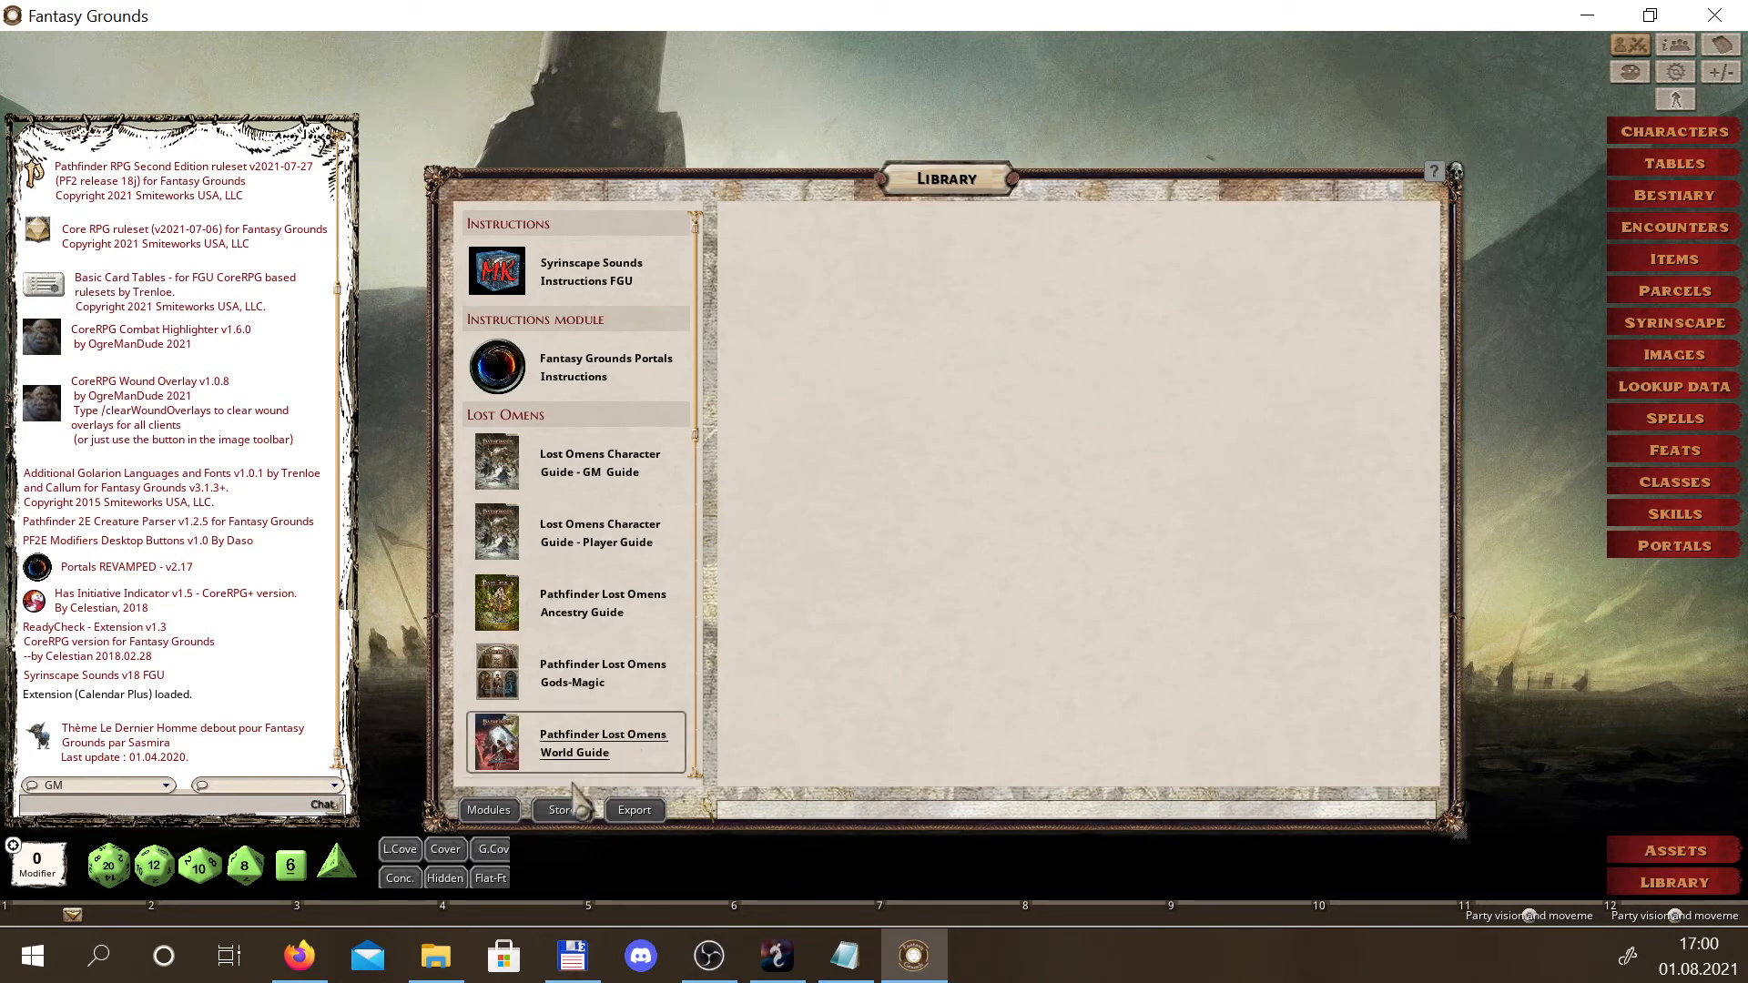
click(488, 809)
scroll(1188, 478, down, 3)
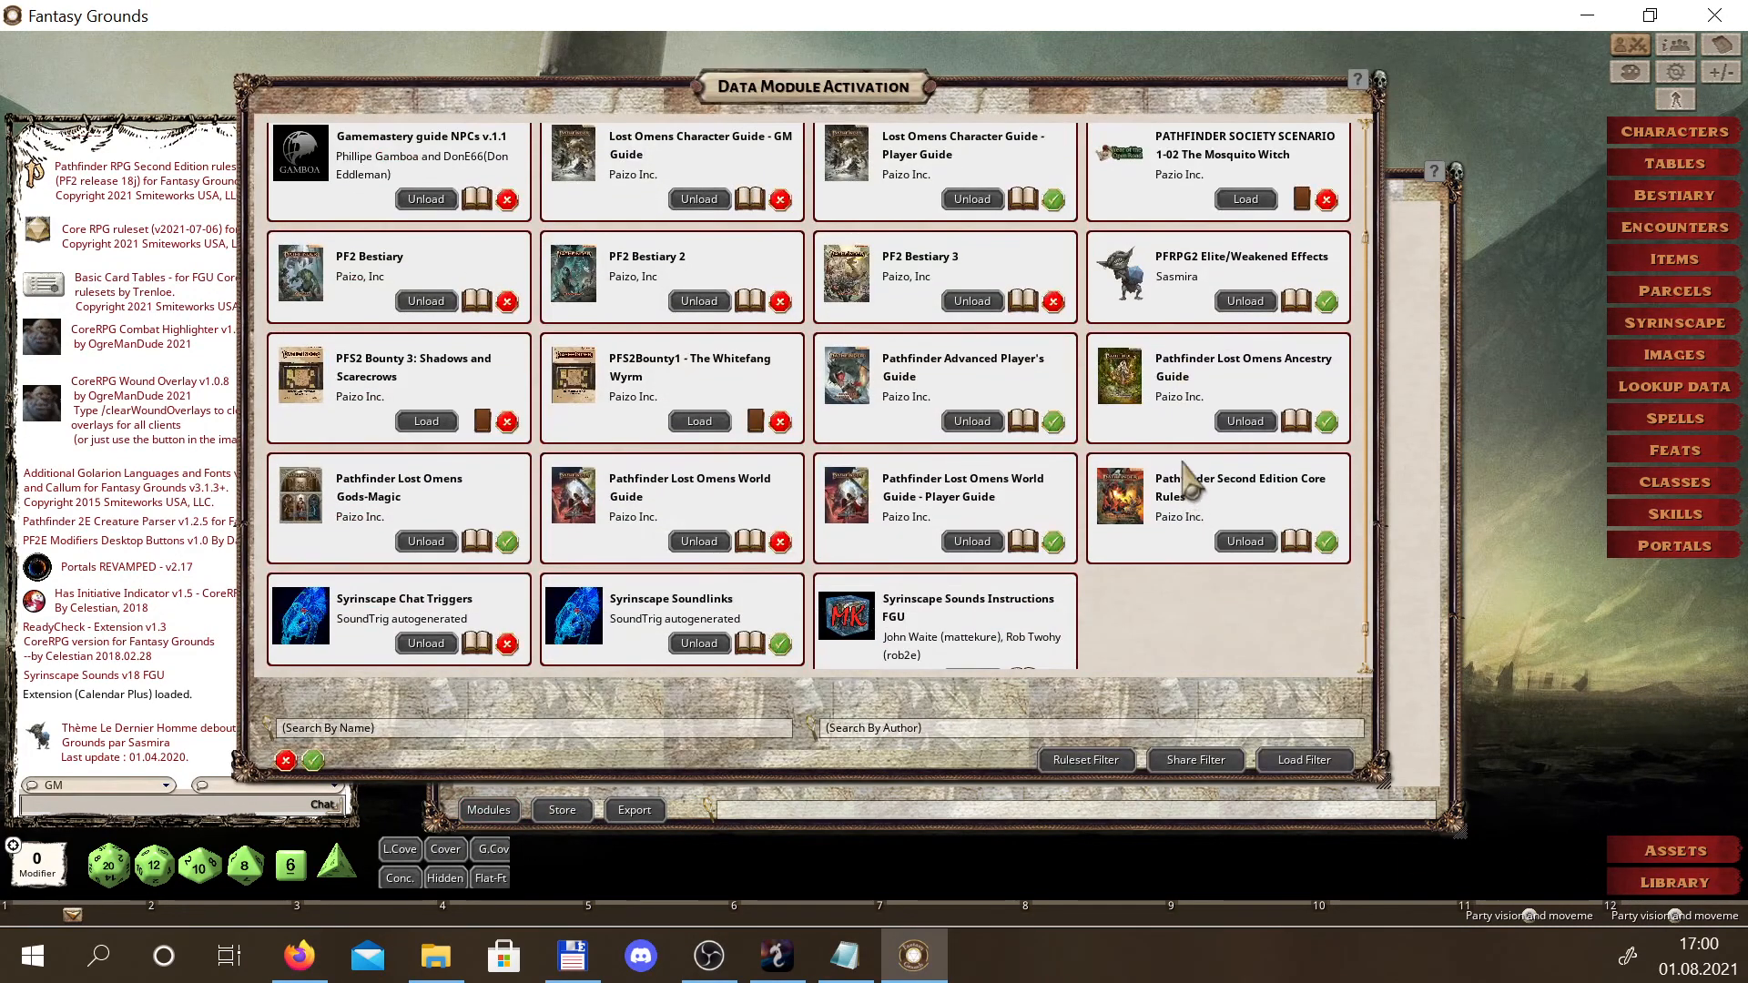
scroll(1188, 477, down, 1)
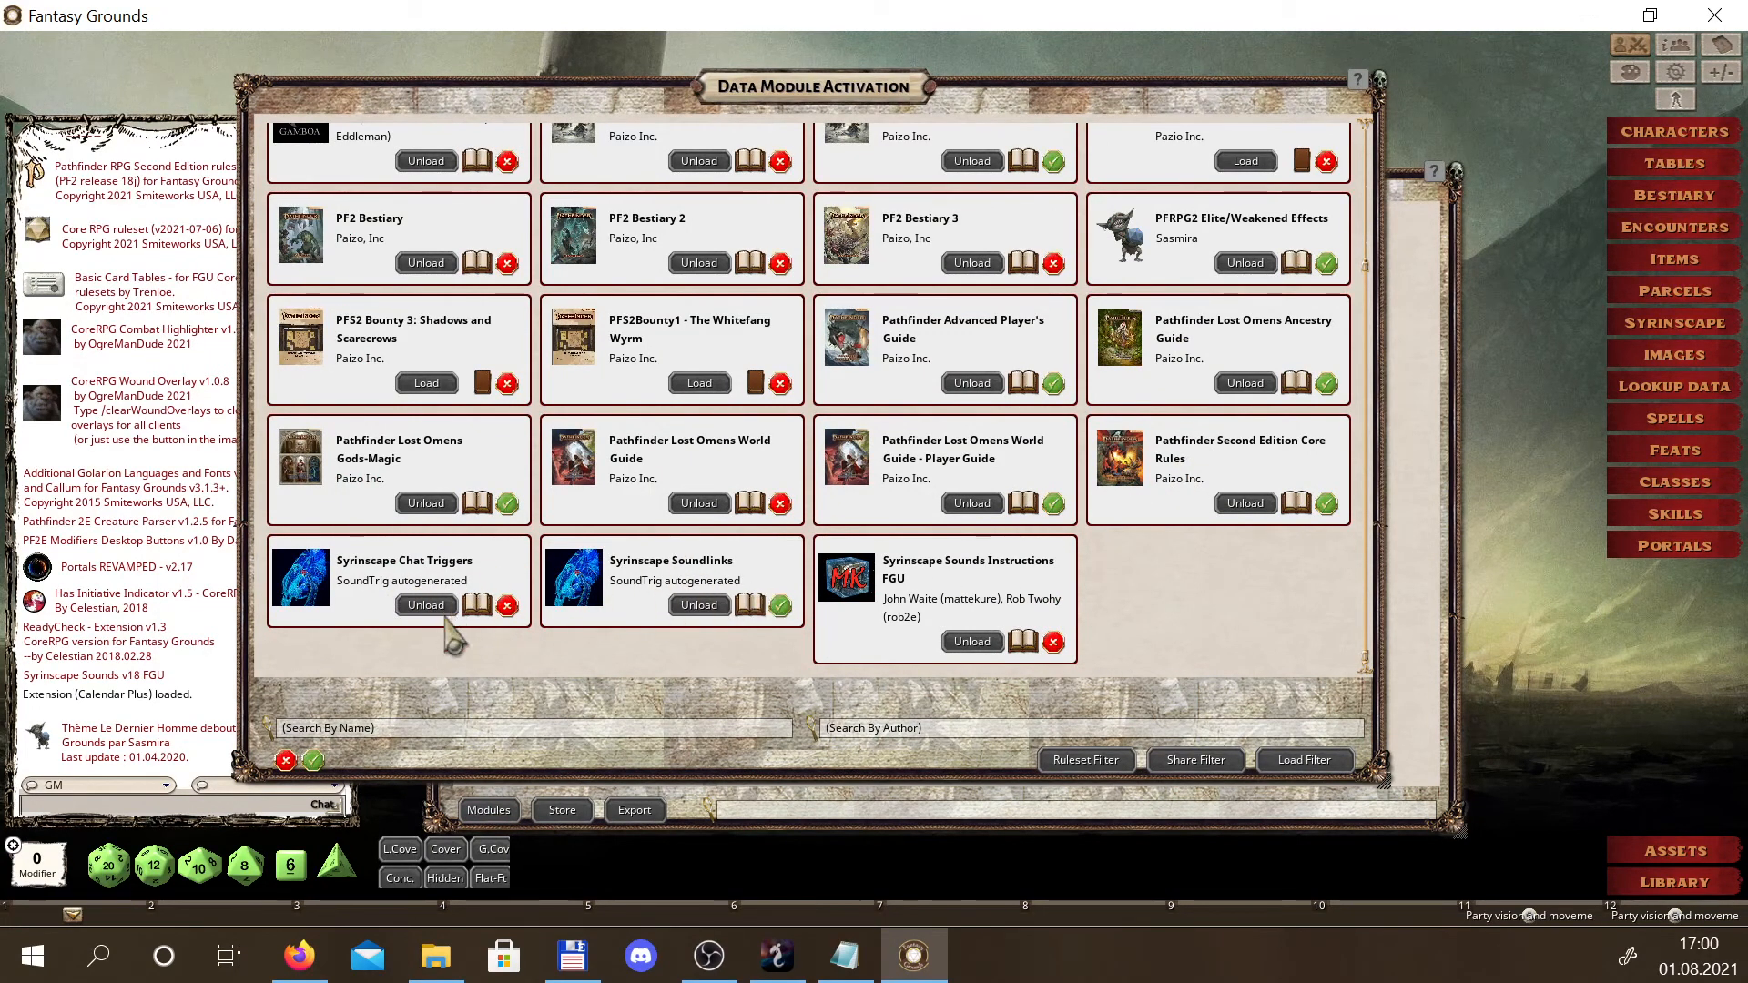
click(1374, 92)
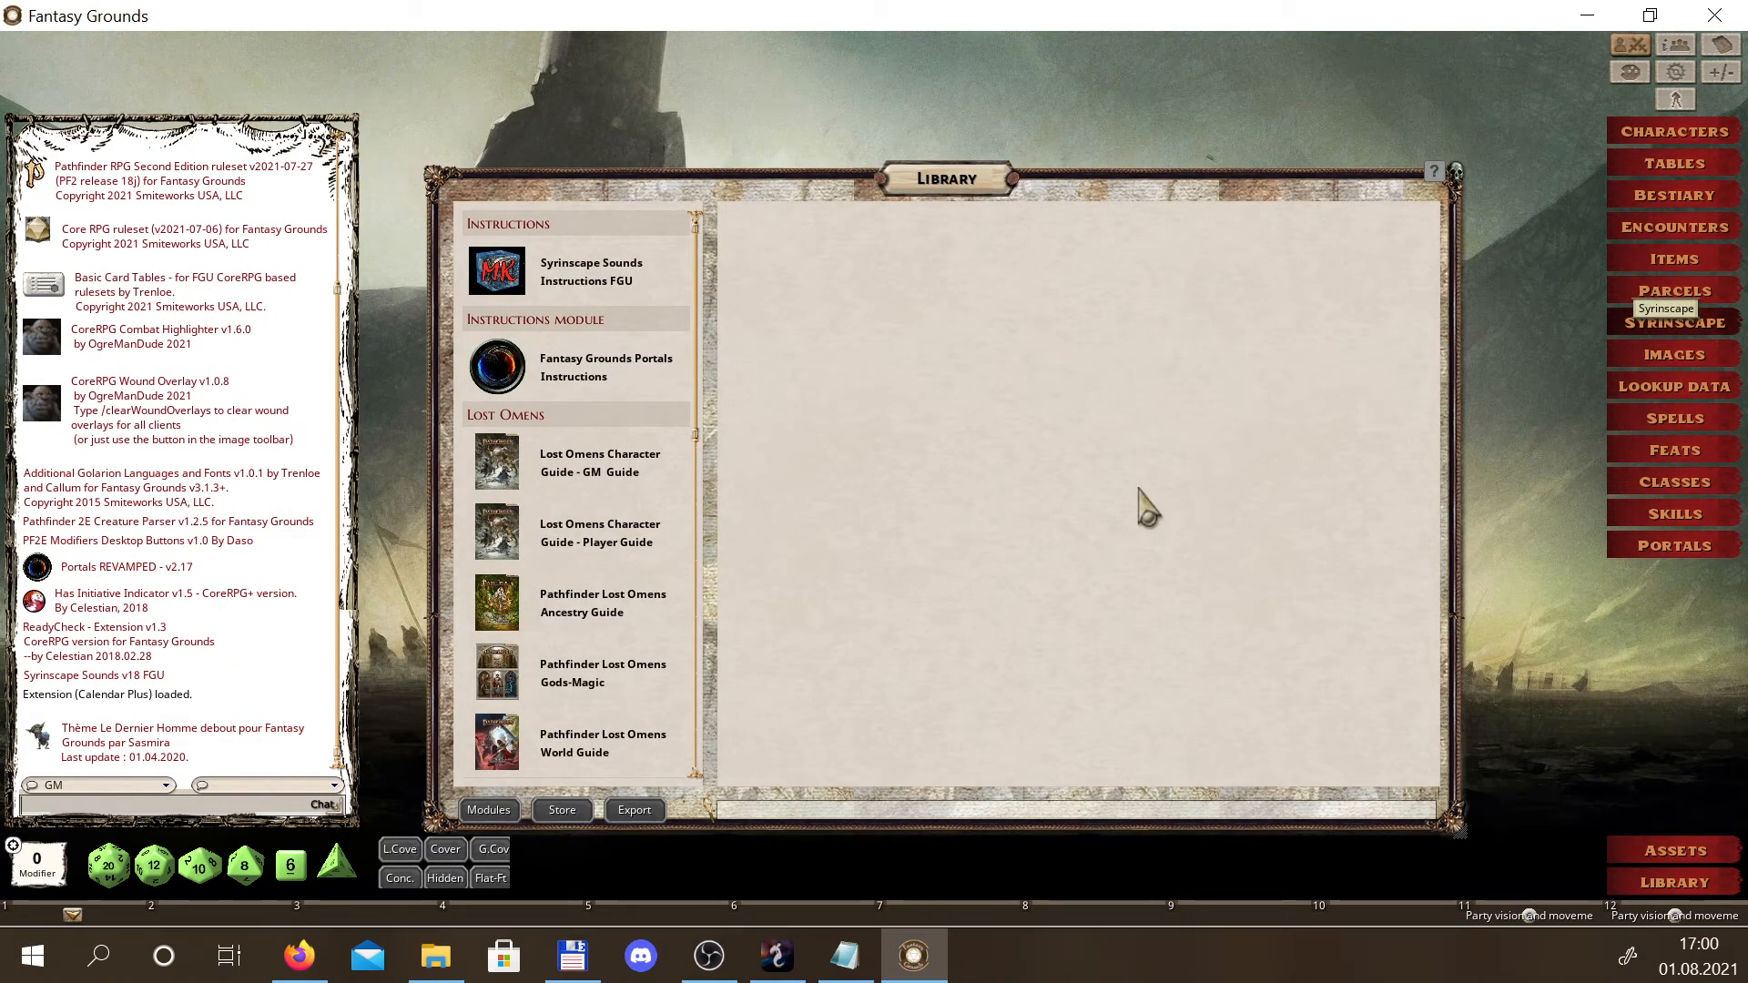
Open the Chat Triggers list from the Syrinscape sound list and place its window over the library
drag(1221, 501, 692, 360)
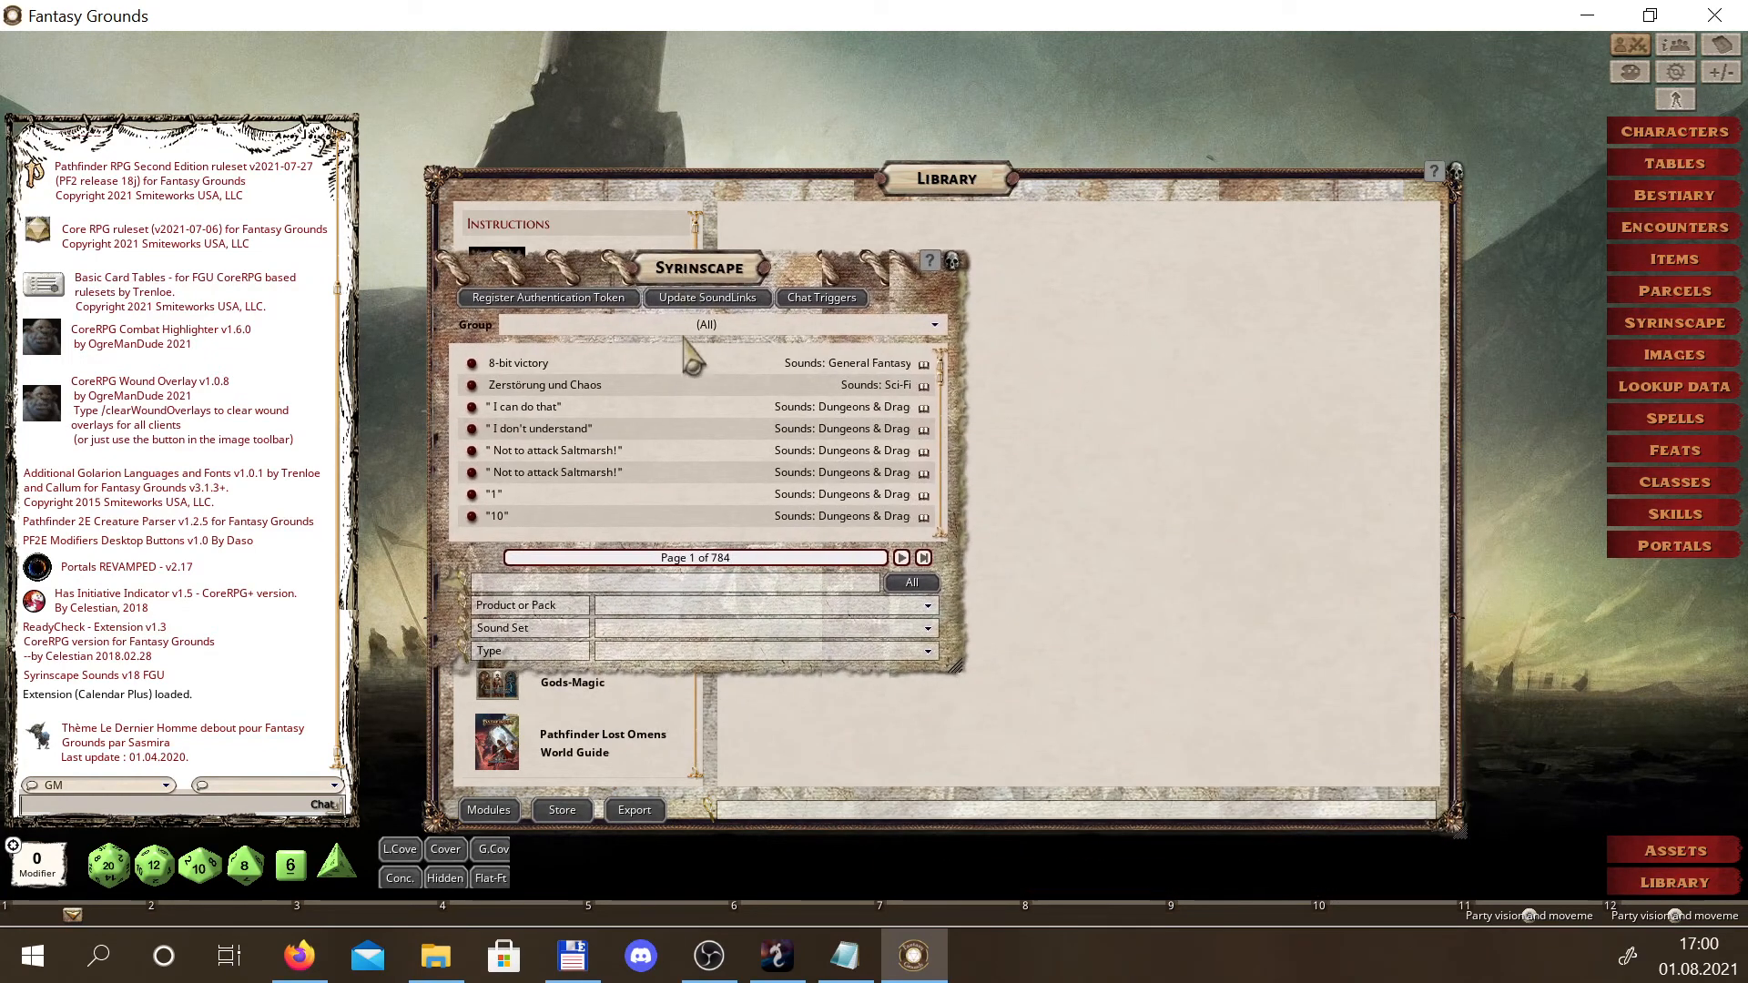
click(815, 305)
drag(951, 312, 654, 212)
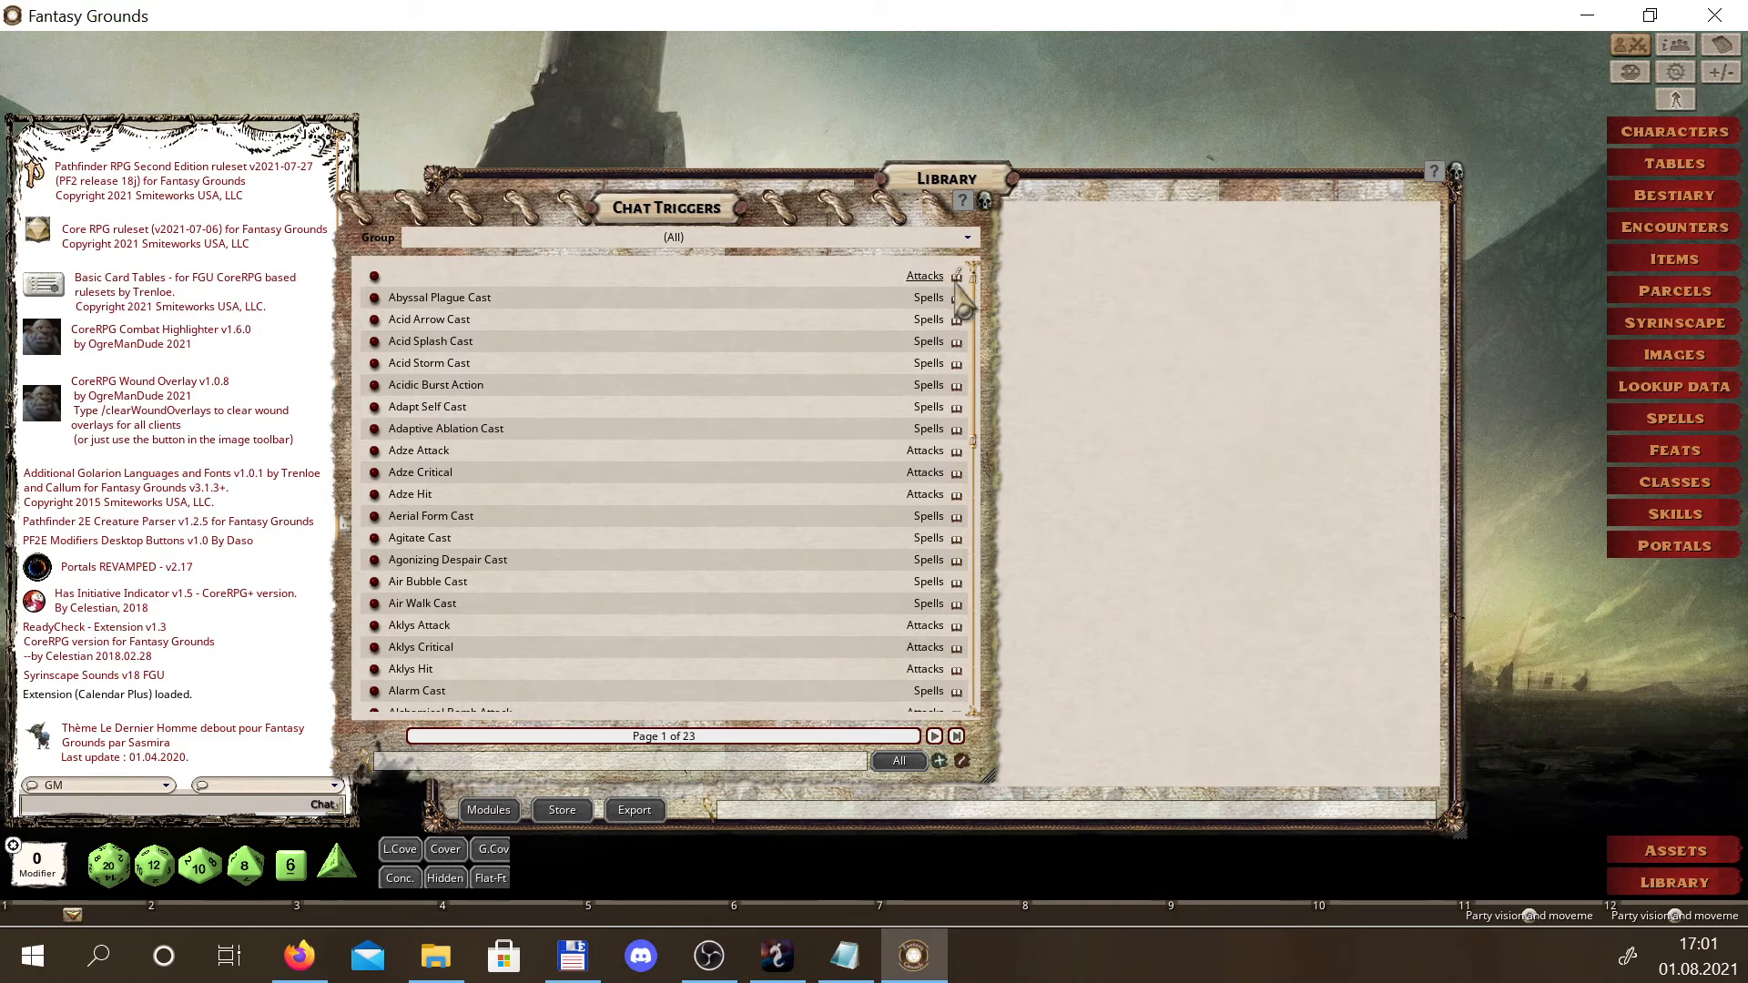
Inspect the unnamed Attacks chat trigger, try to remove it from the list, and recheck its record
click(375, 275)
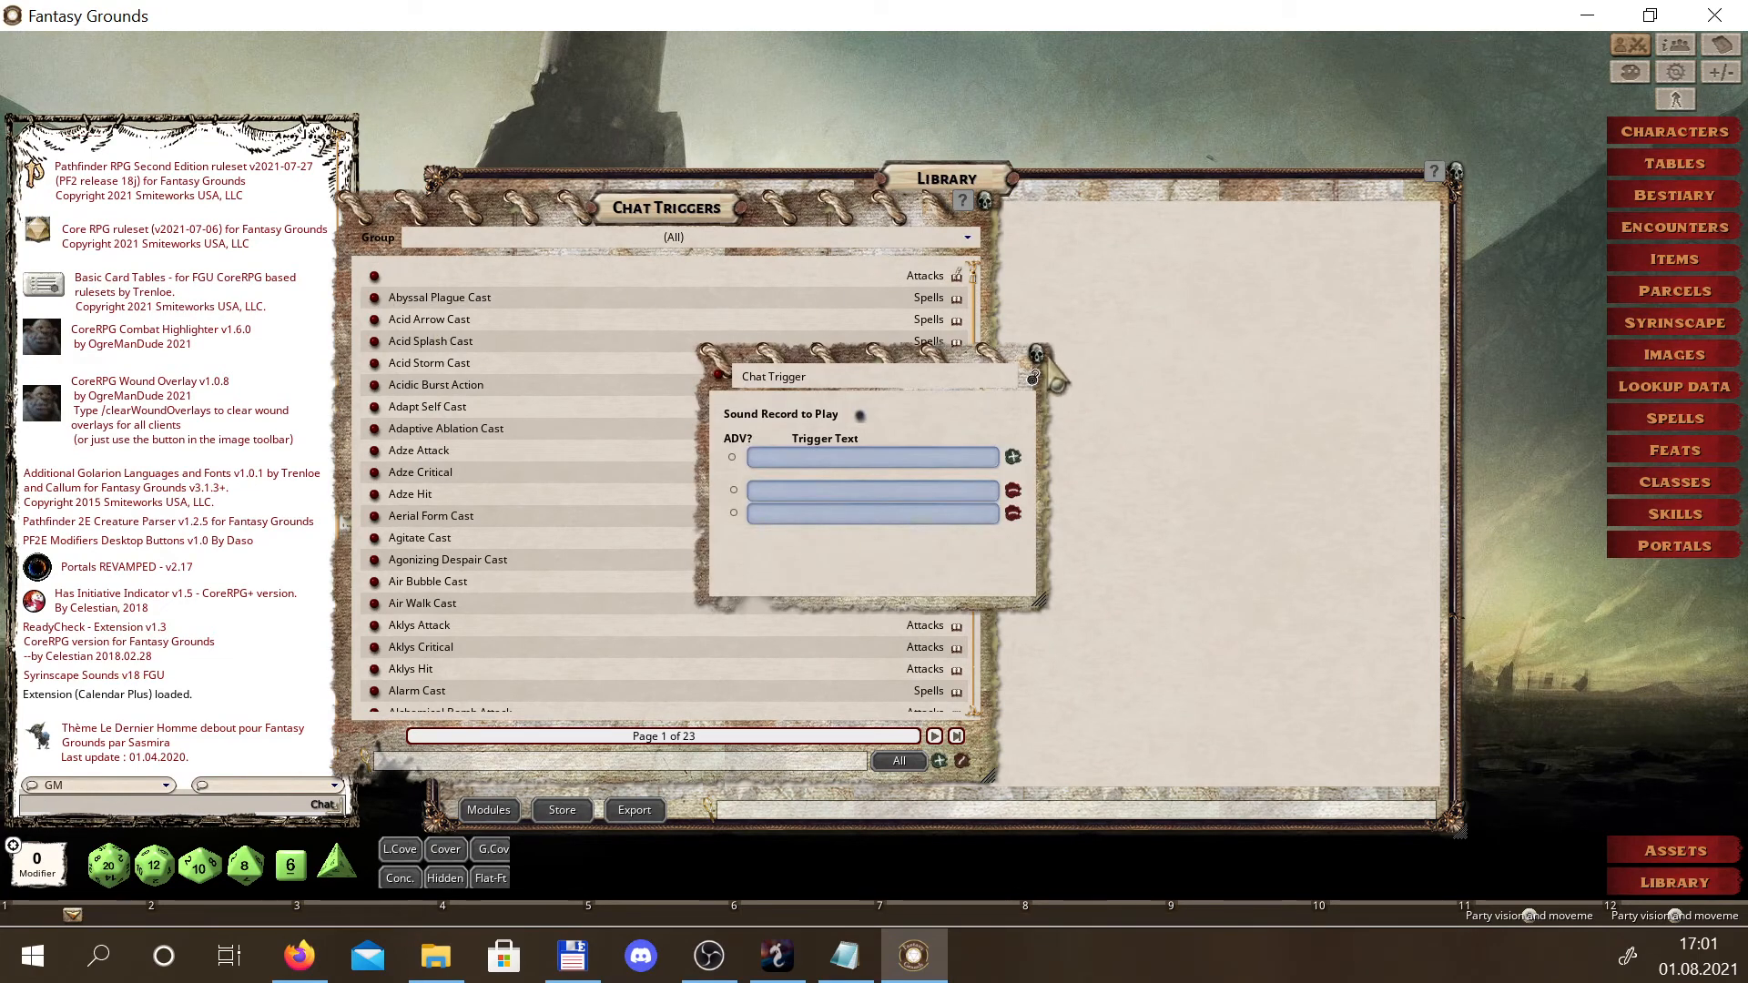
click(1037, 353)
click(857, 274)
click(1024, 350)
right_click(808, 271)
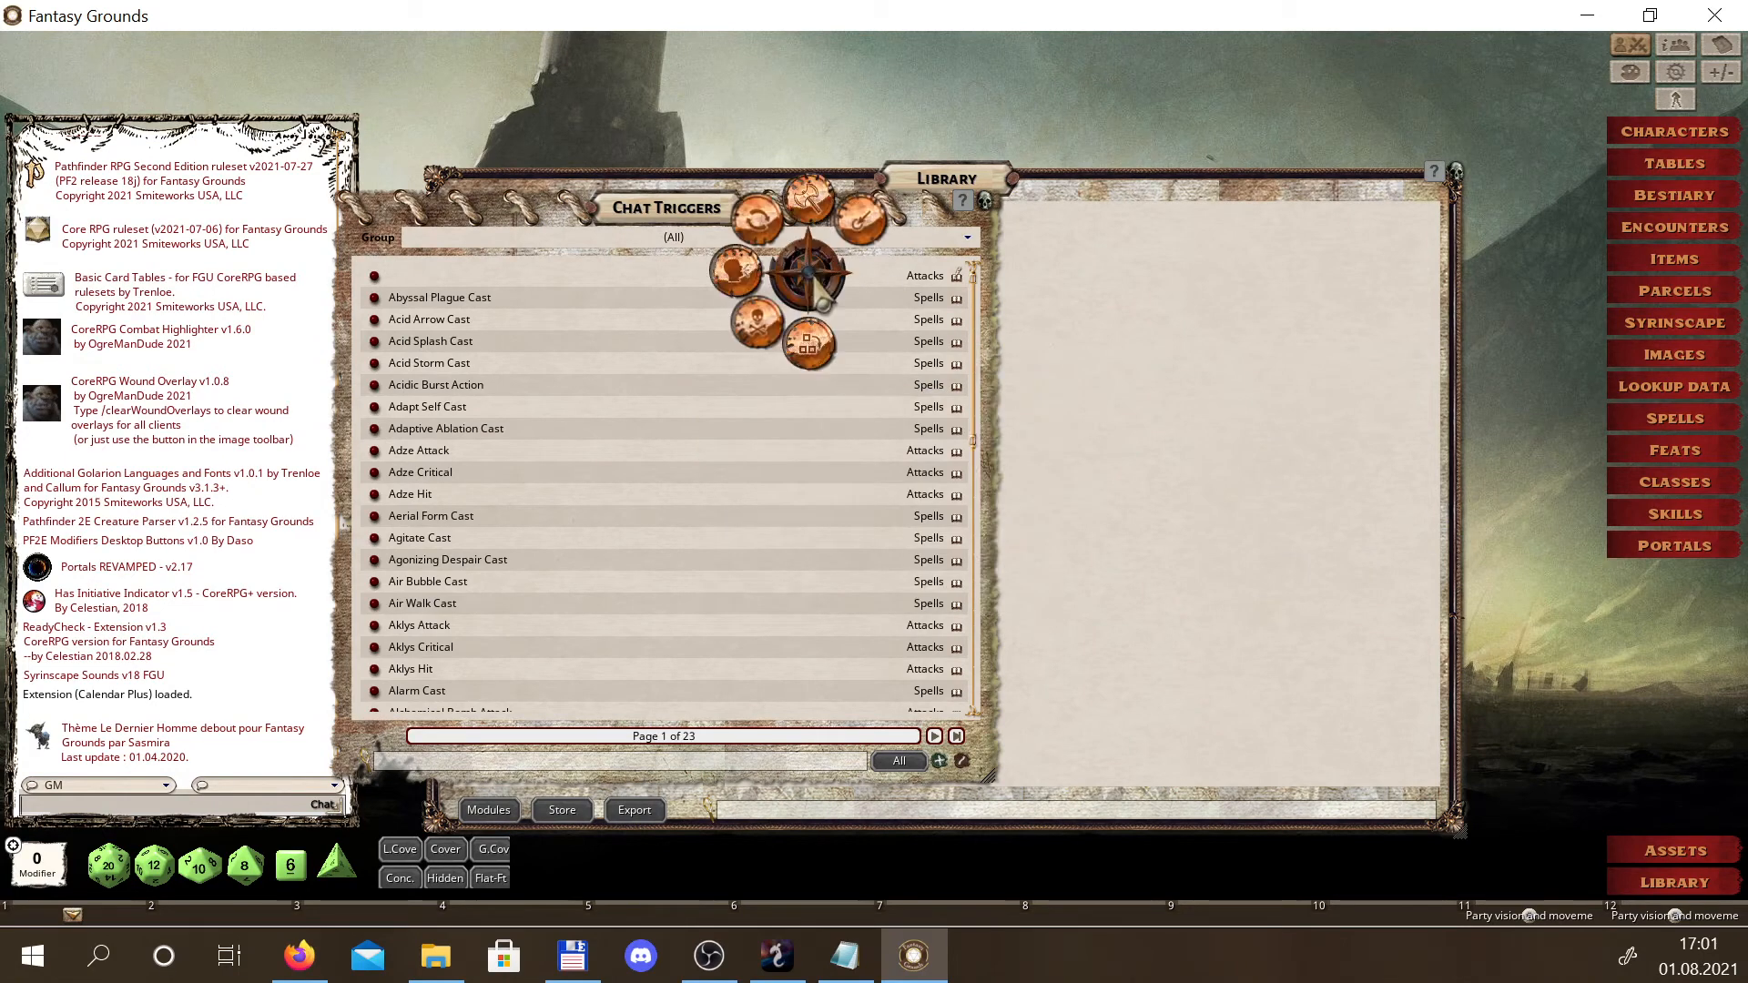
click(742, 266)
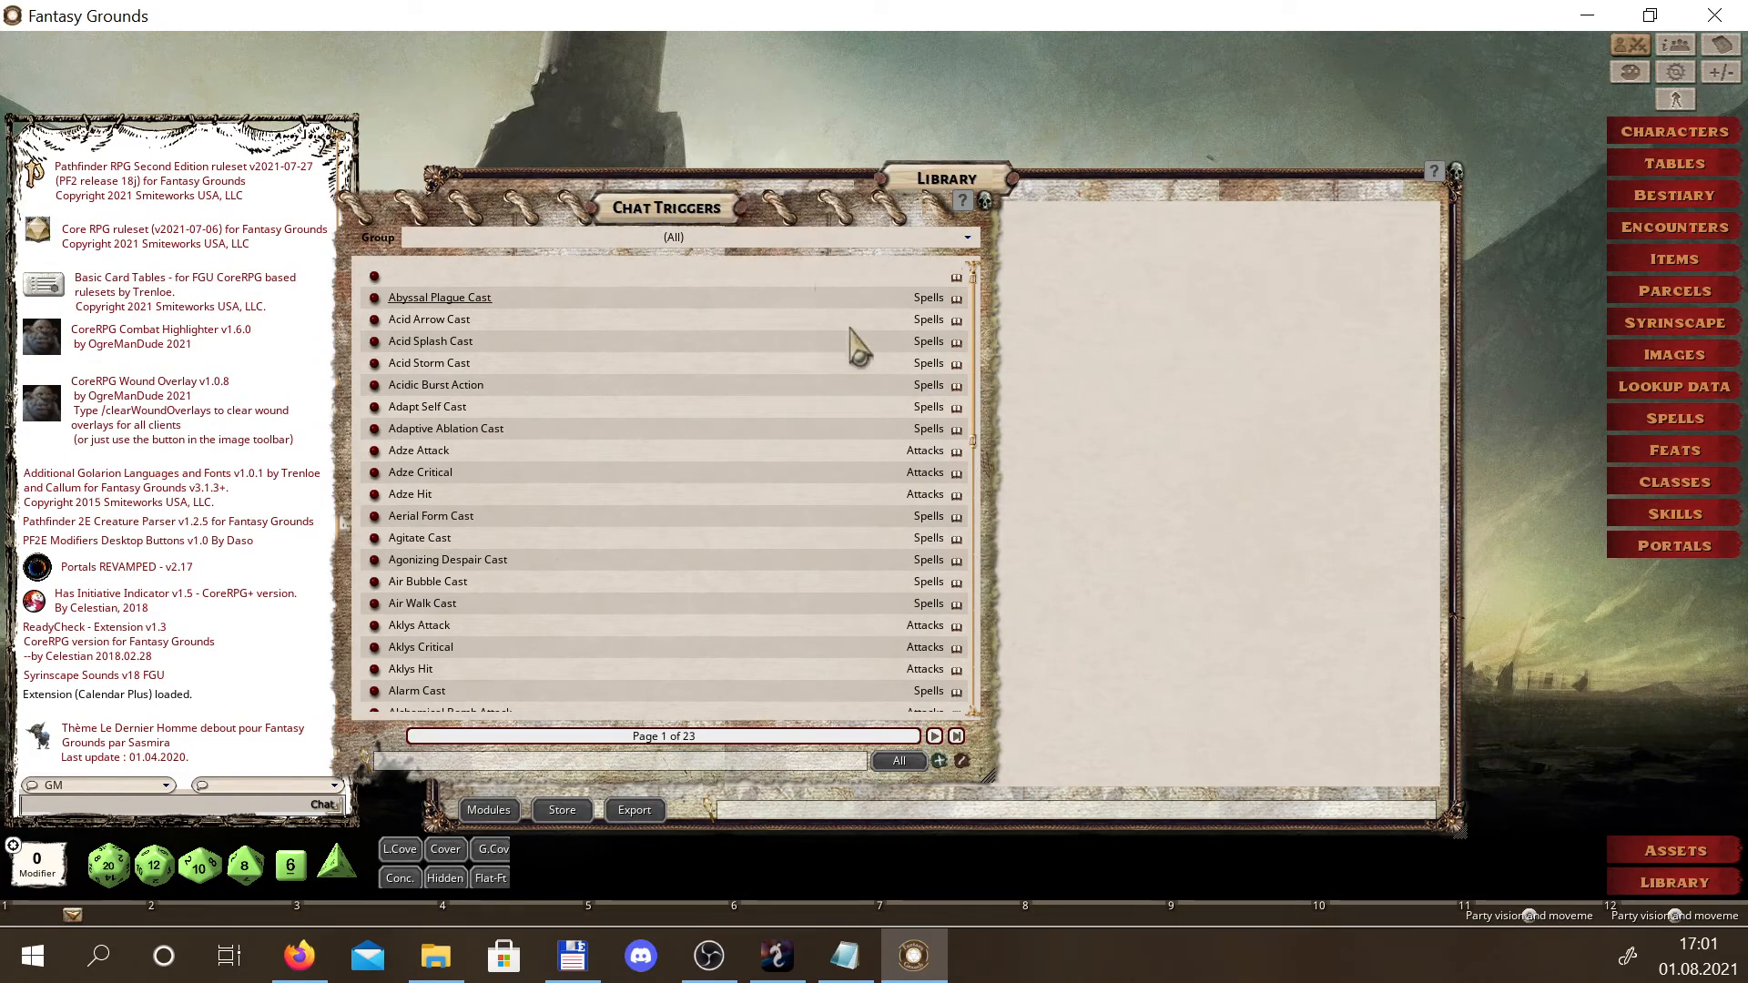
click(373, 276)
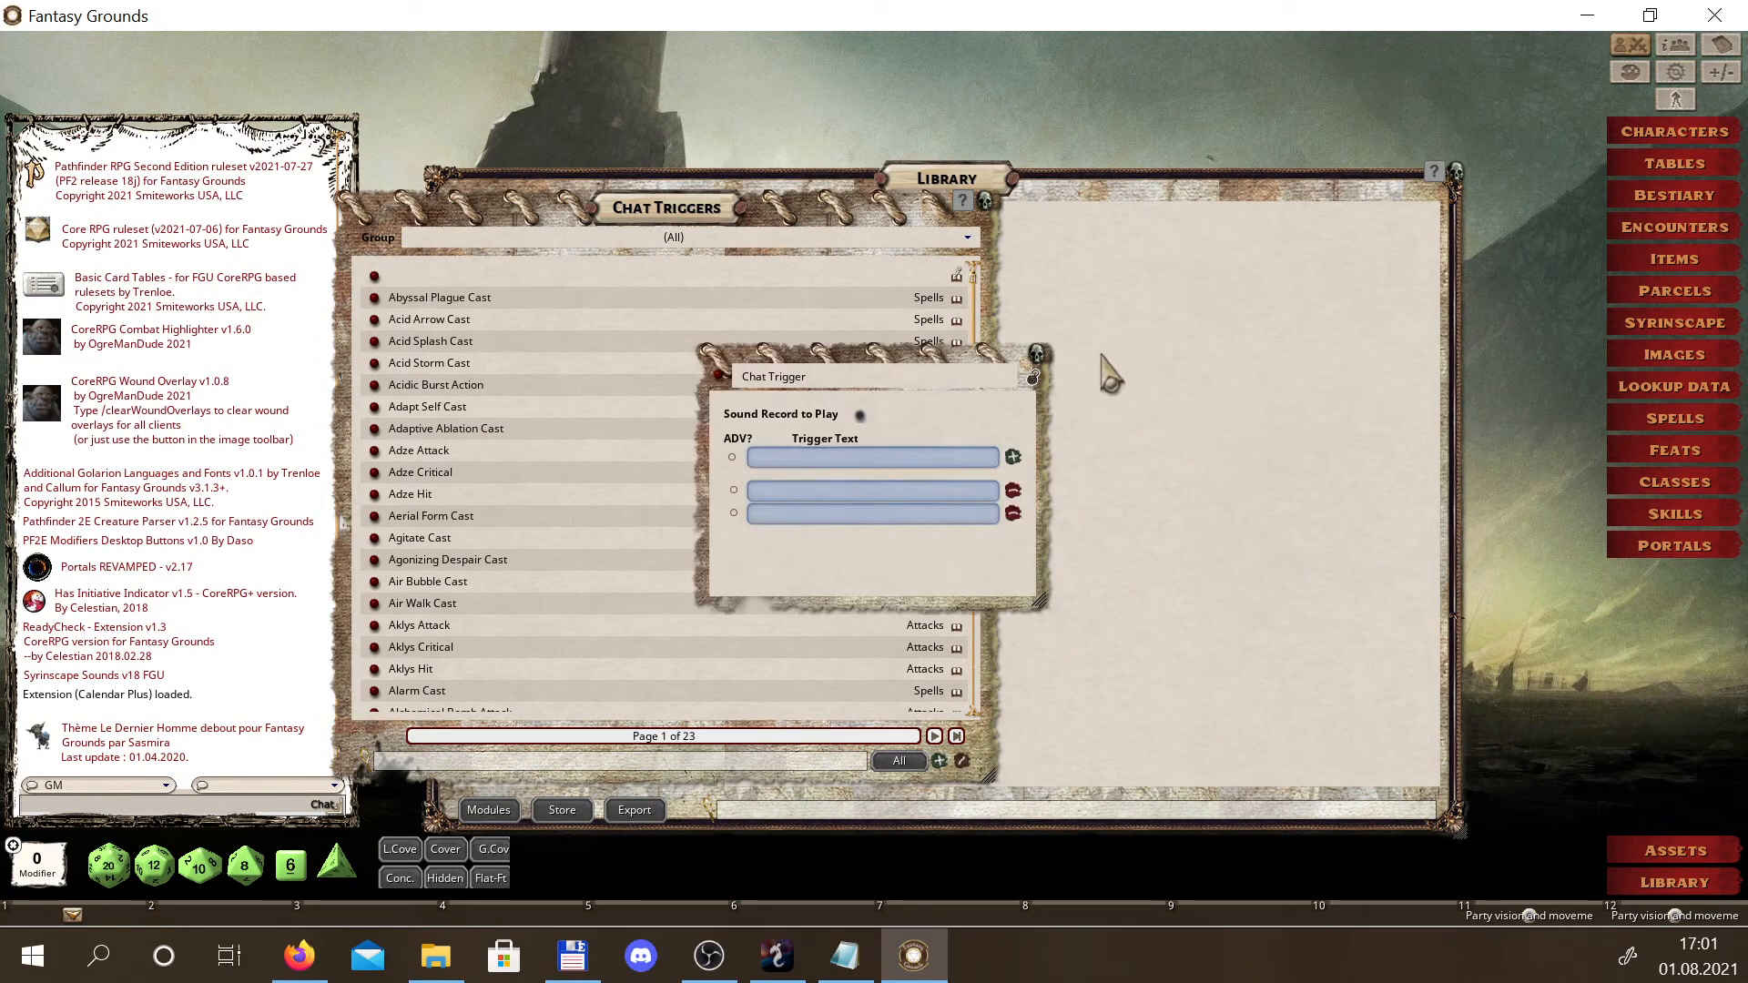
click(1042, 361)
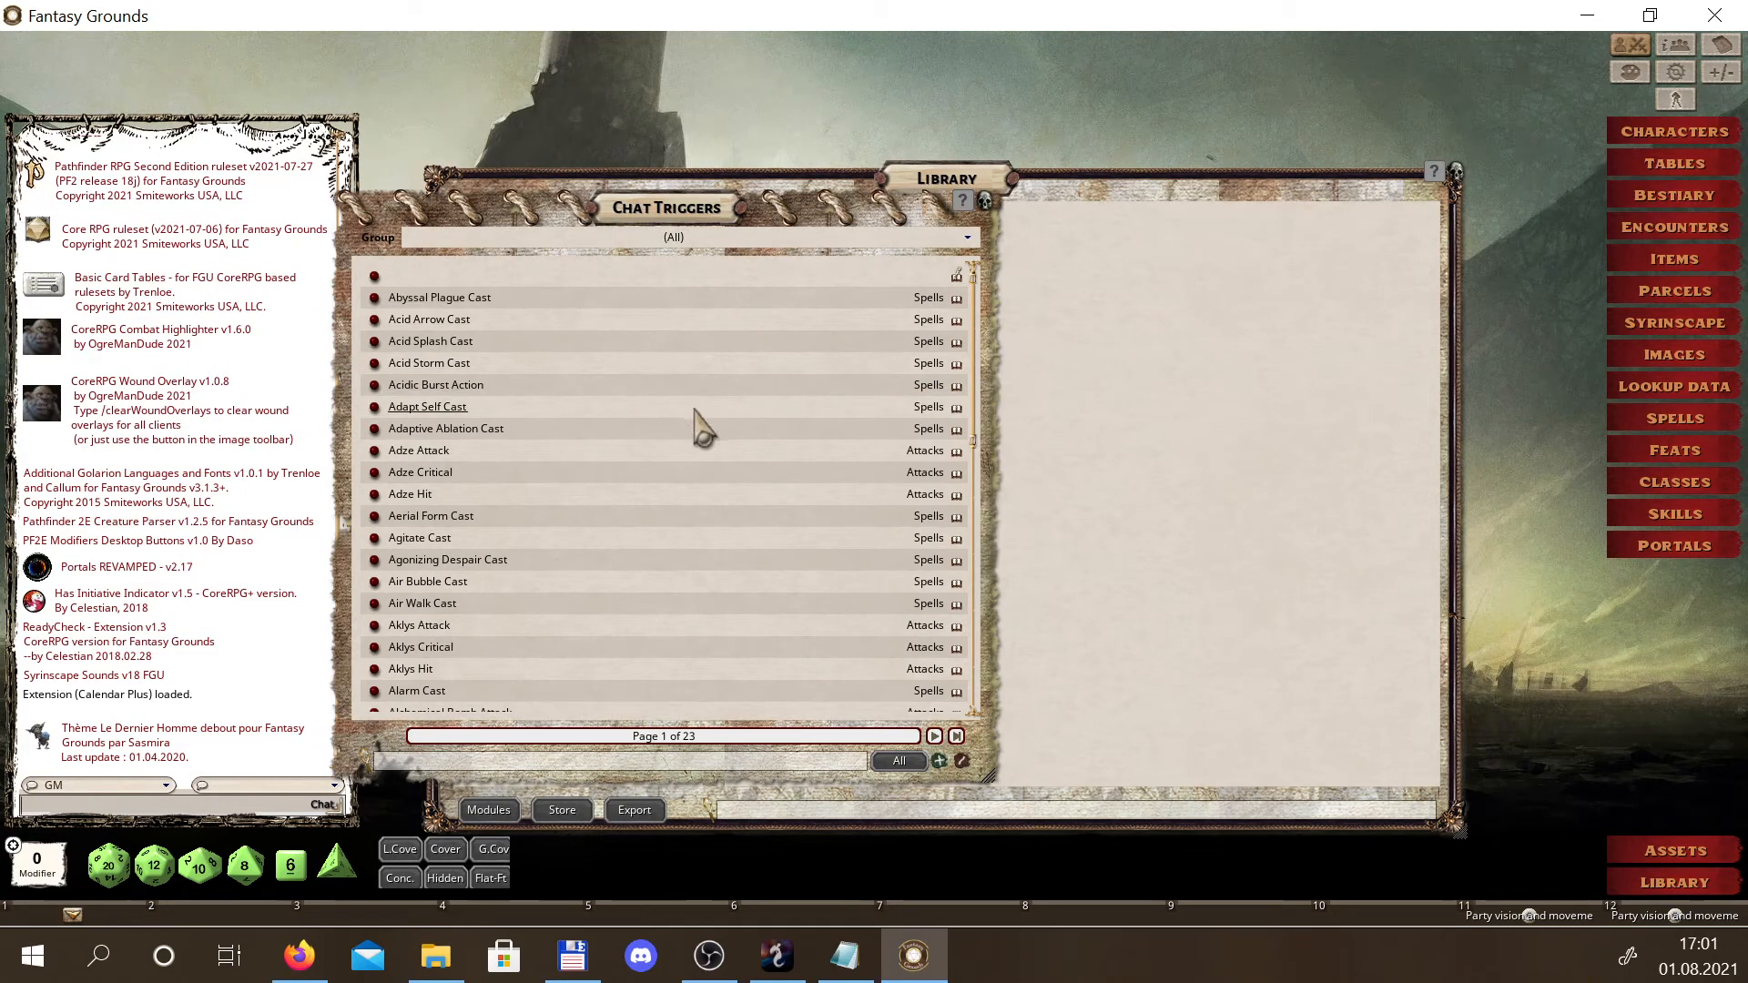
Browse the chat triggers and filter the list to the Attacks group
scroll(755, 535, down, 2)
scroll(761, 437, up, 2)
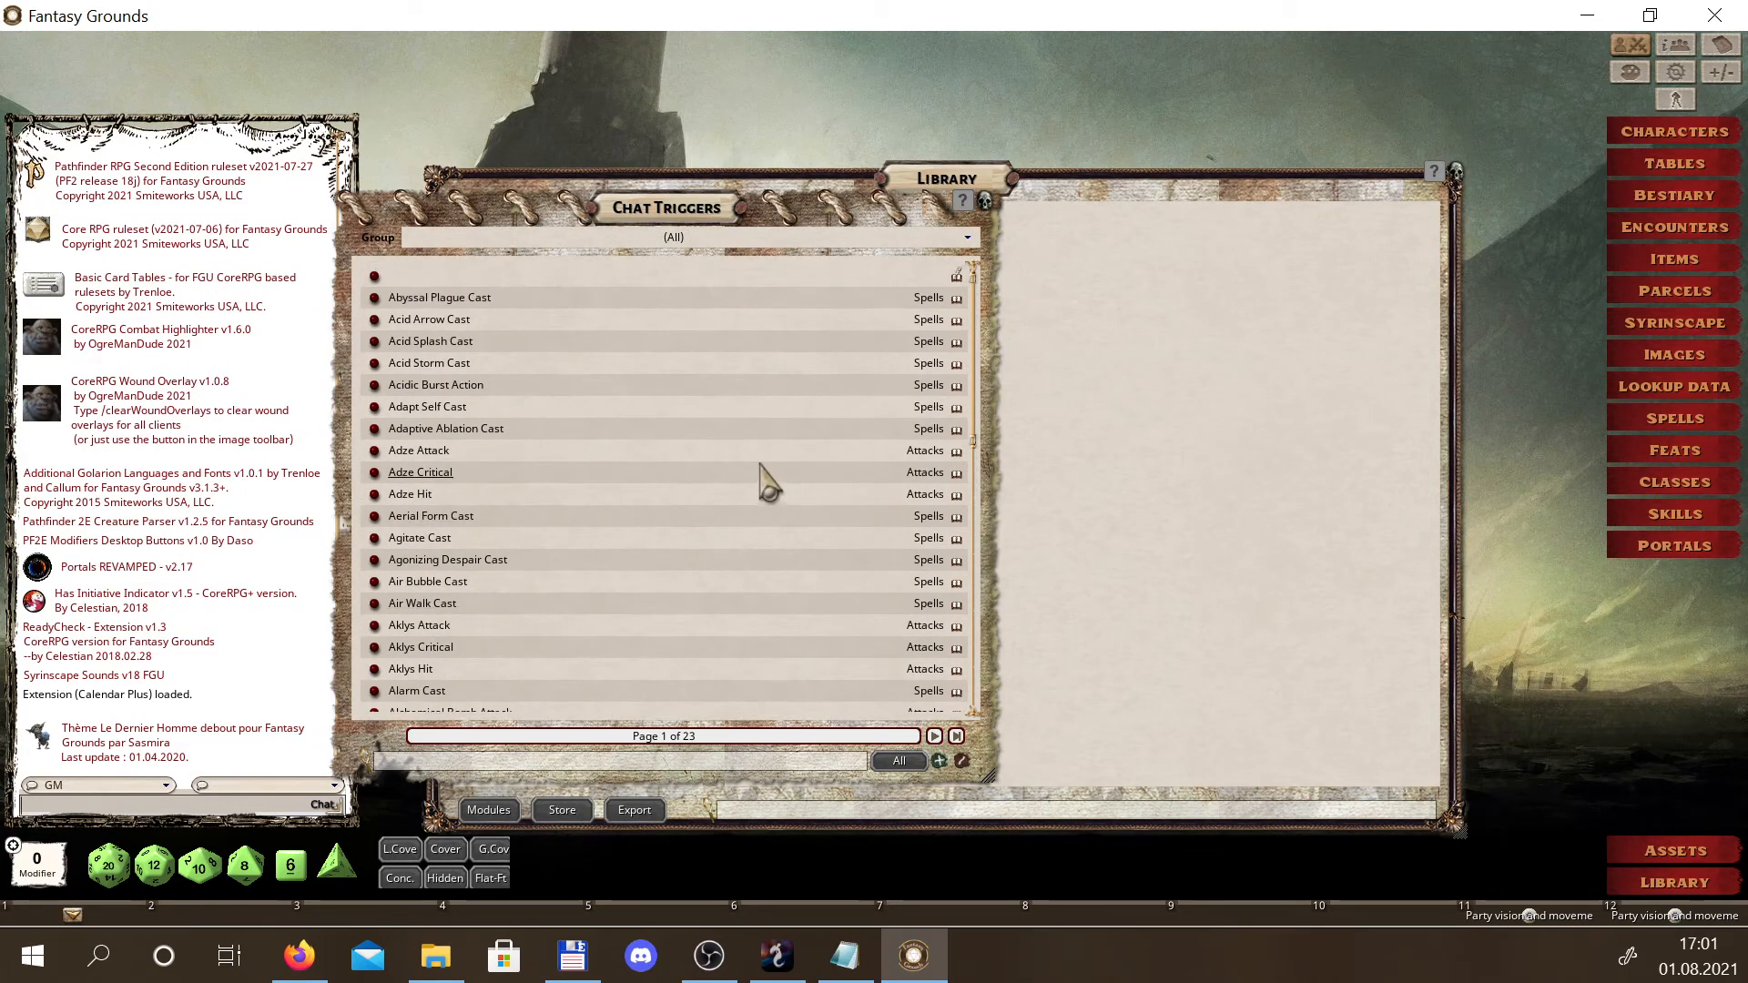
scroll(769, 482, down, 5)
scroll(780, 428, up, 5)
click(919, 237)
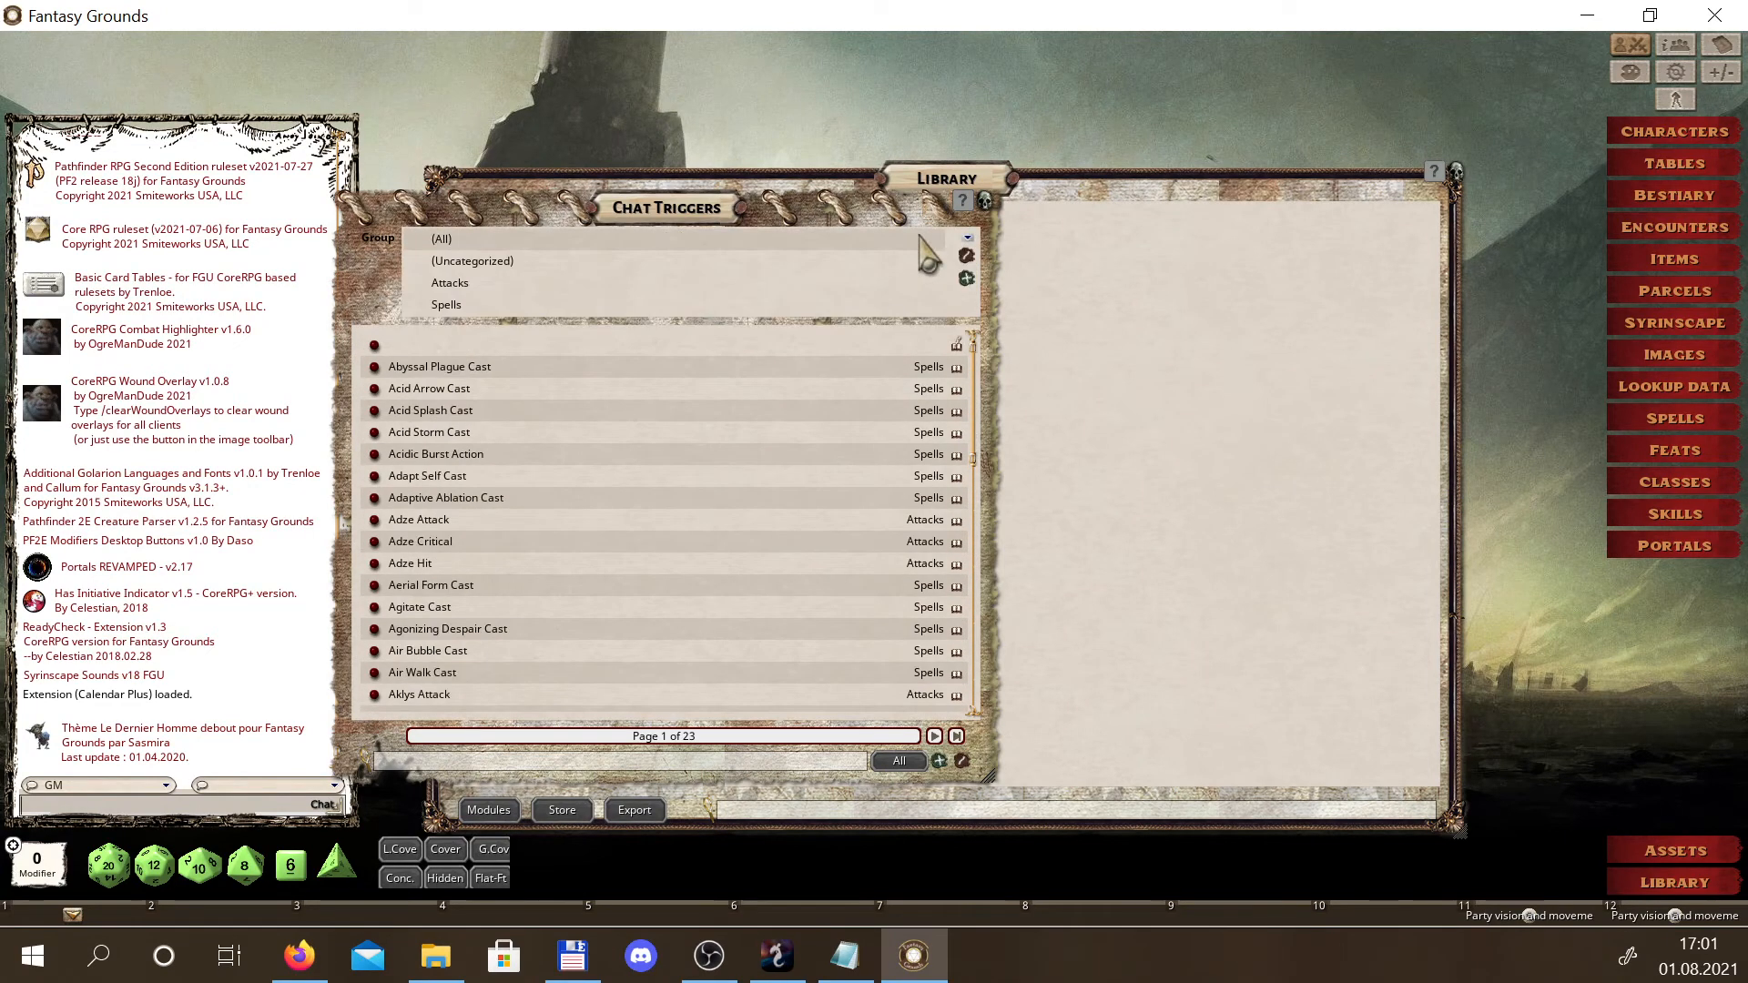
click(470, 283)
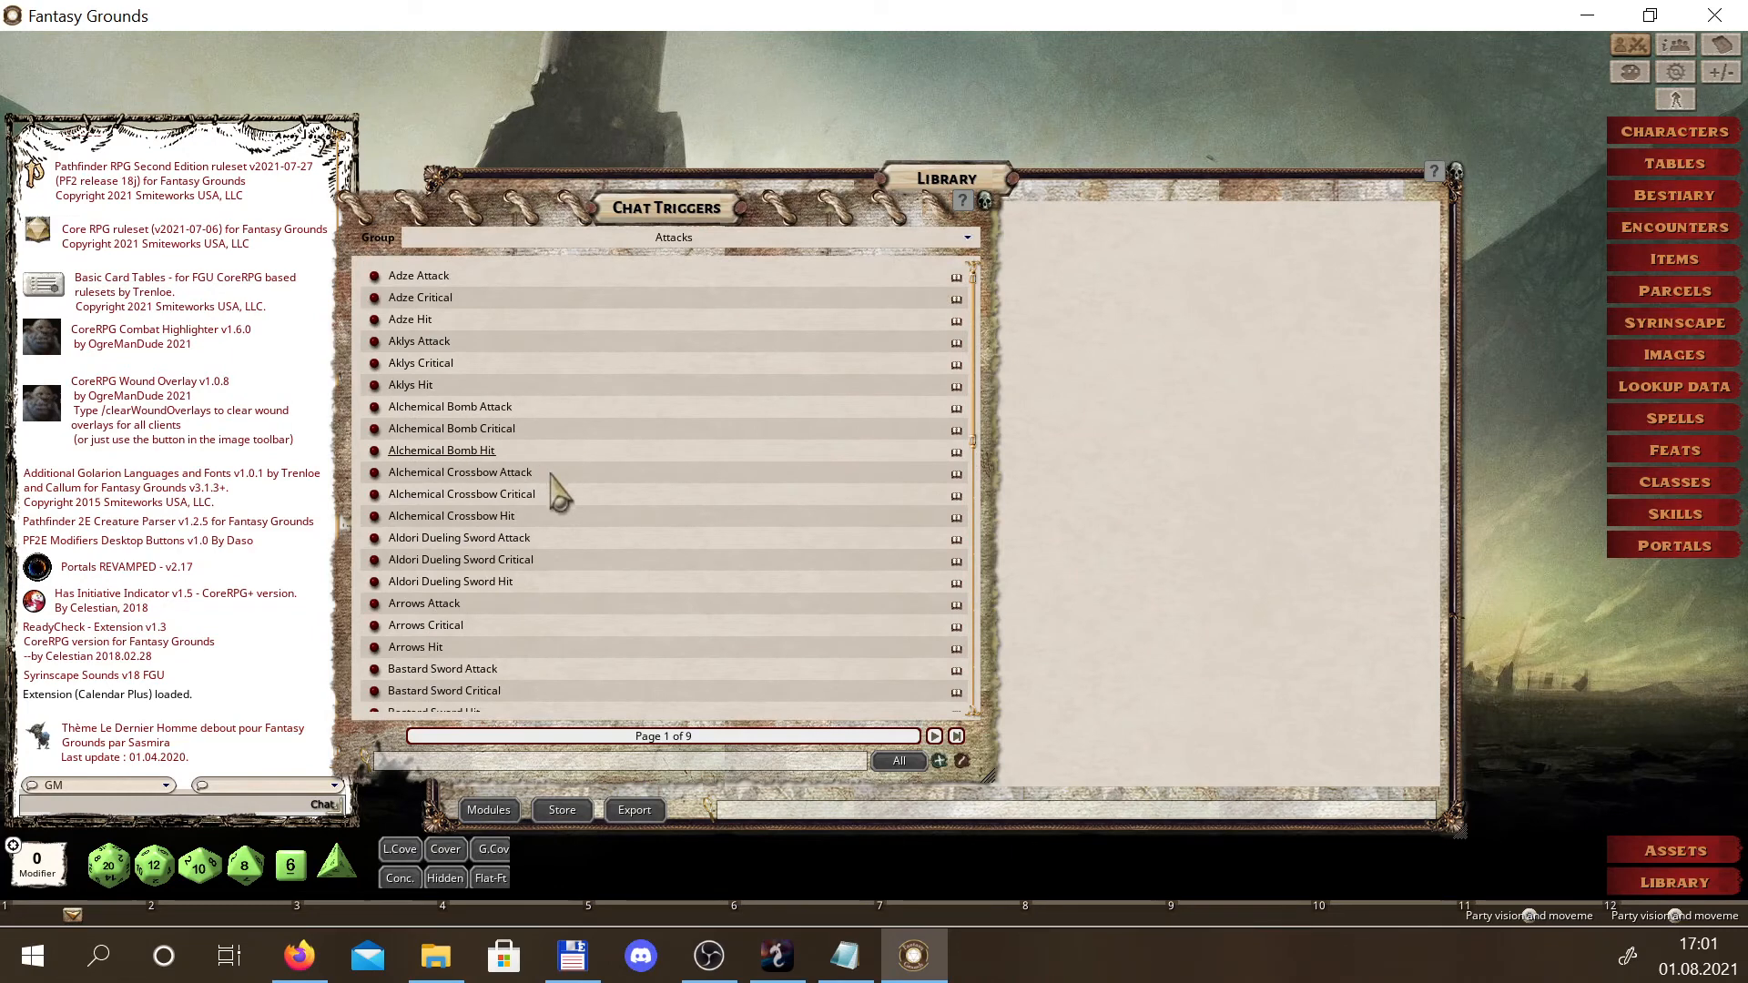
Review the Adze Attack trigger texts and its linked sound record, and close both windows
click(374, 275)
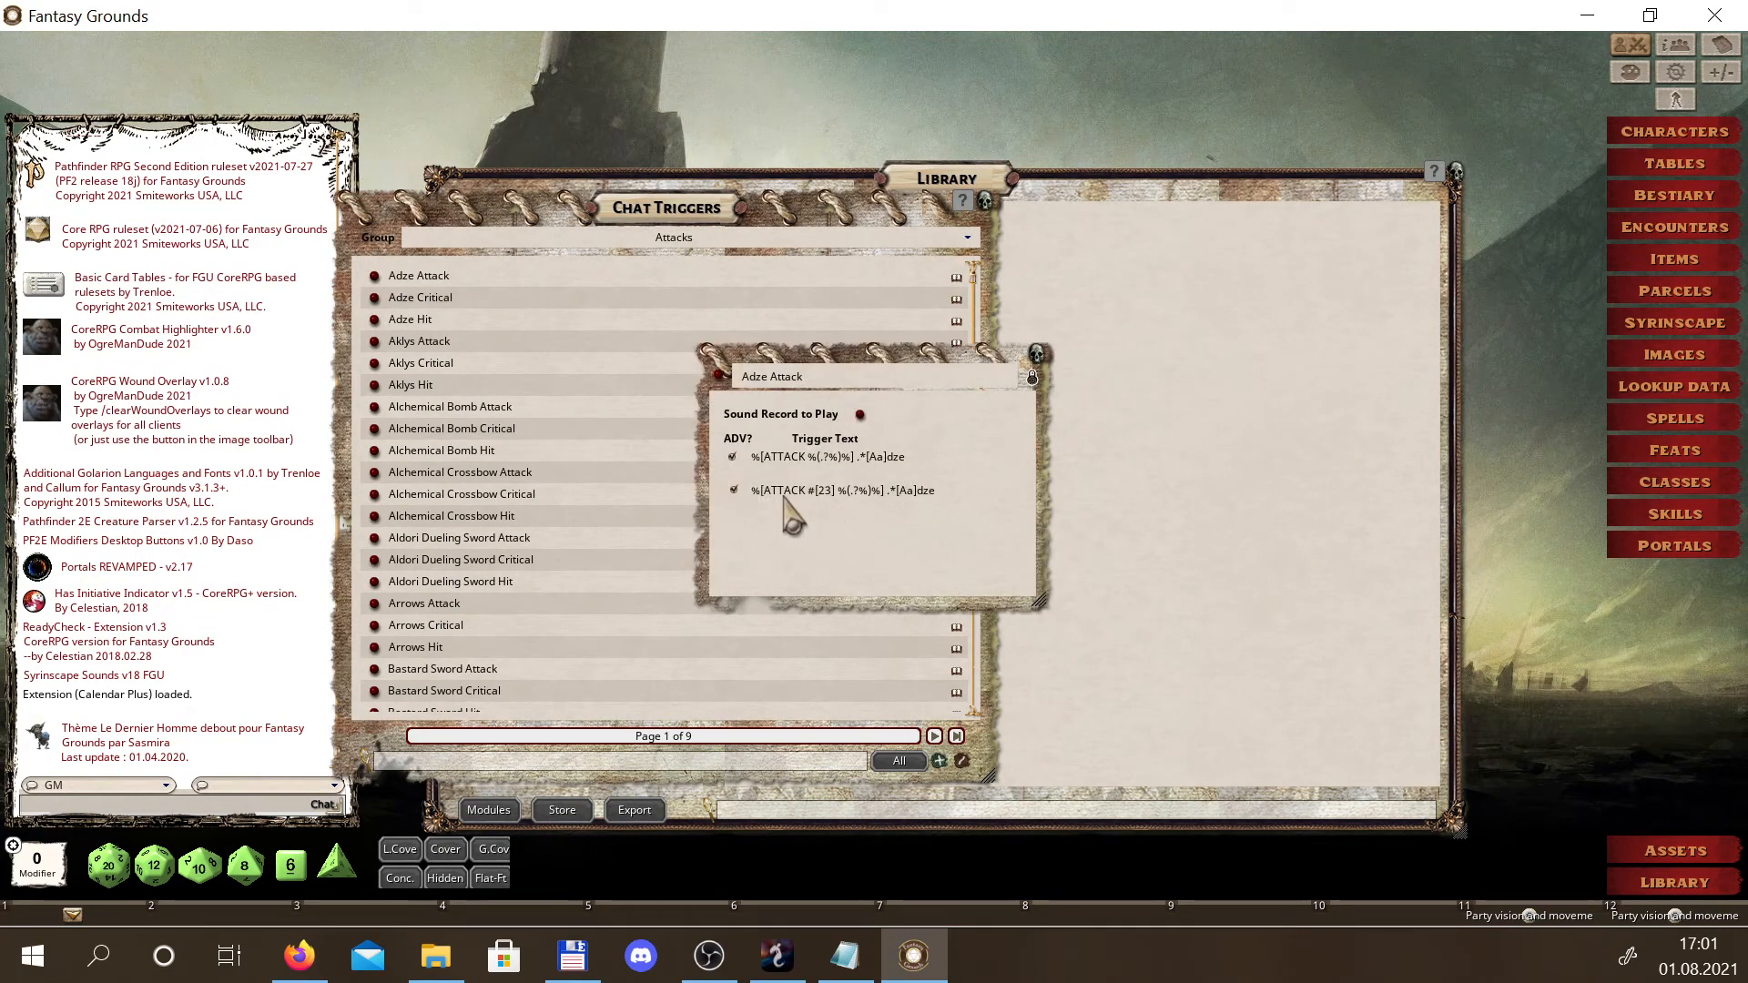
click(859, 414)
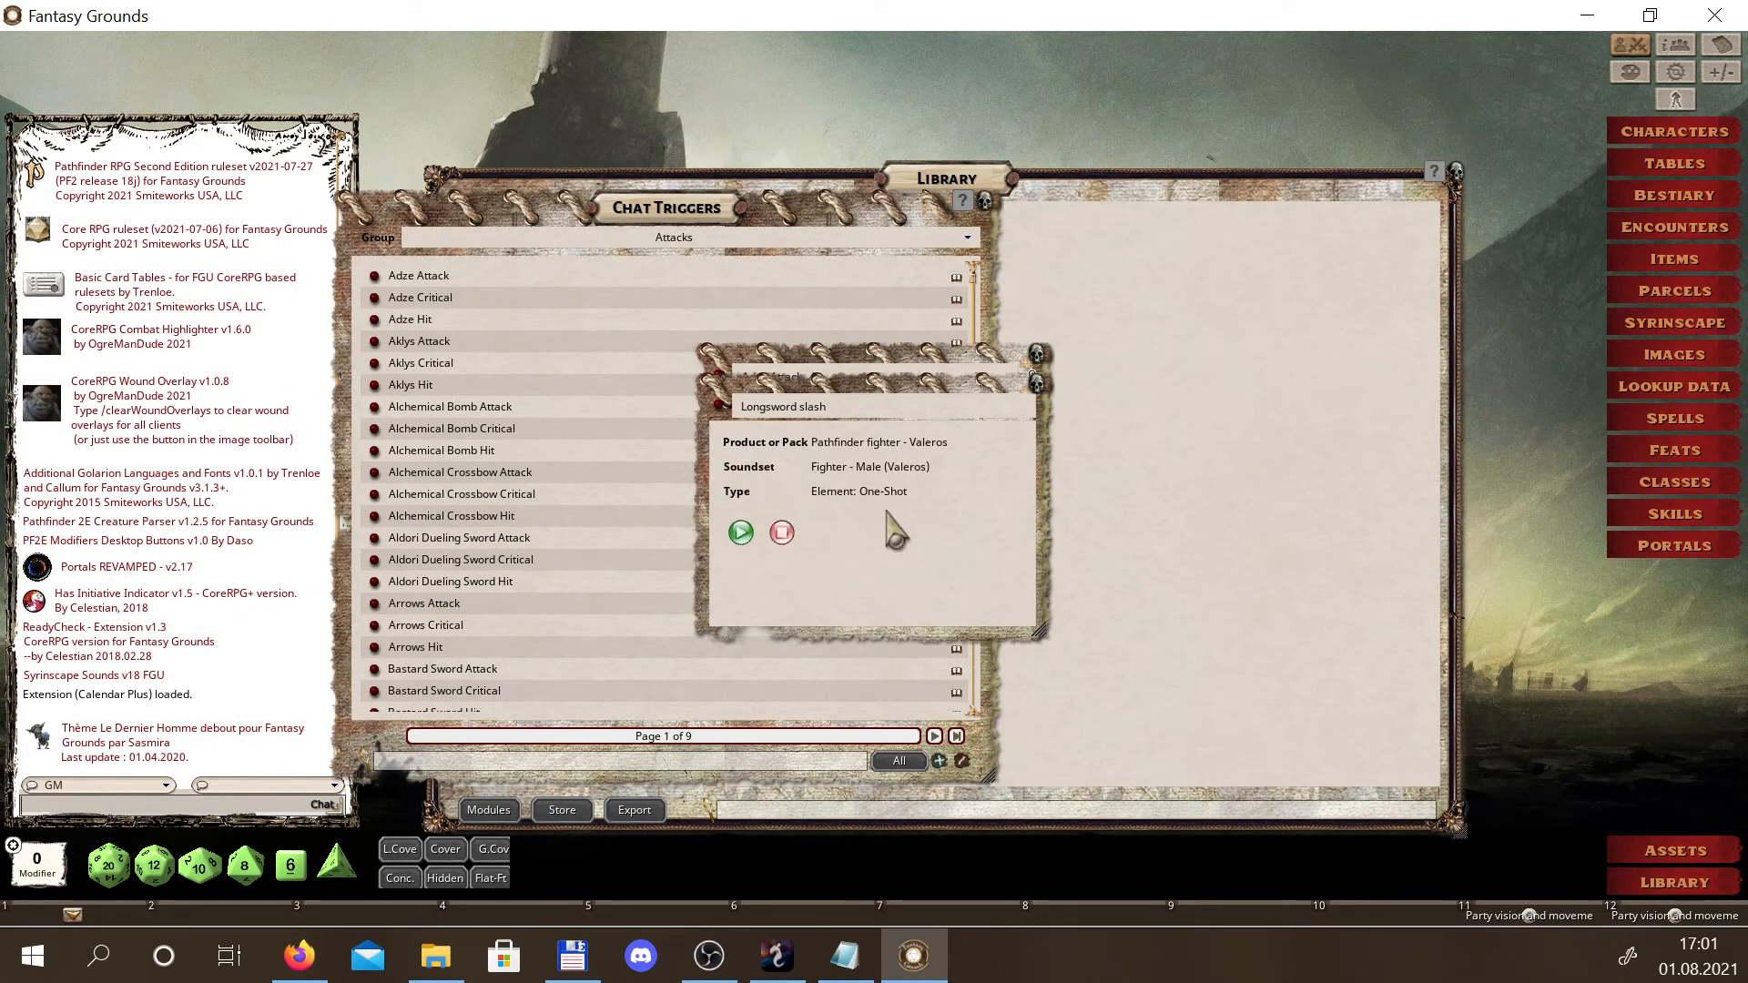
click(1036, 354)
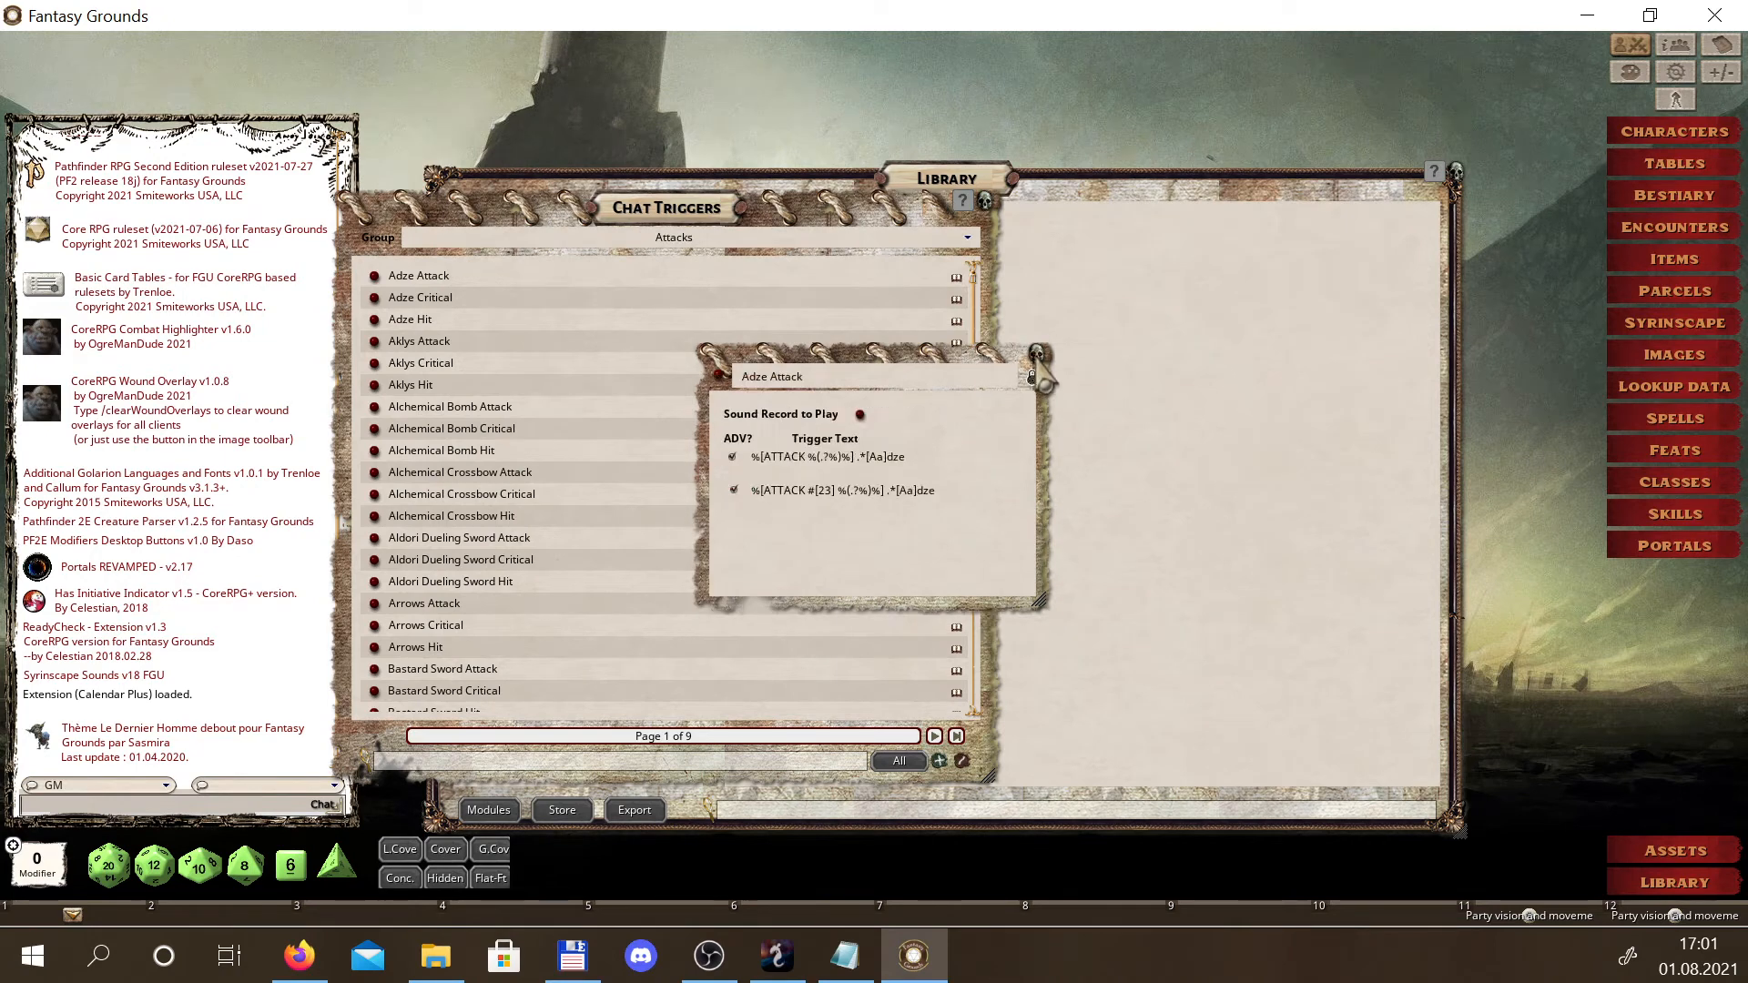
click(1033, 377)
scroll(566, 494, down, 2)
scroll(638, 364, up, 2)
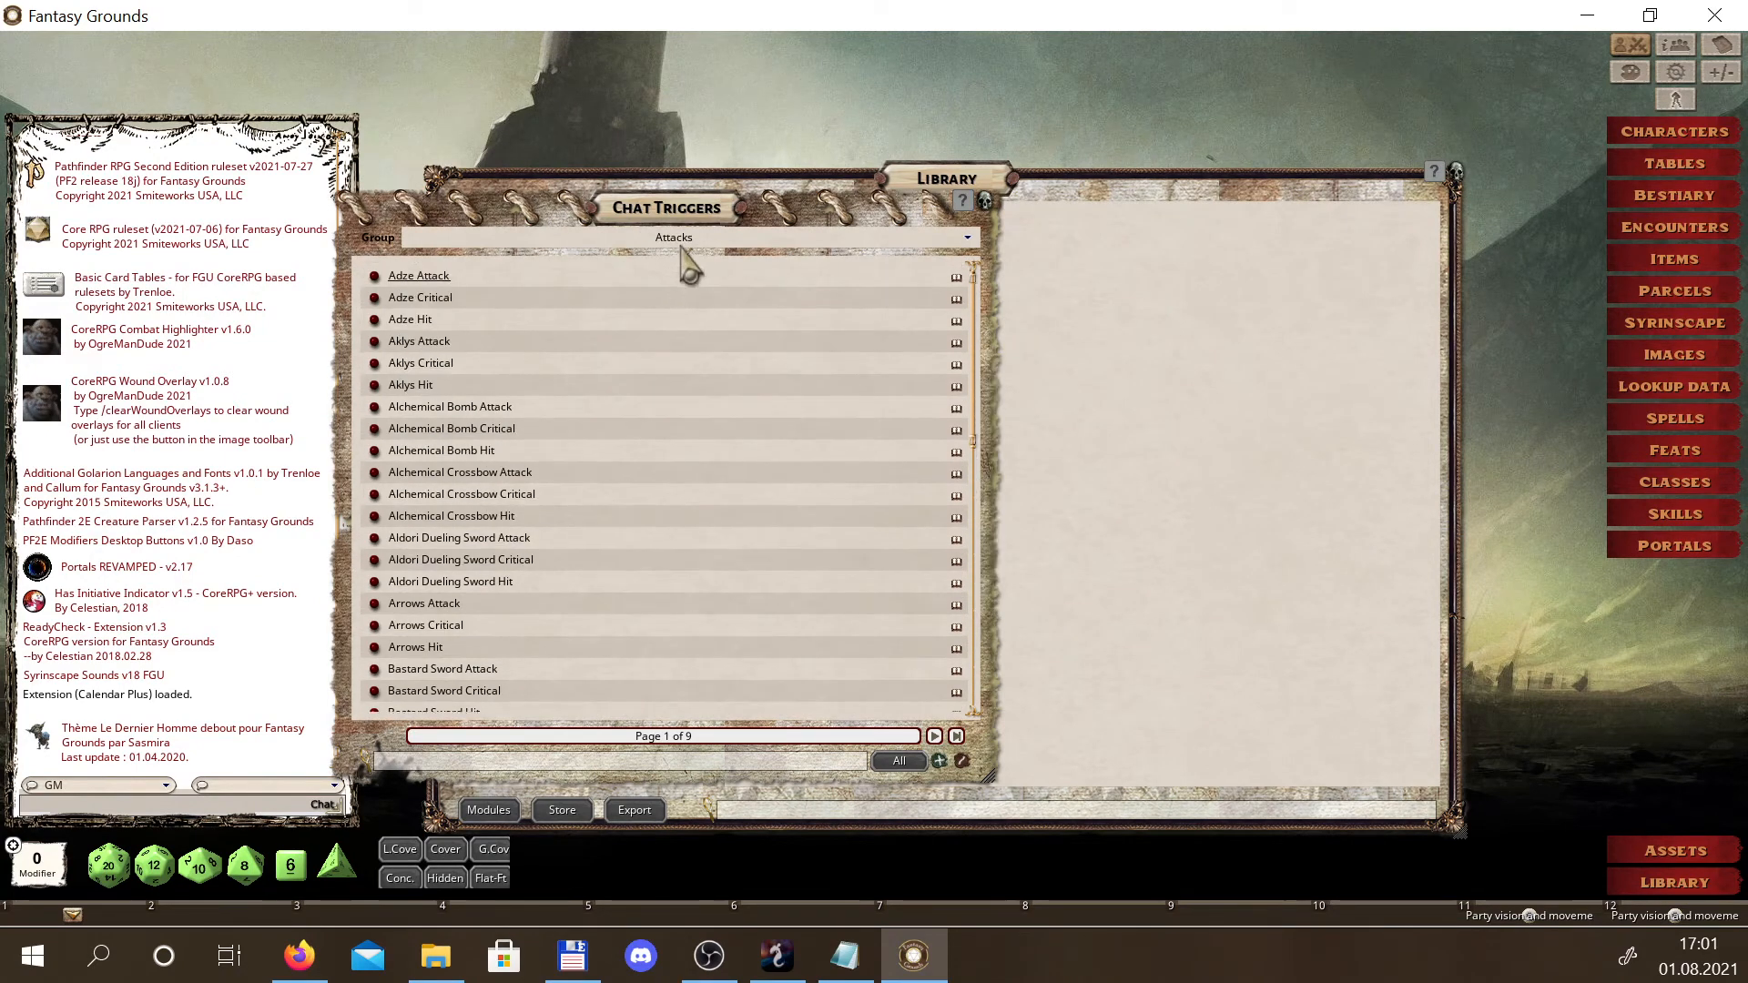
Filter the chat triggers to the Spells group and search them for "light"
click(692, 237)
click(455, 305)
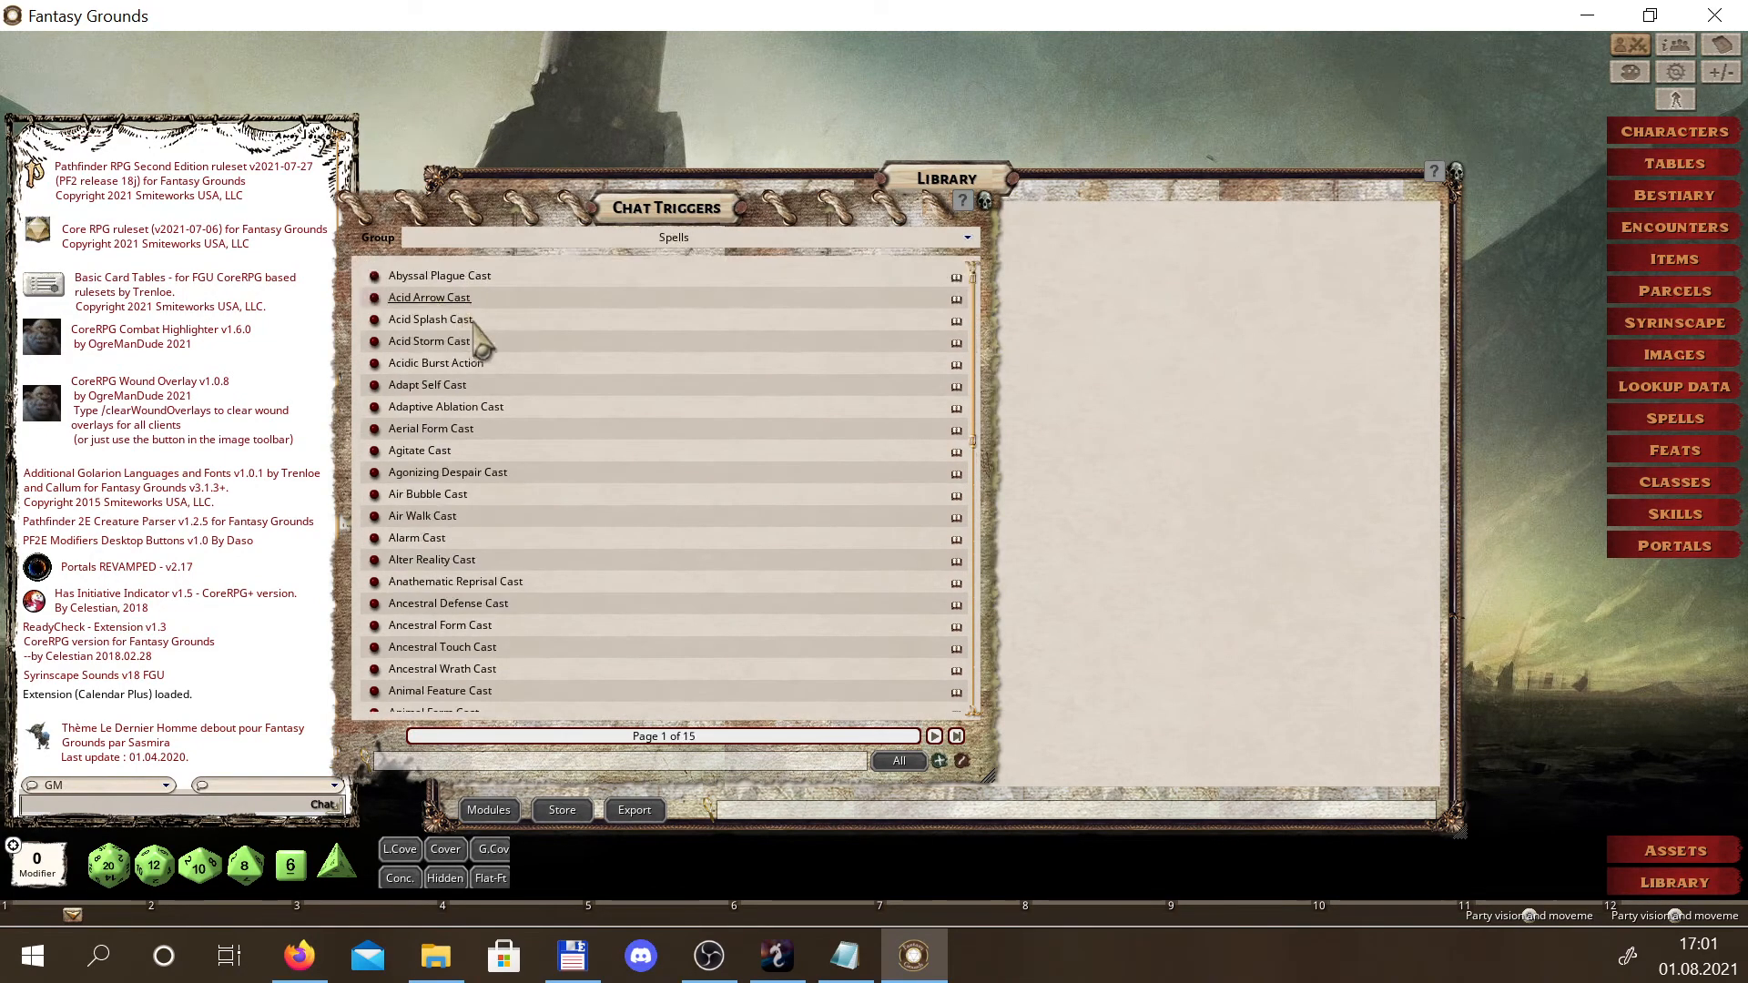
scroll(532, 455, down, 8)
scroll(538, 468, down, 4)
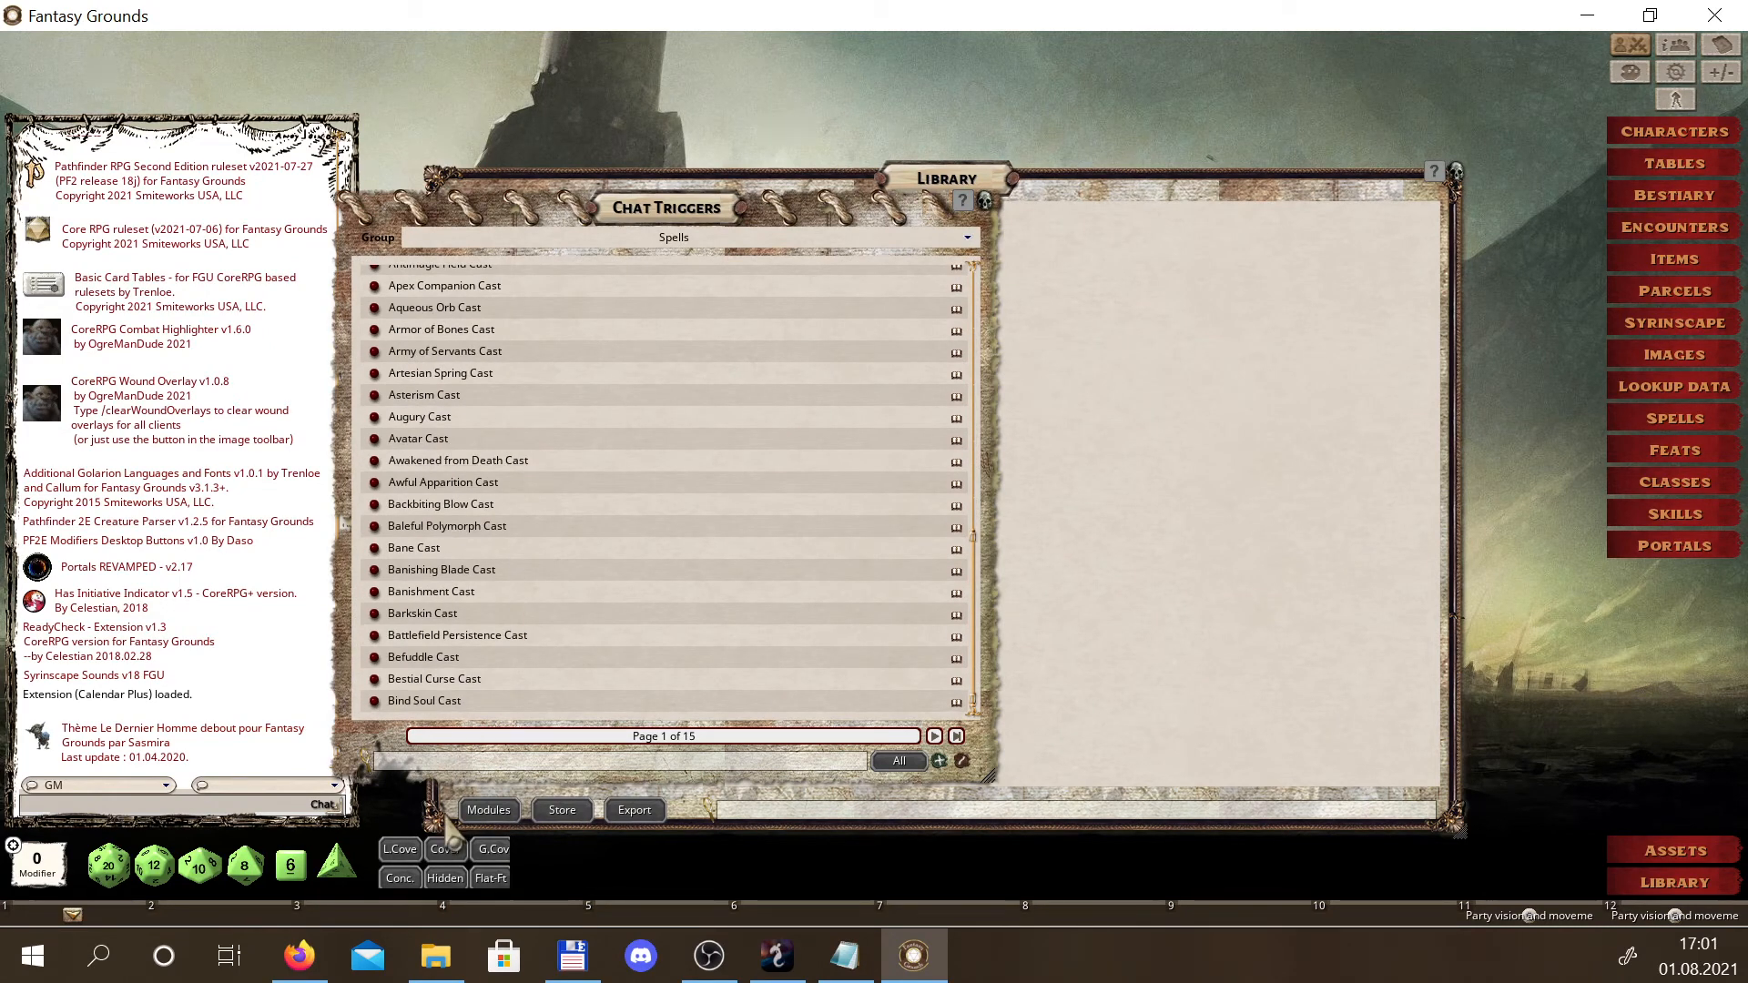
text(ht)
click(968, 237)
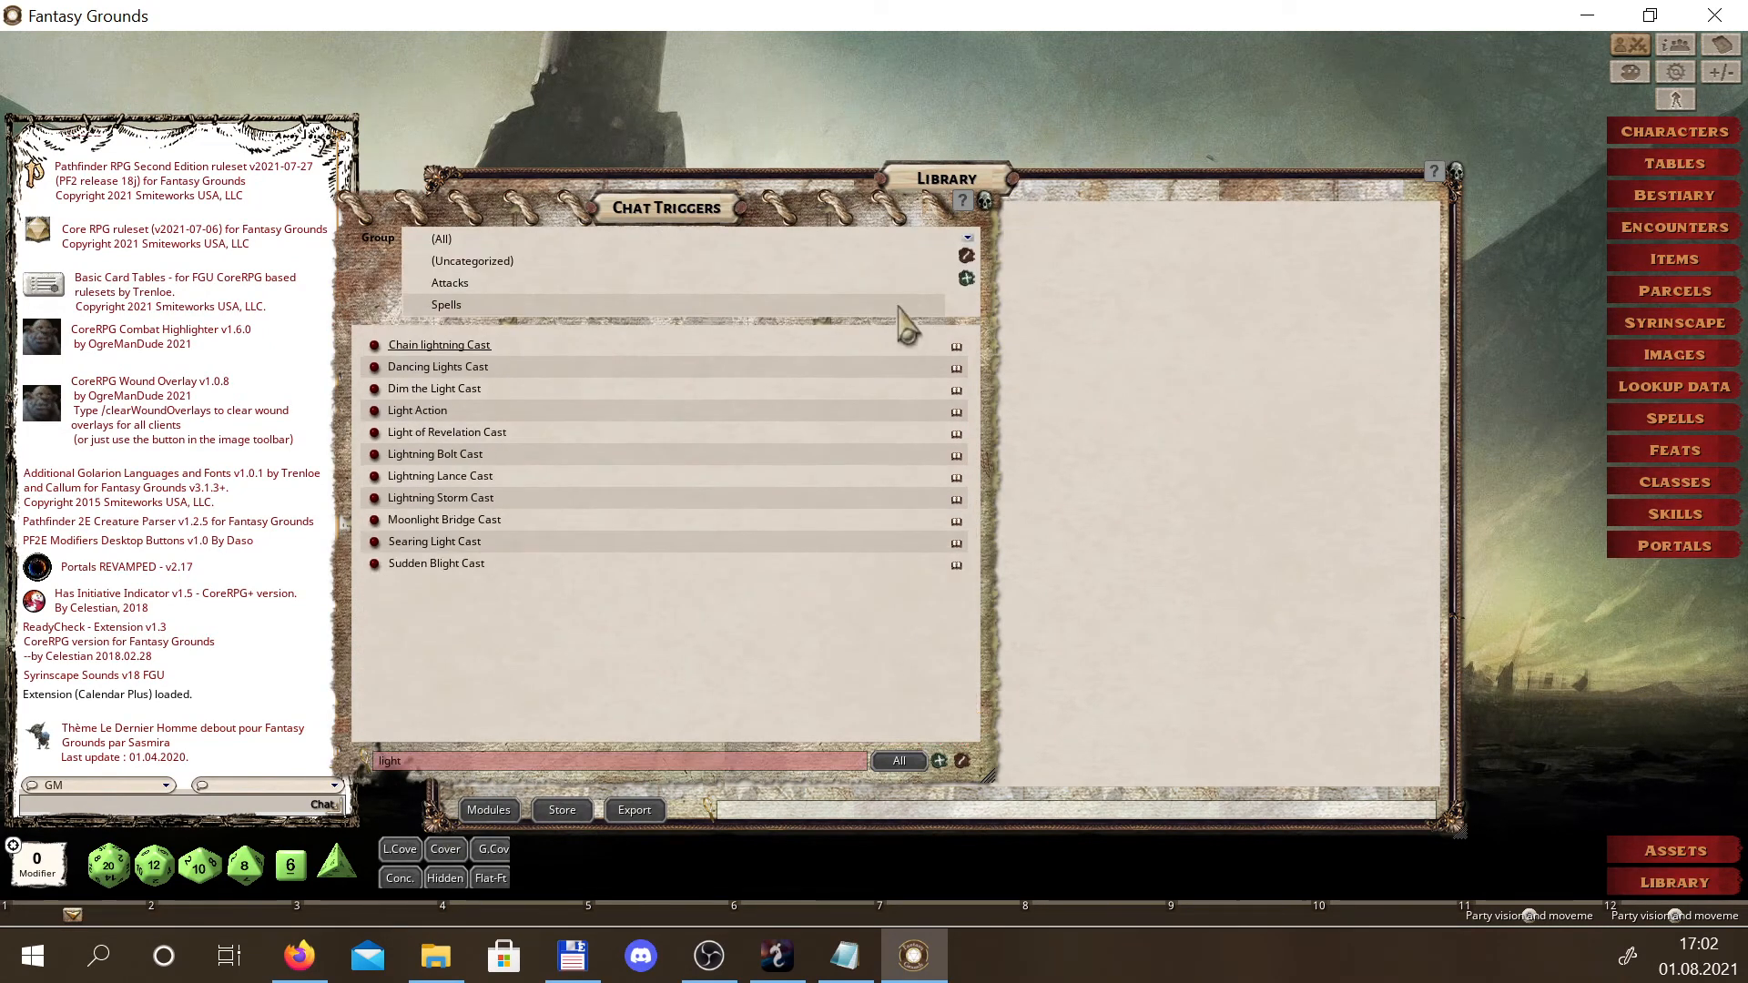
click(970, 239)
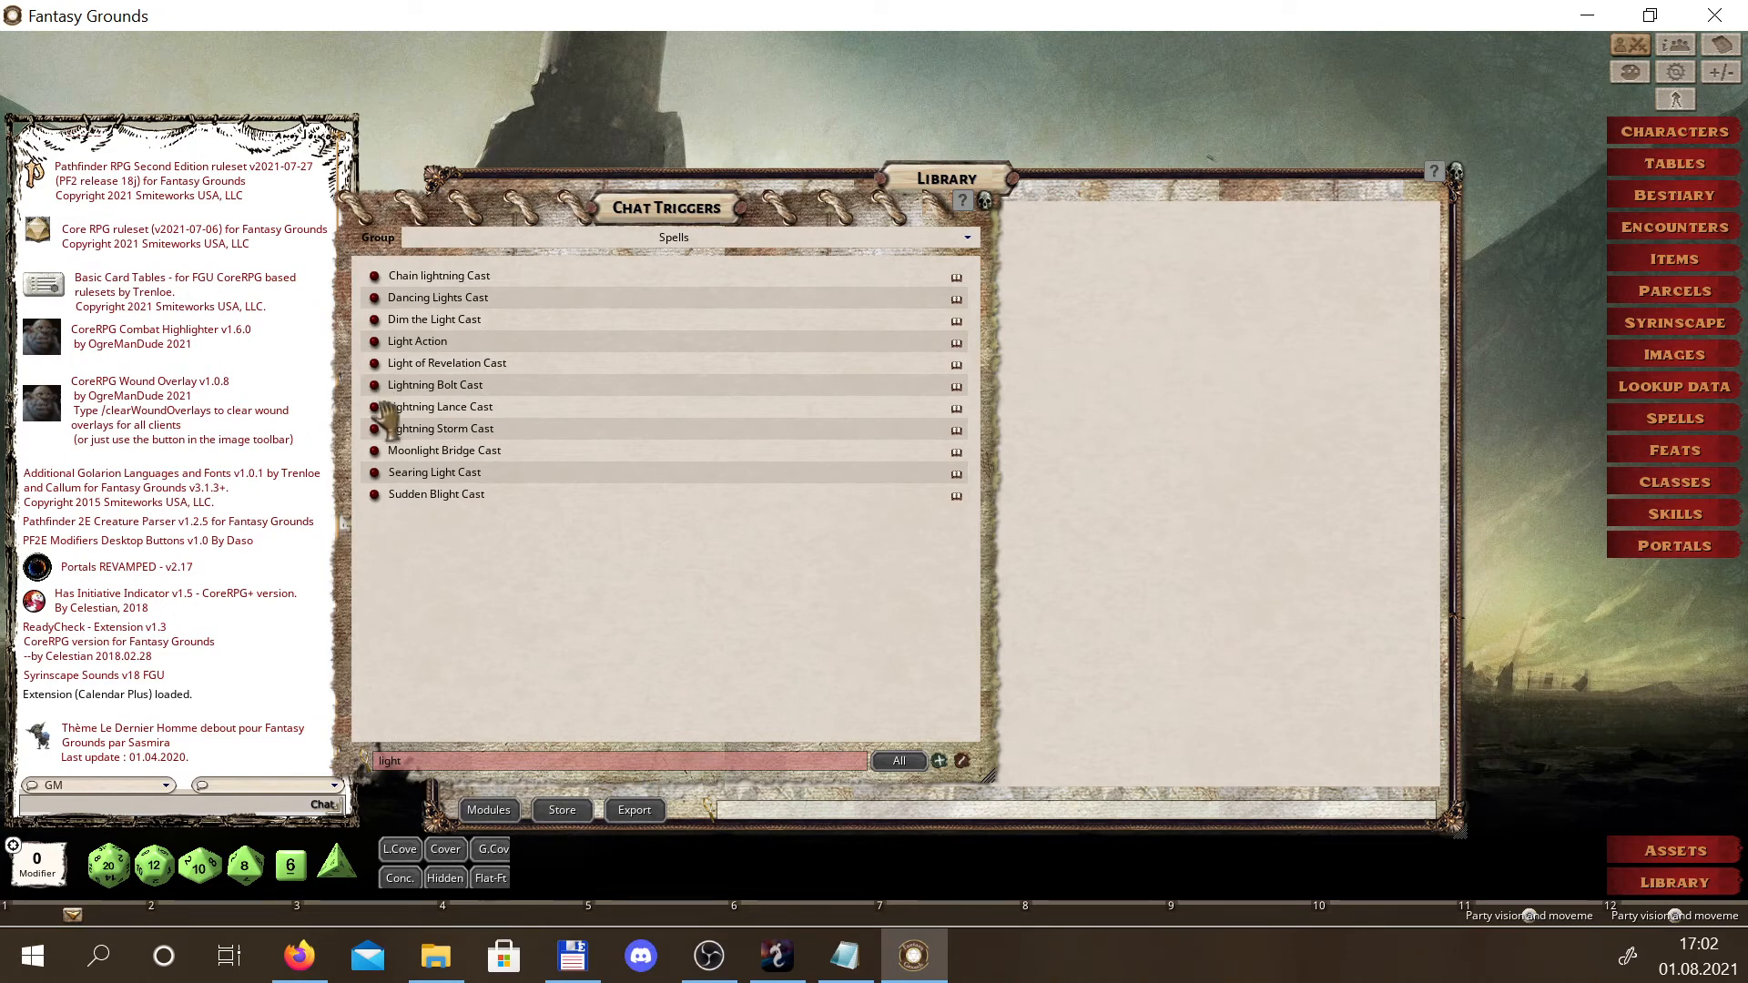
Check the Light Action trigger's texts and test the trigger by sending "tyty" in the chat
click(375, 341)
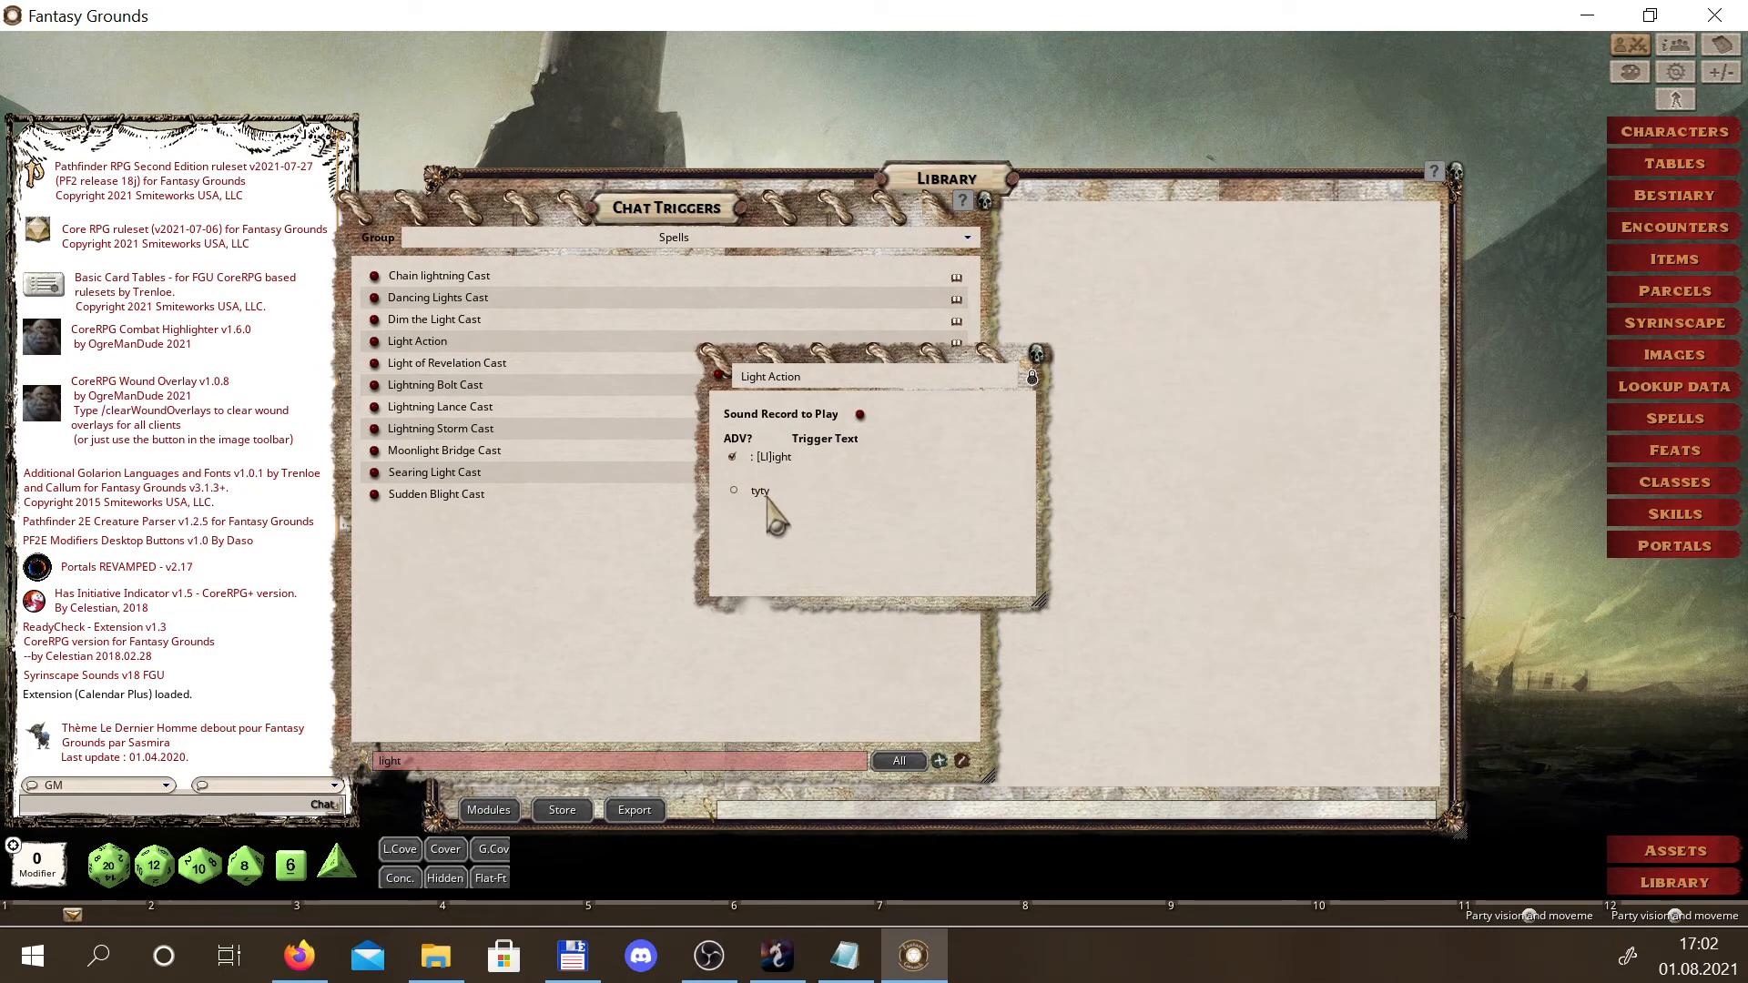
click(1036, 354)
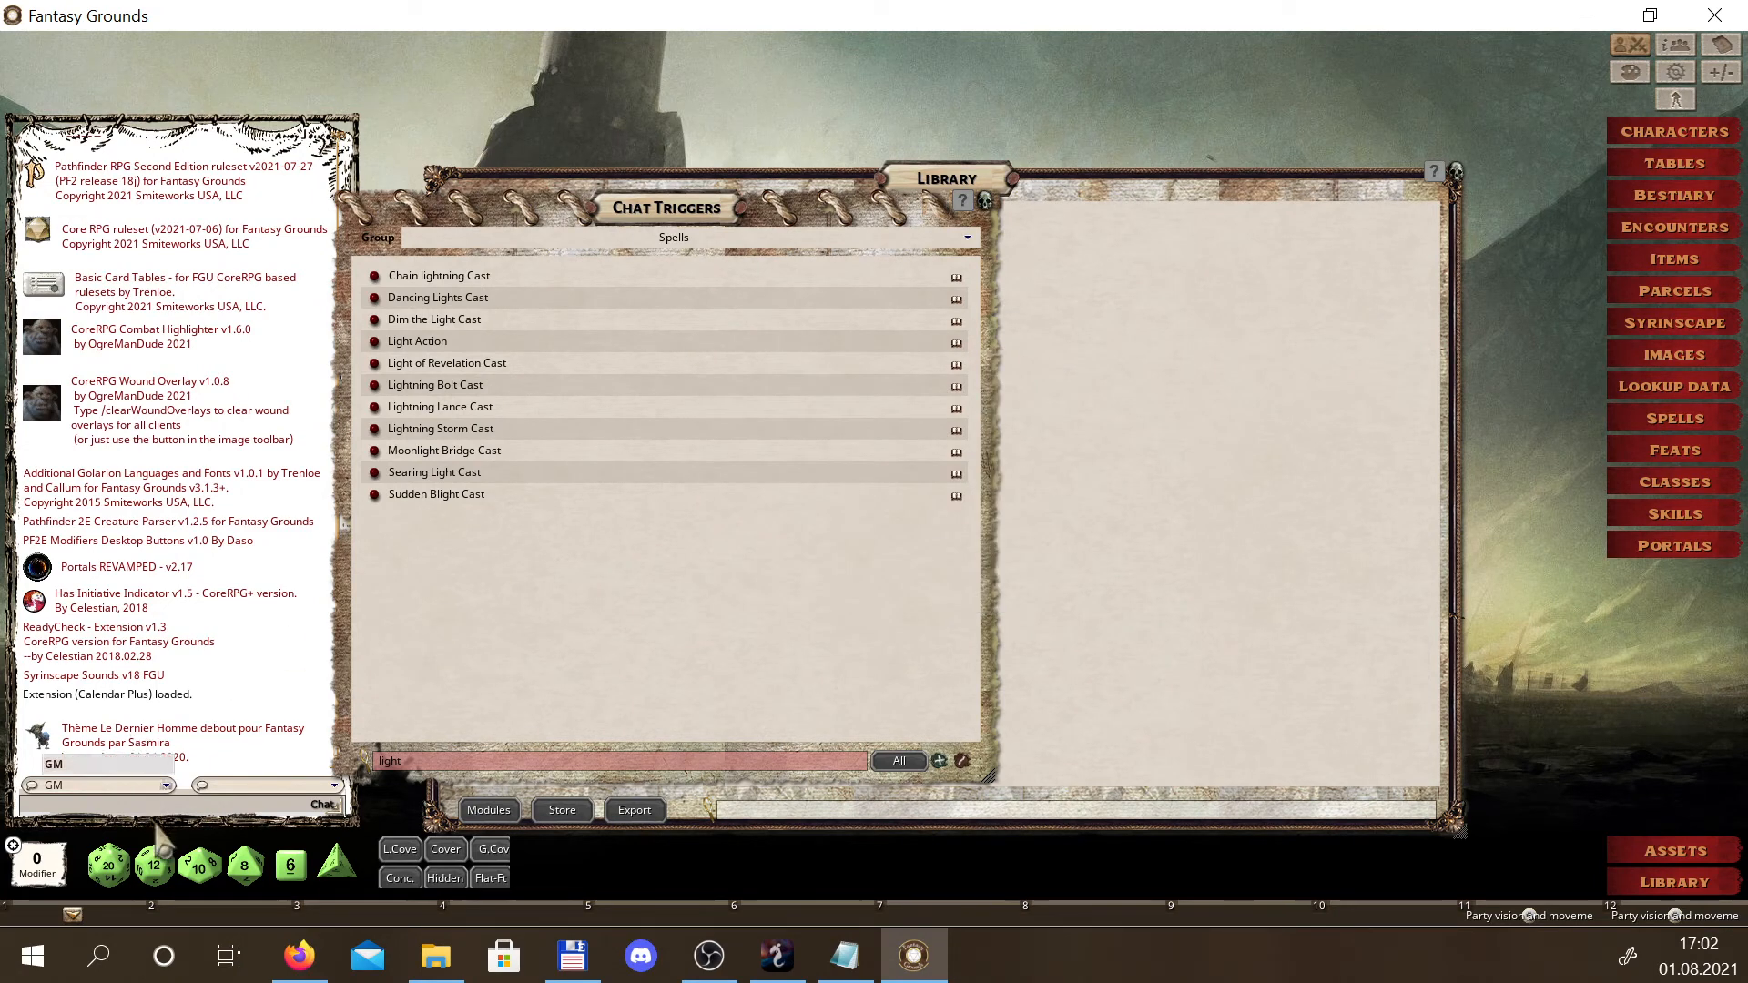
drag(198, 860, 300, 159)
key(Return)
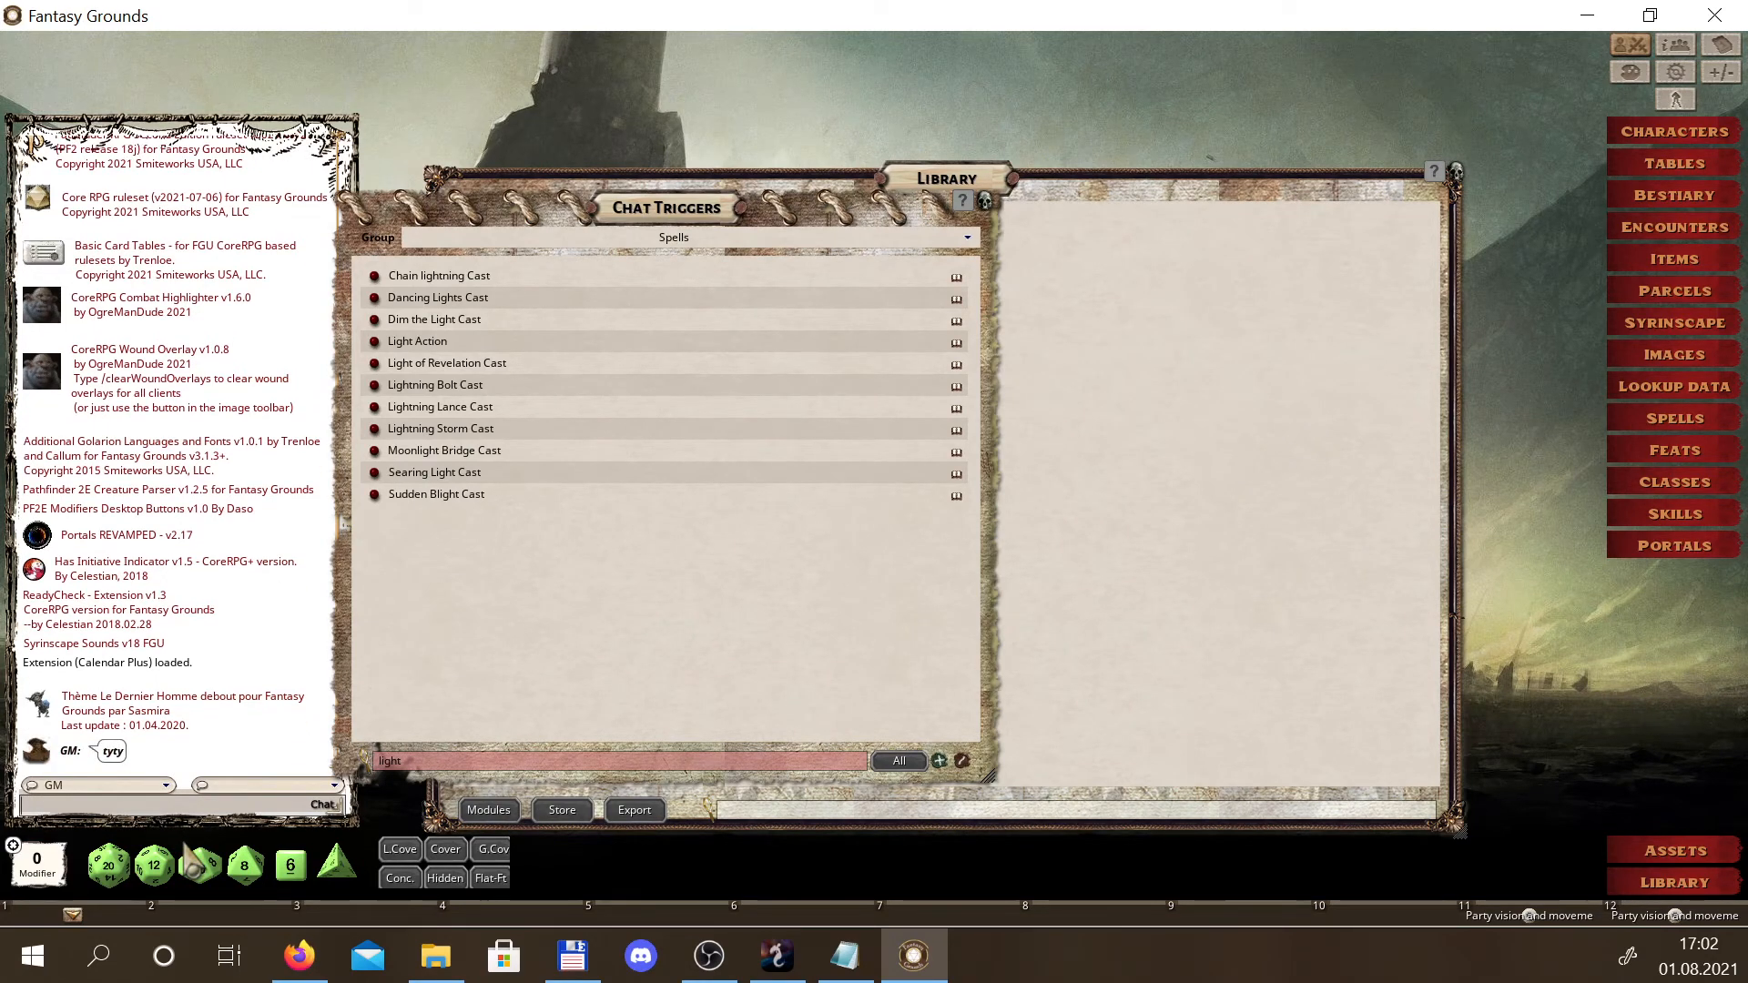
Open the gnome sorcerer's character sheet, show its actions, and post the Light cantrip to the chat
drag(194, 860, 1664, 546)
click(1668, 132)
click(659, 483)
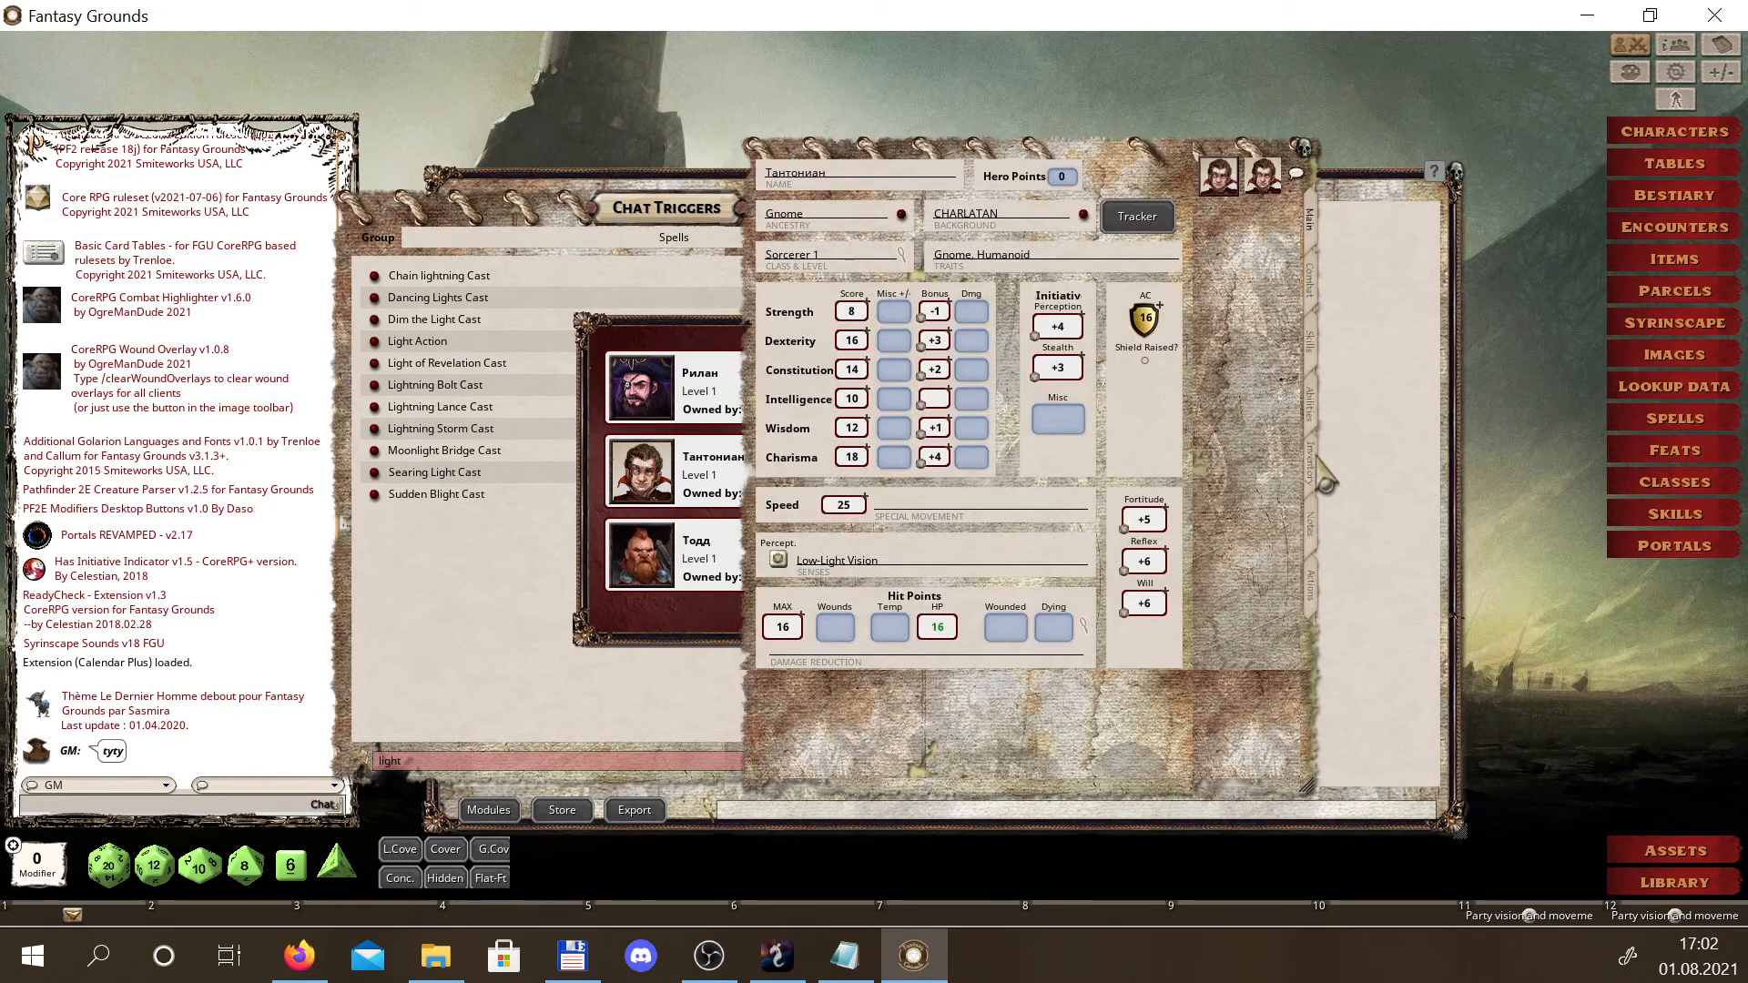
click(1310, 587)
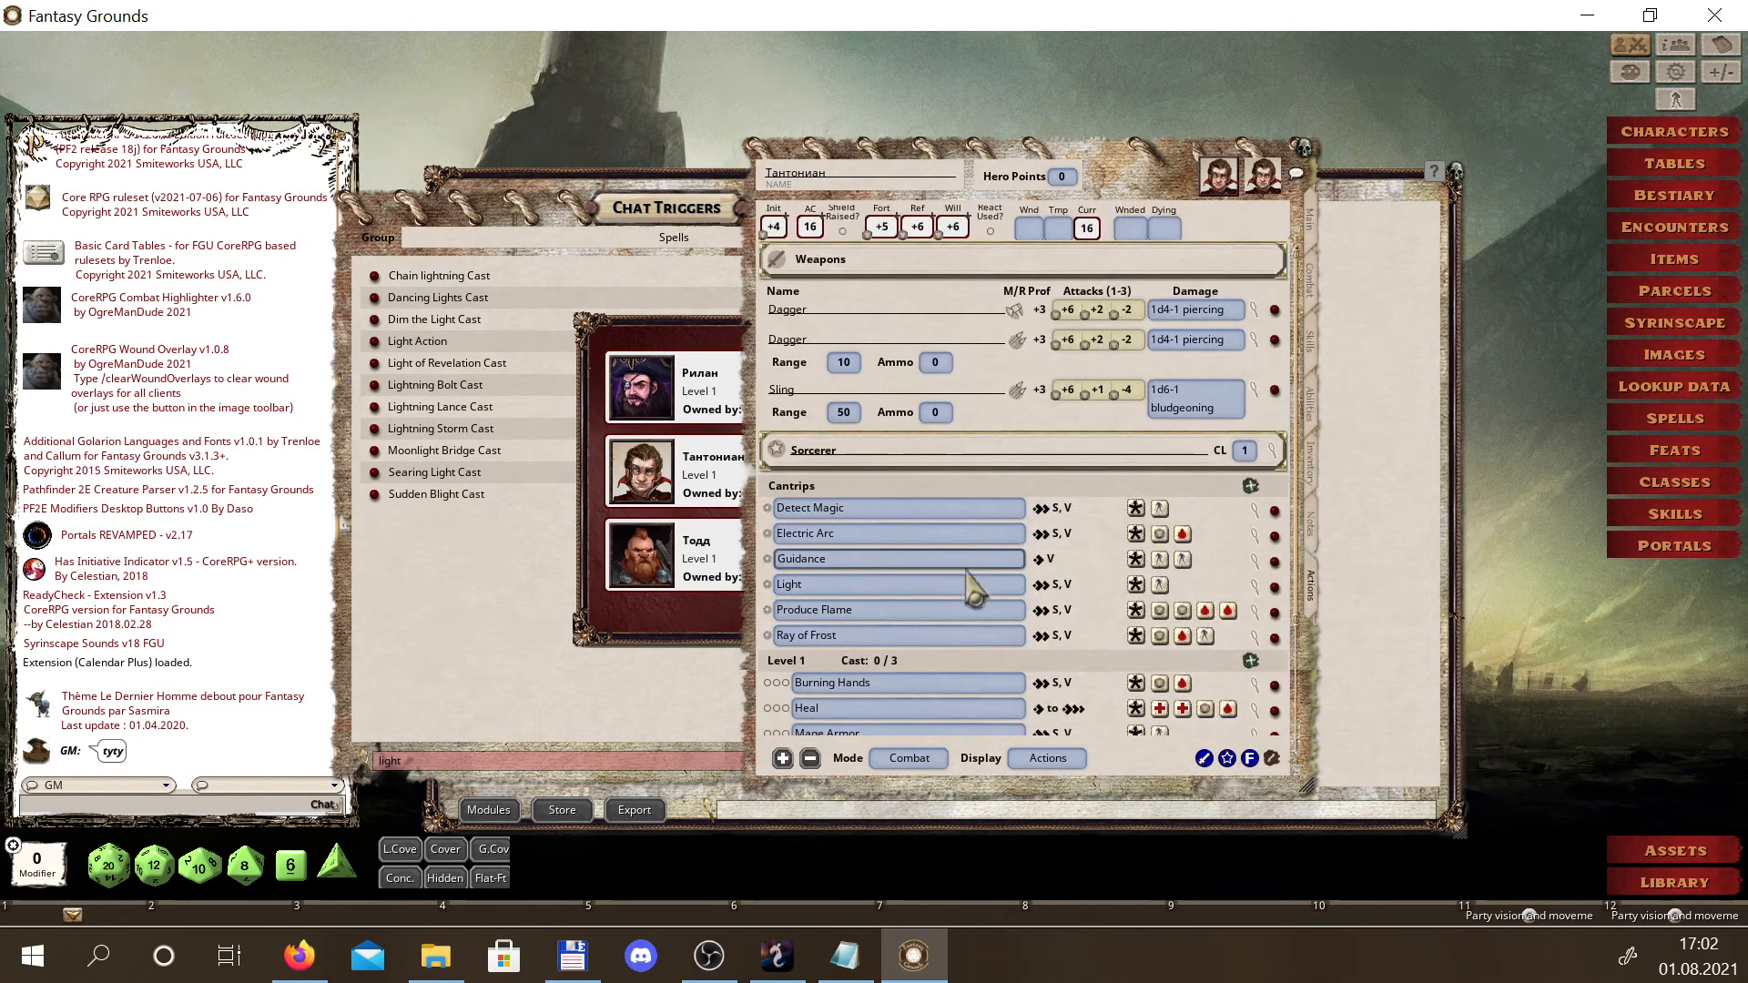
click(766, 585)
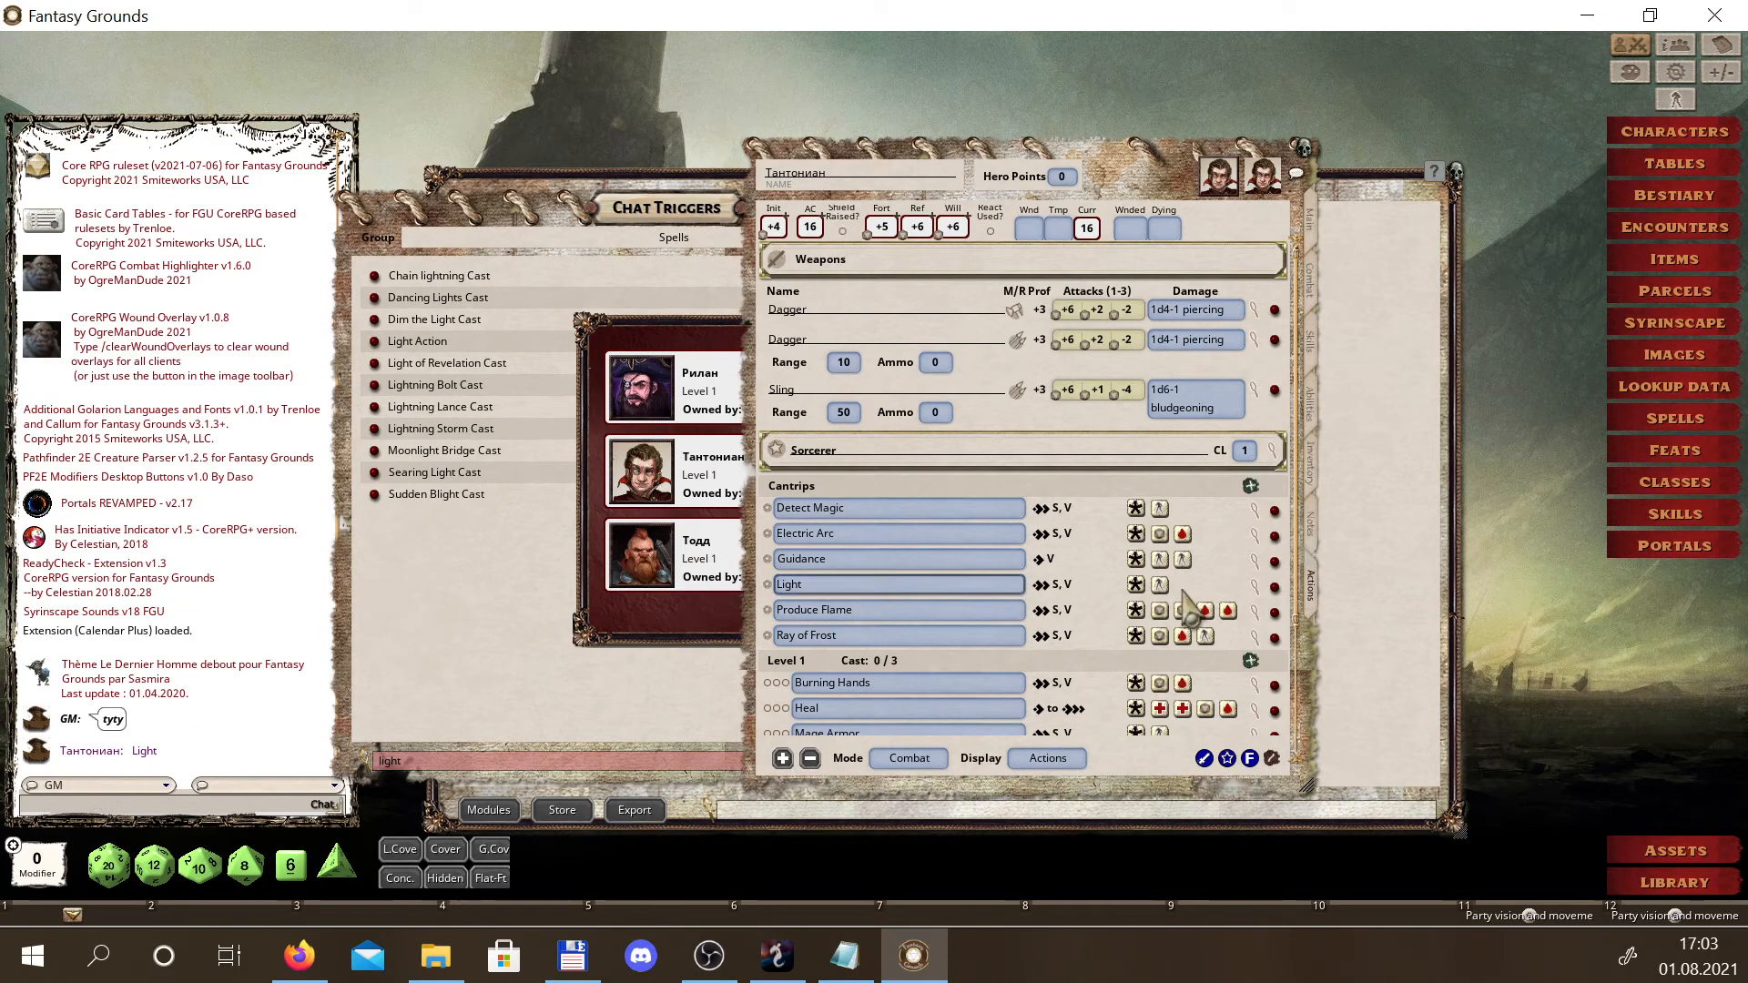
Cast Burning Hands from the sorcerer's sheet, repost its cast message in the chat, copy the message into the chat entry, and close the sheet
scroll(1065, 673, down, 2)
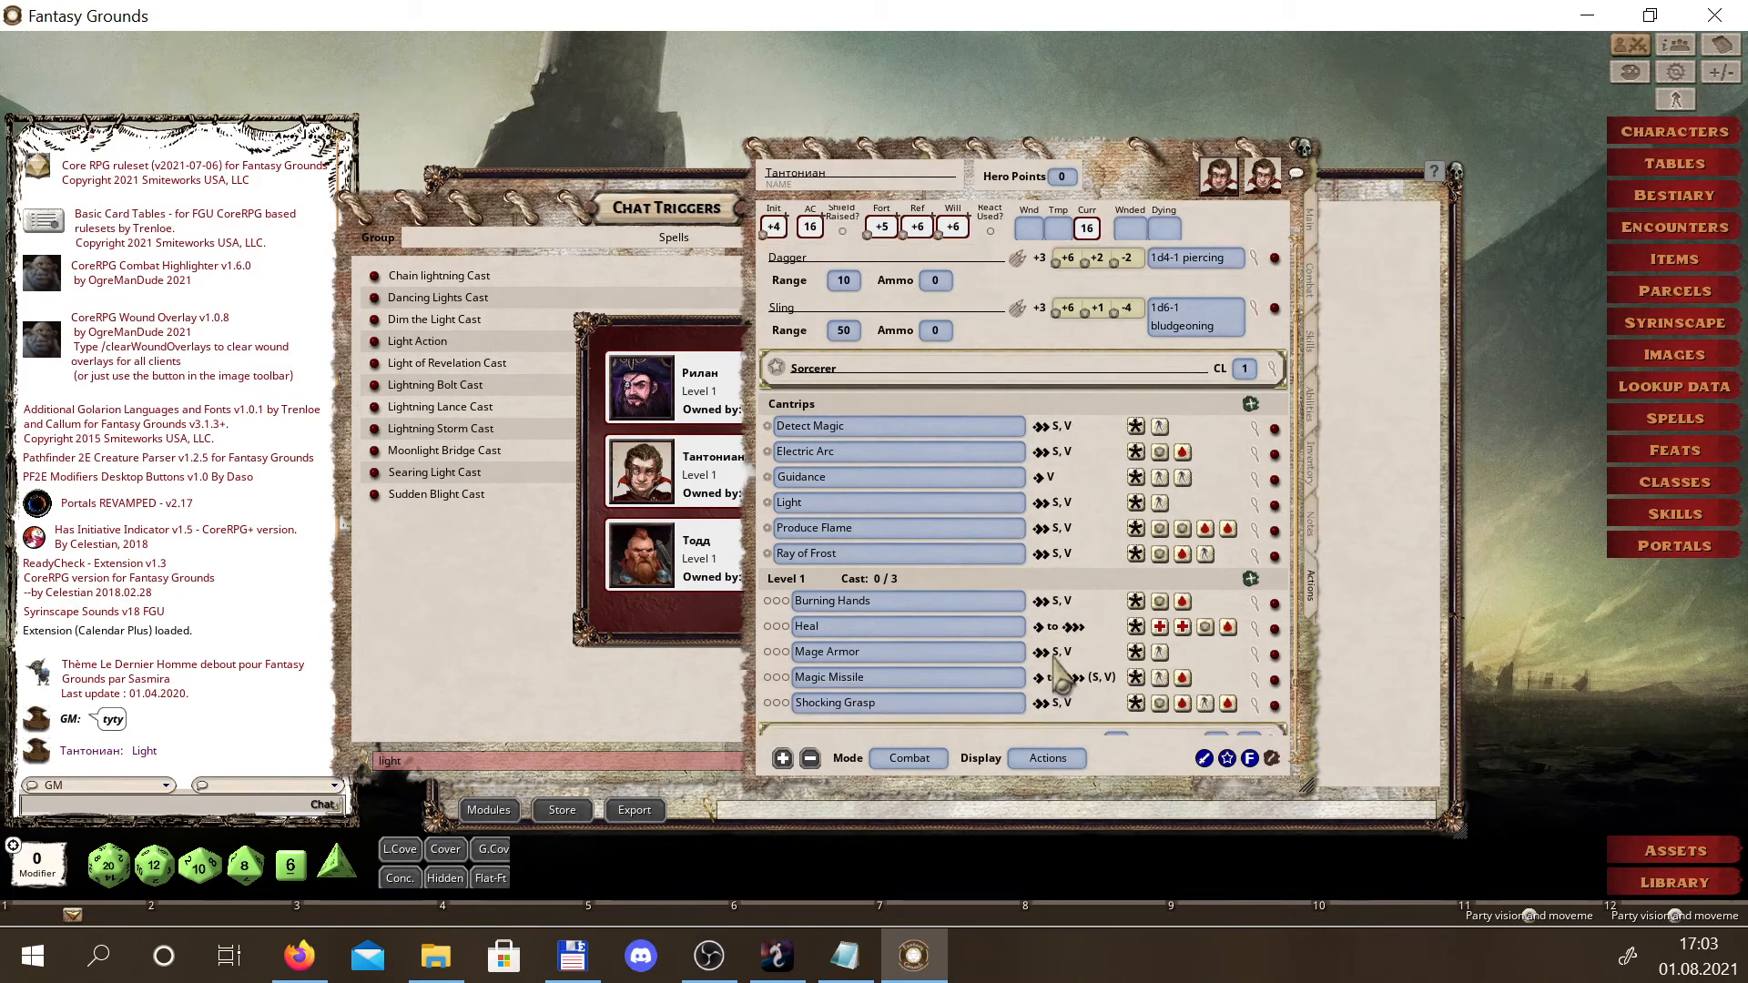
click(1161, 604)
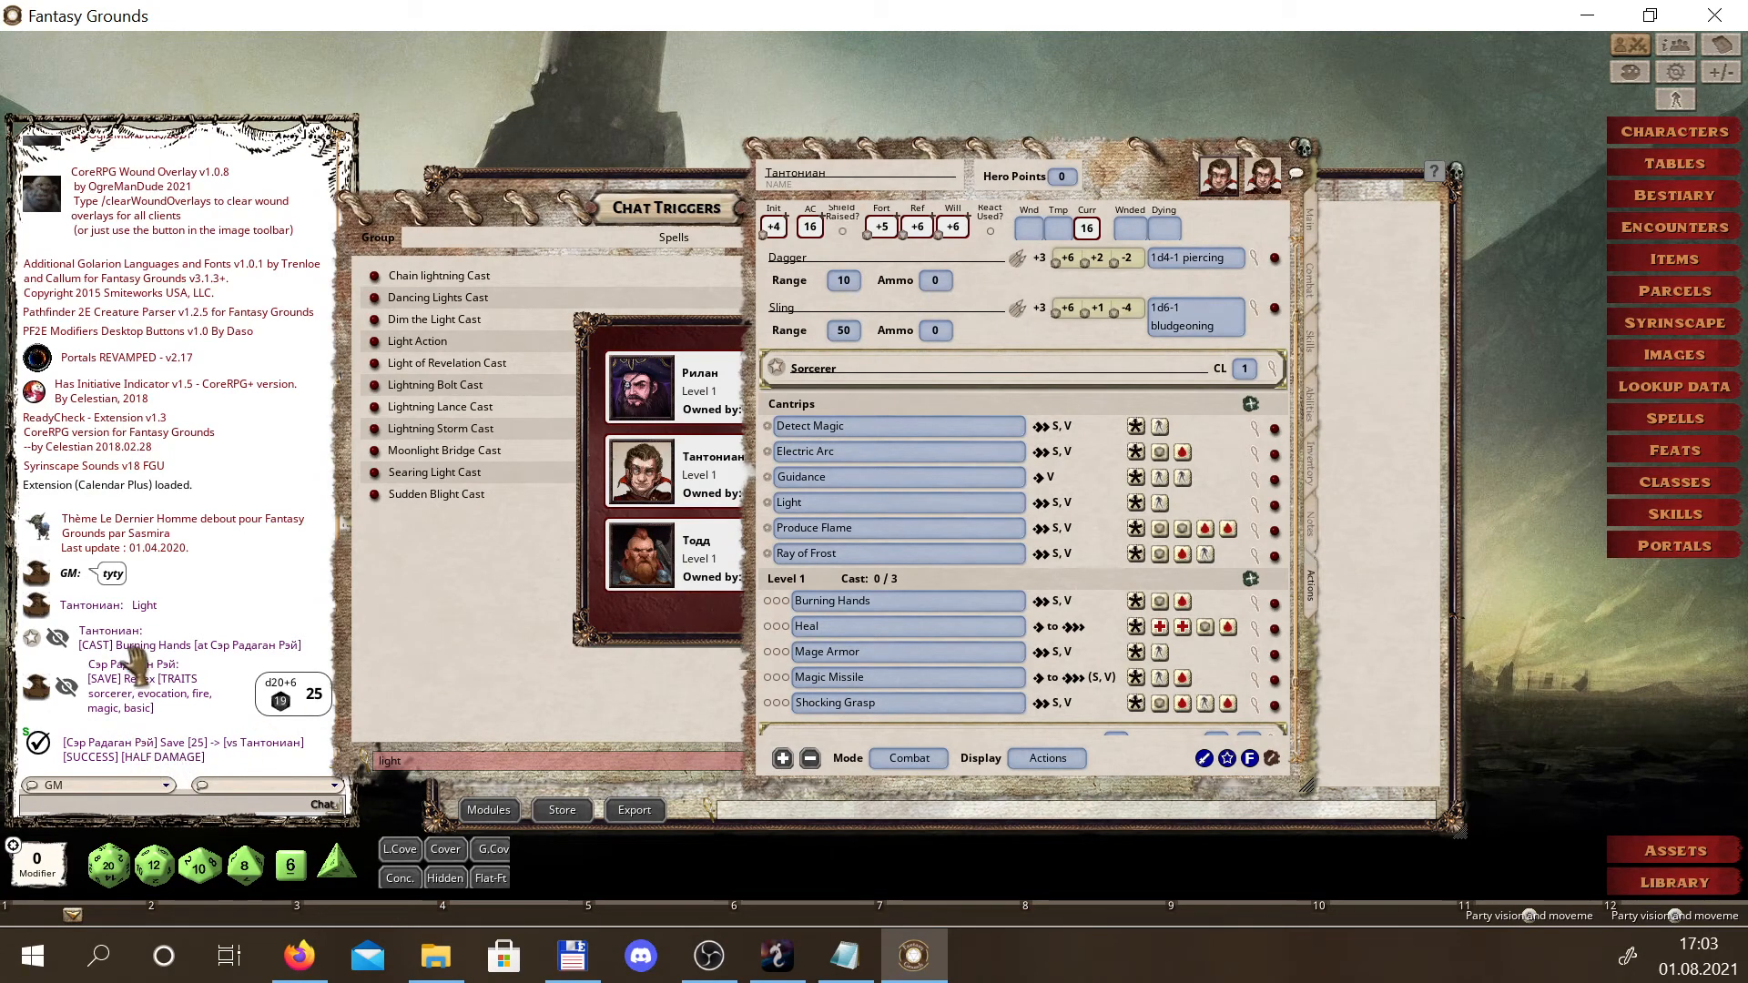
drag(91, 646, 136, 657)
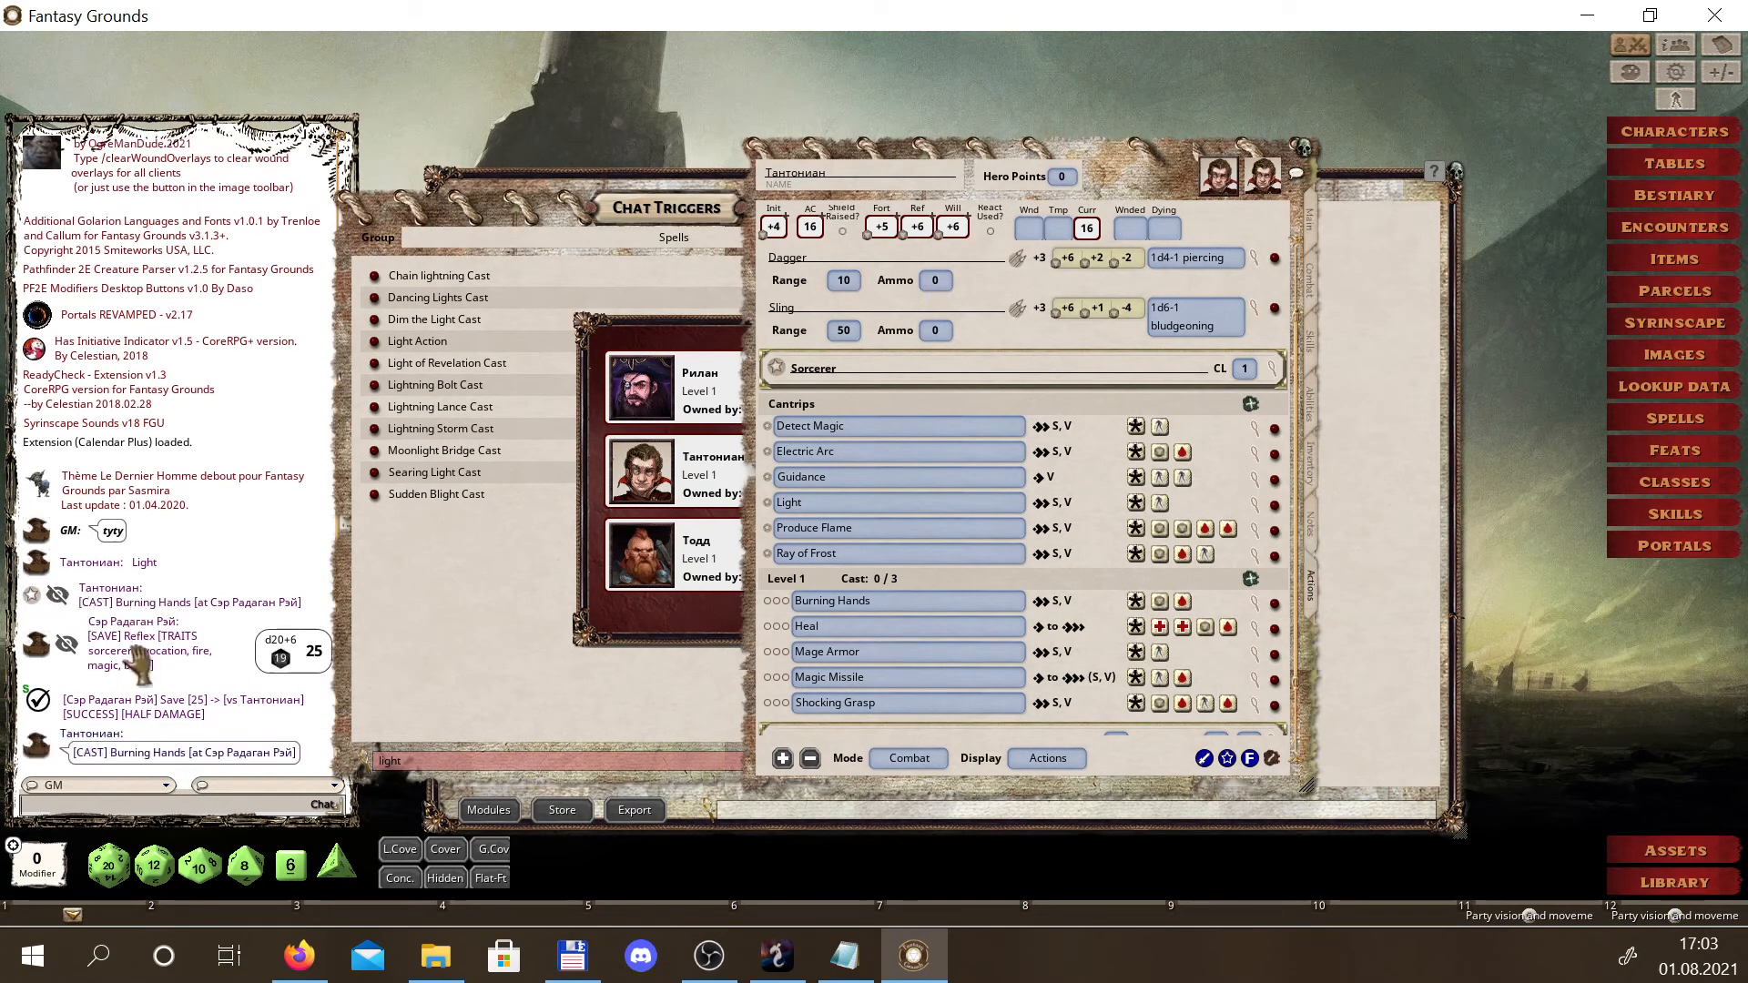
drag(105, 758, 101, 810)
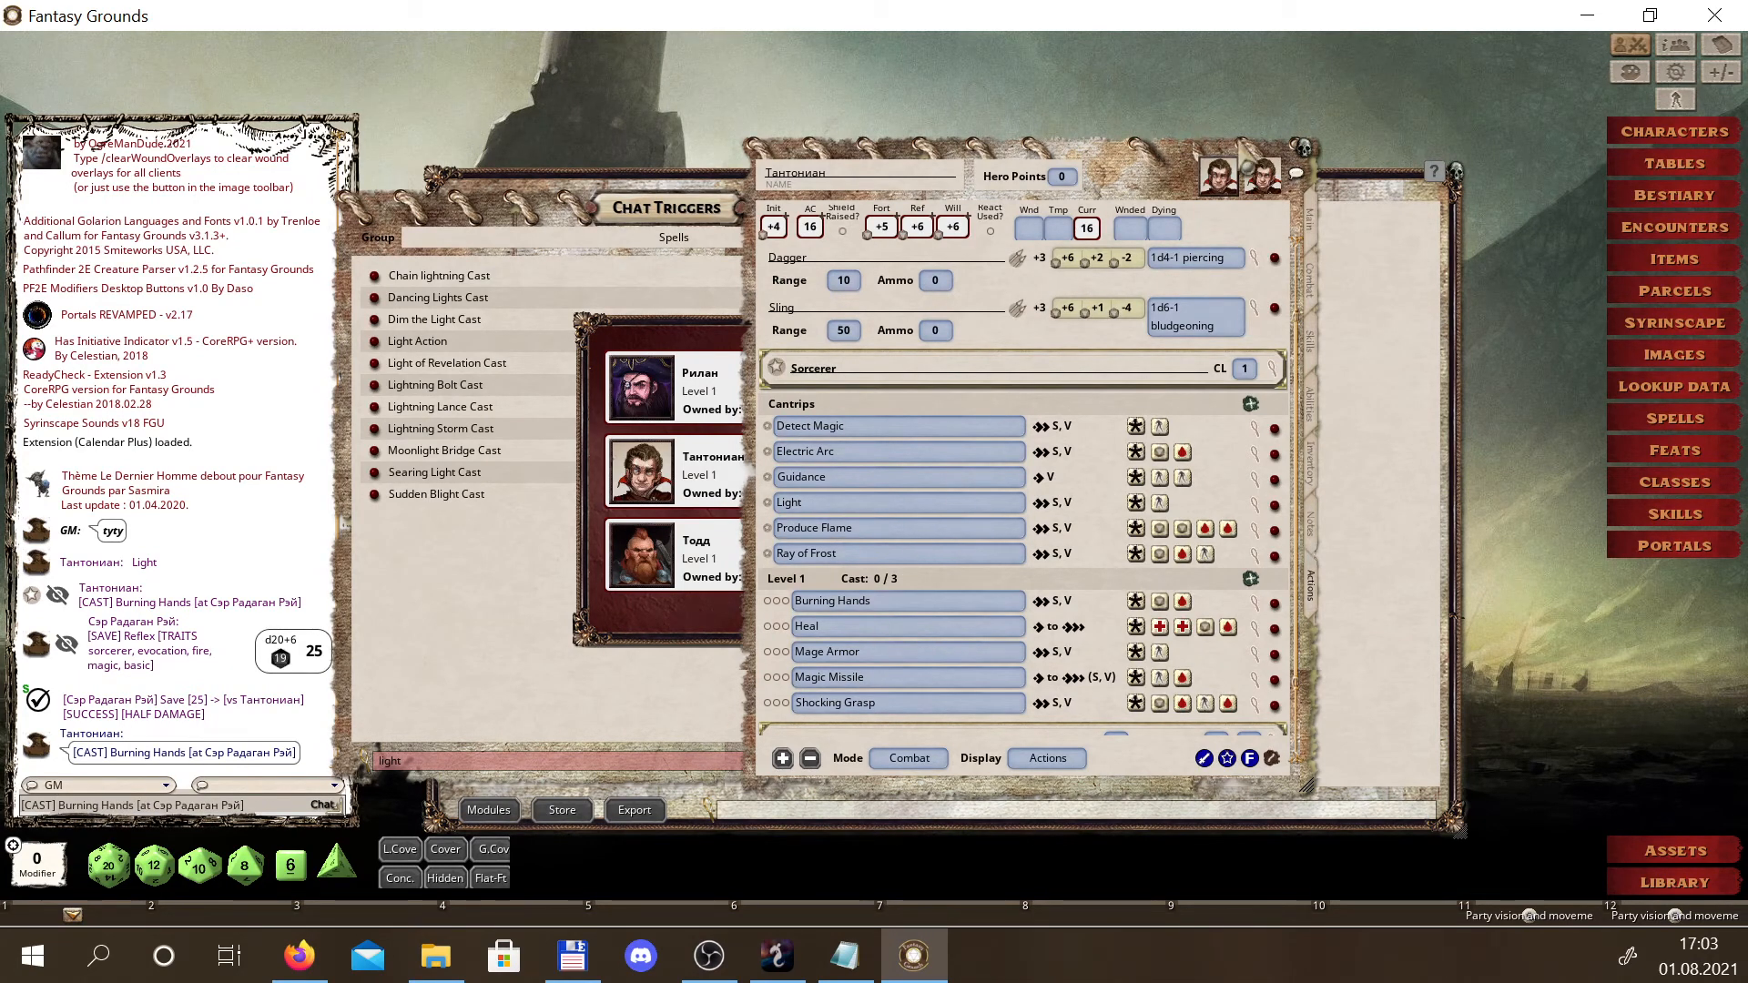
click(1304, 166)
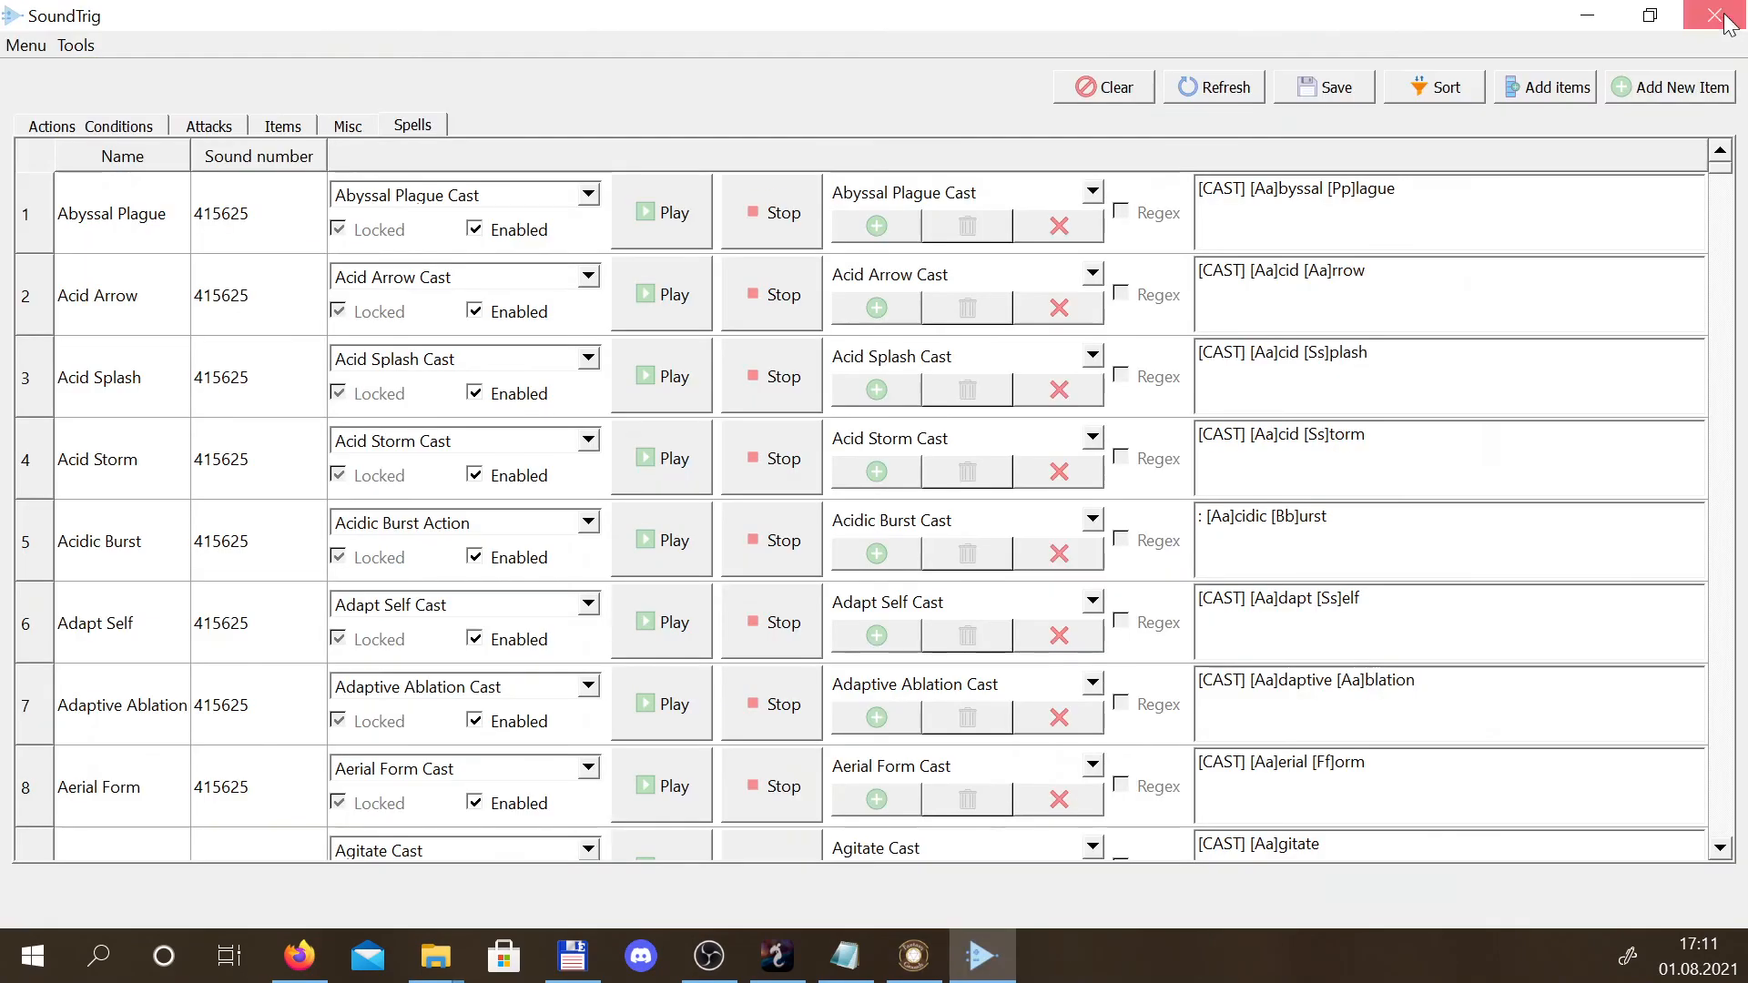
Close SoundTrig and open the trigger configuration file from the SoundTrig folder in Notepad
click(1727, 20)
scroll(801, 665, up, 2)
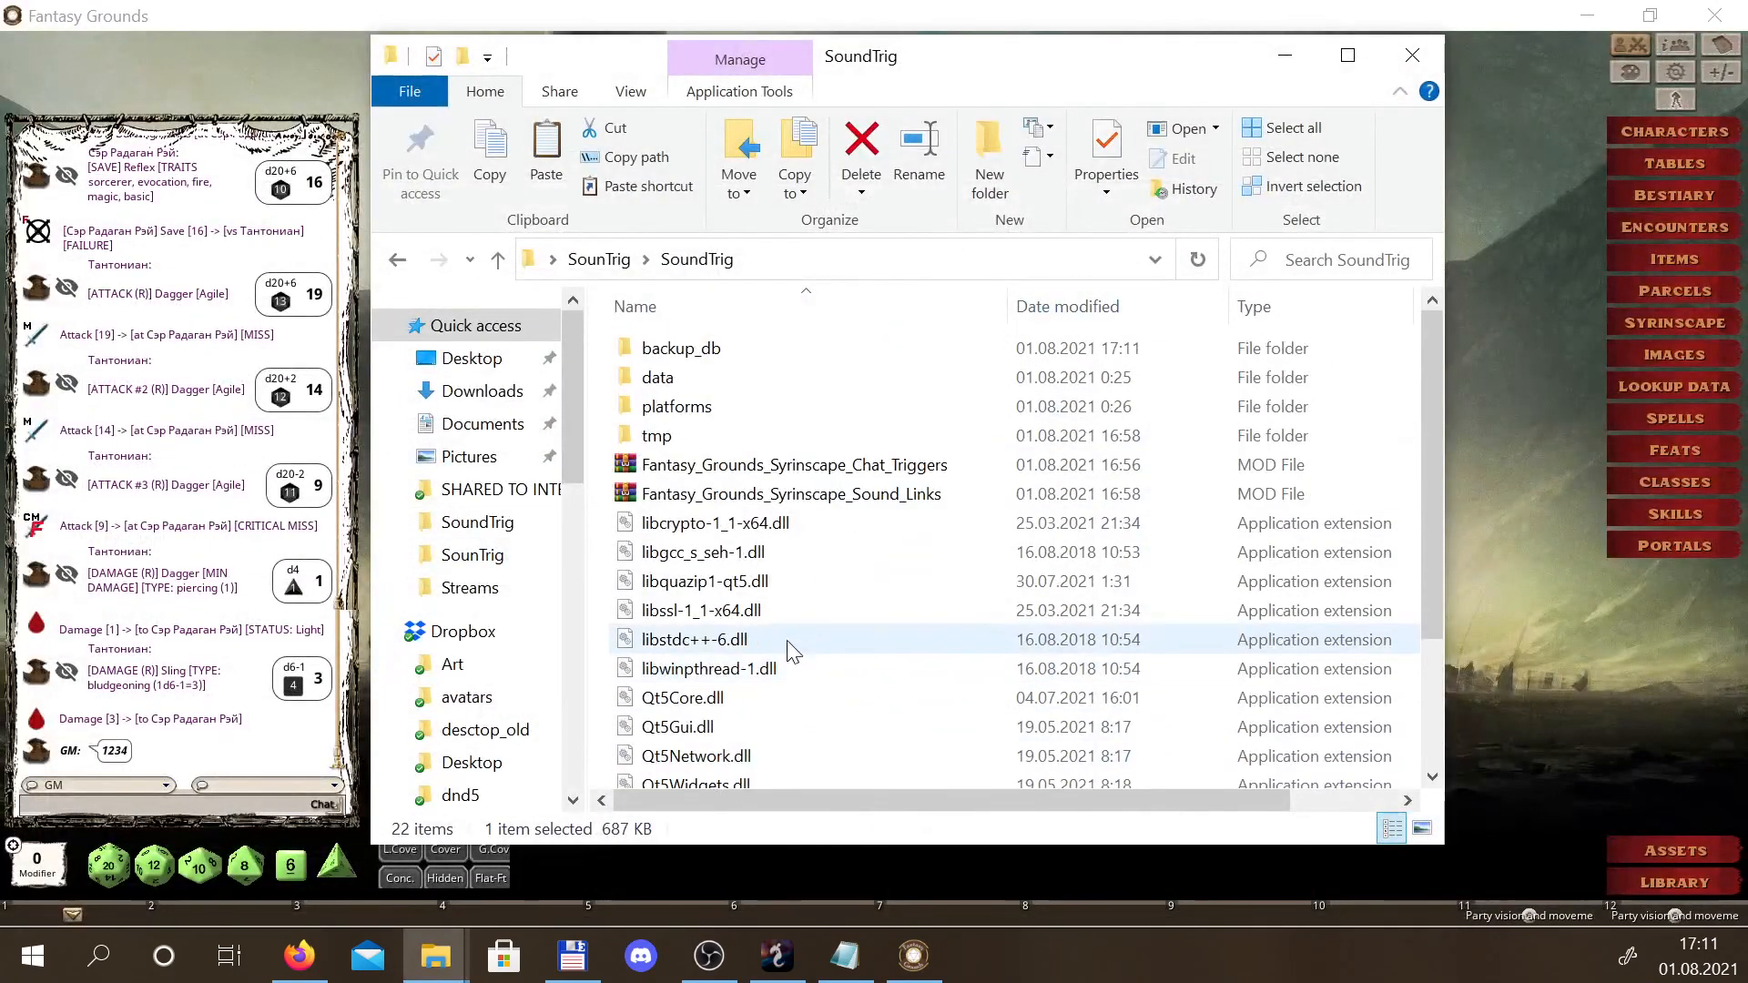
scroll(737, 452, down, 2)
click(844, 955)
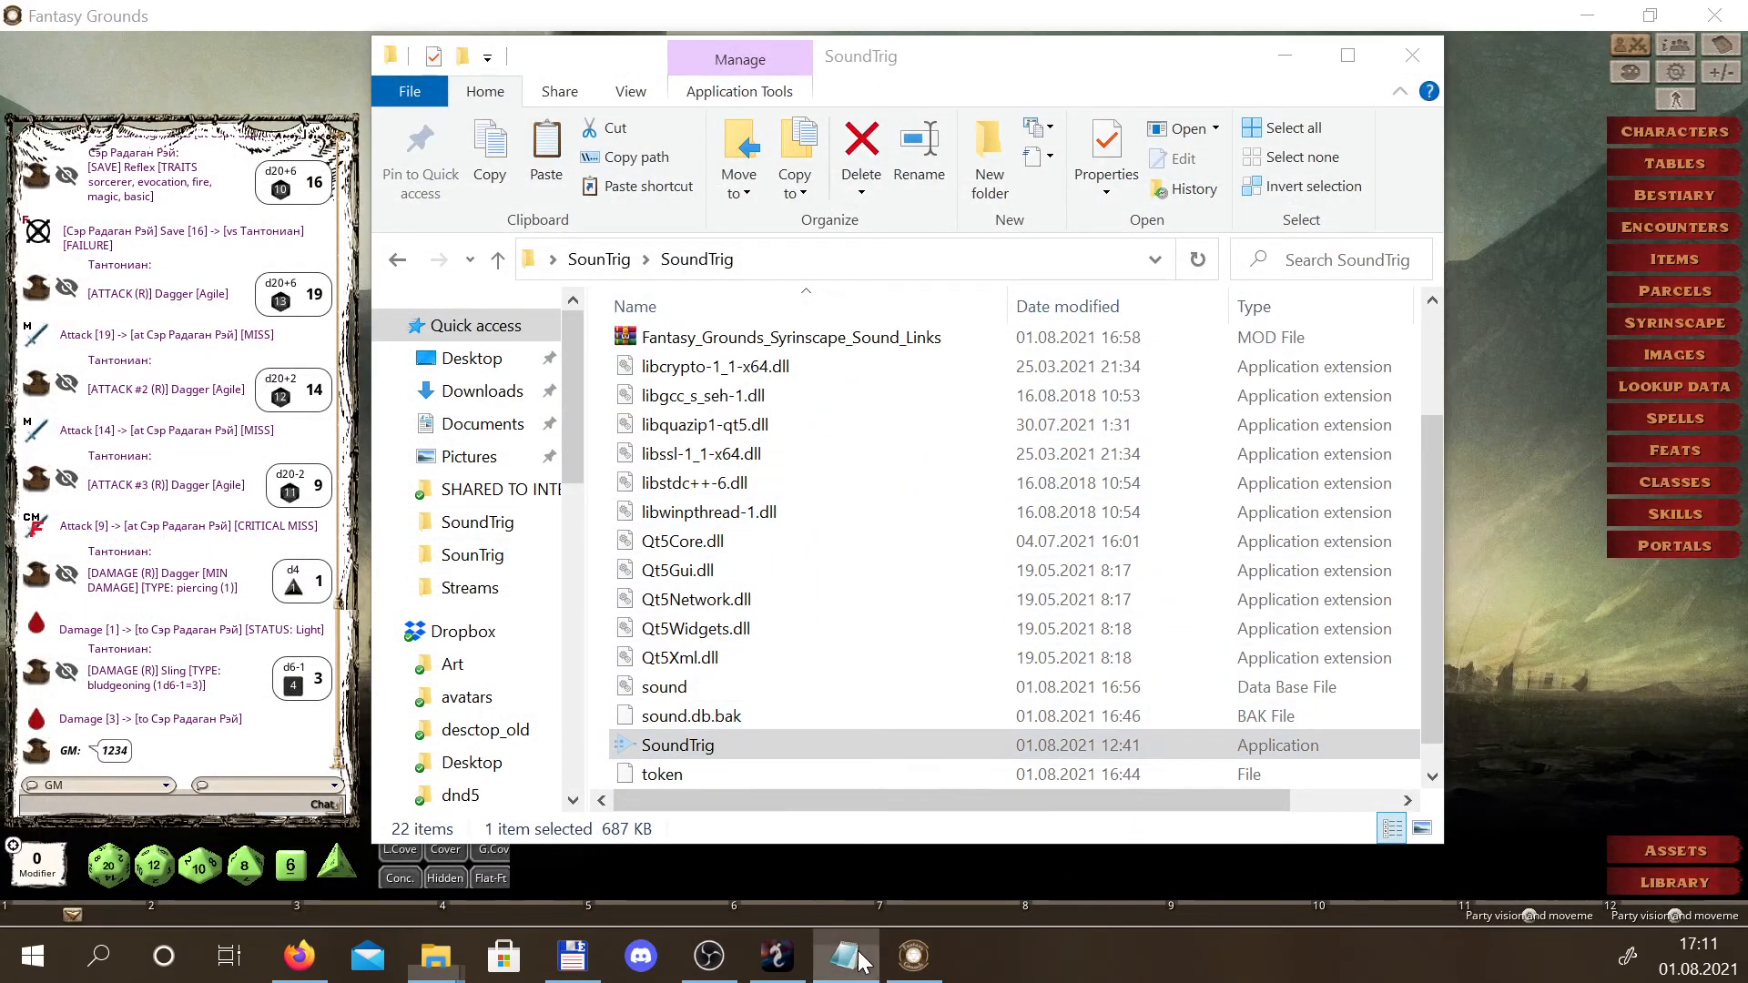
right_click(674, 687)
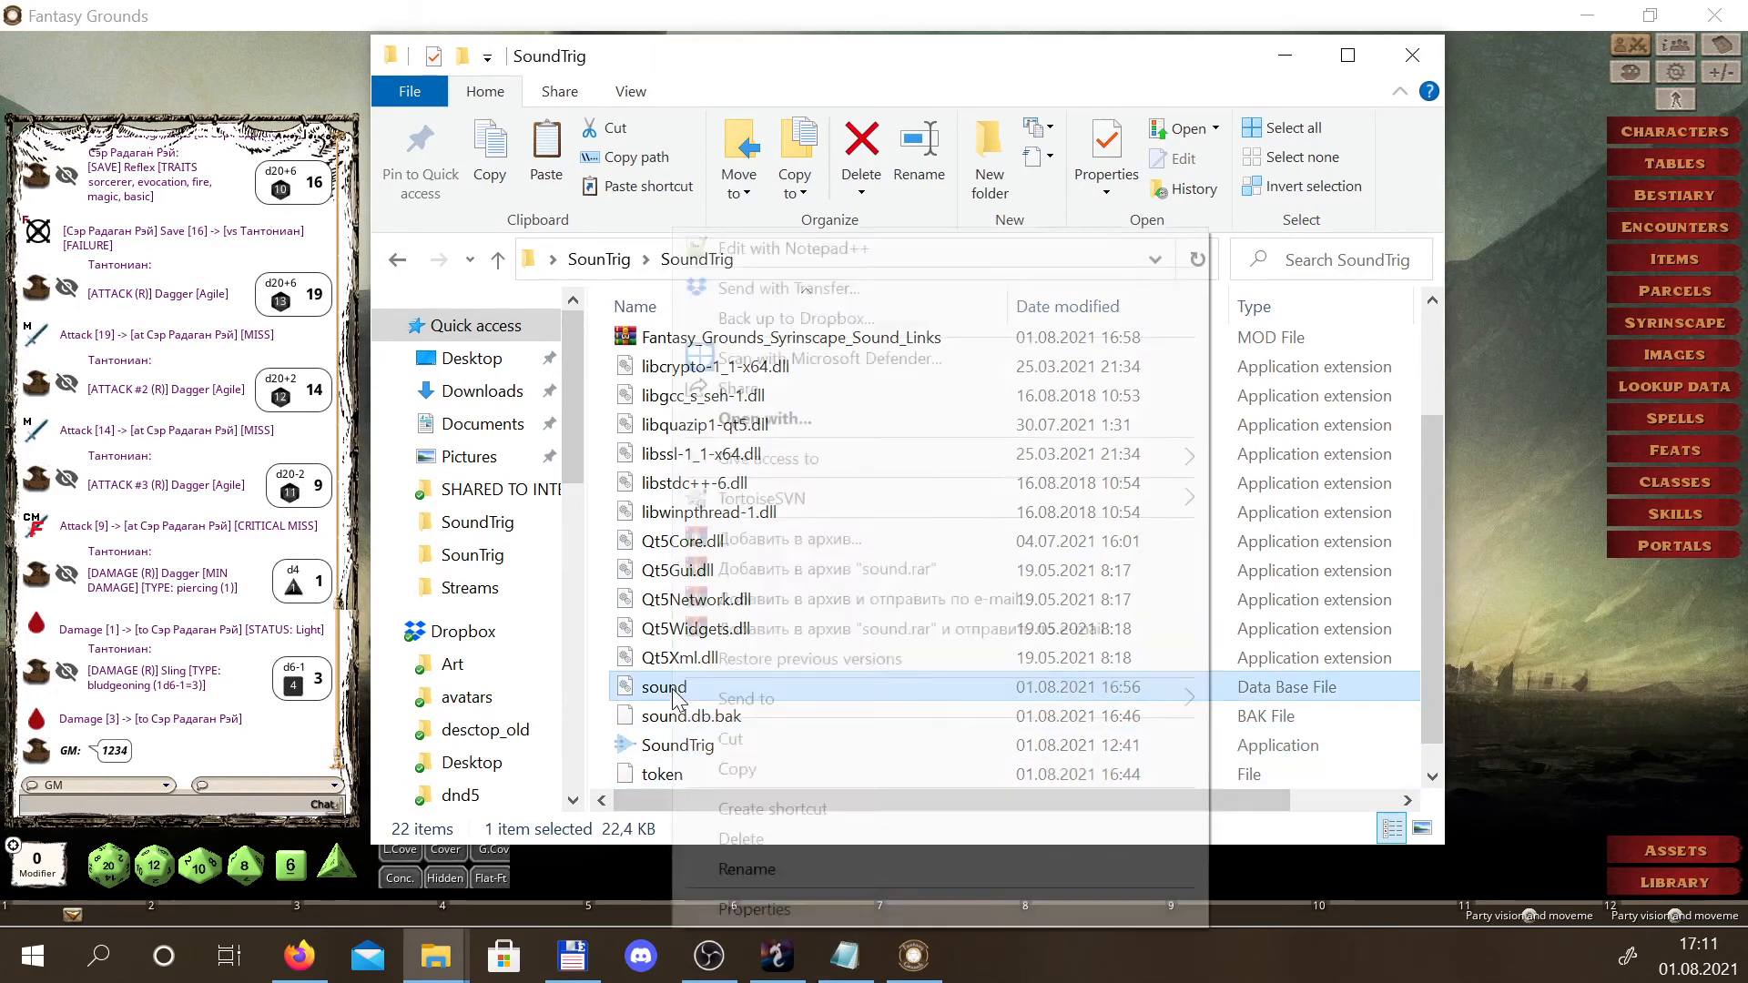
click(658, 745)
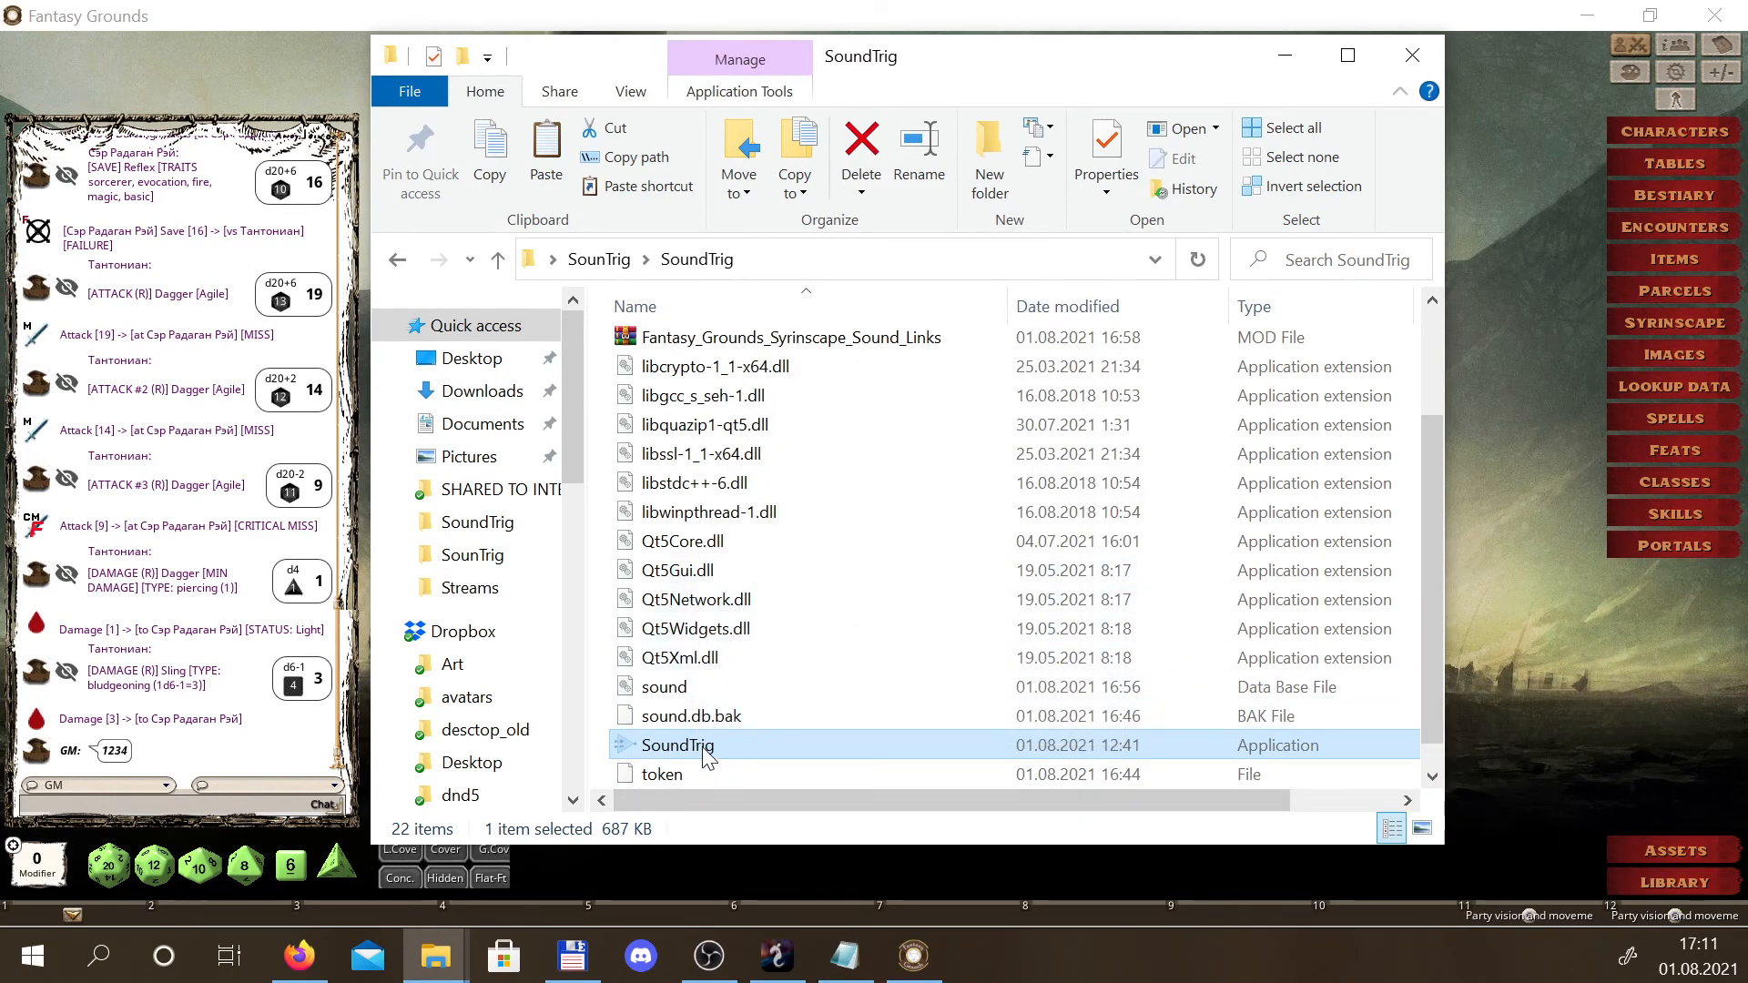
scroll(701, 774, down, 1)
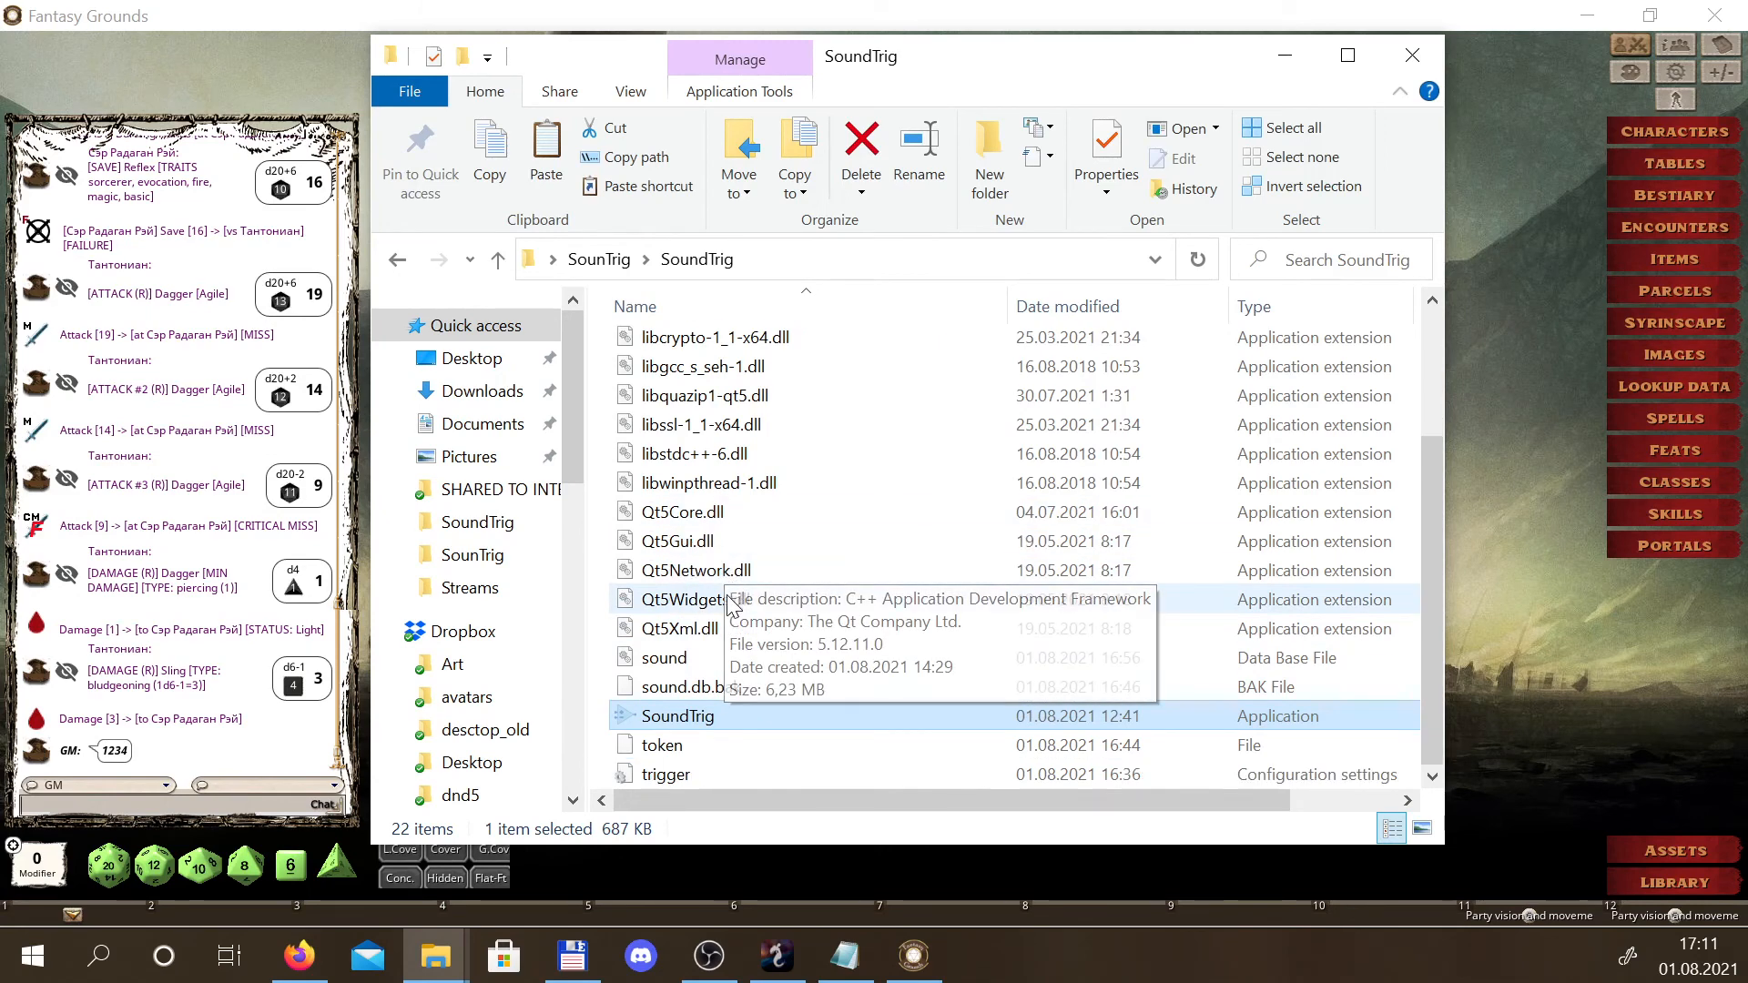
right_click(696, 783)
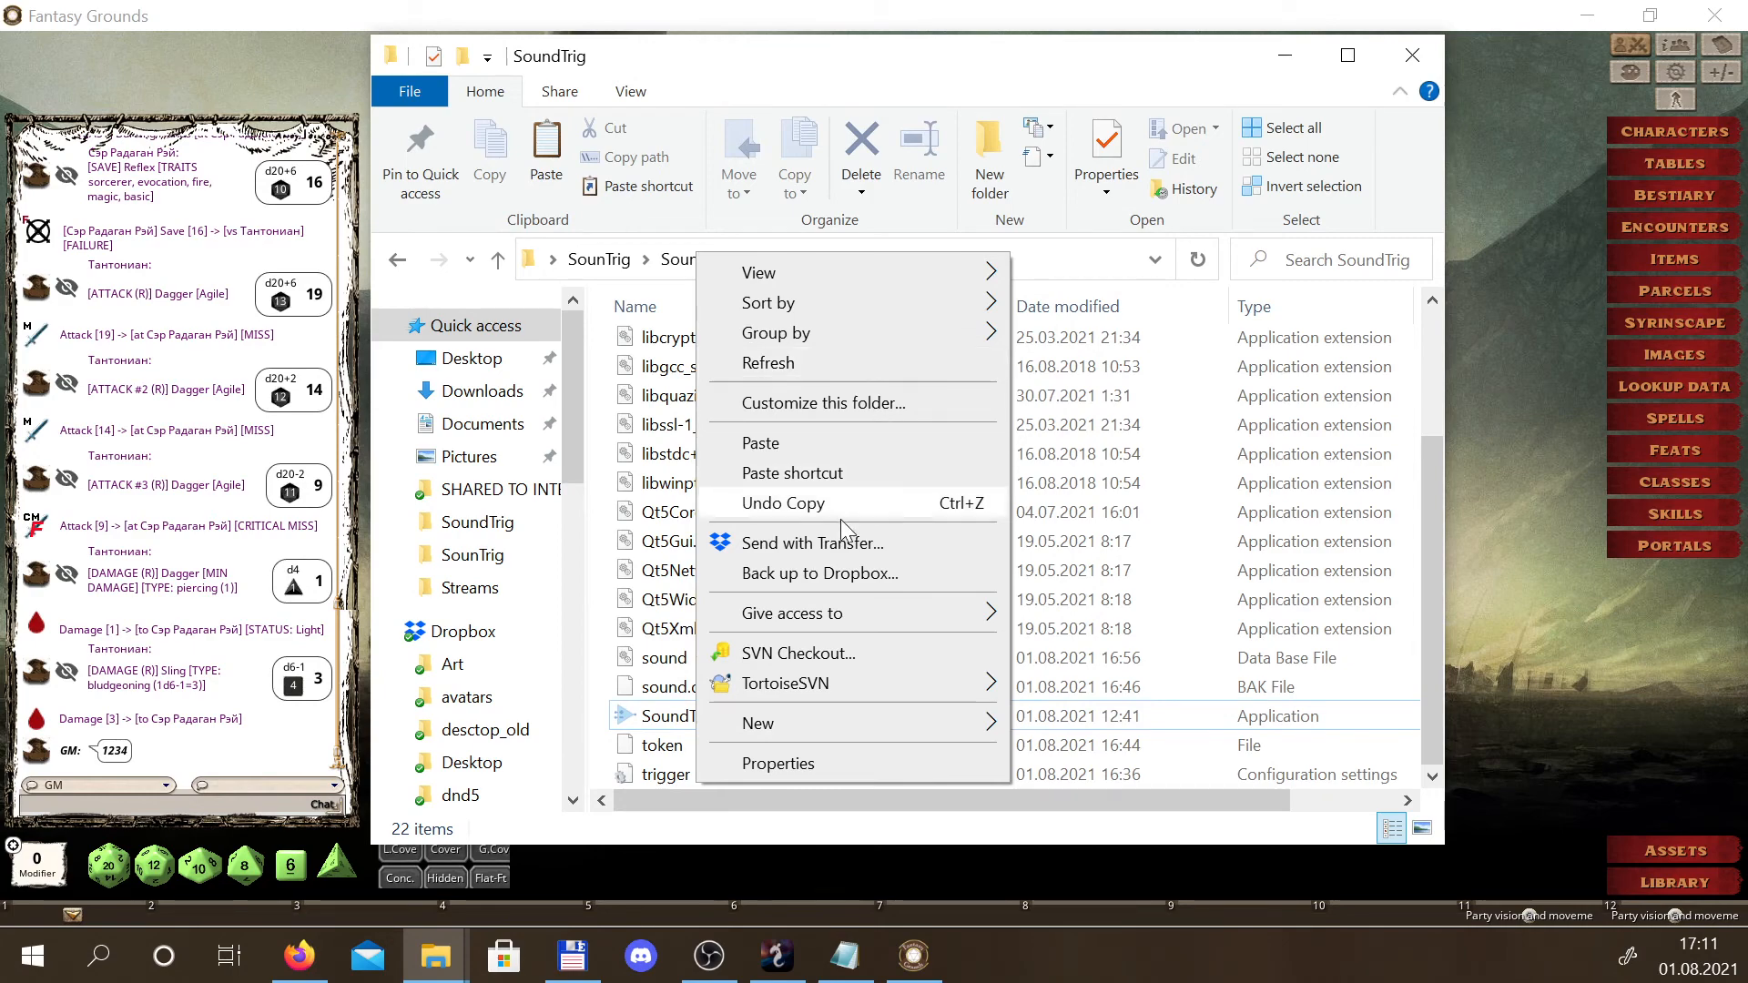
click(692, 775)
right_click(664, 776)
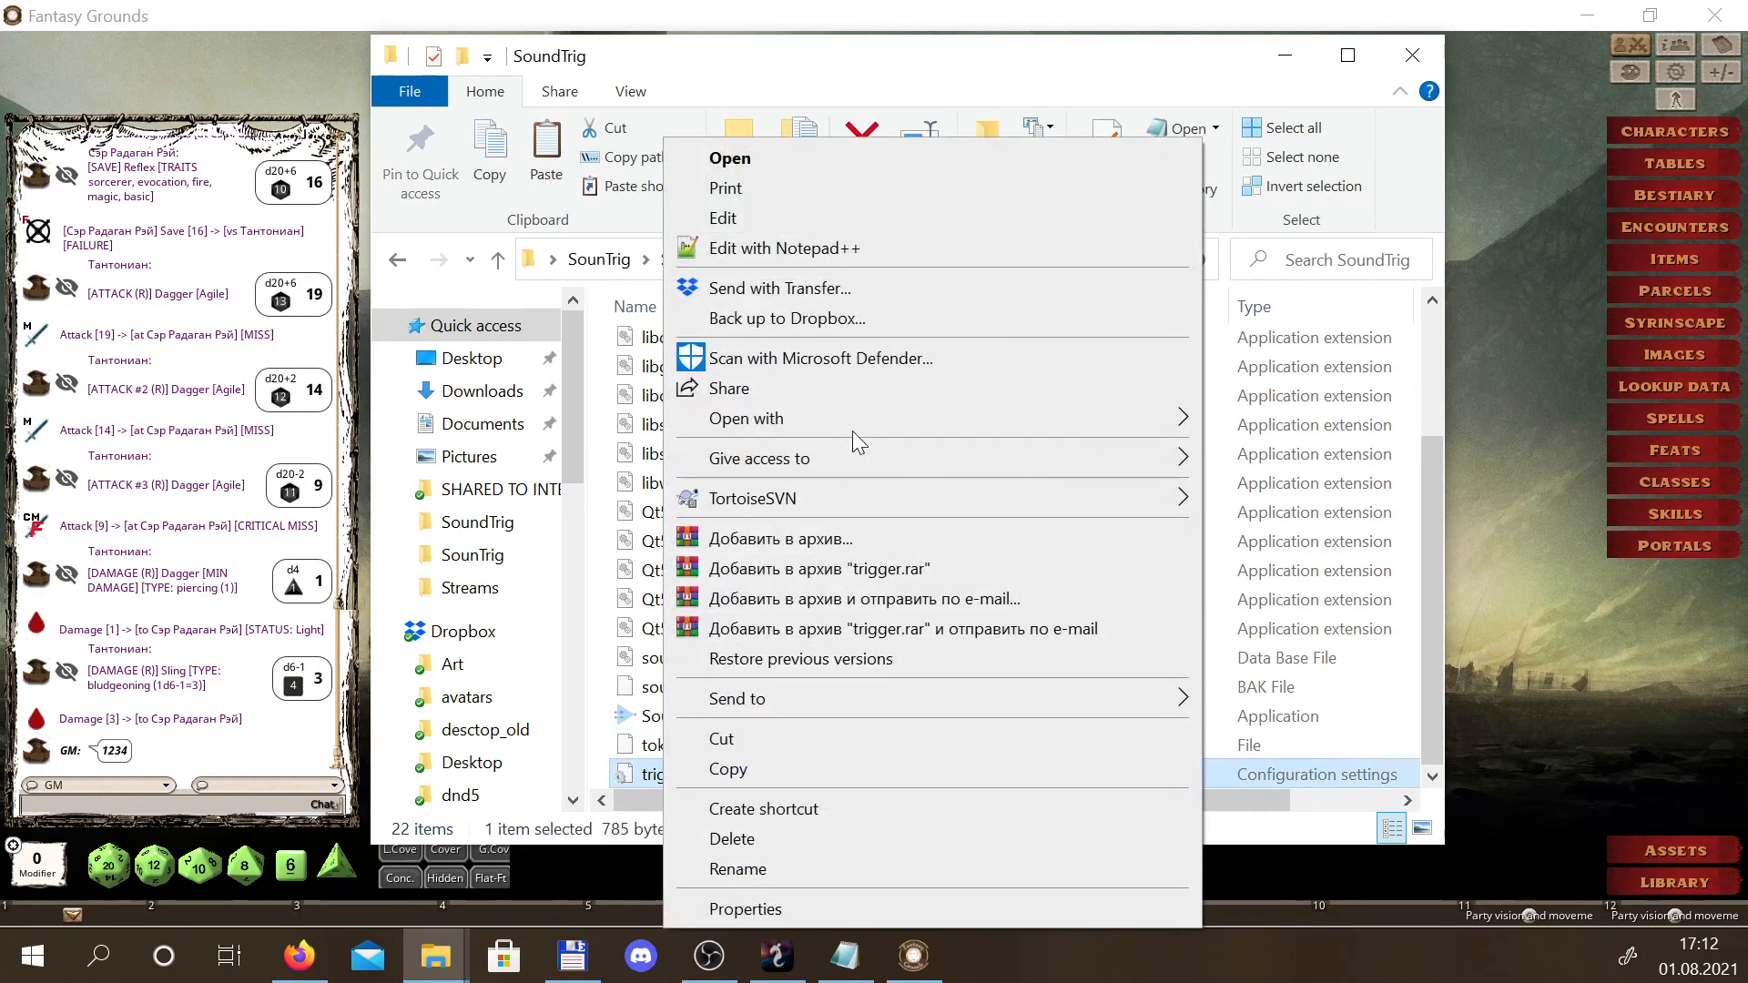
mouse_move(861, 419)
click(1274, 420)
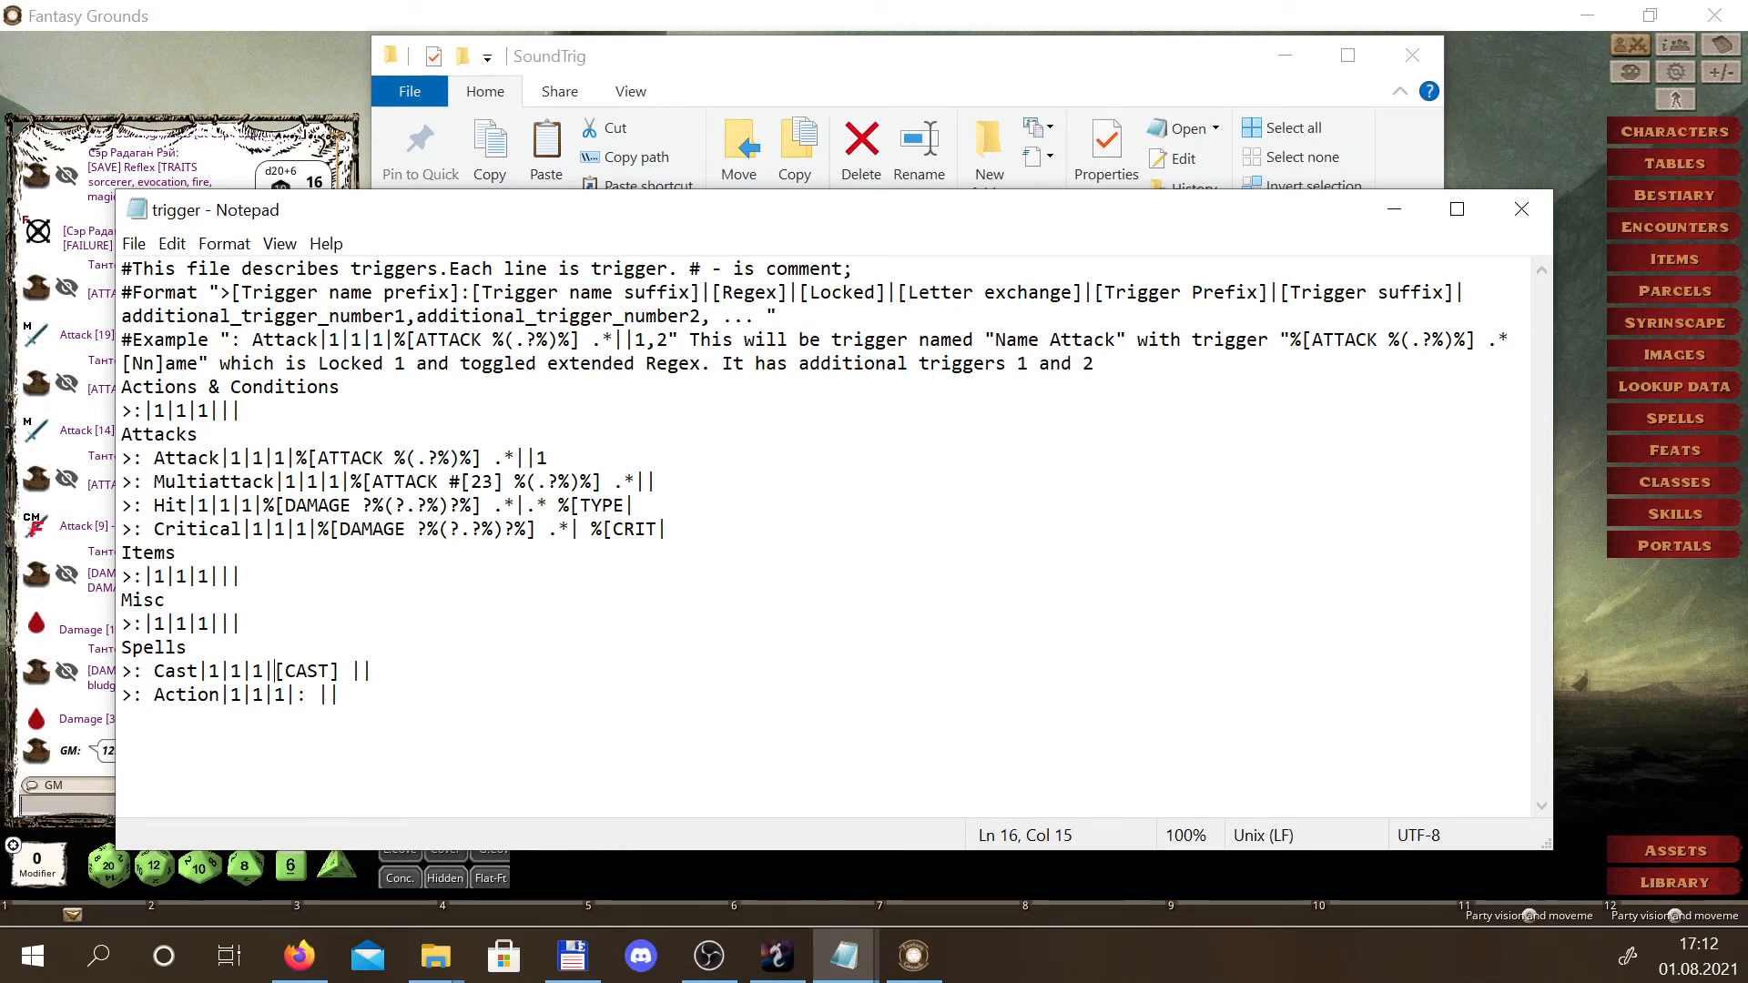
Change the trigger prefix in the Spells Cast line to "%[CAST%]", save the file, and minimize it
text(%)
key(Right)
key(Right)
key(Right)
key(Right)
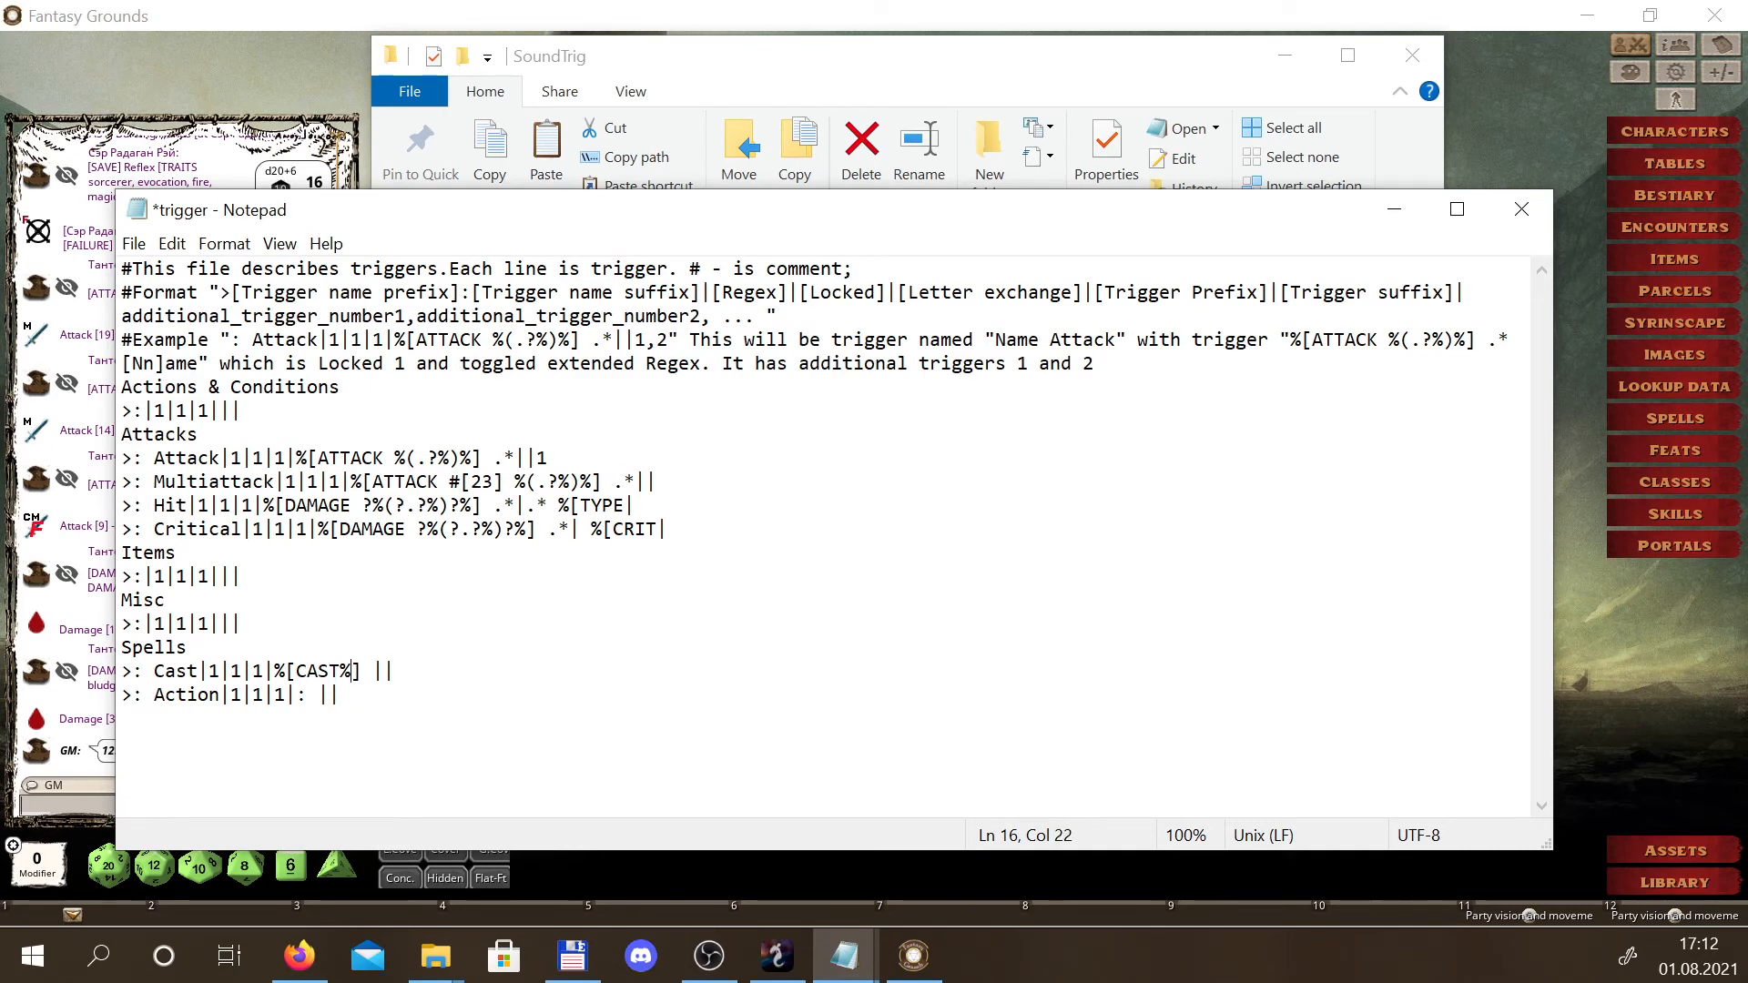
key(ctrl+s)
click(1393, 209)
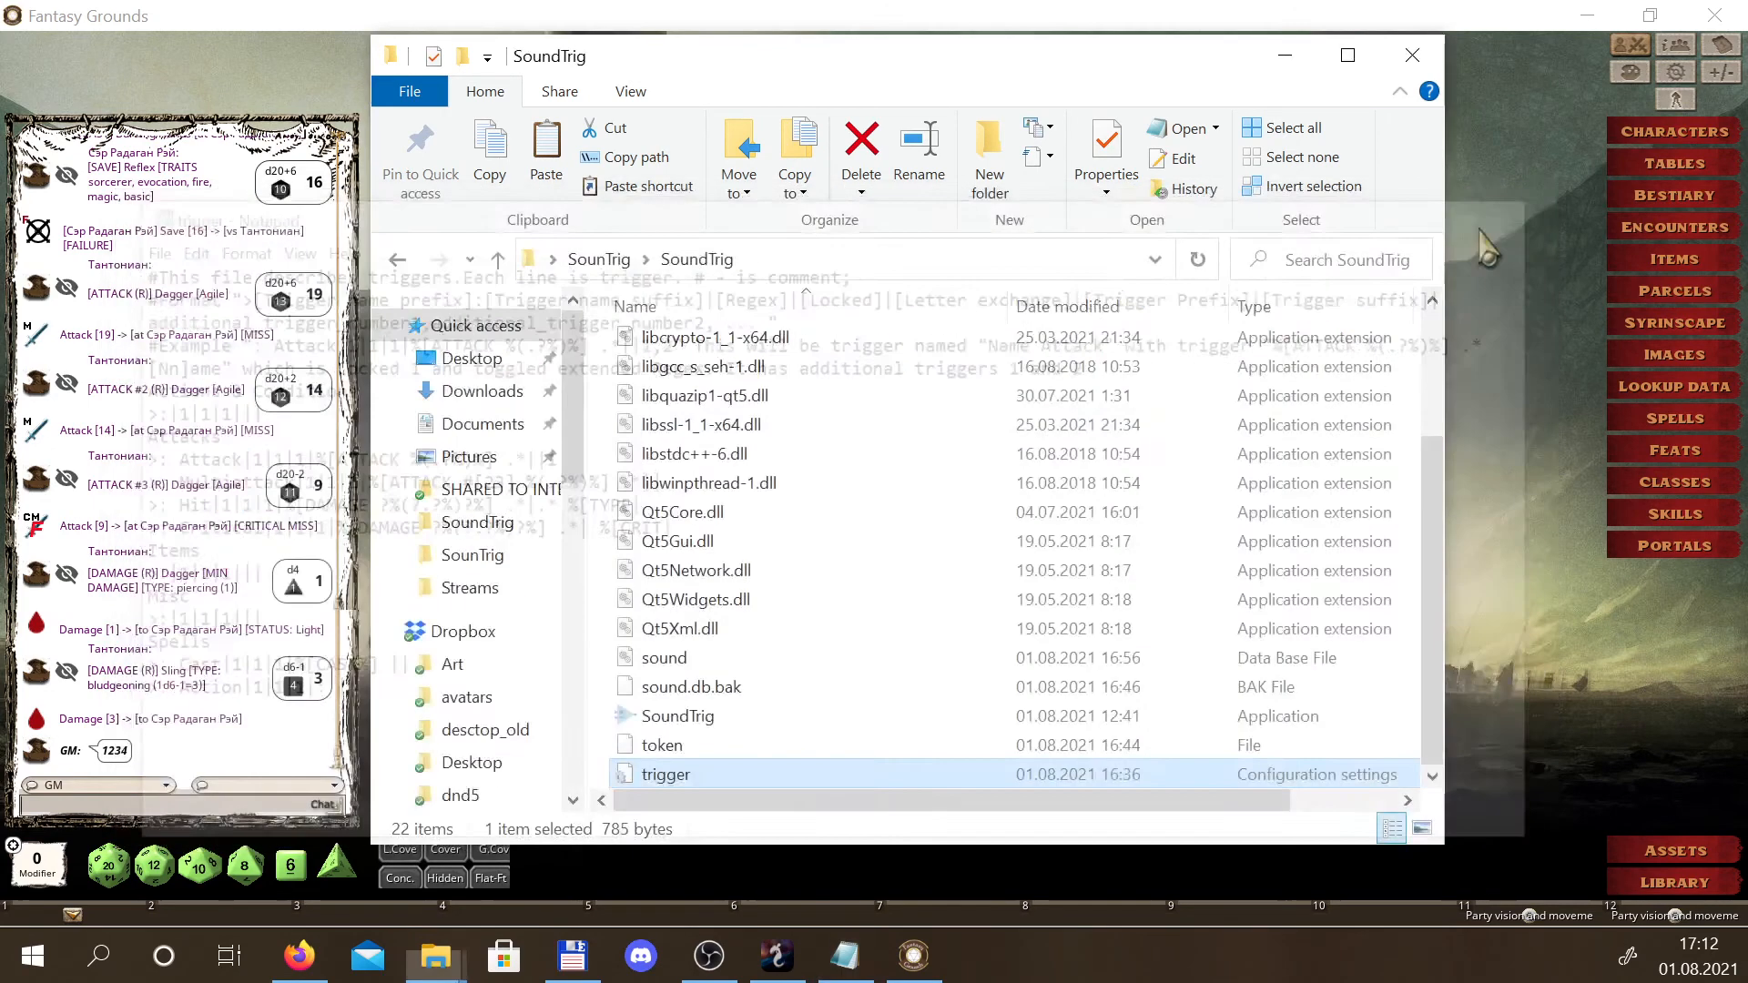
Start SoundTrig again and check the trigger texts of the attacks and spells
click(672, 719)
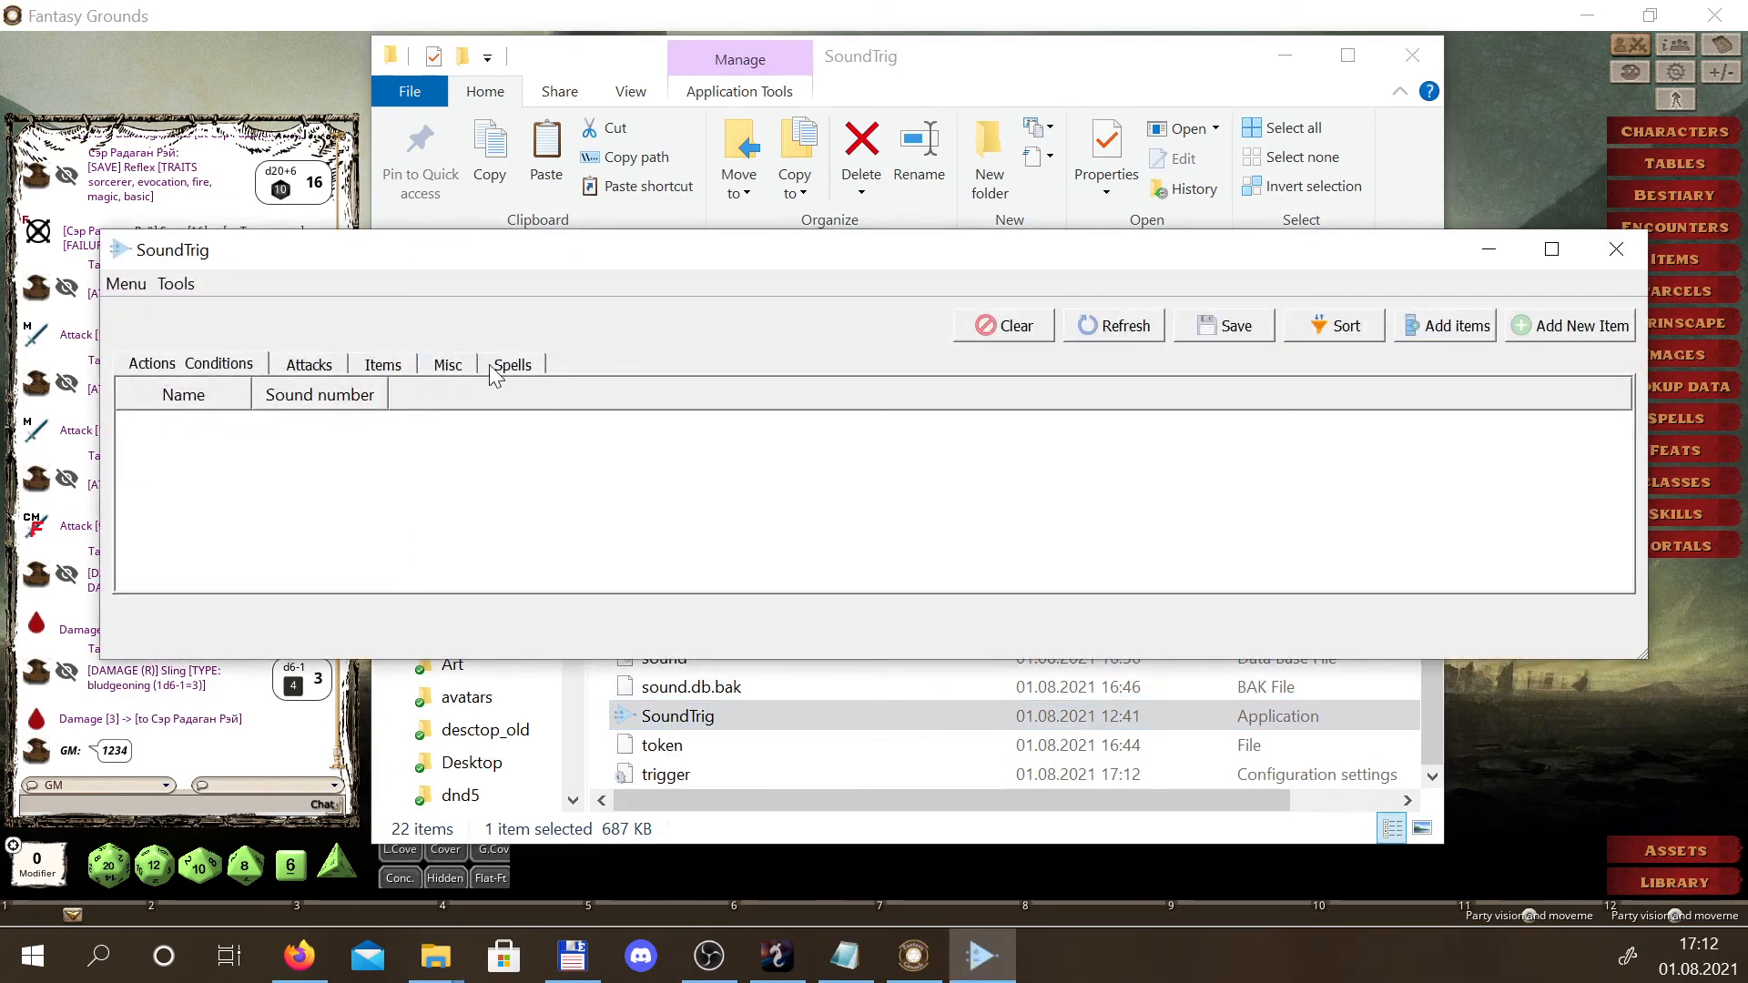
click(331, 375)
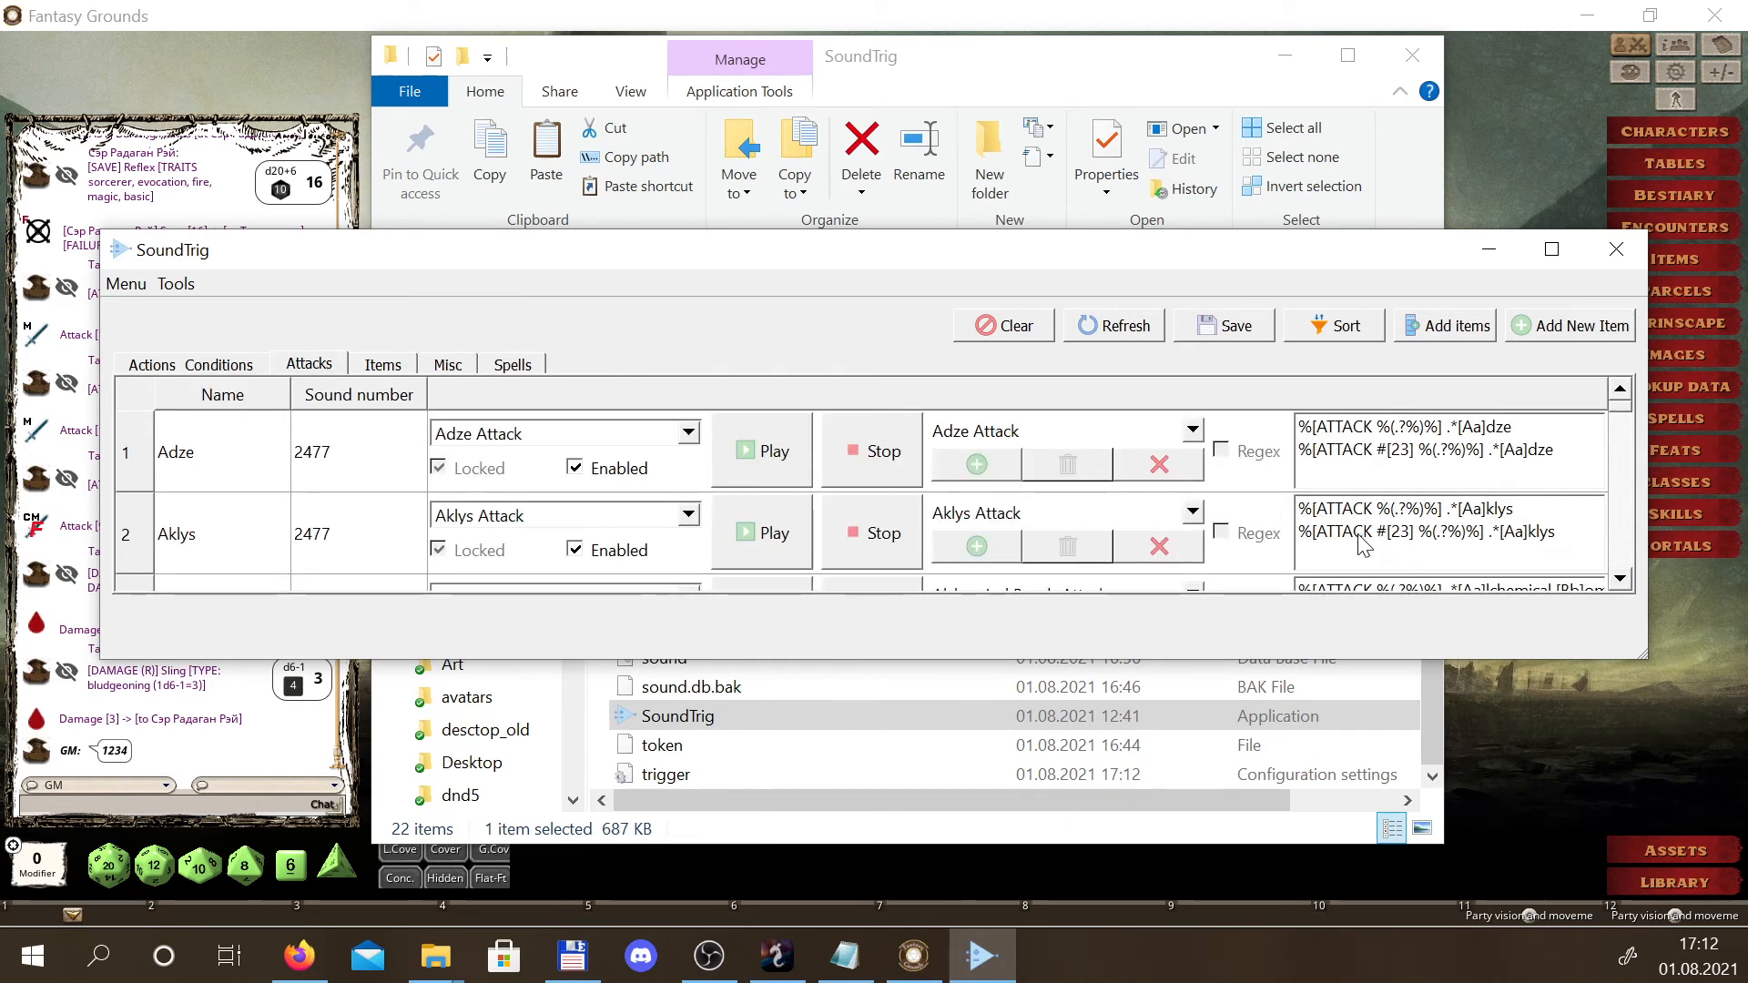
scroll(1370, 546, down, 2)
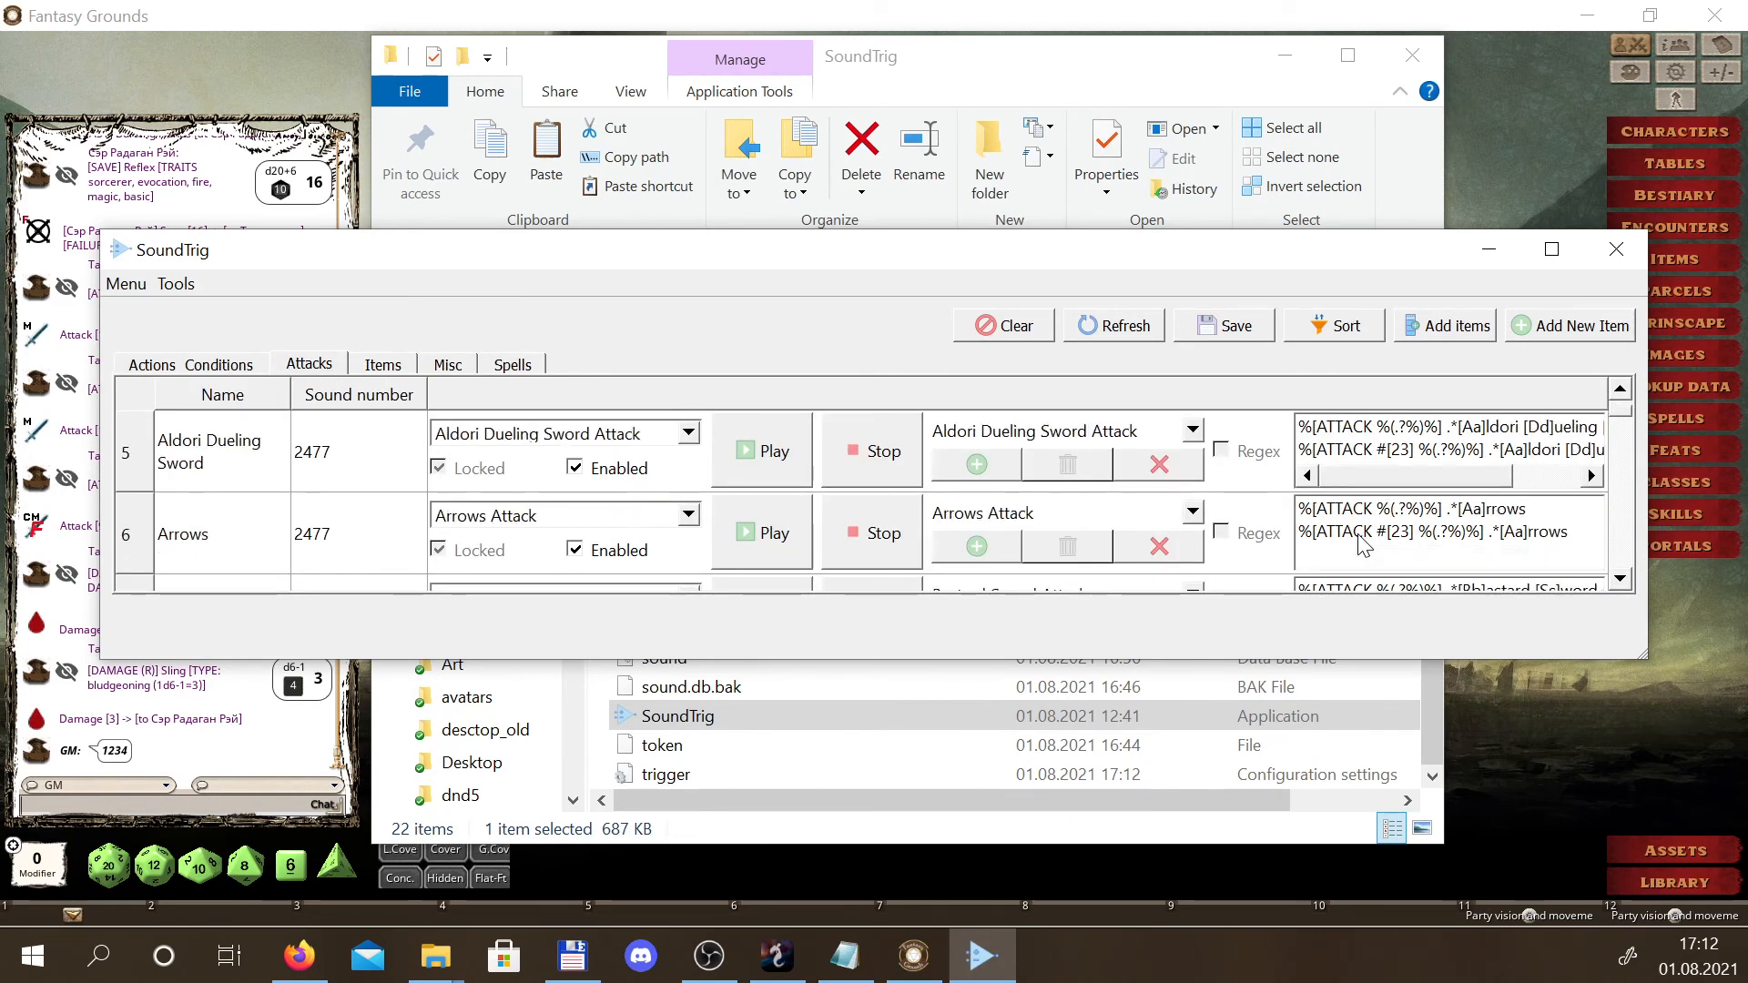
click(512, 368)
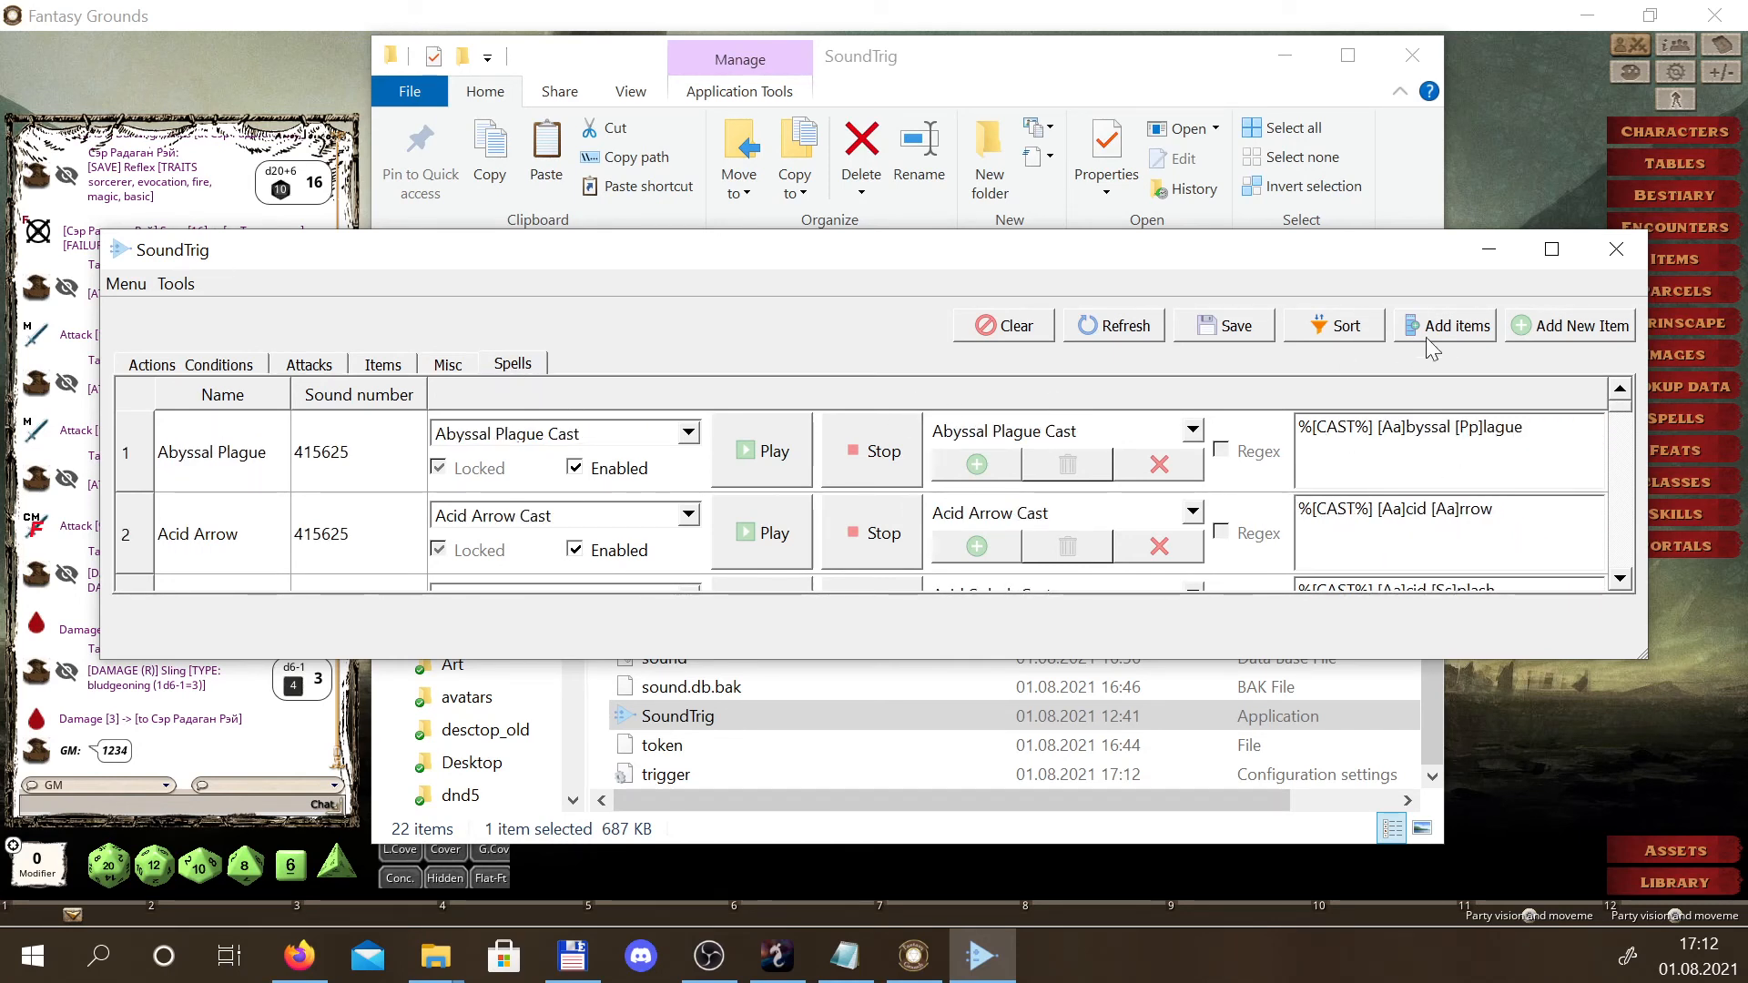
Export the corrected triggers to a .mod file
click(126, 284)
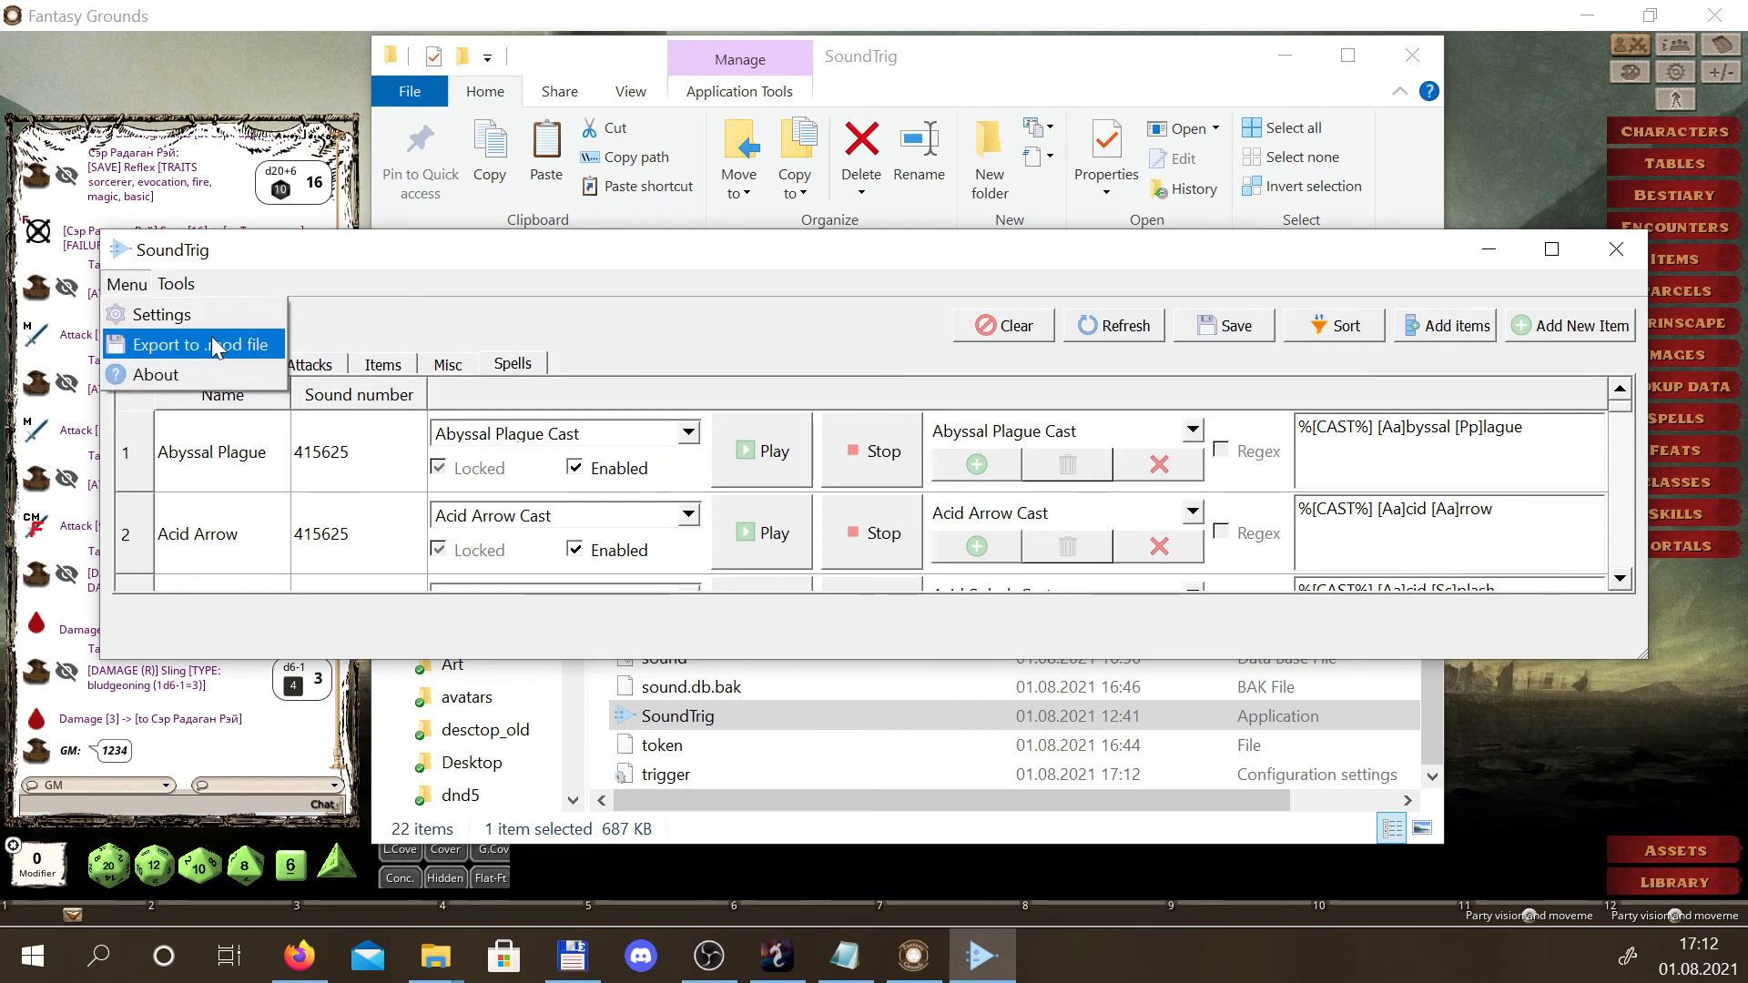
click(209, 345)
click(1109, 612)
click(815, 517)
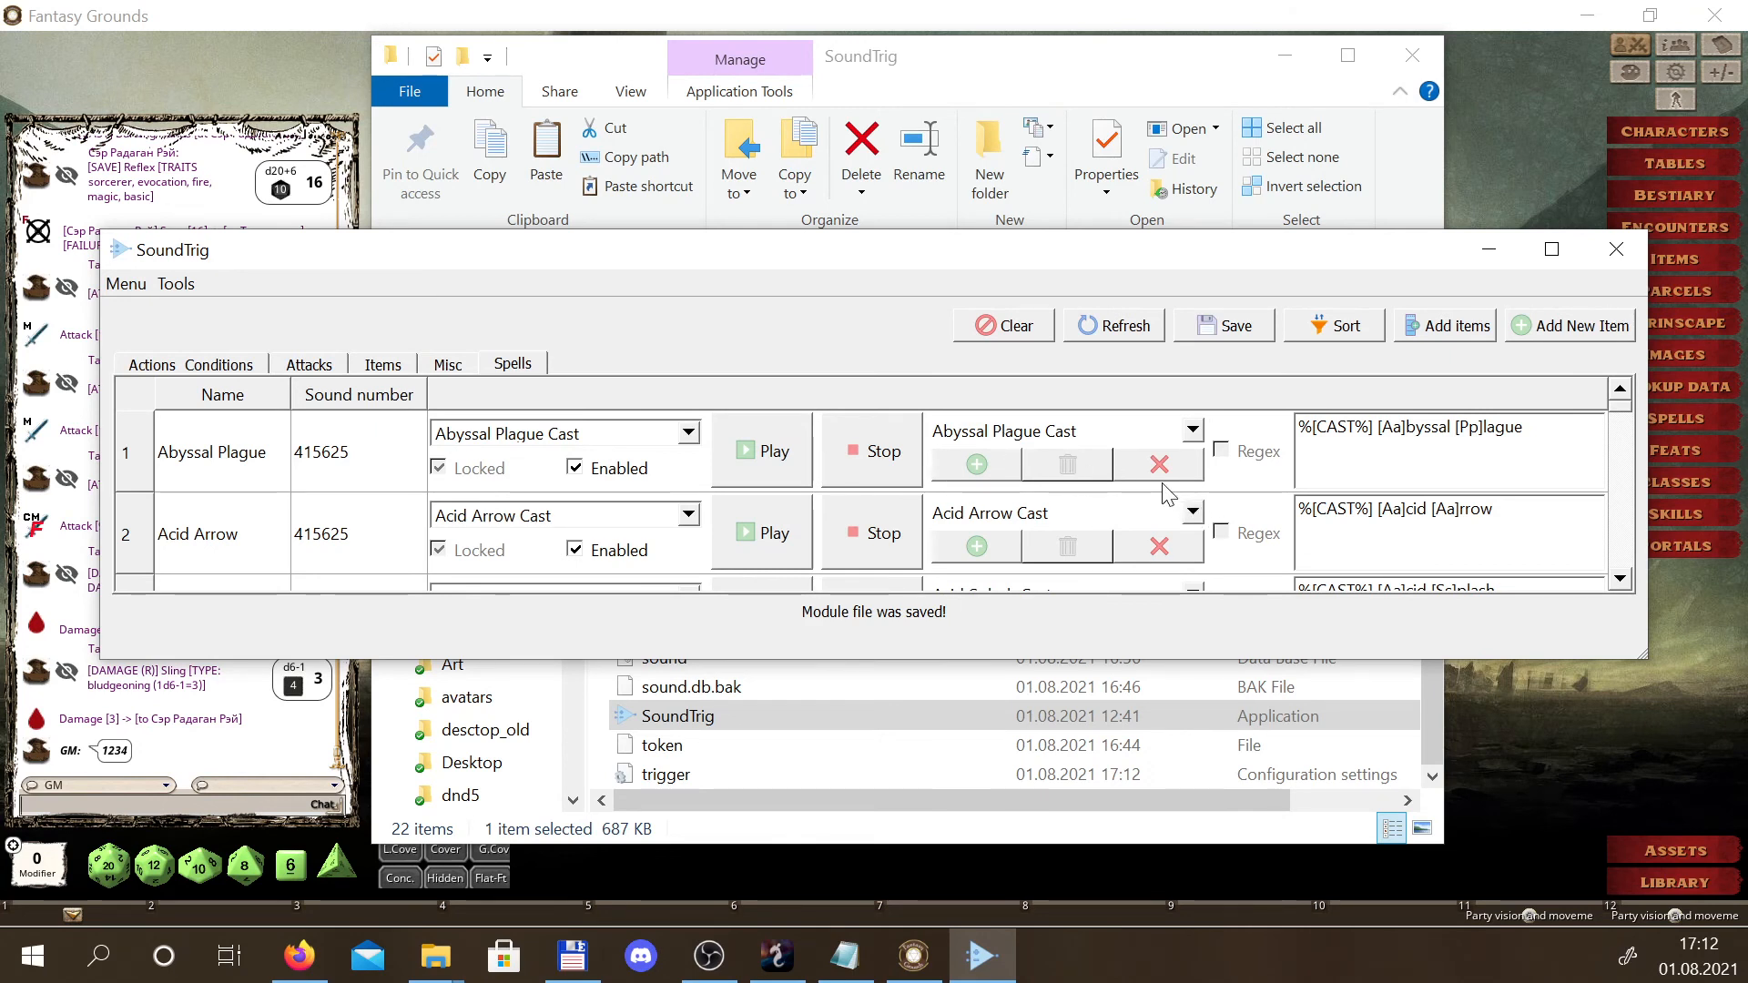
Look over SoundTrig's XML tools and view the Syrinscape sound listings on the Fantasy Grounds Forge page in Firefox
click(175, 285)
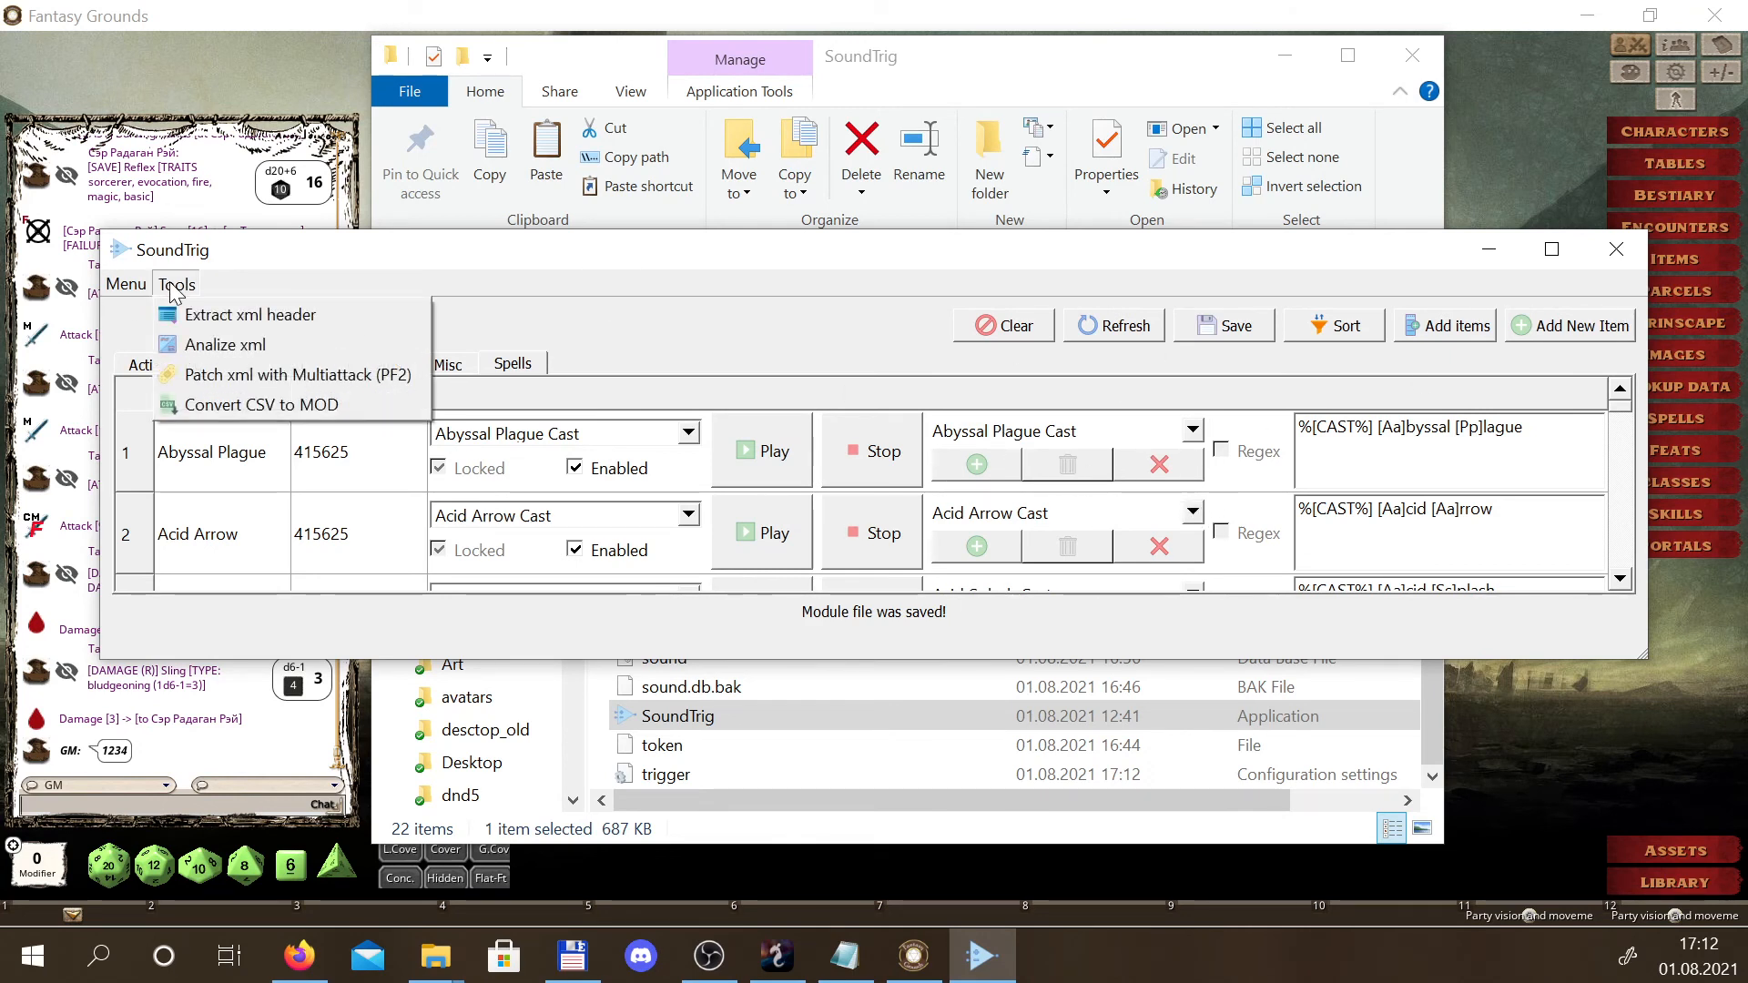
click(714, 349)
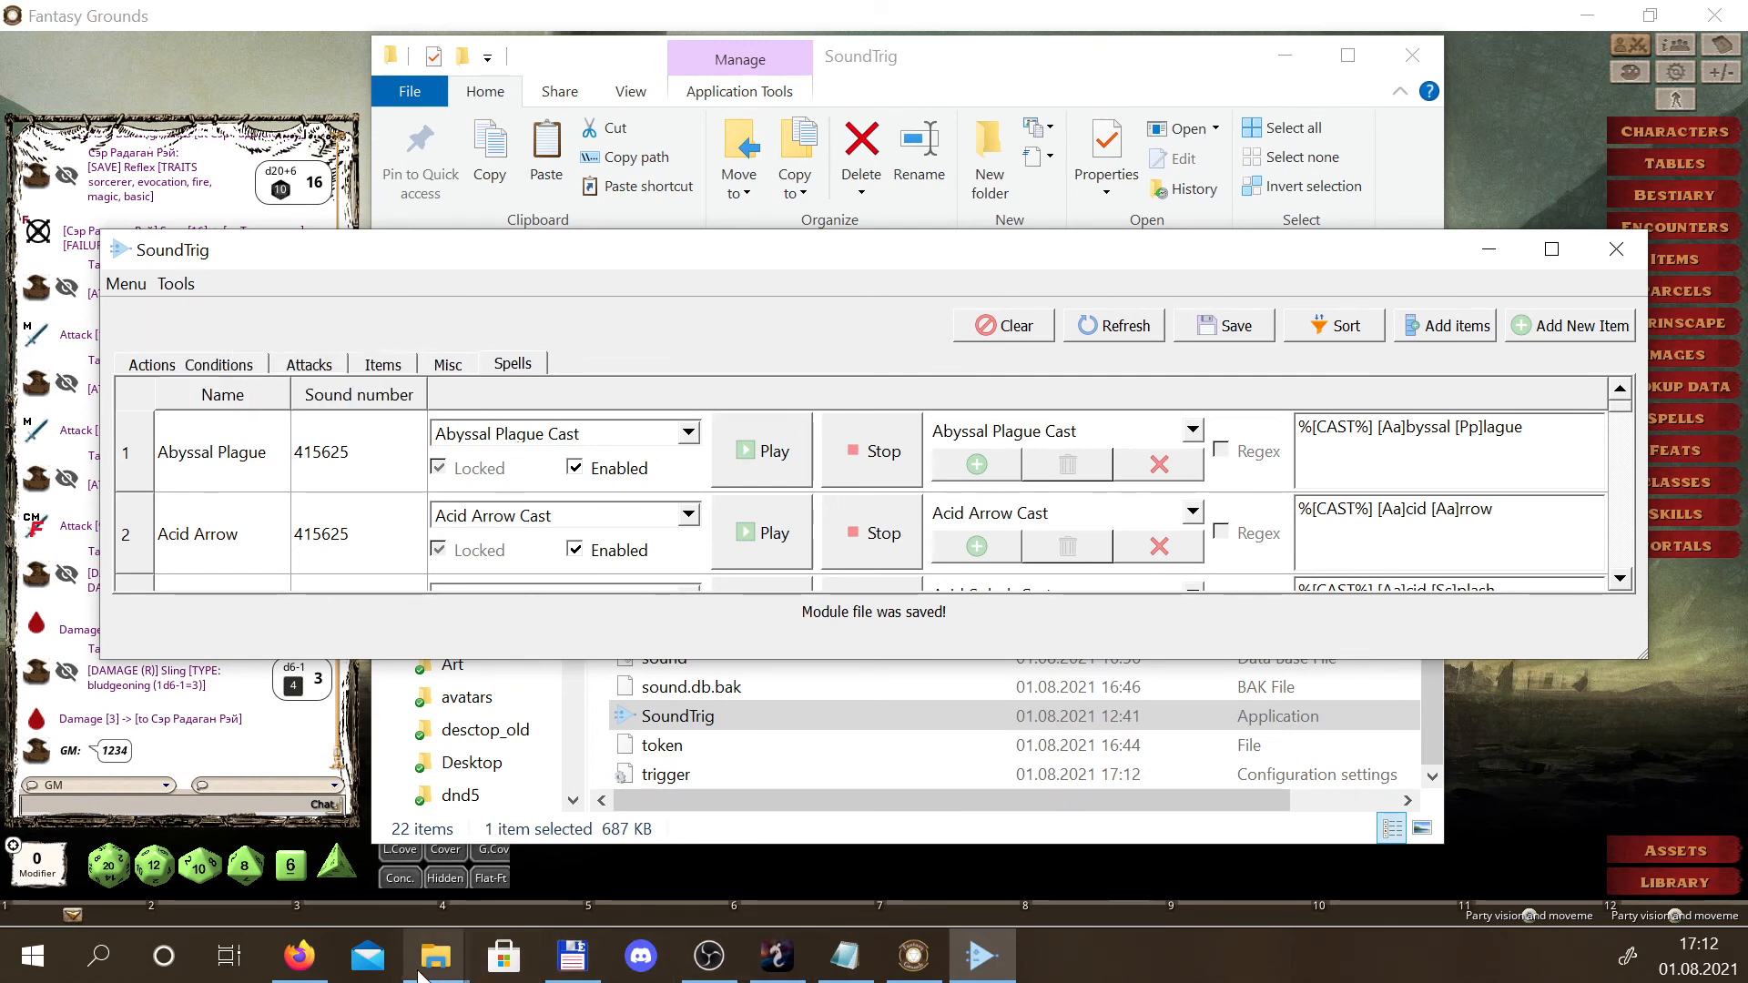
click(300, 956)
click(712, 35)
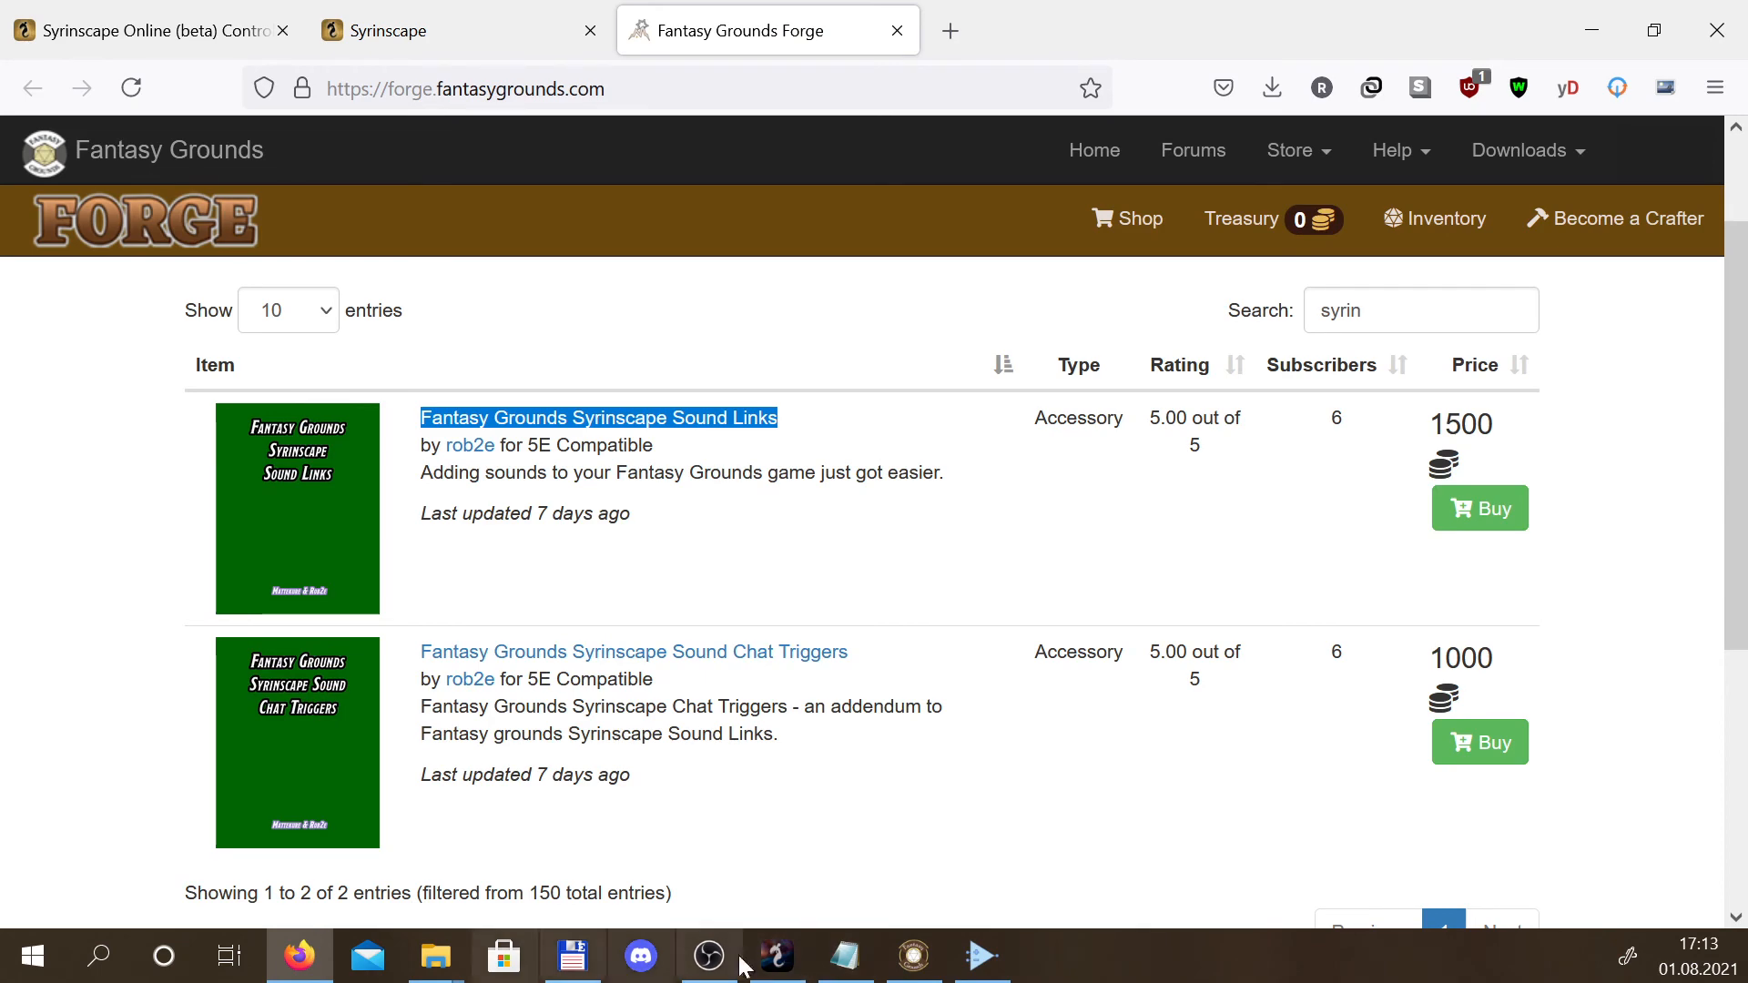
Return to SoundTrig, start the Analize xml tool, and browse to the SounTrig folder on the desktop
click(978, 956)
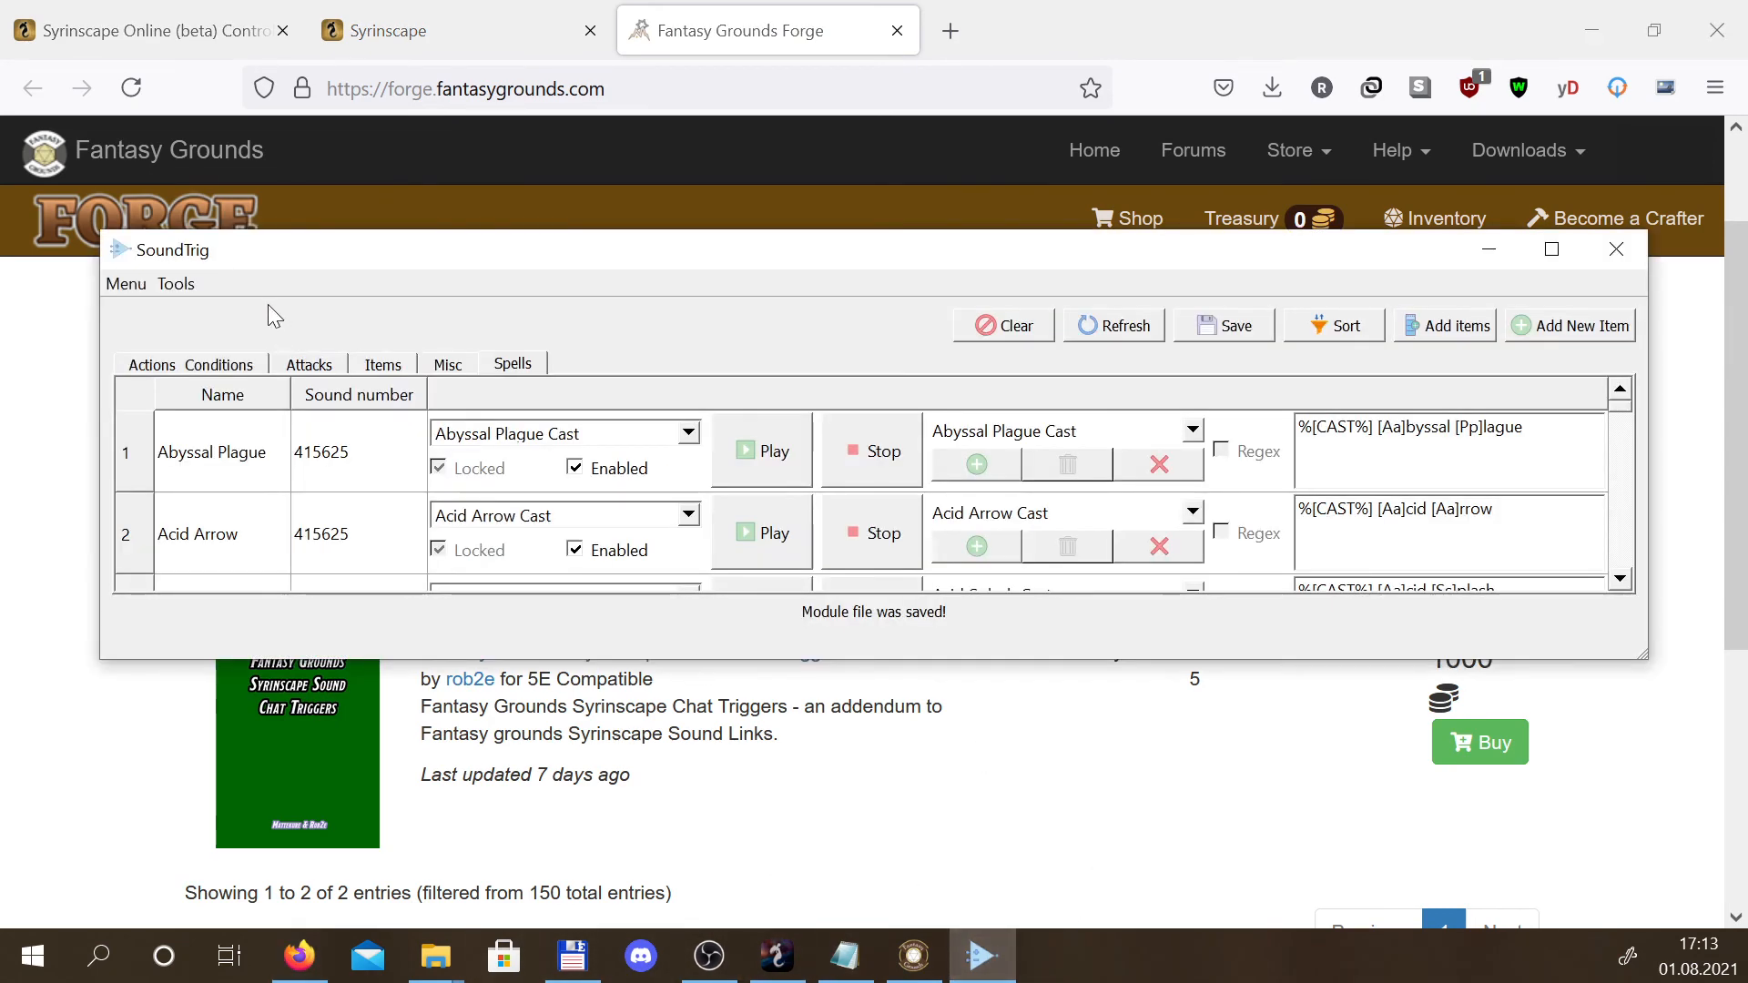
click(177, 284)
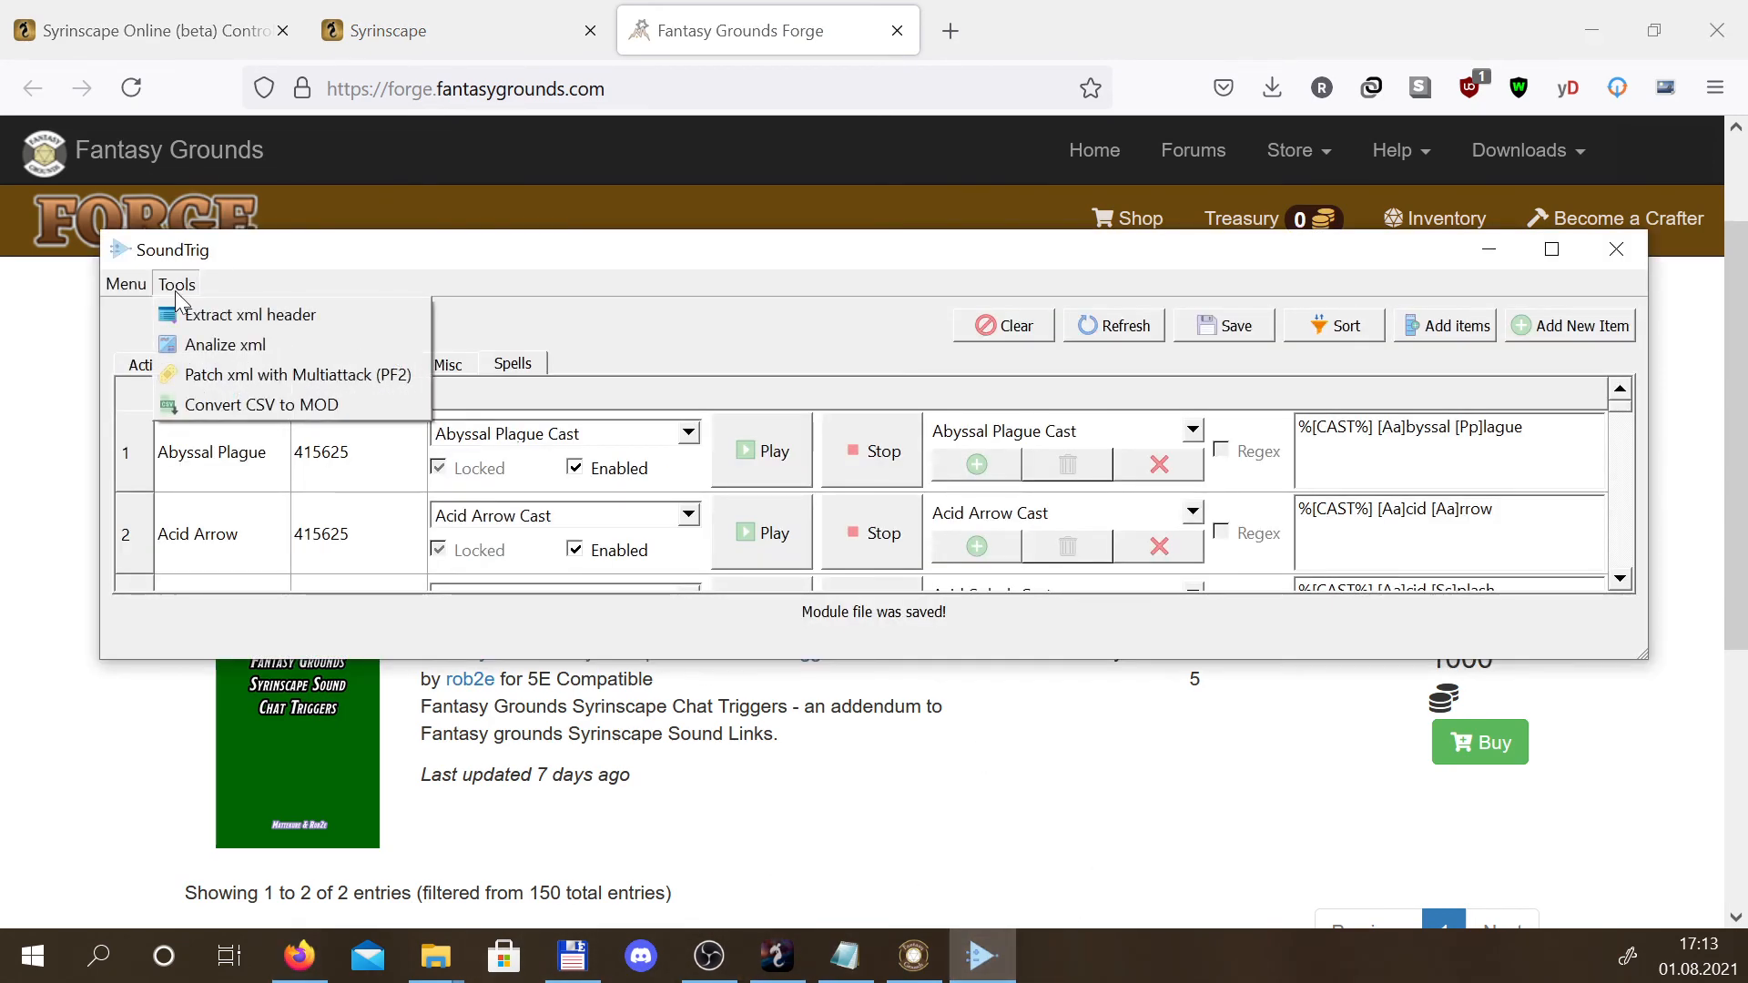
click(294, 351)
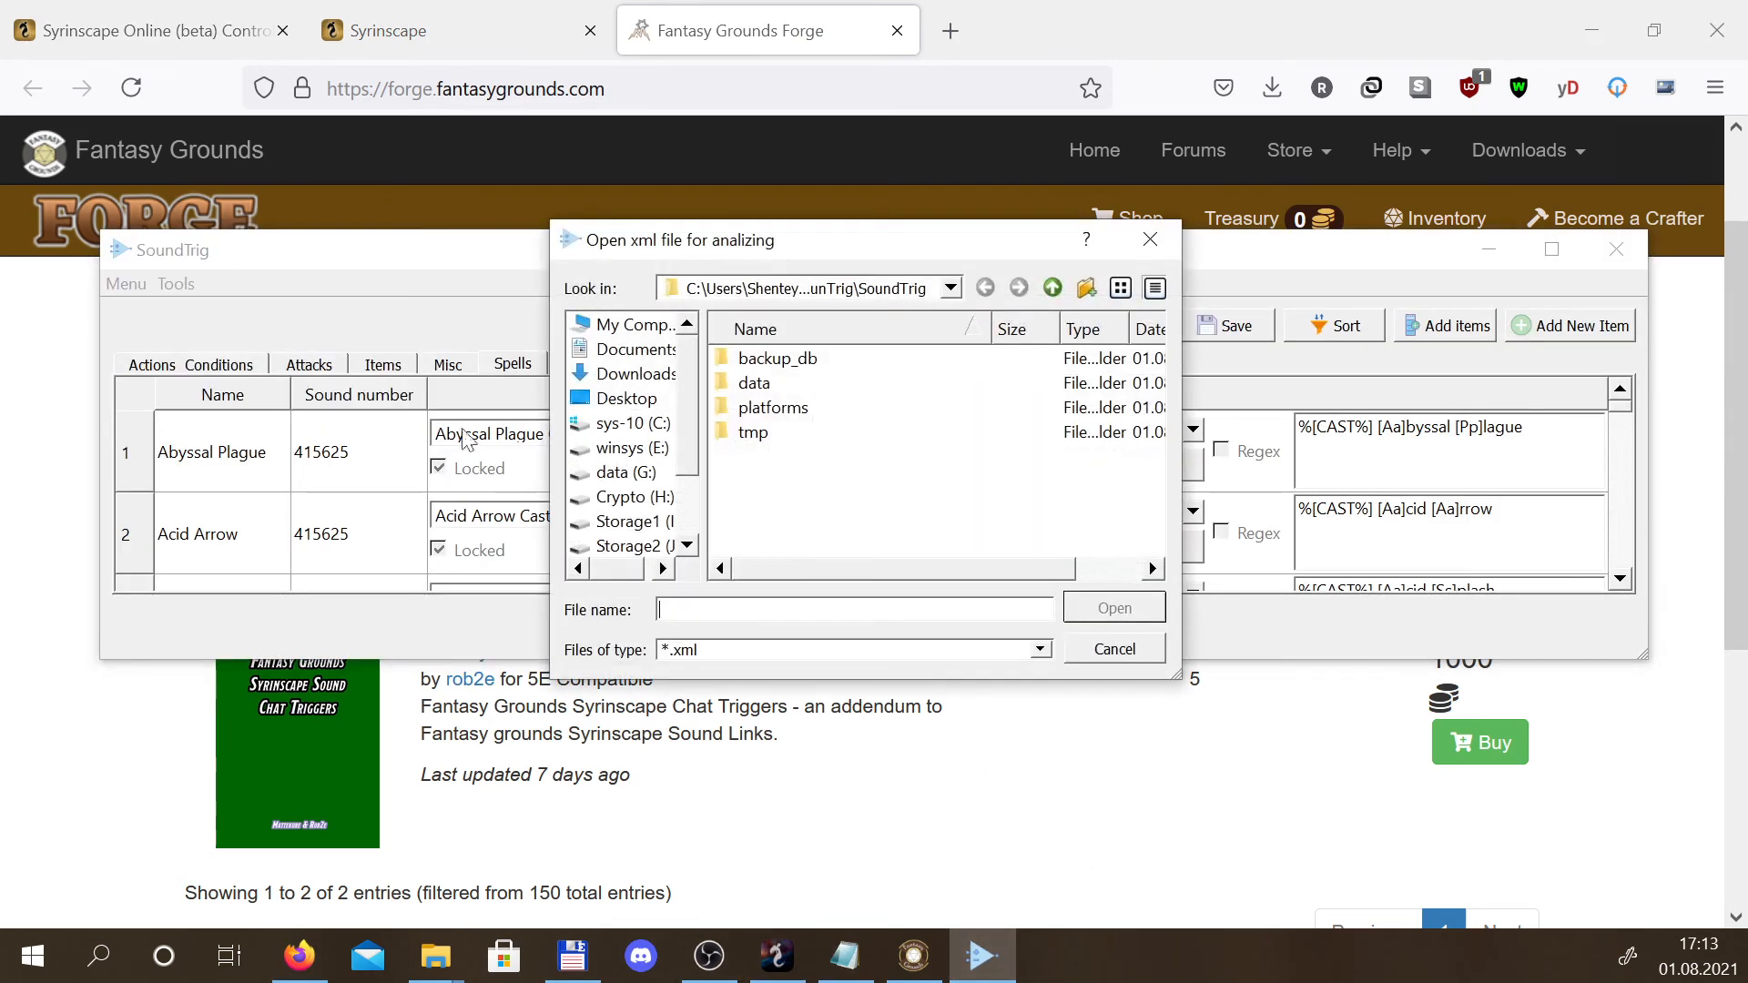
click(1053, 291)
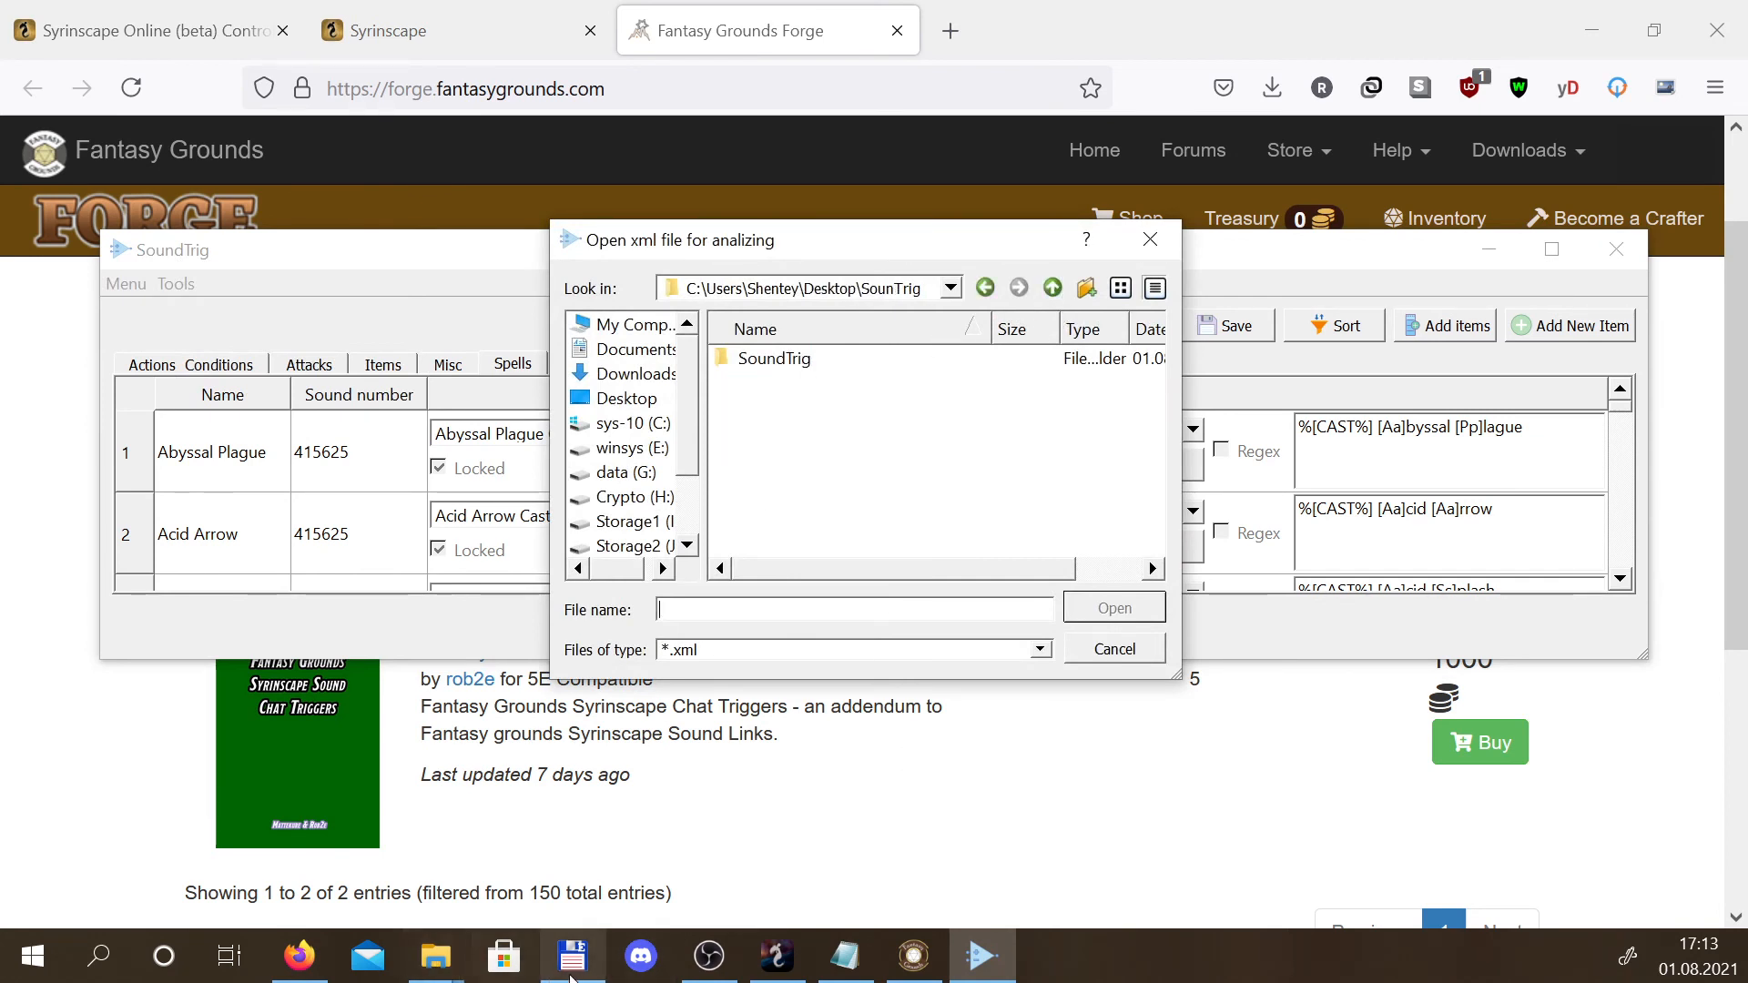
Open the Fantasy_Grounds_Syrinscape_Chat_Triggers module archive in the SounTrig folder and extract its db XML file into that folder
mouse_move(448, 972)
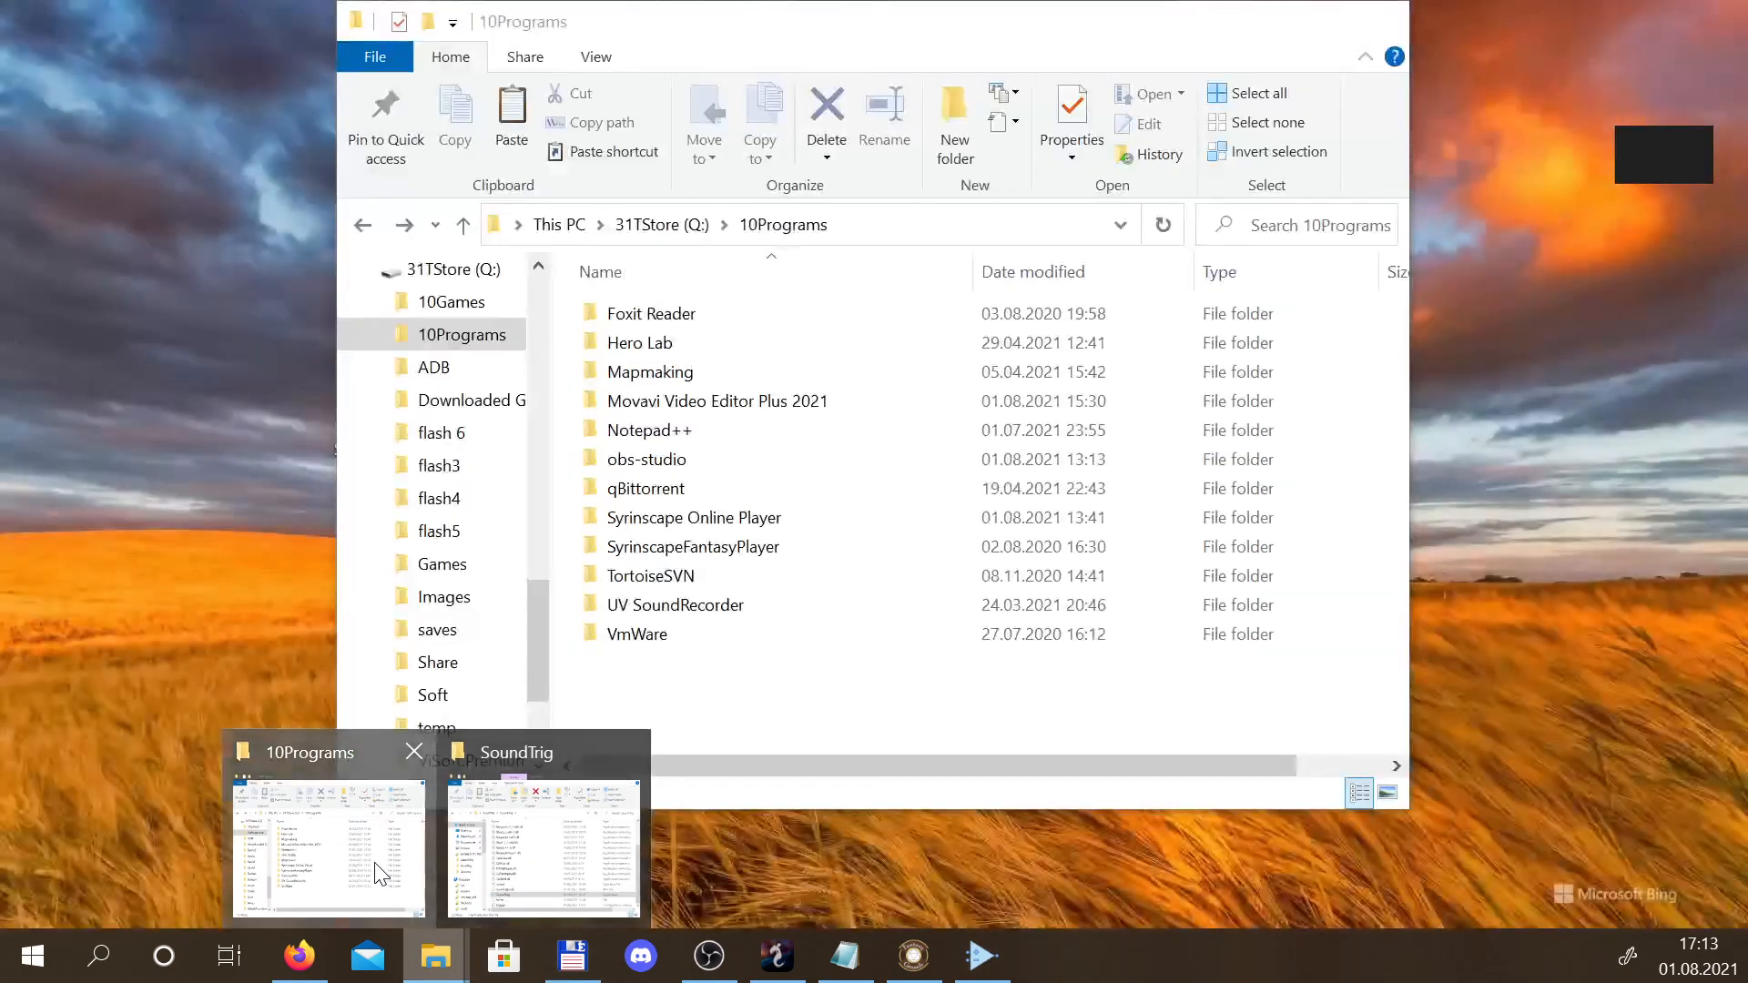
click(391, 867)
mouse_move(435, 956)
click(560, 860)
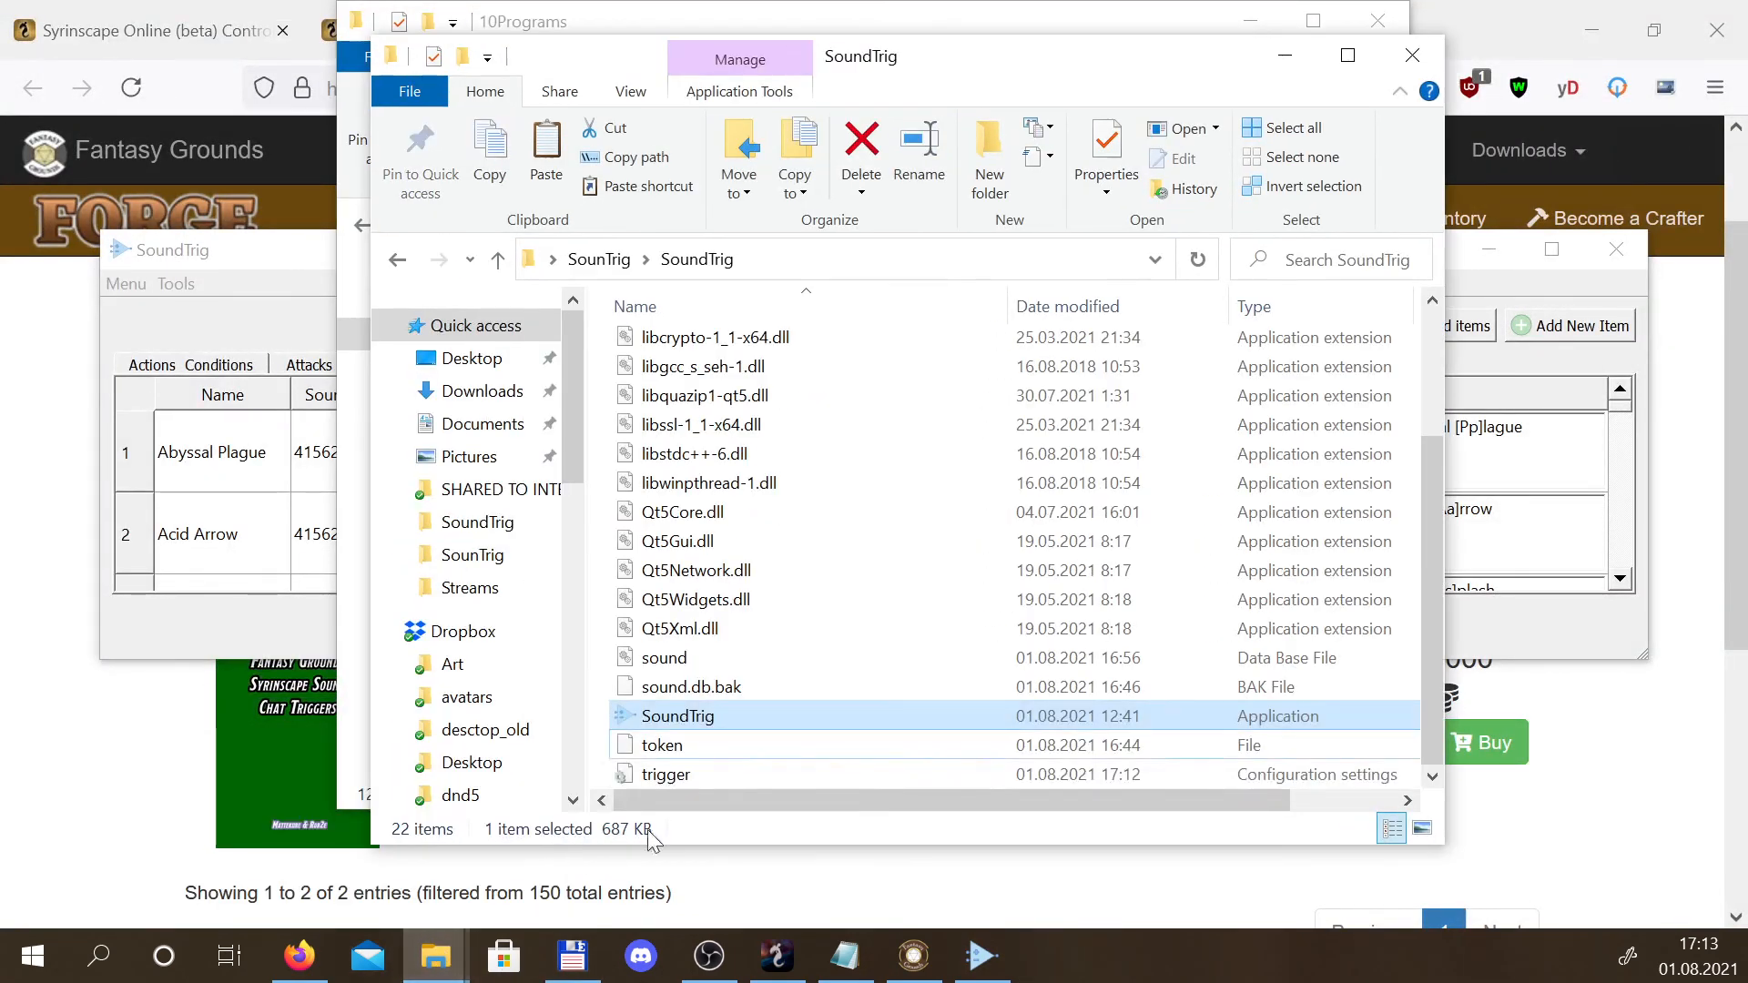
click(601, 259)
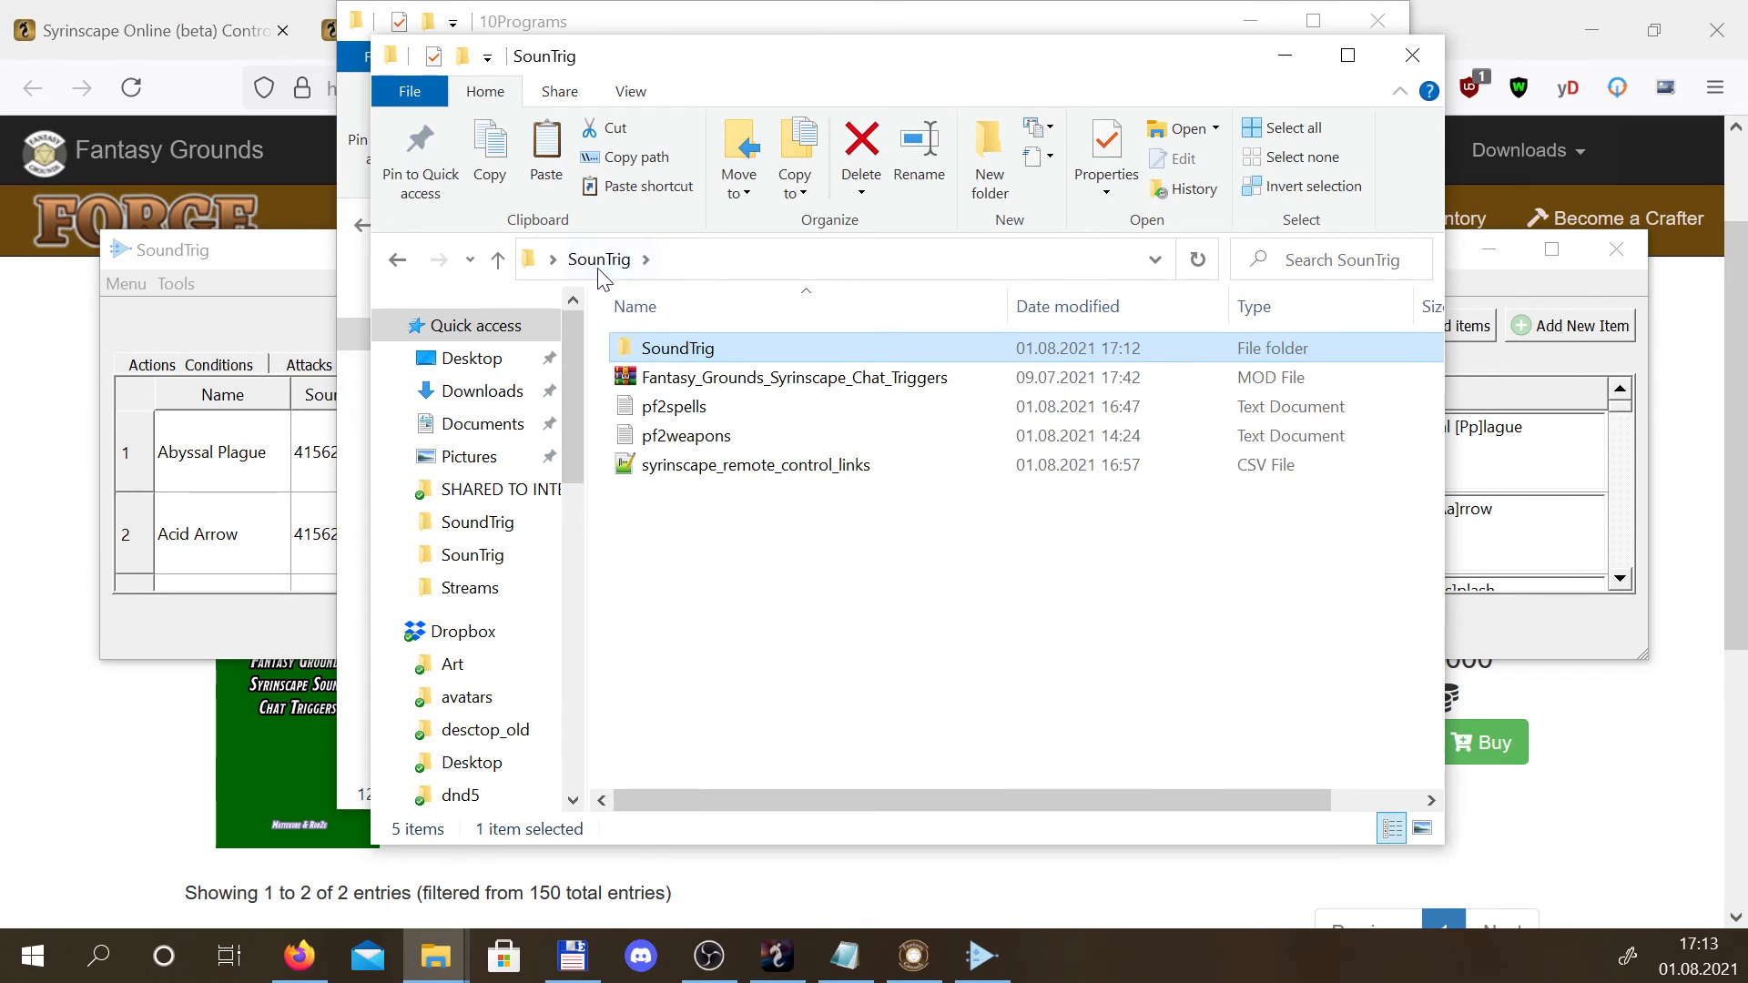
double_click(709, 386)
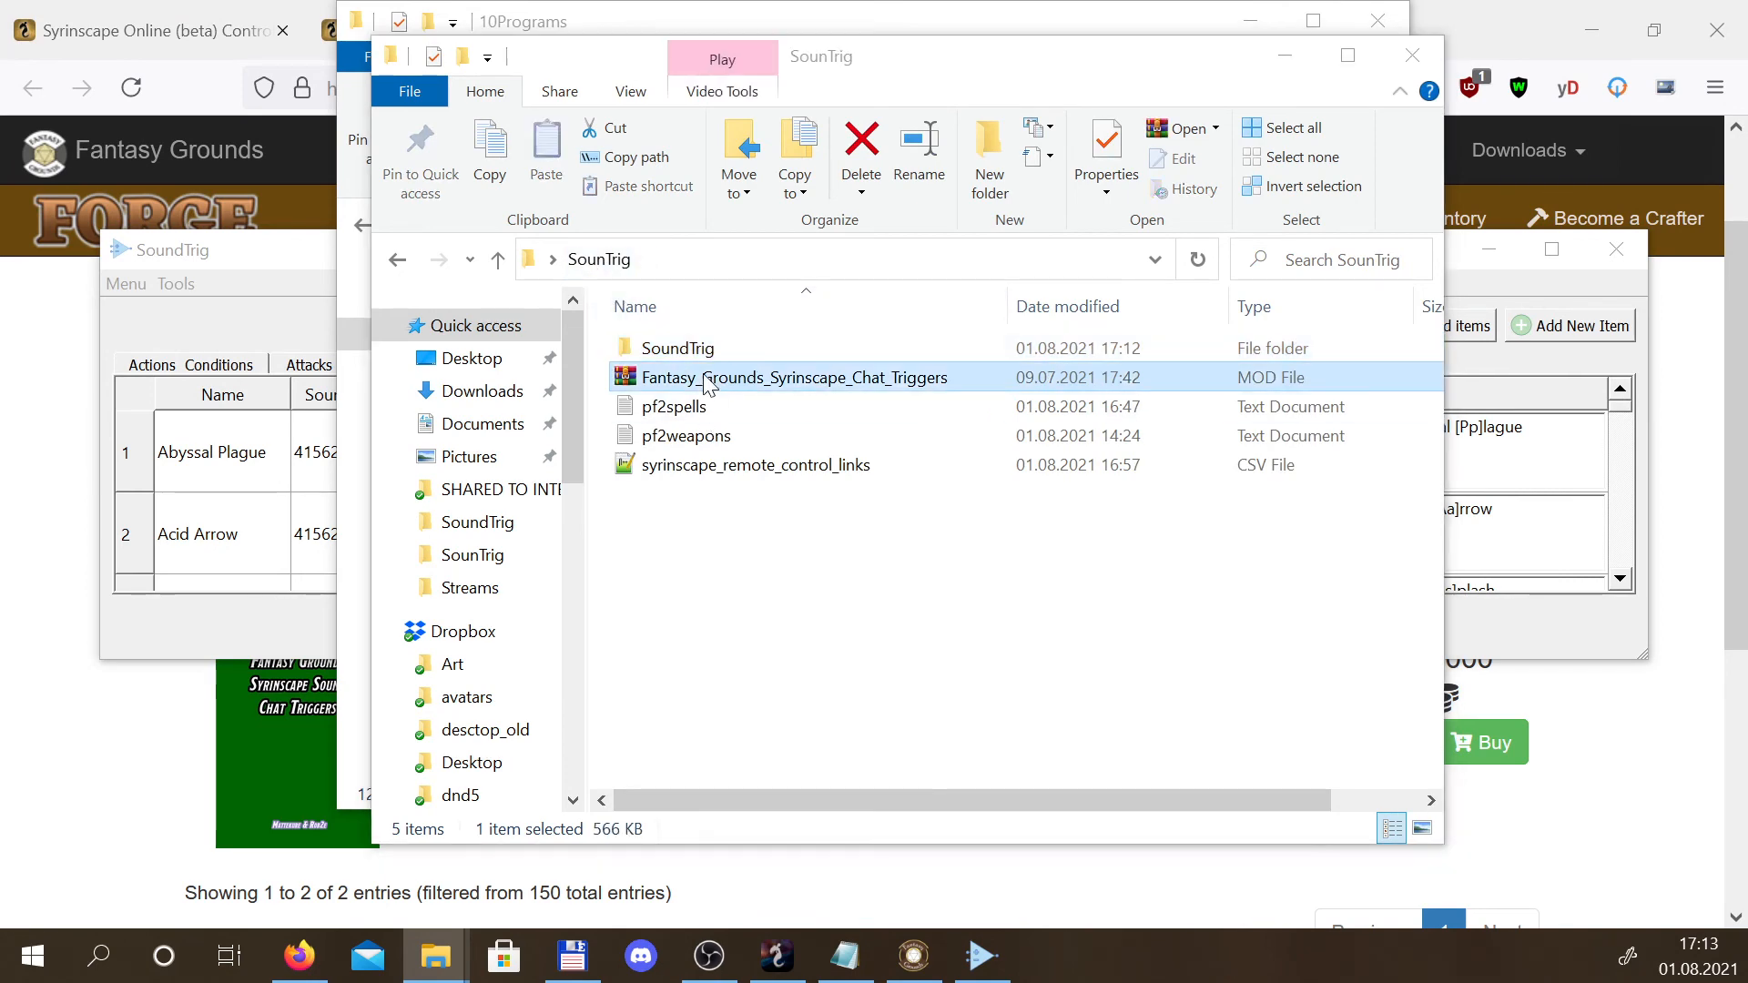
drag(571, 220, 1423, 213)
drag(1090, 446, 753, 613)
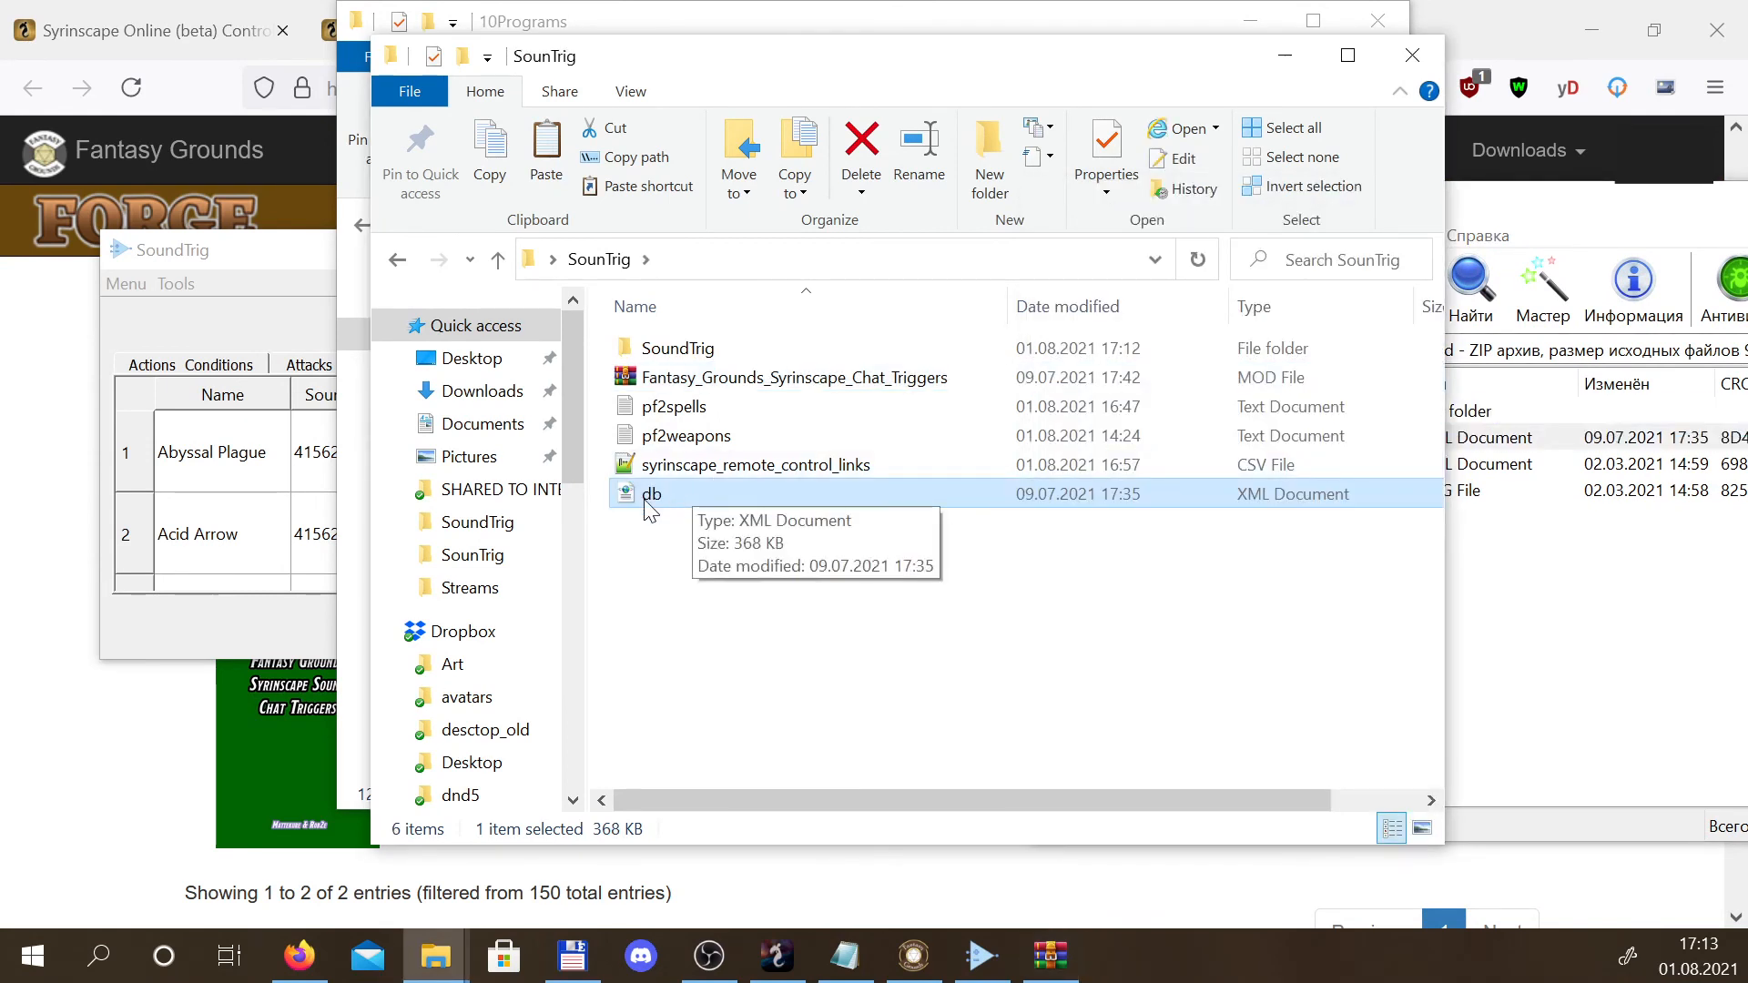
Load the extracted db XML file into SoundTrig's analysis and generate the Map list of its sounds and names
click(982, 956)
click(764, 383)
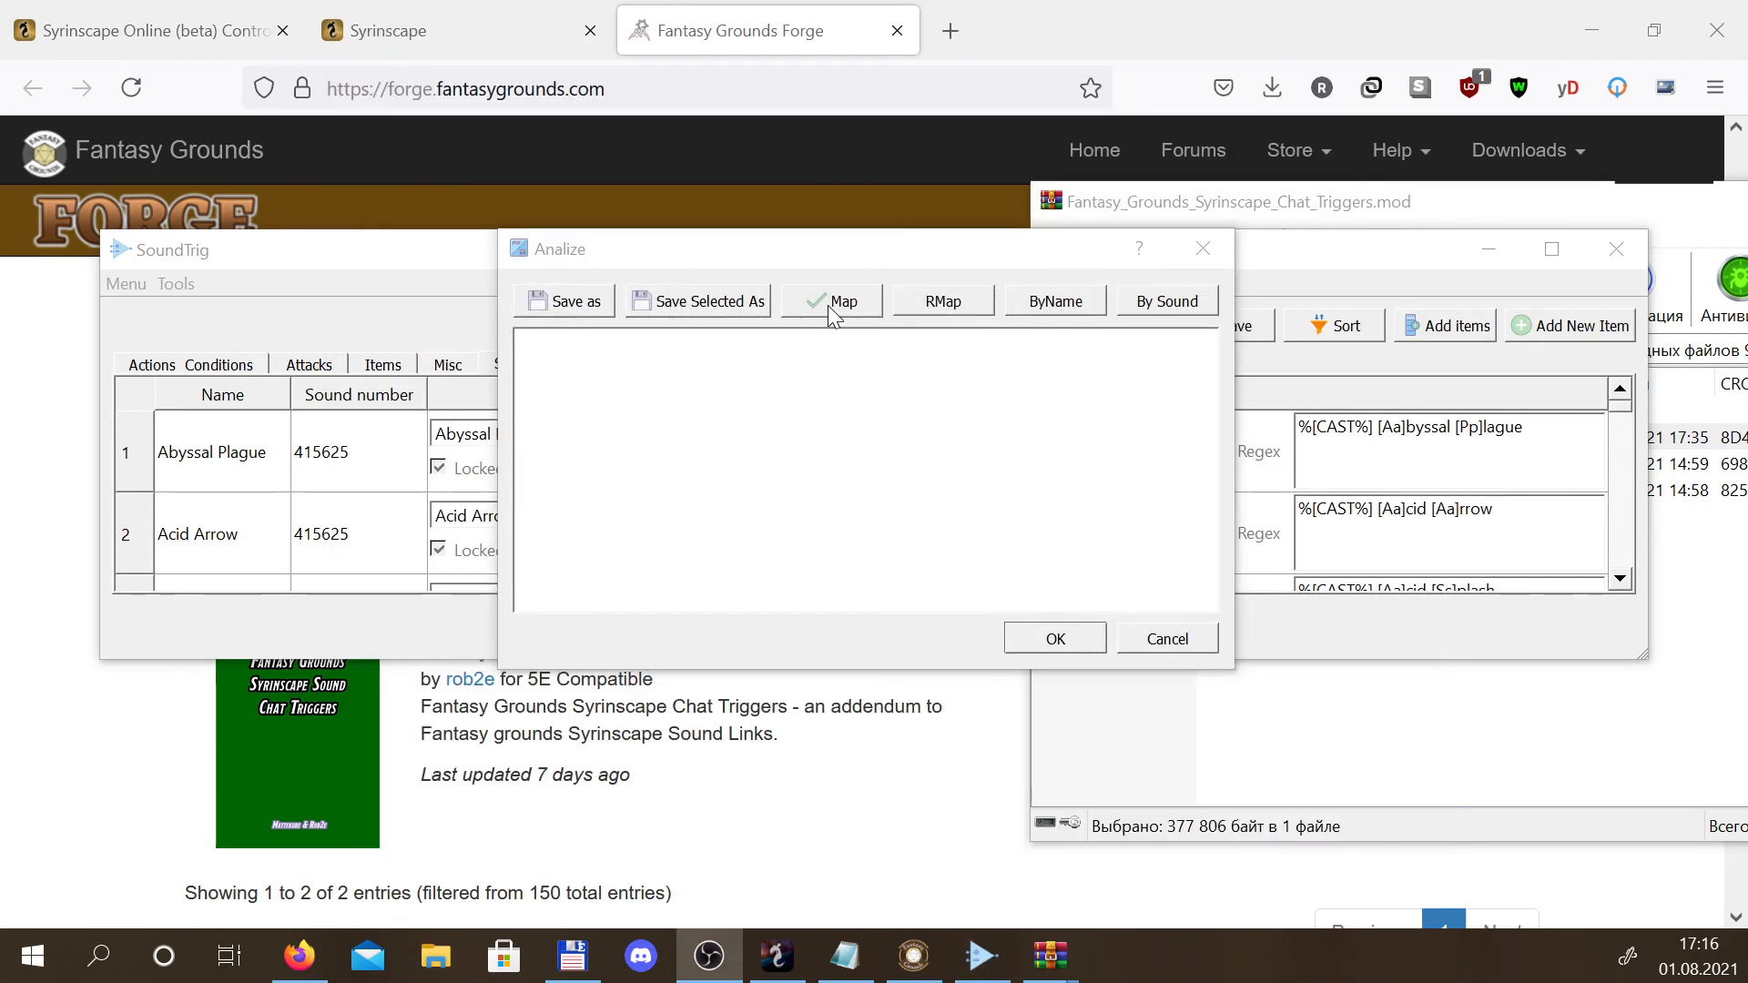
click(832, 306)
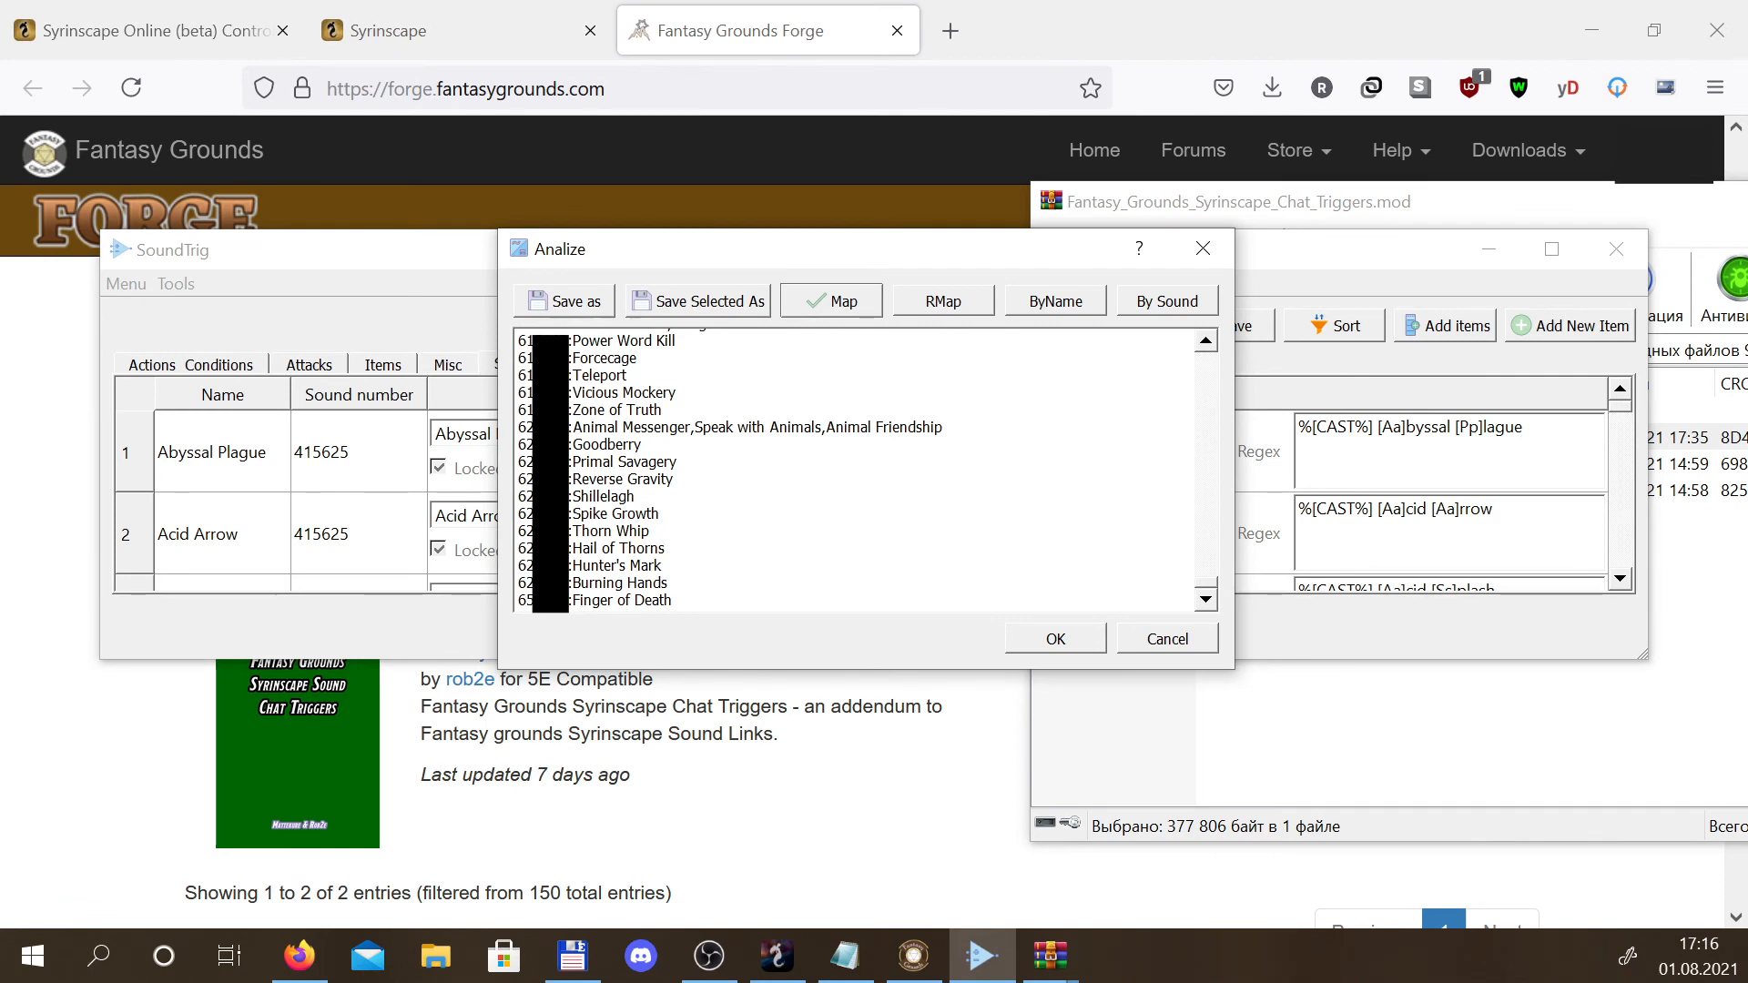
Look through the generated Map list of sounds and names, and compare it with the RMap, ByName and By Sound listings
scroll(855, 469, up, 3)
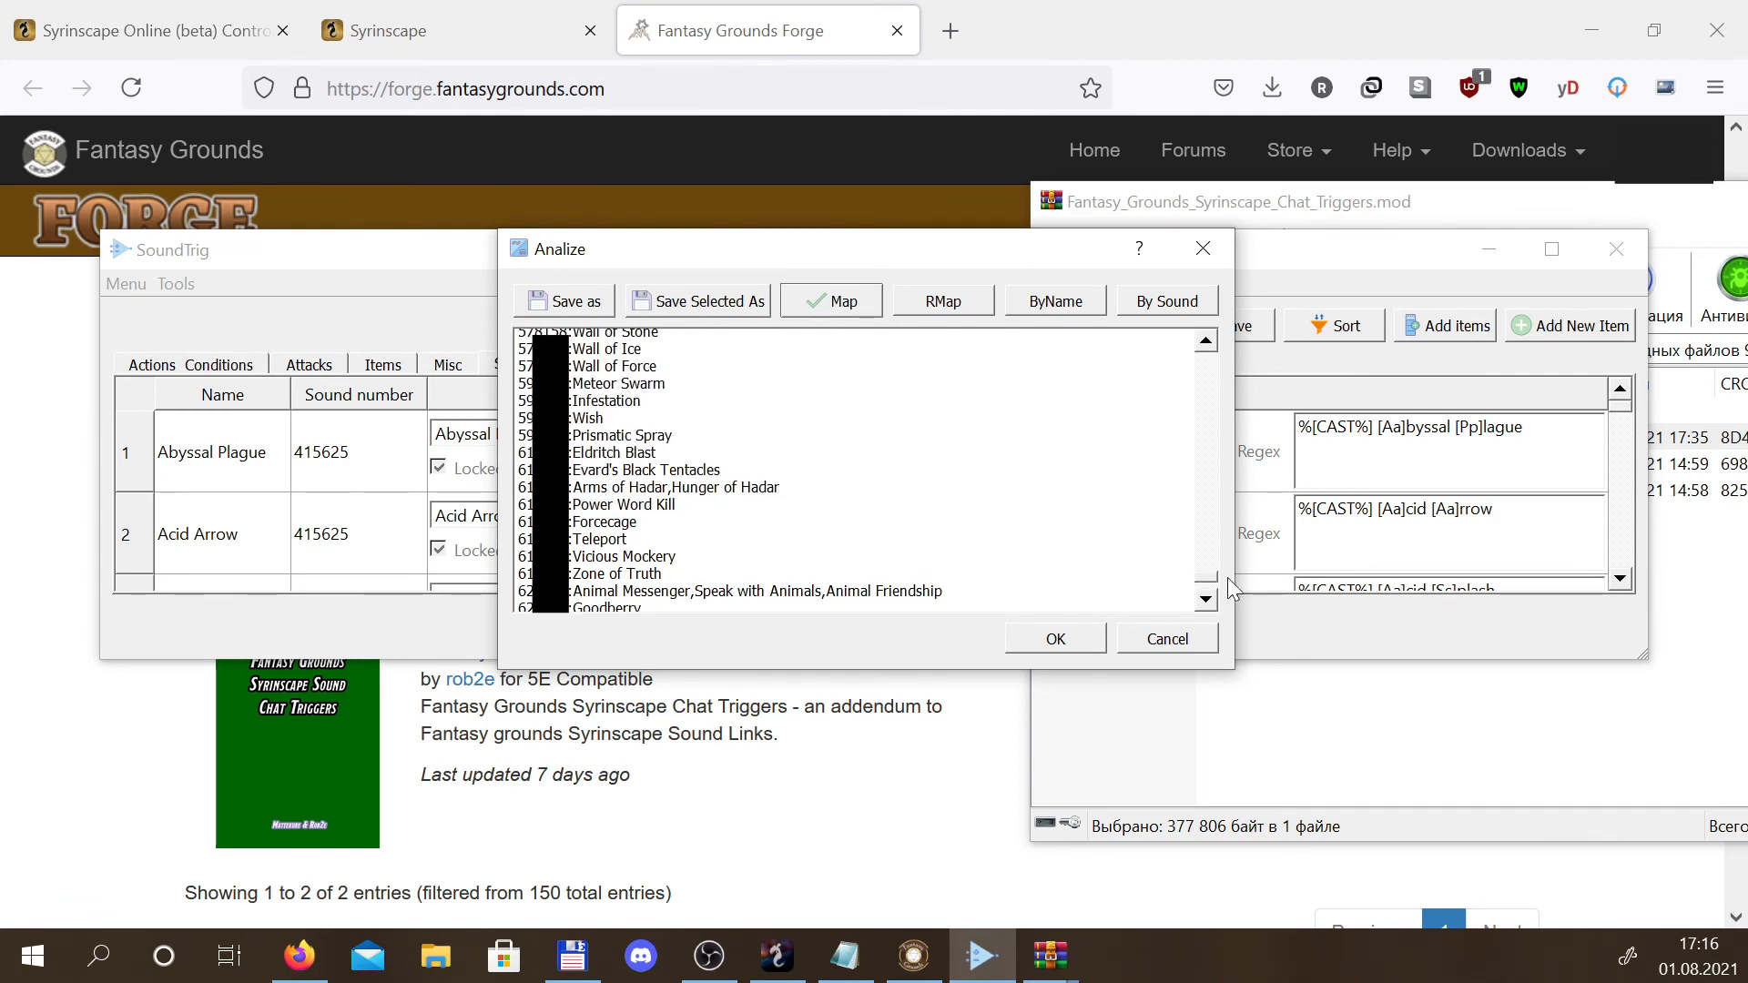
drag(1211, 577, 1209, 593)
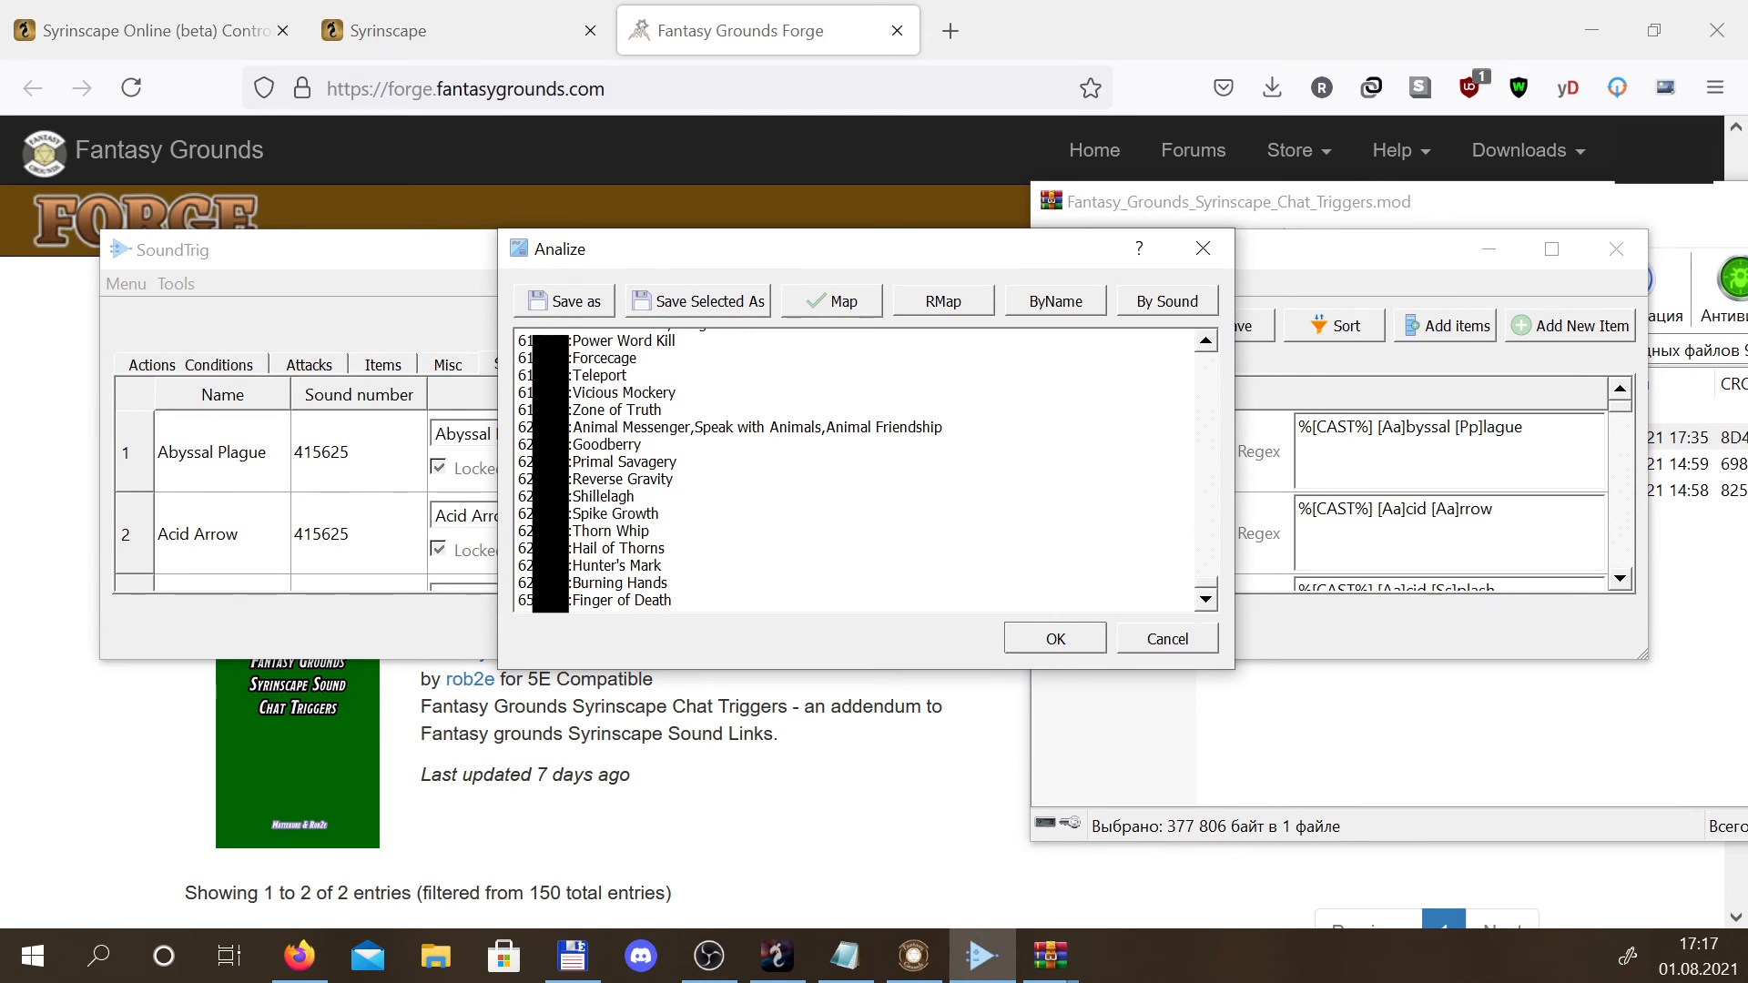
scroll(855, 469, up, 3)
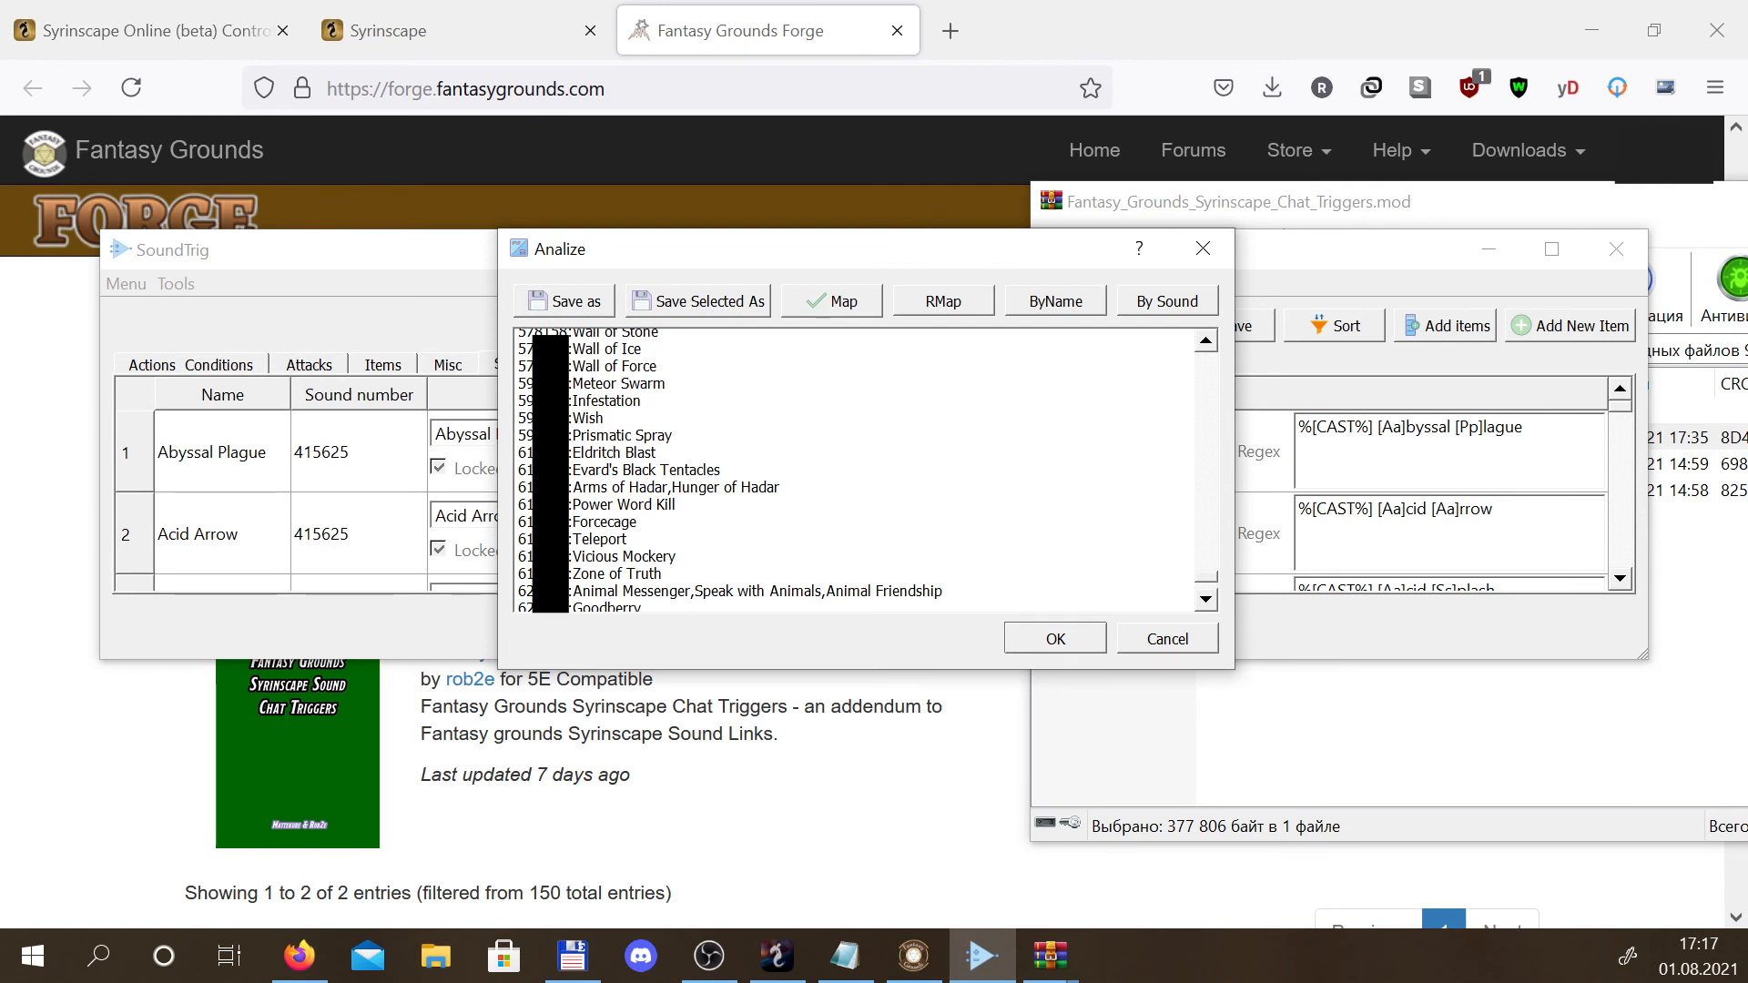
scroll(856, 468, down, 3)
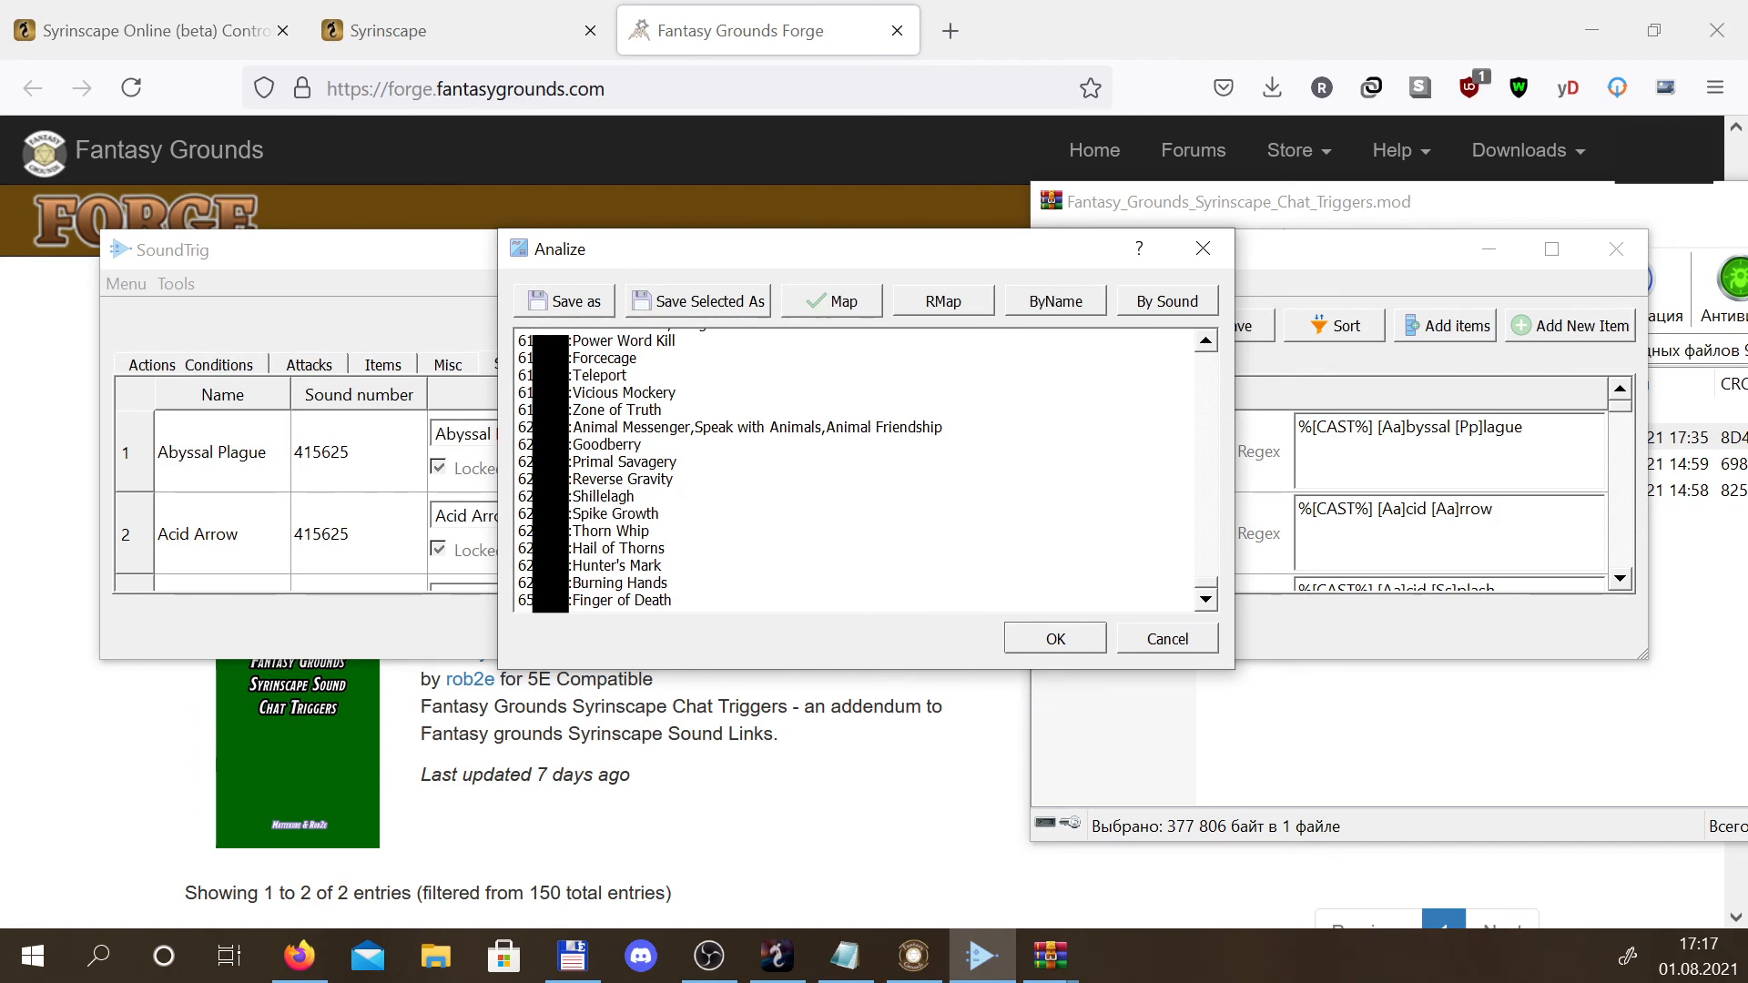
click(963, 308)
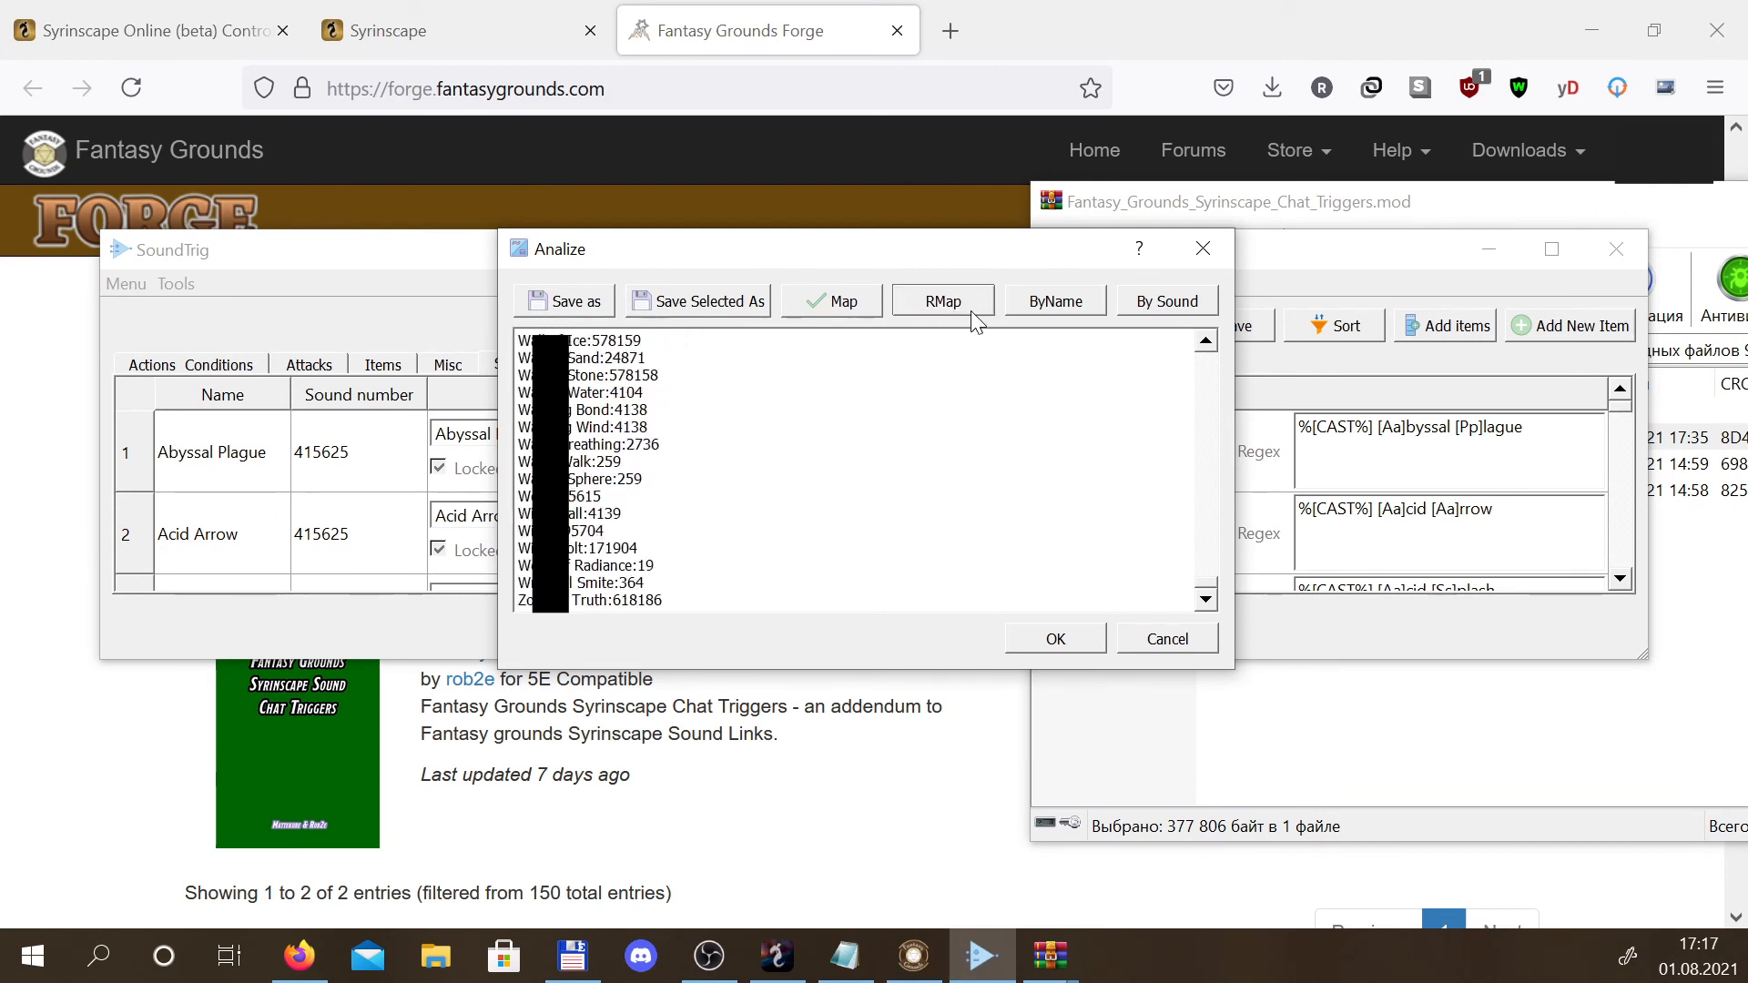
click(1052, 310)
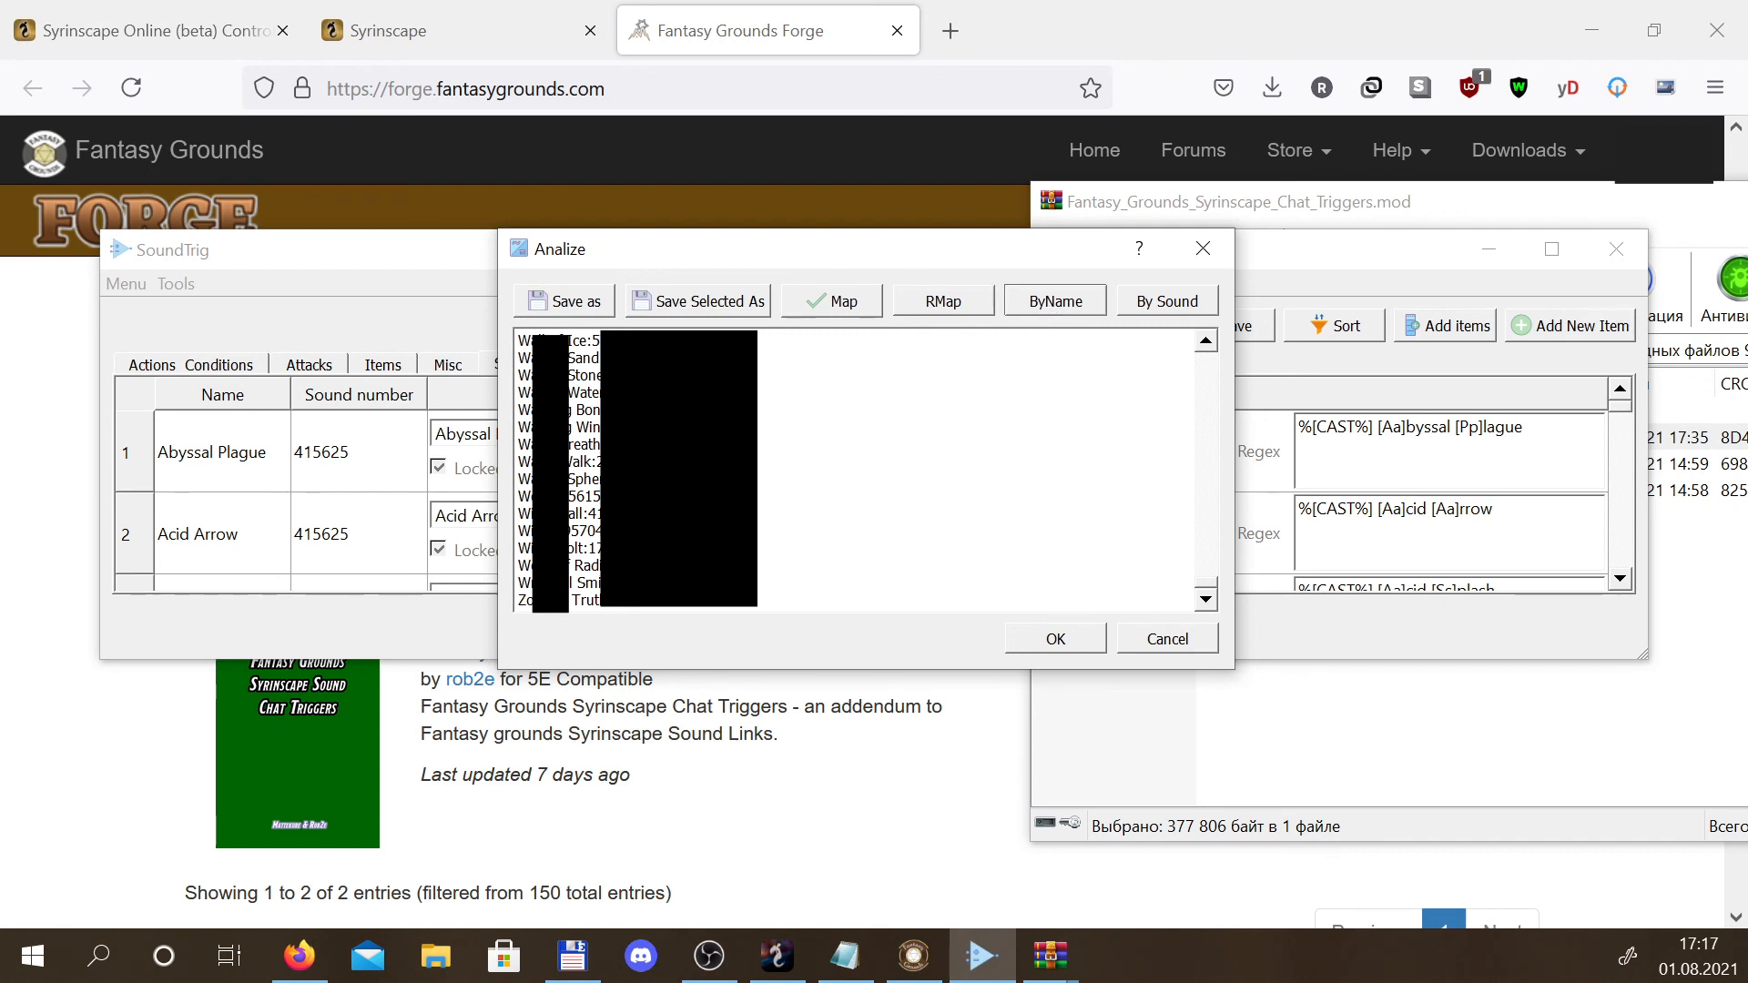
click(1166, 314)
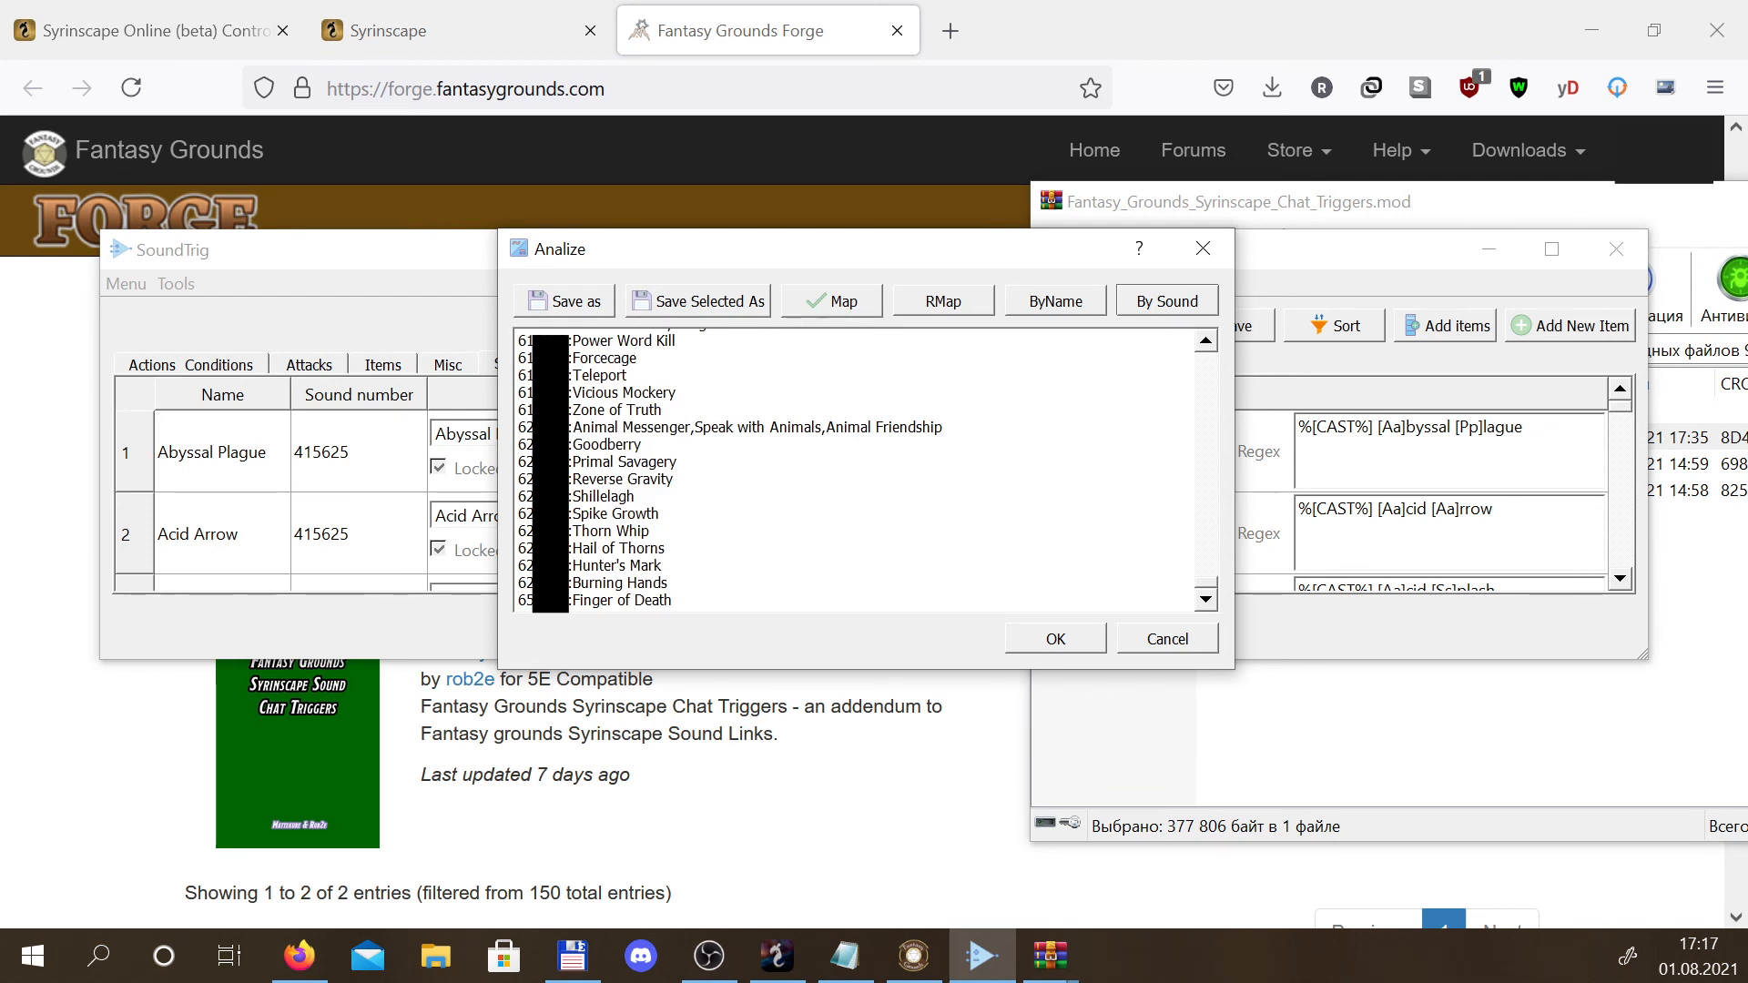
Regenerate the Map list, save only the entries from Incapacitated through Critical Hit as a text file named map, and finish the analysis
click(831, 300)
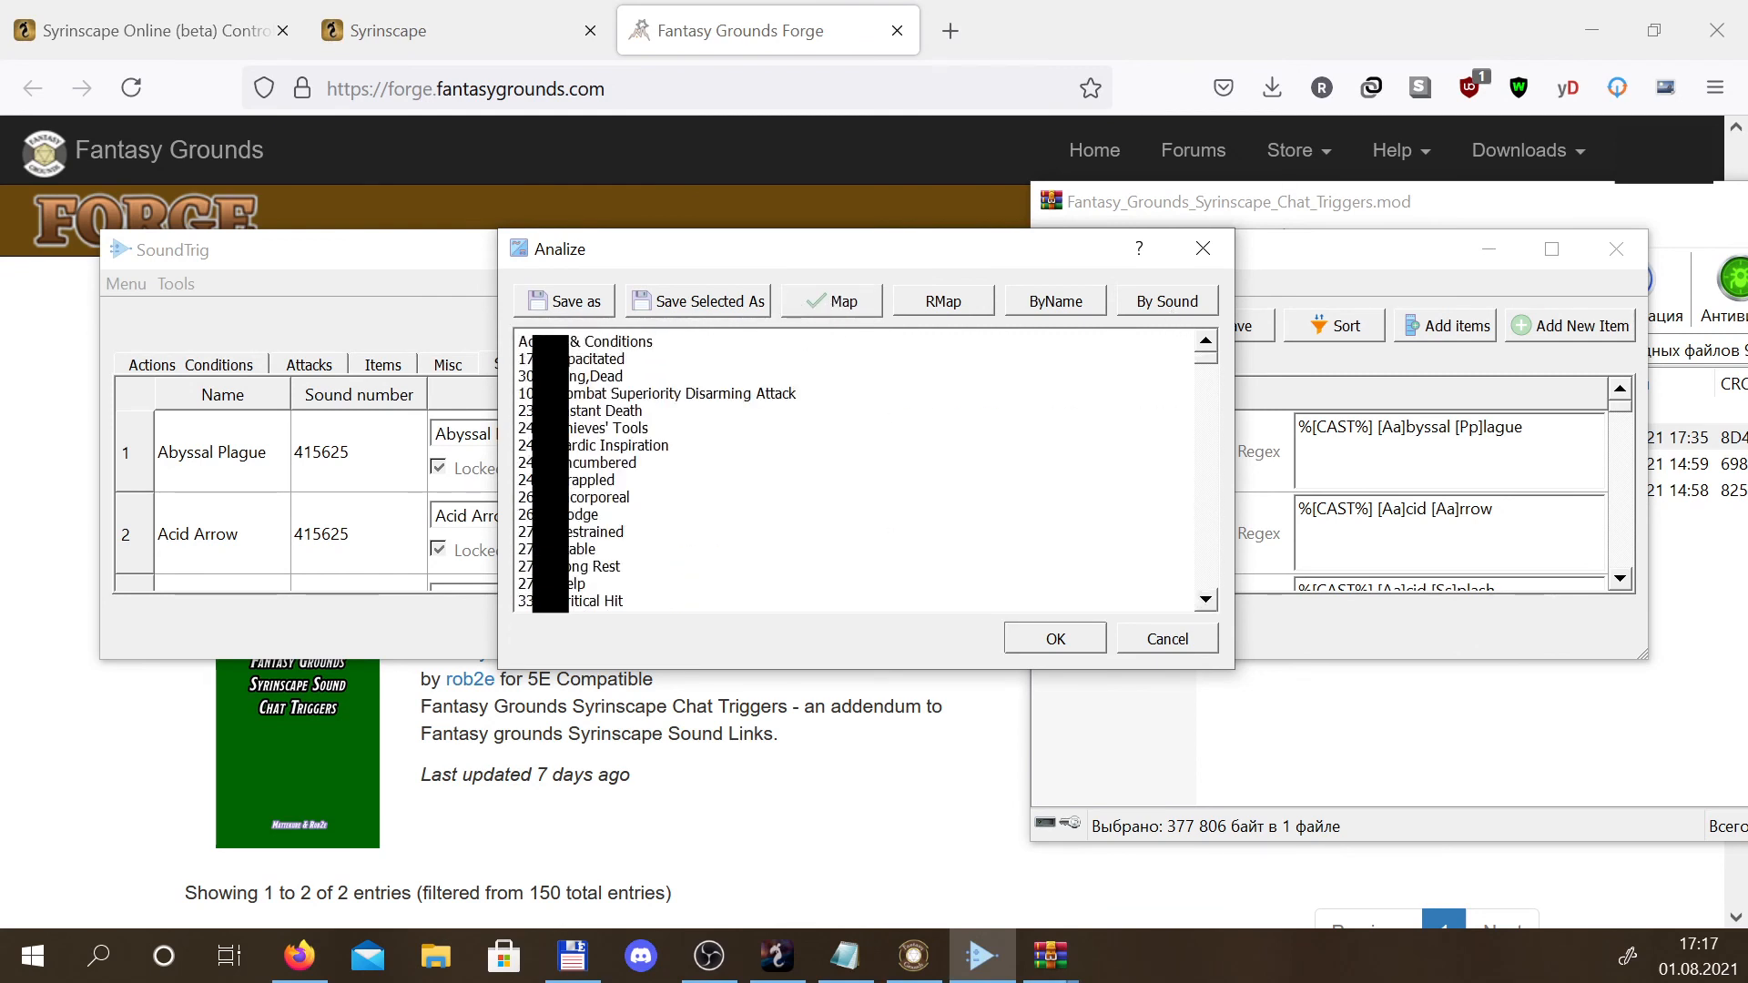
drag(624, 601, 518, 359)
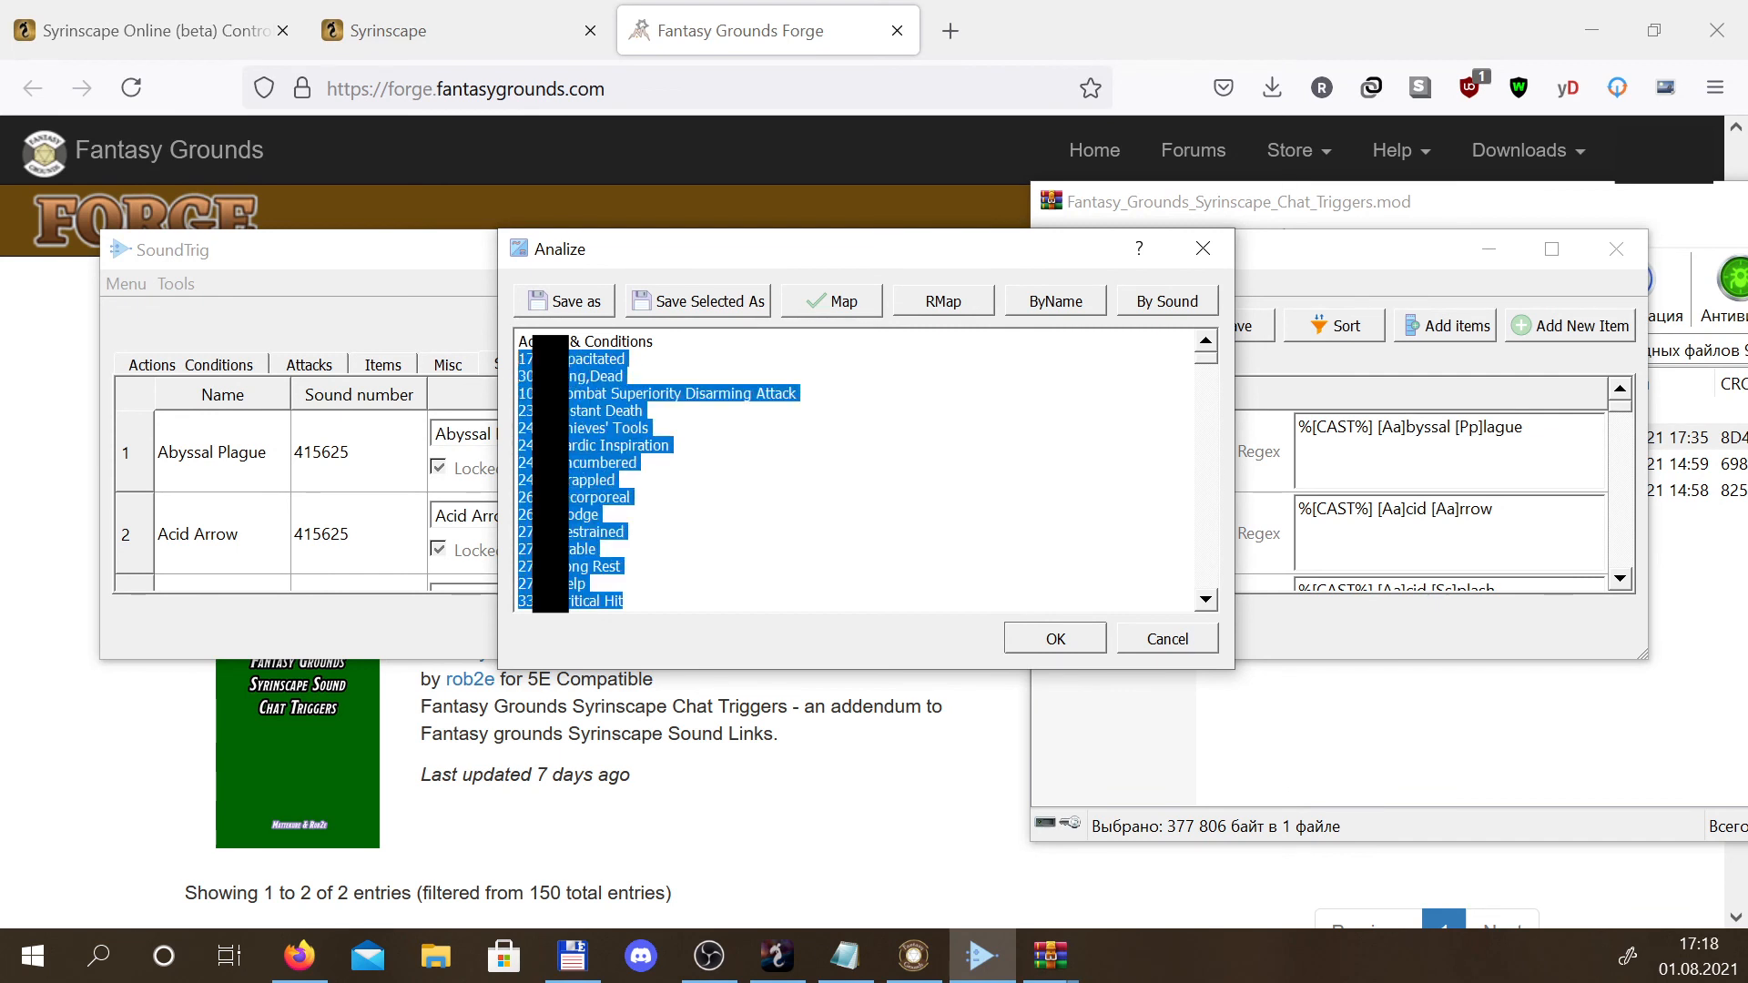
right_click(592, 415)
click(655, 521)
click(720, 301)
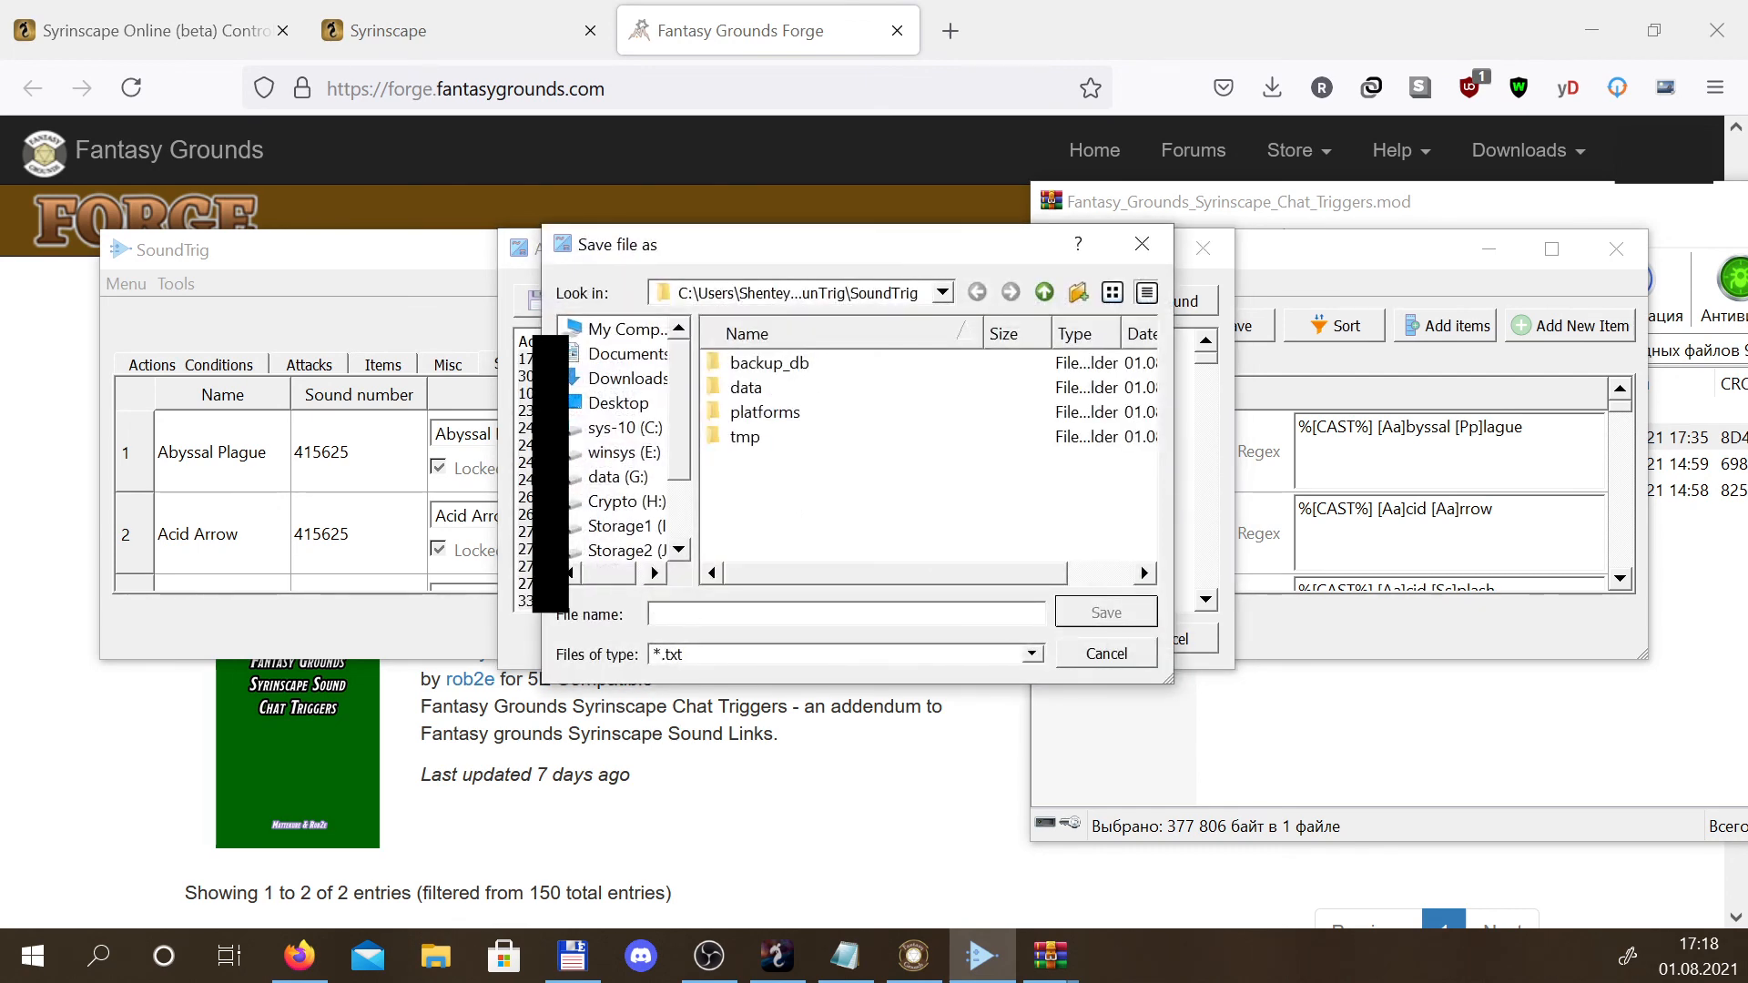
text(map)
click(1093, 616)
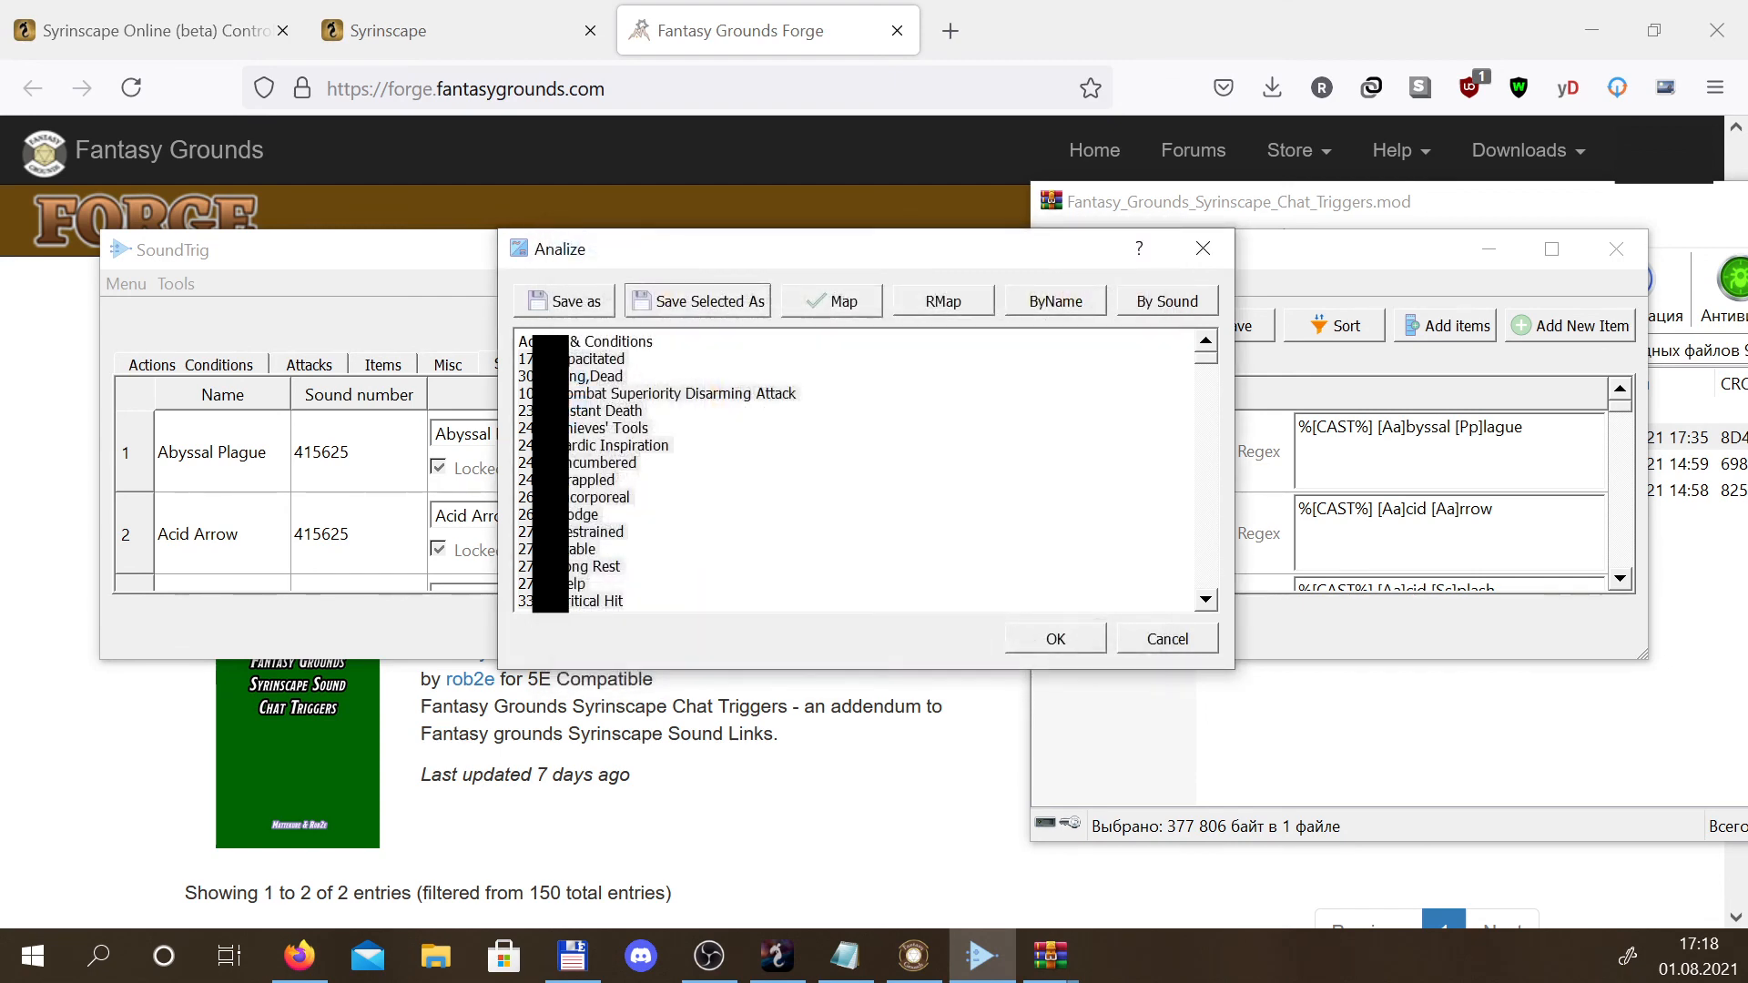
click(1074, 645)
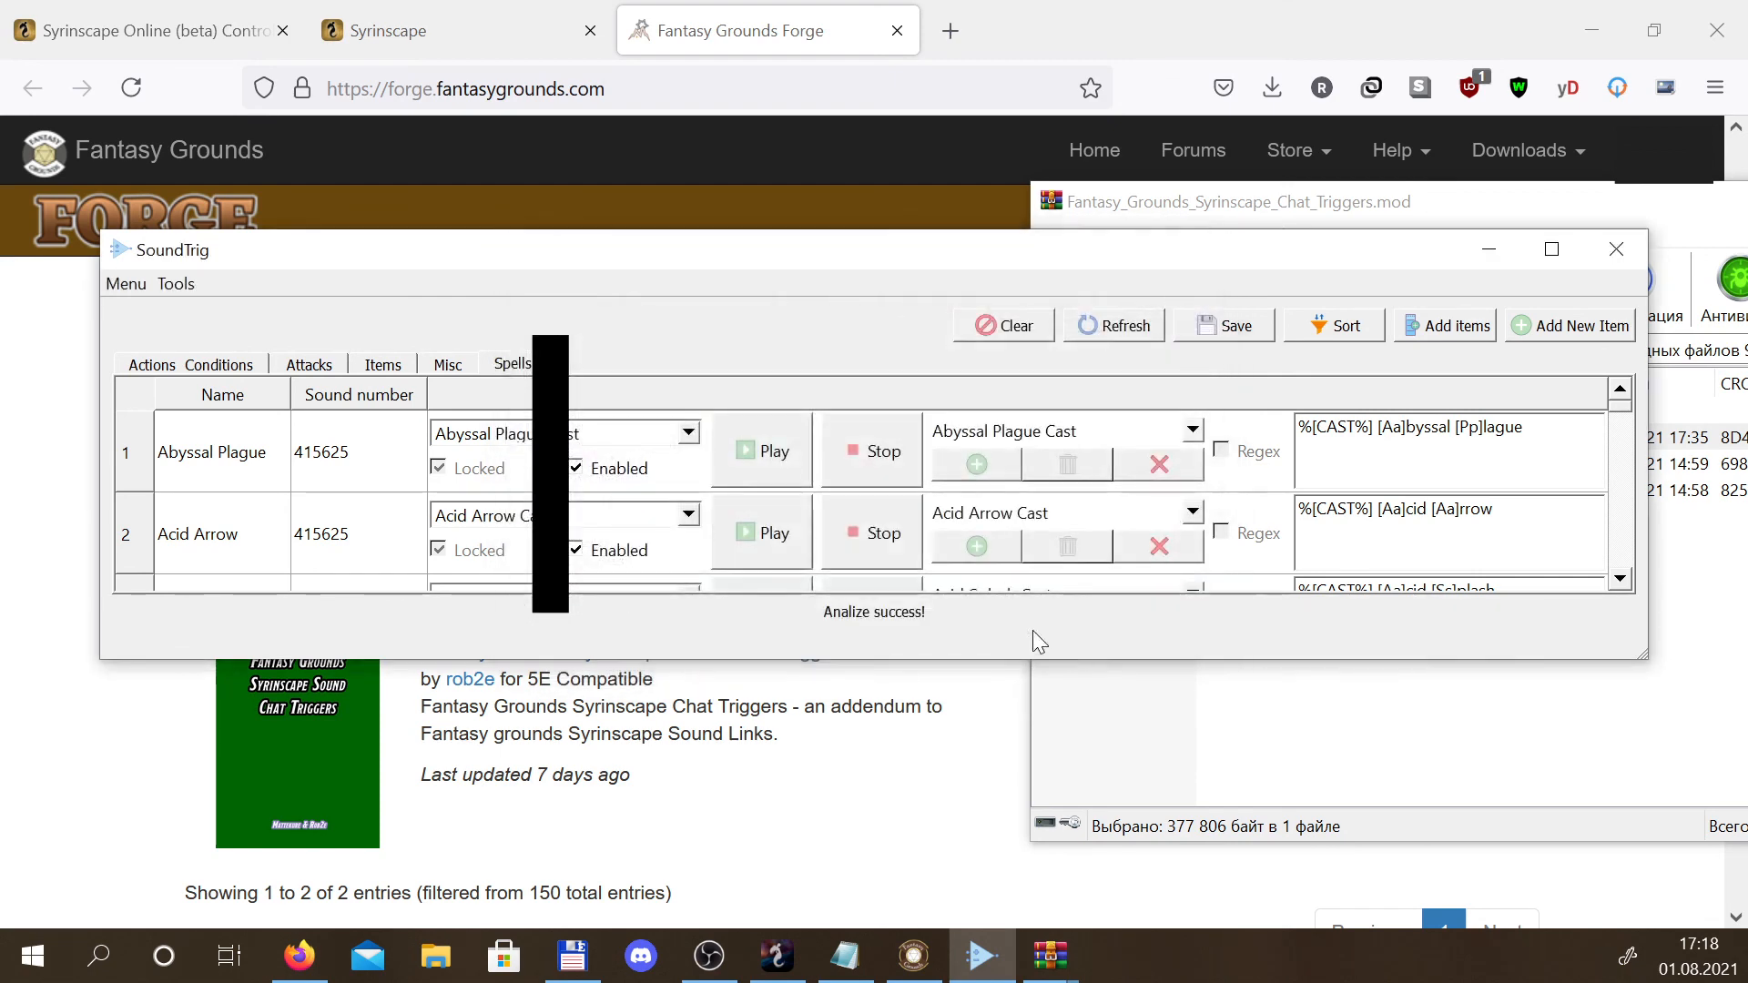
Add the items from map.txt to the empty Items category, keeping the default [Name] trigger
click(384, 365)
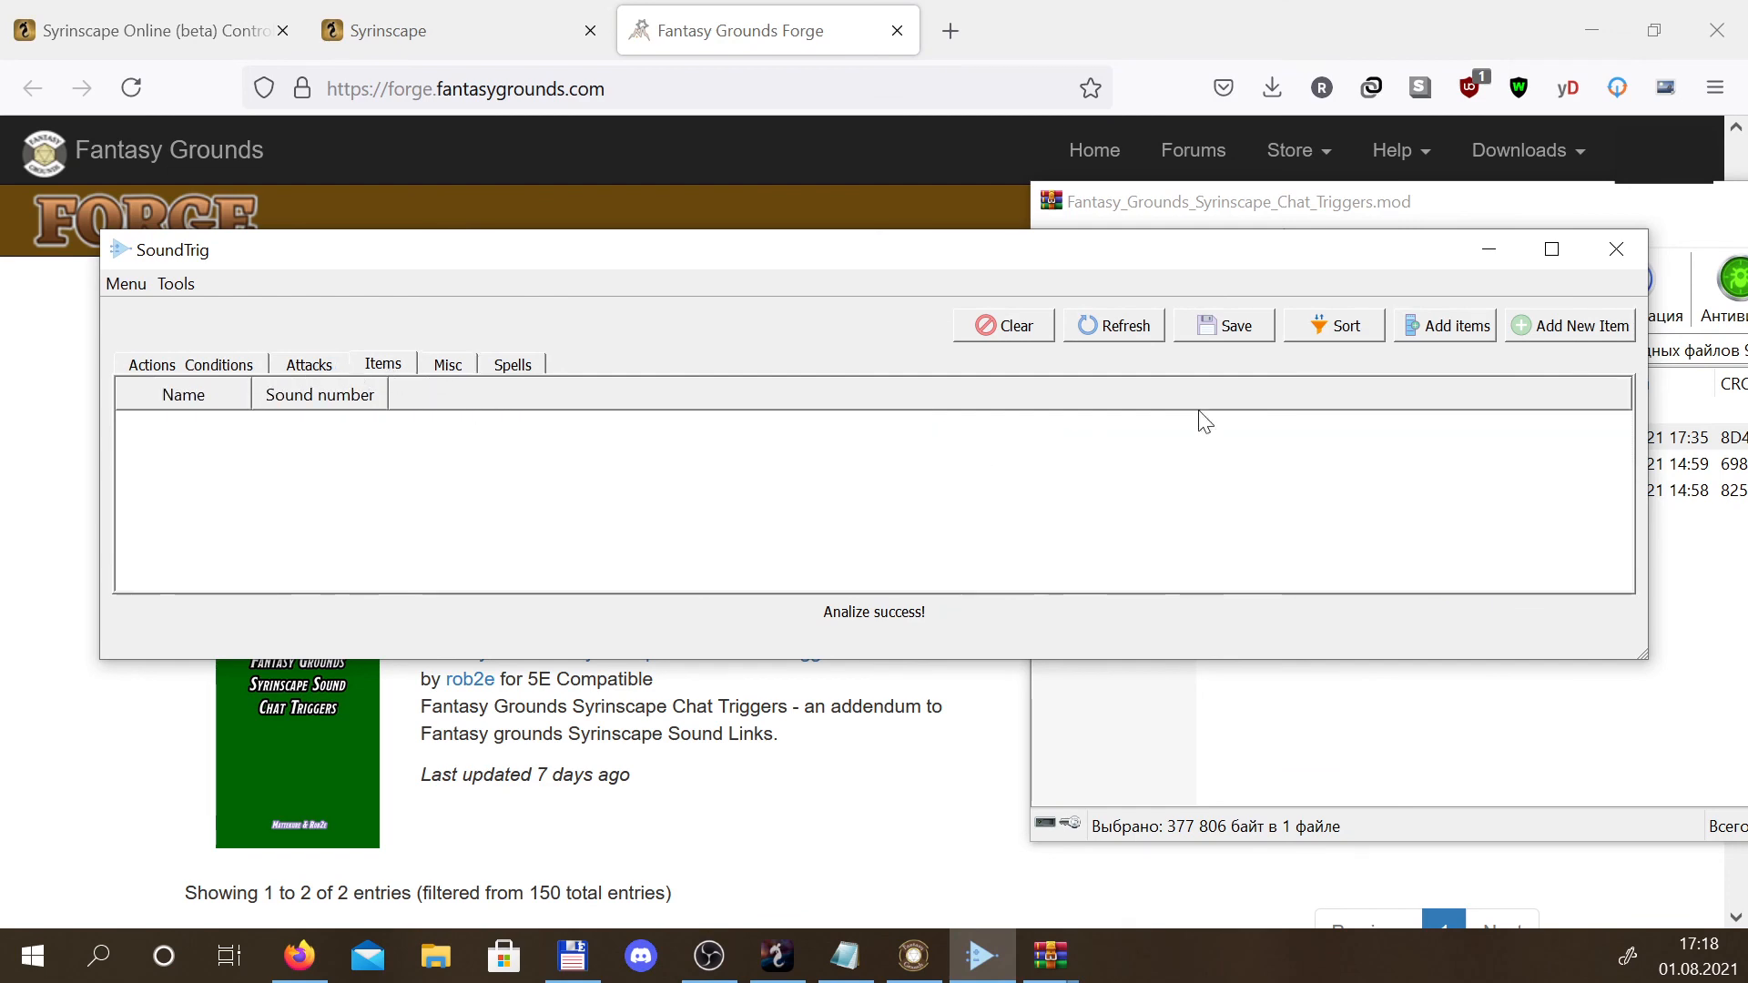
click(1429, 330)
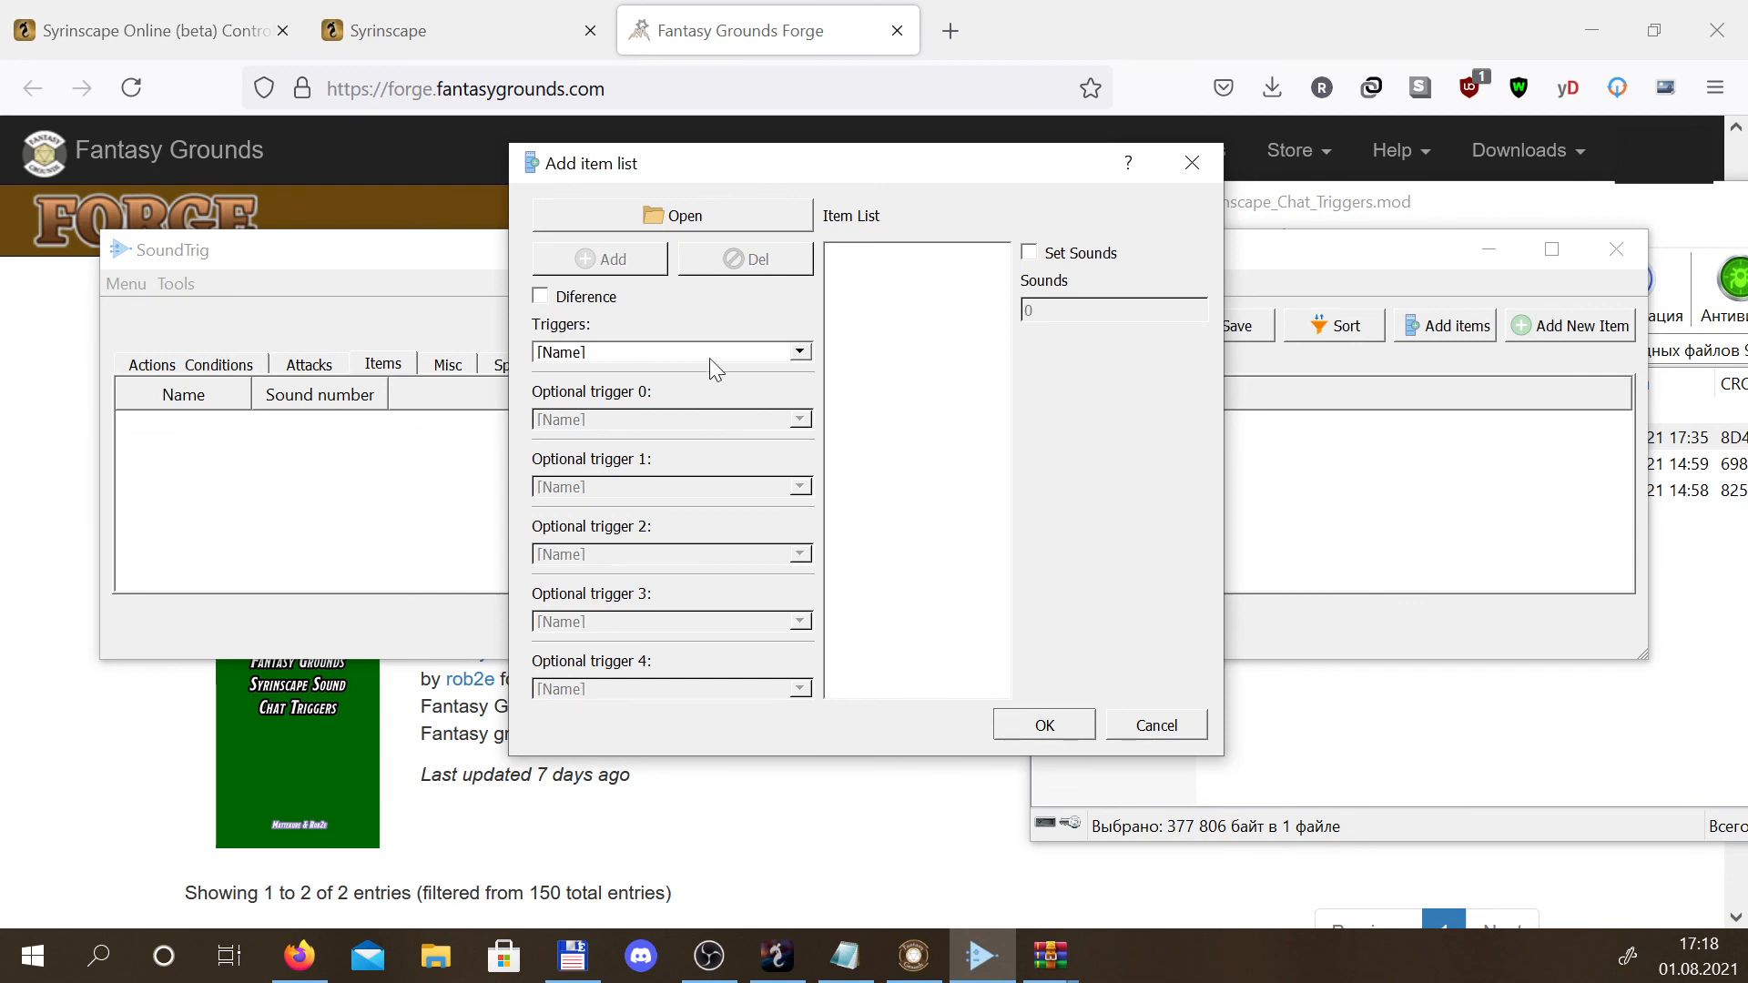
click(666, 219)
click(748, 464)
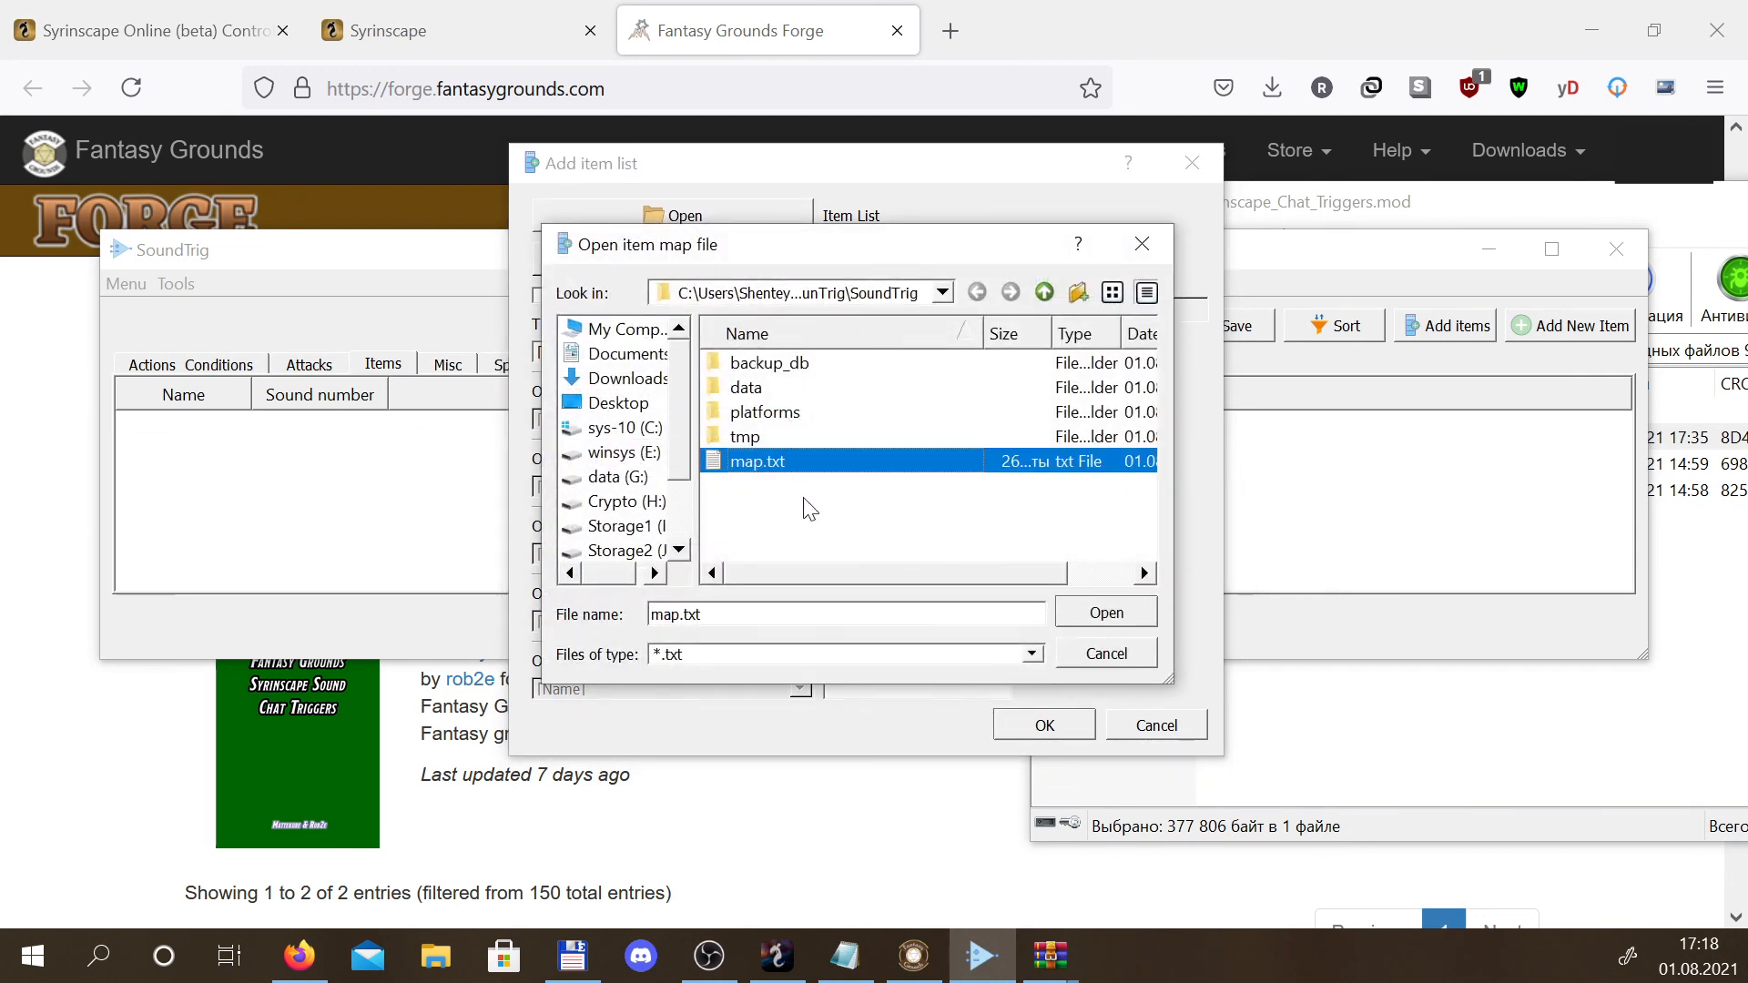
click(1130, 622)
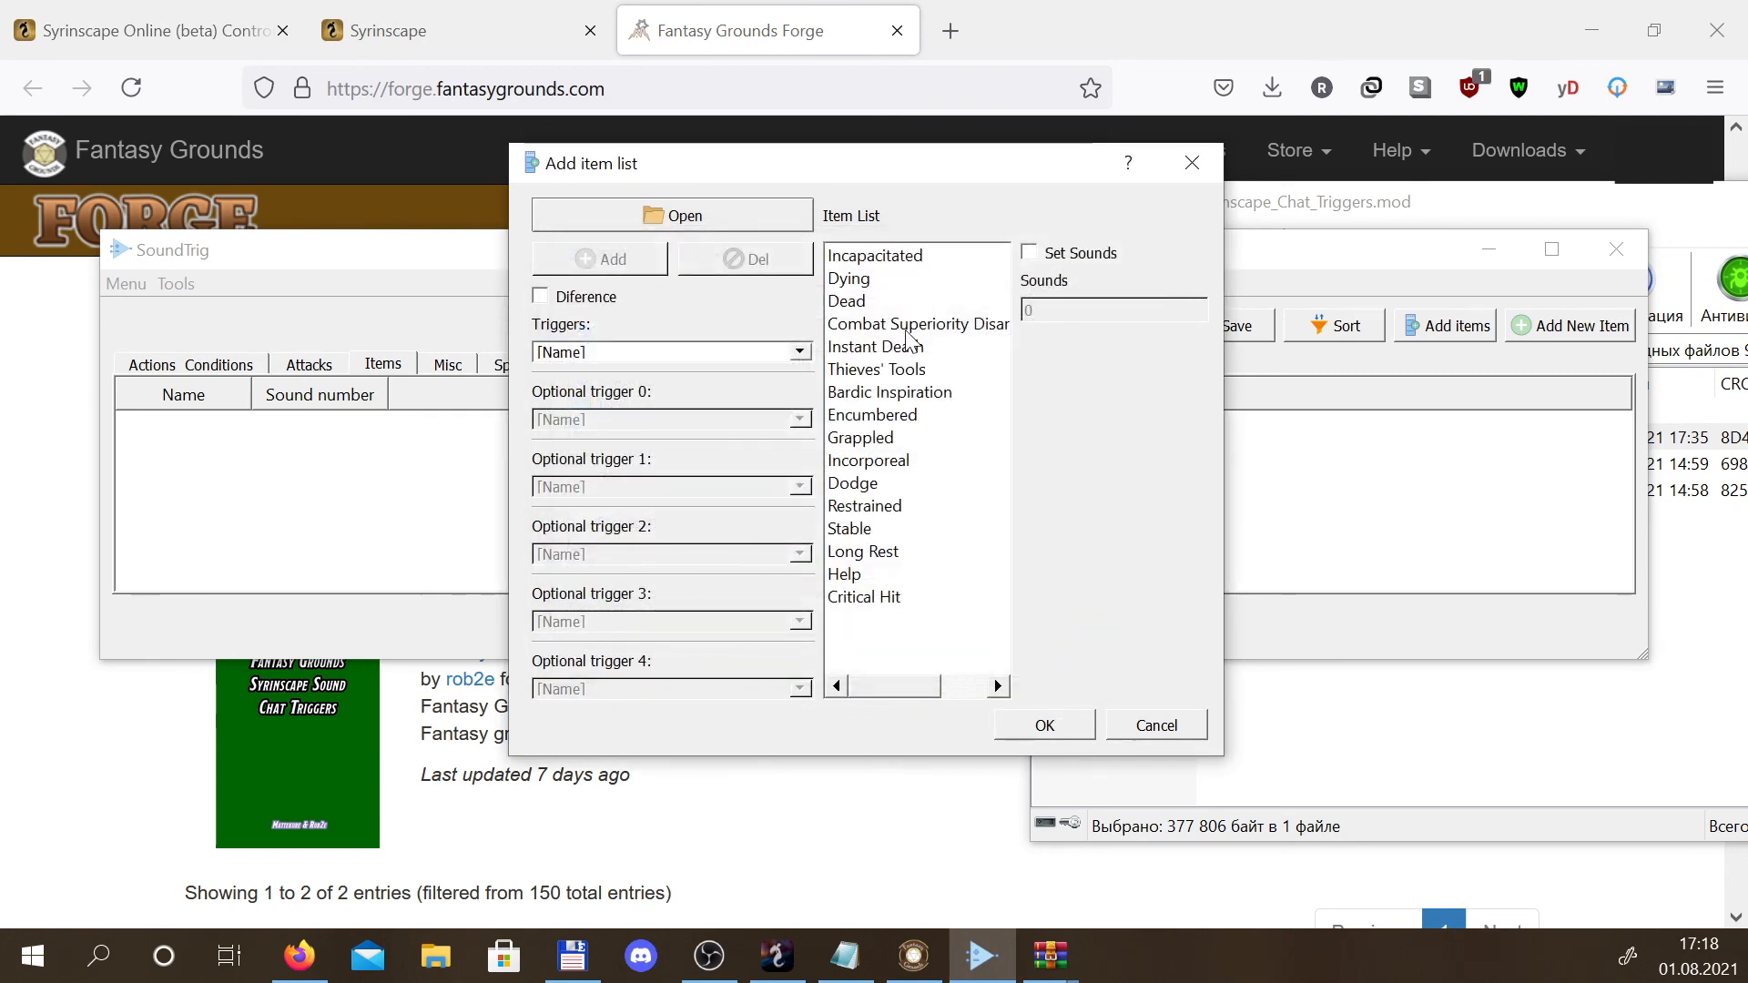
click(1045, 740)
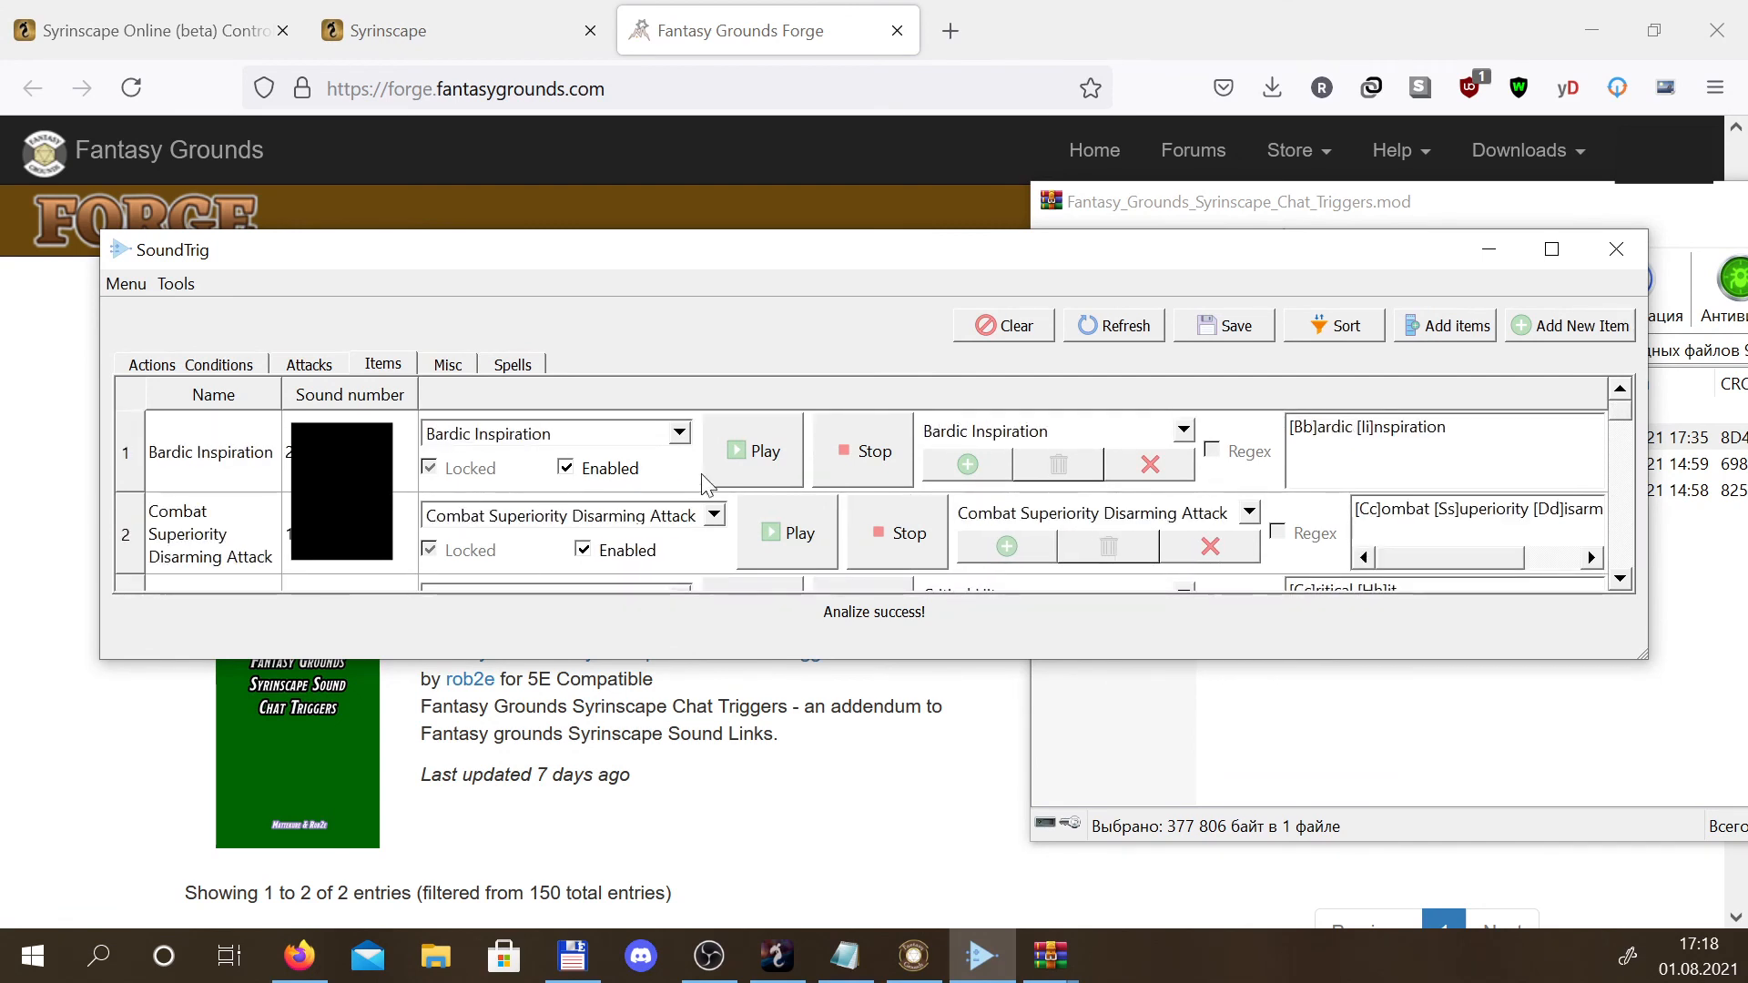
Play the Bardic Inspiration, Combat Superiority Disarming Attack and Dead sounds, and view the imported items and the available tools in the maximized window
click(742, 433)
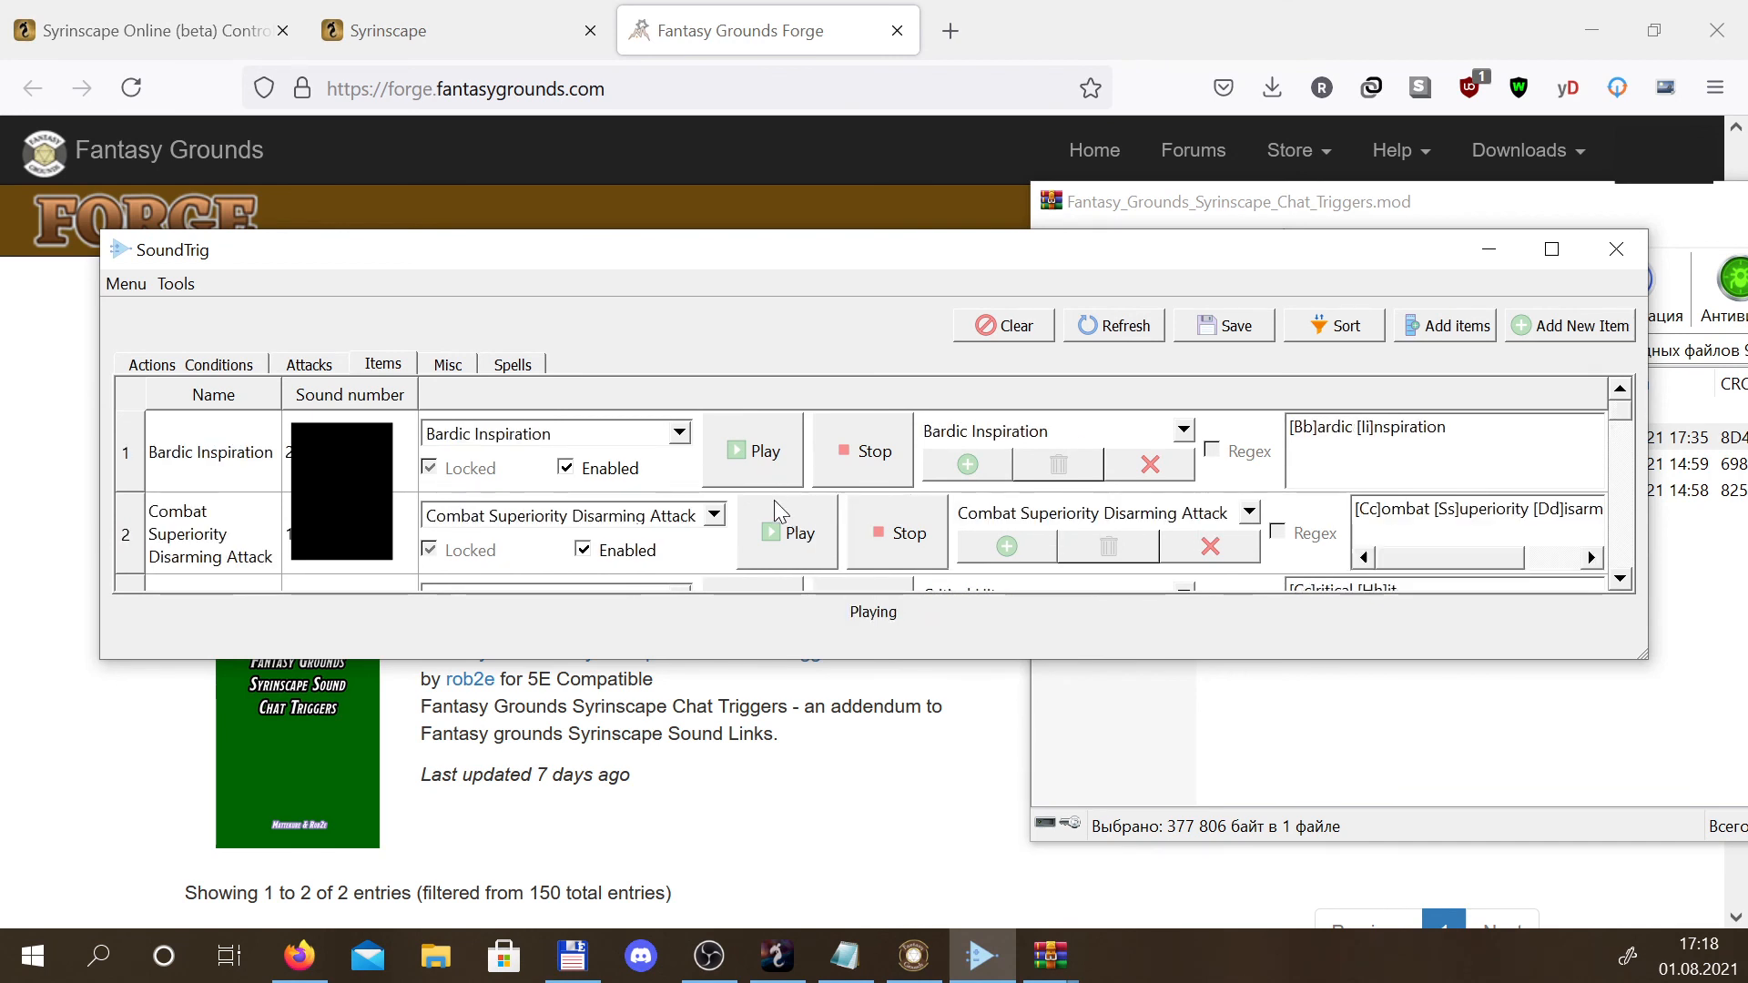
click(770, 537)
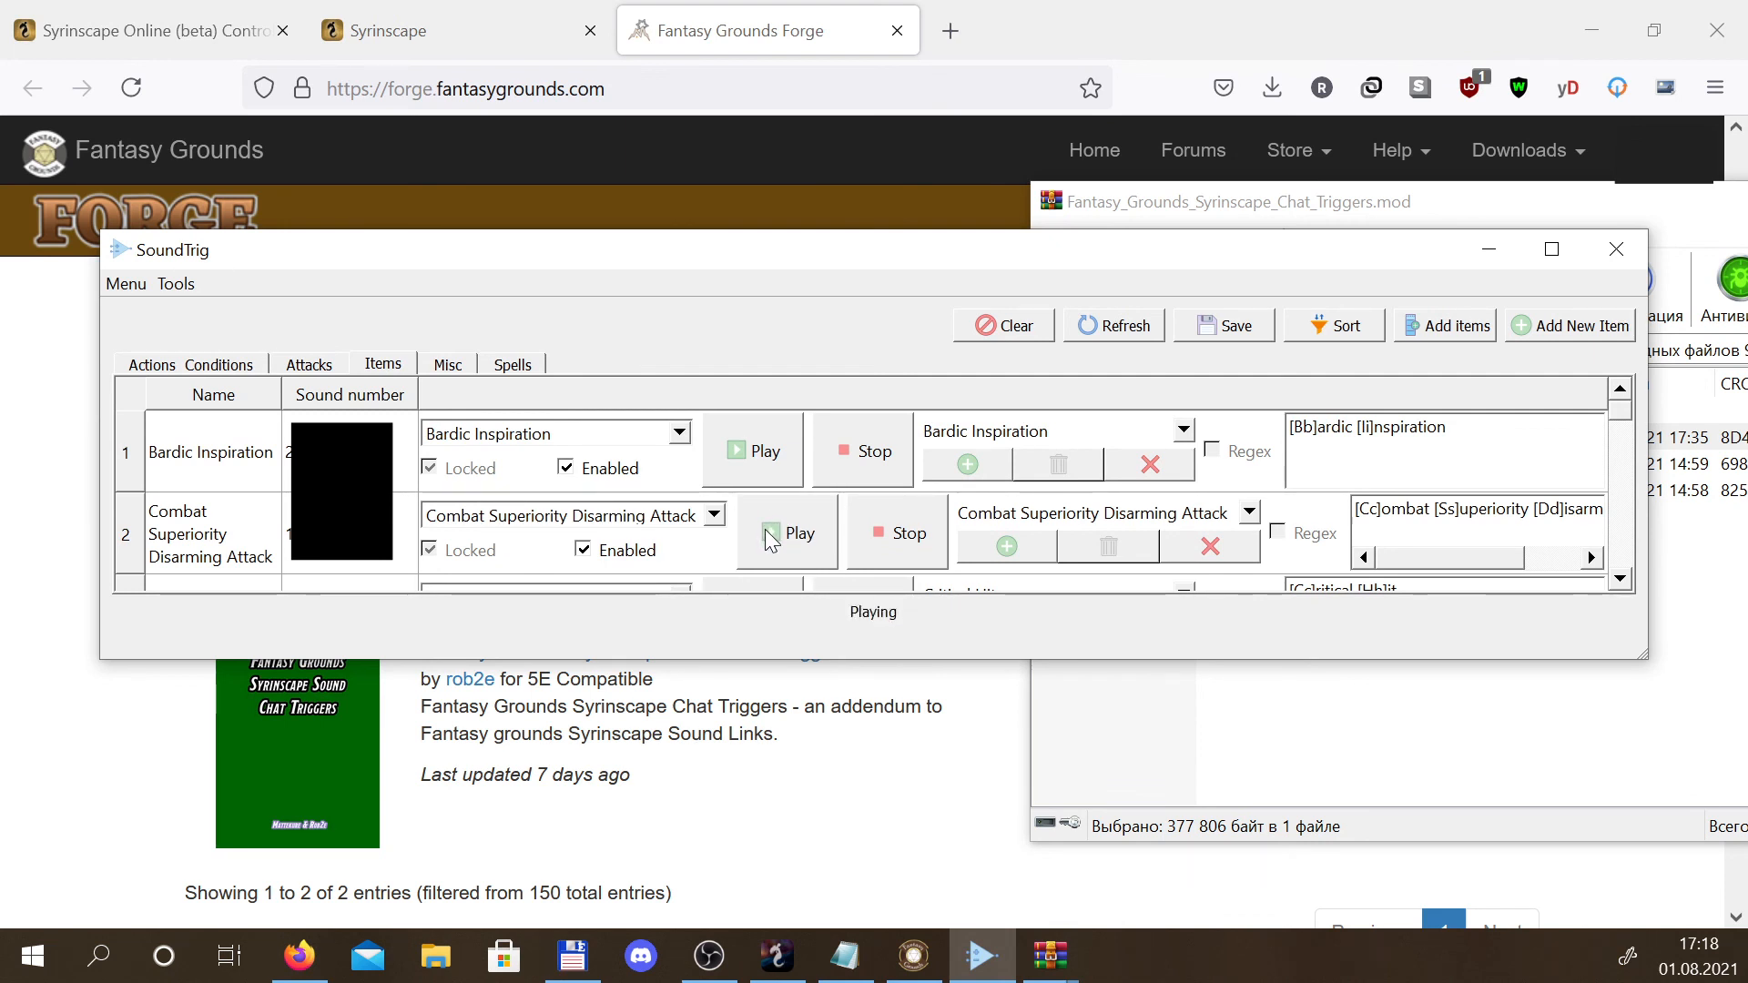
scroll(770, 537, down, 2)
click(770, 537)
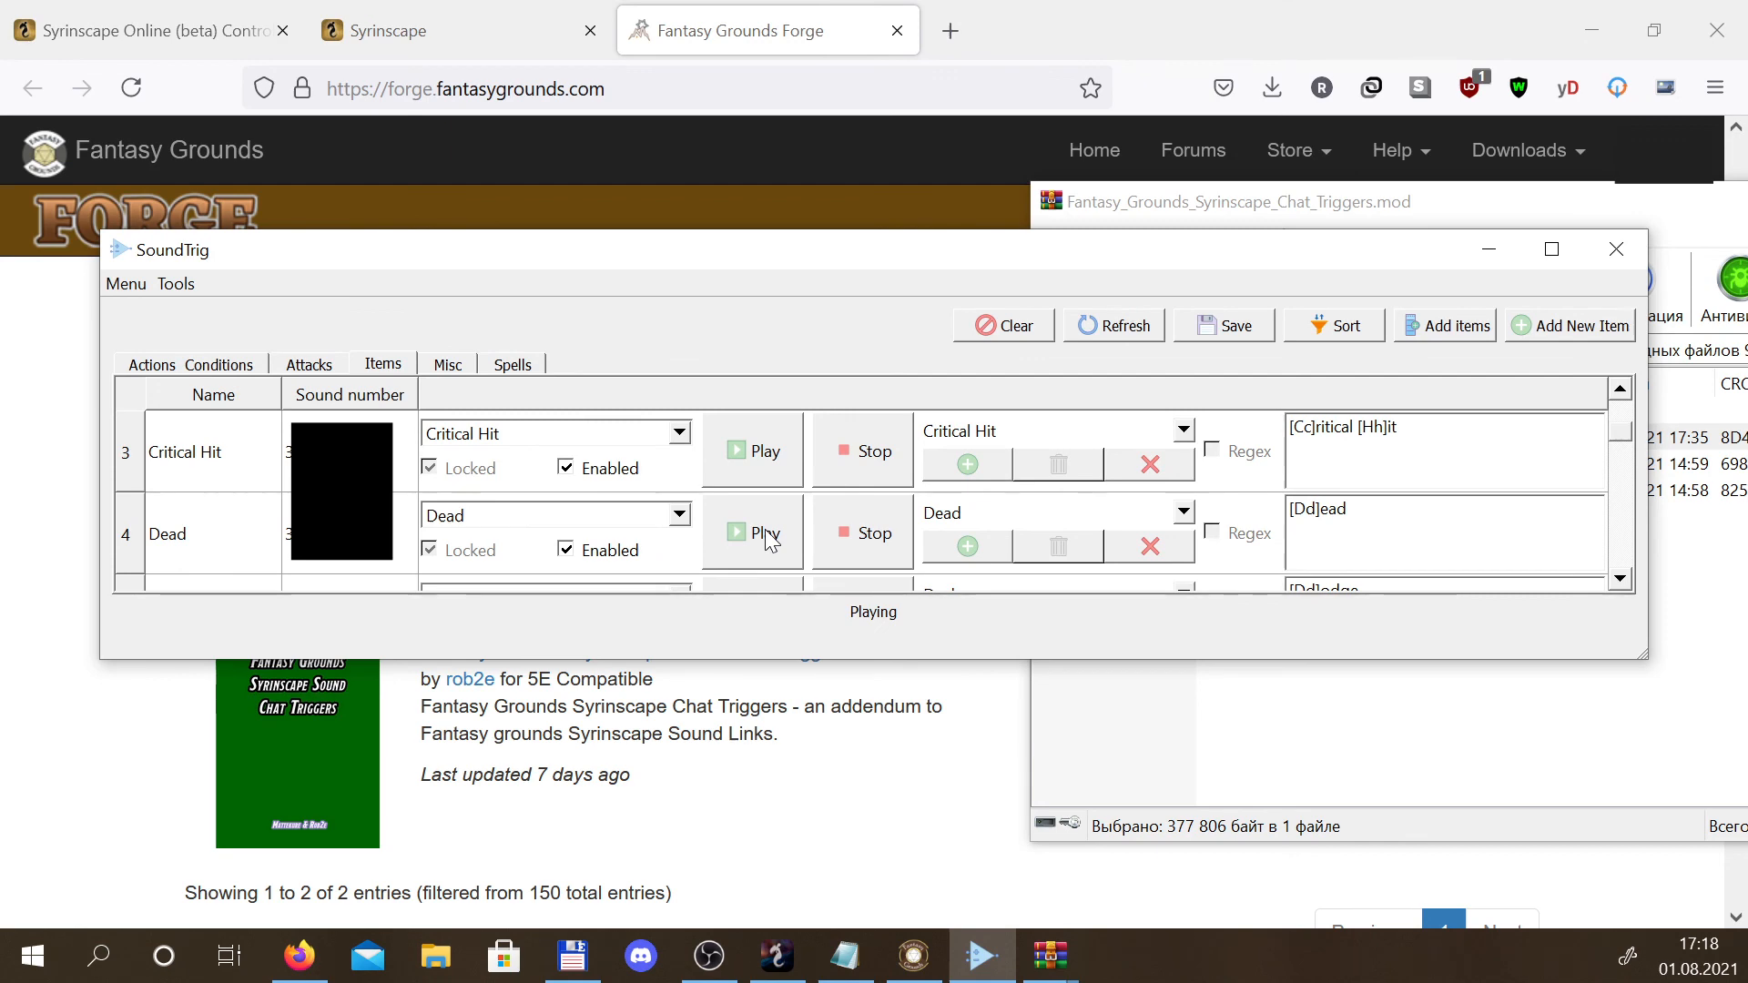
click(1552, 250)
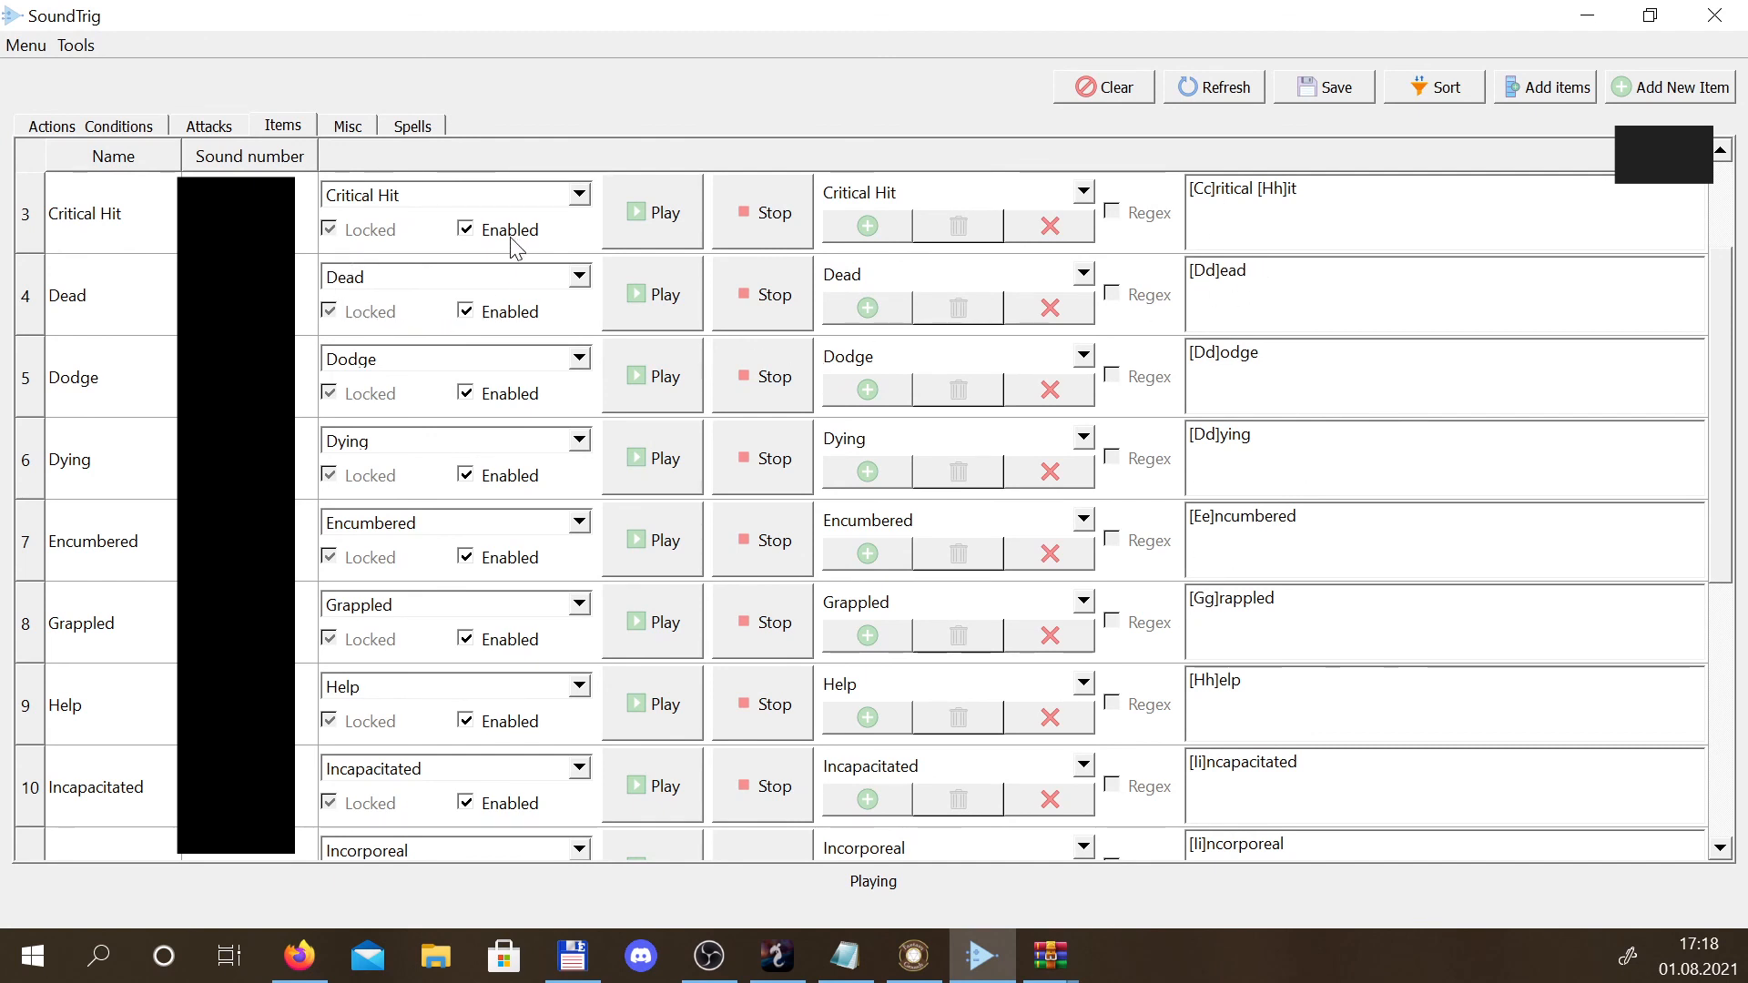
click(78, 47)
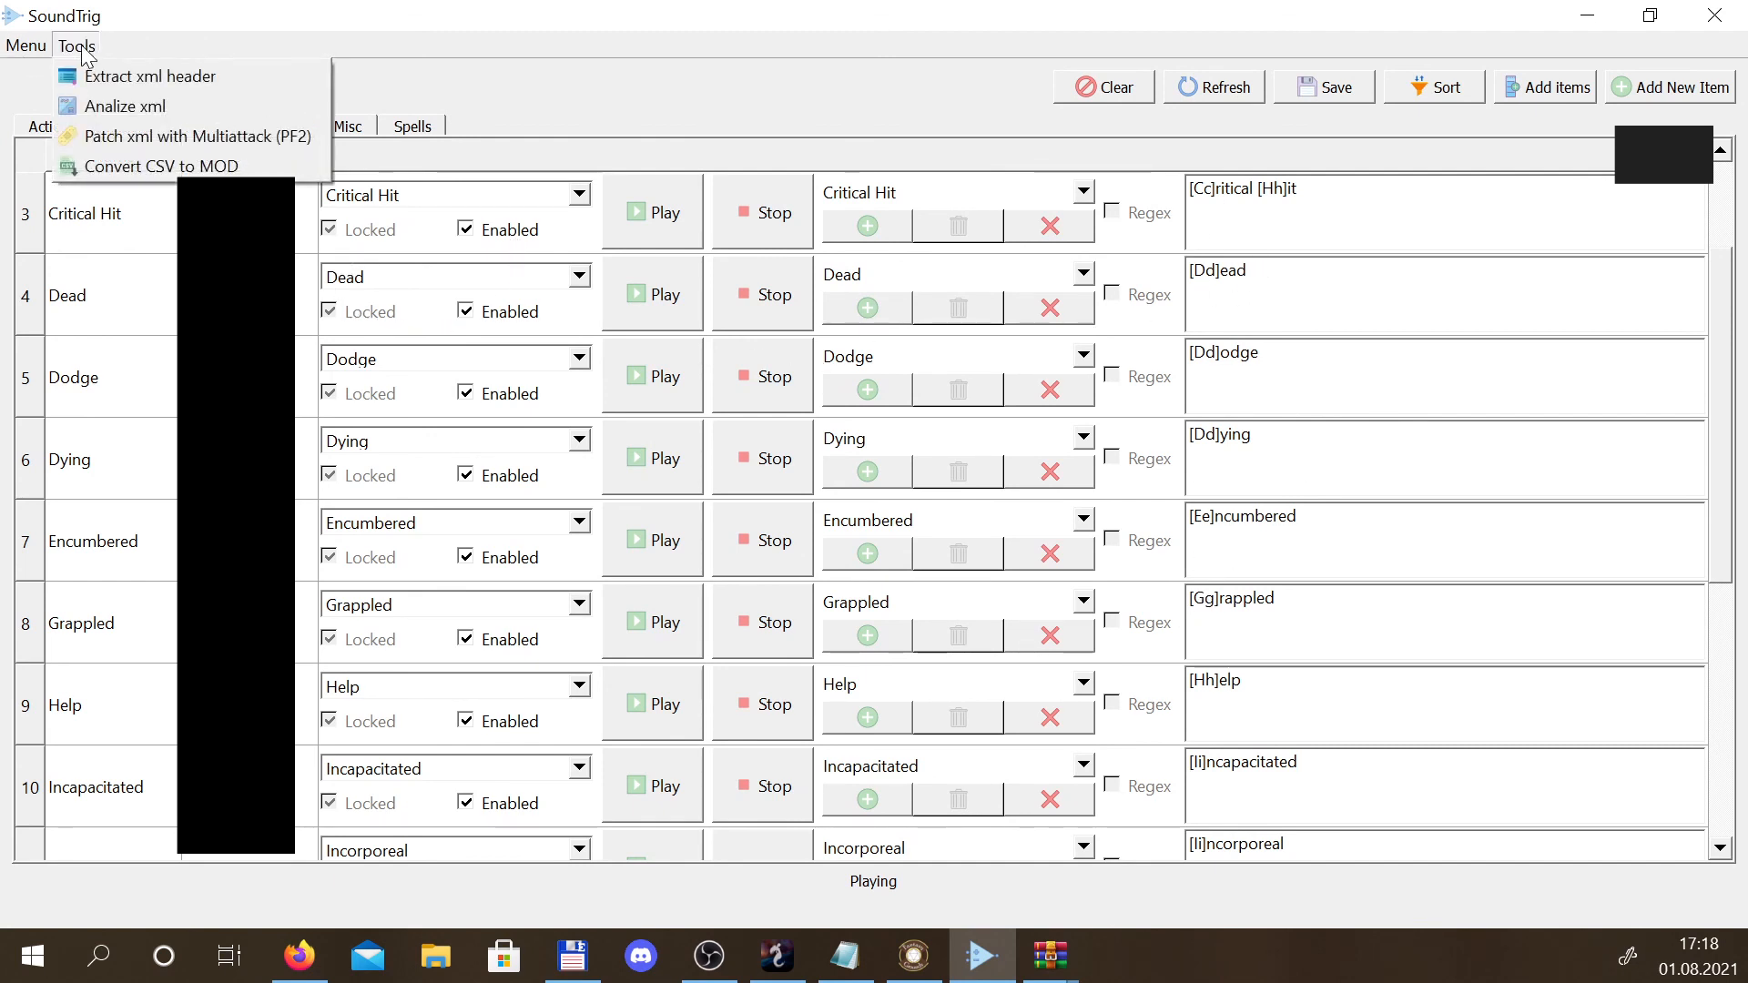
click(752, 105)
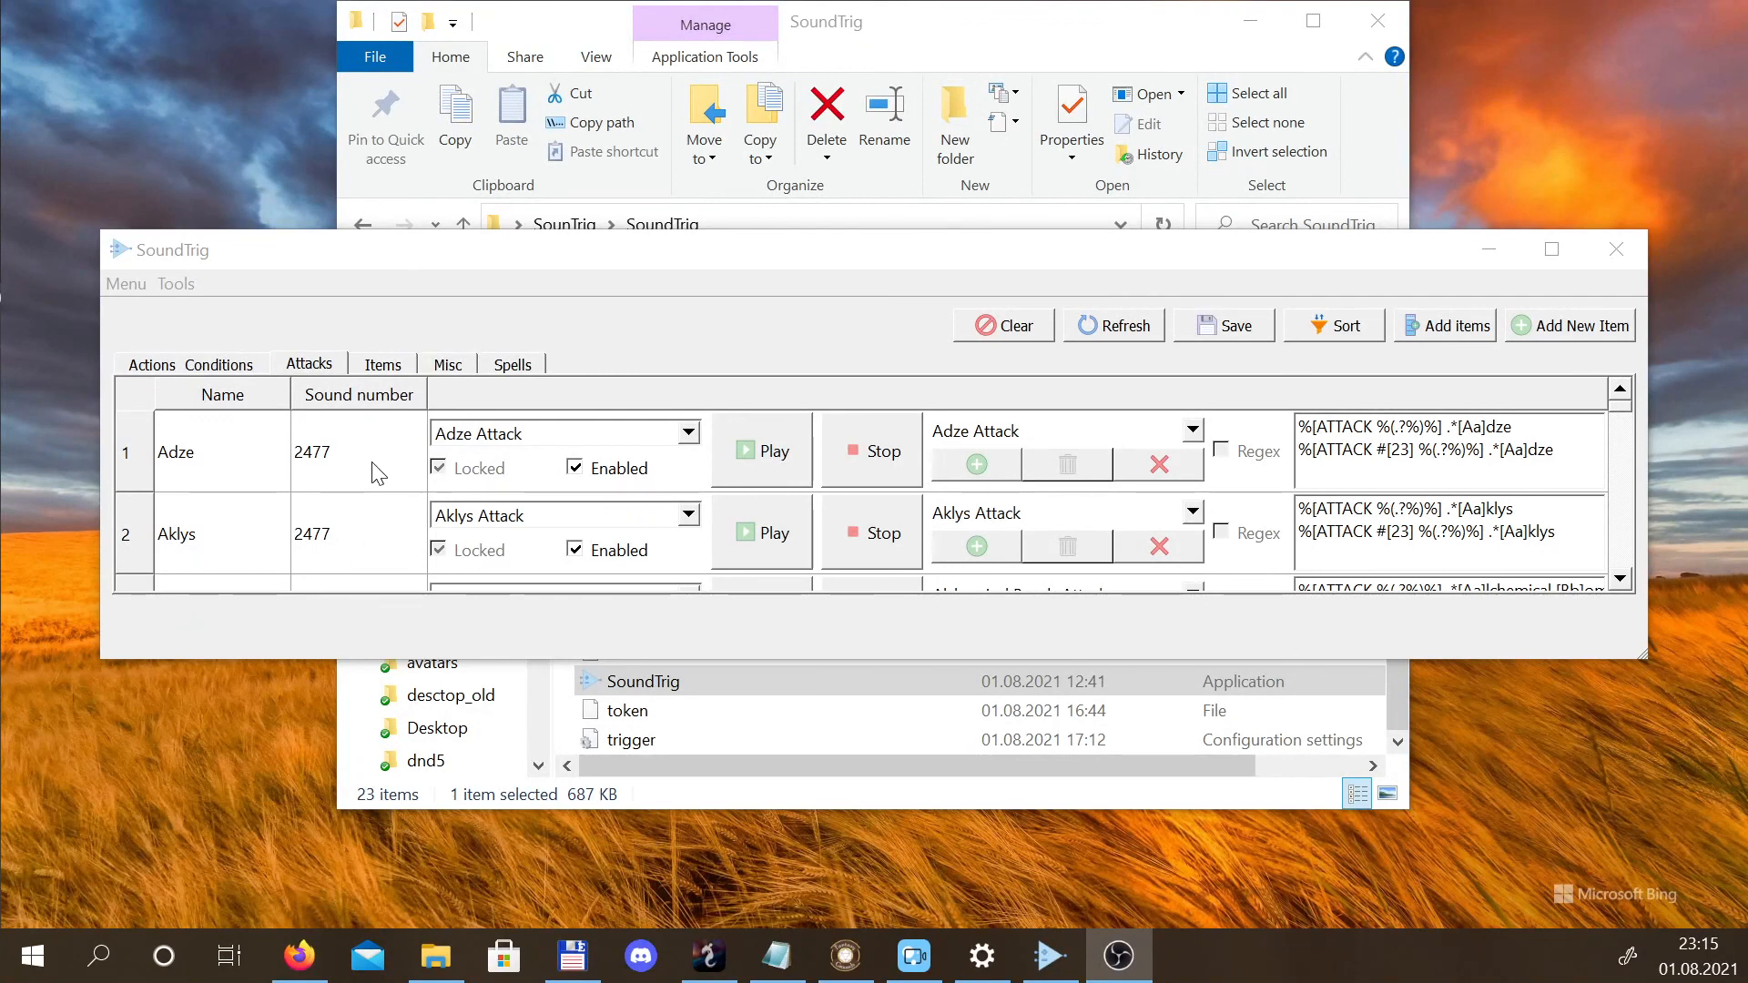
In the Attacks category, set the sound number of Adze Attack to 23432 and of Aklys Attack to 1
double_click(359, 451)
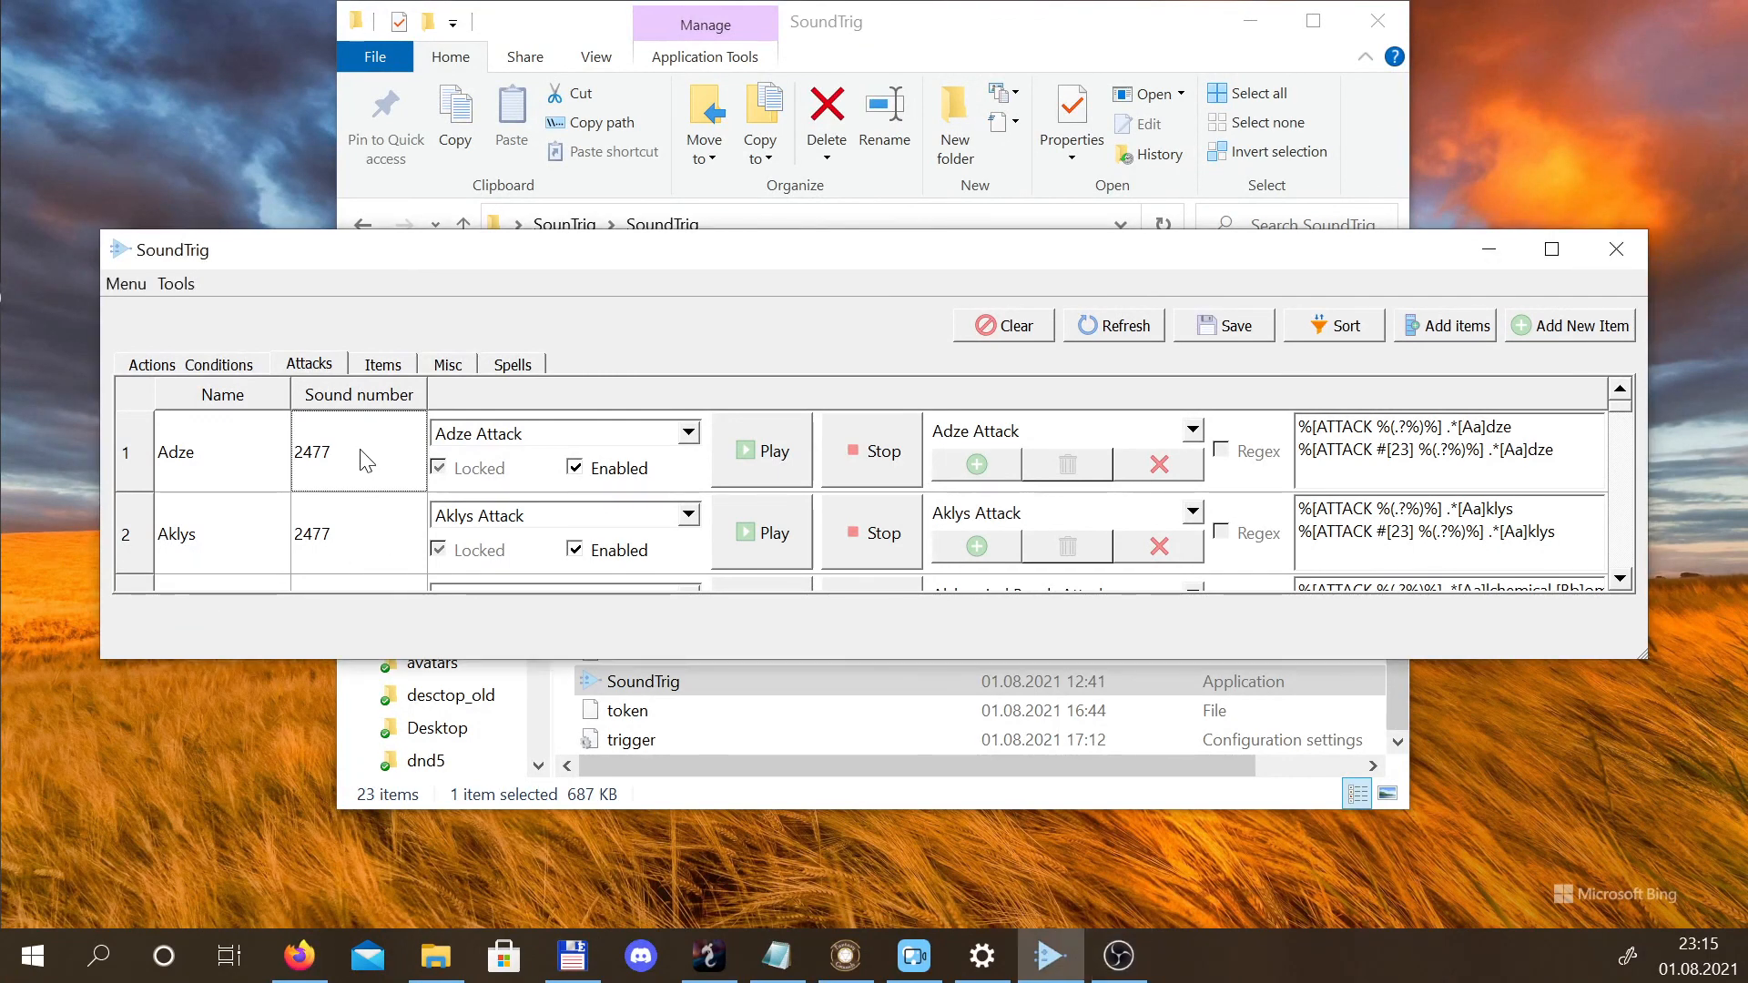
text(23432)
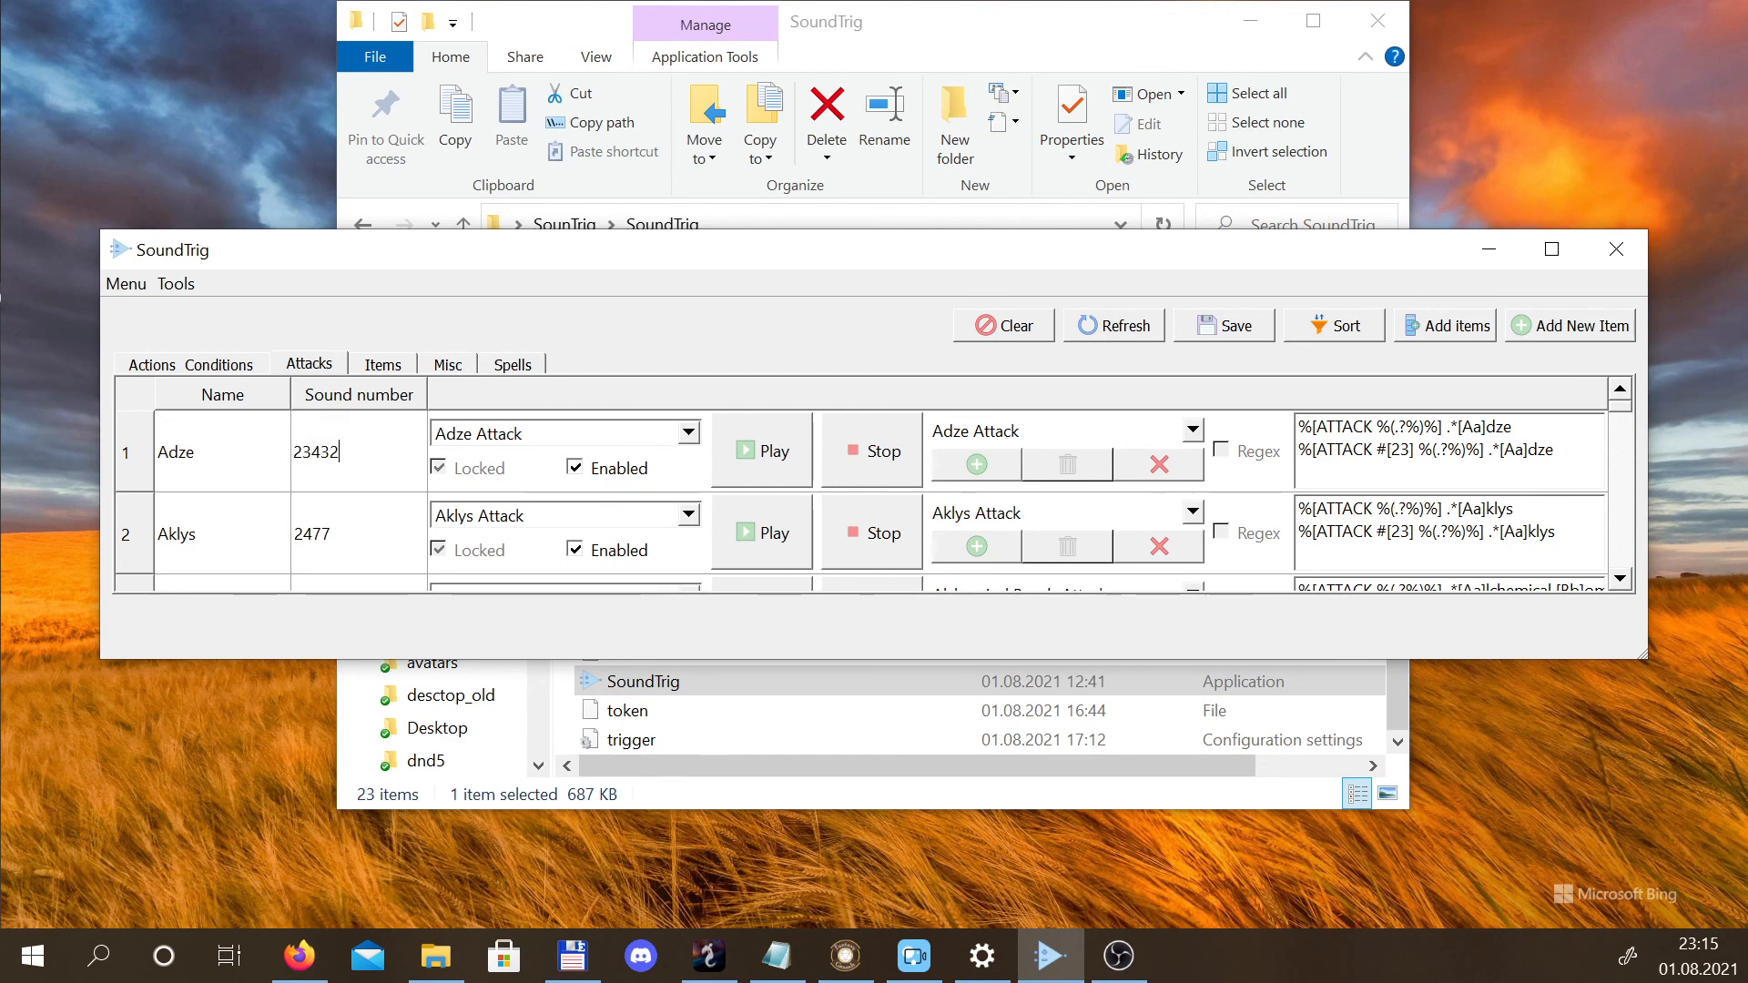
key(Return)
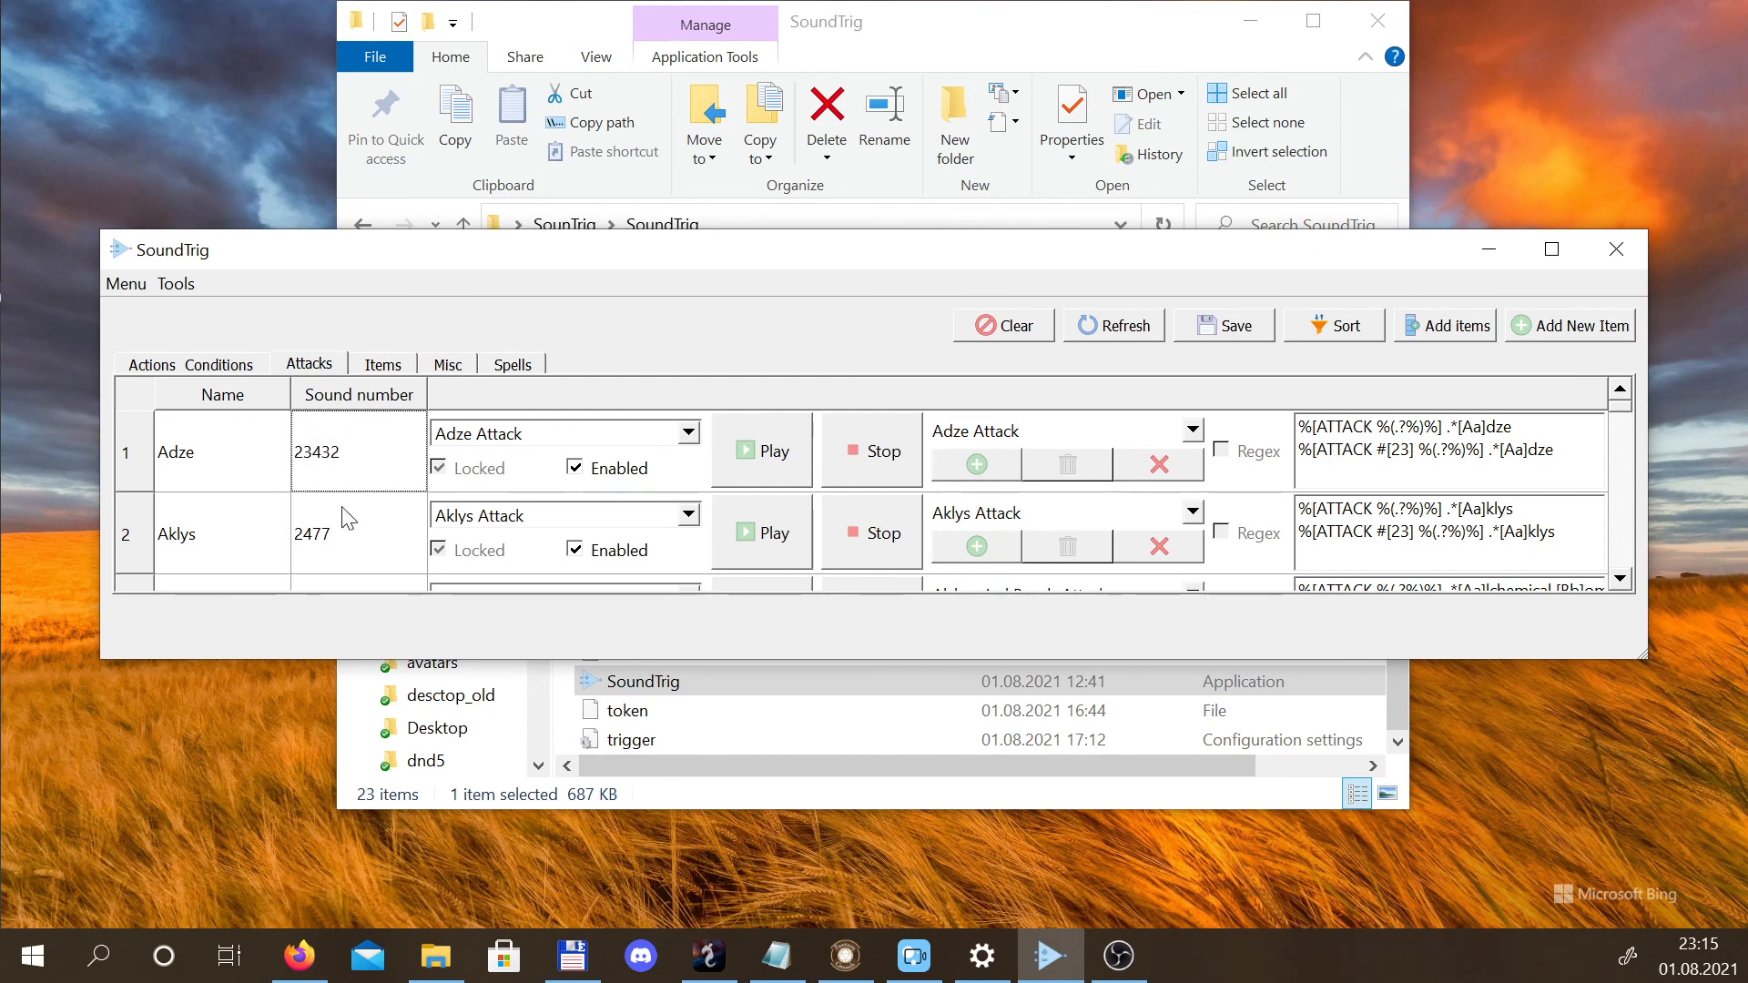
double_click(358, 553)
text(1)
key(Return)
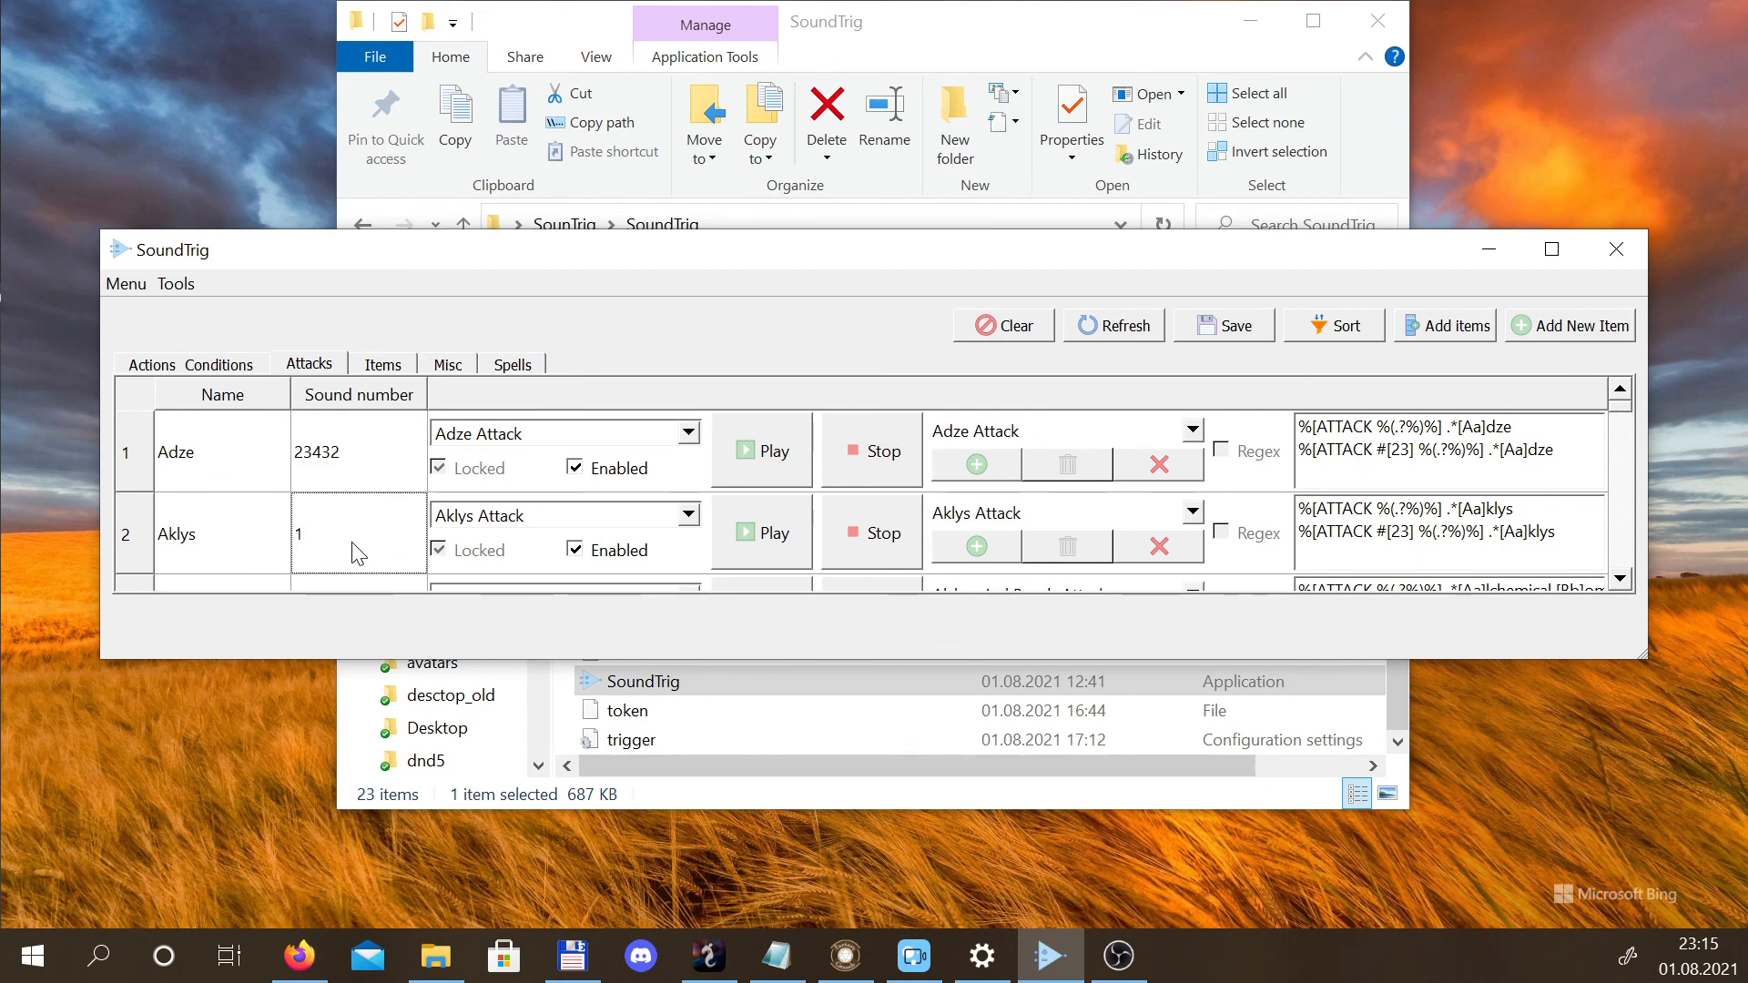
Switch the Aklys item to its Aklys Hit trigger and set that trigger's sound number to 232323
click(480, 512)
click(480, 572)
double_click(362, 547)
text(232323)
key(Return)
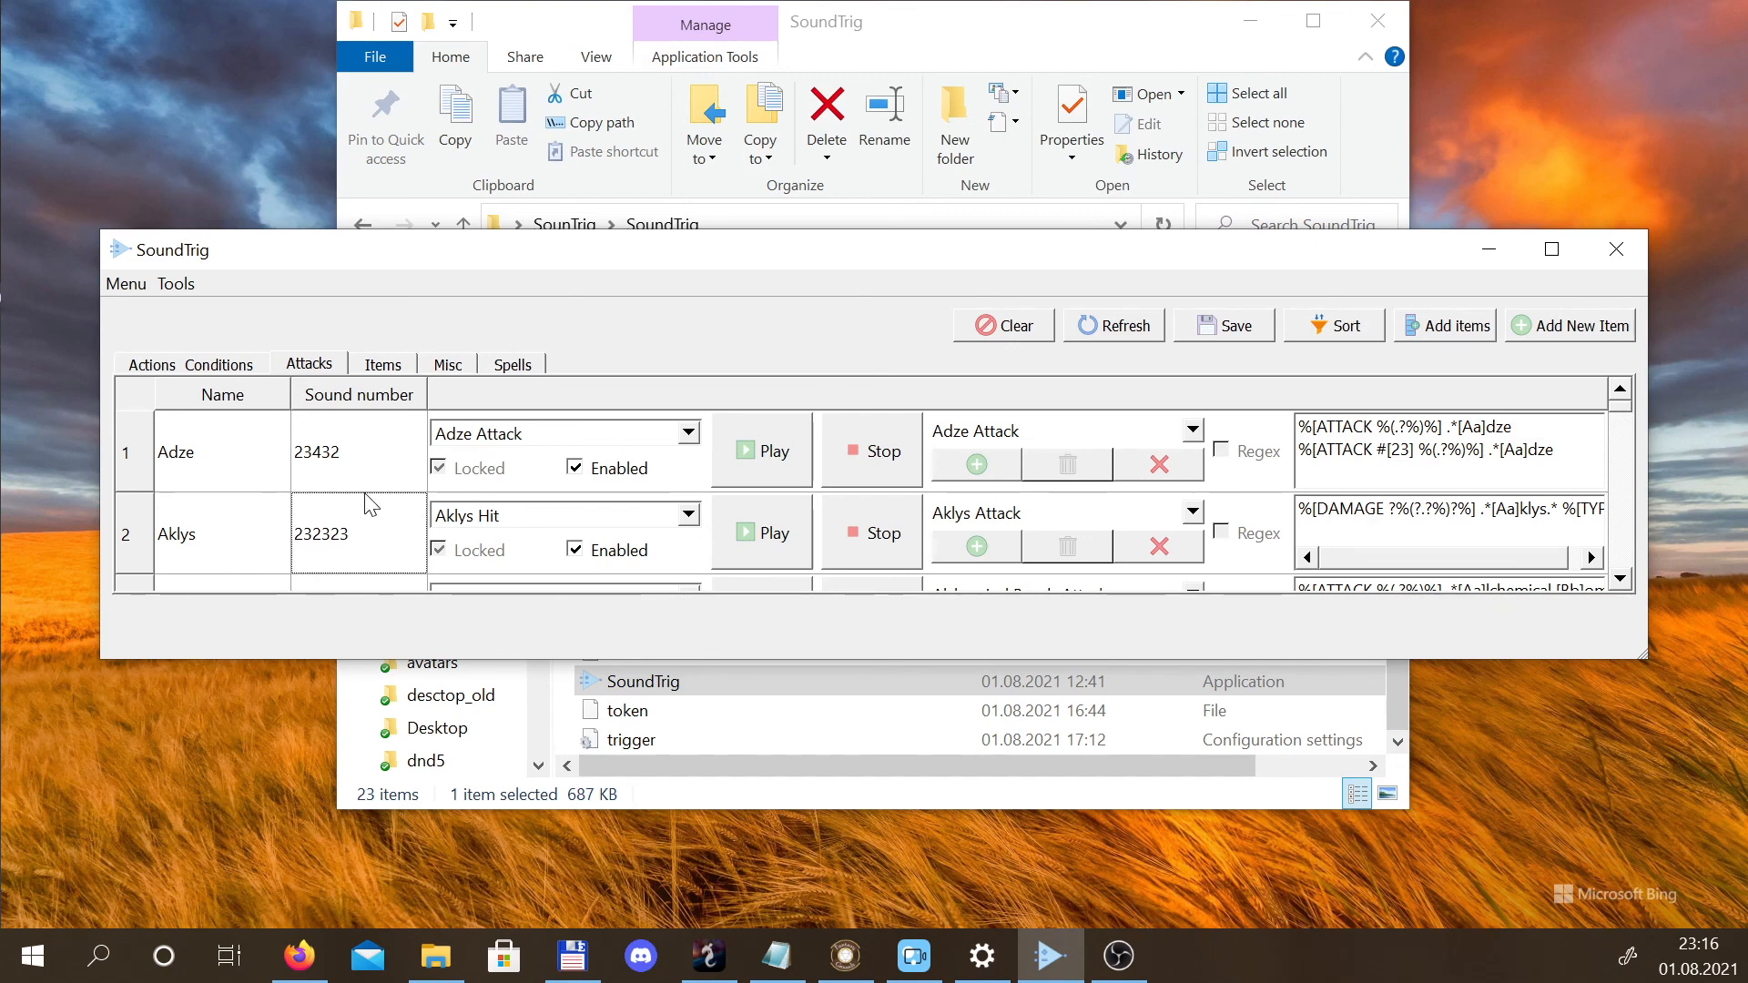